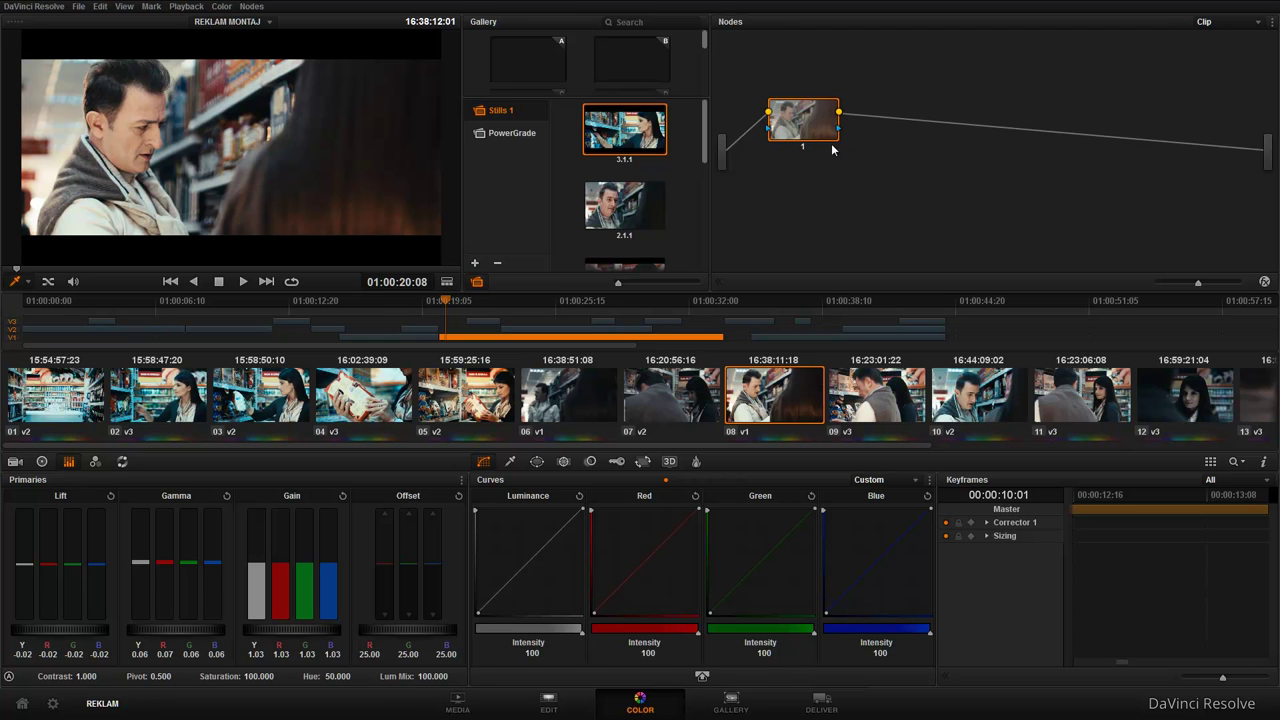
Play clip 08 with its audio muted and add serial nodes after node 1
key(space)
click(73, 281)
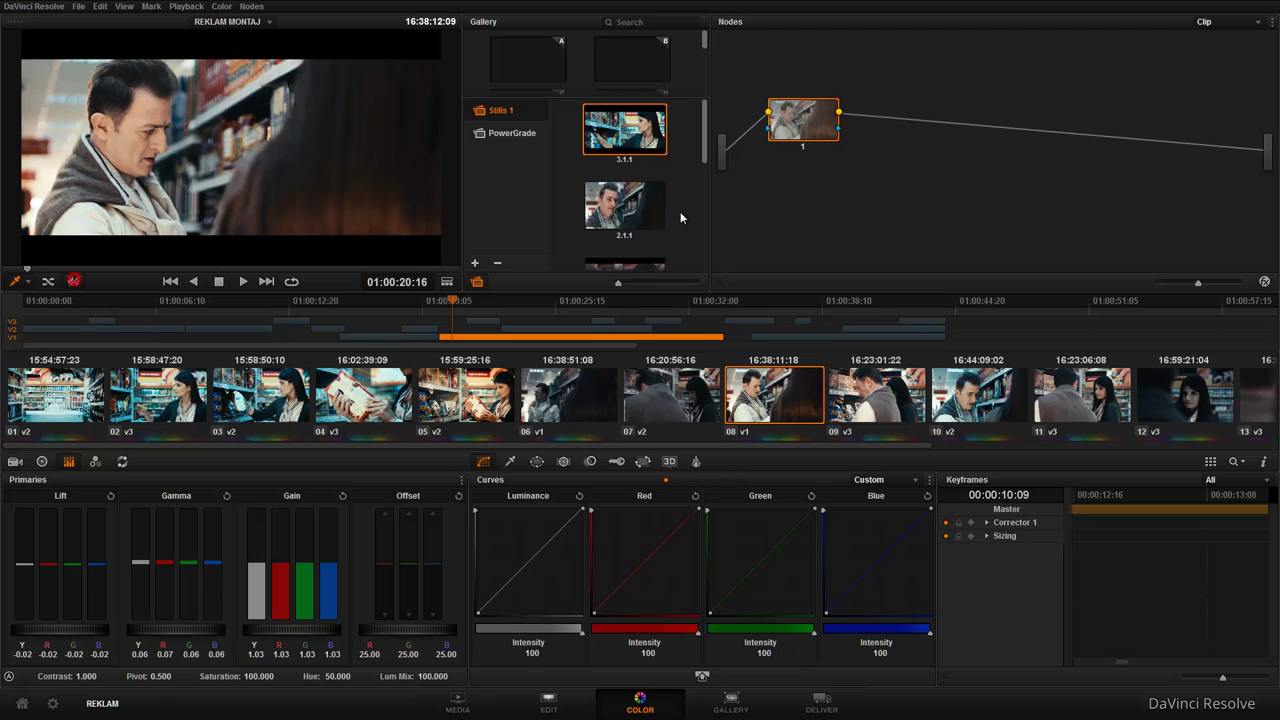
key(alt+s)
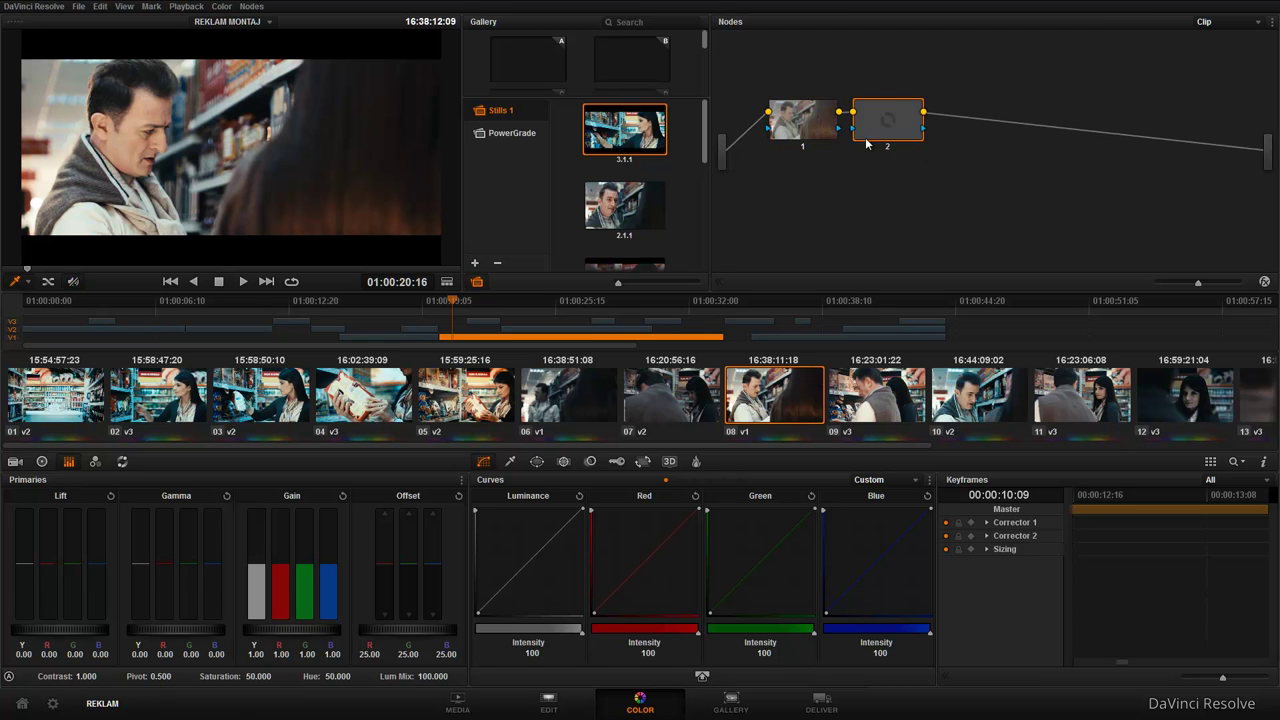
key(alt+s)
key(alt+s)
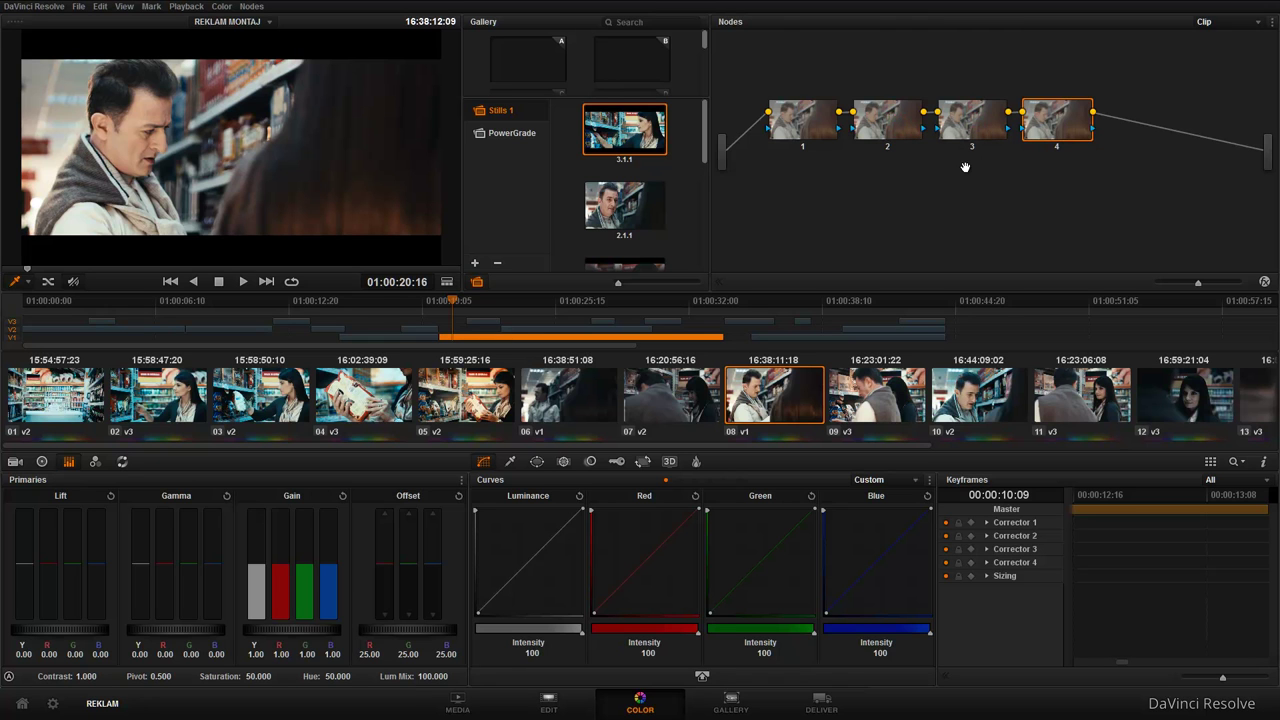
From the node editor's menu, zoom the node graph in and then back out
right_click(868, 180)
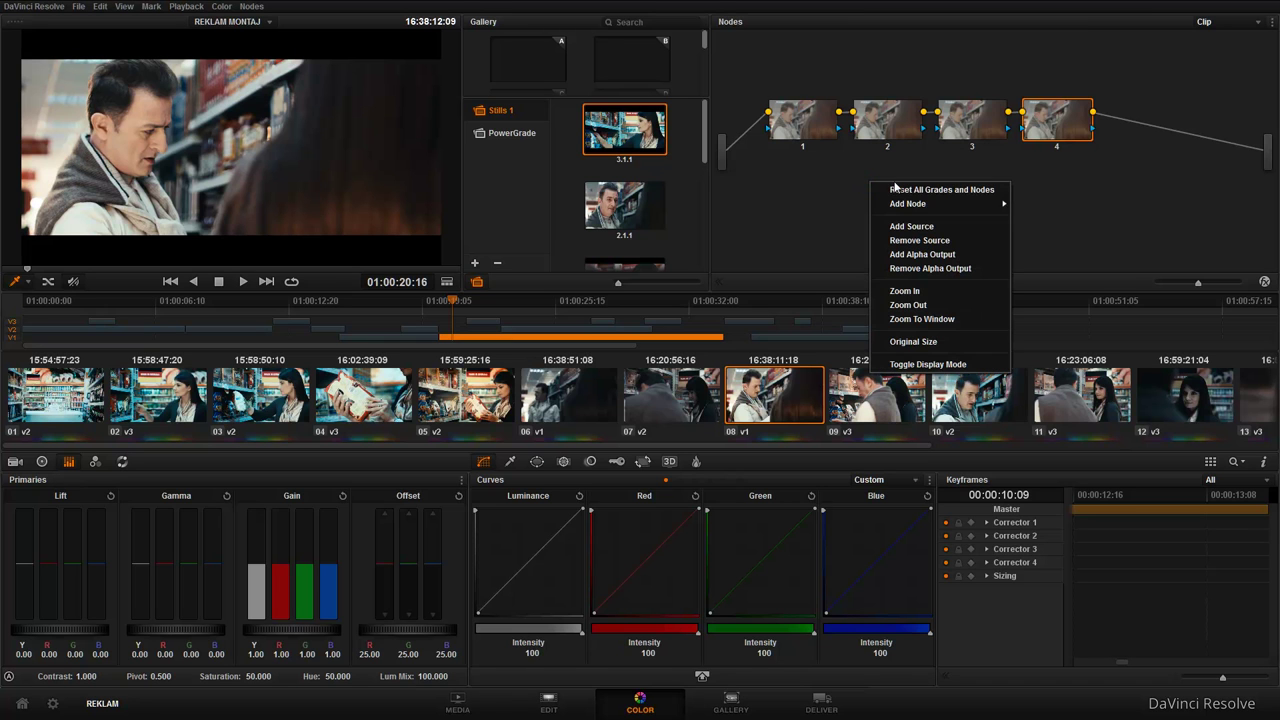
mouse_move(930, 205)
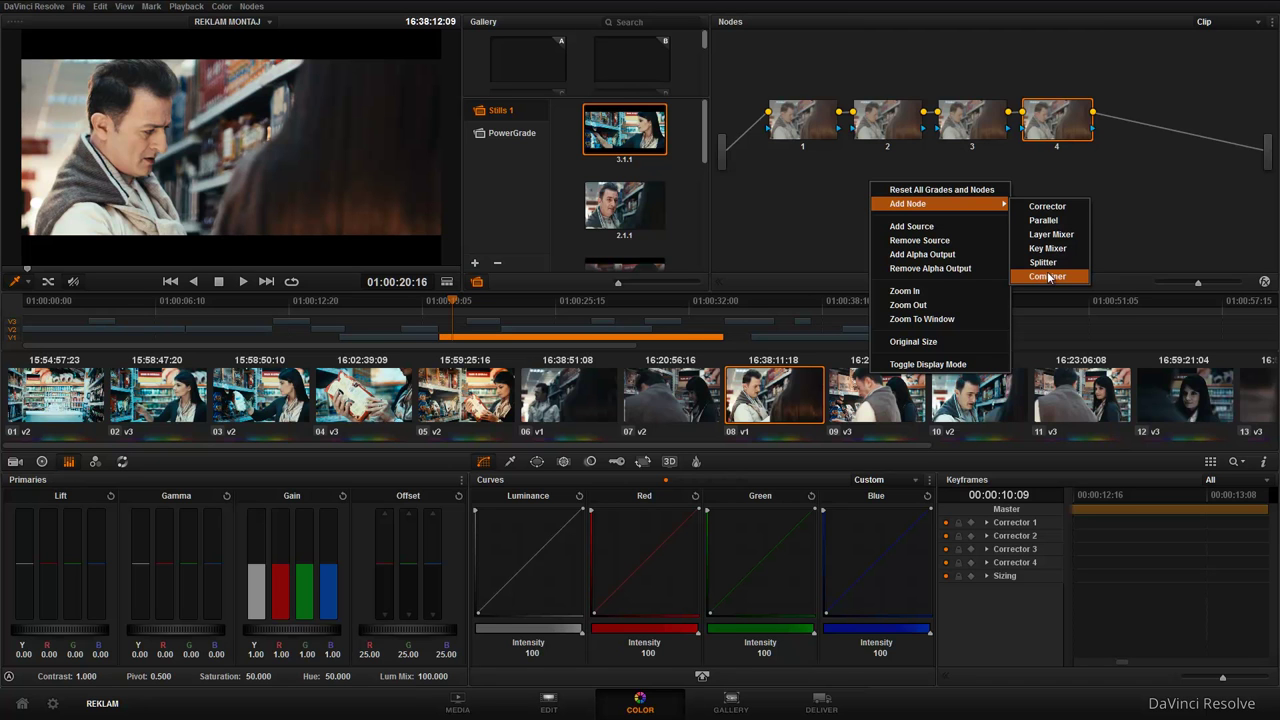
click(805, 178)
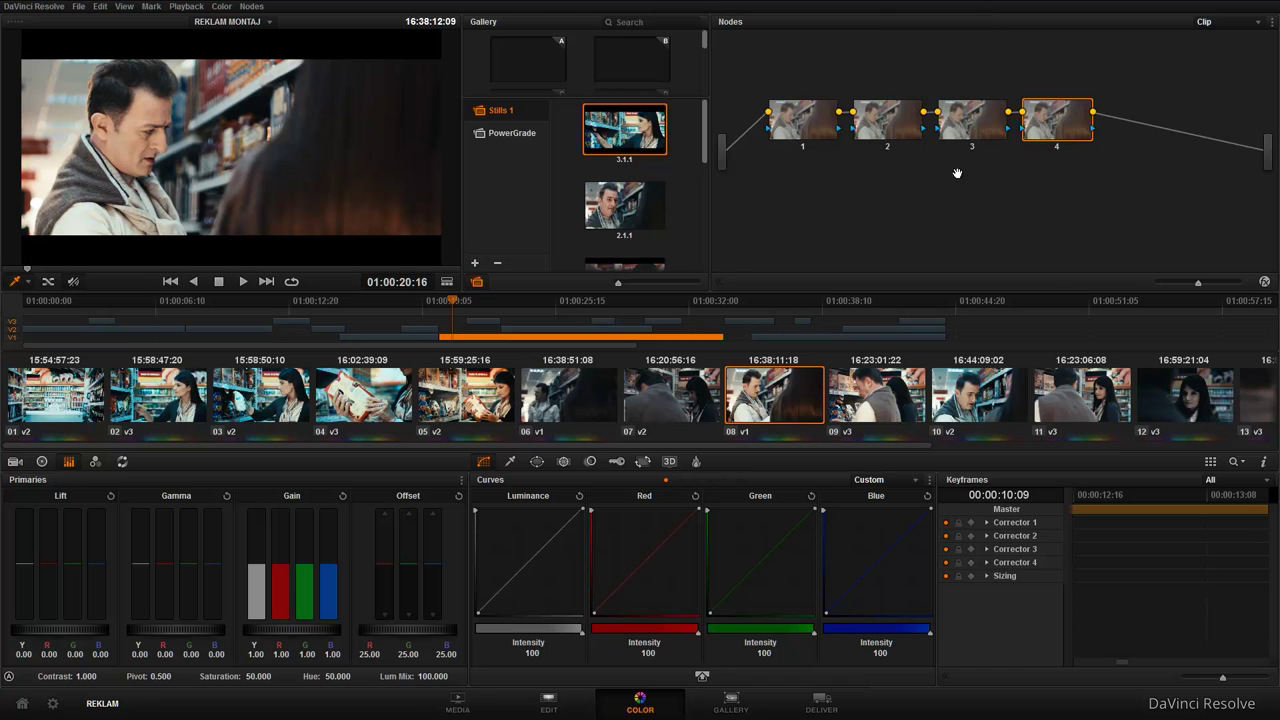
right_click(911, 200)
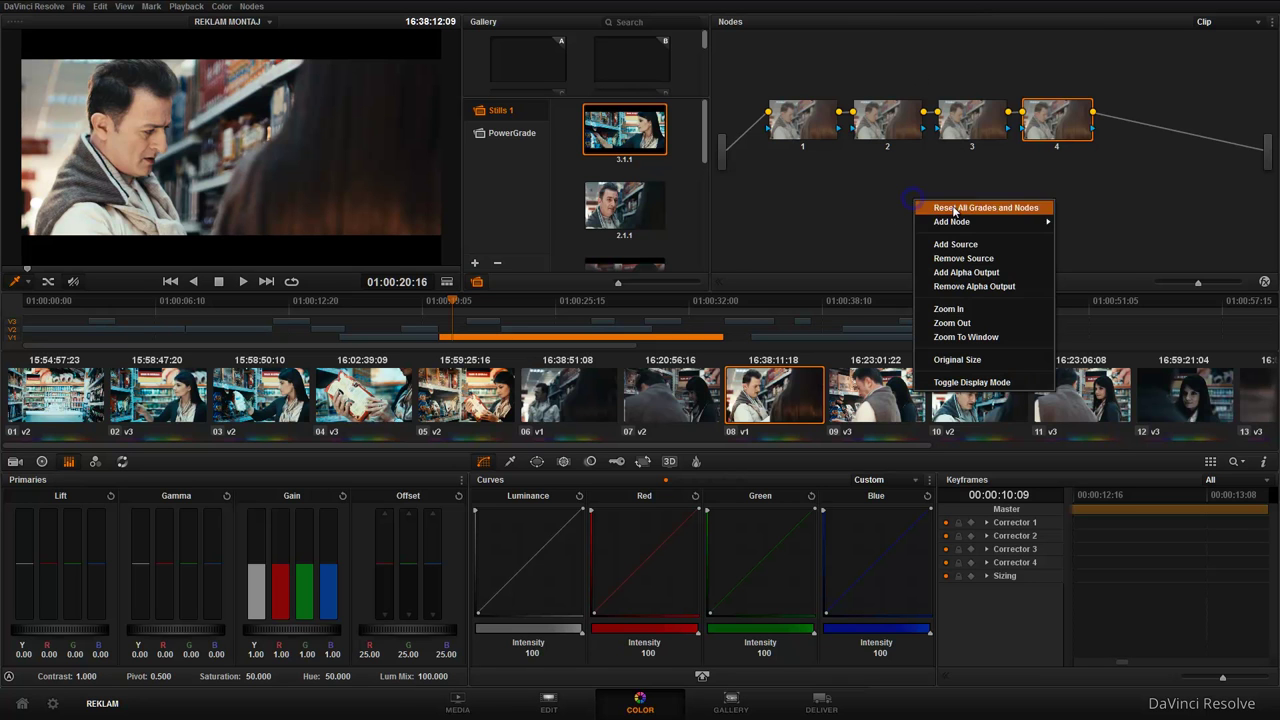
click(969, 315)
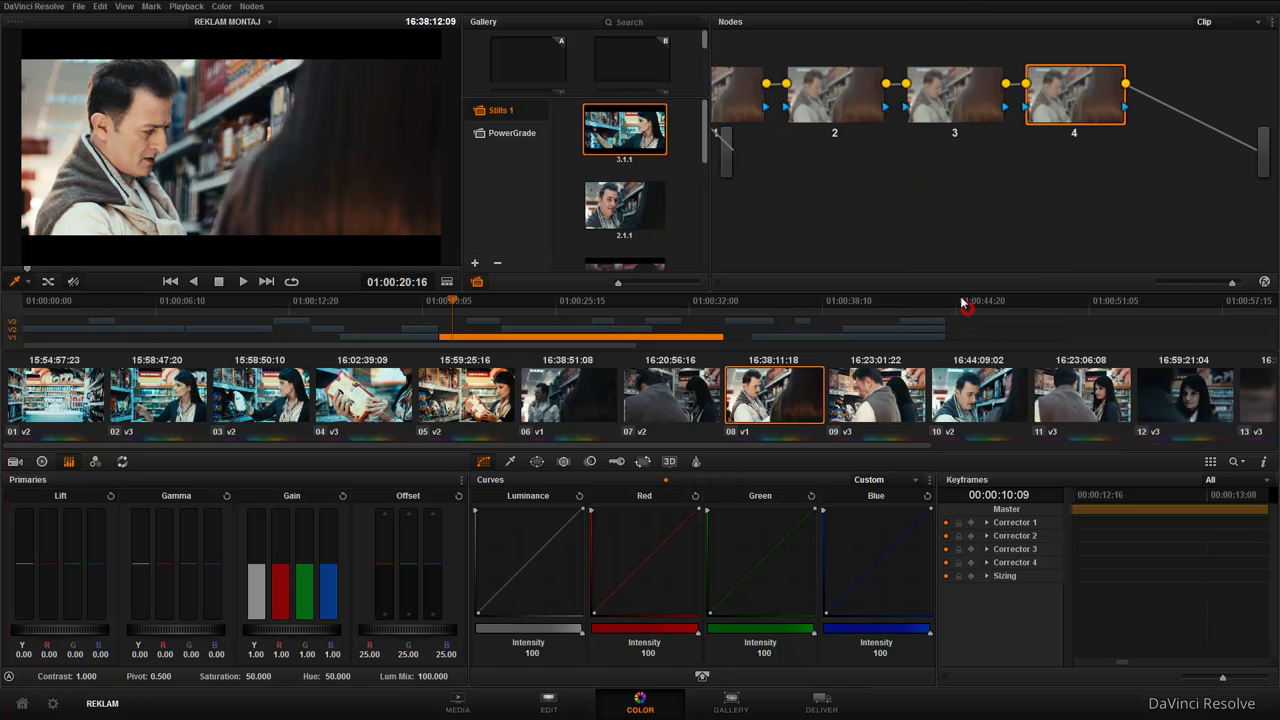
right_click(928, 183)
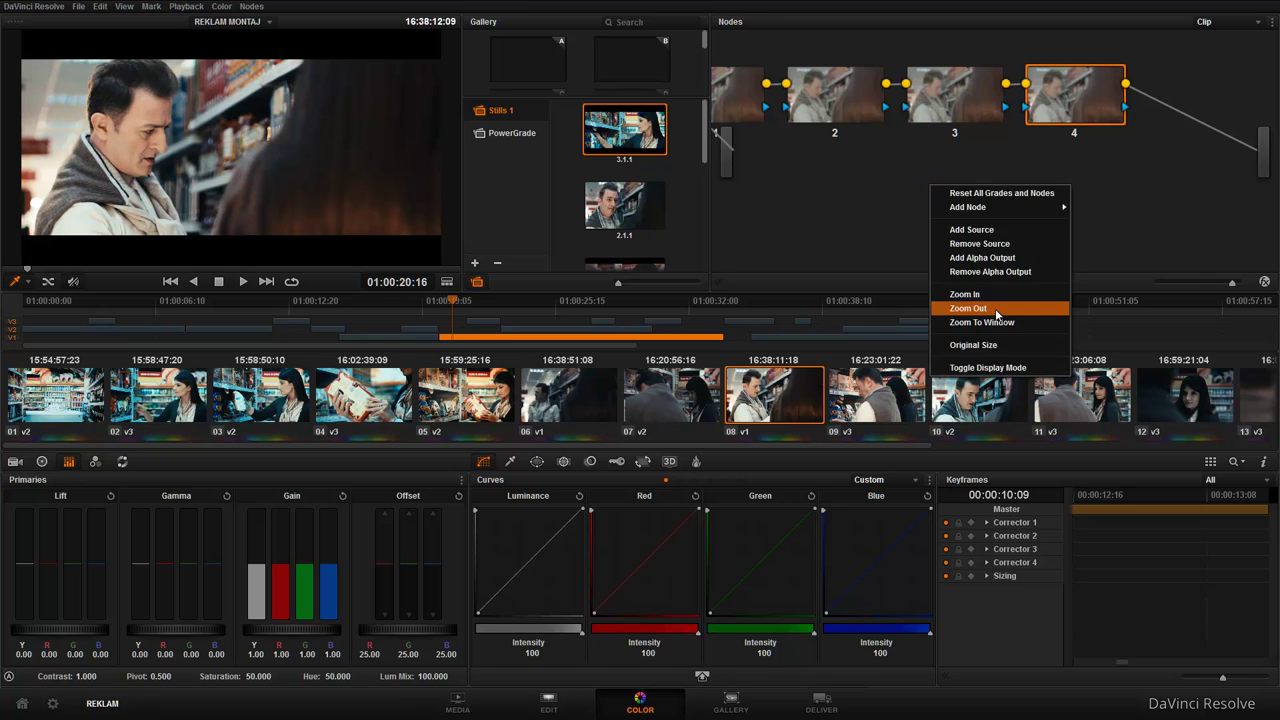
click(995, 308)
Use Toggle Display Mode to hide the viewer and give the node graph more room
scroll(991, 214, up, 1)
scroll(991, 206, down, 2)
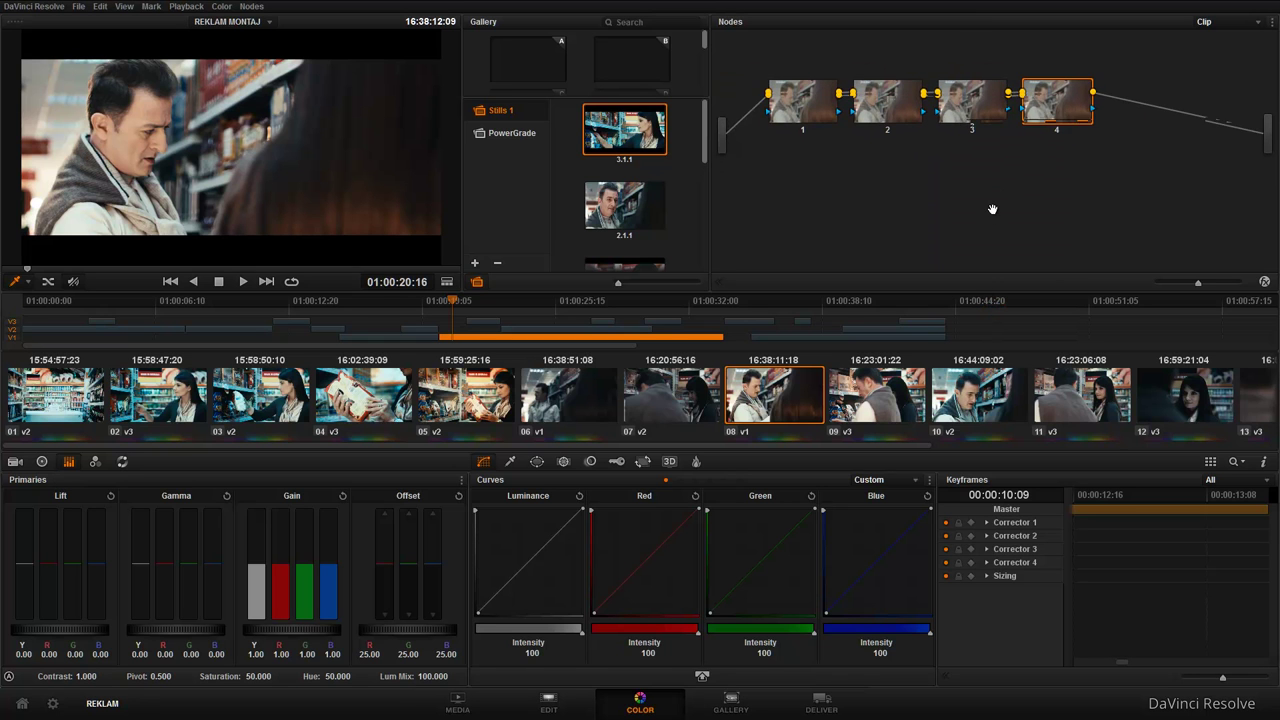
scroll(996, 208, up, 2)
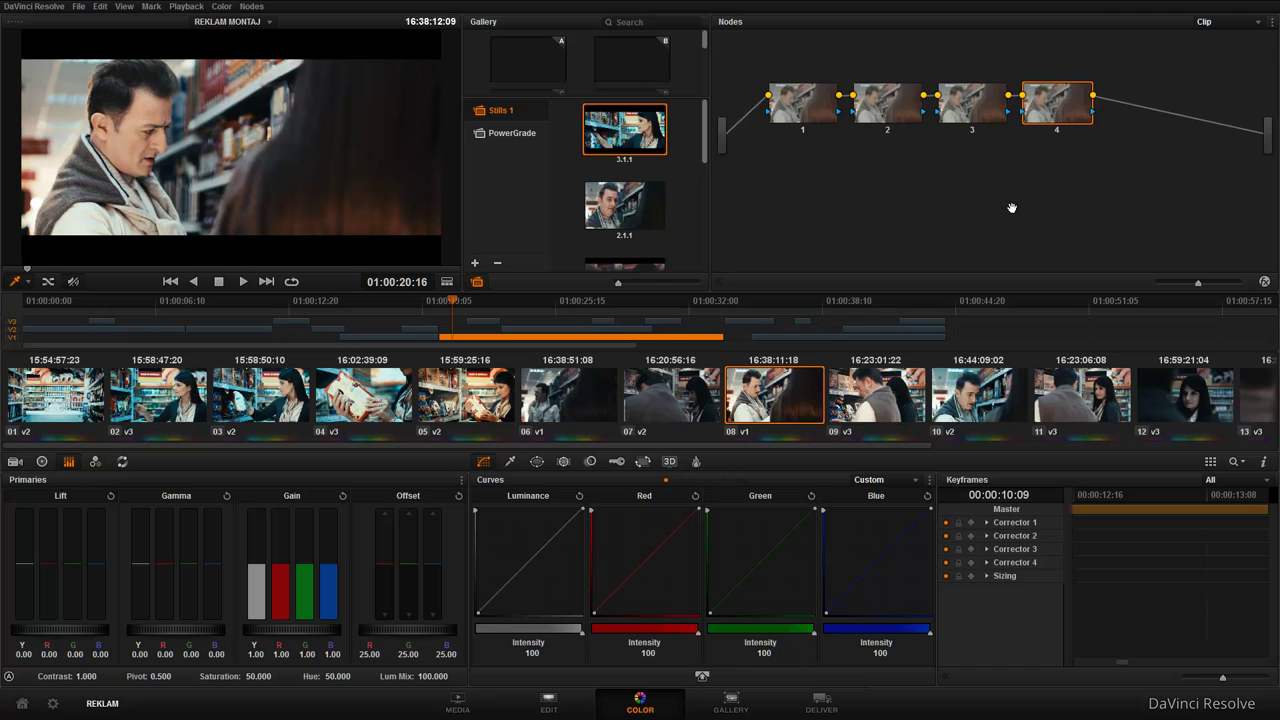
scroll(1005, 208, down, 2)
right_click(980, 190)
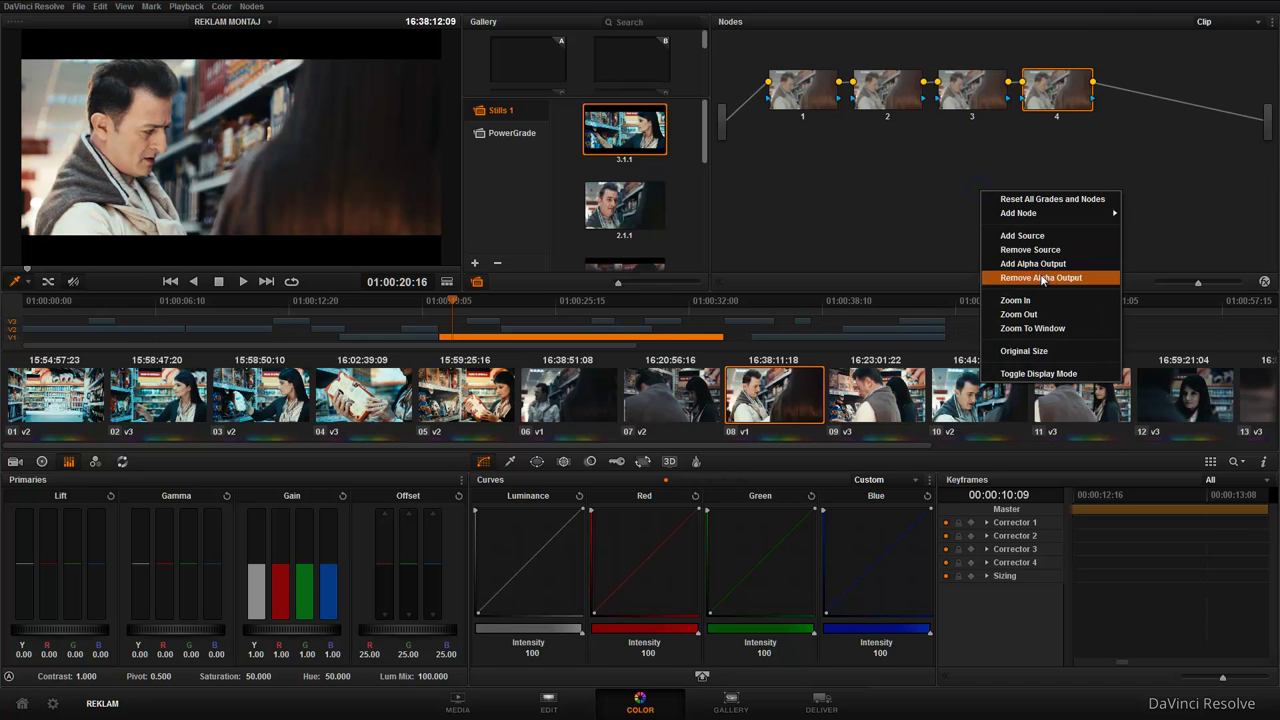
click(1038, 374)
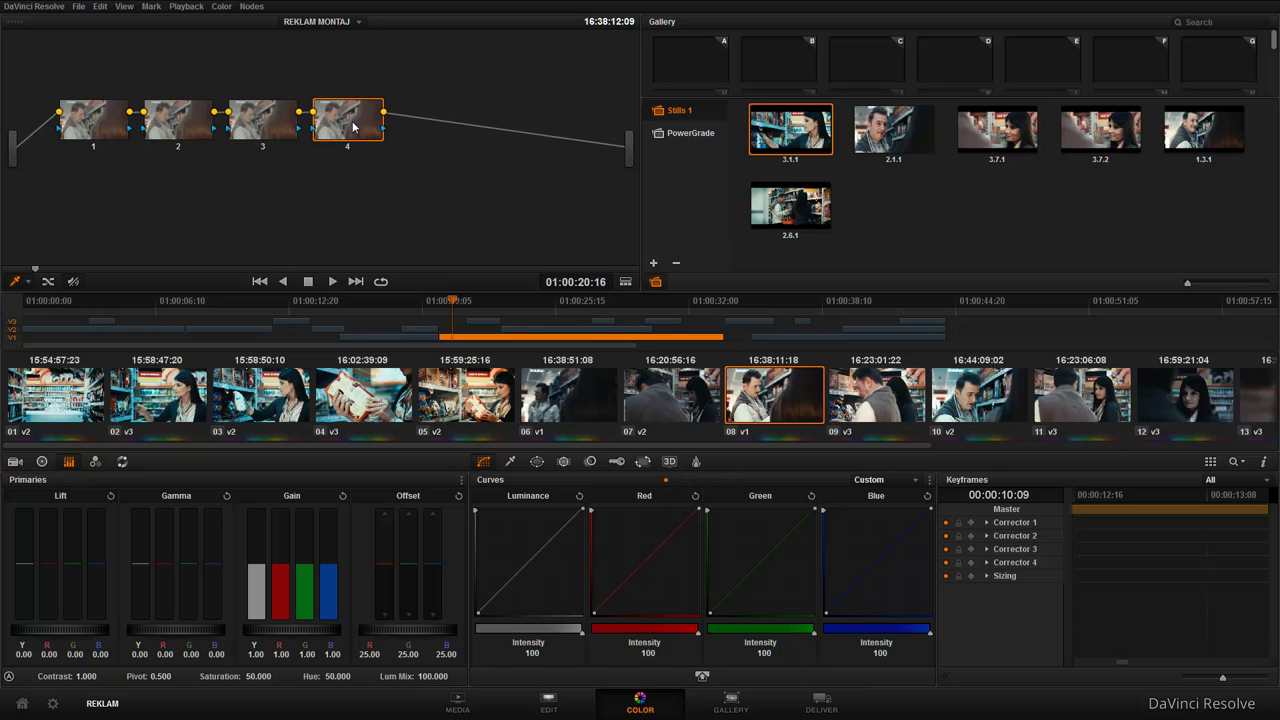
Add serial nodes up to 13, remove them back to Corrector 1, and restore the viewer
key(alt+s)
key(alt+s)
key(alt+s)
key(alt+s)
key(alt+s)
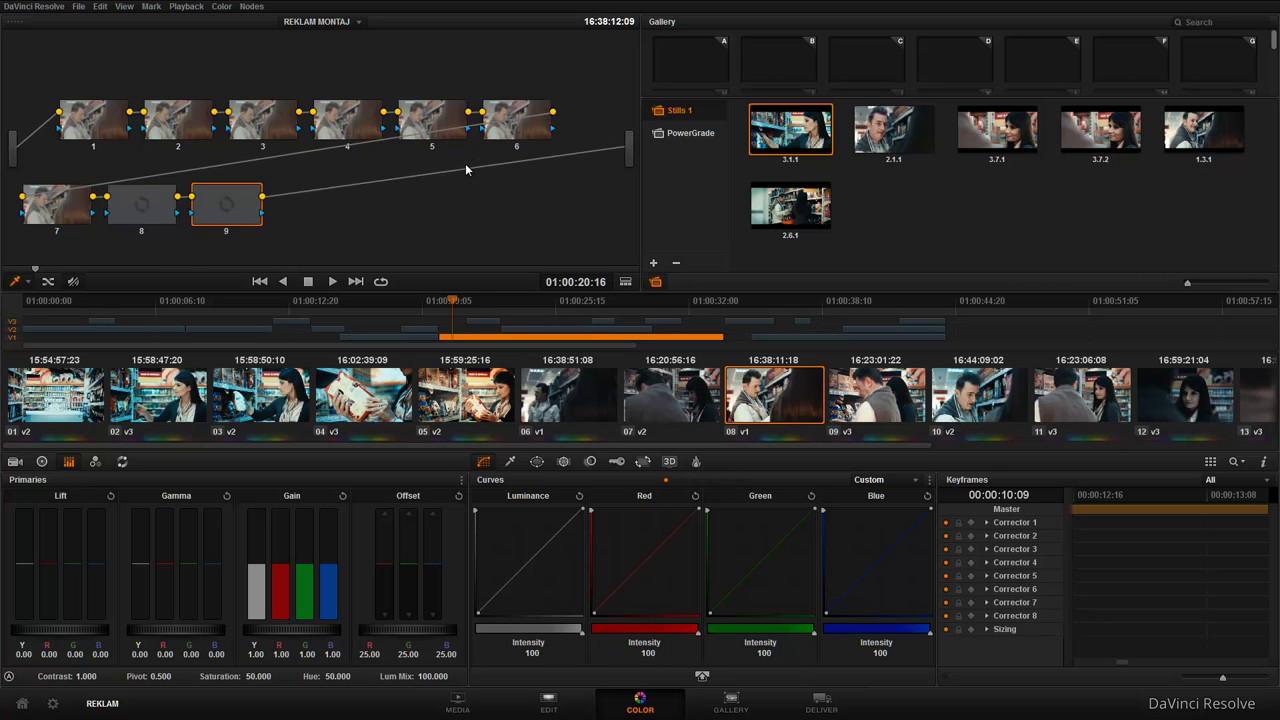
key(alt+s)
key(alt+s)
key(alt+s)
key(alt+s)
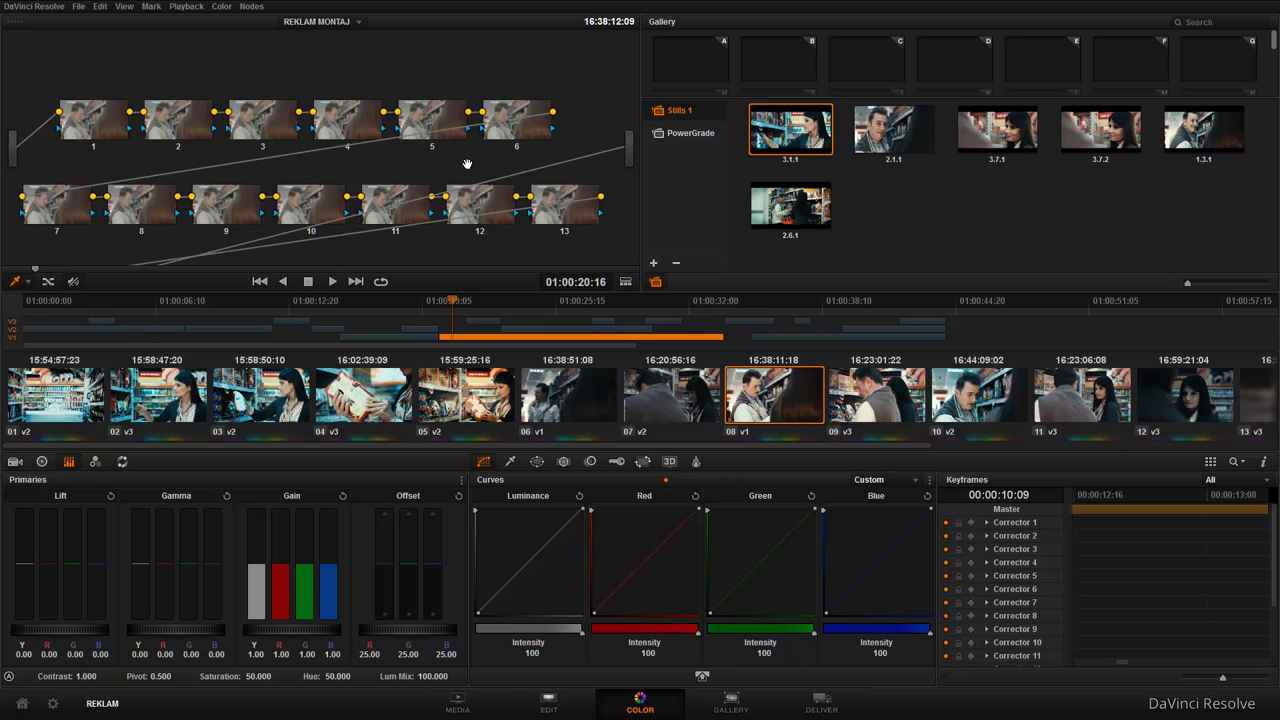
key(ctrl+z)
key(ctrl+z)
key(ctrl+z)
key(ctrl+z)
key(ctrl+z)
key(ctrl+z)
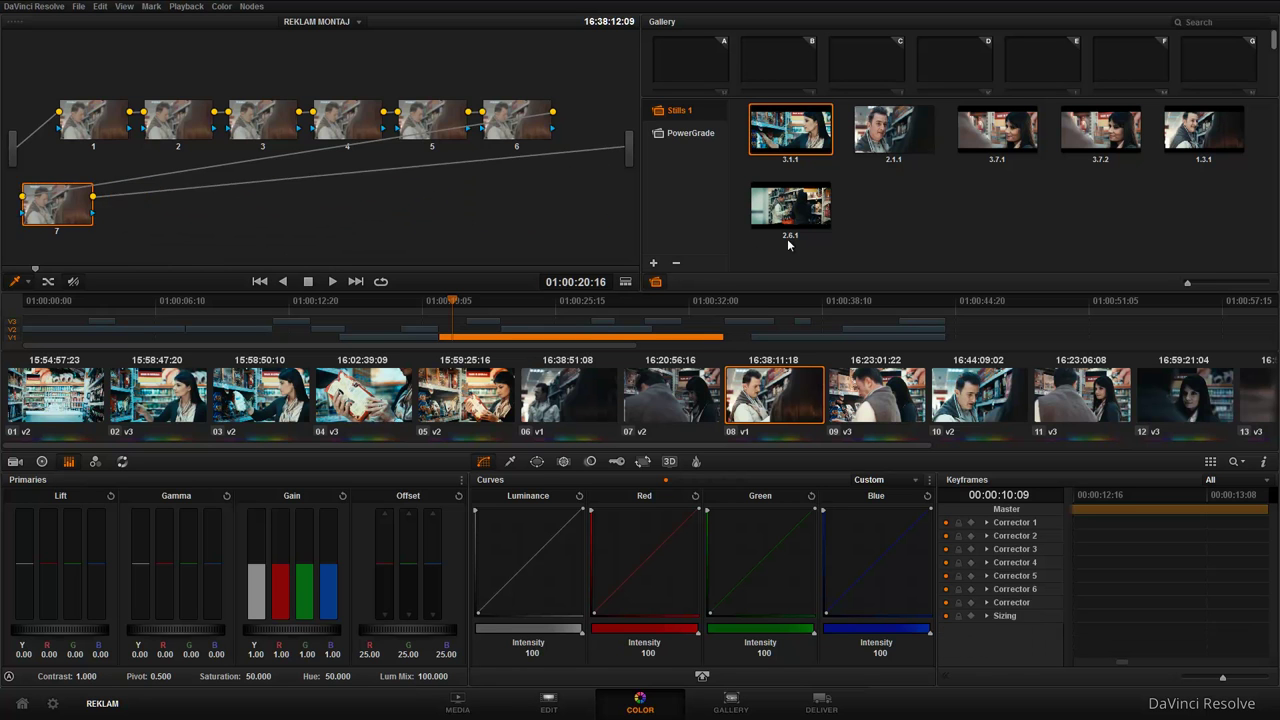
key(ctrl+z)
key(ctrl+z)
key(ctrl+z)
key(ctrl+z)
key(ctrl+z)
key(ctrl+z)
right_click(556, 198)
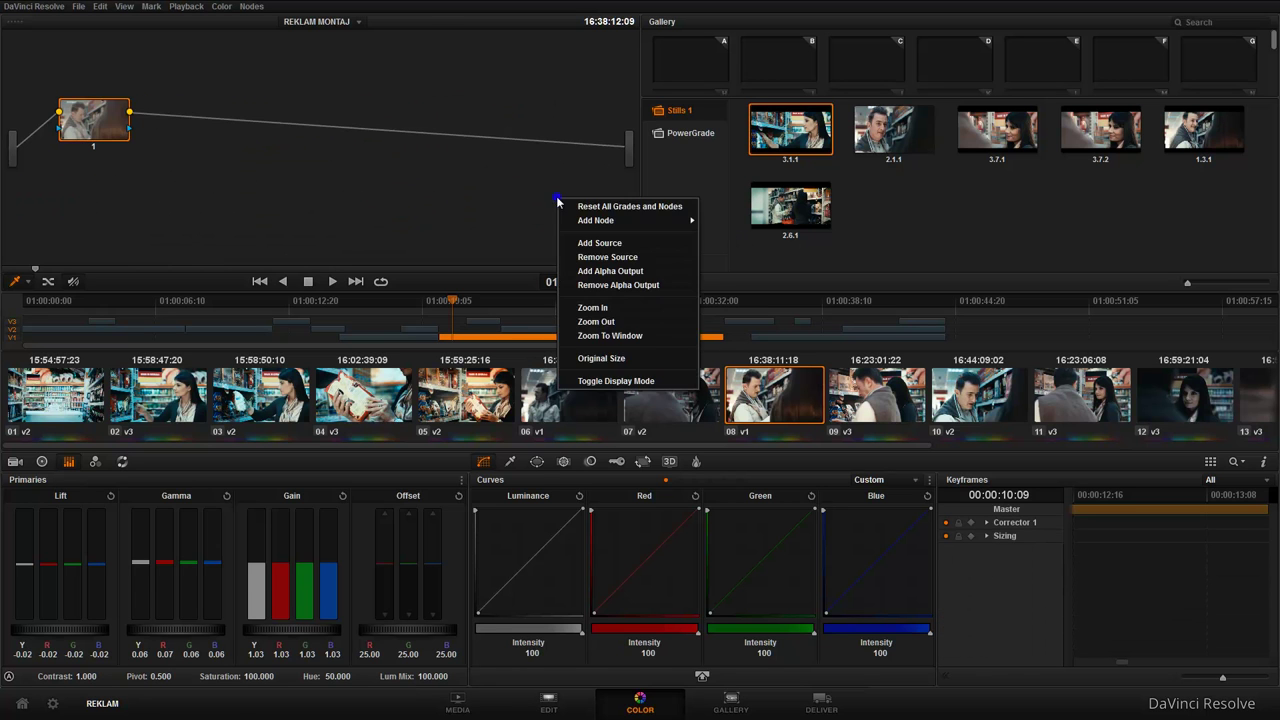
click(630, 381)
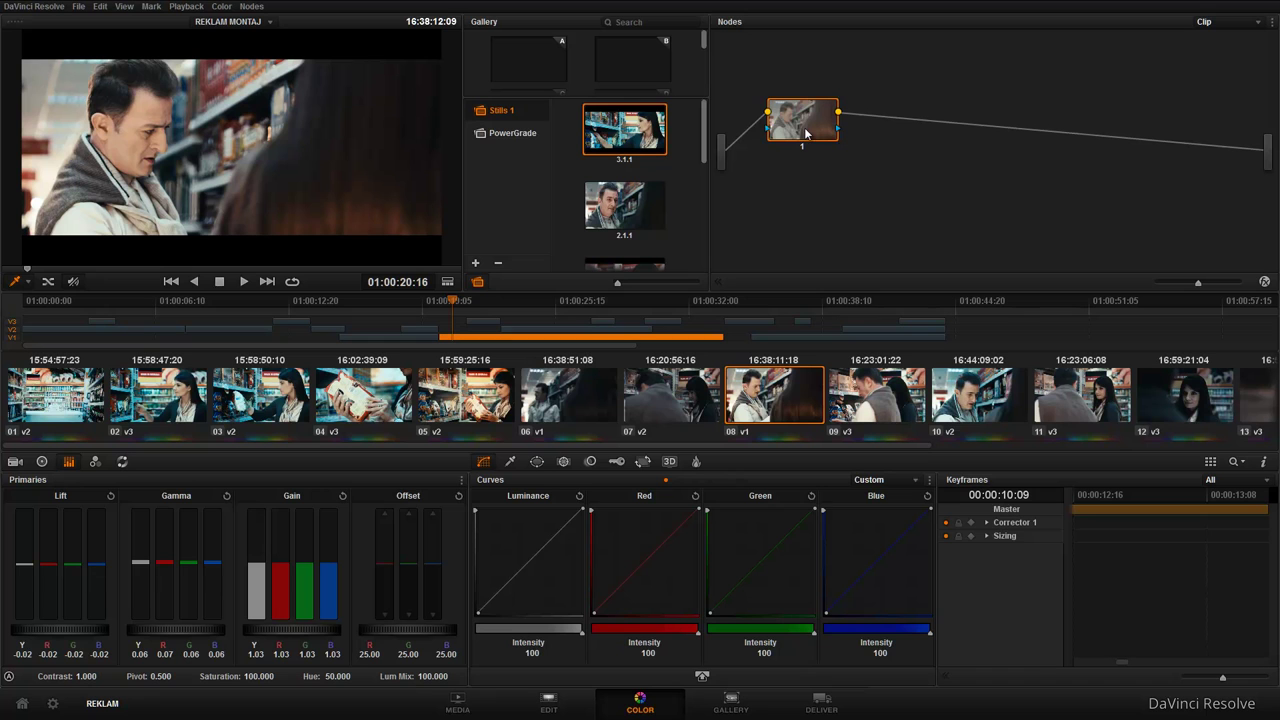
Add two serial nodes after node 1, select node 2, and show the Color Wheels
key(alt+s)
key(alt+s)
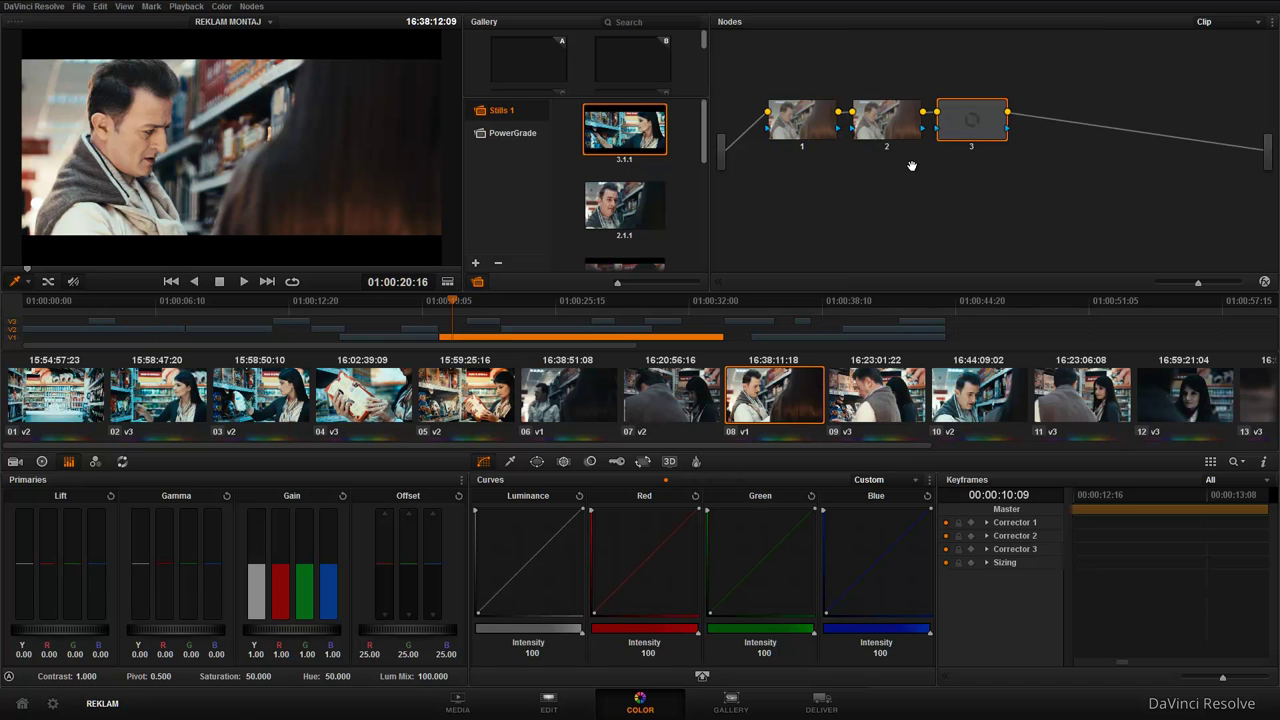
click(902, 126)
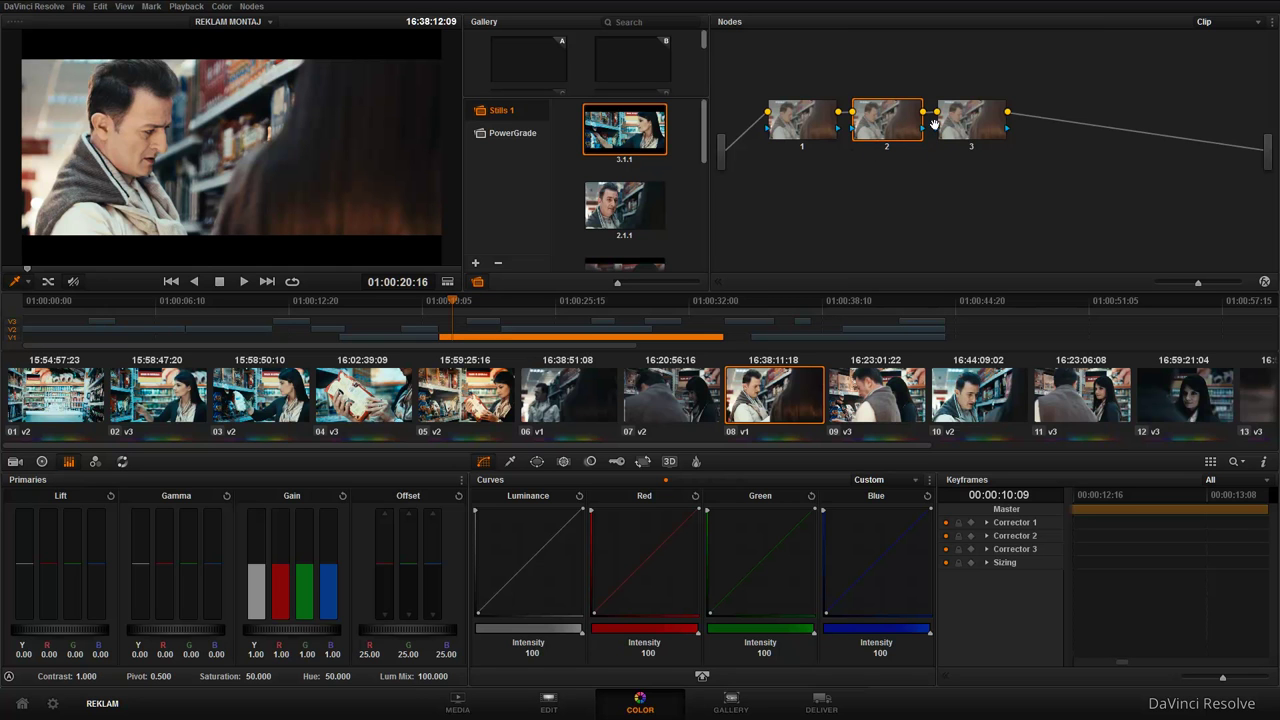
click(42, 461)
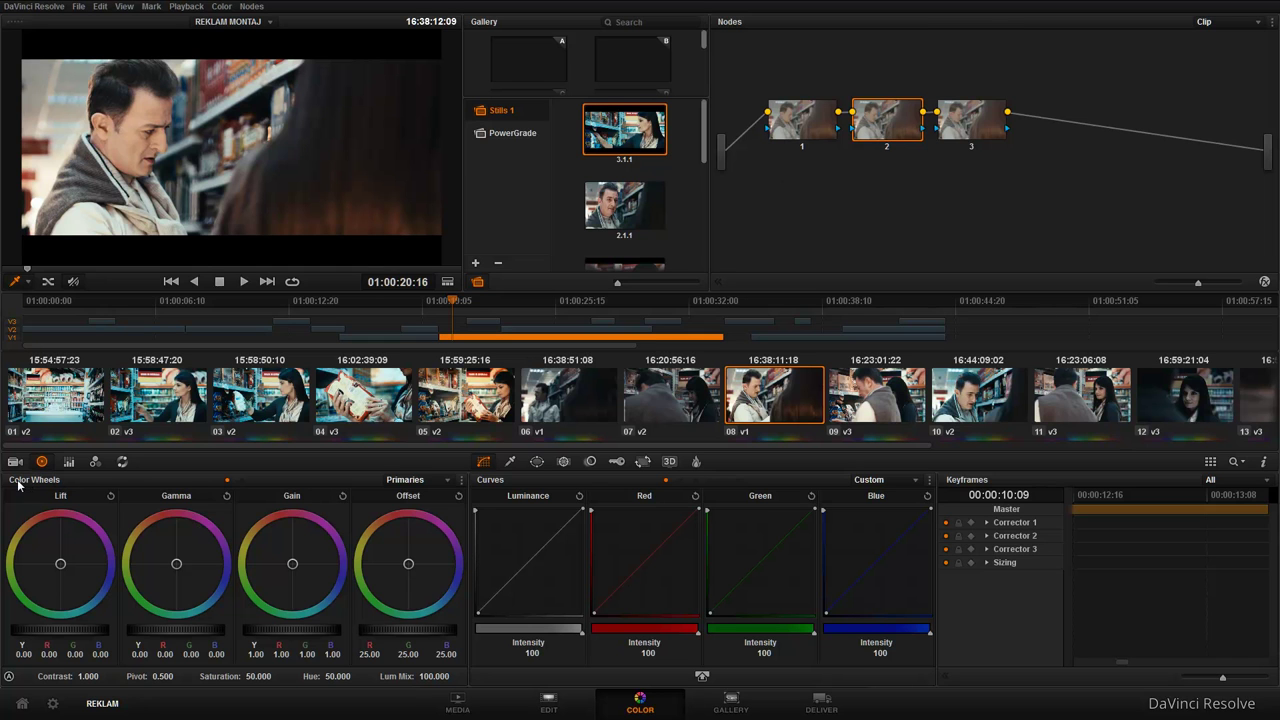
Cycle through the Bars, RGB Mixer and Motion Effects palettes, then return to Color Wheels
click(70, 461)
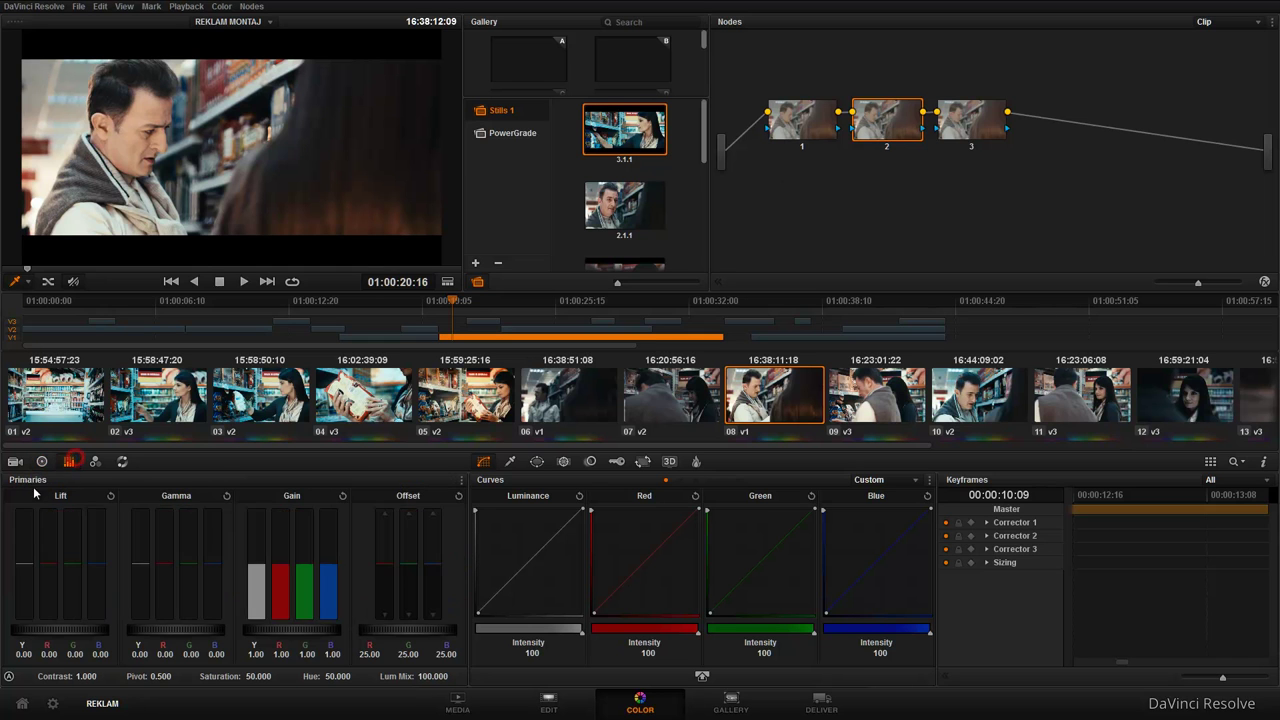
click(95, 461)
click(122, 461)
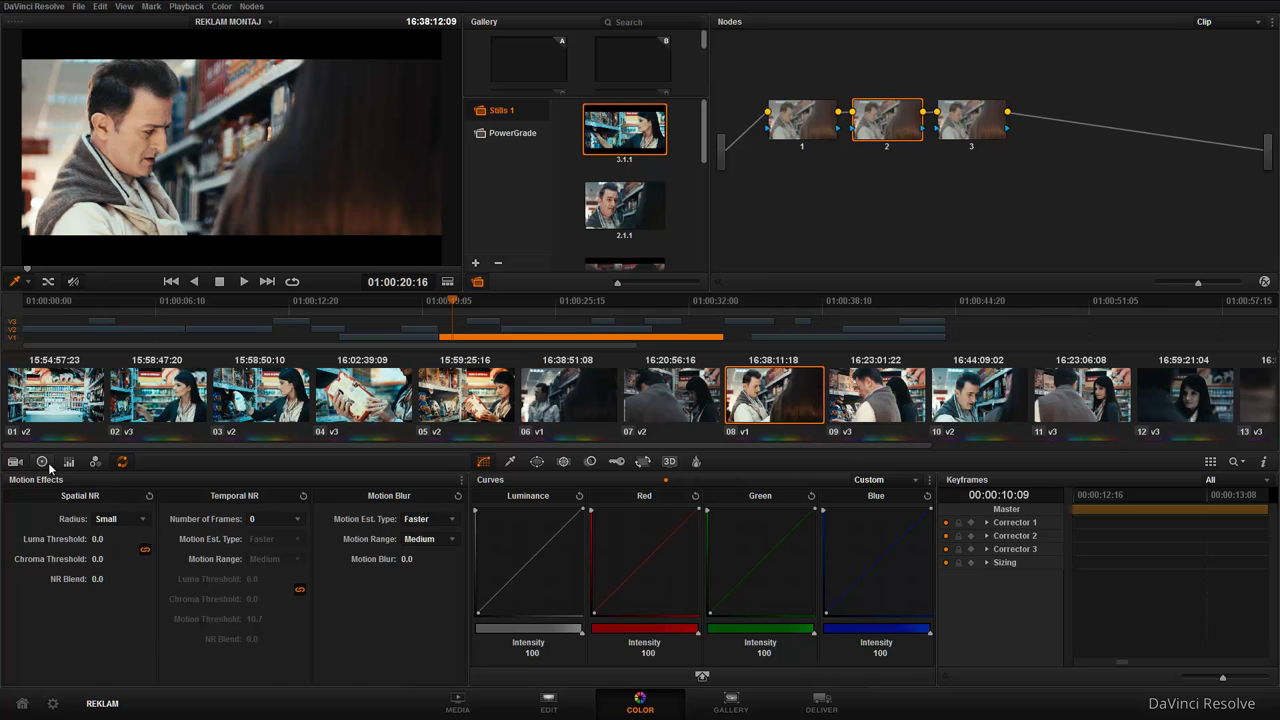
click(42, 462)
Set Lift to -0.04, Gain to 1.21 and Saturation to 0 for a black-and-white look
drag(84, 630, 30, 632)
drag(294, 632, 330, 632)
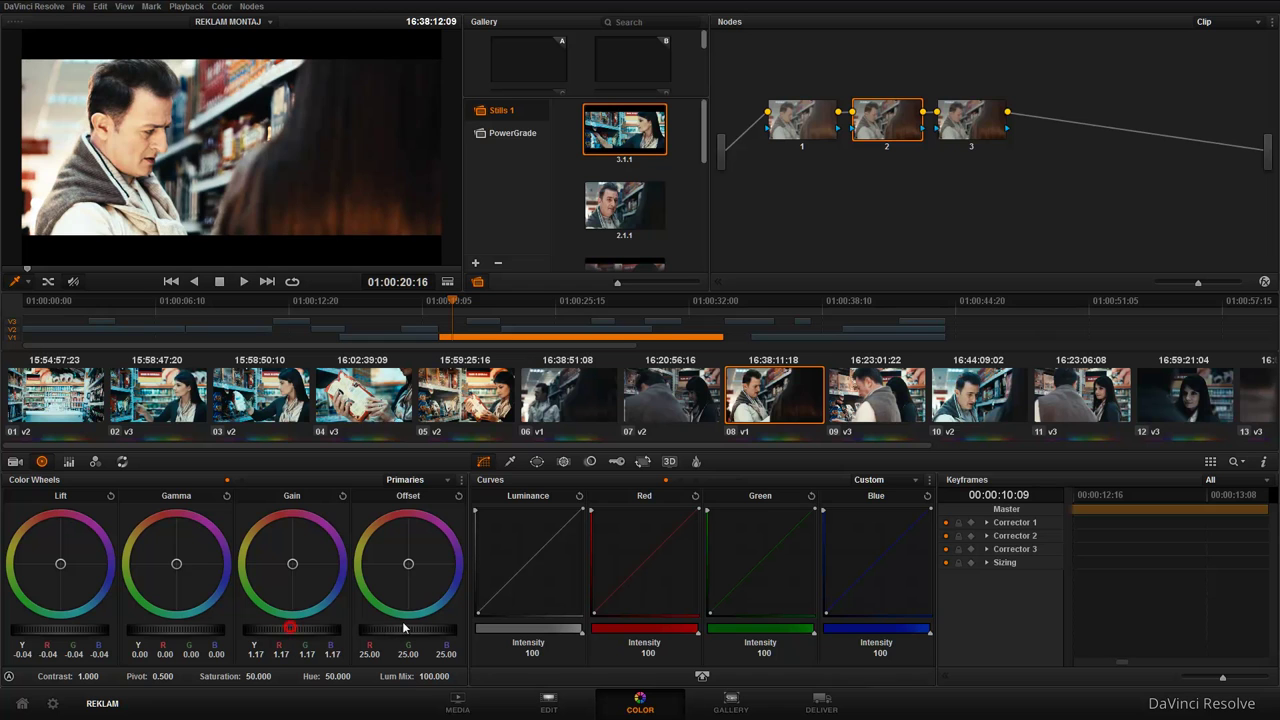
drag(268, 677, 271, 678)
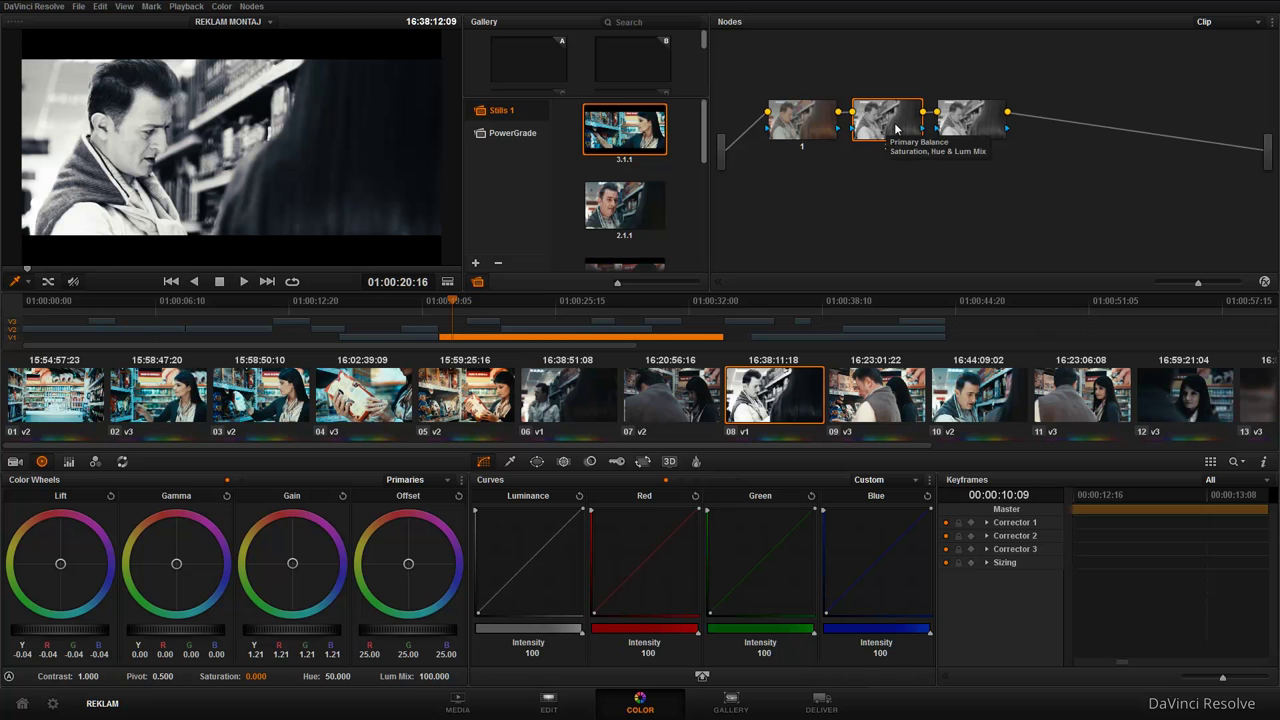
Place a circle window over the man's face and set Spatial NR luma and chroma thresholds to 5.0
click(537, 461)
click(483, 542)
drag(232, 152, 158, 144)
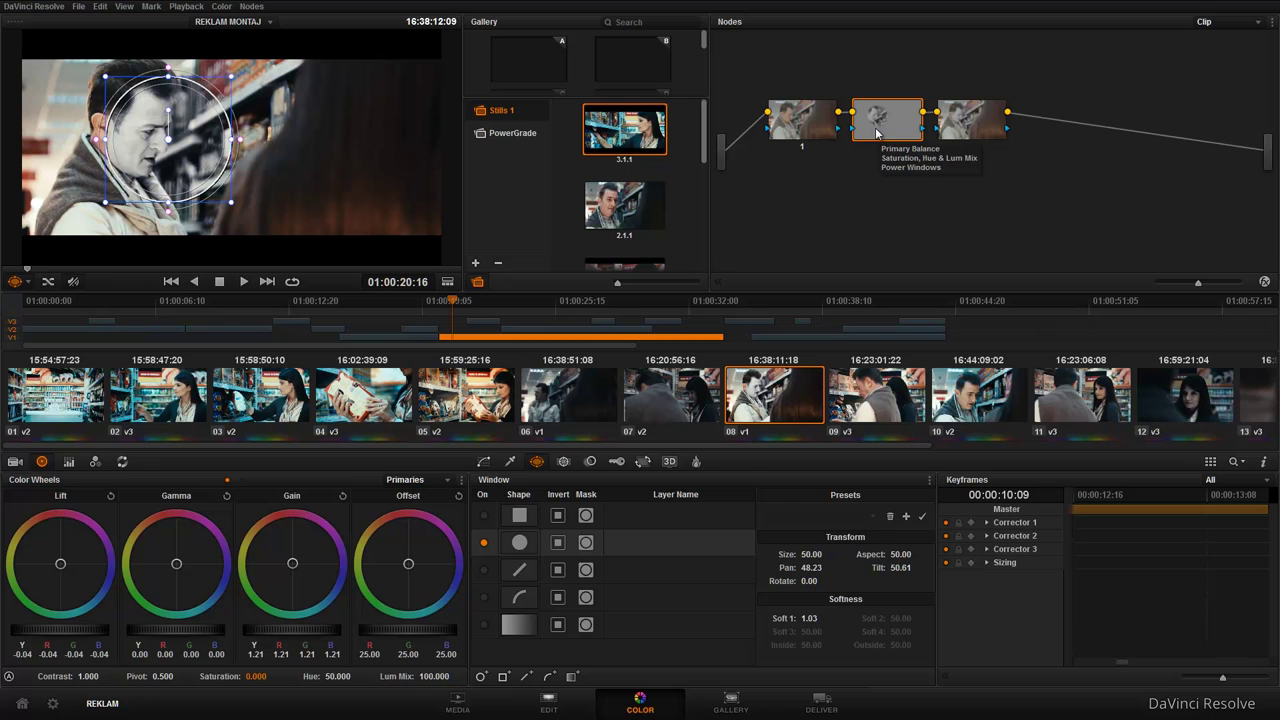
click(122, 461)
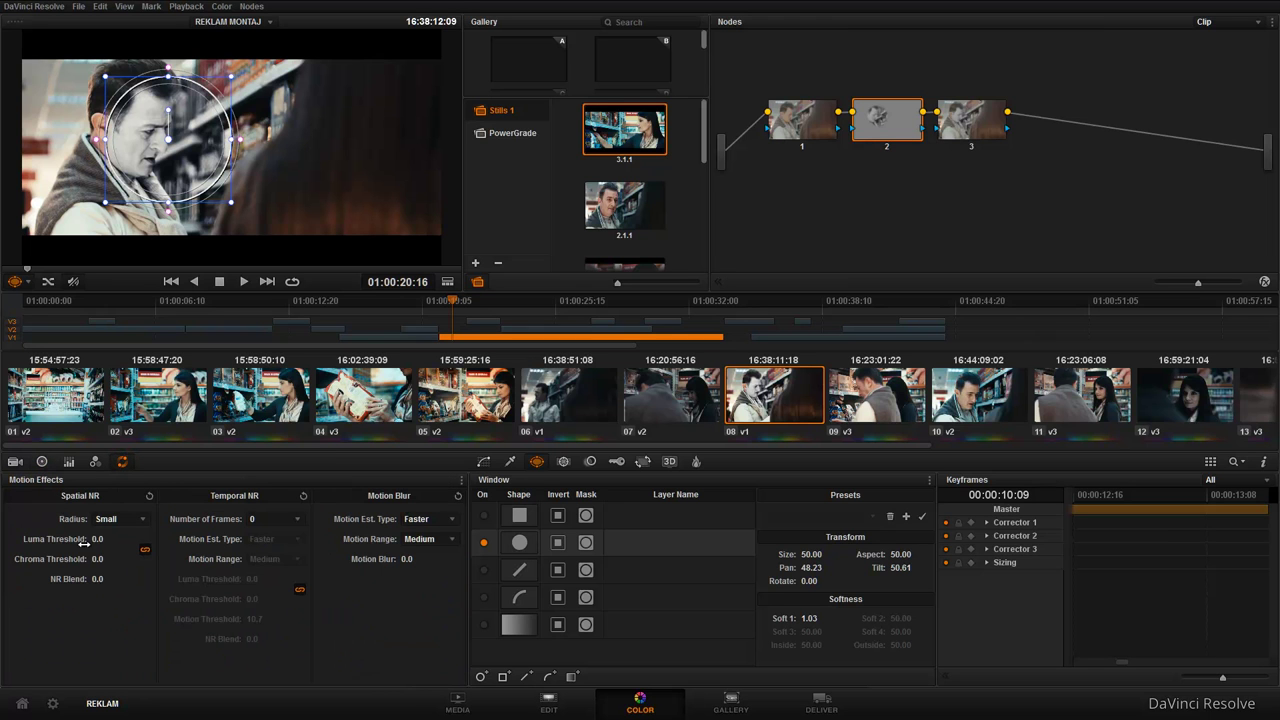
drag(98, 540, 502, 285)
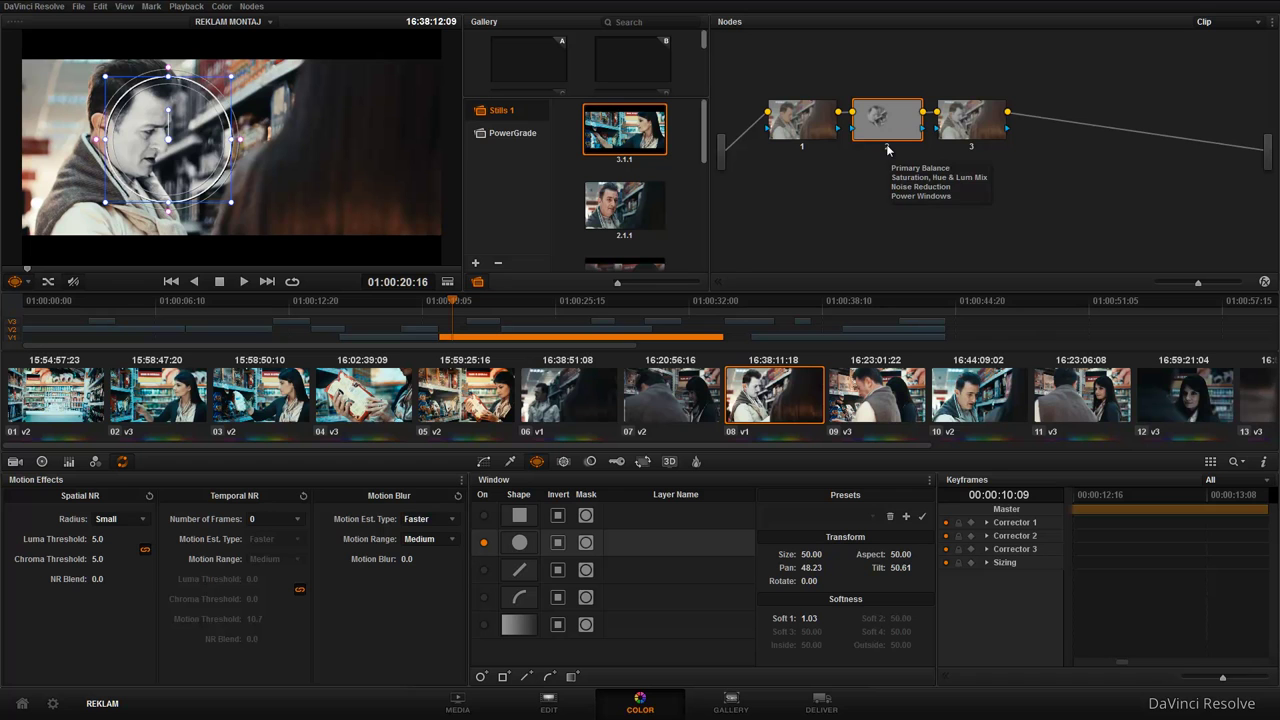
Toggle node 2 off and on to compare, then drag nodes 2 and 3 rightward to even the spacing
click(886, 147)
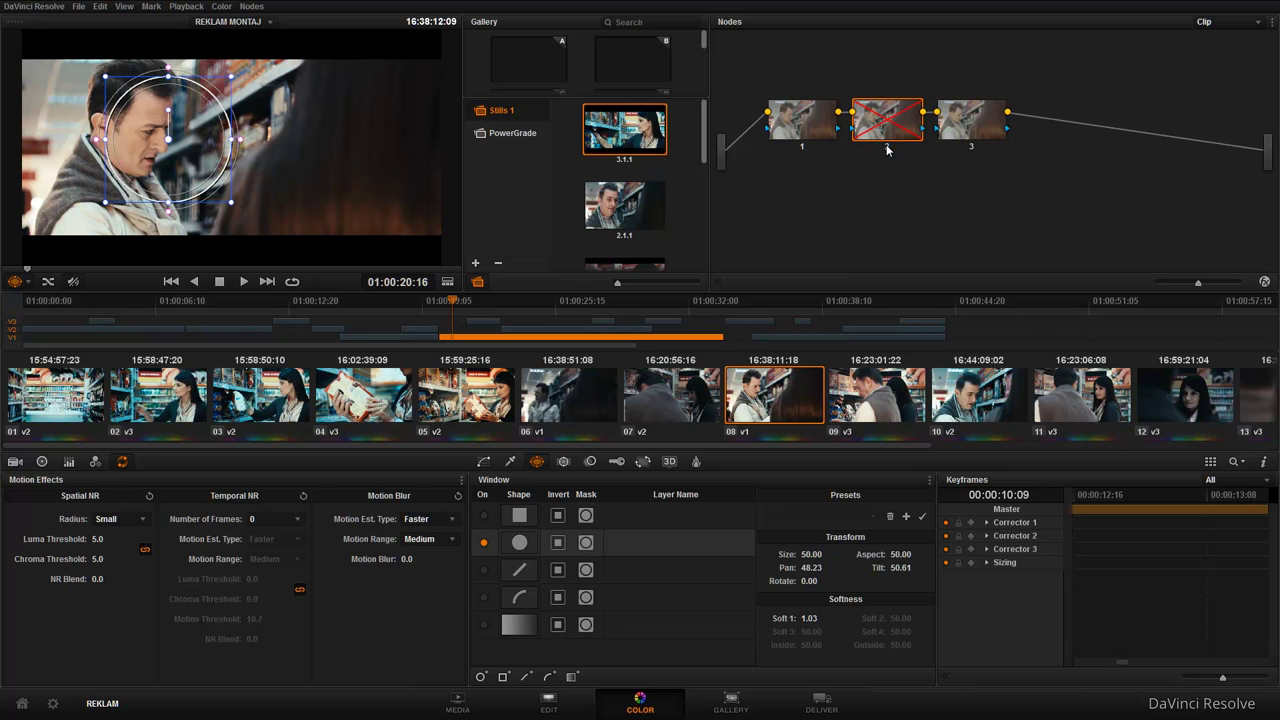
click(886, 144)
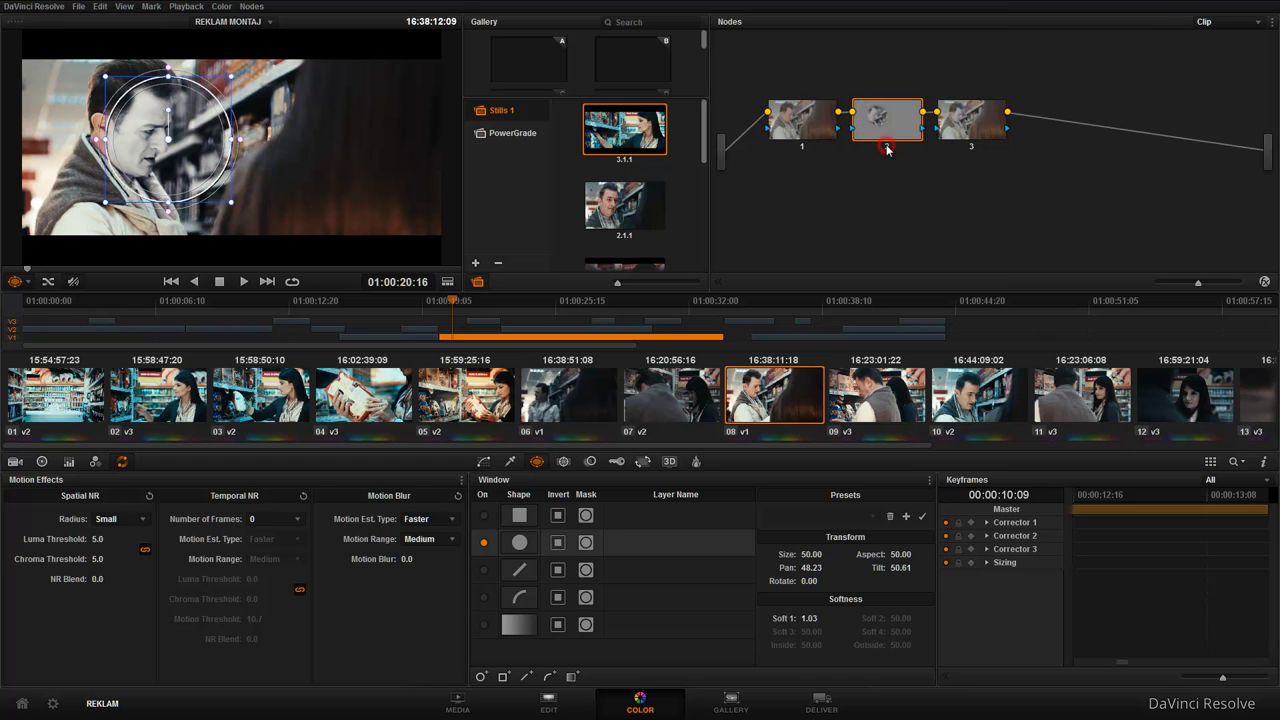
drag(948, 132, 983, 132)
drag(879, 127, 894, 128)
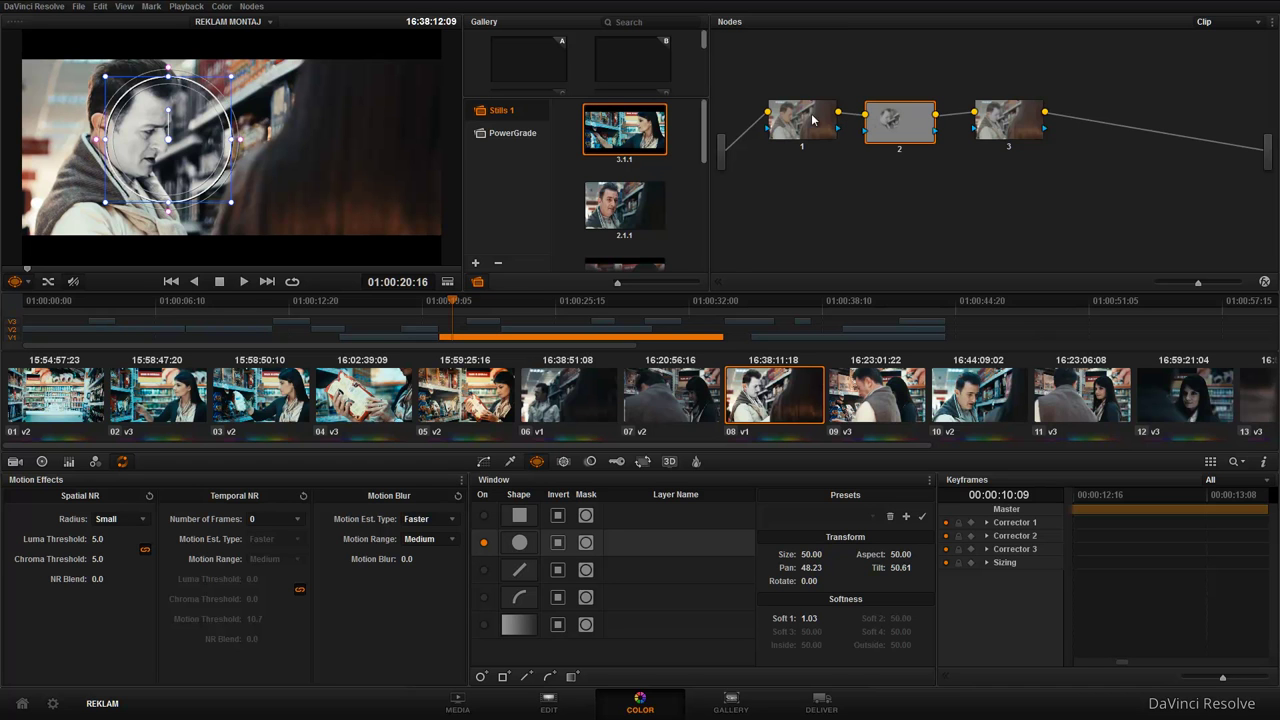
drag(1010, 130, 1036, 127)
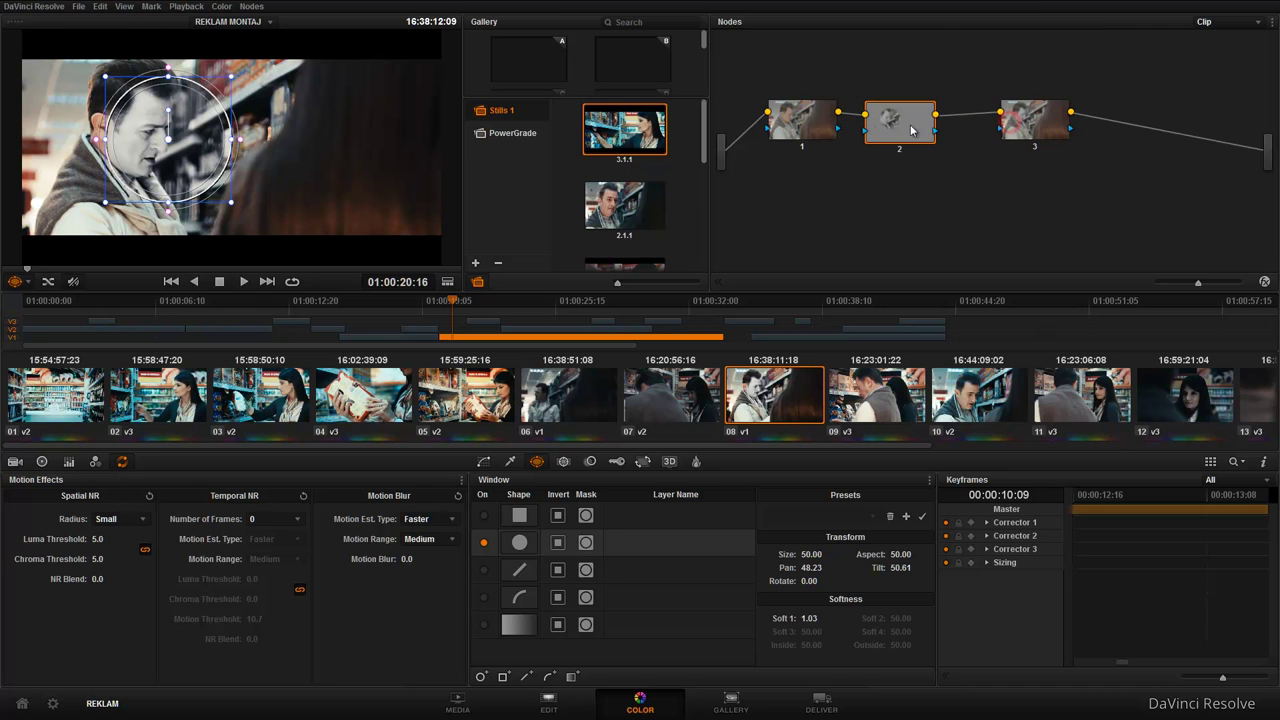
drag(910, 130, 942, 130)
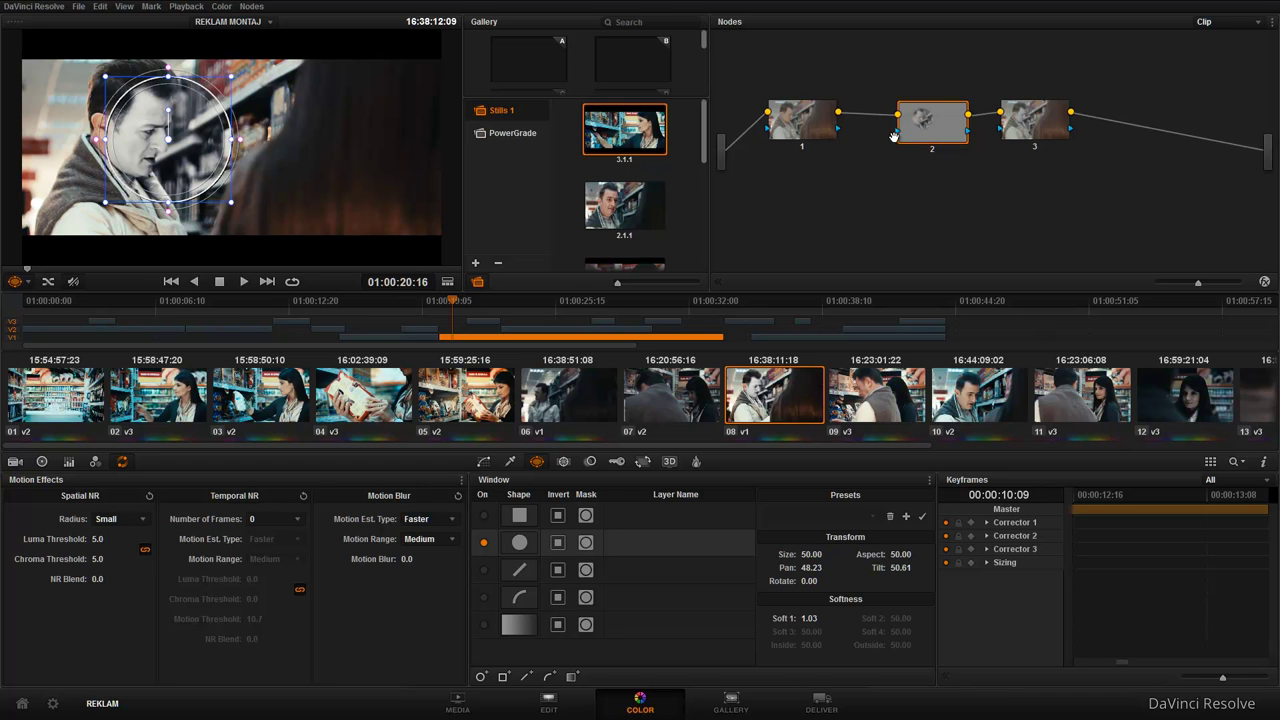
drag(934, 133, 918, 133)
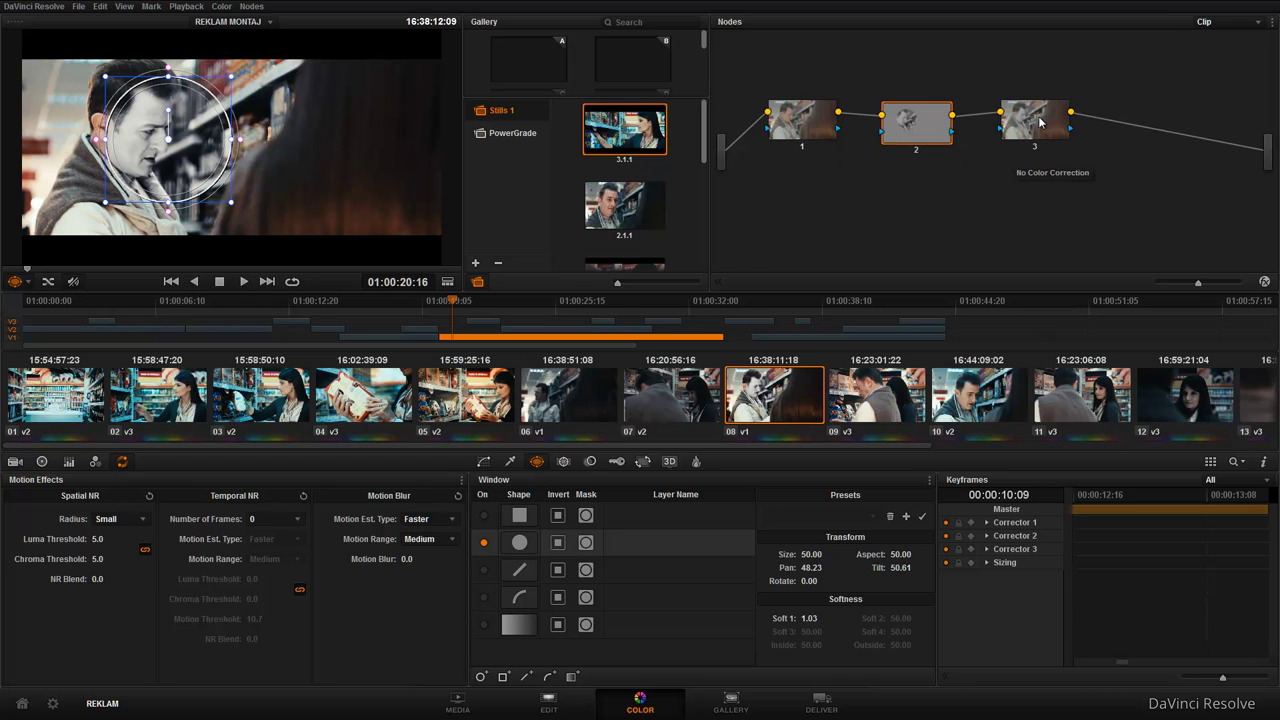
drag(1040, 122, 1029, 122)
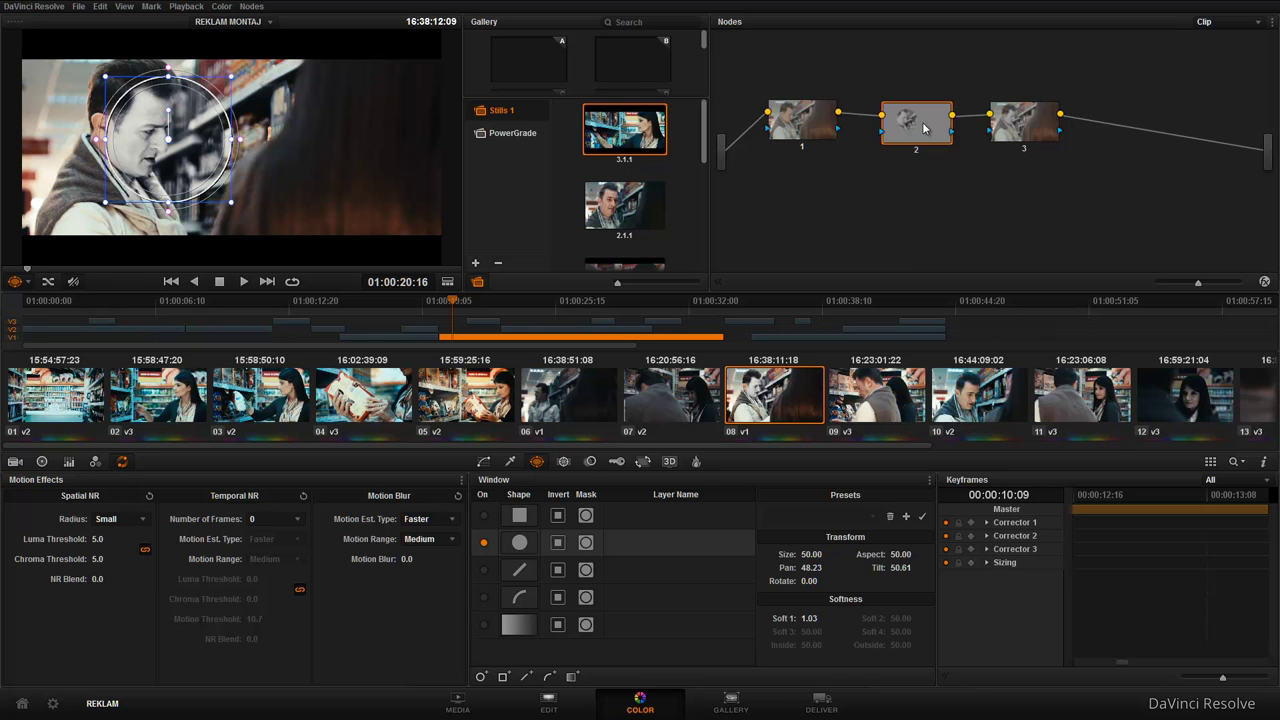
Preview nodes 1, 2 and 3 in turn, then delete node 3 and select node 1
click(803, 118)
click(915, 125)
click(1030, 133)
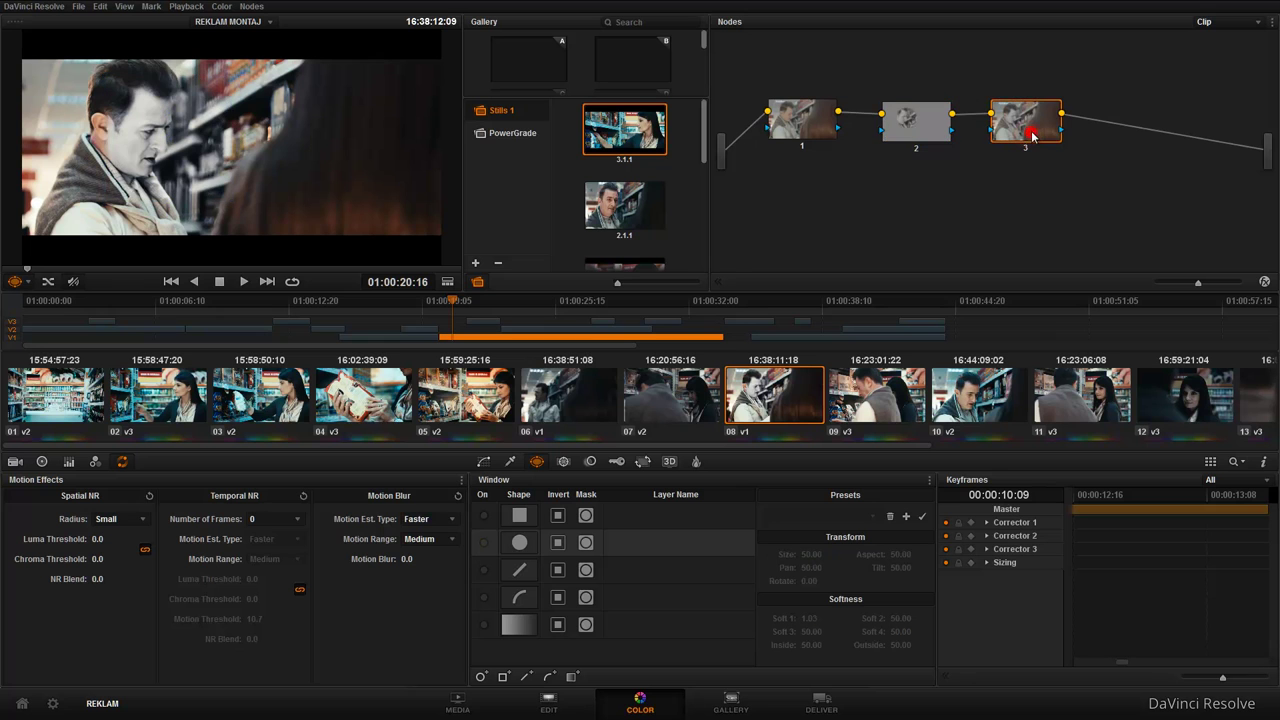
click(910, 128)
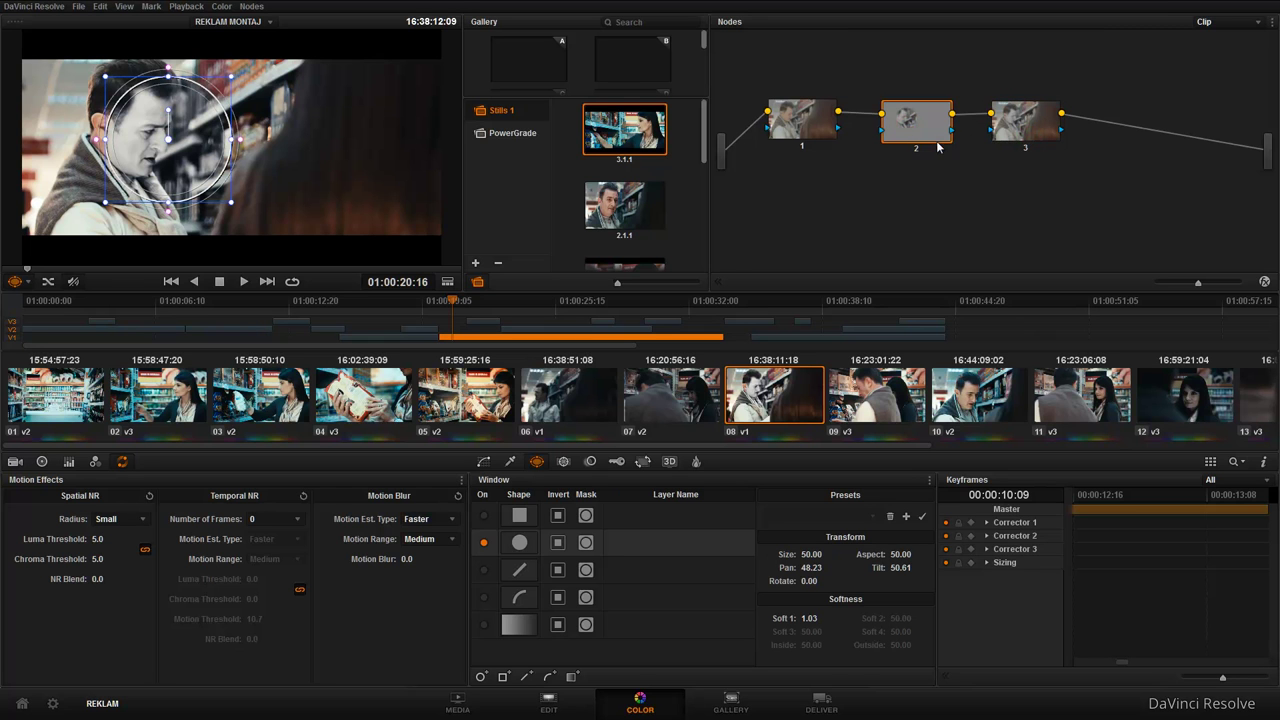
click(1034, 138)
key(Delete)
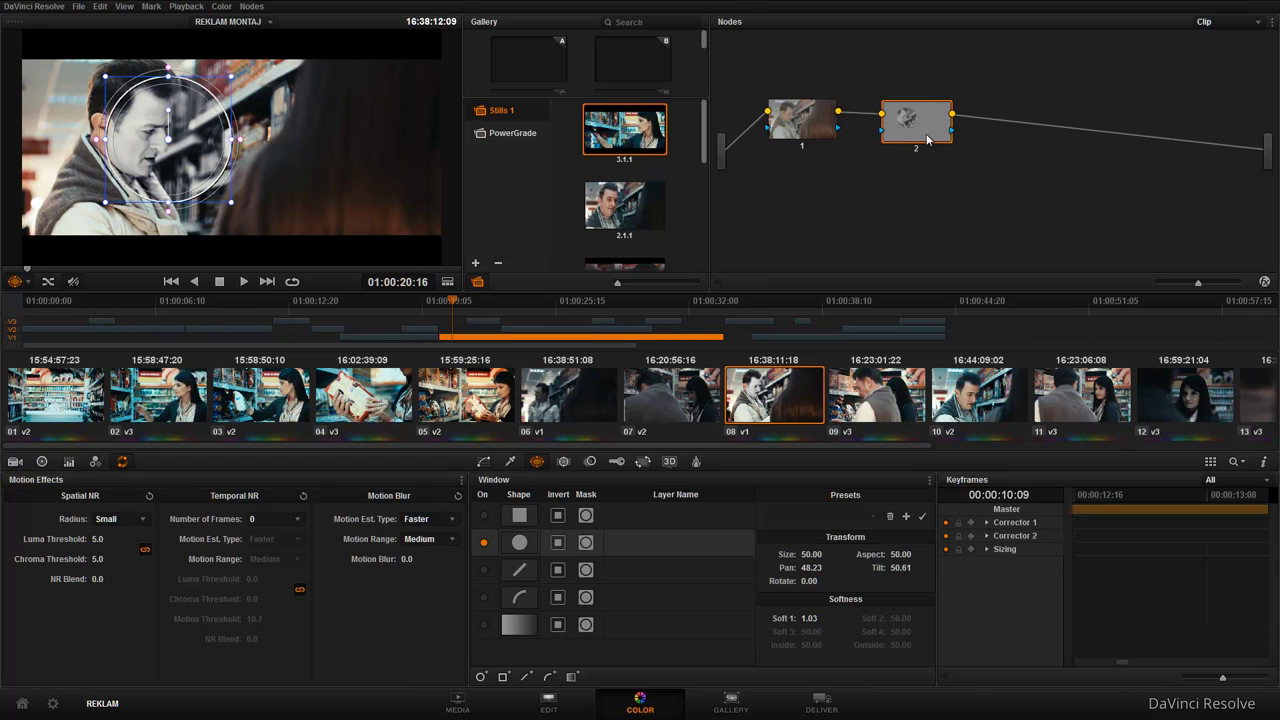
click(817, 125)
Add serial node 3 after node 2, then try Add Serial Before Current and undo it
click(252, 7)
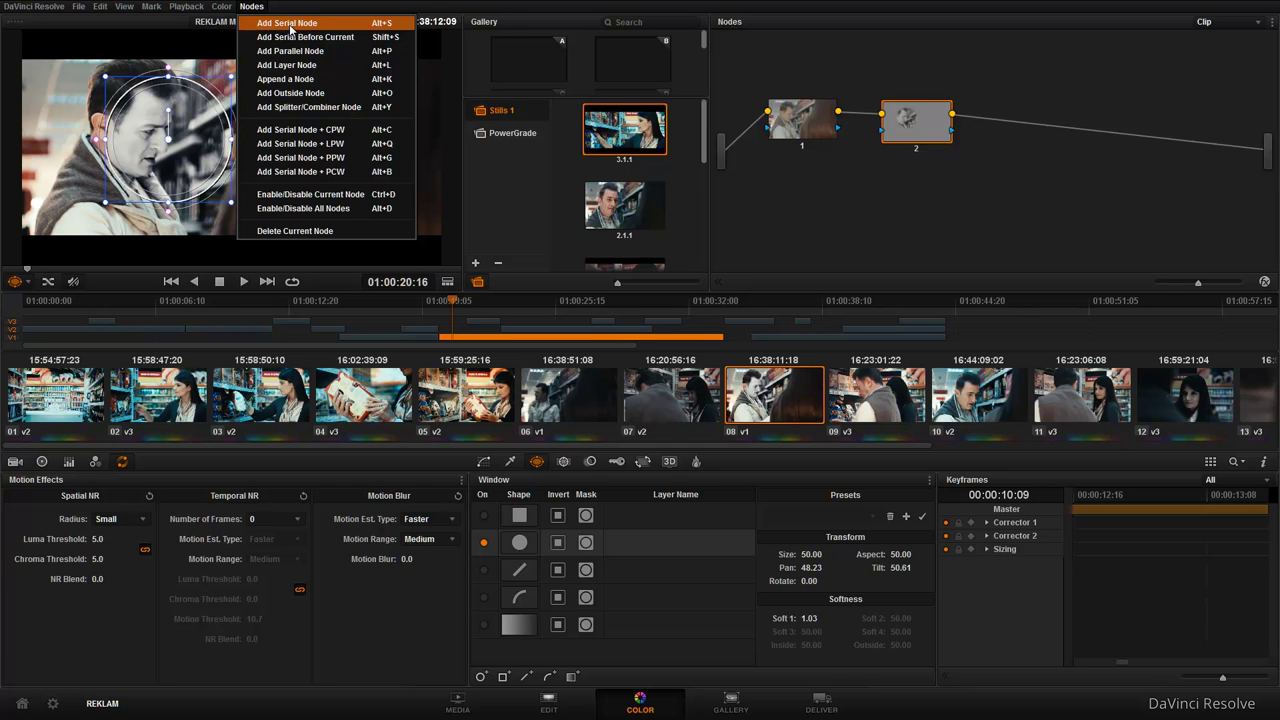
click(290, 27)
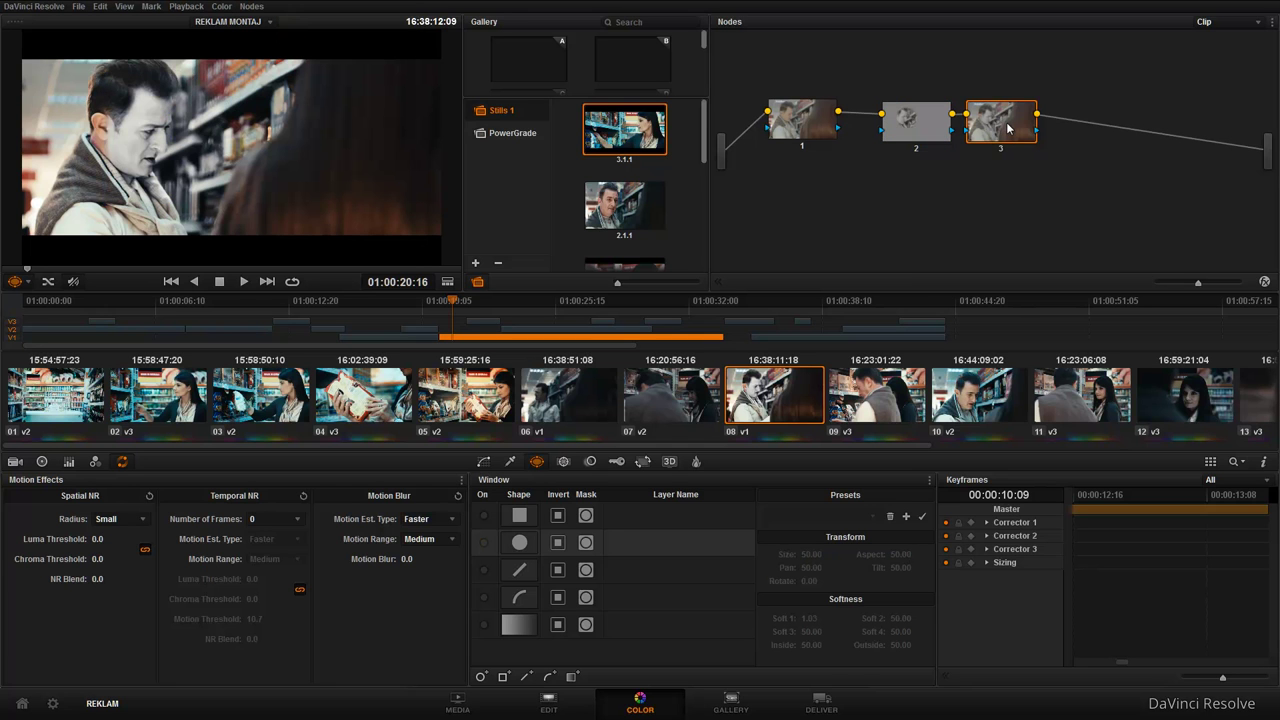
click(251, 7)
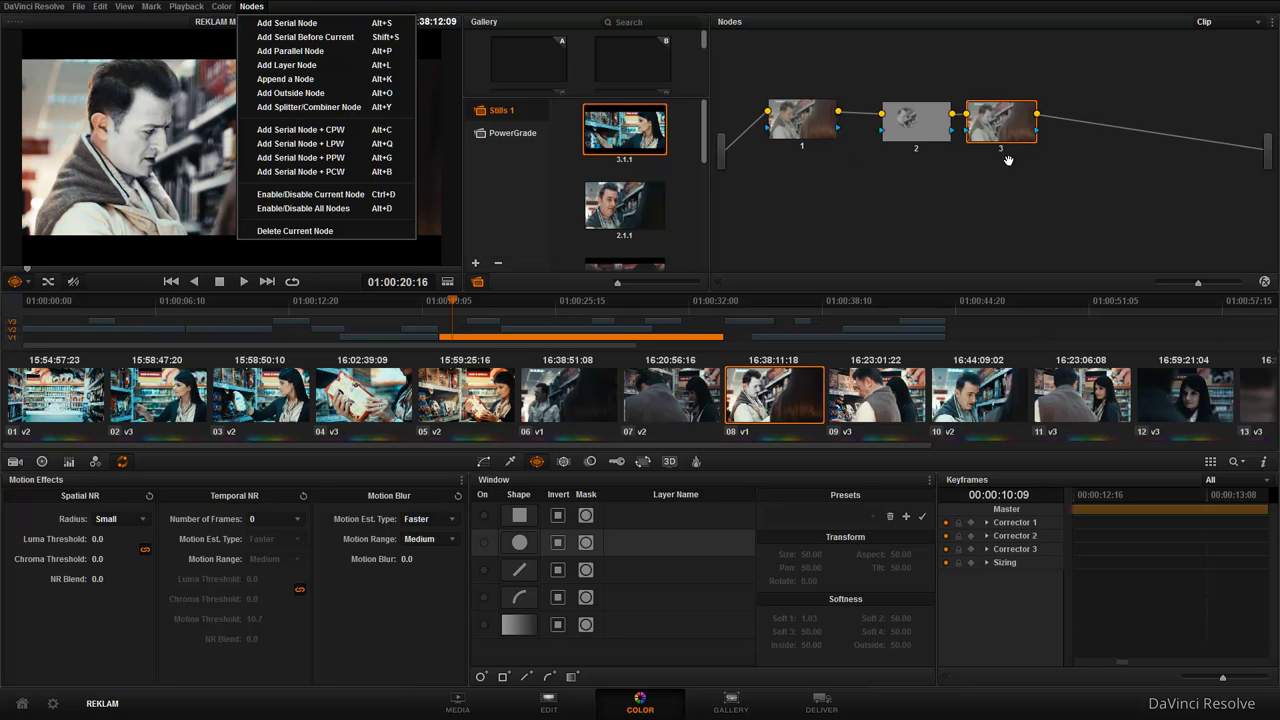
click(305, 37)
drag(1006, 132, 1057, 130)
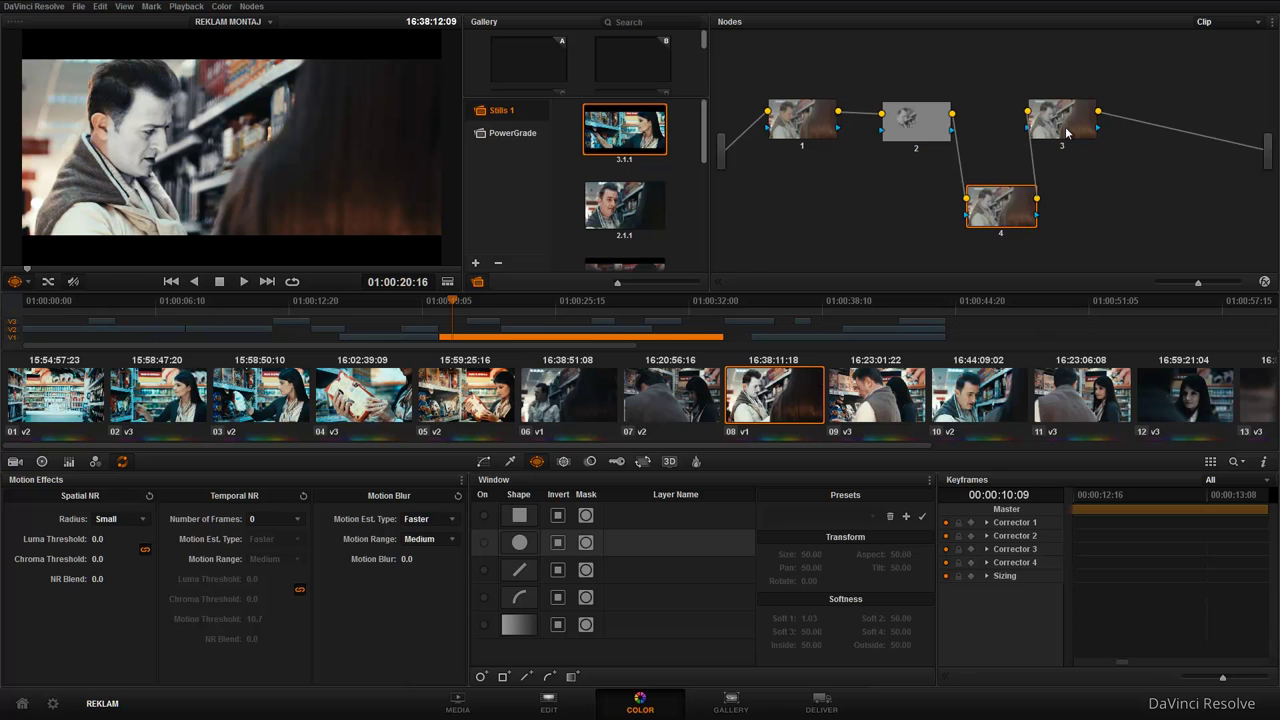
key(ctrl+z)
key(ctrl+z)
Try Add Parallel Node beside node 3, then undo the Parallel mixer and node 5
click(251, 6)
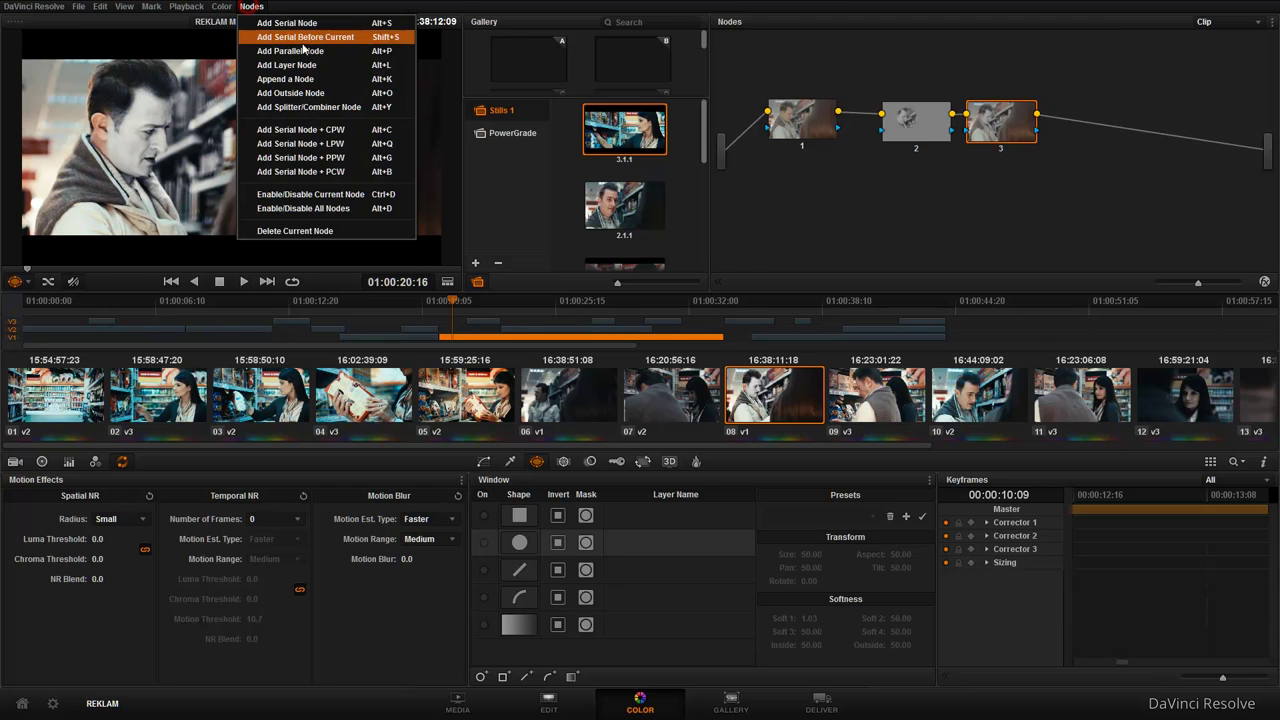
click(336, 51)
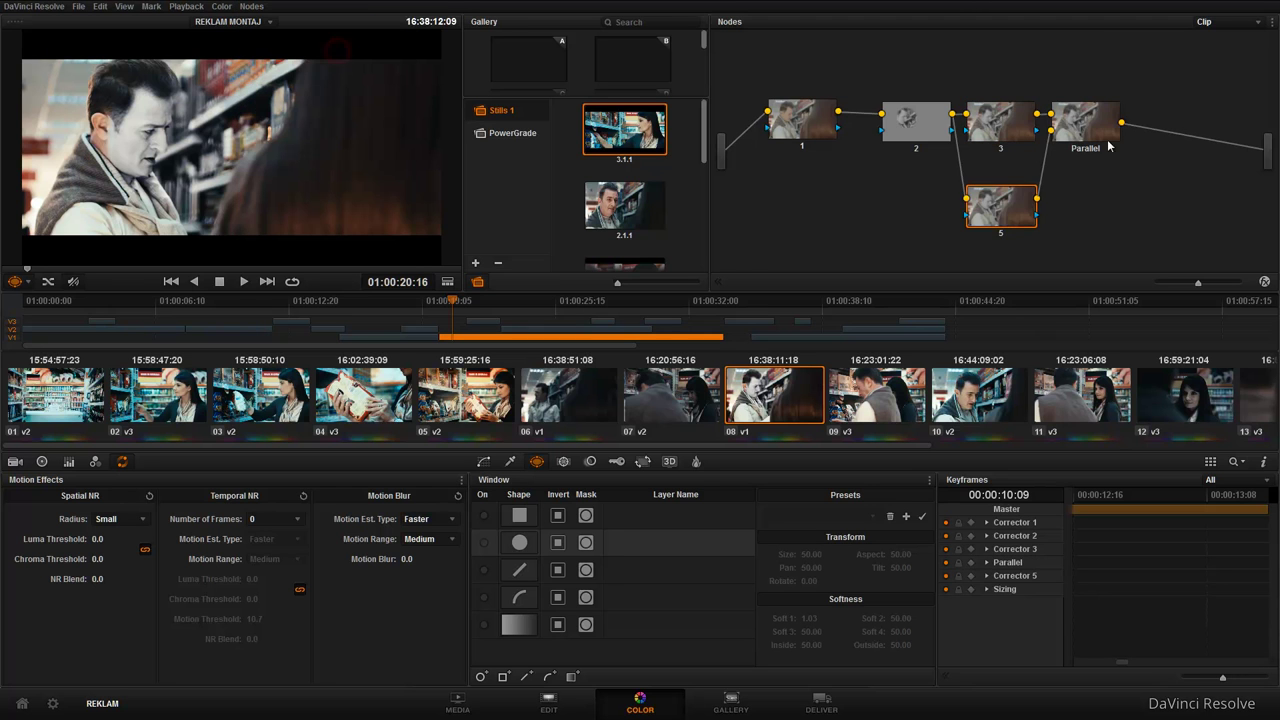
click(251, 6)
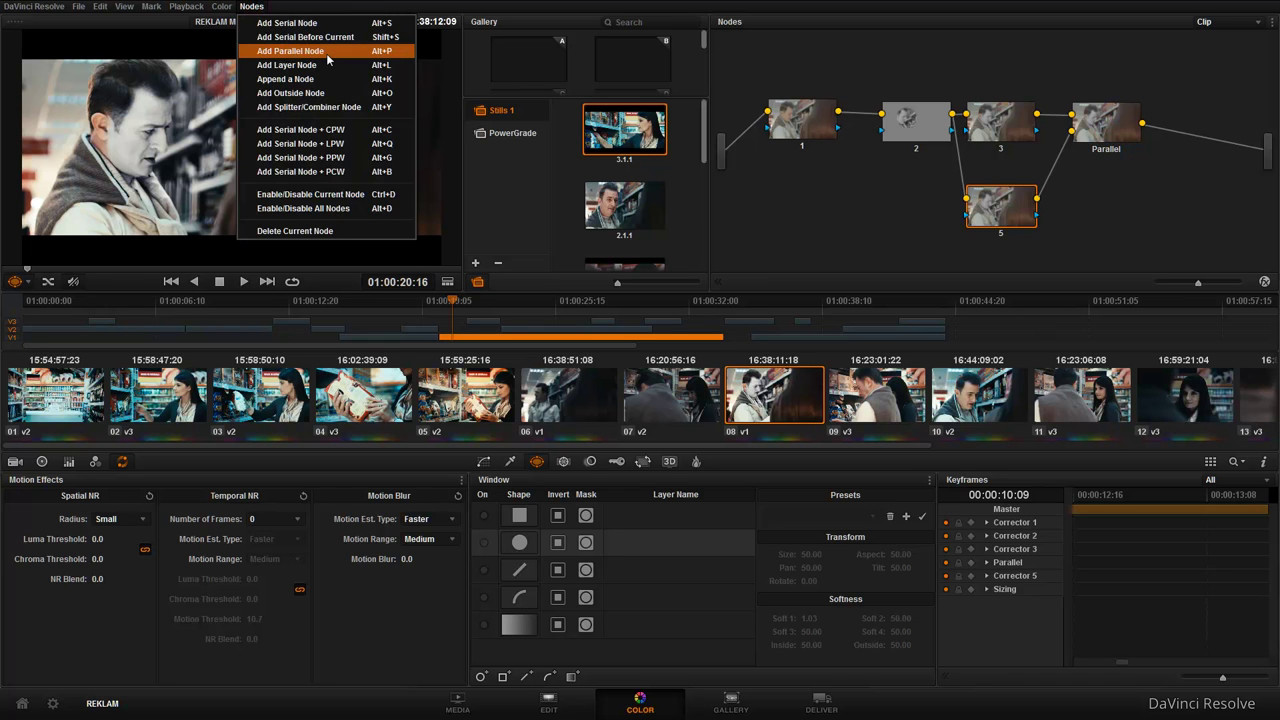
drag(1105, 141, 1110, 148)
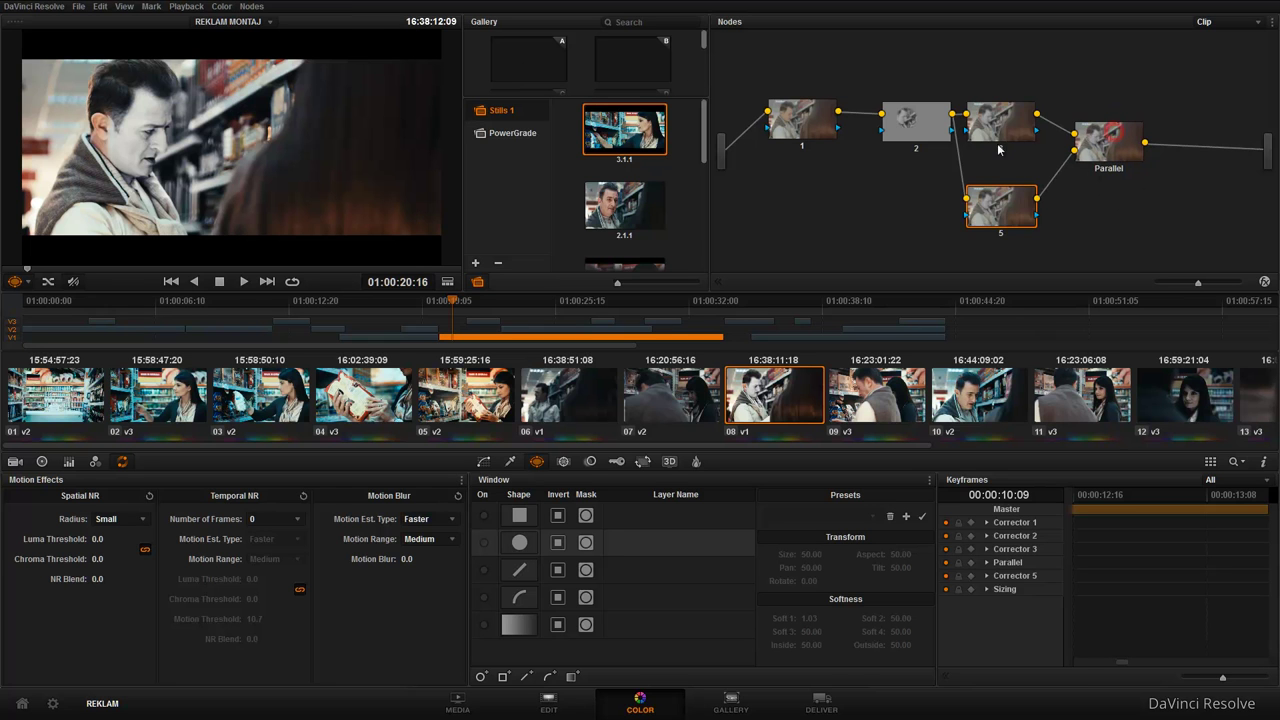
key(ctrl+z)
Try Add Layer Node after node 3, then undo the Layer Mixer
click(251, 6)
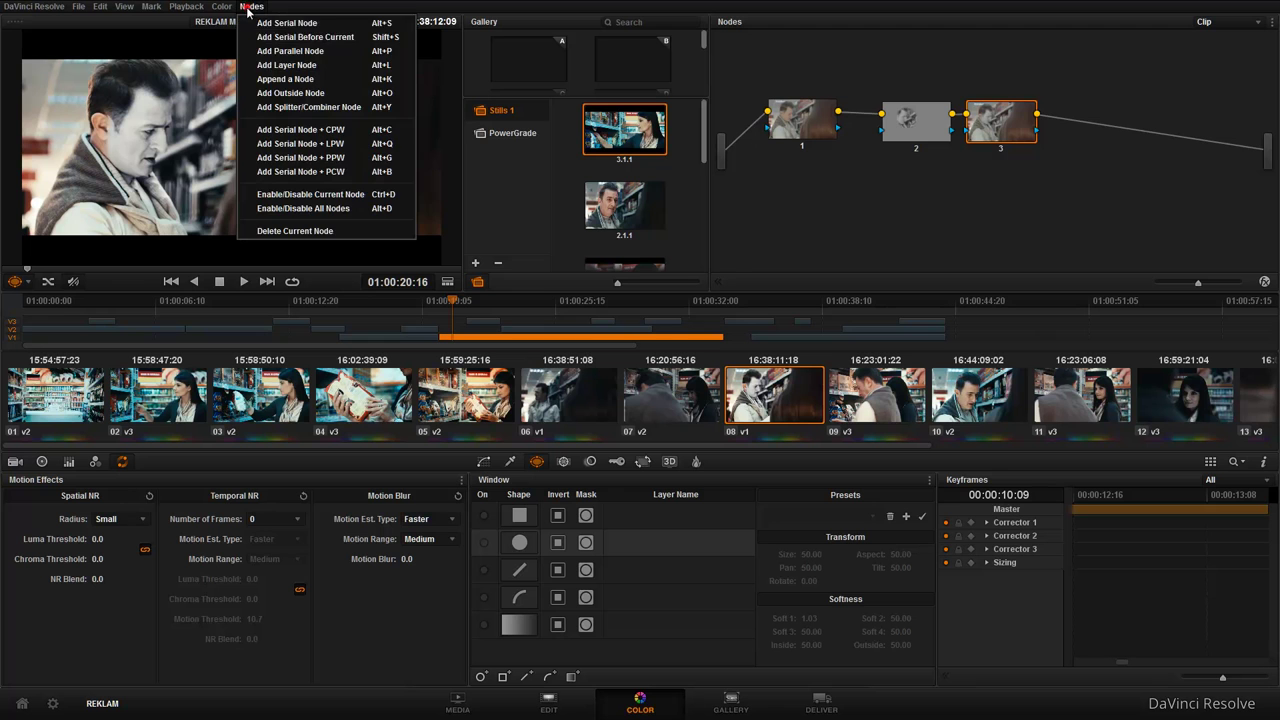
click(333, 68)
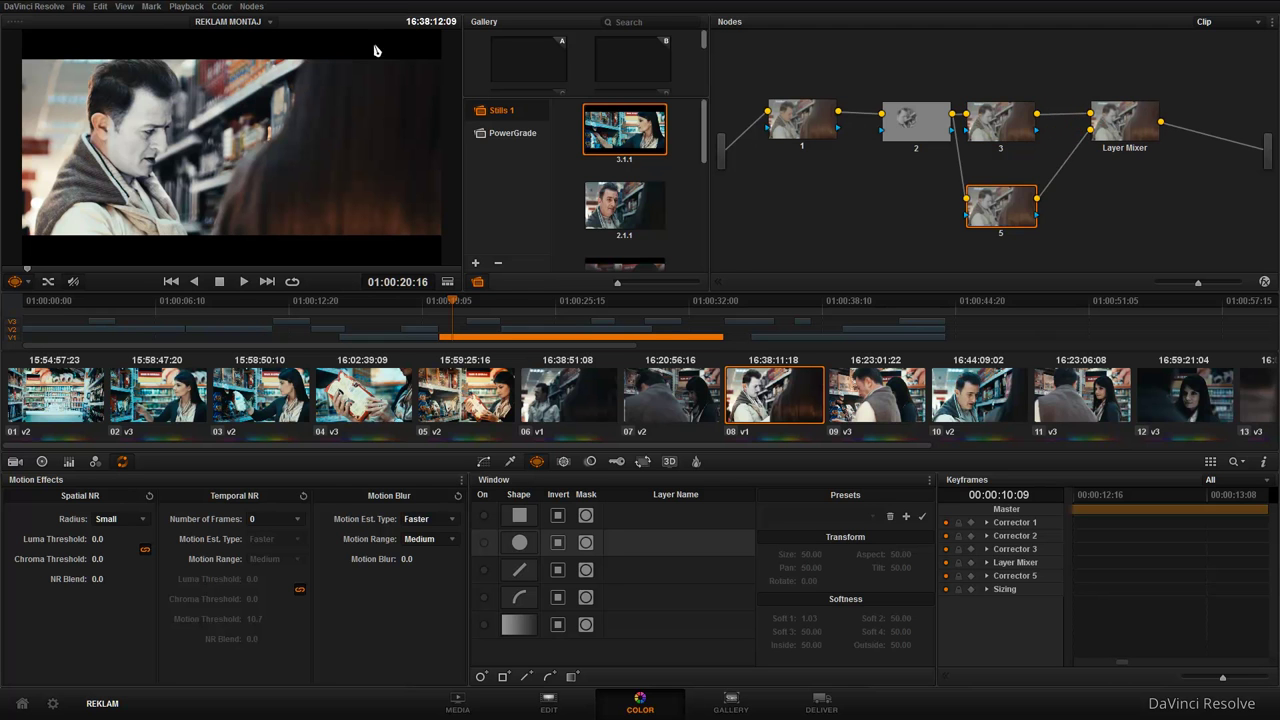
key(ctrl+z)
Append a node 4 after node 3, then delete it again
click(251, 6)
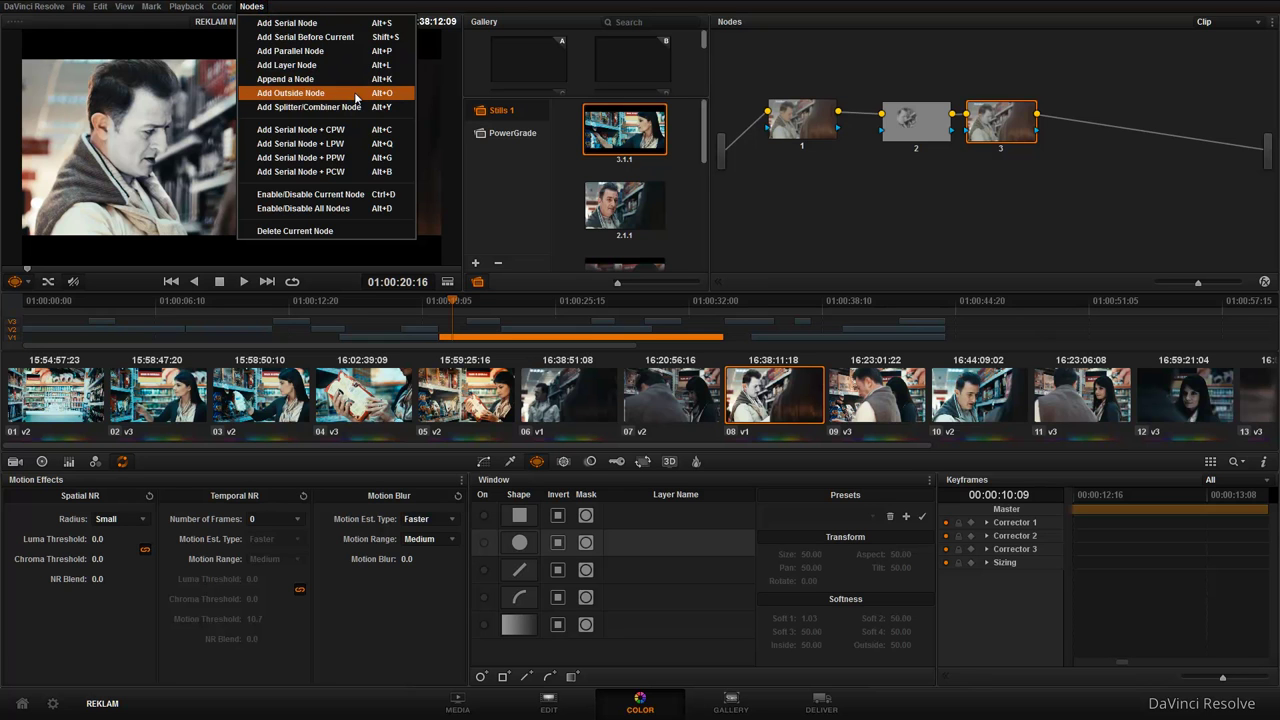
click(331, 79)
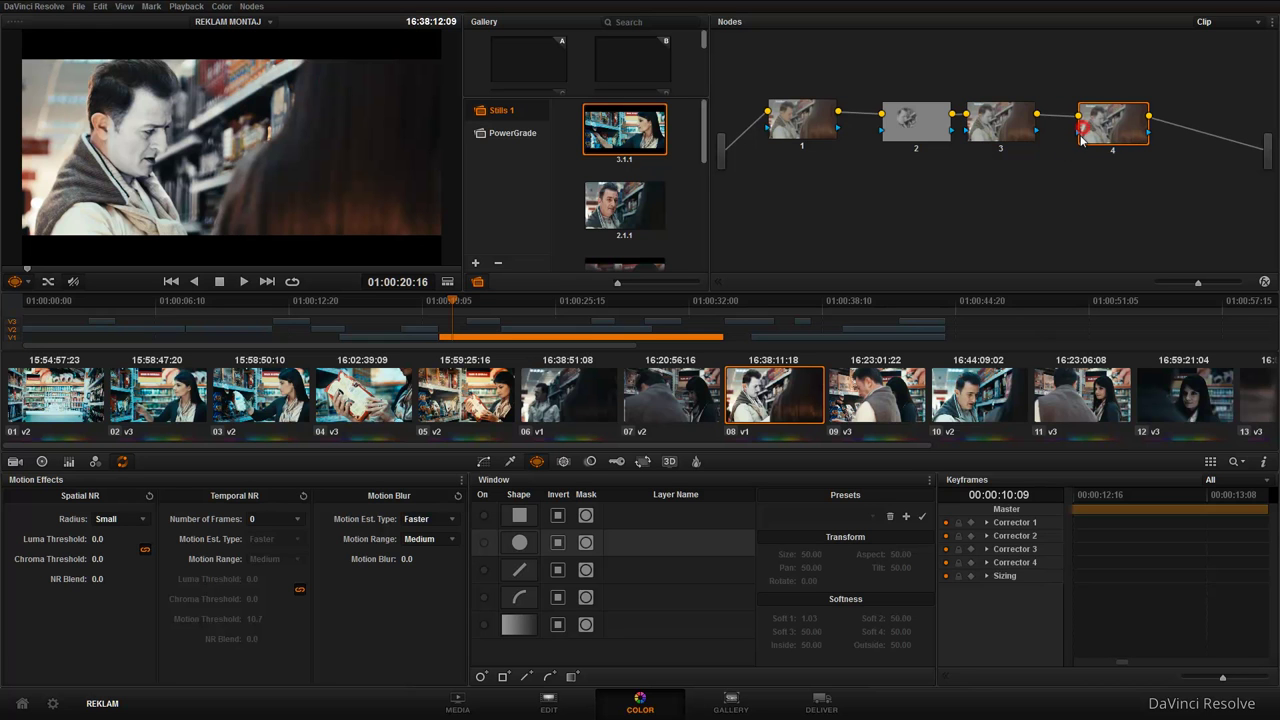
drag(1082, 130, 1097, 130)
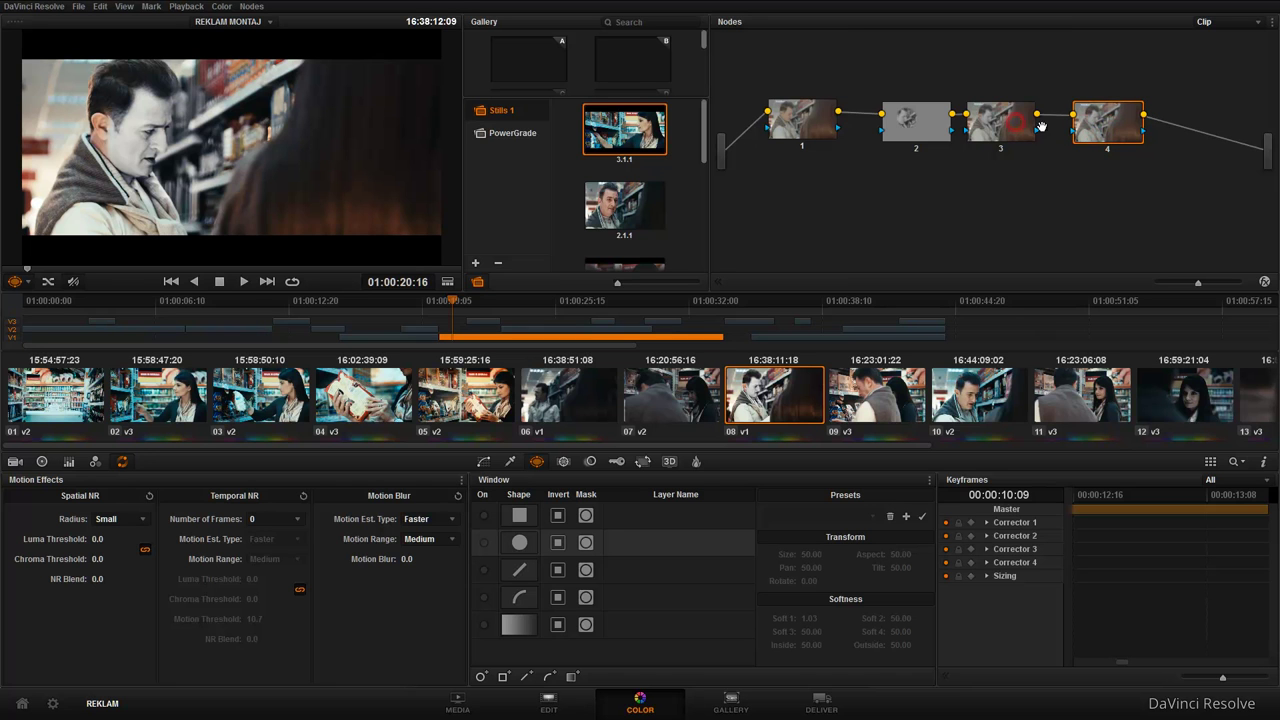
key(Delete)
click(251, 6)
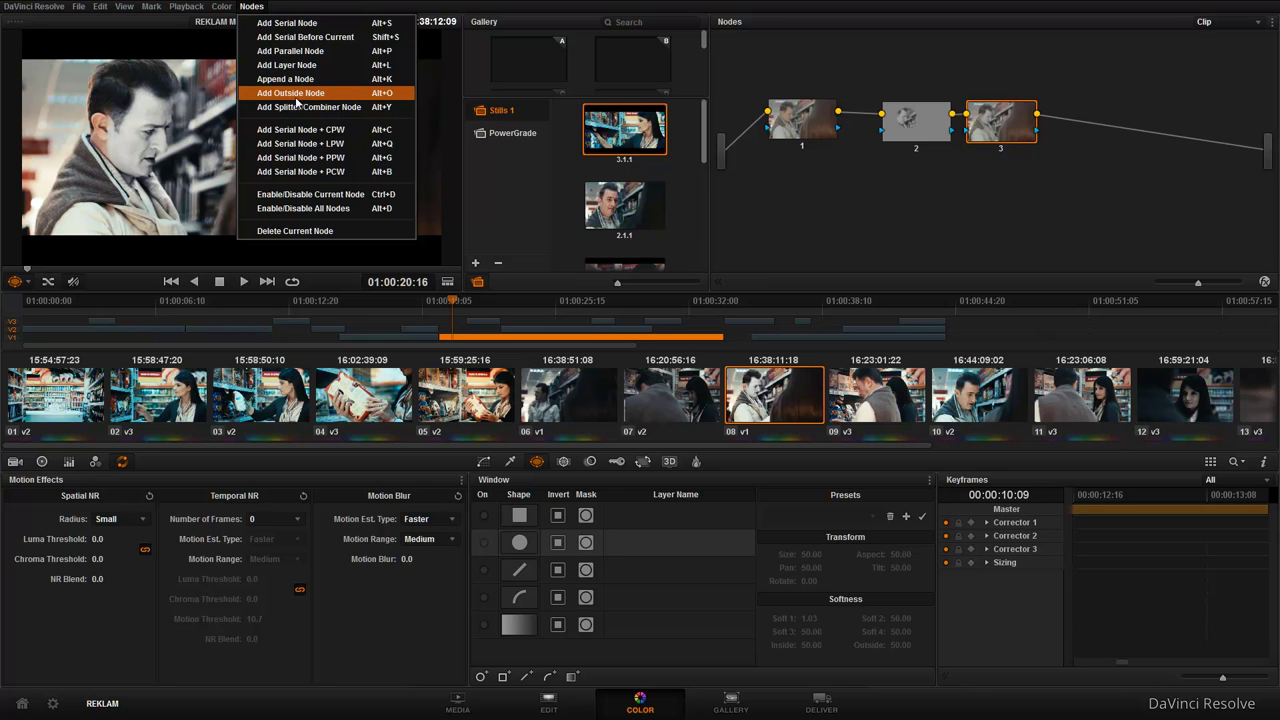
Move node 2's circle window over the man's head
click(937, 214)
click(932, 127)
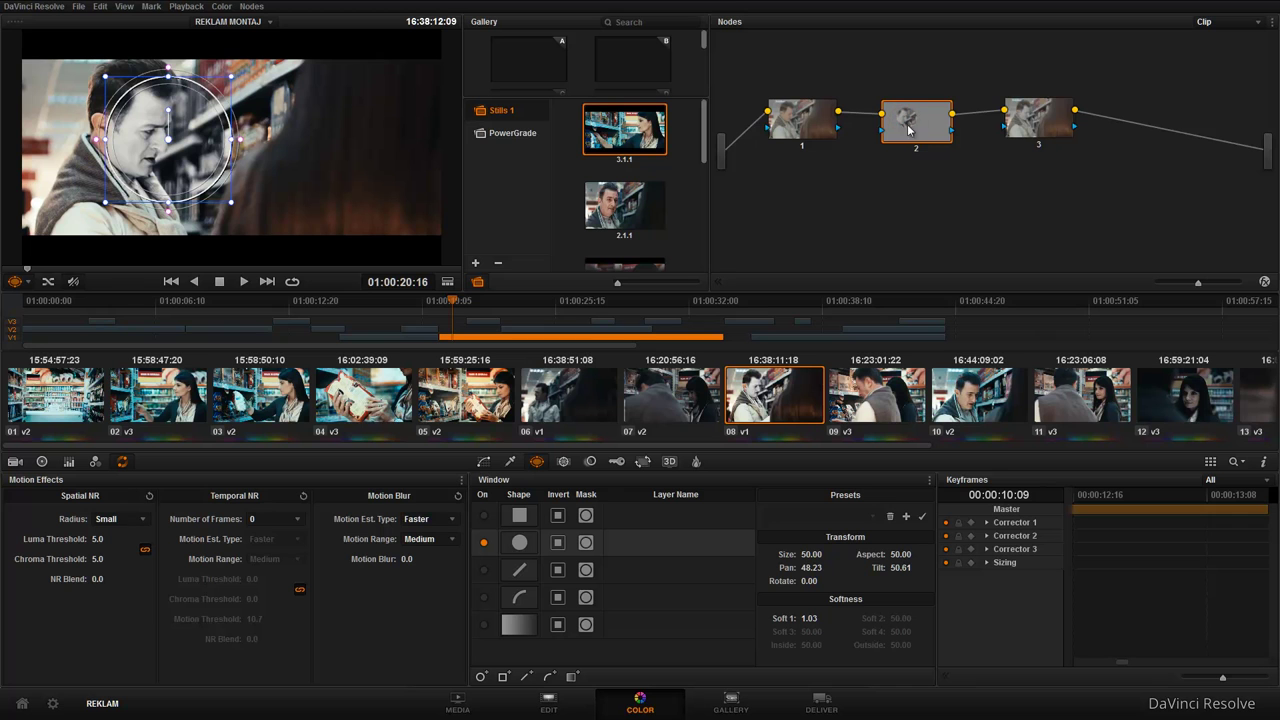
drag(150, 104, 84, 76)
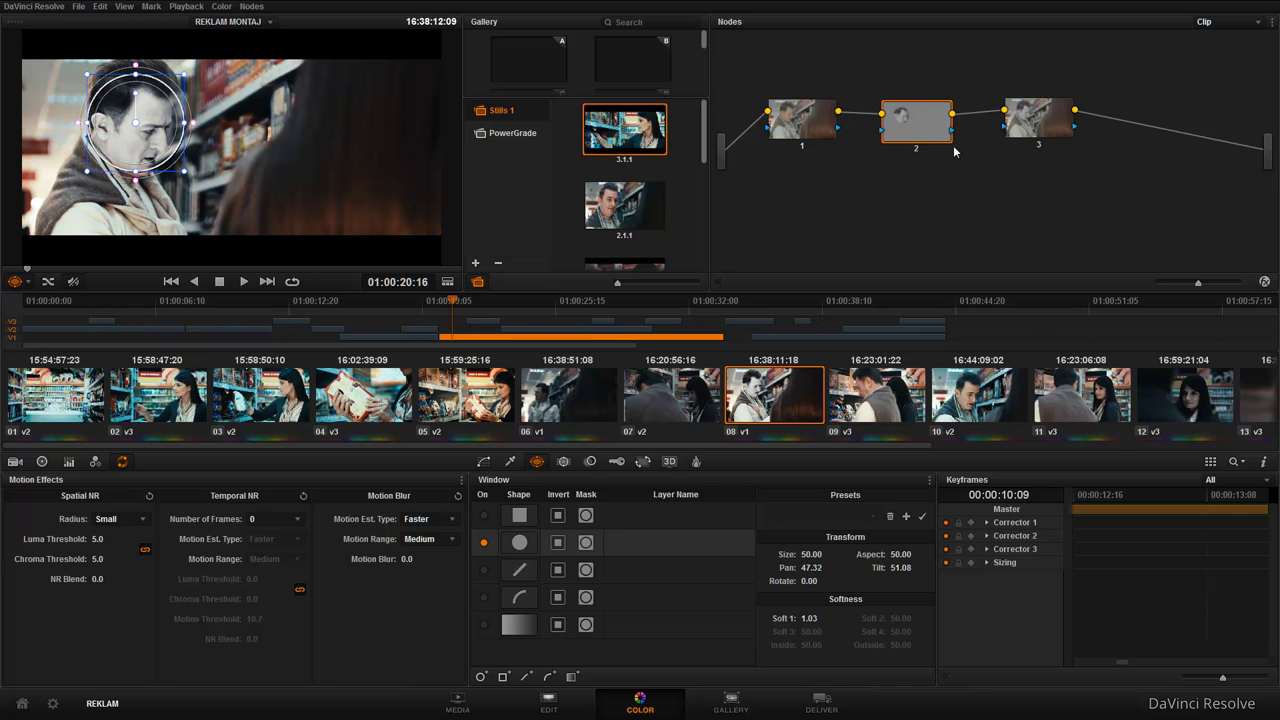
Add an outside node from node 2 to grade the area beyond the circle
right_click(930, 127)
click(871, 212)
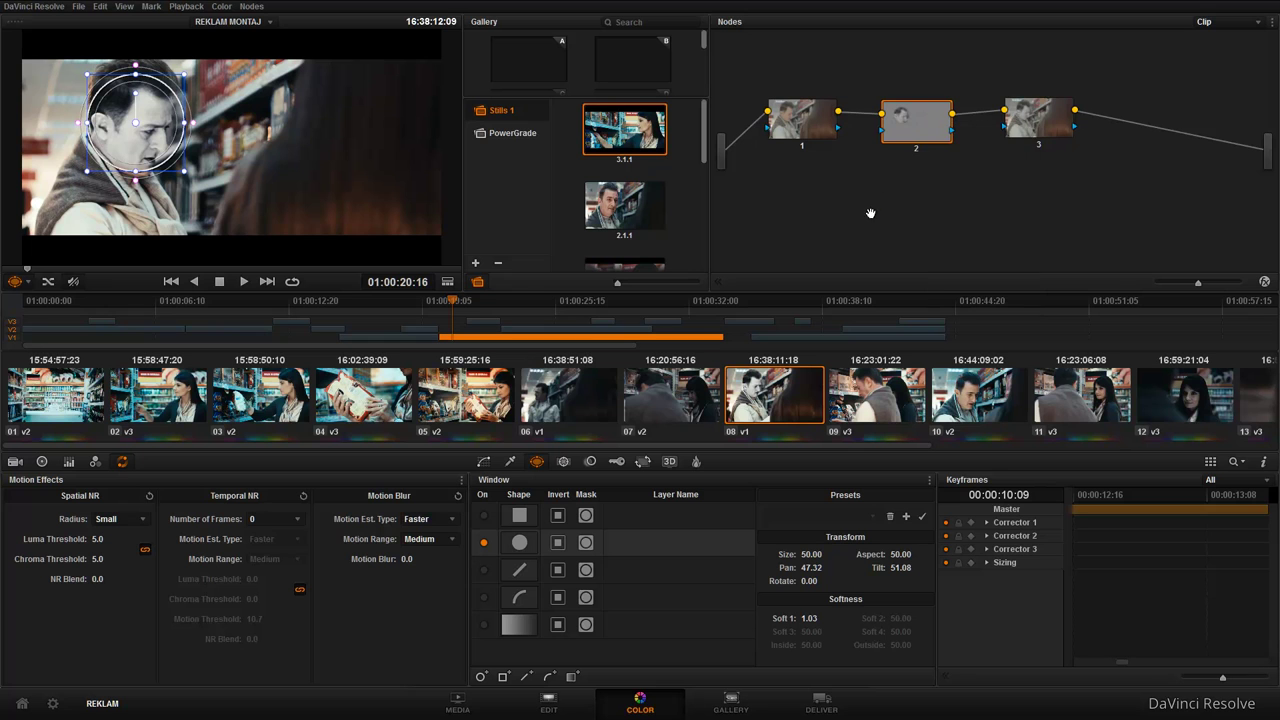
right_click(912, 131)
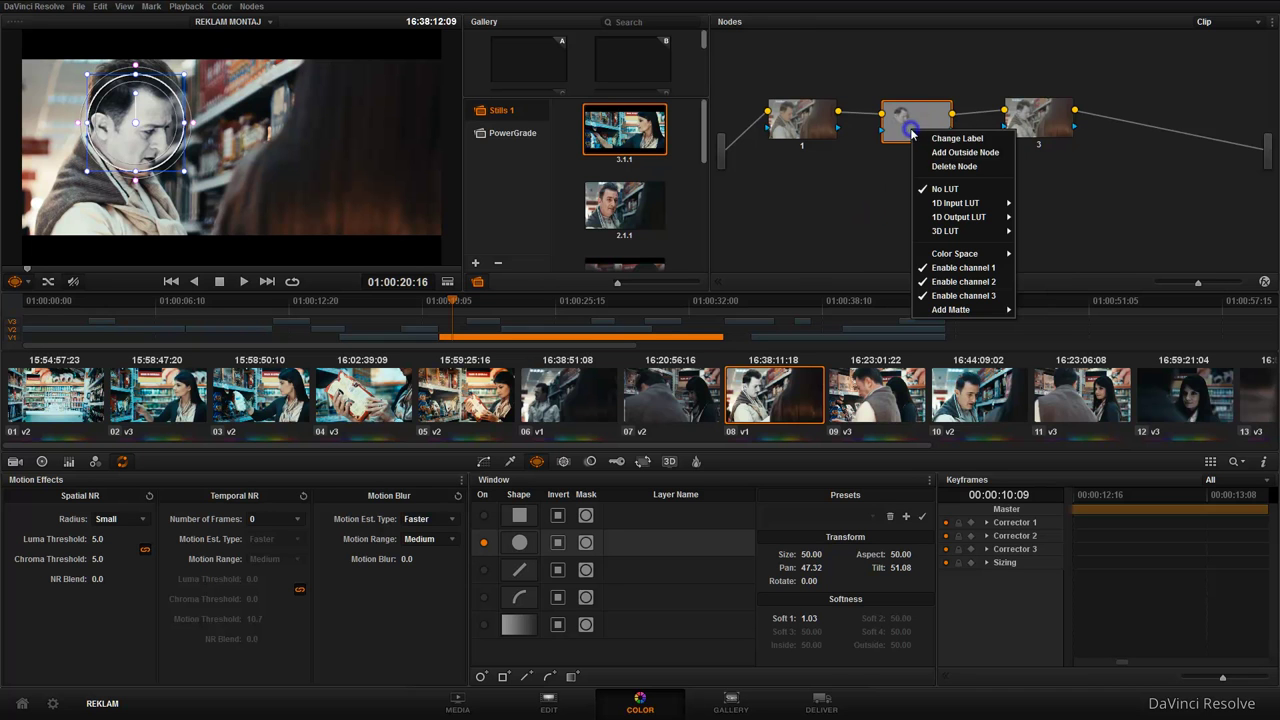
click(963, 152)
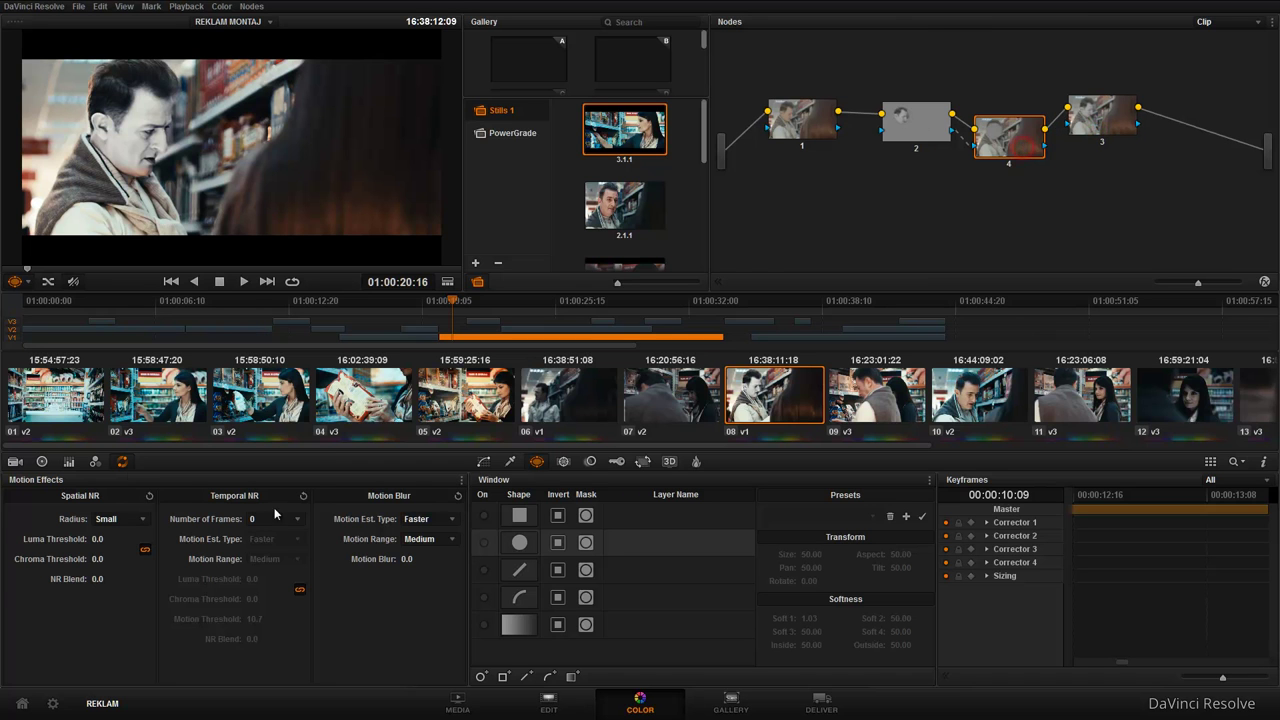
Push node 4's Gain toward cool blue (R 0.79, B 1.23) and compare against node 2
click(41, 461)
drag(296, 566, 298, 574)
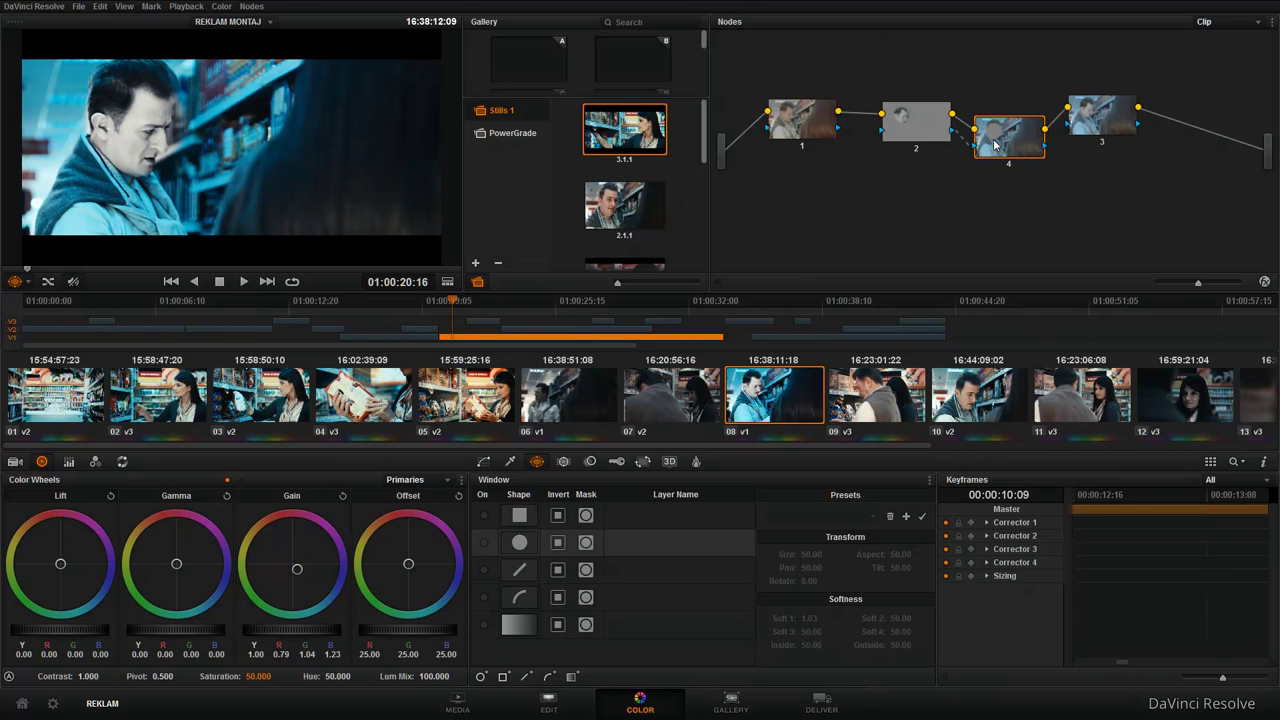
click(899, 121)
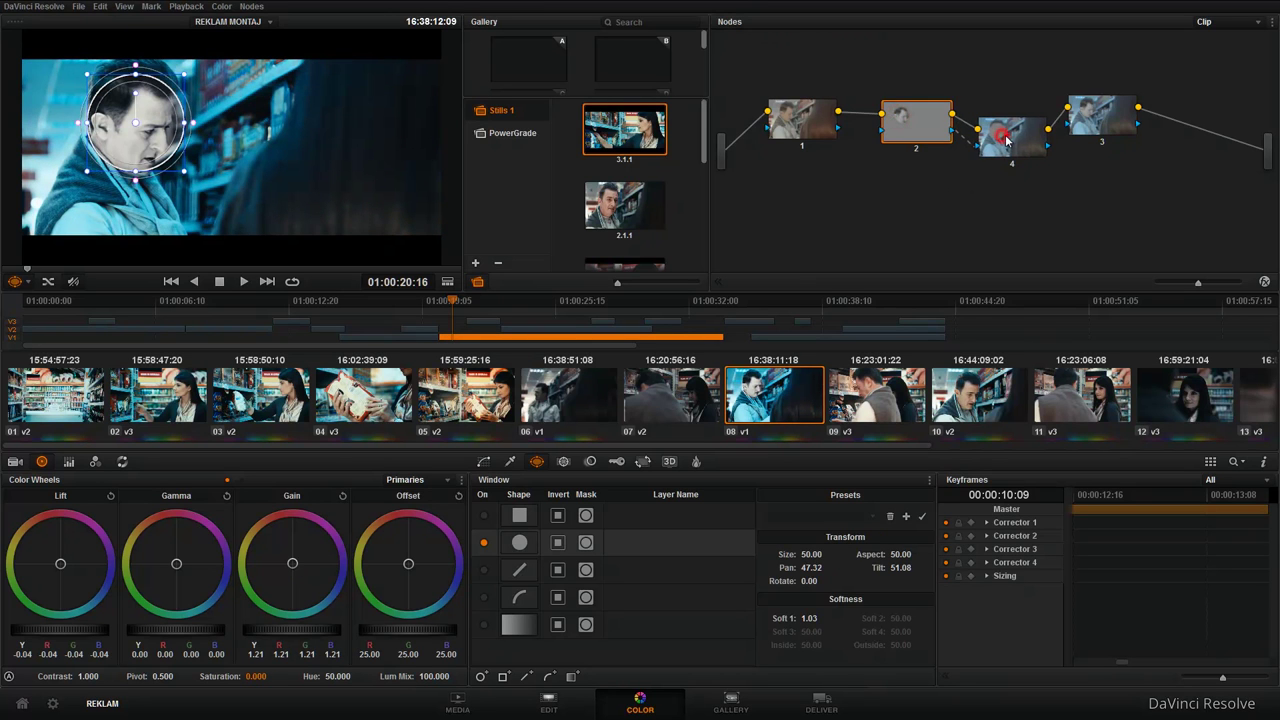
click(1025, 148)
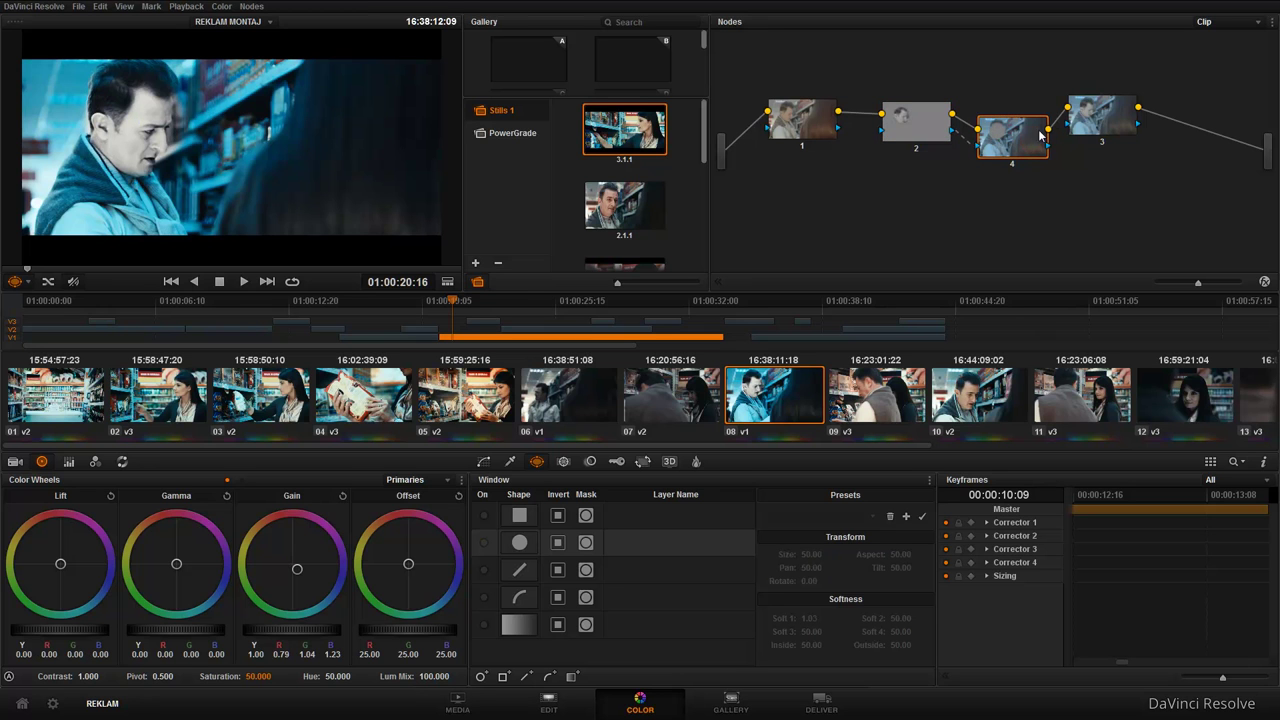
click(251, 7)
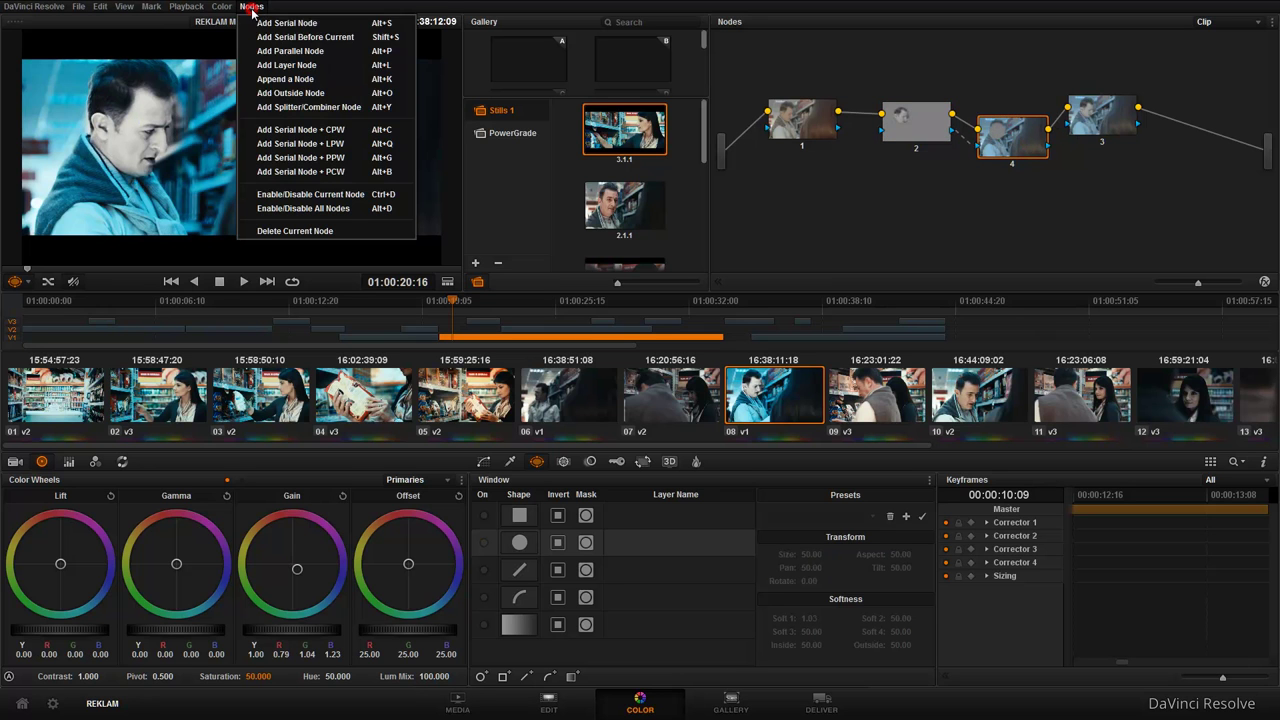
click(343, 113)
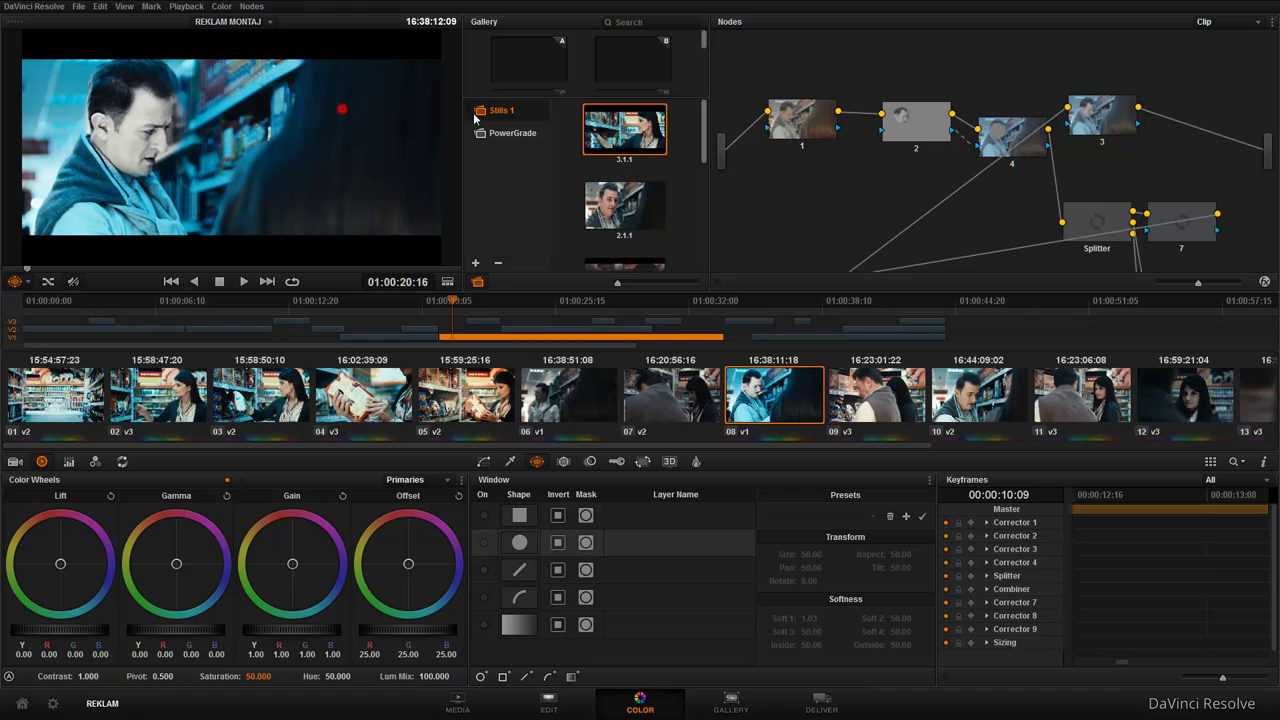
mouse_move(790, 266)
mouse_down()
mouse_move(1142, 88)
mouse_move(1262, 65)
mouse_up()
drag(1097, 203, 1062, 192)
drag(1120, 95, 1183, 95)
drag(1012, 105, 1006, 88)
drag(1060, 190, 1081, 91)
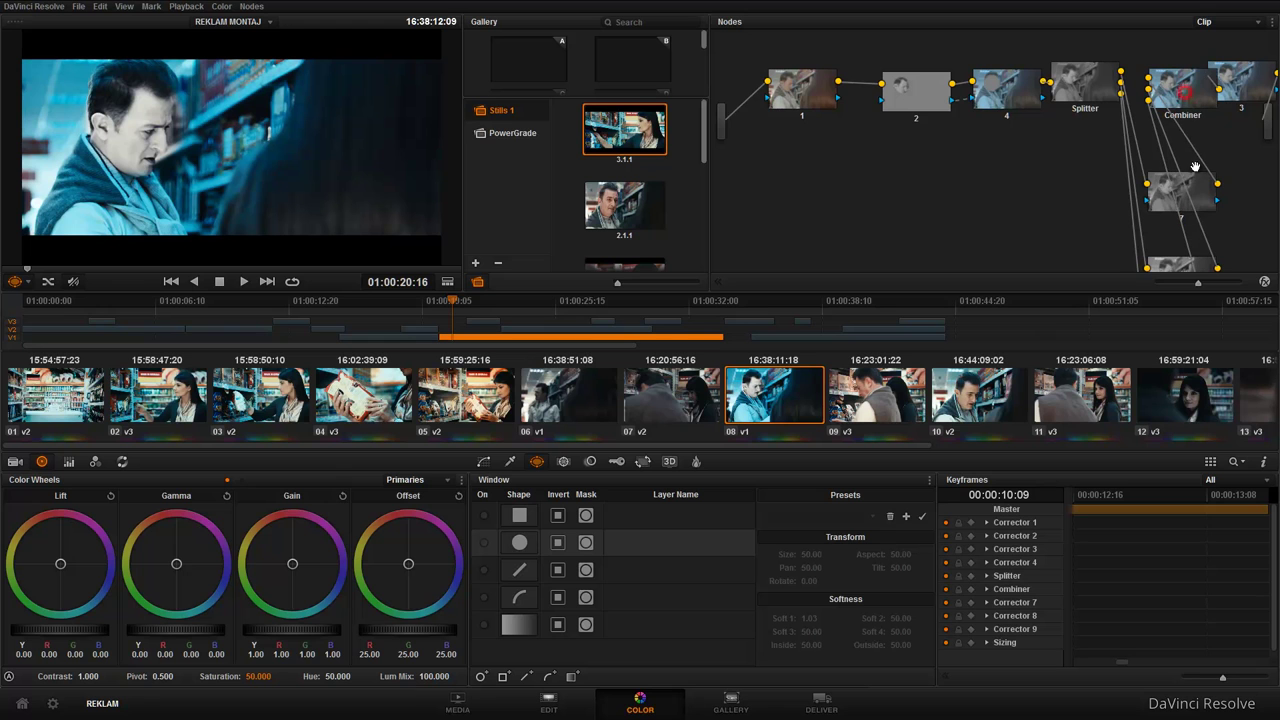
scroll(1234, 186, down, 1)
drag(1202, 185, 1189, 145)
mouse_move(1174, 245)
mouse_down()
mouse_move(1175, 262)
mouse_move(1165, 195)
mouse_up()
right_click(992, 208)
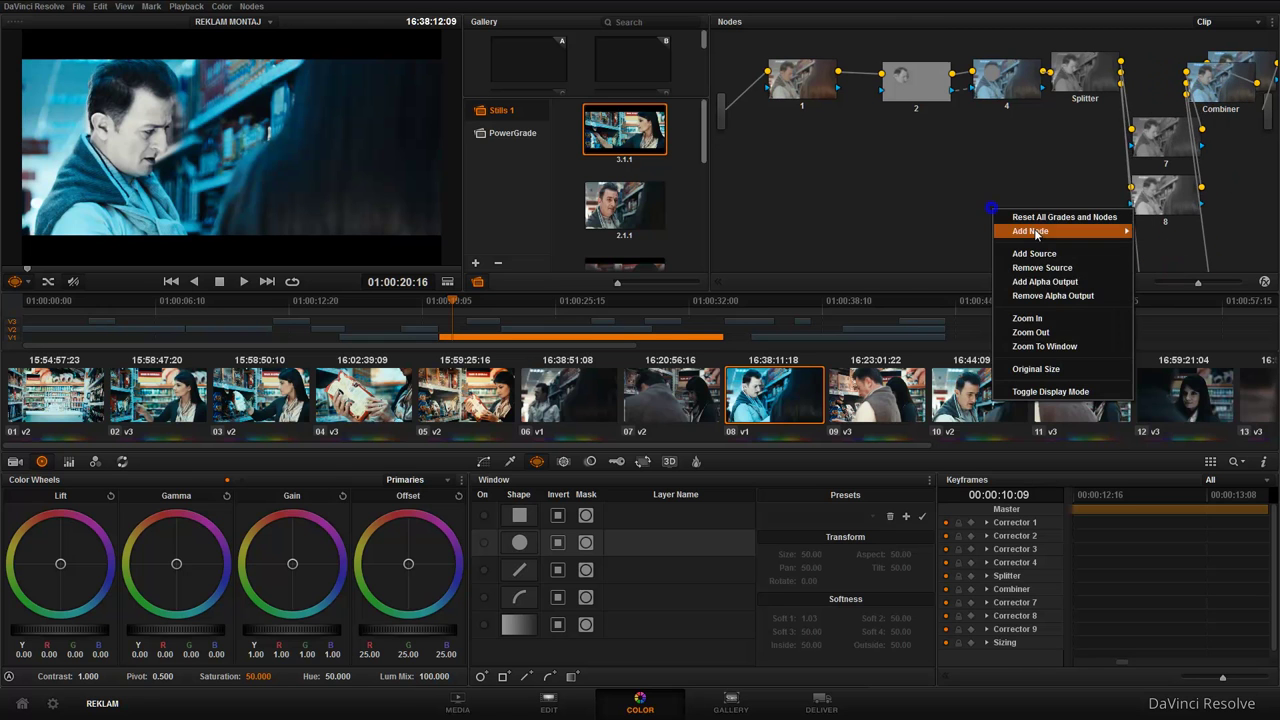
click(1055, 346)
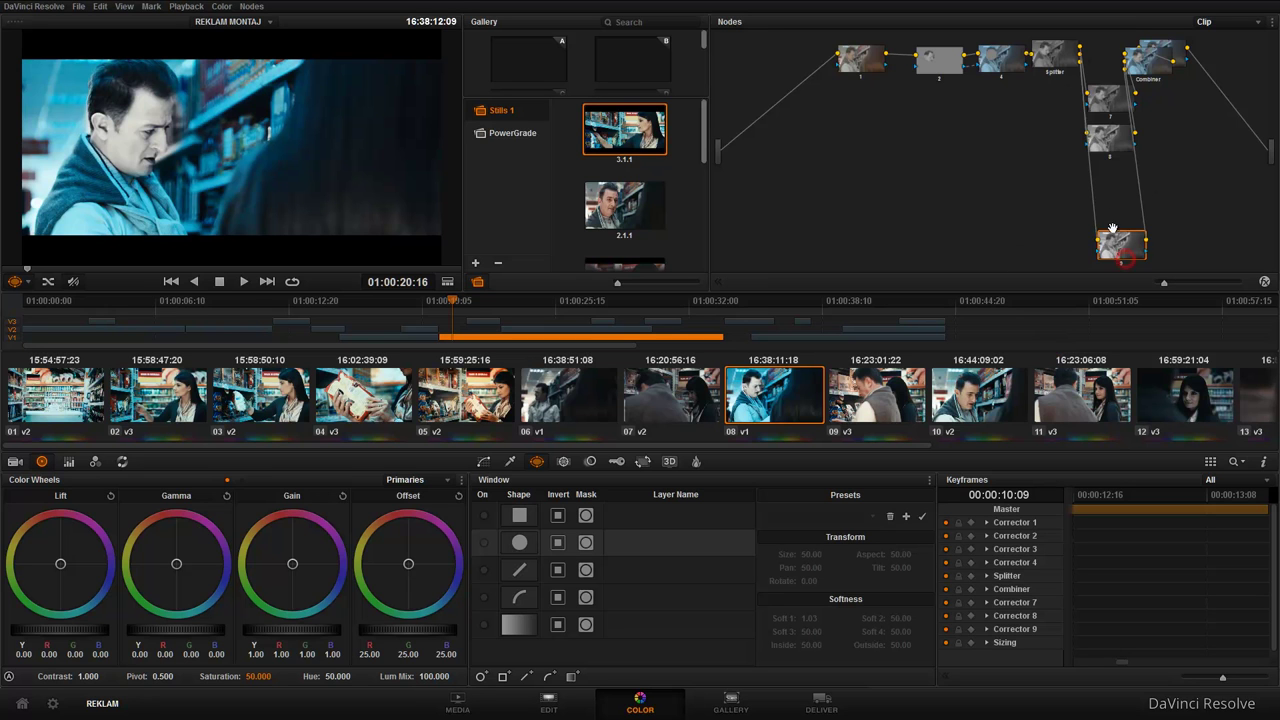
drag(1120, 250, 1108, 198)
mouse_move(1180, 55)
mouse_down()
mouse_move(1248, 72)
mouse_move(1205, 77)
mouse_up()
drag(1112, 100, 1130, 80)
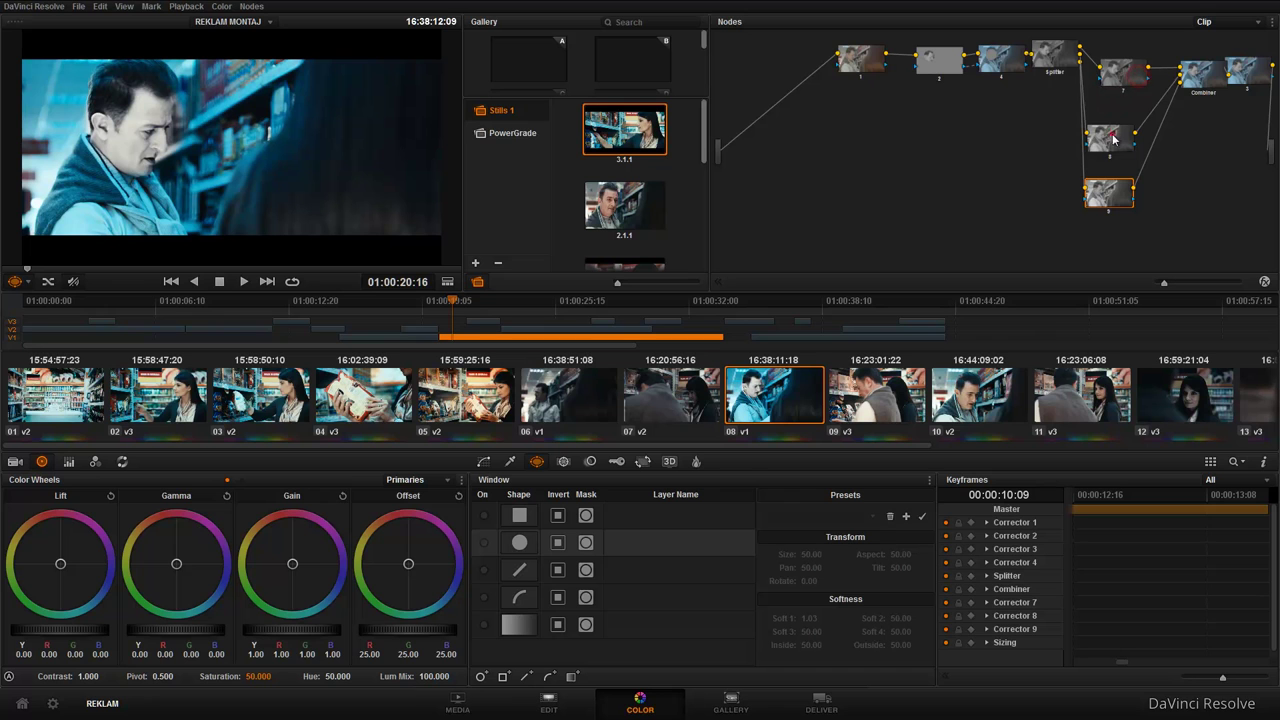
drag(1112, 140, 1122, 119)
drag(1106, 194, 1142, 179)
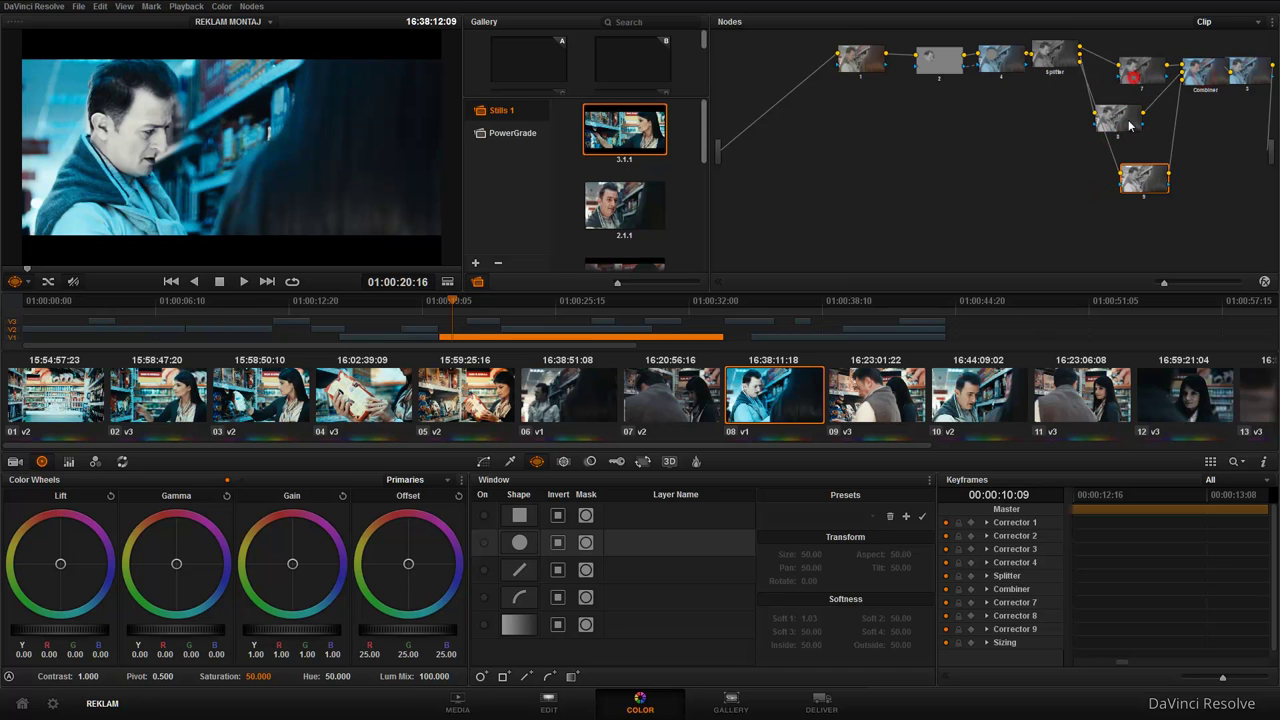
drag(1125, 78, 1138, 76)
drag(1120, 122, 1138, 117)
click(952, 124)
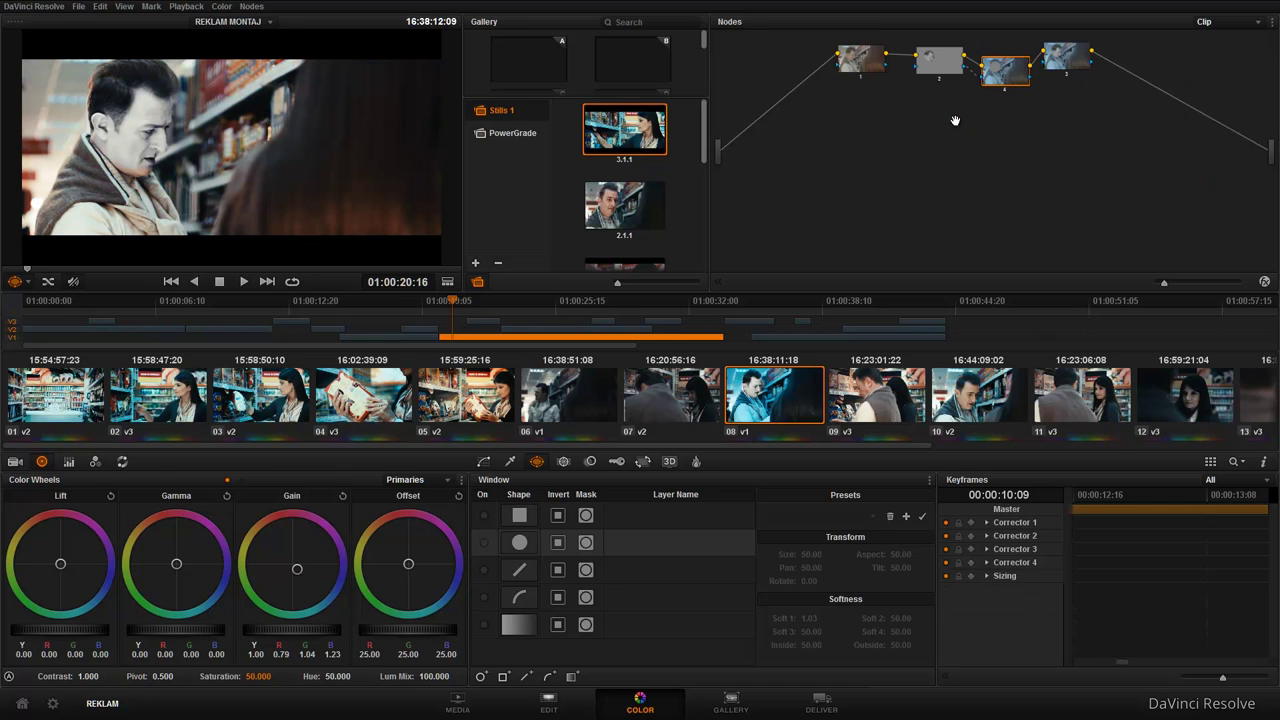
click(251, 7)
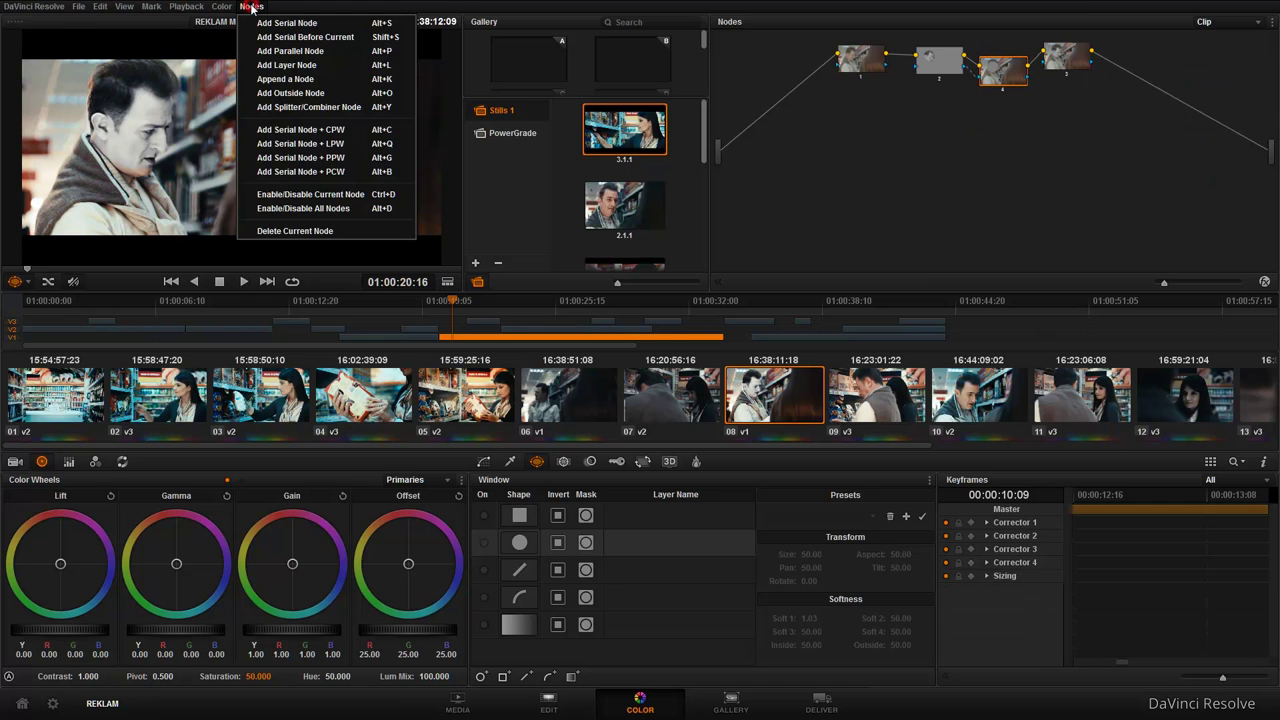
click(322, 131)
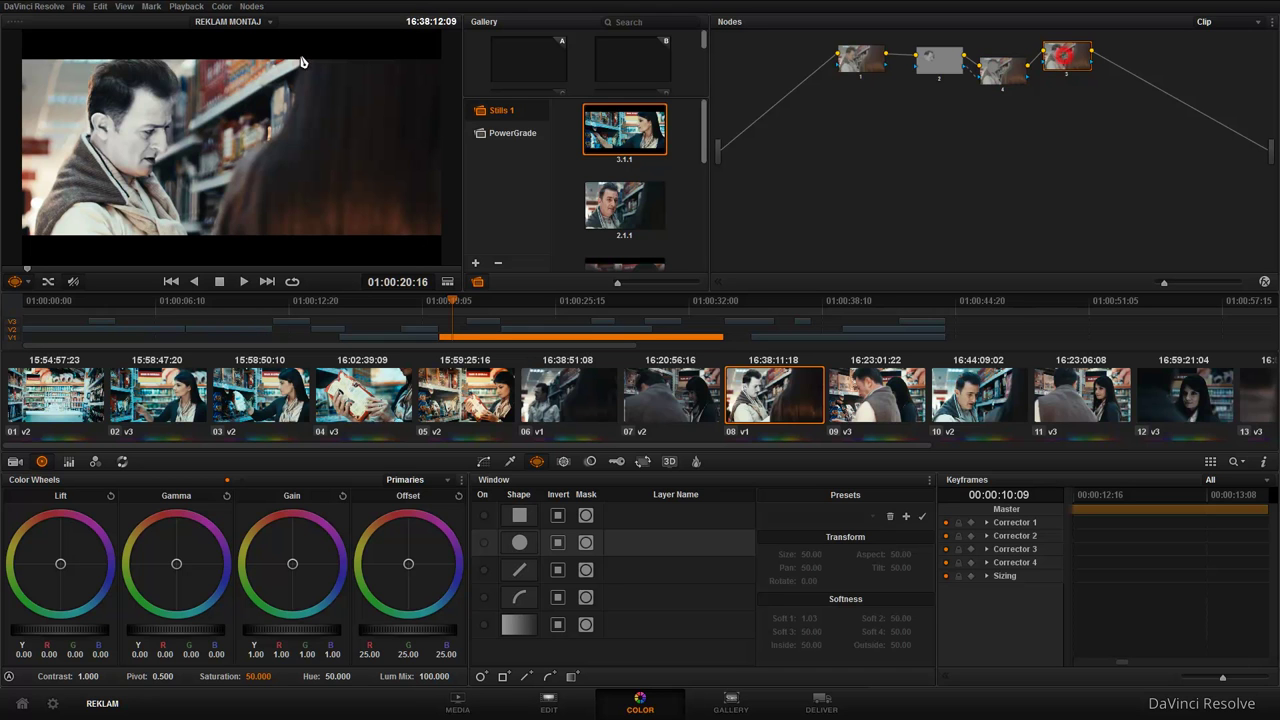
click(248, 6)
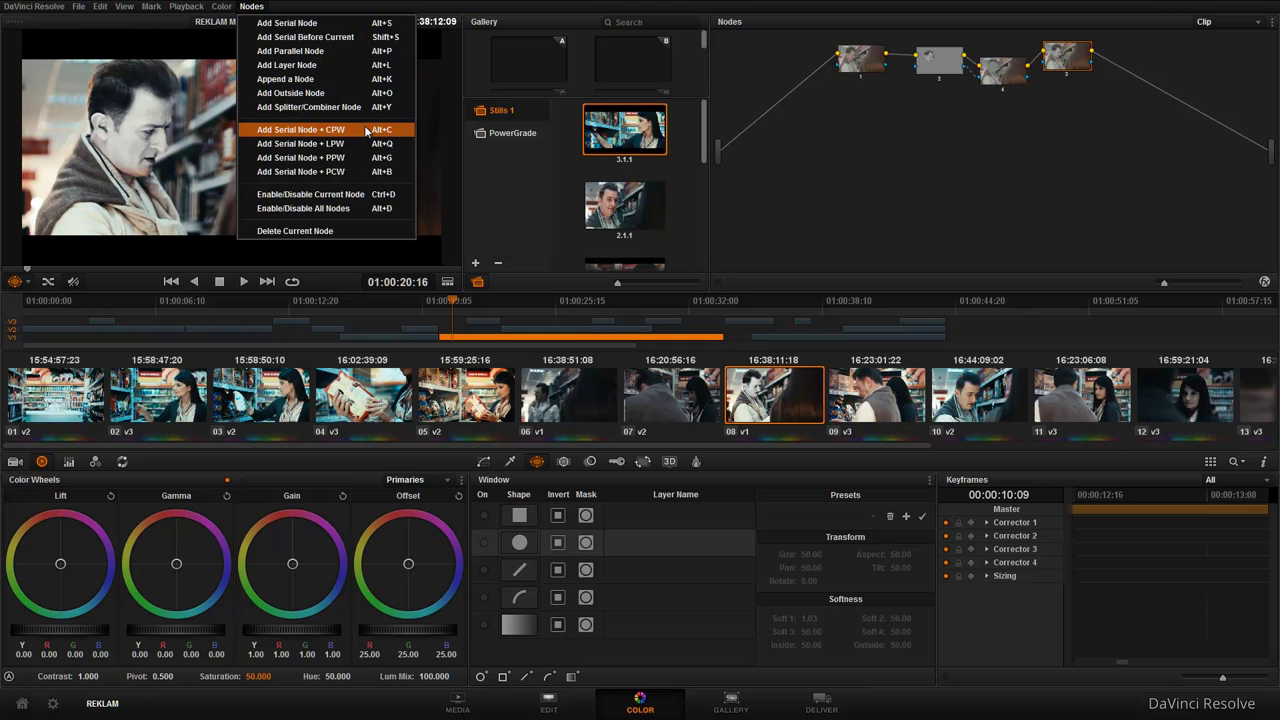
click(361, 131)
drag(1125, 58, 1131, 137)
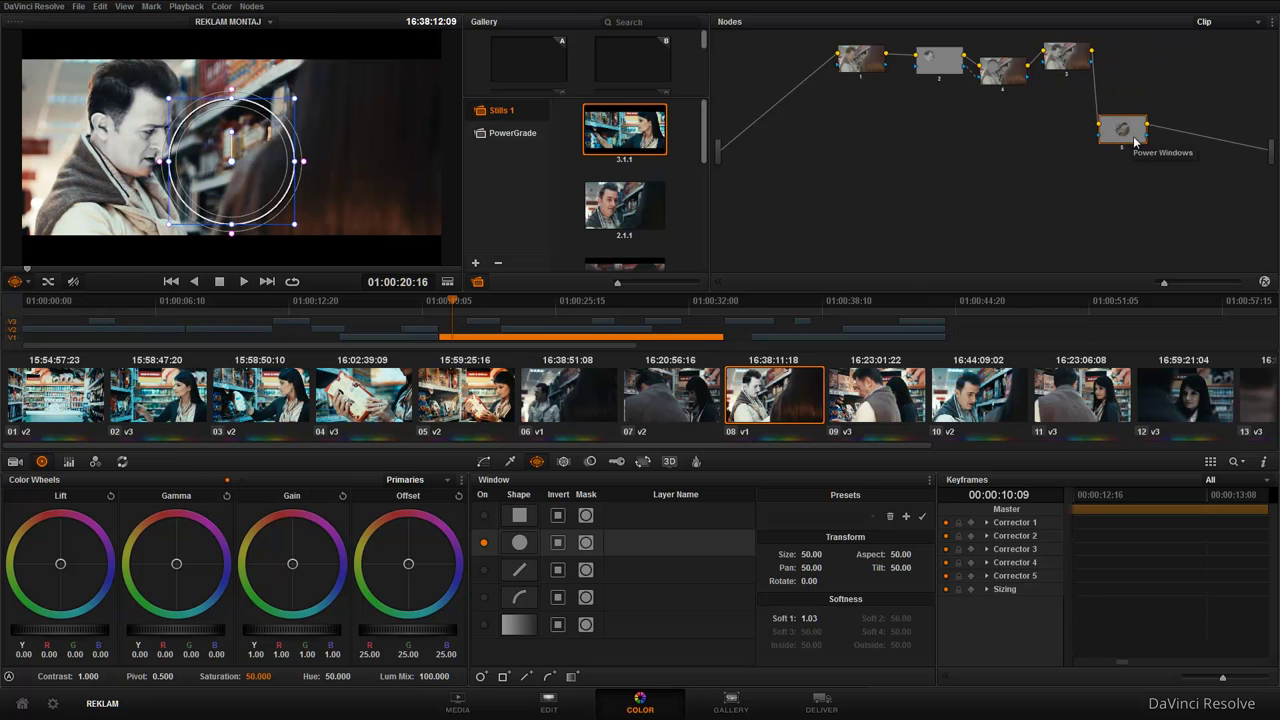
key(Delete)
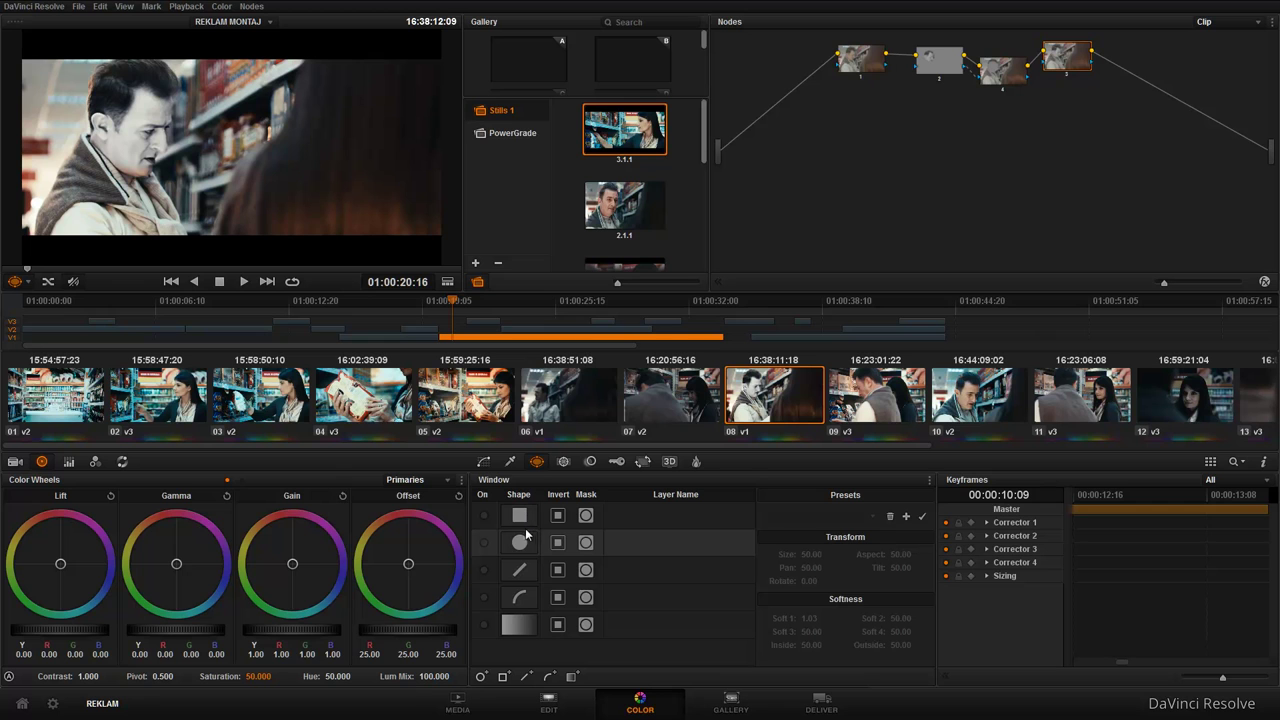
click(251, 6)
click(318, 144)
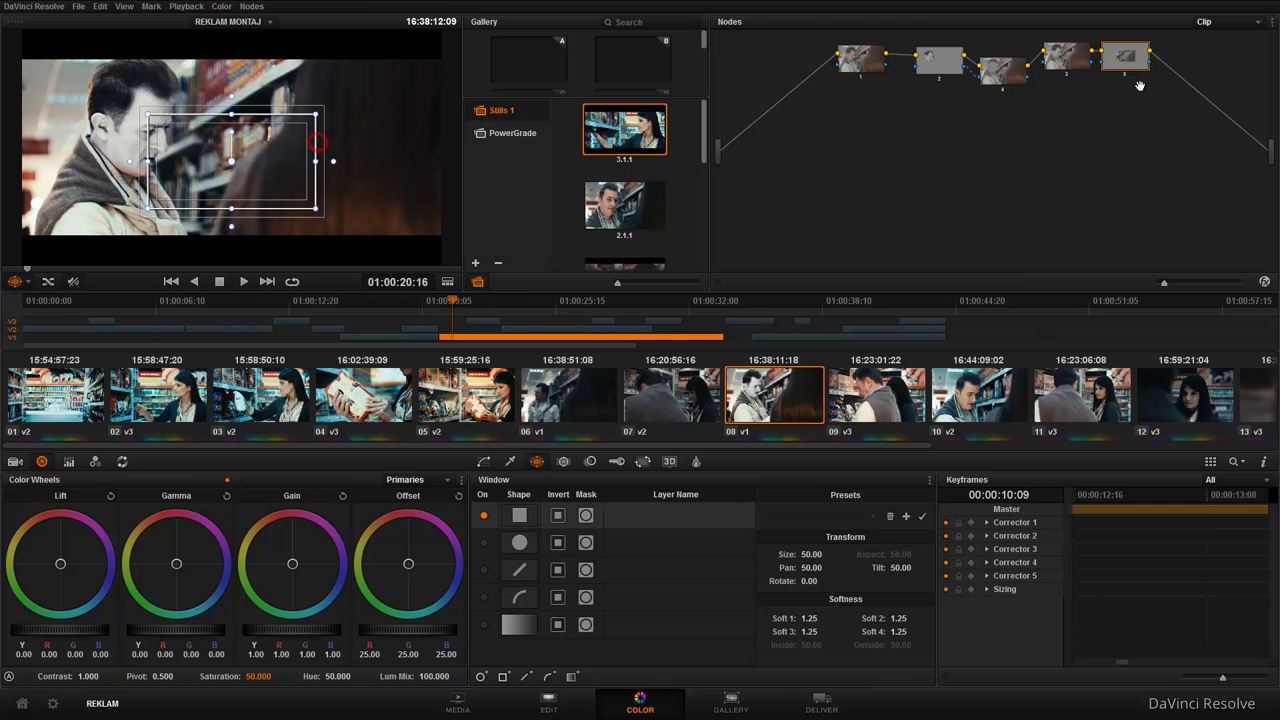
drag(1113, 107, 913, 202)
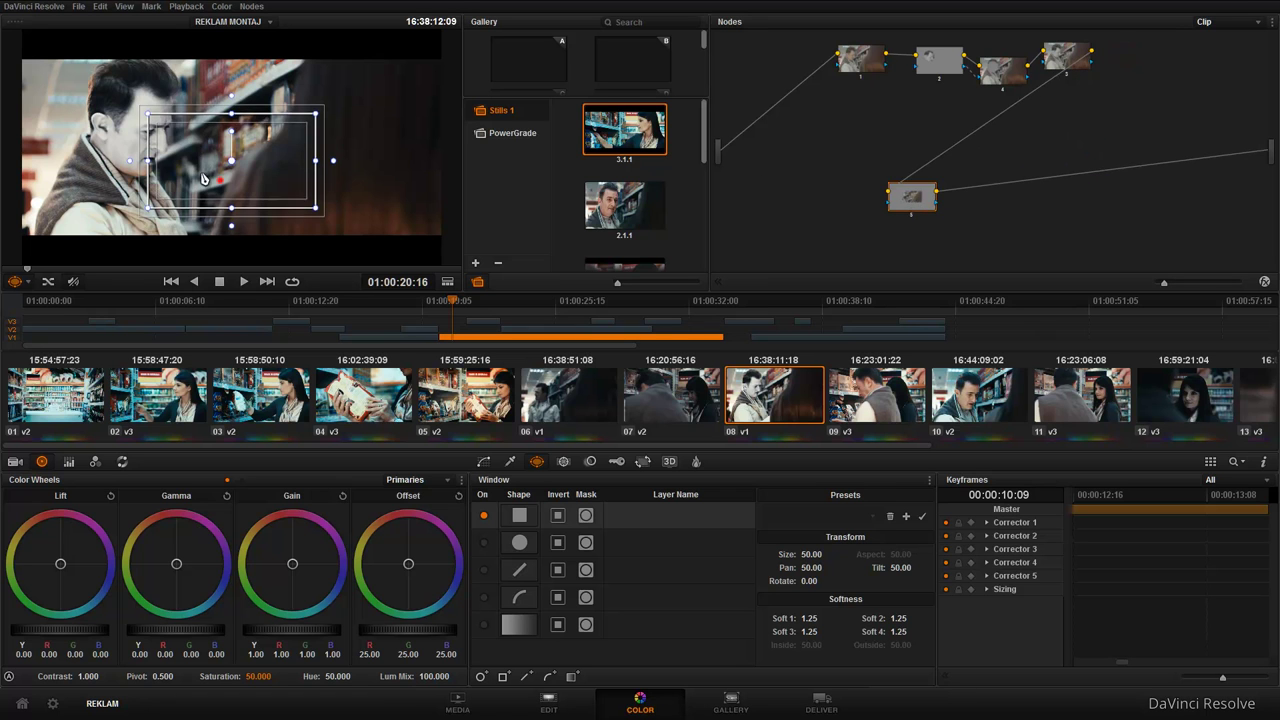
drag(226, 187, 267, 175)
key(Delete)
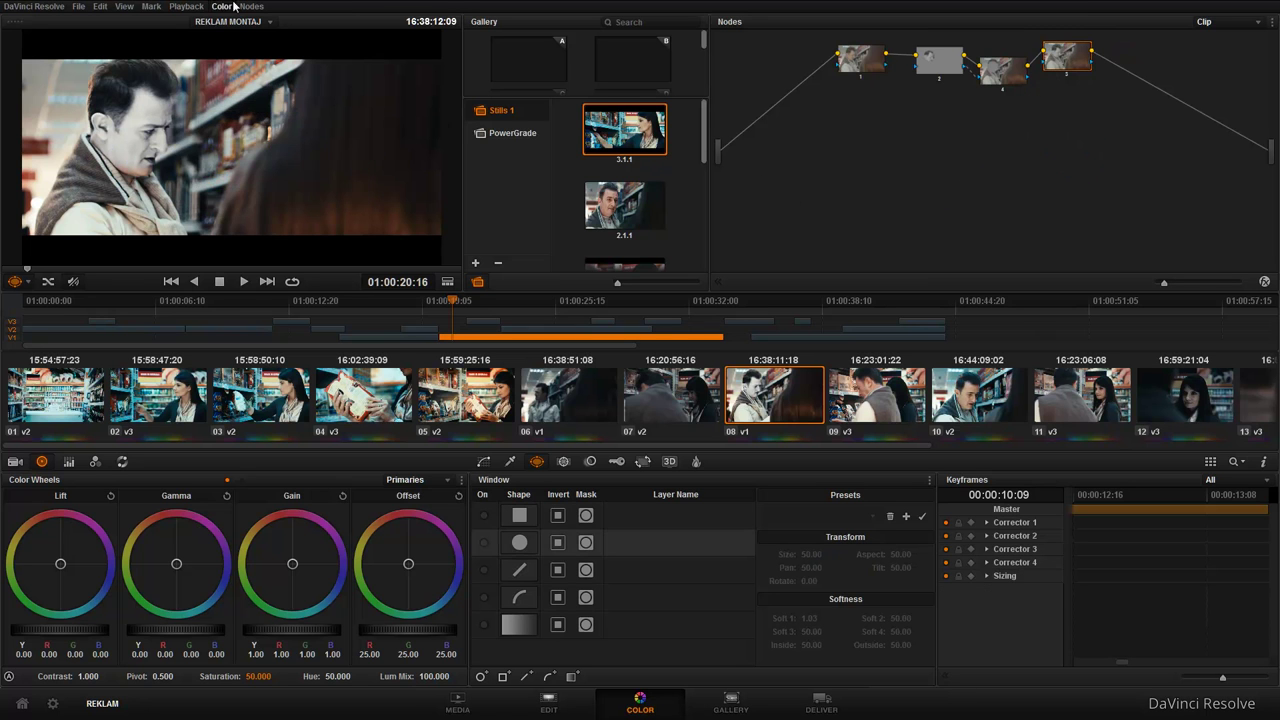
click(251, 6)
click(321, 164)
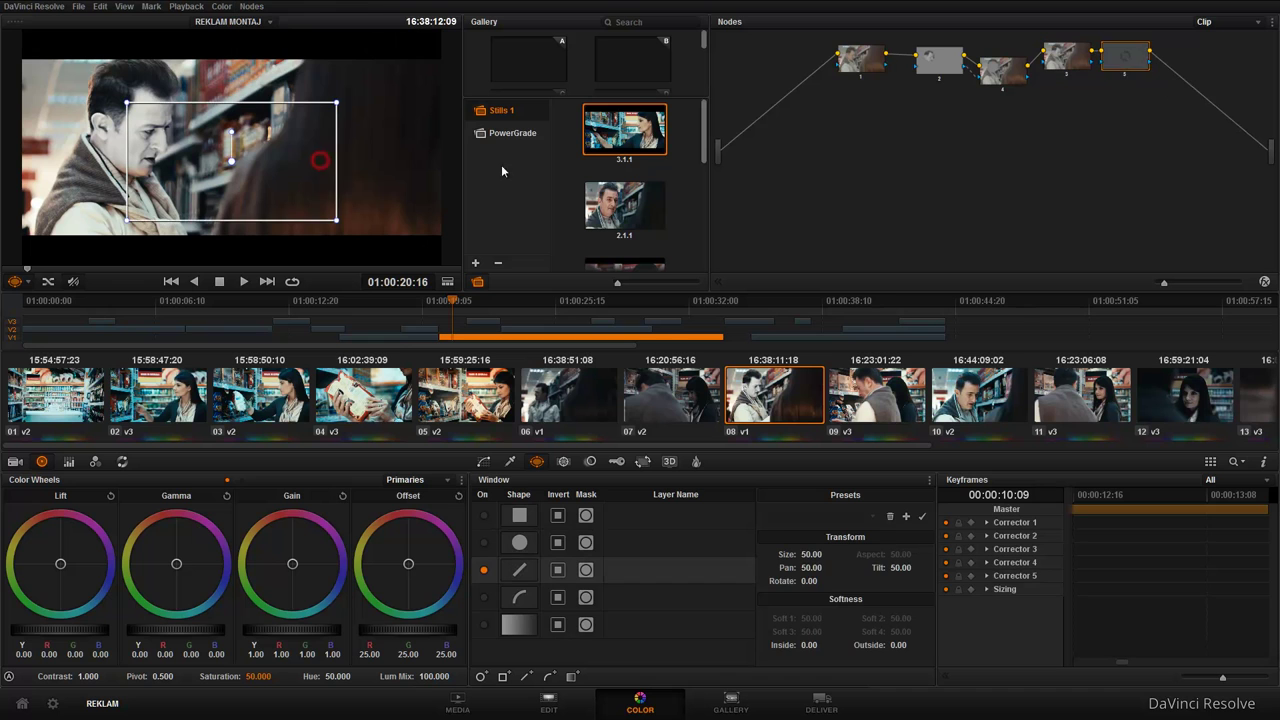
drag(266, 178, 262, 160)
key(Delete)
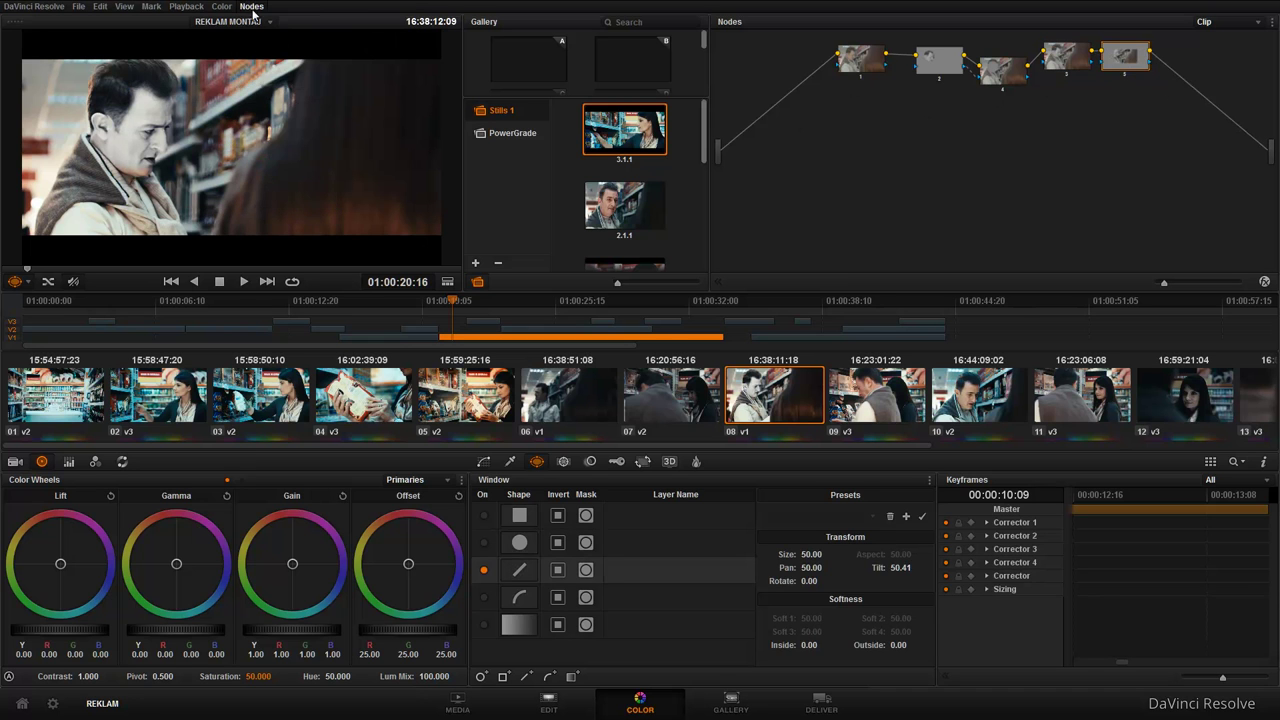
click(251, 6)
click(343, 175)
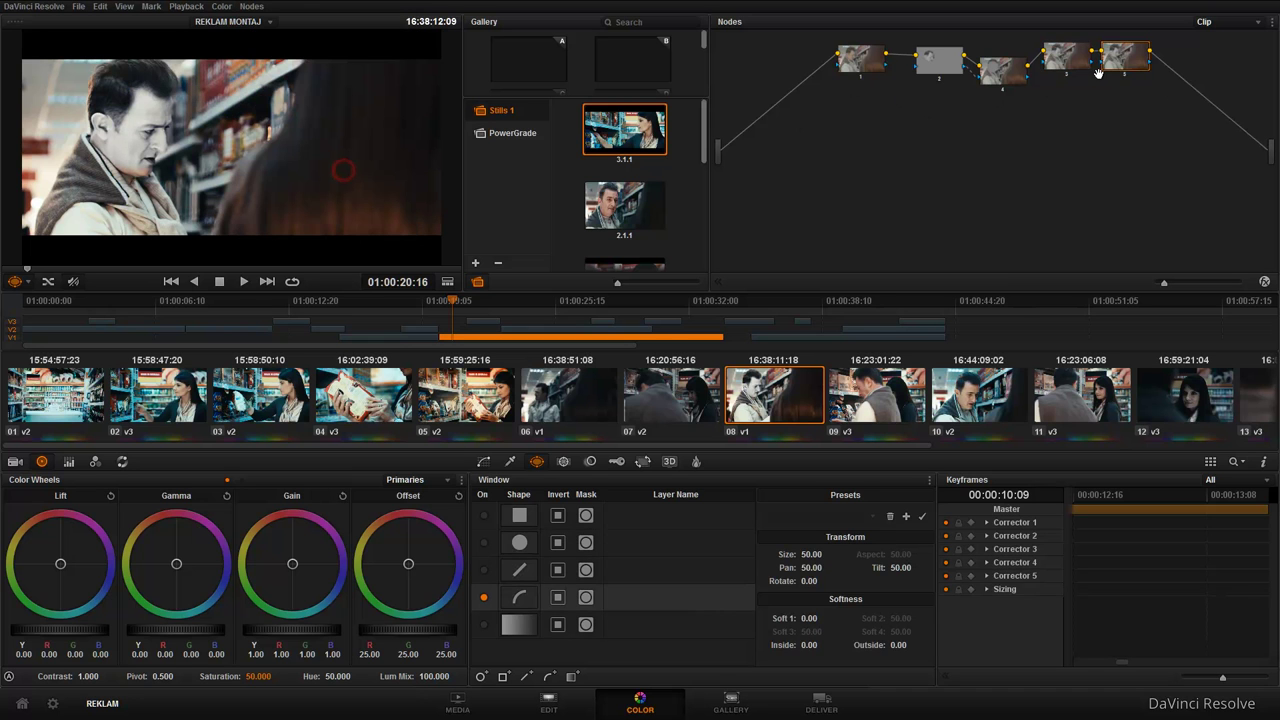
click(165, 131)
click(277, 171)
click(191, 213)
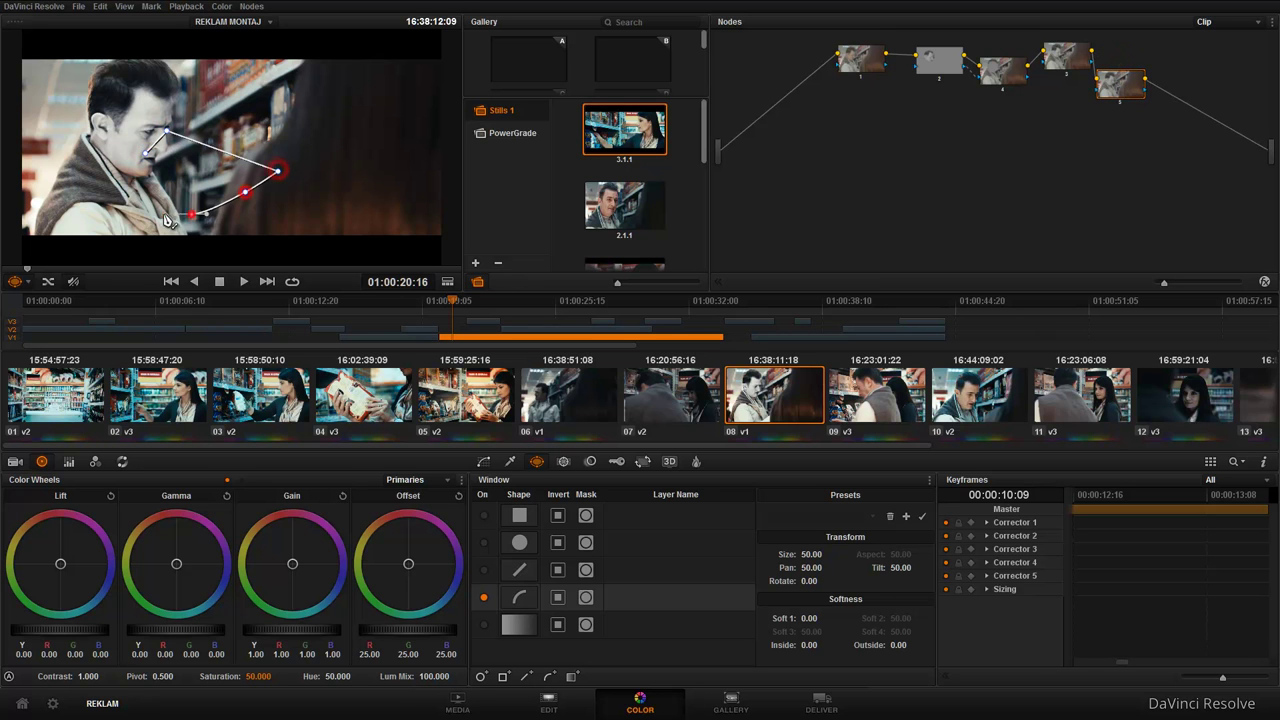
click(144, 151)
click(251, 6)
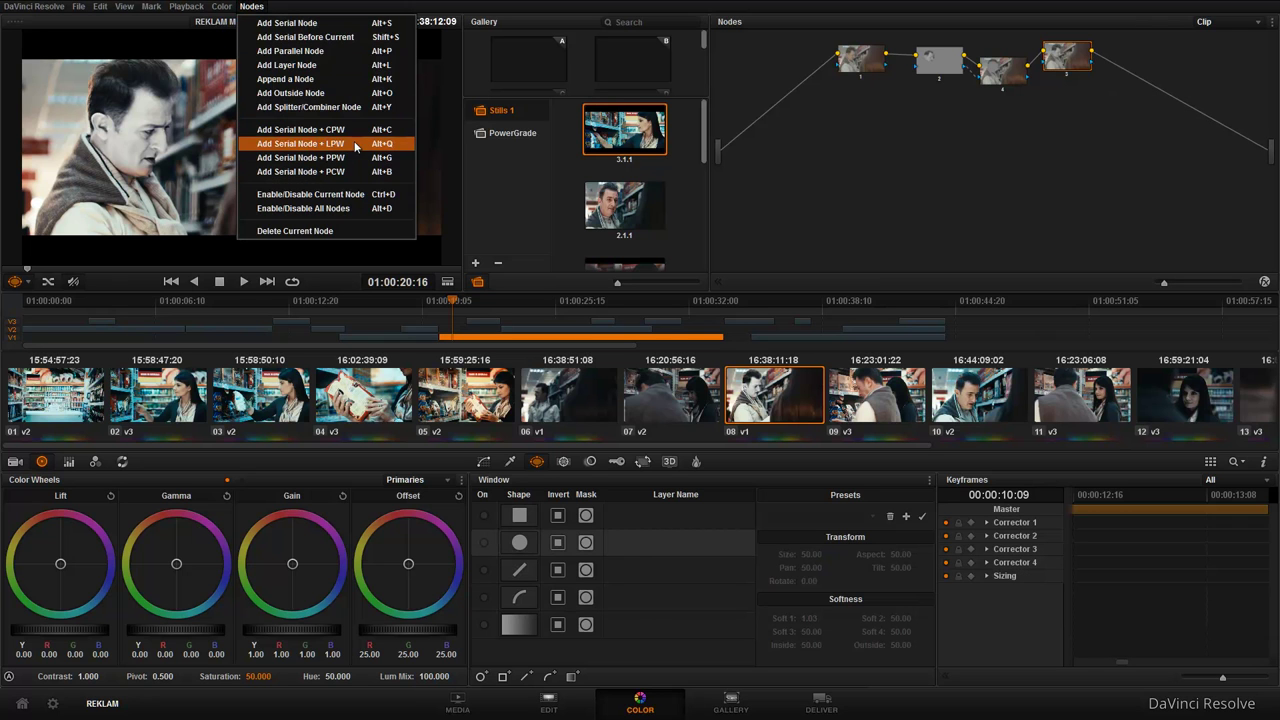
click(905, 143)
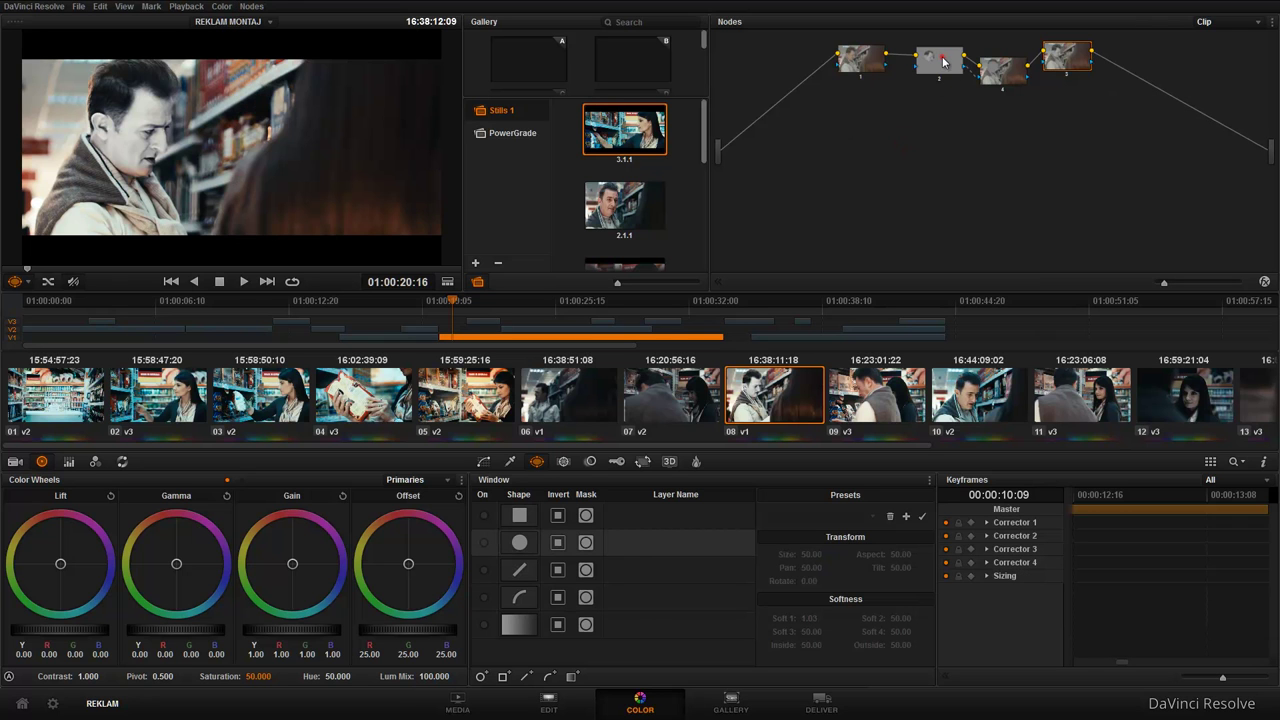
Enlarge and zoom the node graph, then arrange nodes 2, 4 and 3 in a row
drag(940, 62, 939, 85)
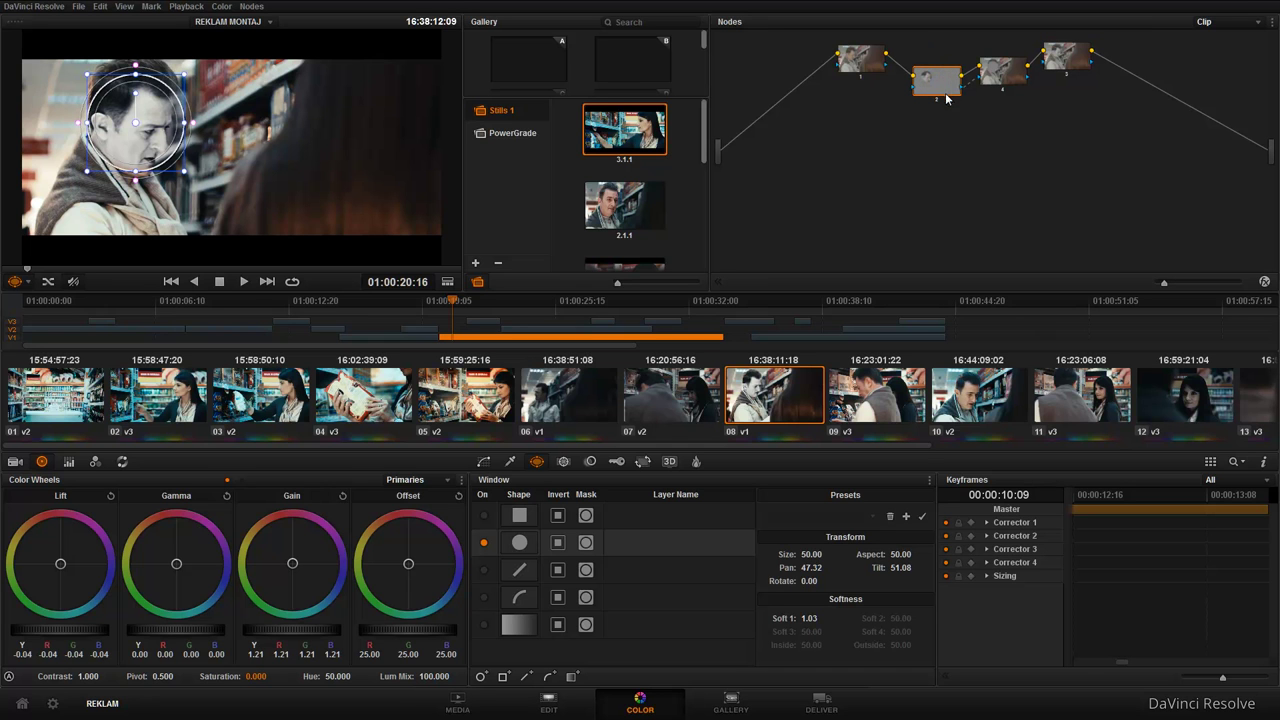
drag(1165, 282, 1189, 285)
drag(828, 72, 828, 102)
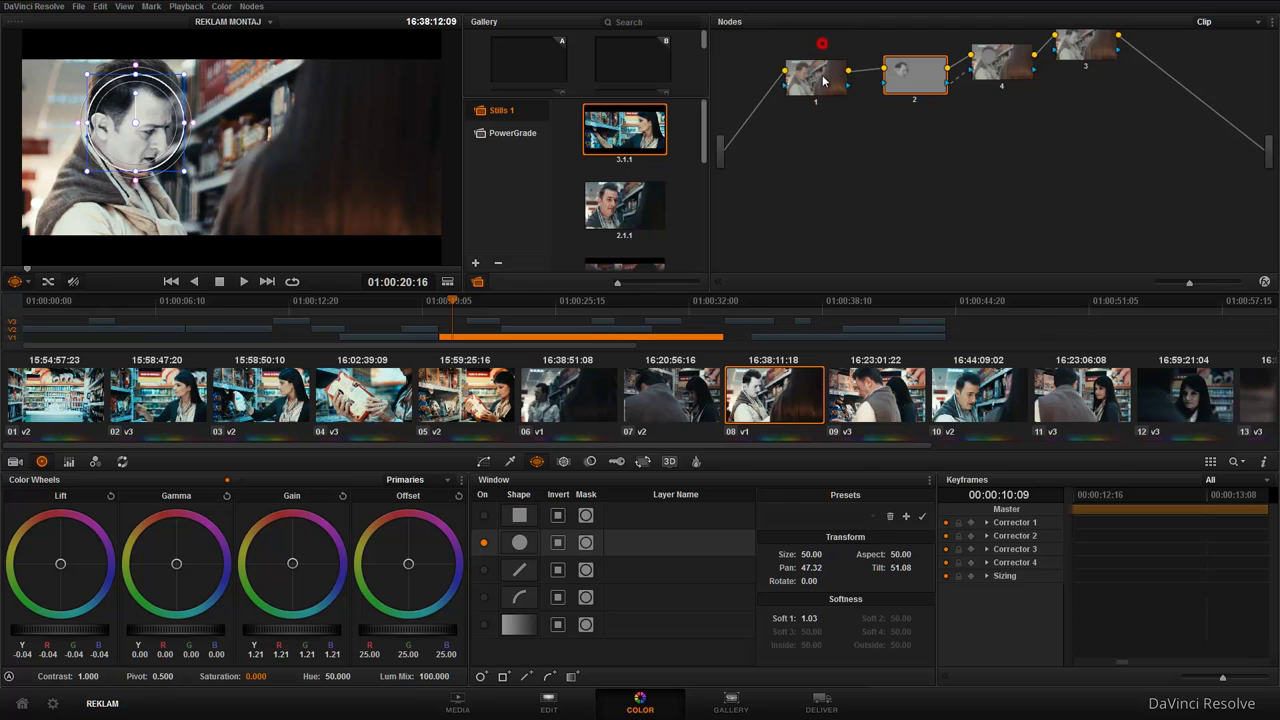
right_click(902, 170)
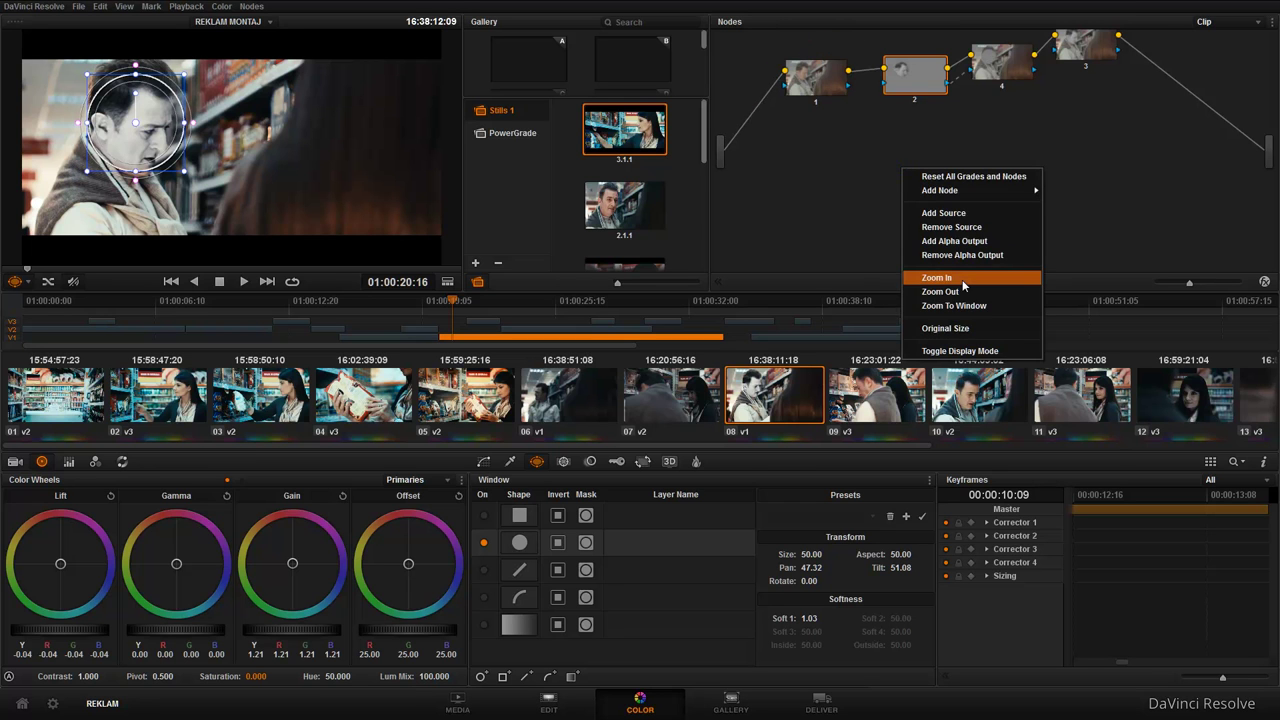
click(963, 278)
mouse_move(880, 64)
mouse_down()
mouse_move(898, 120)
mouse_move(992, 54)
mouse_up()
drag(1119, 39, 1152, 145)
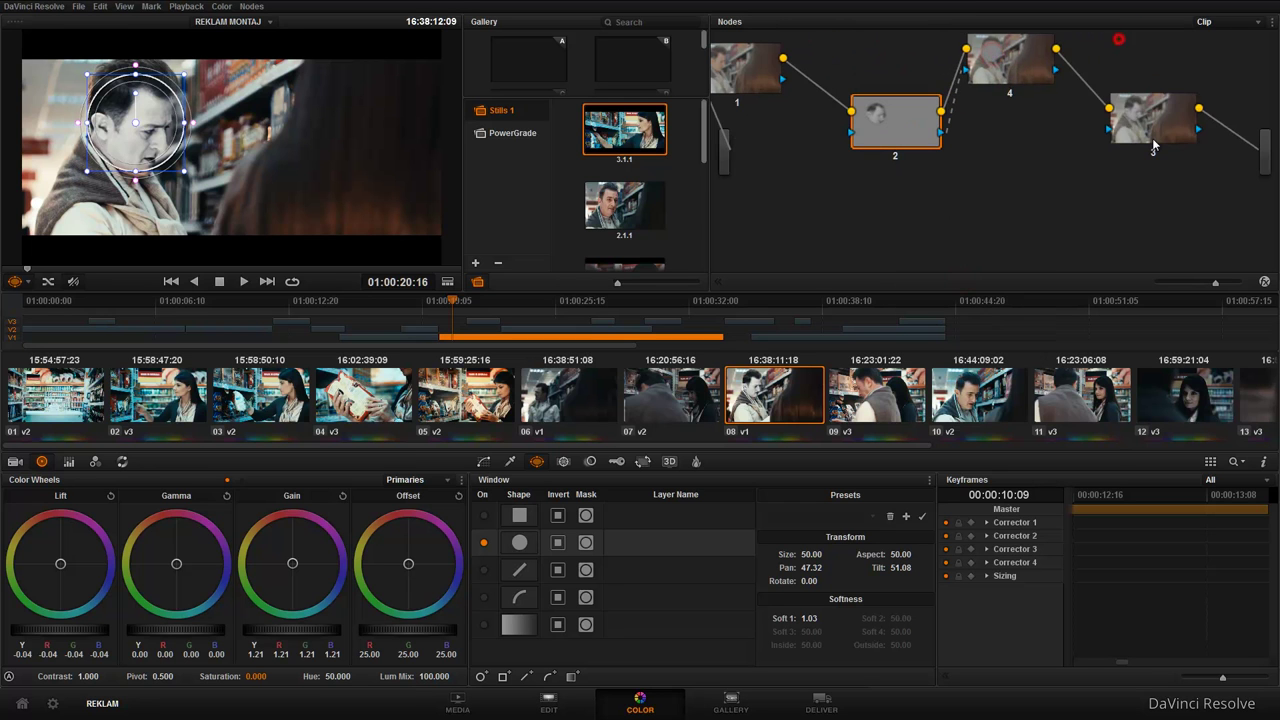
drag(1010, 60, 1014, 118)
drag(887, 119, 882, 115)
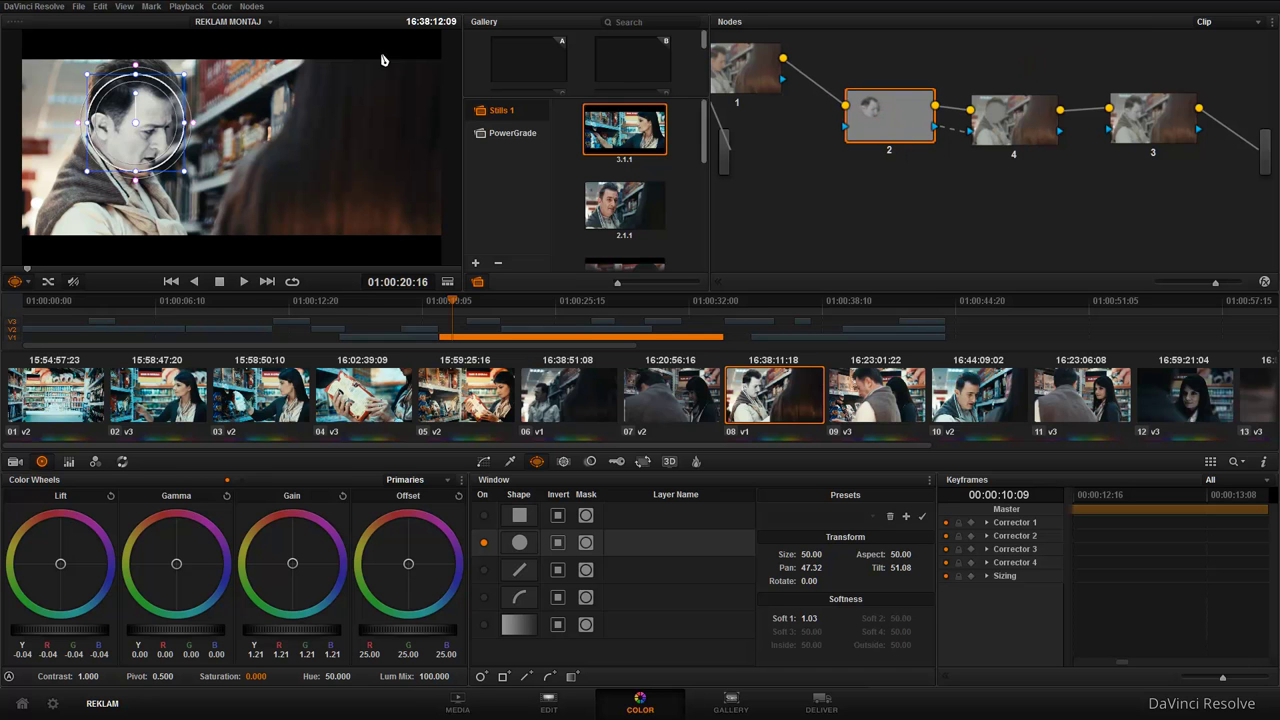
Toggle node 2 off and back on with Ctrl+D to compare the ungraded image
click(227, 8)
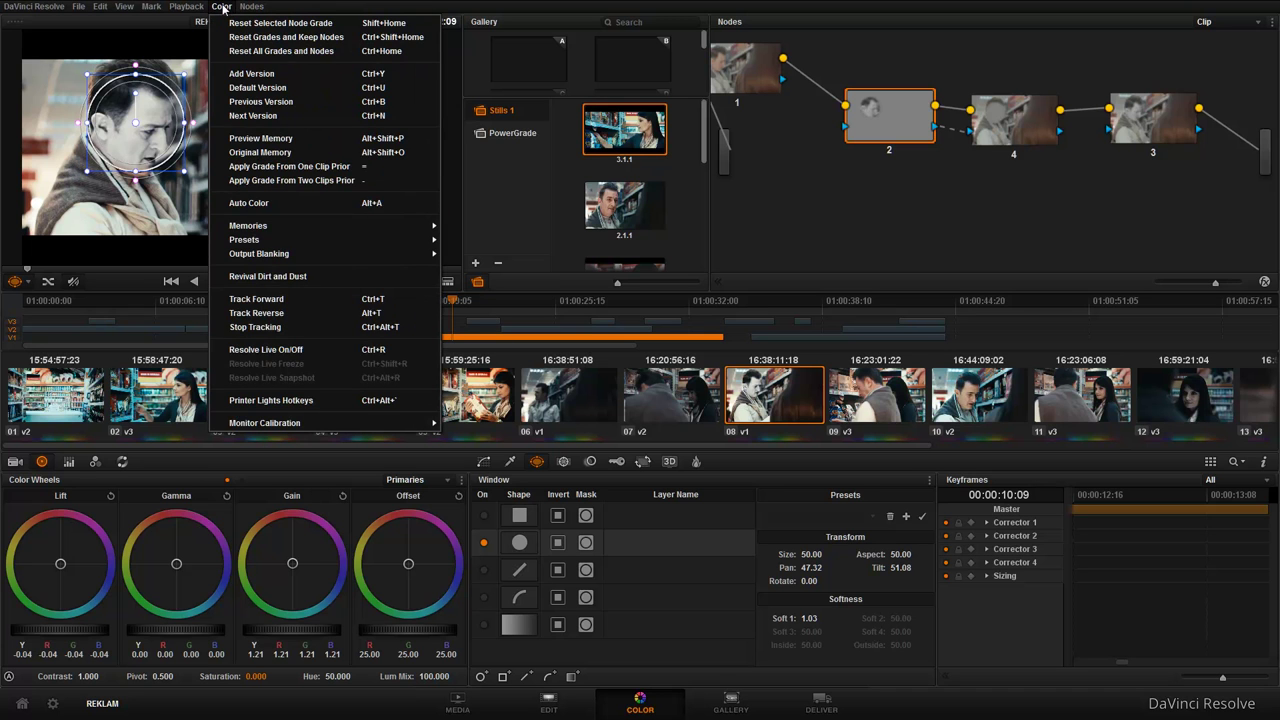
mouse_move(246, 8)
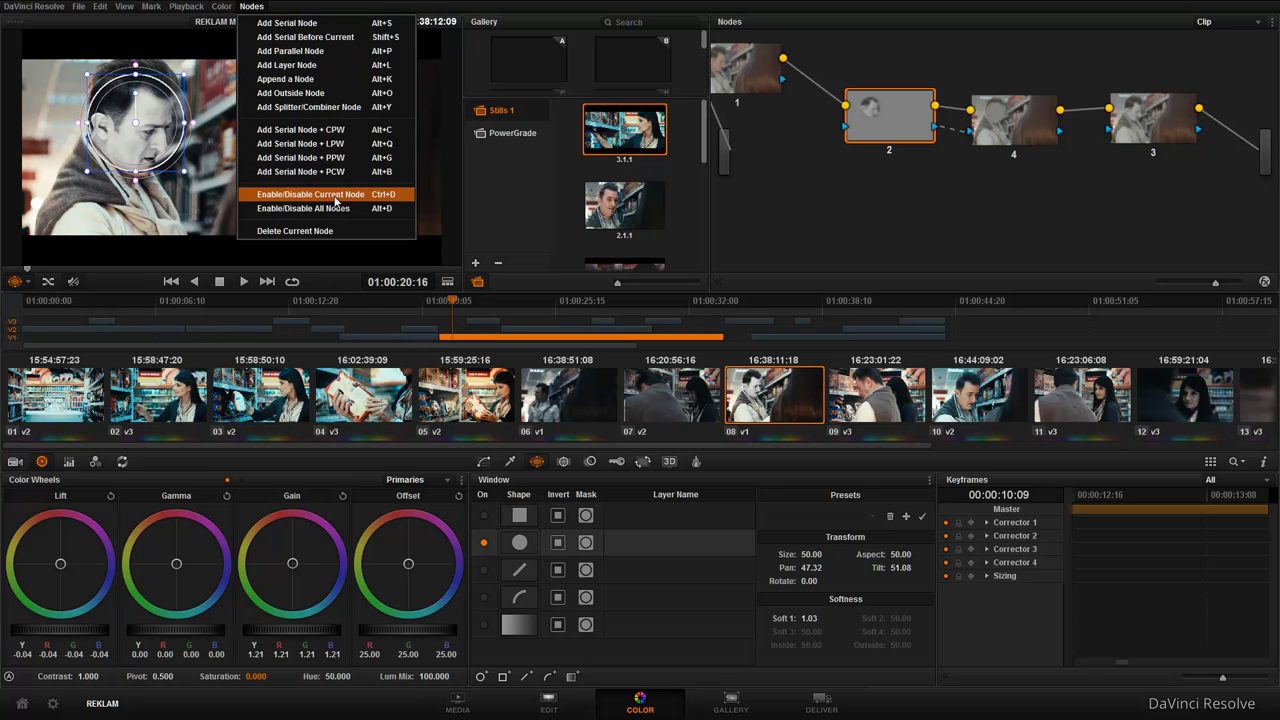
click(393, 200)
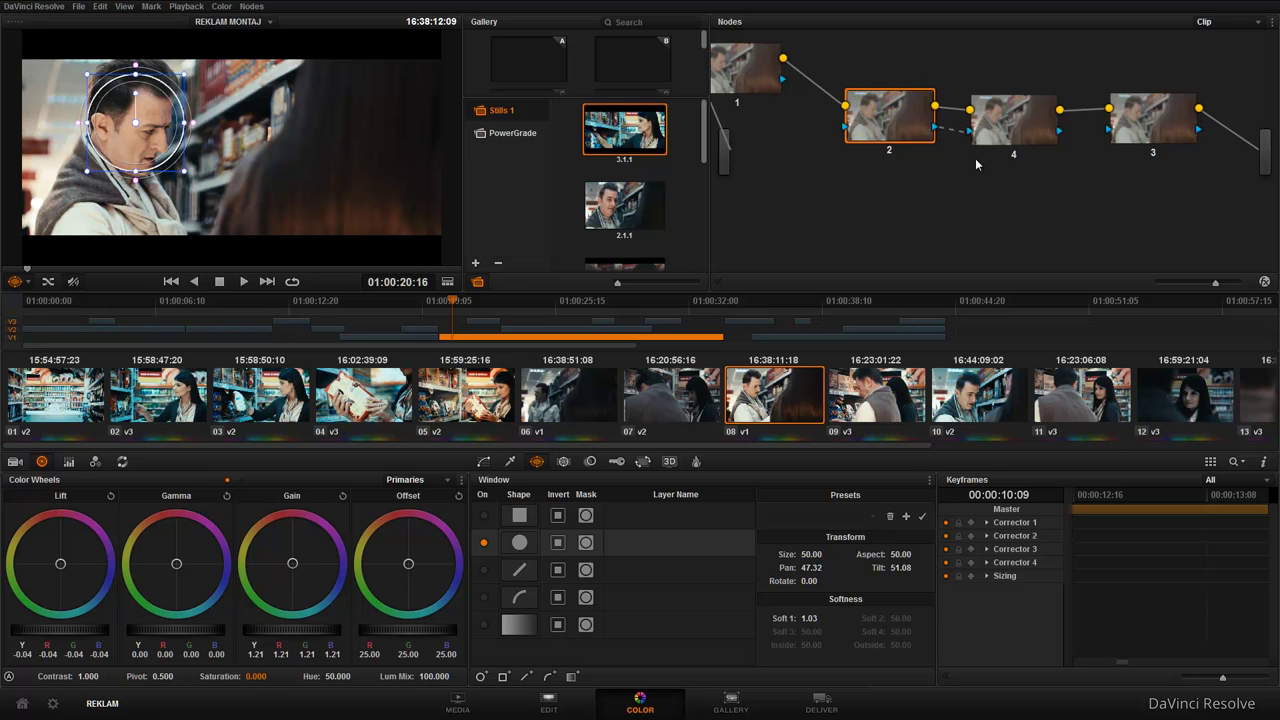
key(ctrl+d)
key(ctrl+d)
key(ctrl+d)
key(ctrl+d)
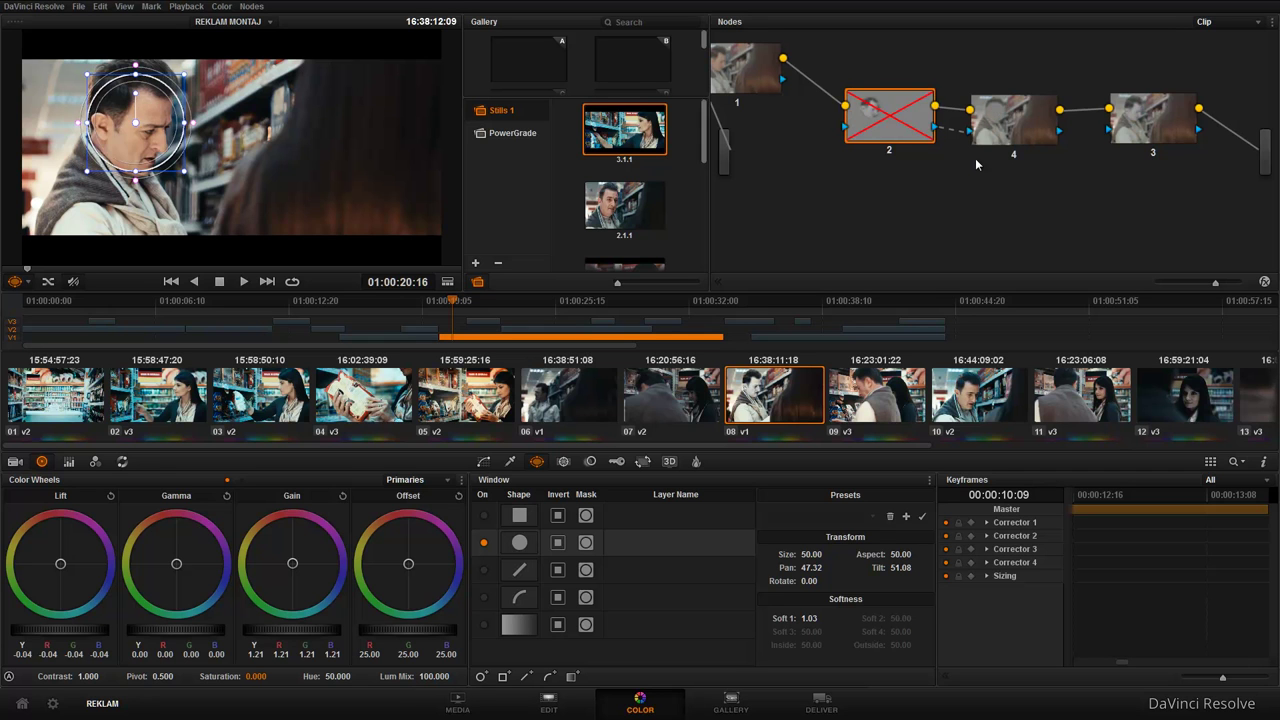
key(ctrl+d)
click(250, 6)
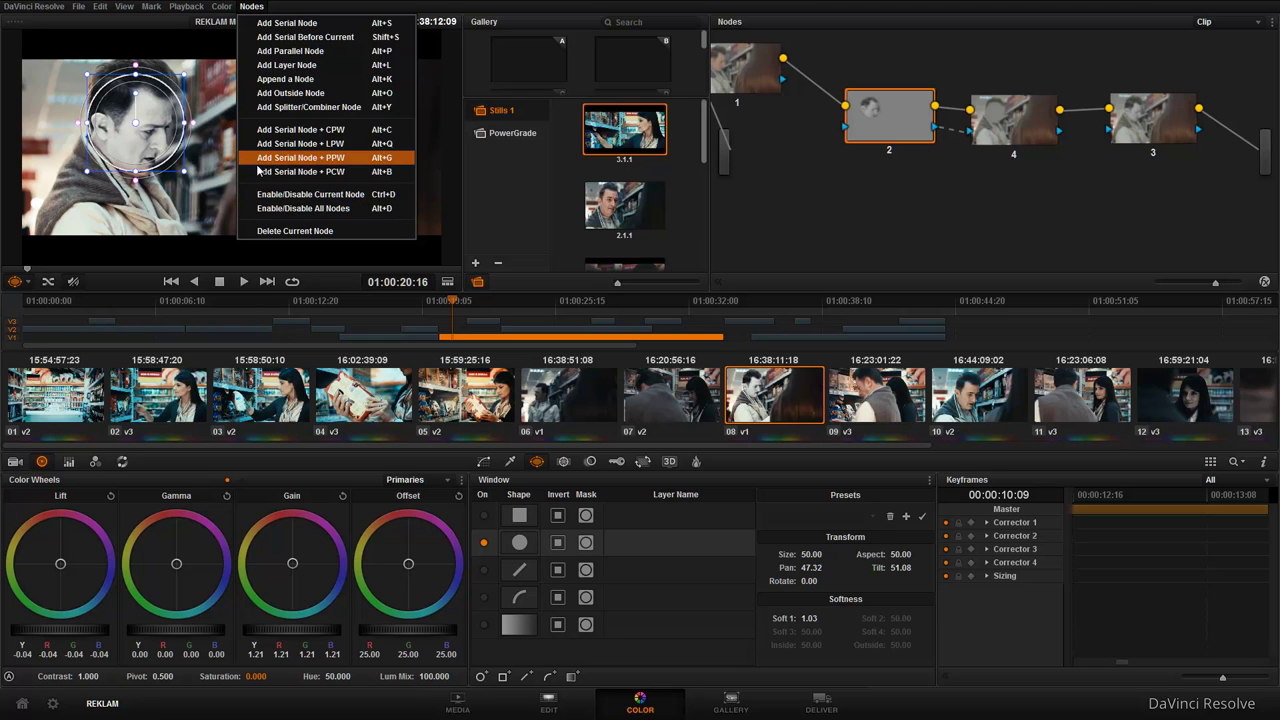
click(848, 202)
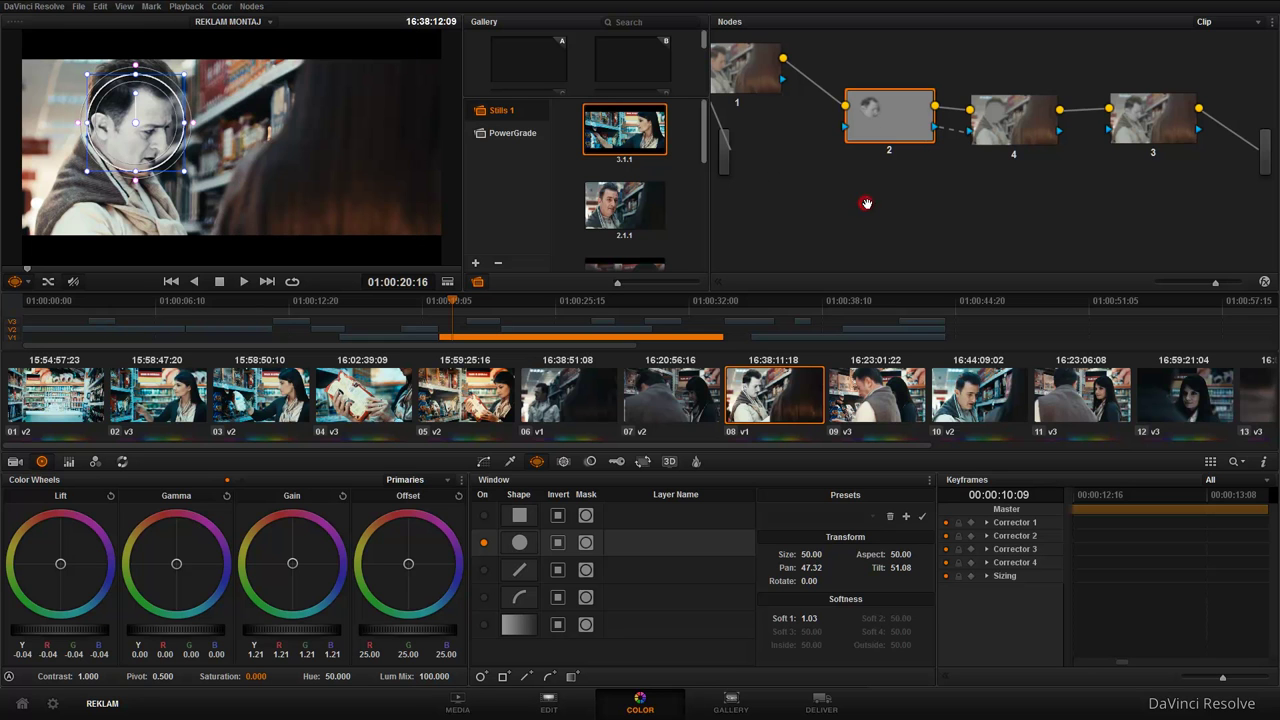
Move node 1 into line with nodes 2, 4 and 3 and re-enable every node
drag(757, 70, 797, 119)
drag(1150, 118, 1158, 118)
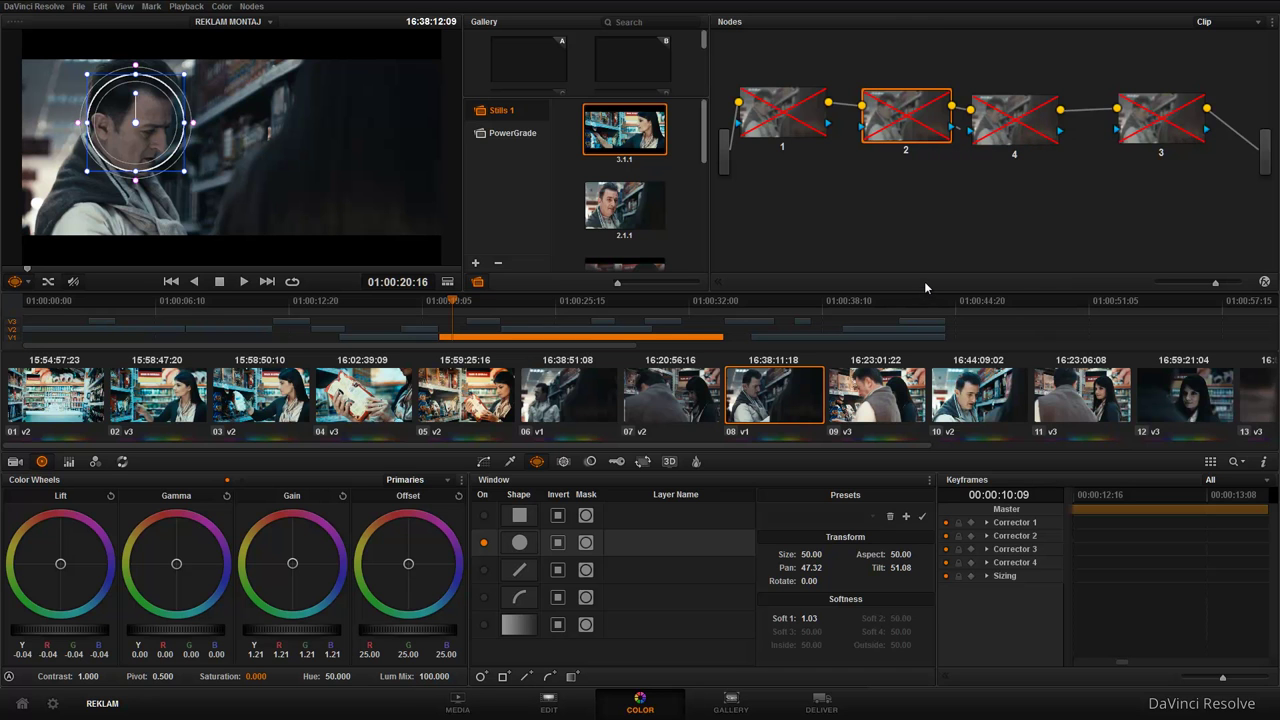
key(shift+d)
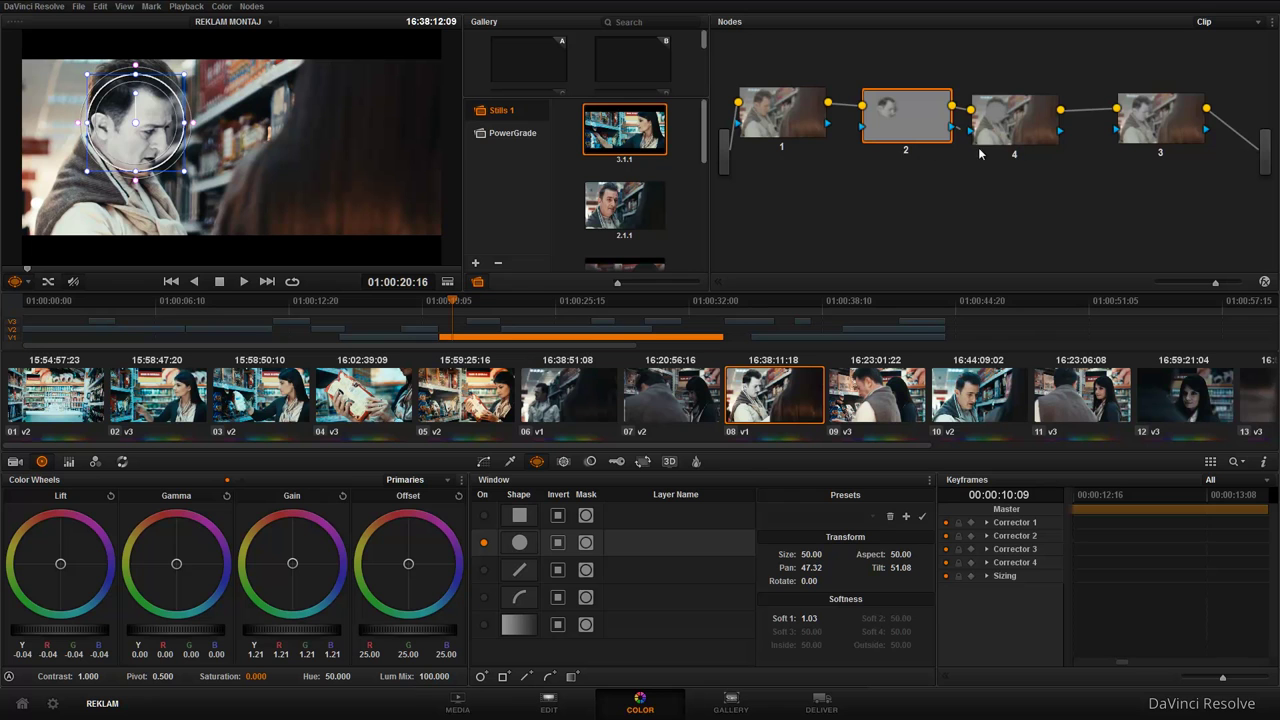
click(909, 150)
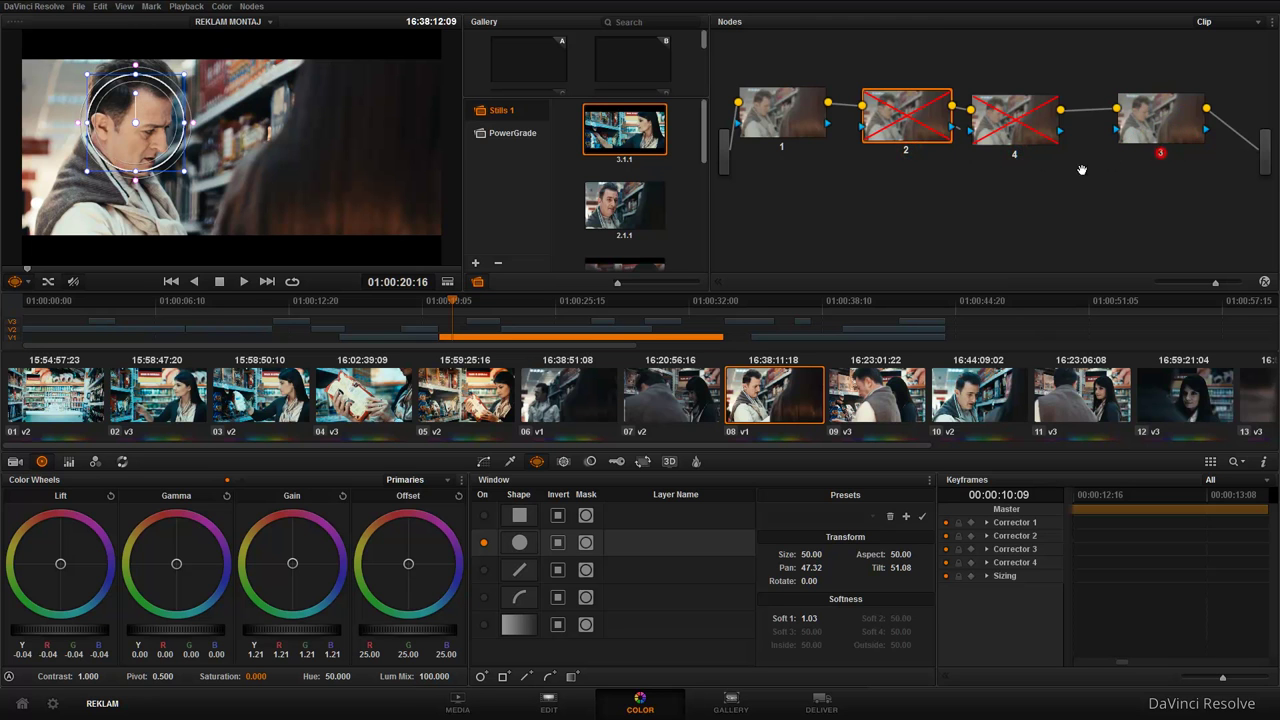
click(1018, 156)
click(906, 148)
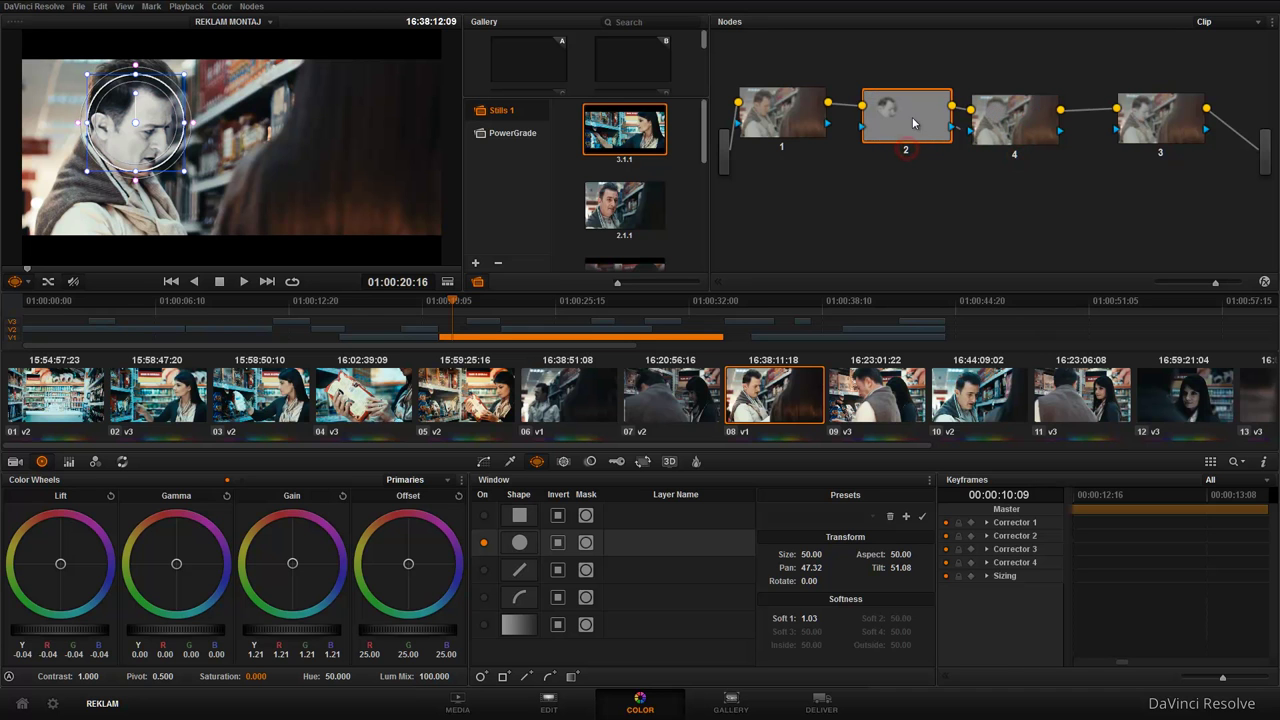
click(222, 7)
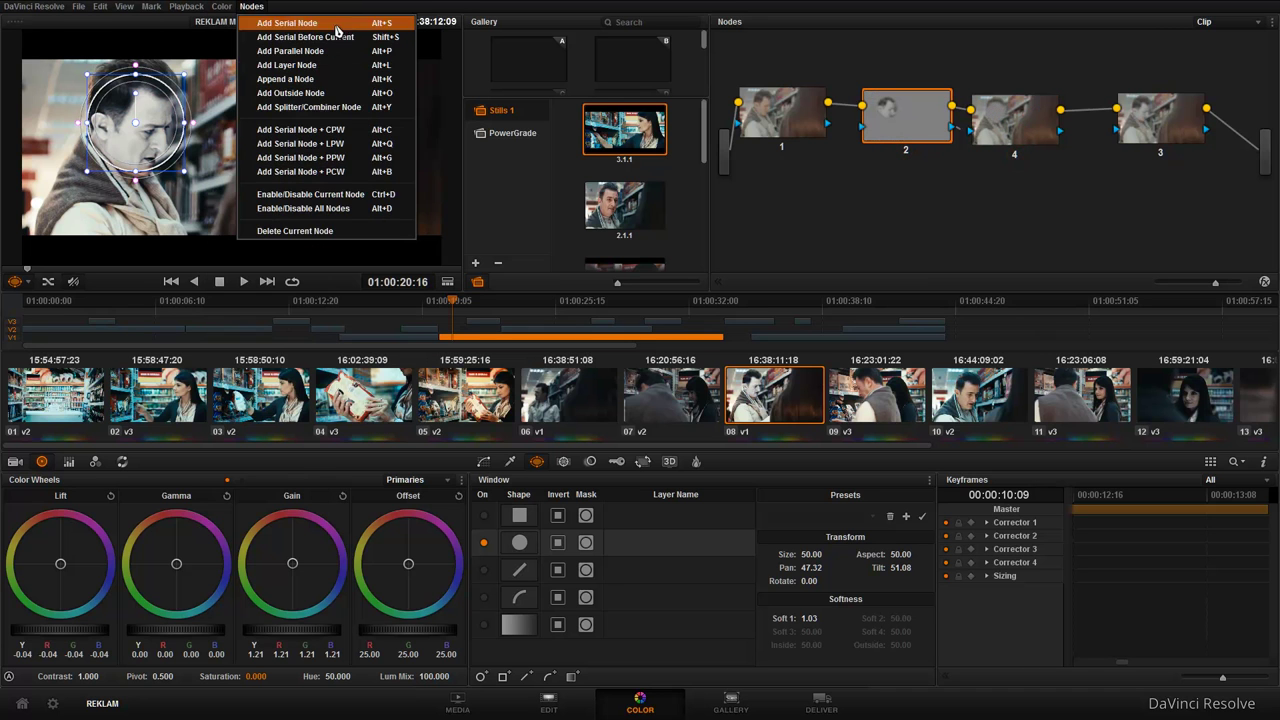
On node 2, push the Gamma wheel to blue (Gamma B 0.40) and raise Saturation to 81.800
click(934, 128)
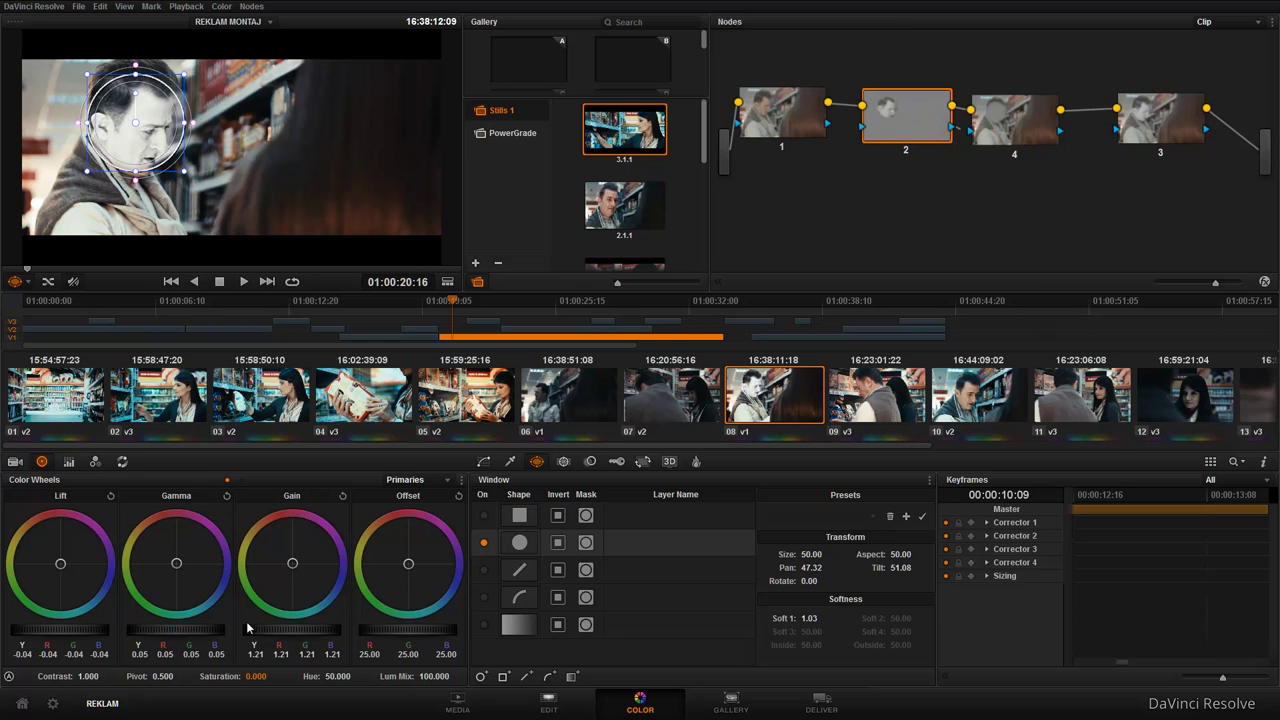
drag(177, 563, 182, 570)
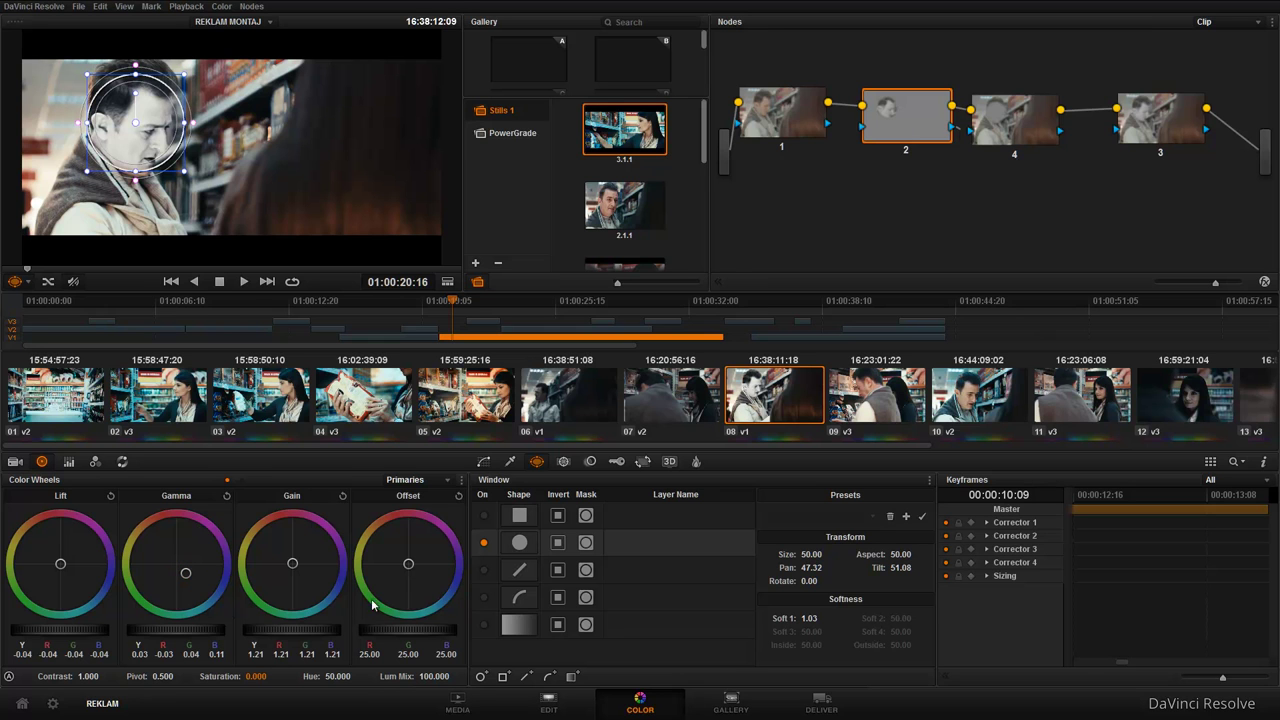
drag(252, 676, 277, 677)
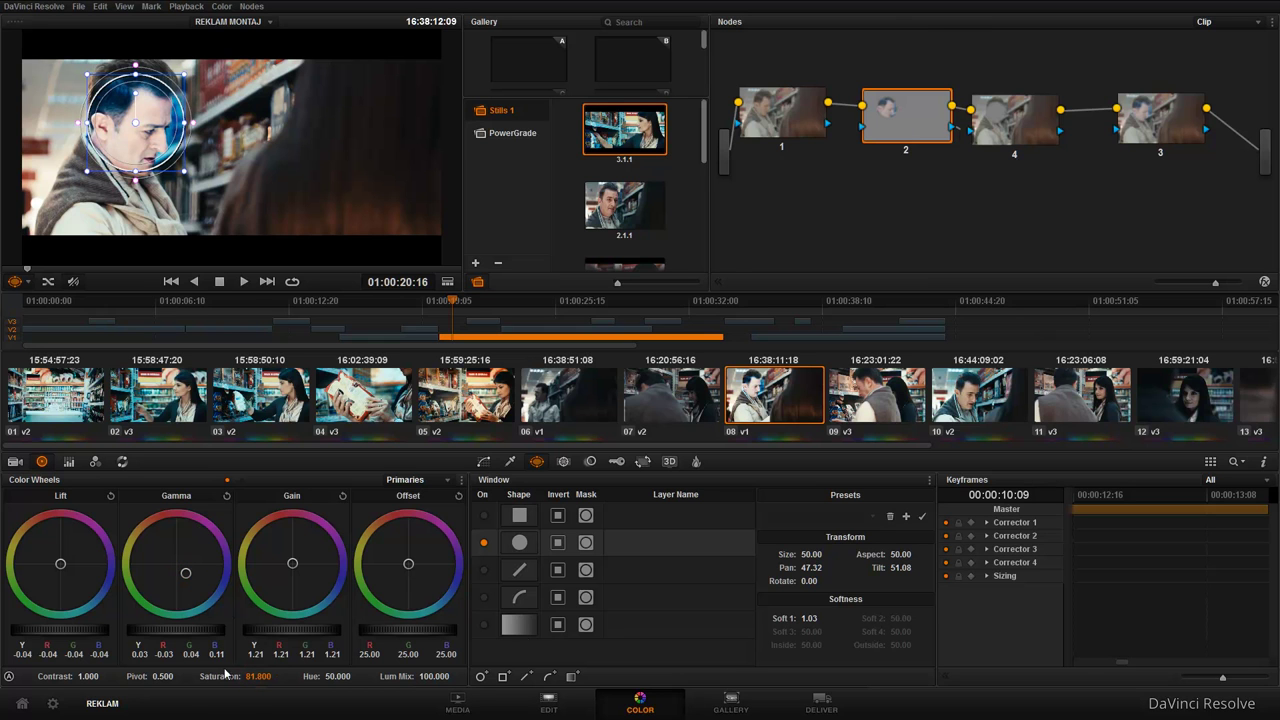
drag(173, 586, 192, 594)
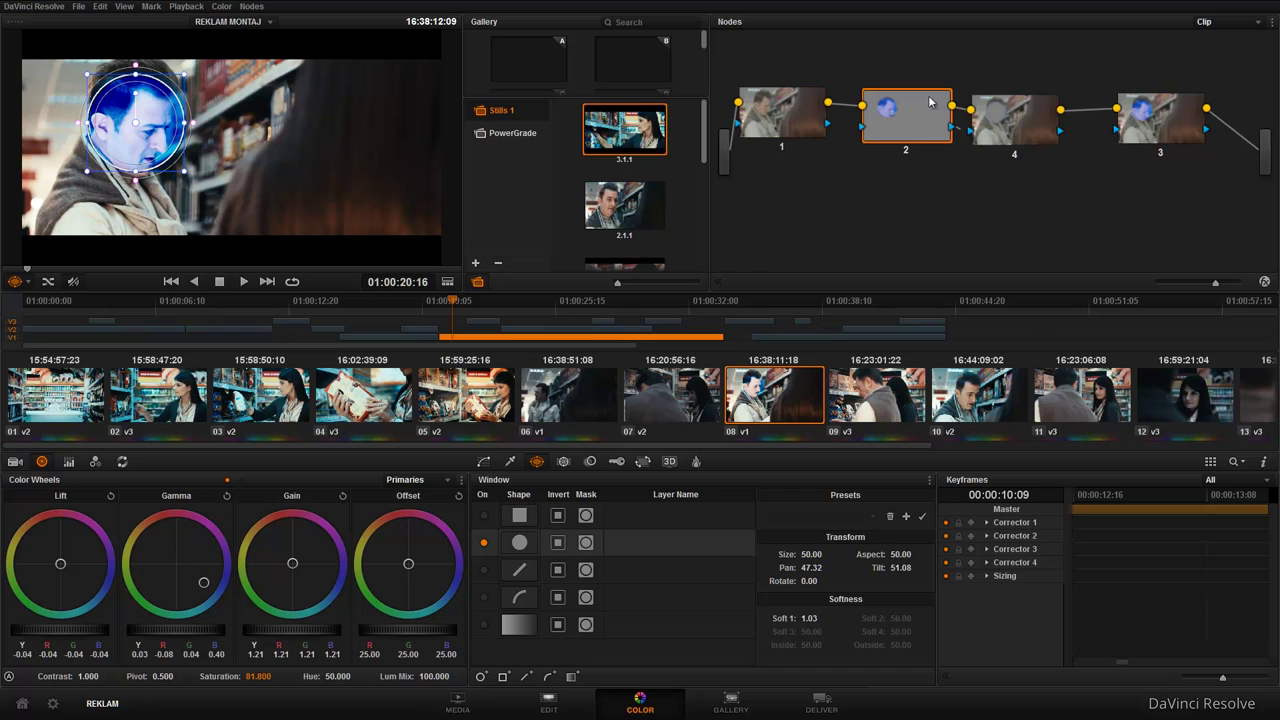
click(221, 6)
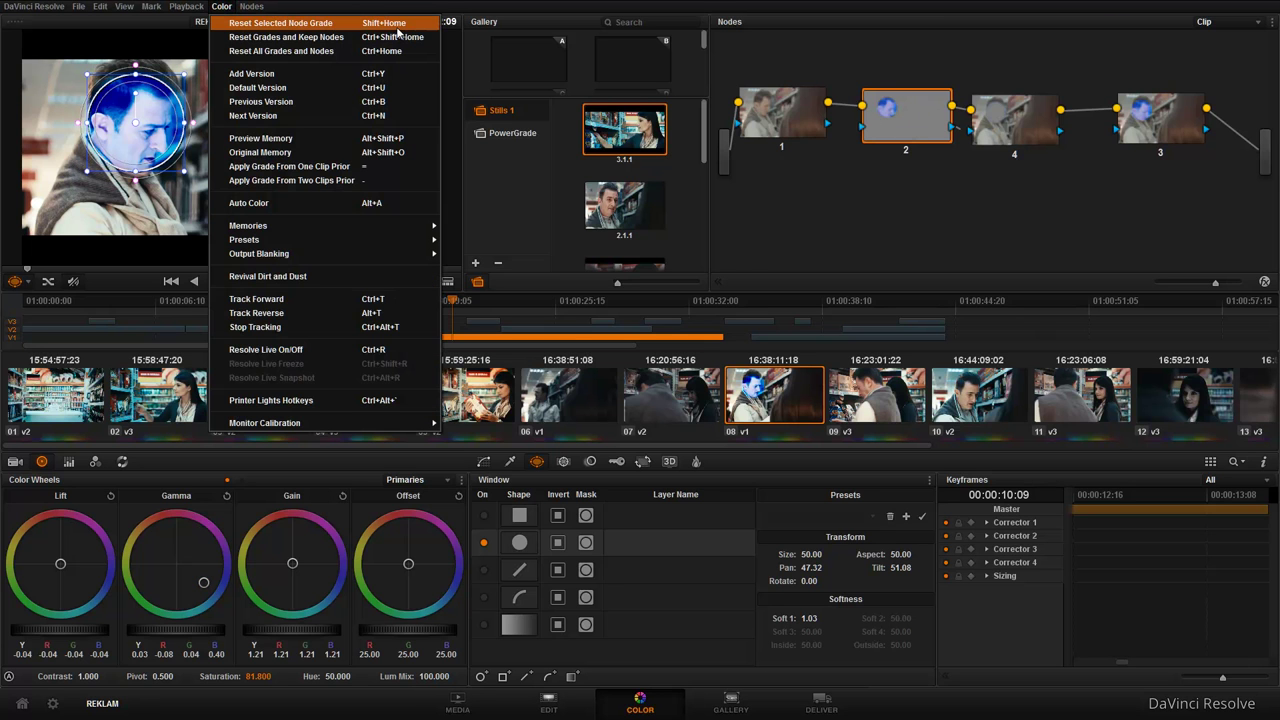
Reset node 2's grade and undo it, then warm node 4's Gamma toward orange
click(348, 30)
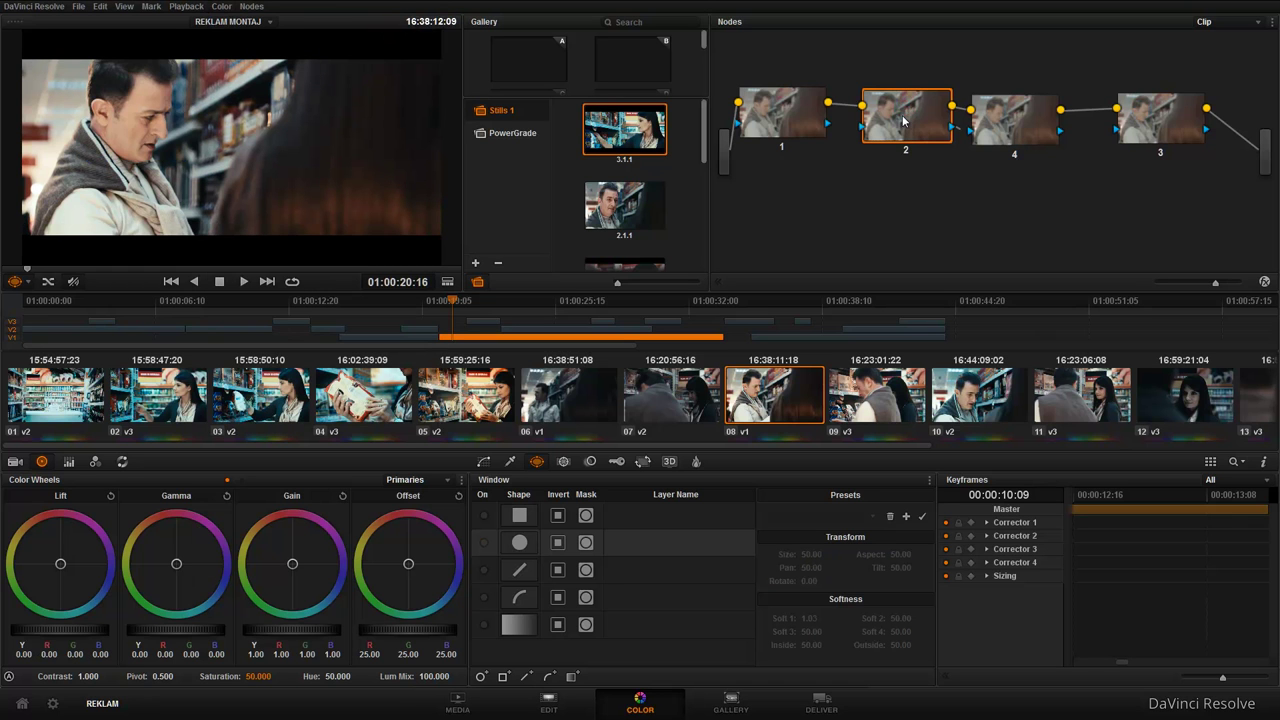
key(ctrl+z)
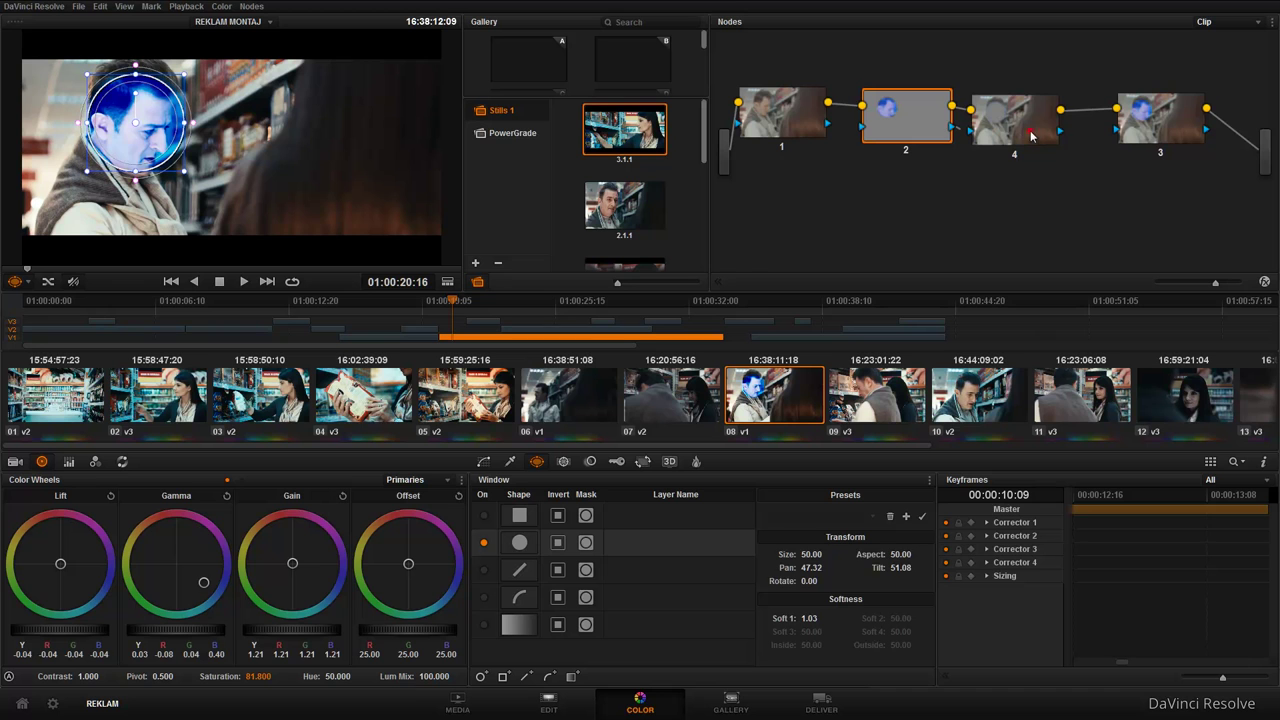
click(1032, 136)
drag(176, 570, 124, 530)
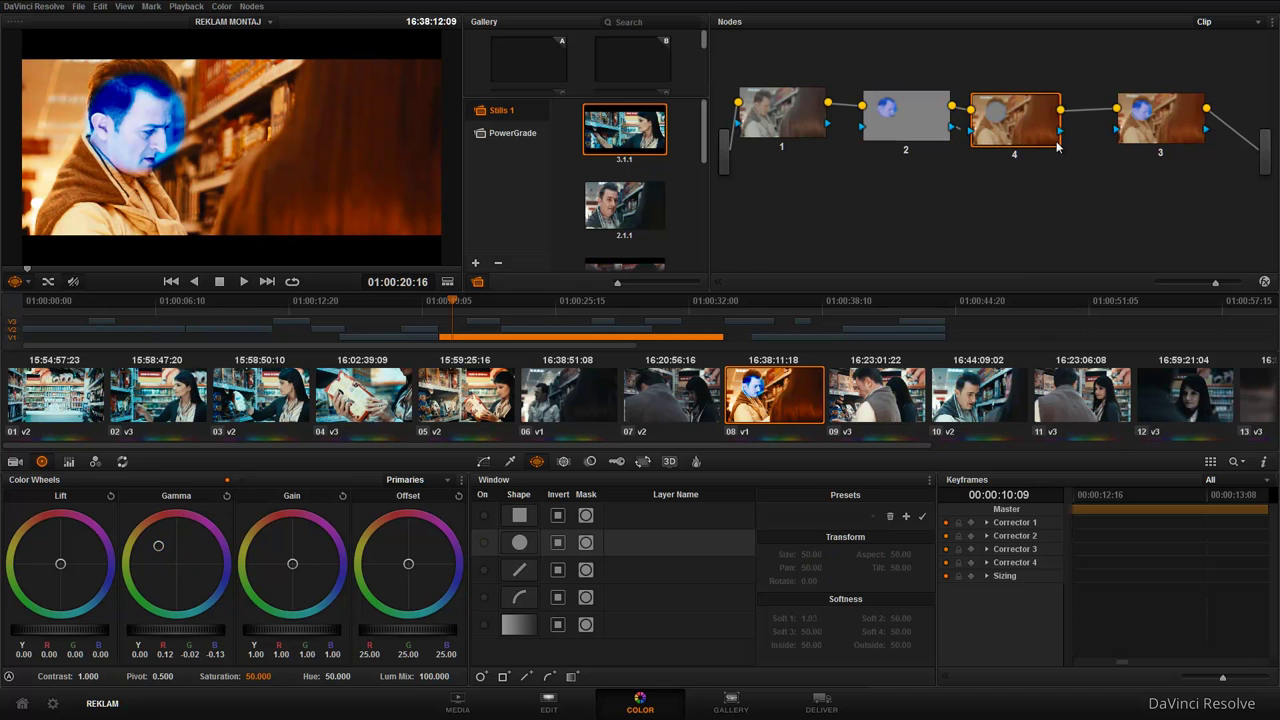
Apply Color > Reset Grades and Keep Nodes to clear clip 08's grading
click(220, 7)
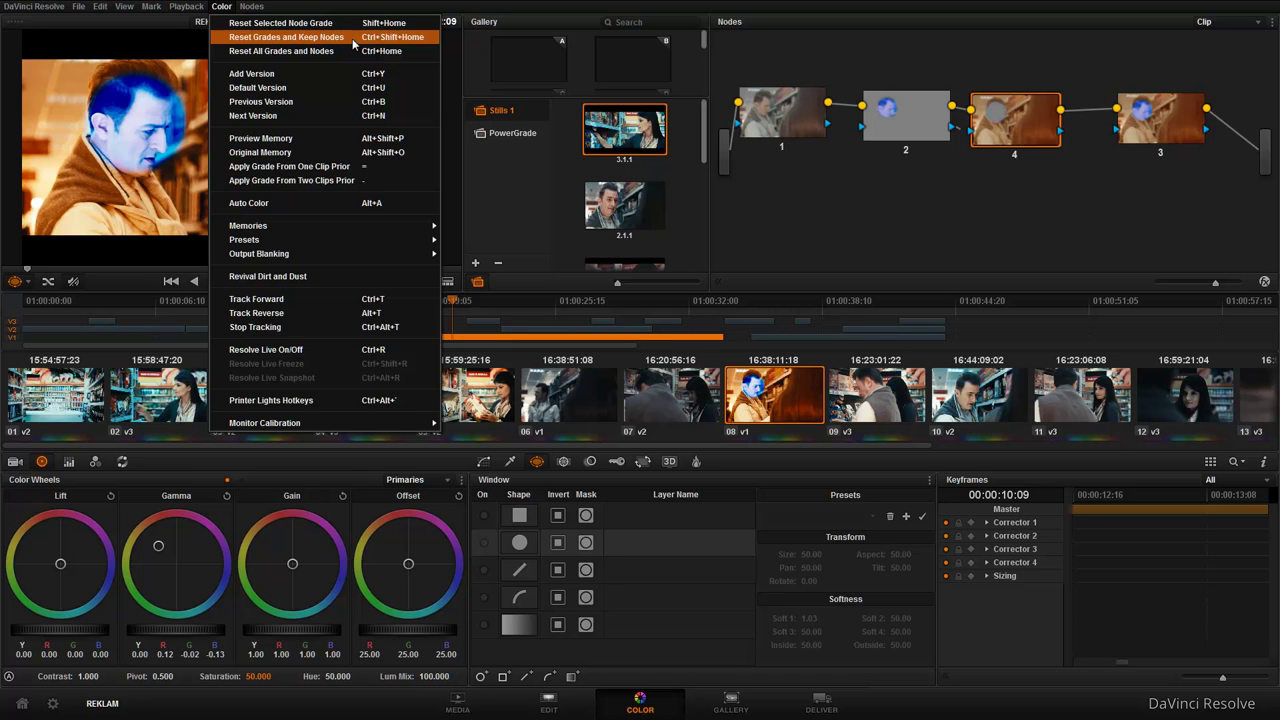
click(352, 37)
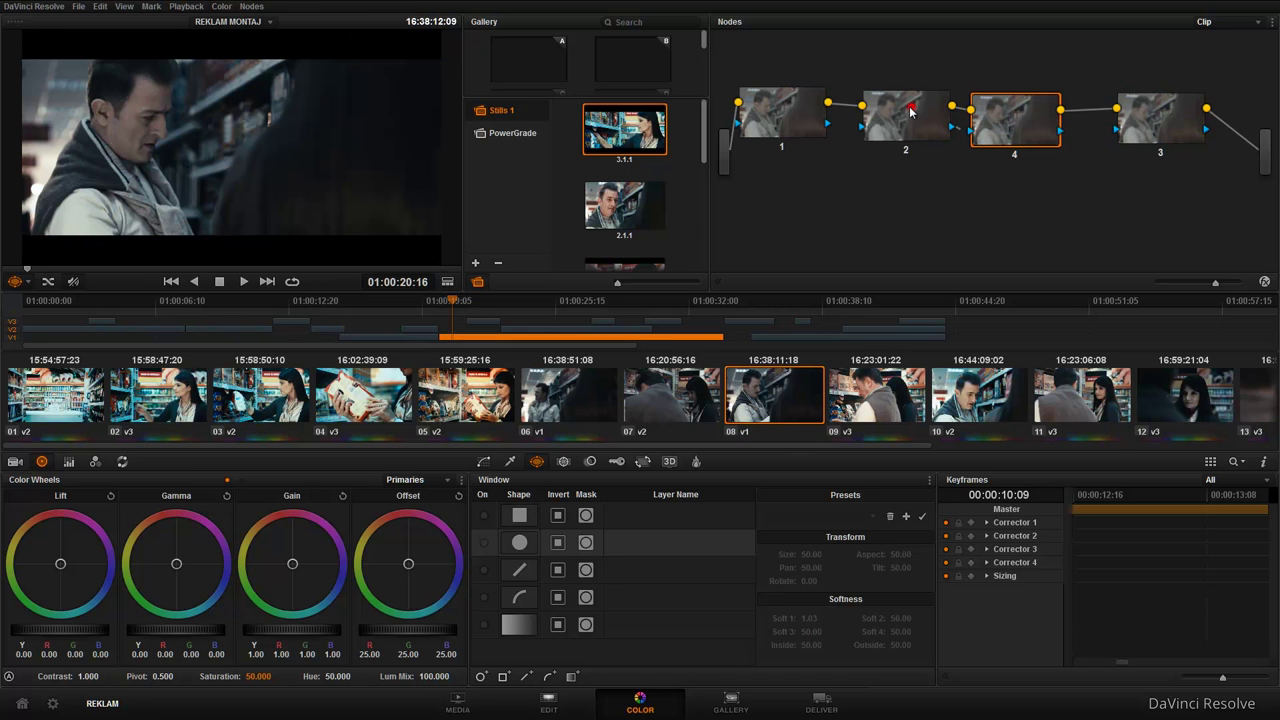
click(1018, 133)
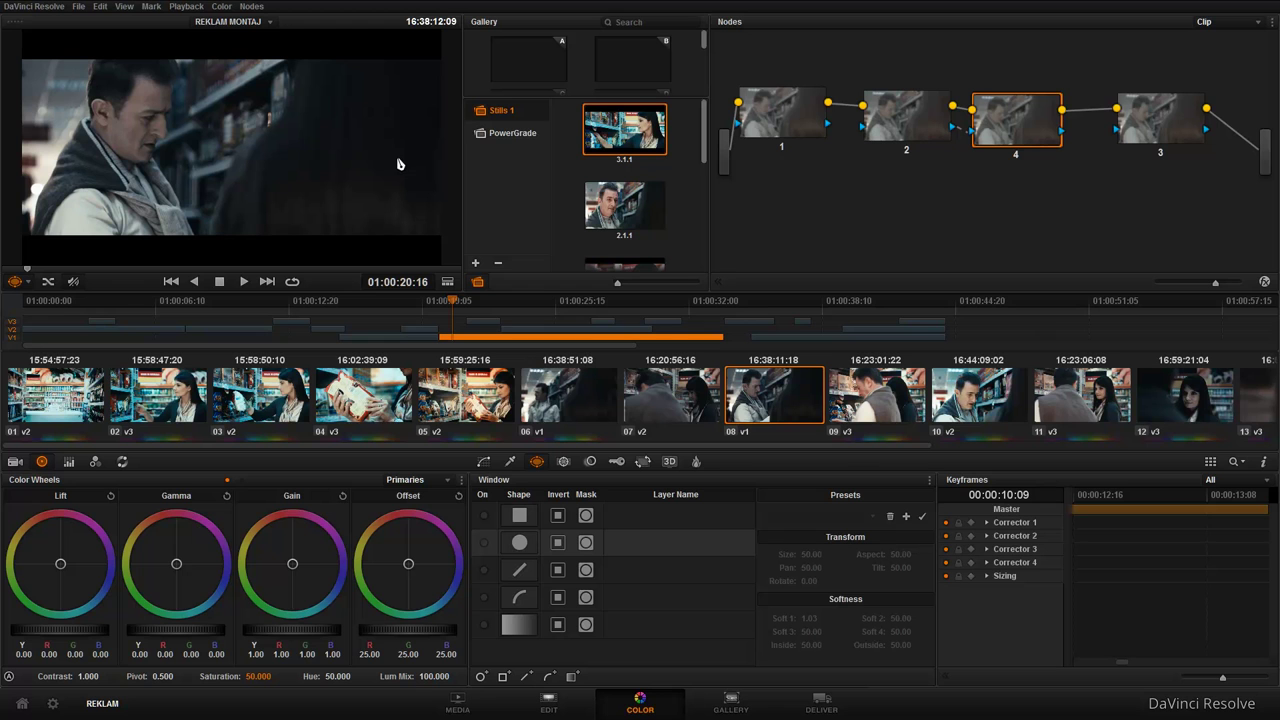
click(55, 705)
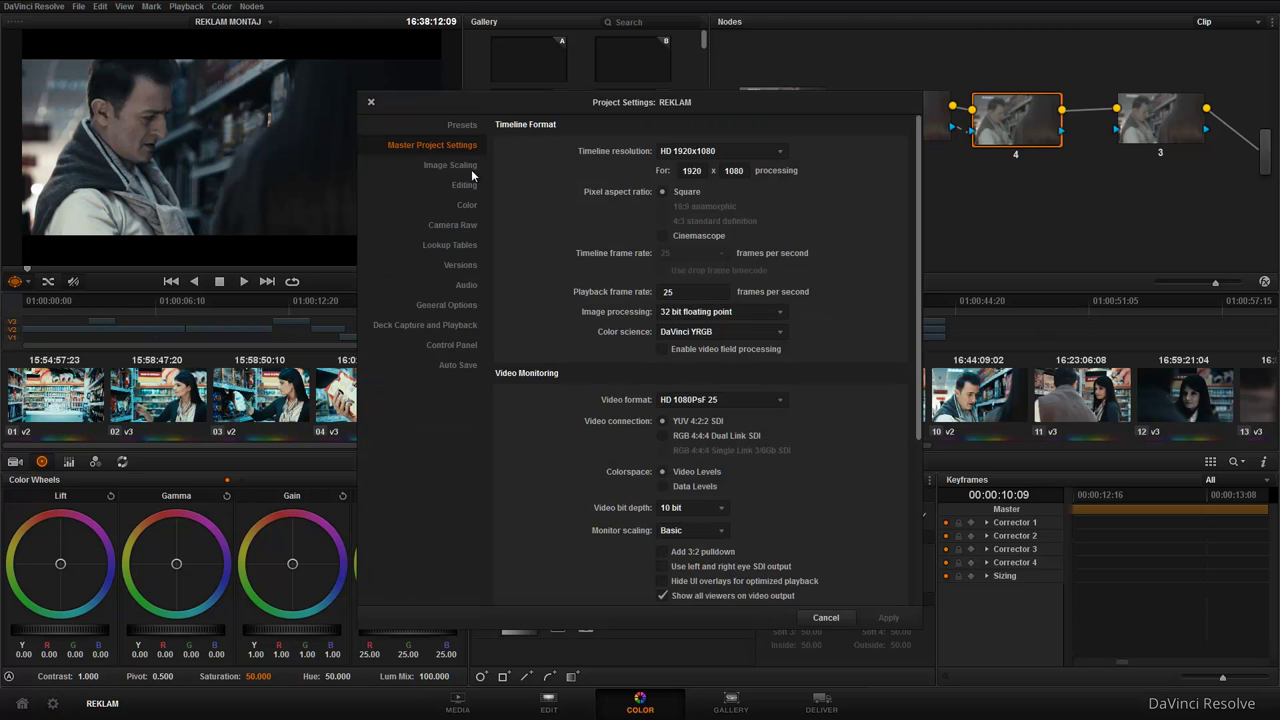
click(467, 205)
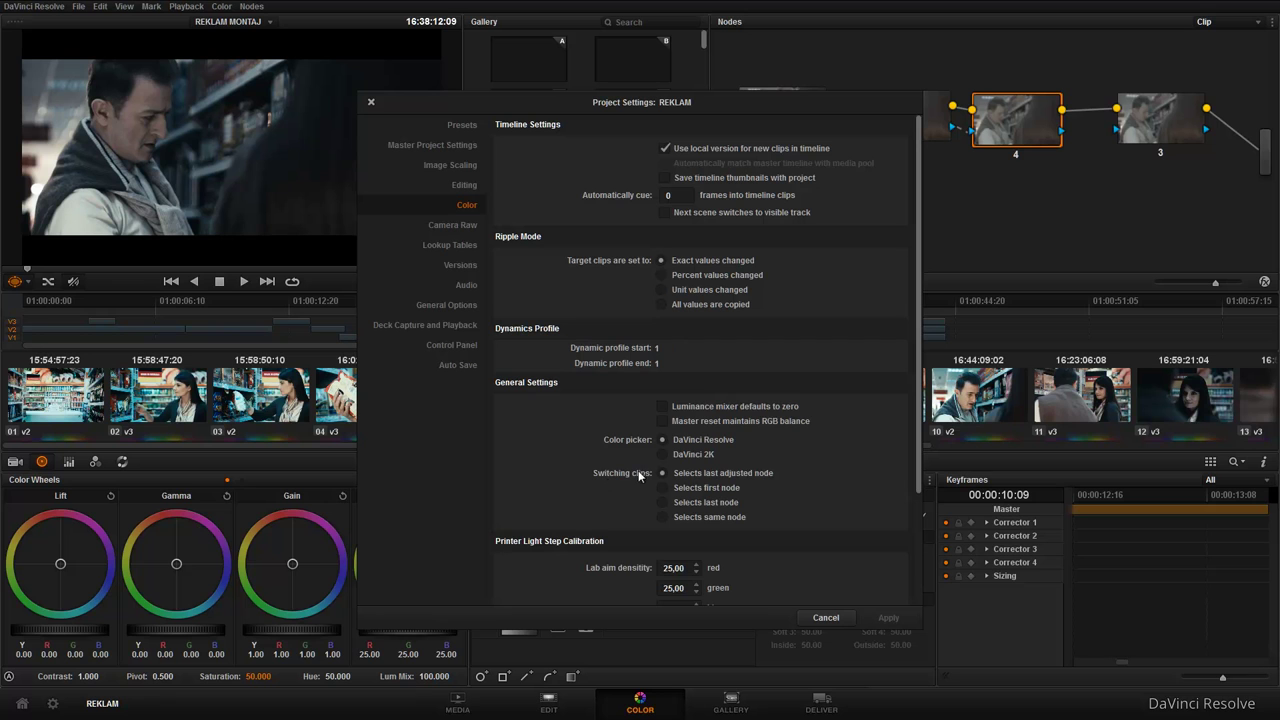
scroll(917, 444, down, 2)
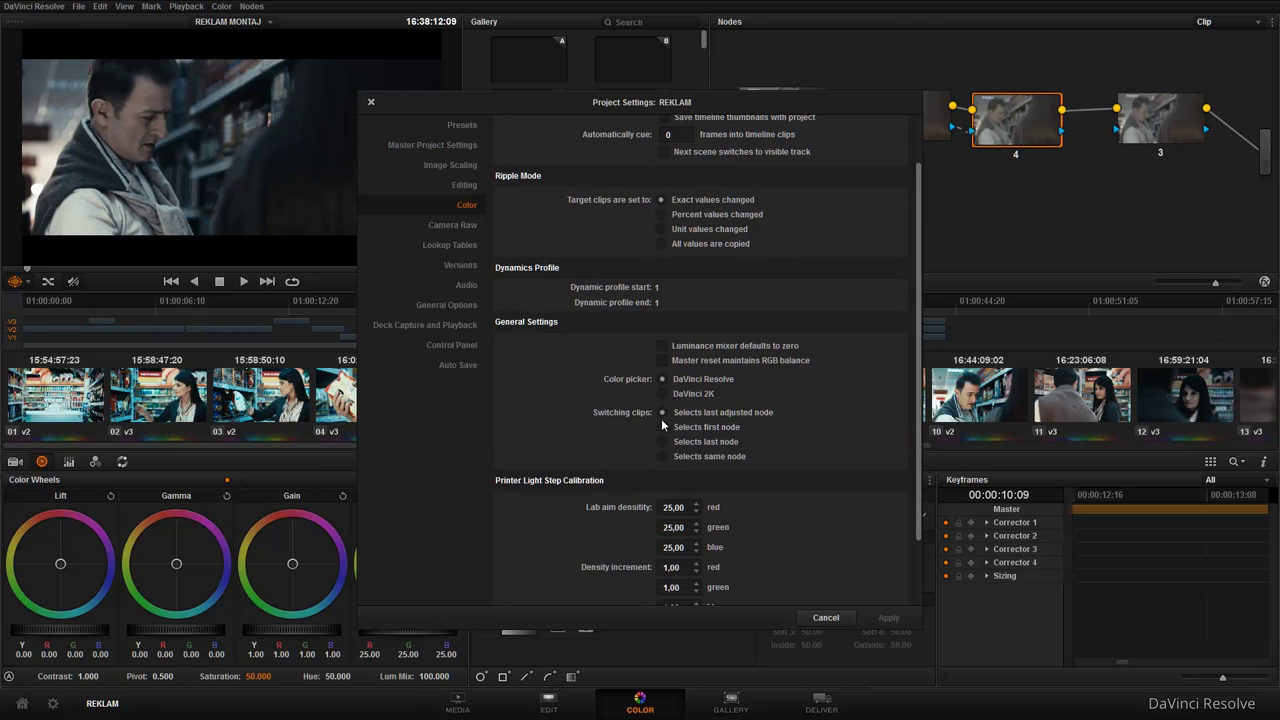
Close the settings, switch to clip 09, and add serial nodes after node 1 with Alt+S
click(826, 617)
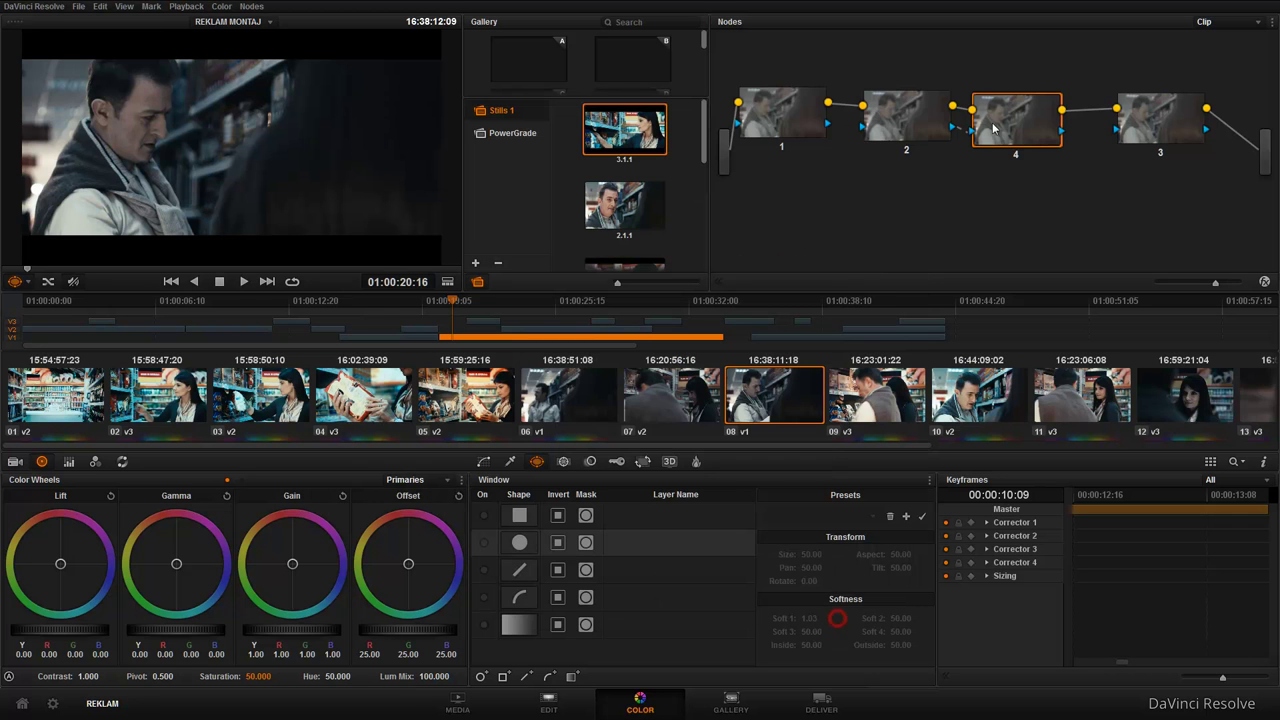
click(882, 413)
drag(941, 167, 935, 183)
right_click(885, 169)
click(915, 295)
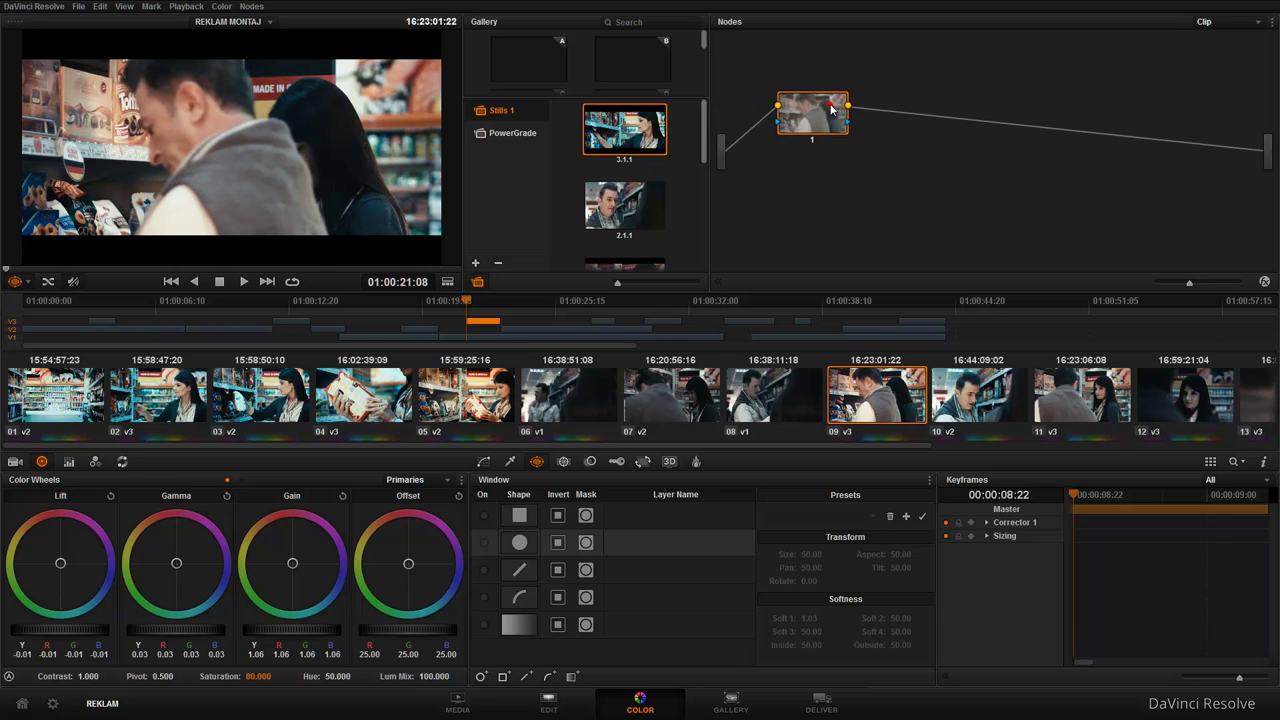
key(alt+s)
key(alt+s)
key(alt+s)
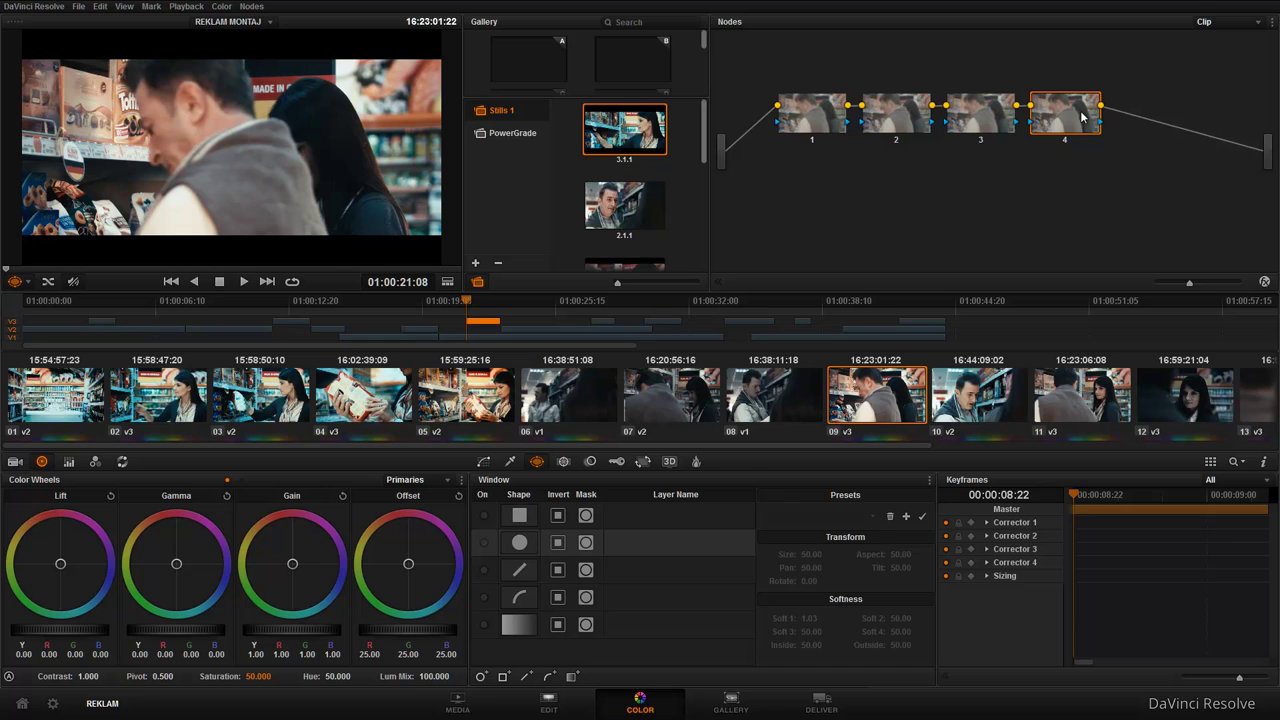
Compare clips 08 and 09, ending on clip 08, then open Project Settings
click(778, 401)
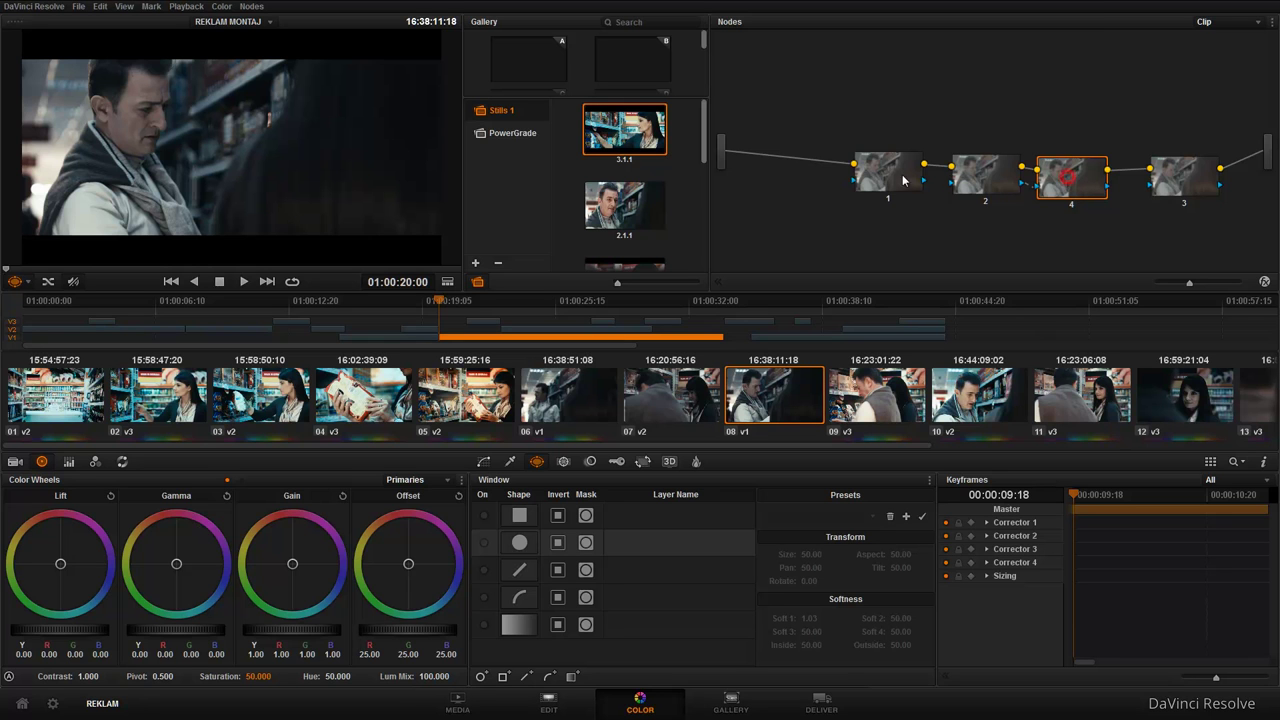
click(890, 410)
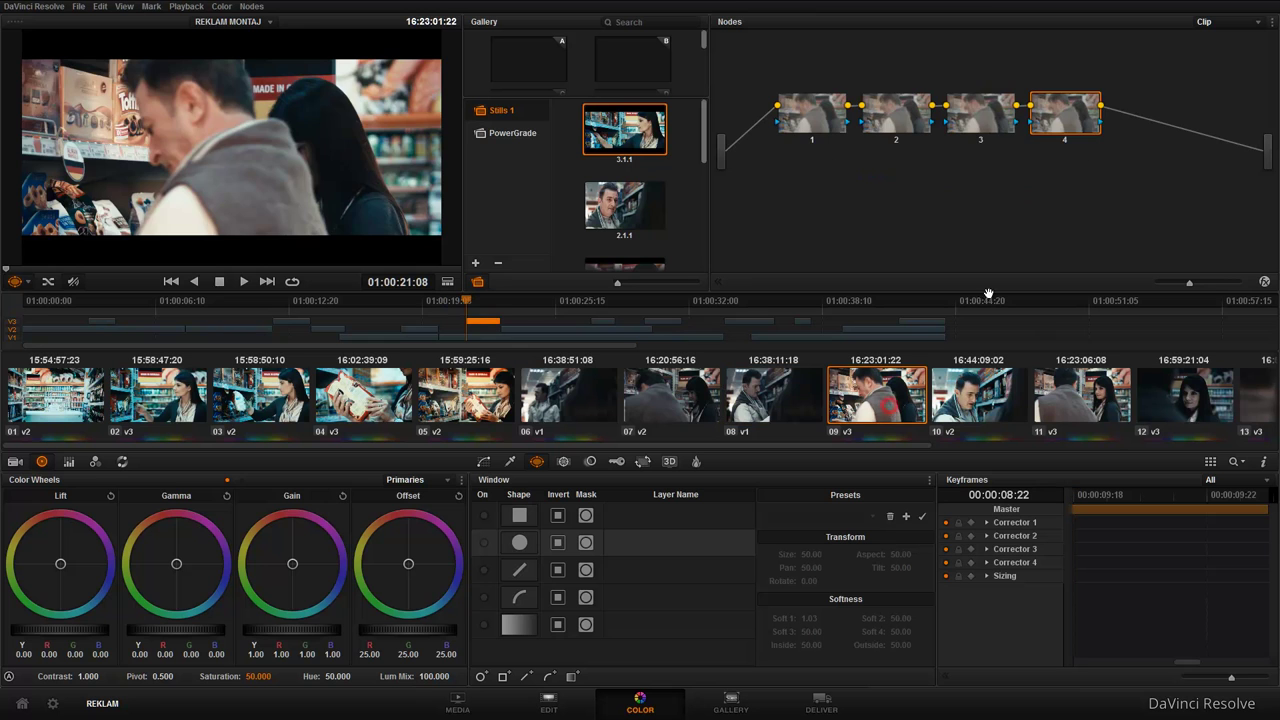
click(786, 401)
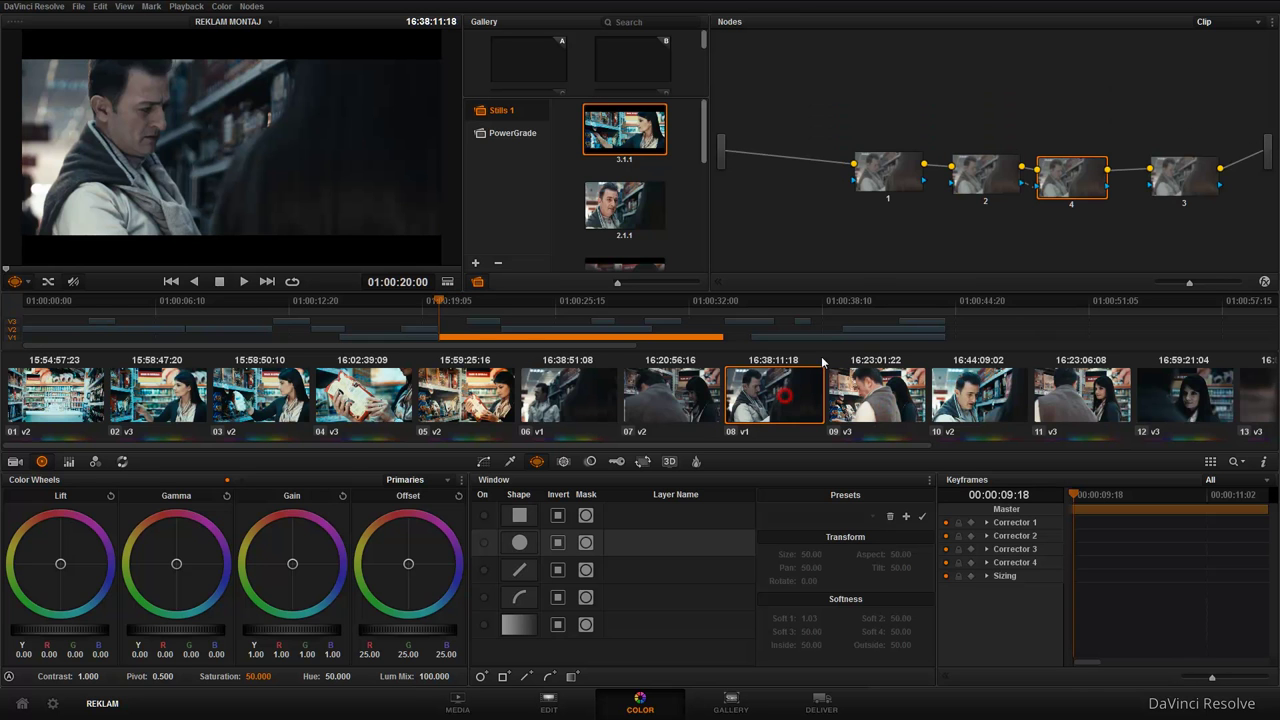
click(53, 704)
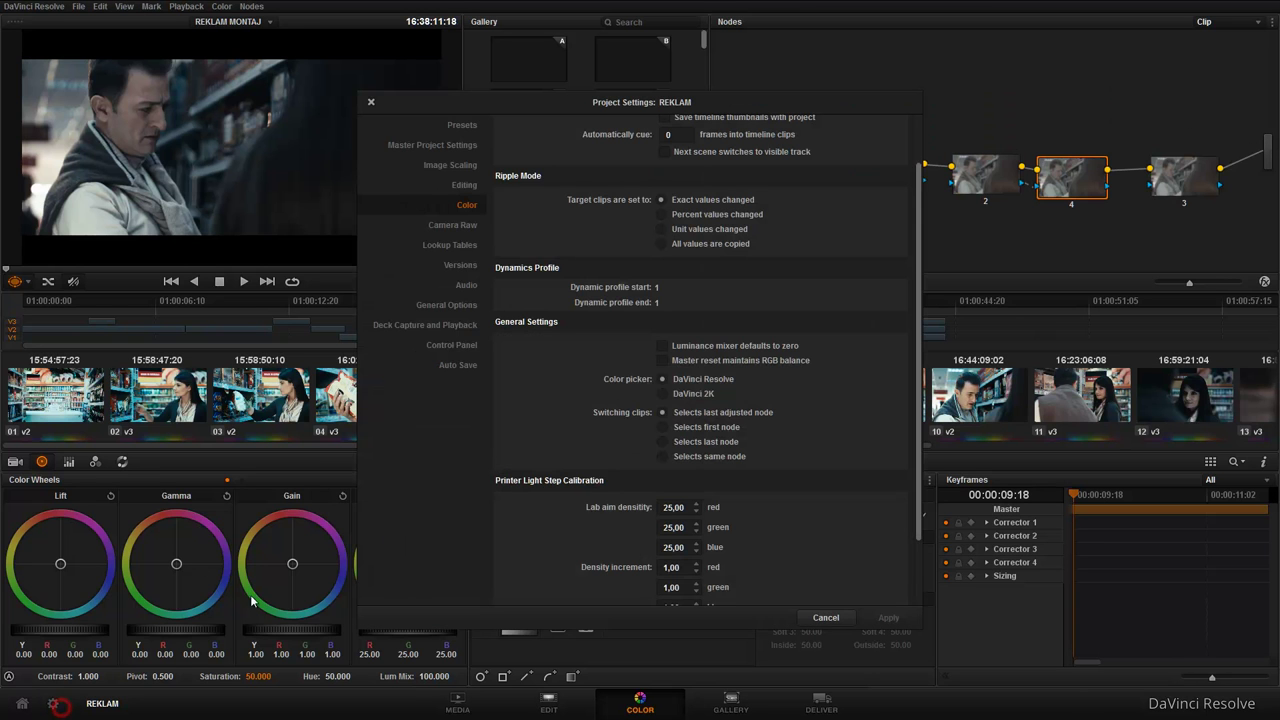
Set Switching clips to Selects first node, apply it, and close Project Settings
click(662, 427)
click(888, 618)
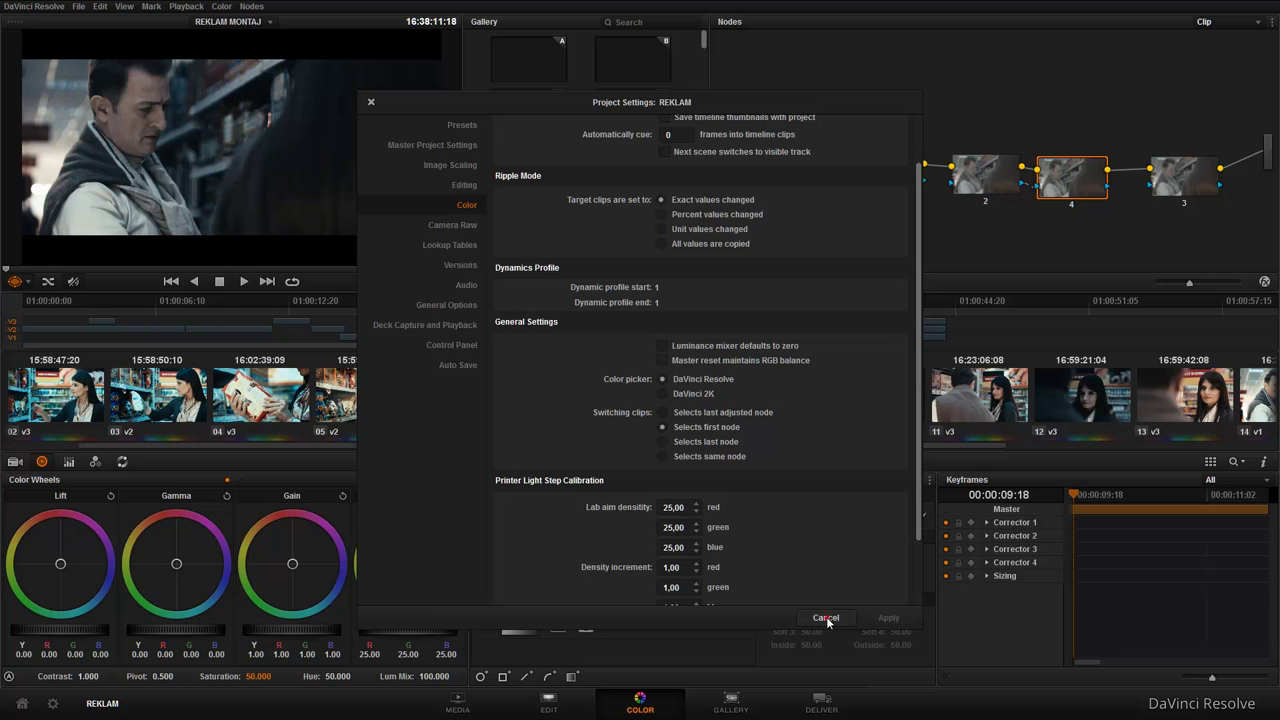
click(827, 618)
Browse clips 09, 08, 07 and 10 to compare node trees, ending on clip 09
click(778, 414)
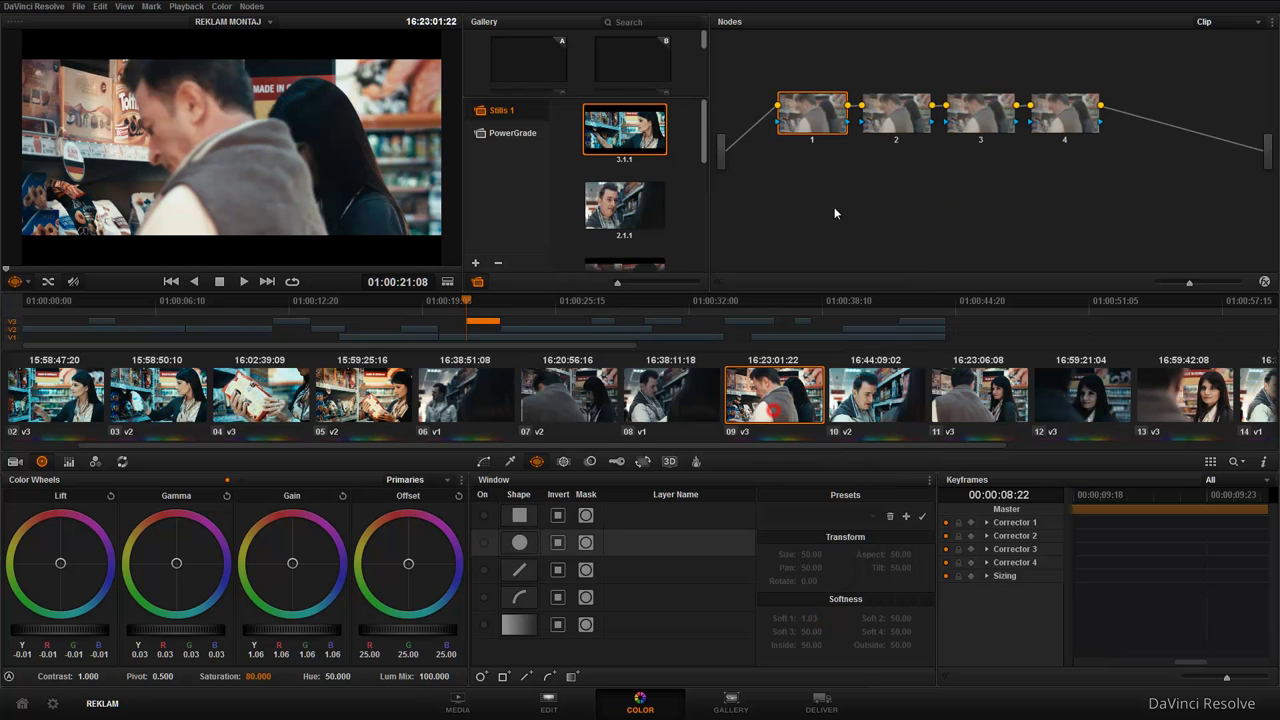
key(Up)
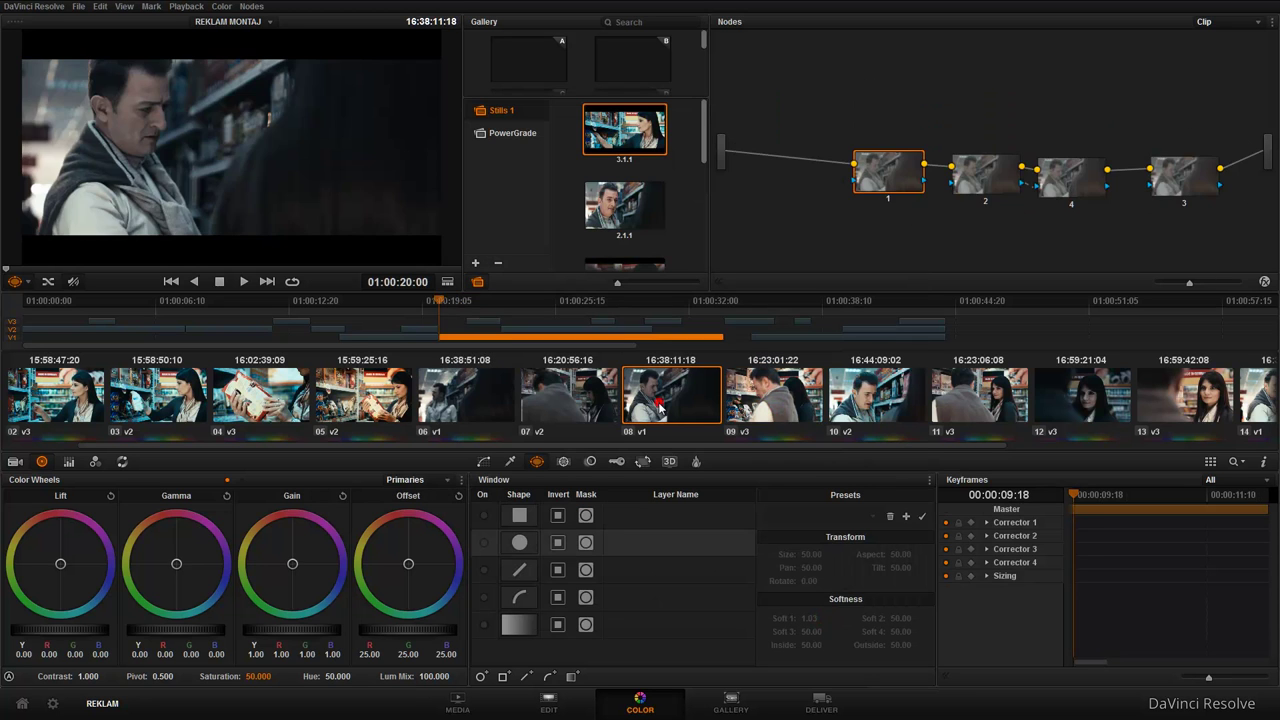
click(585, 394)
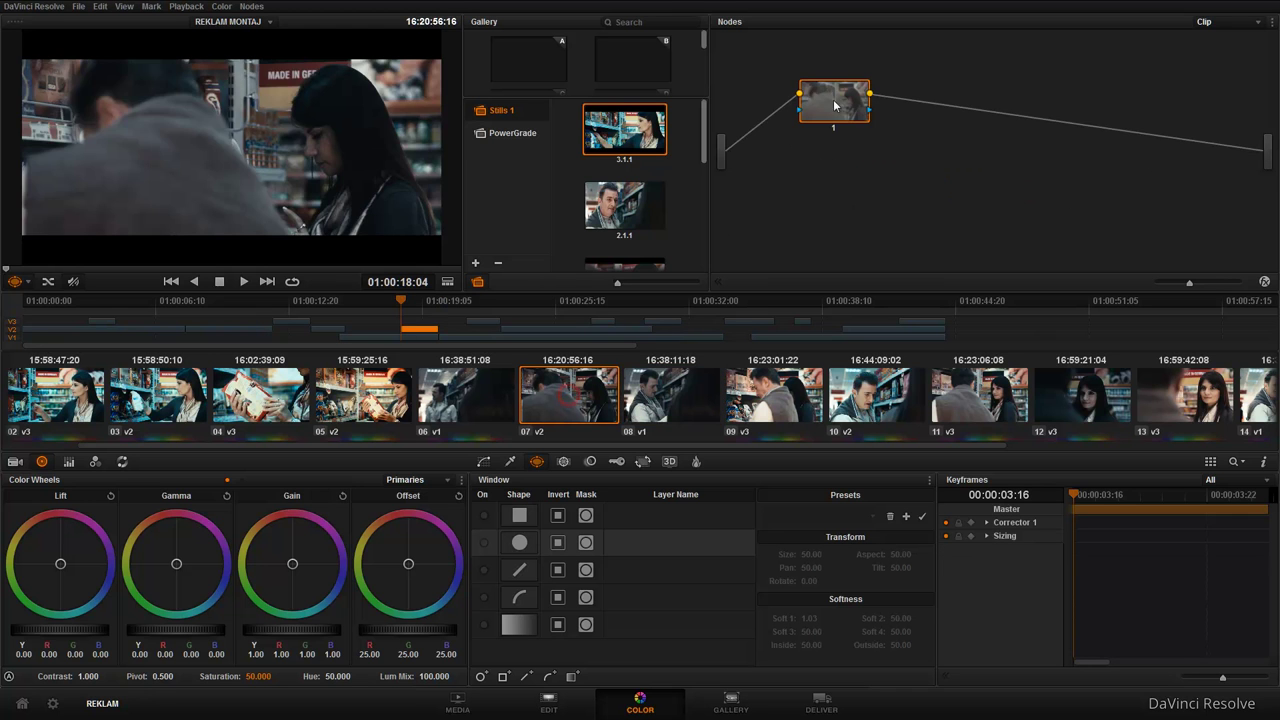
click(879, 410)
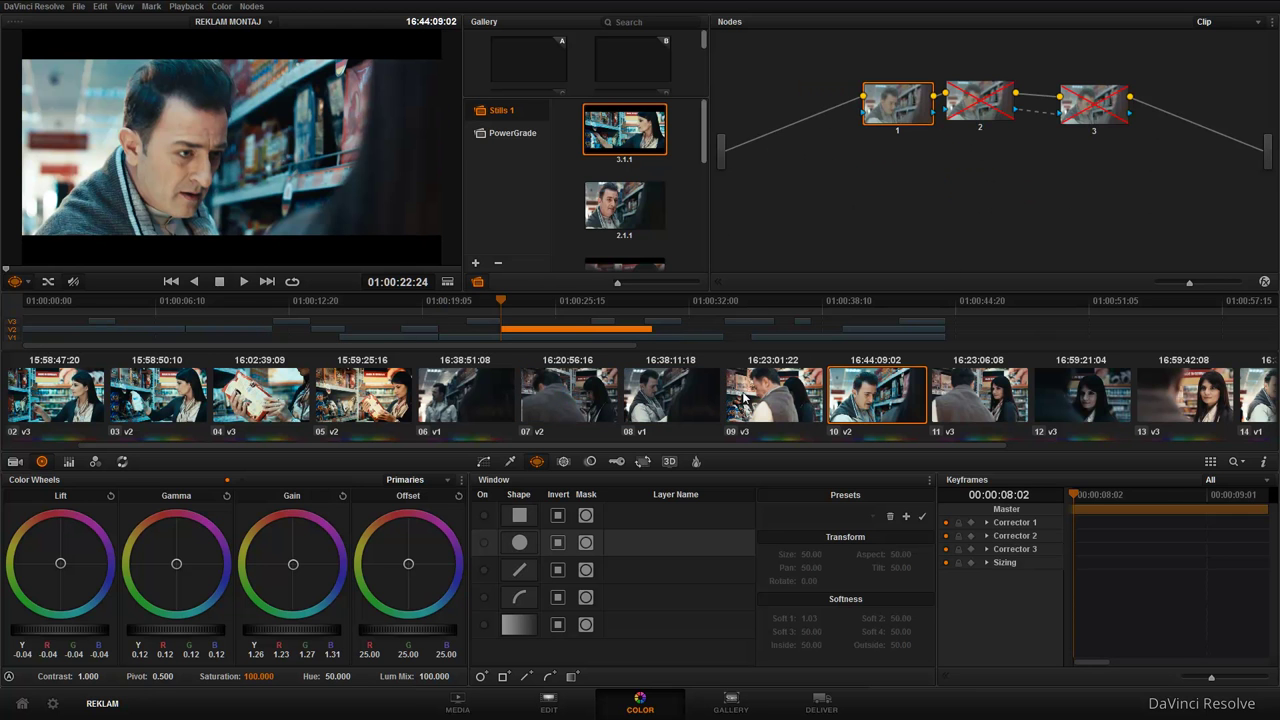
click(770, 405)
click(689, 397)
click(770, 400)
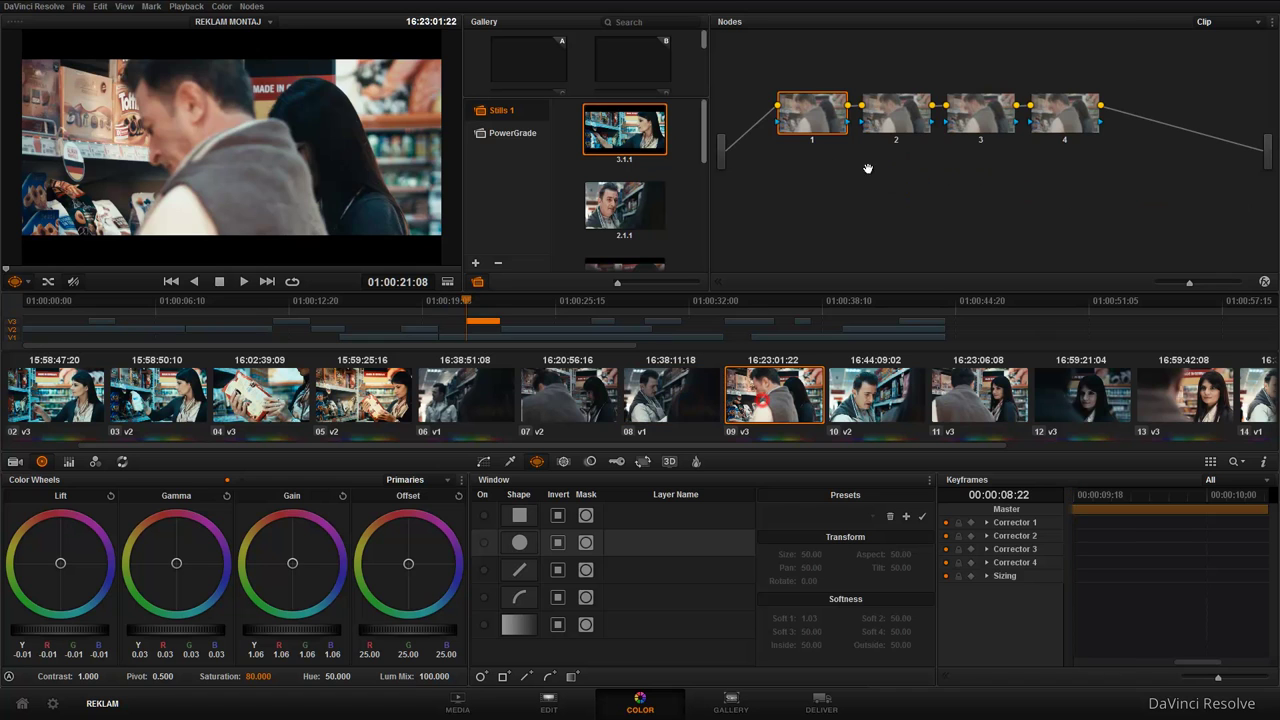
Set Switching clips to Selects last node in Project Settings > Color and apply
click(53, 703)
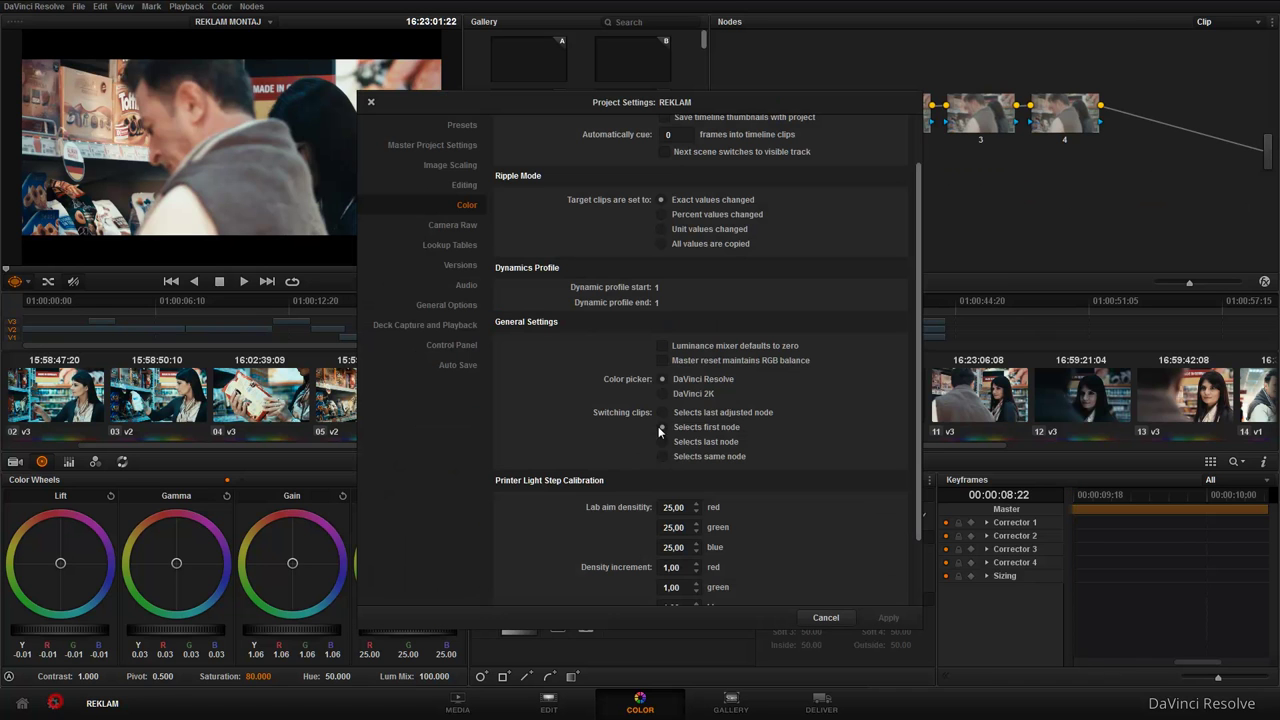
click(663, 441)
click(889, 618)
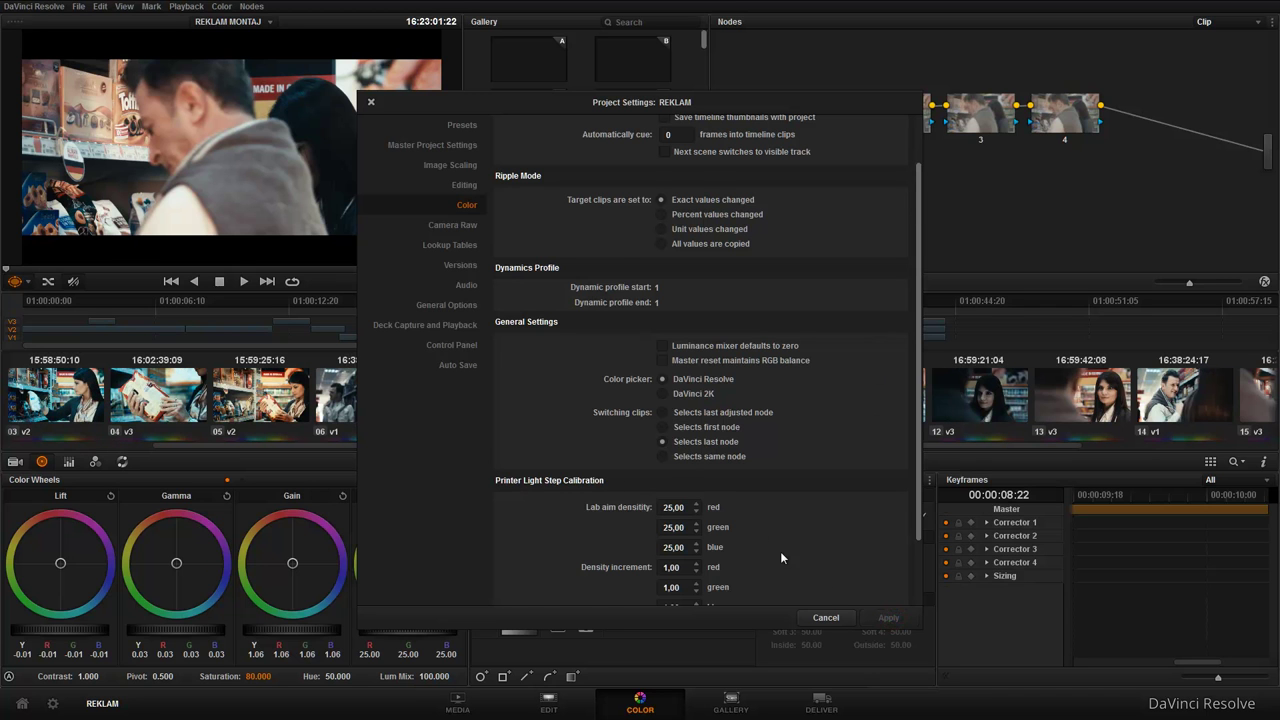
click(826, 618)
Browse clips 10, 09 and 08, then rearrange clip 08's nodes 3 and 4
click(792, 392)
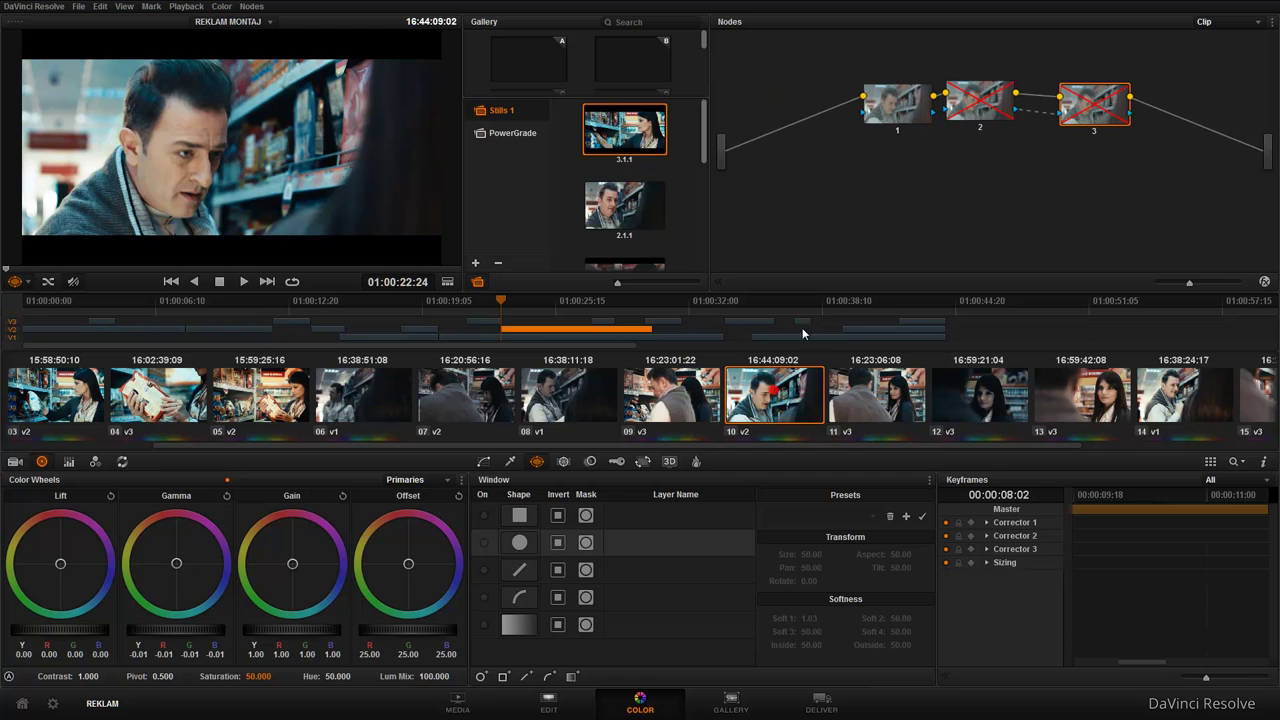
click(686, 391)
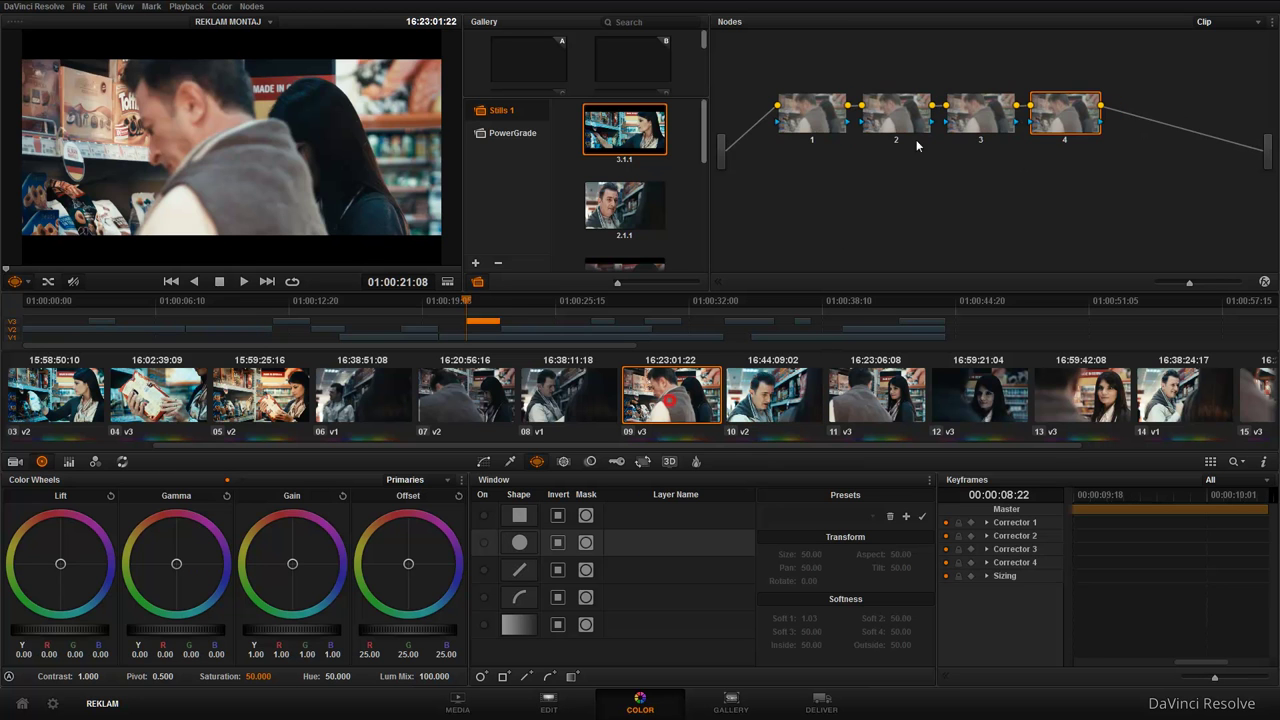
key(Up)
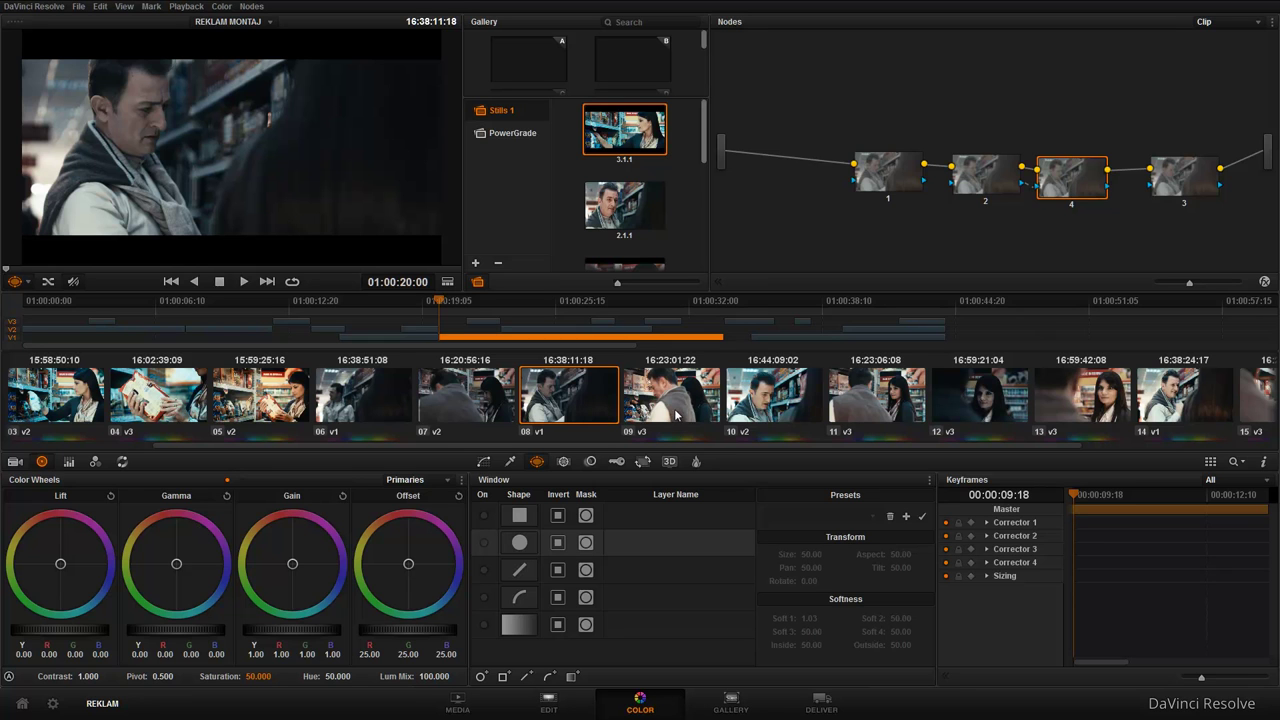
drag(1062, 190, 1106, 226)
mouse_move(1171, 194)
mouse_down()
mouse_move(1167, 174)
mouse_move(1128, 192)
mouse_up()
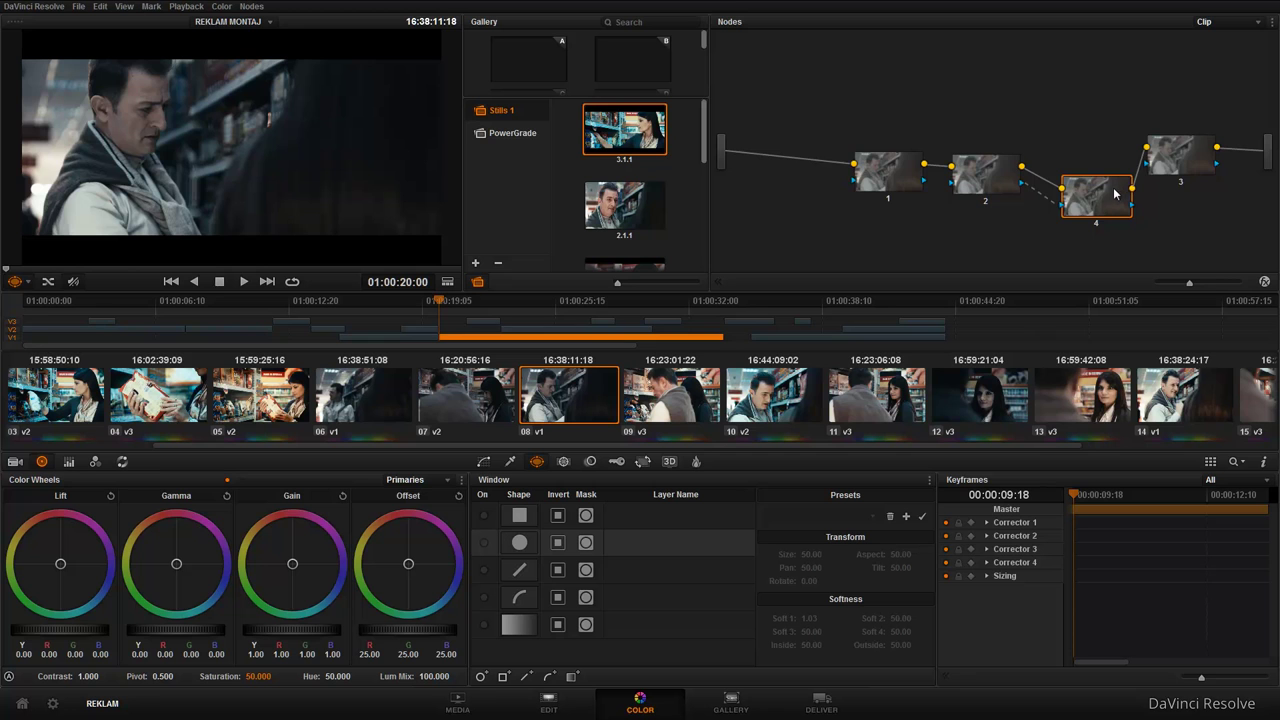
View clips 11, 06 and 13, ending on clip 12's five-node tree
click(892, 418)
click(379, 395)
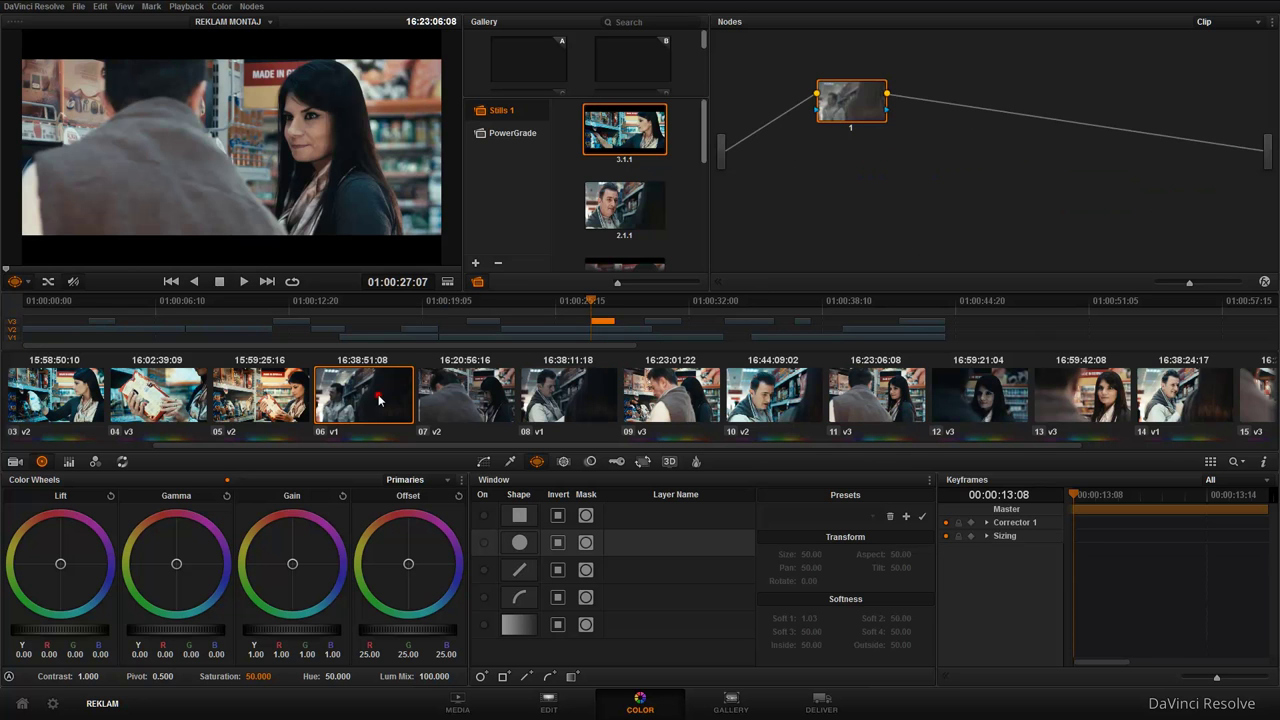
click(1078, 405)
click(1015, 402)
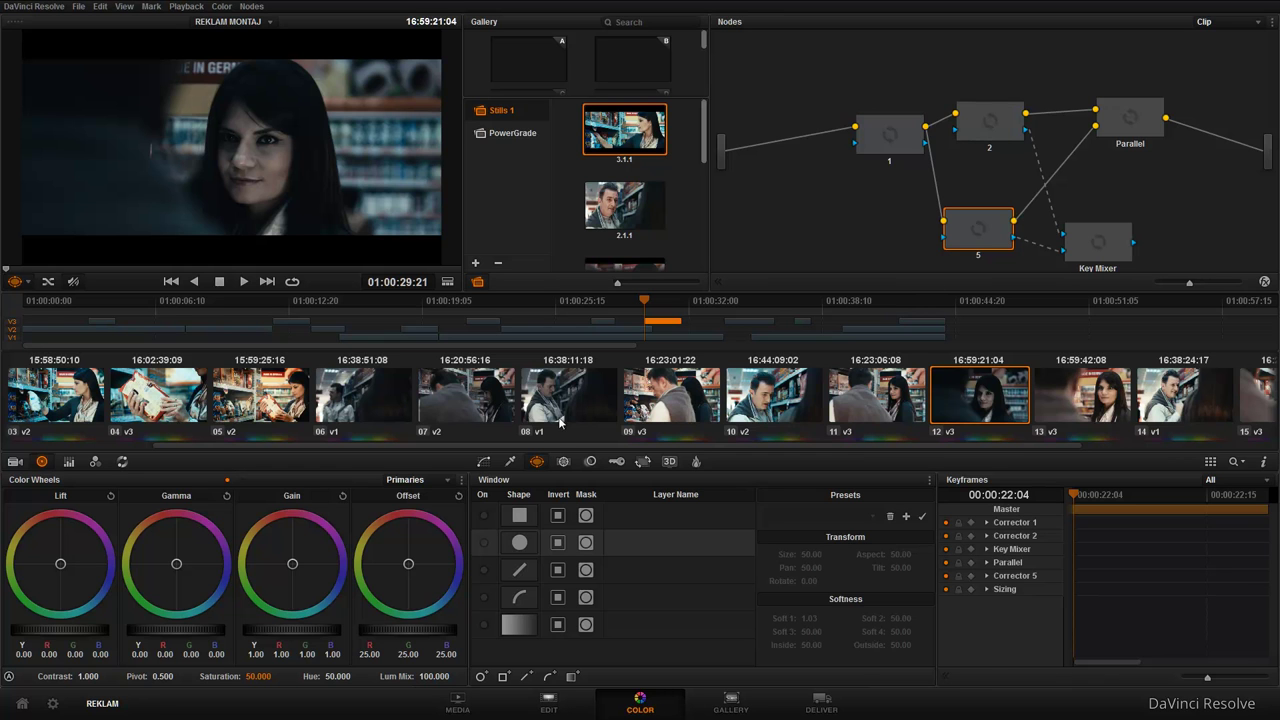
Set Switching clips to Selects same node, apply, and close Project Settings
click(53, 703)
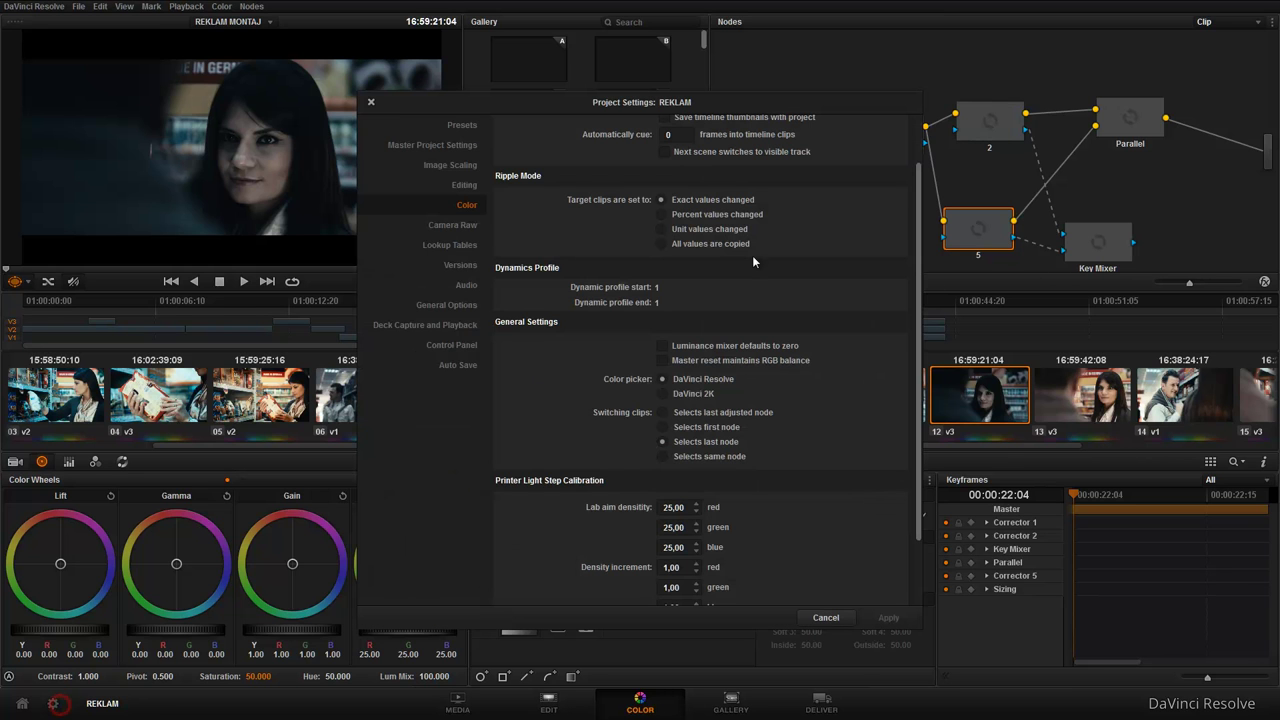
click(666, 456)
click(888, 617)
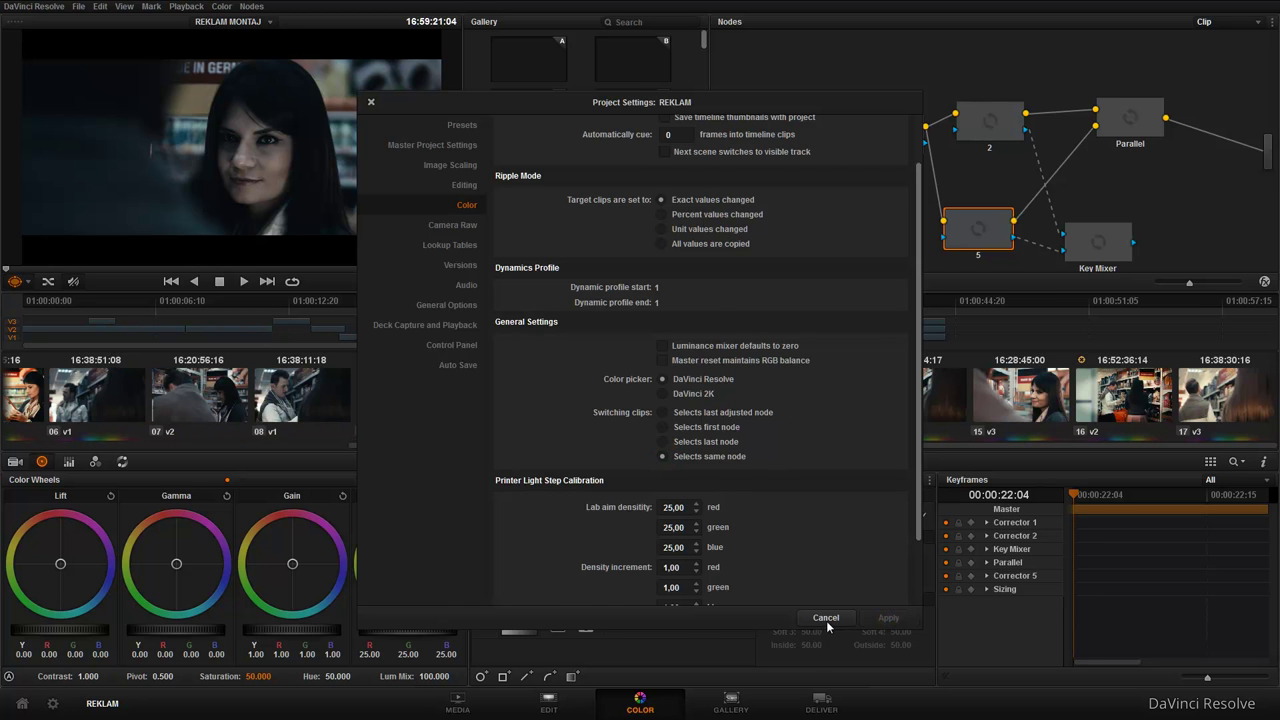
click(826, 617)
Select node 2 on clip 10, then check the selection on clips 11 and 09
key(Up)
key(Up)
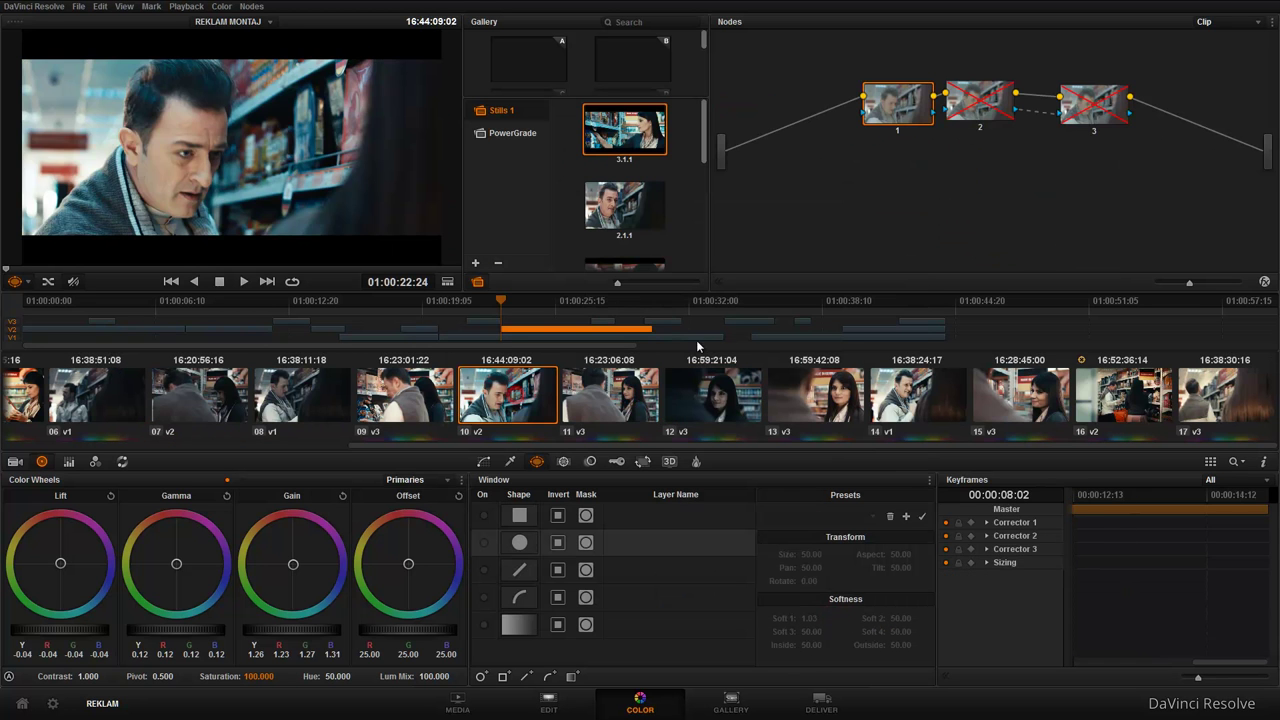
click(985, 106)
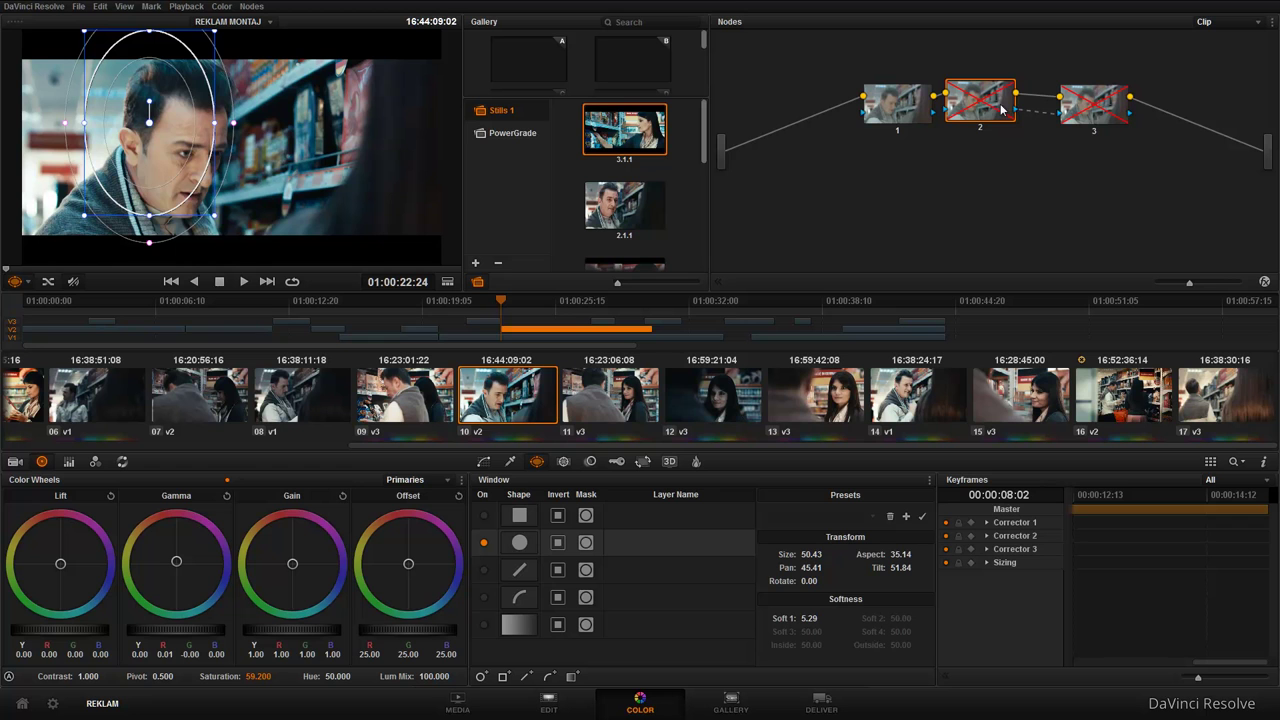
click(615, 405)
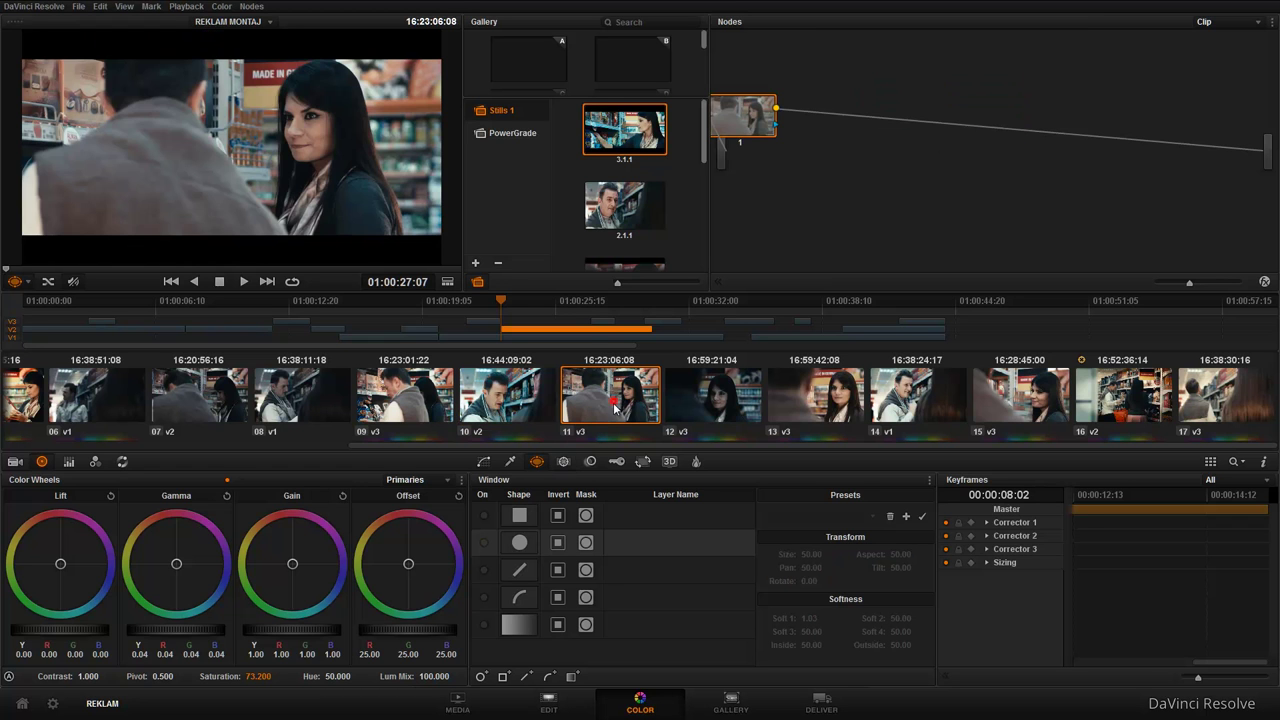
click(427, 399)
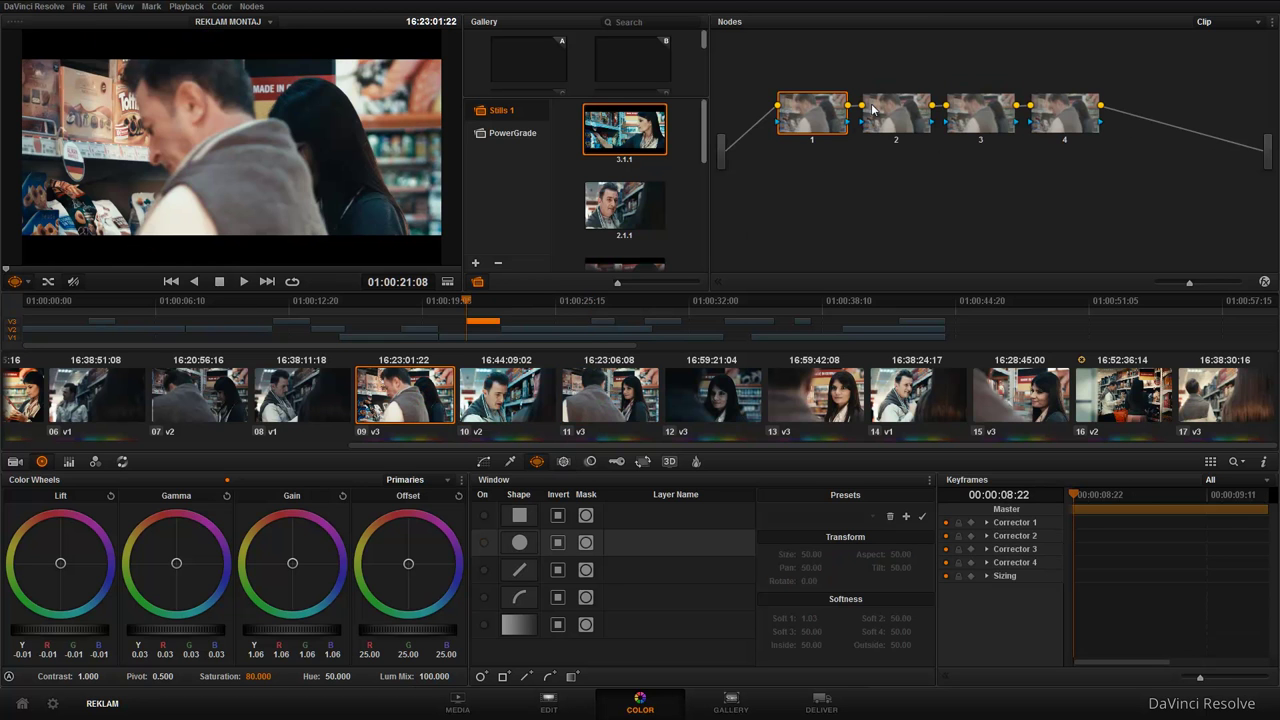
Step through clips 09, 08, 09, 10 and back to 09, then reopen Project Settings
click(54, 703)
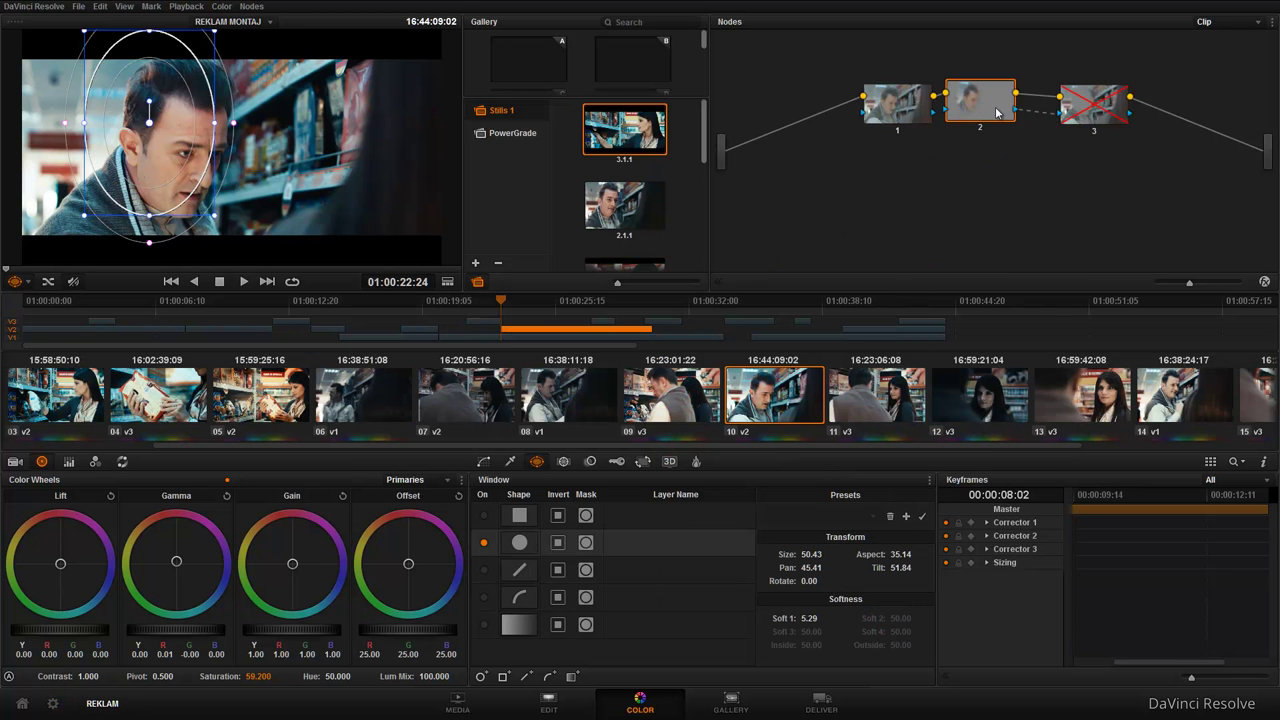
click(674, 410)
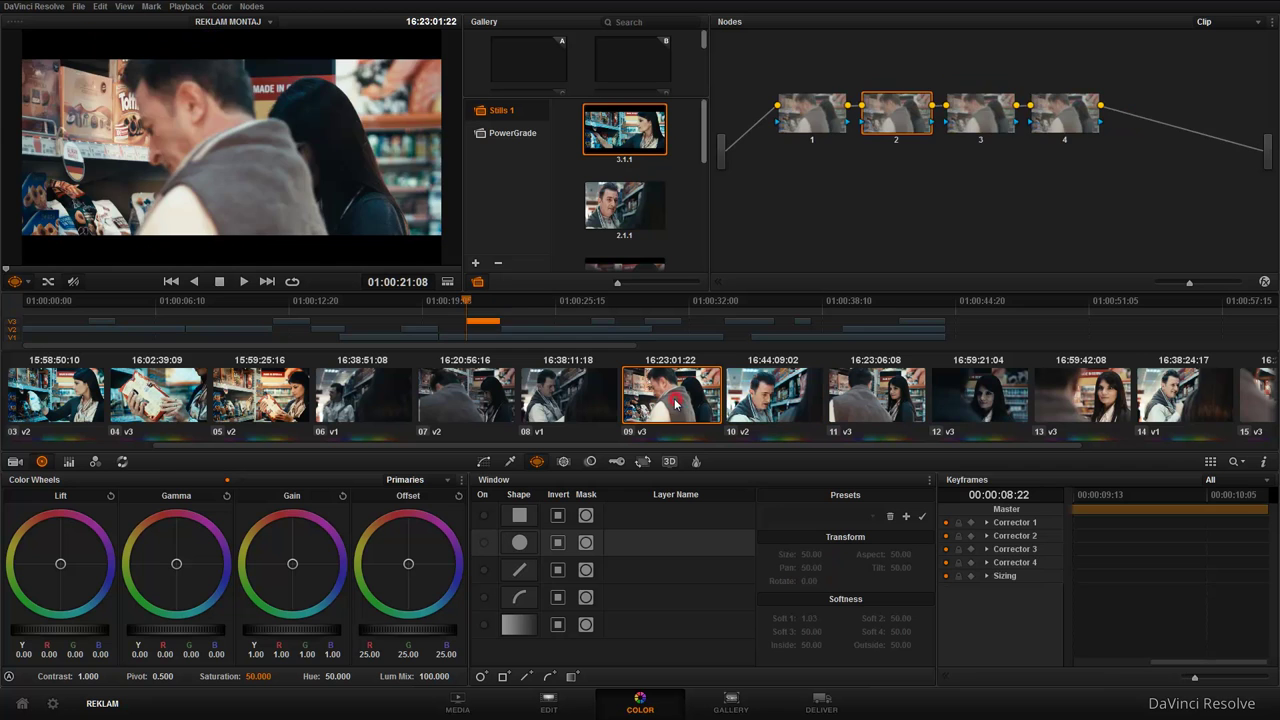
click(556, 398)
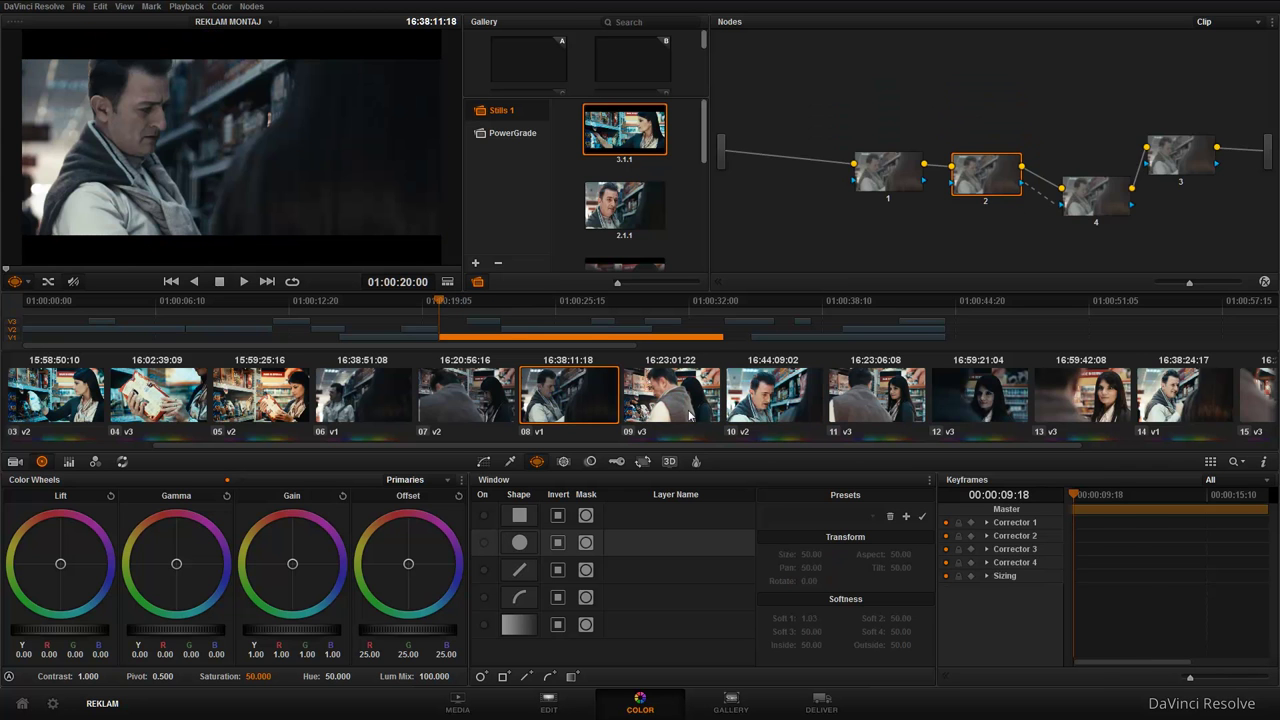
click(691, 414)
click(806, 380)
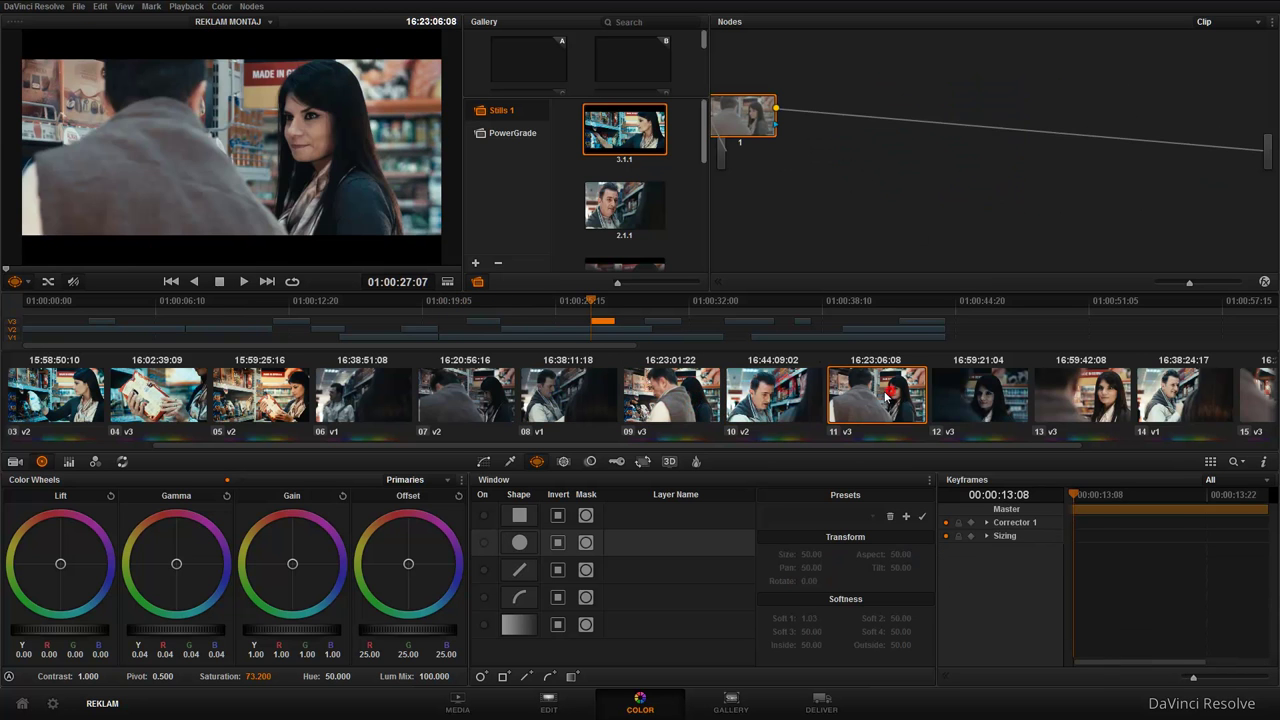
click(667, 415)
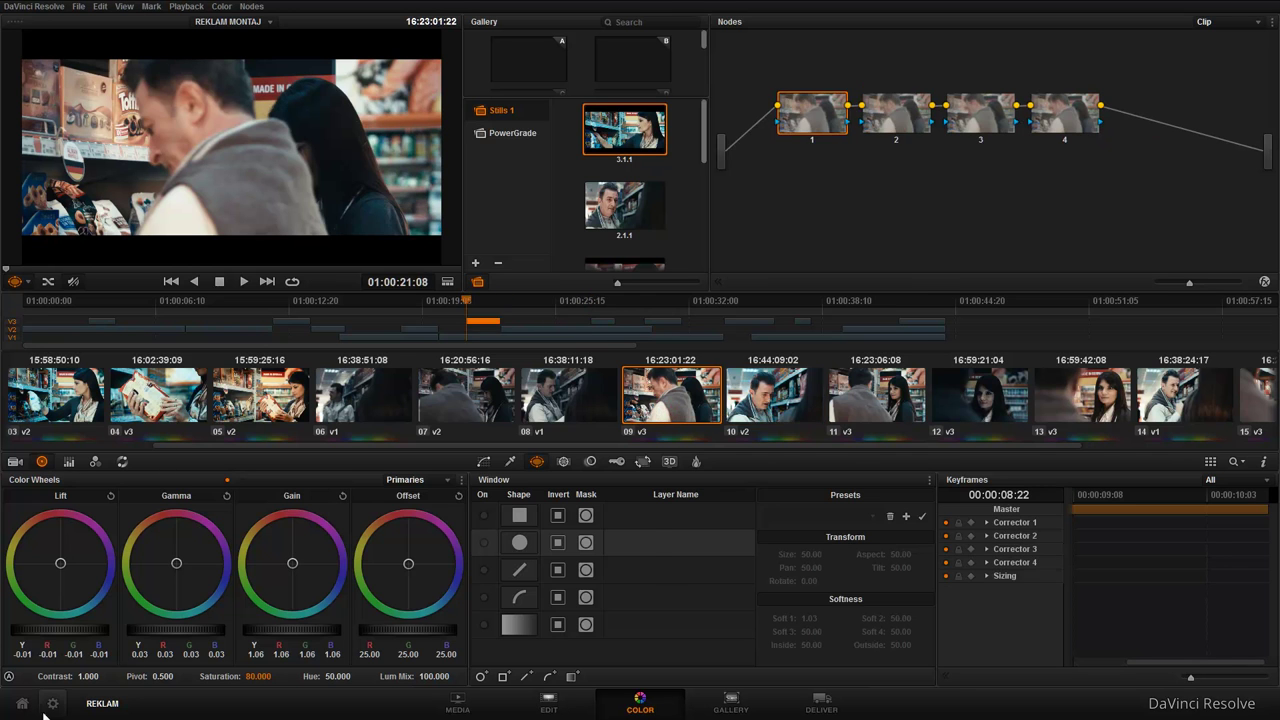
click(53, 703)
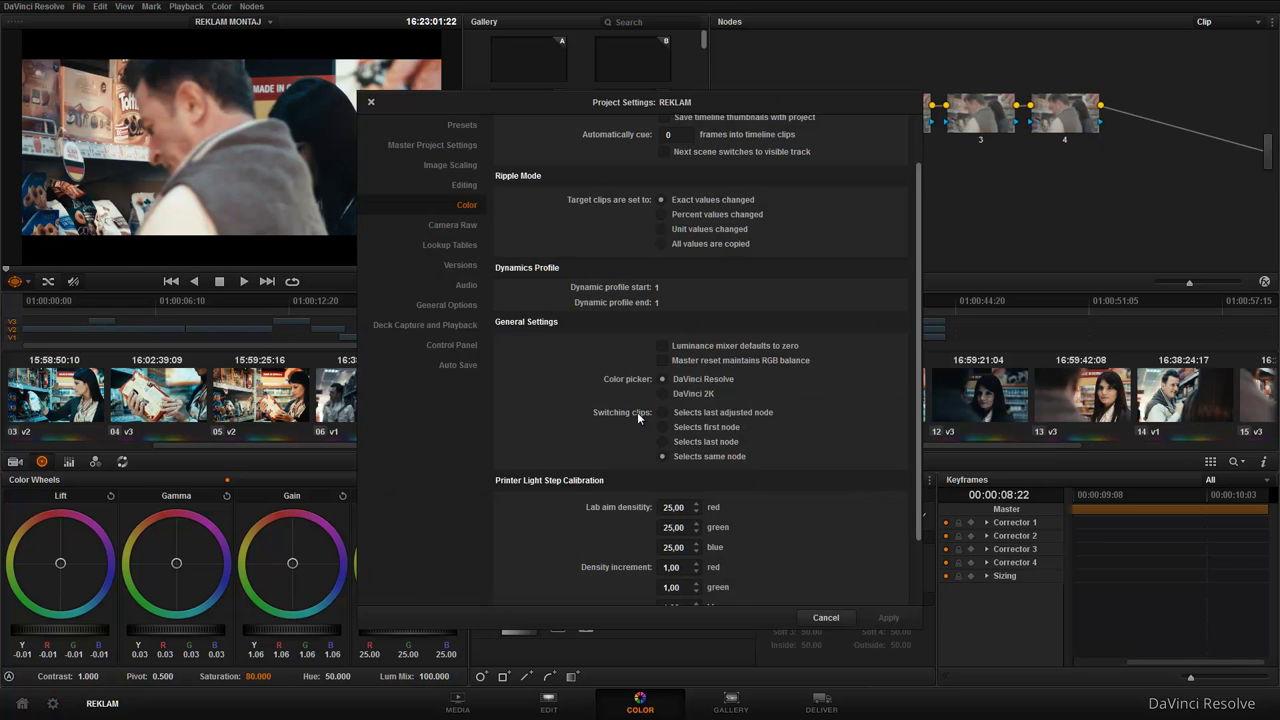
Choose Selects last adjusted node, close settings, and select node 4 in clip 09's tree
click(664, 412)
click(370, 101)
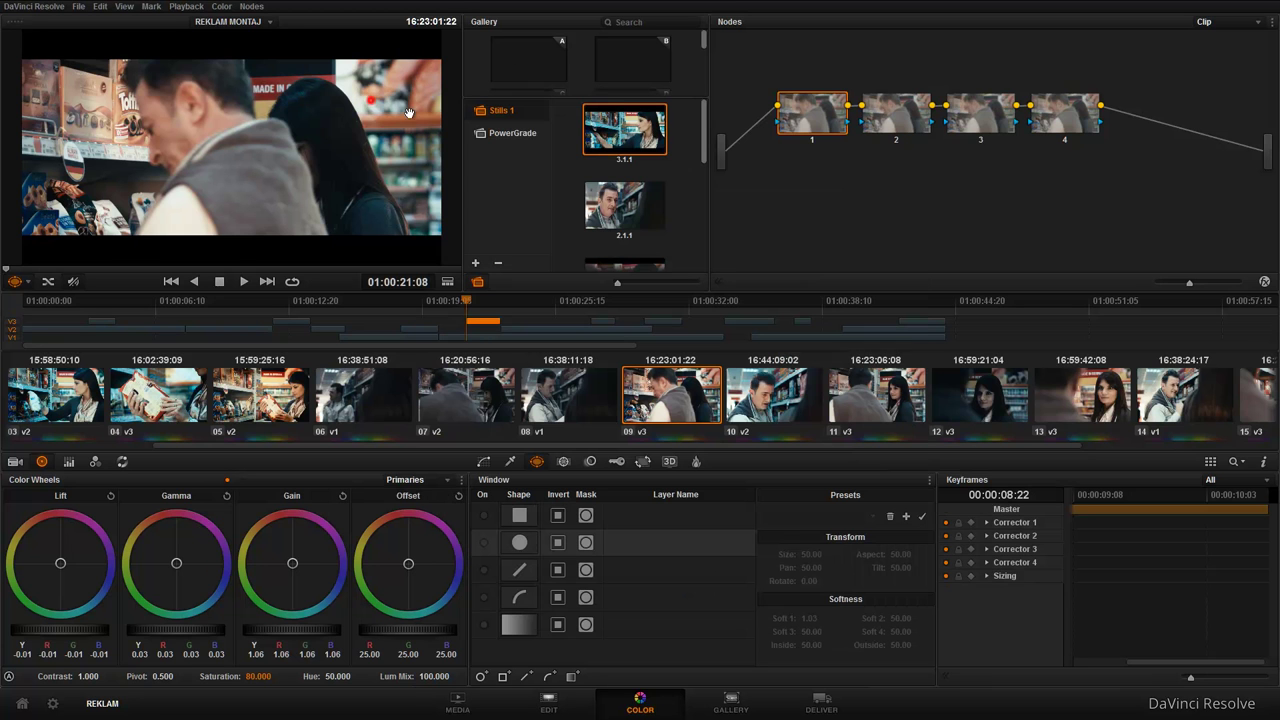
click(873, 110)
click(1057, 128)
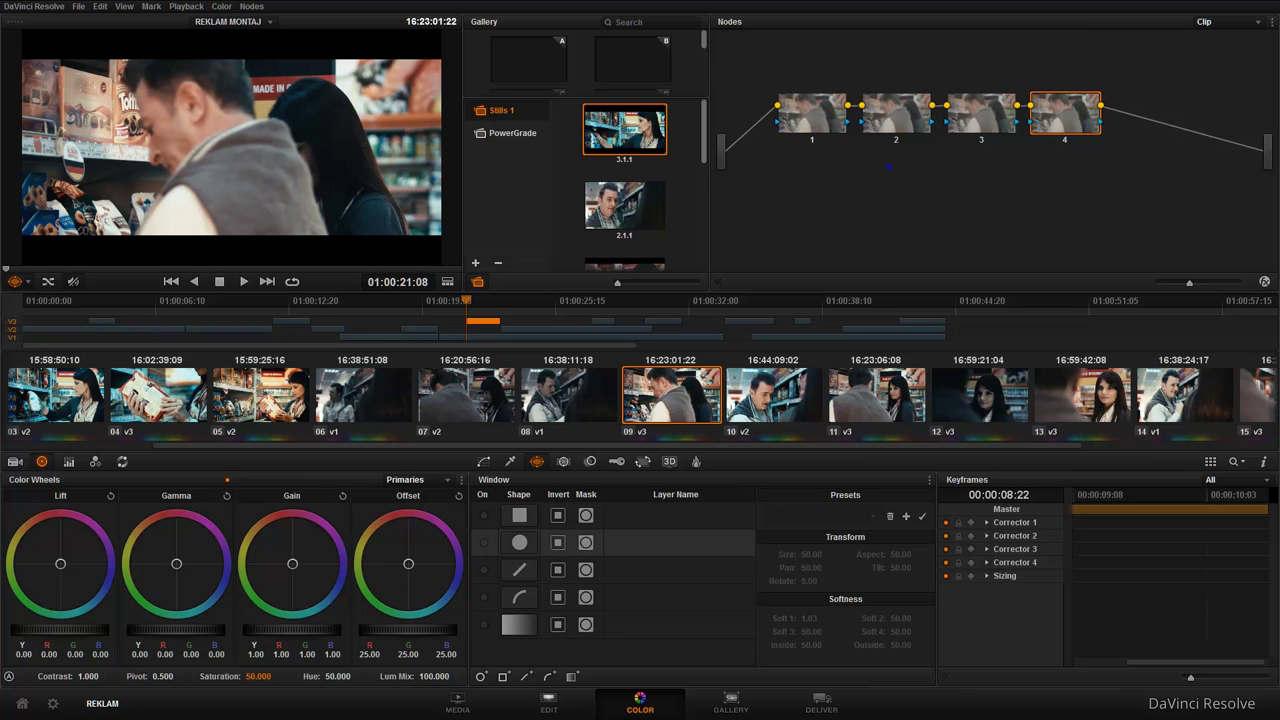
Add a Corrector, a Parallel and a Layer Mixer node to the node graph
right_click(866, 205)
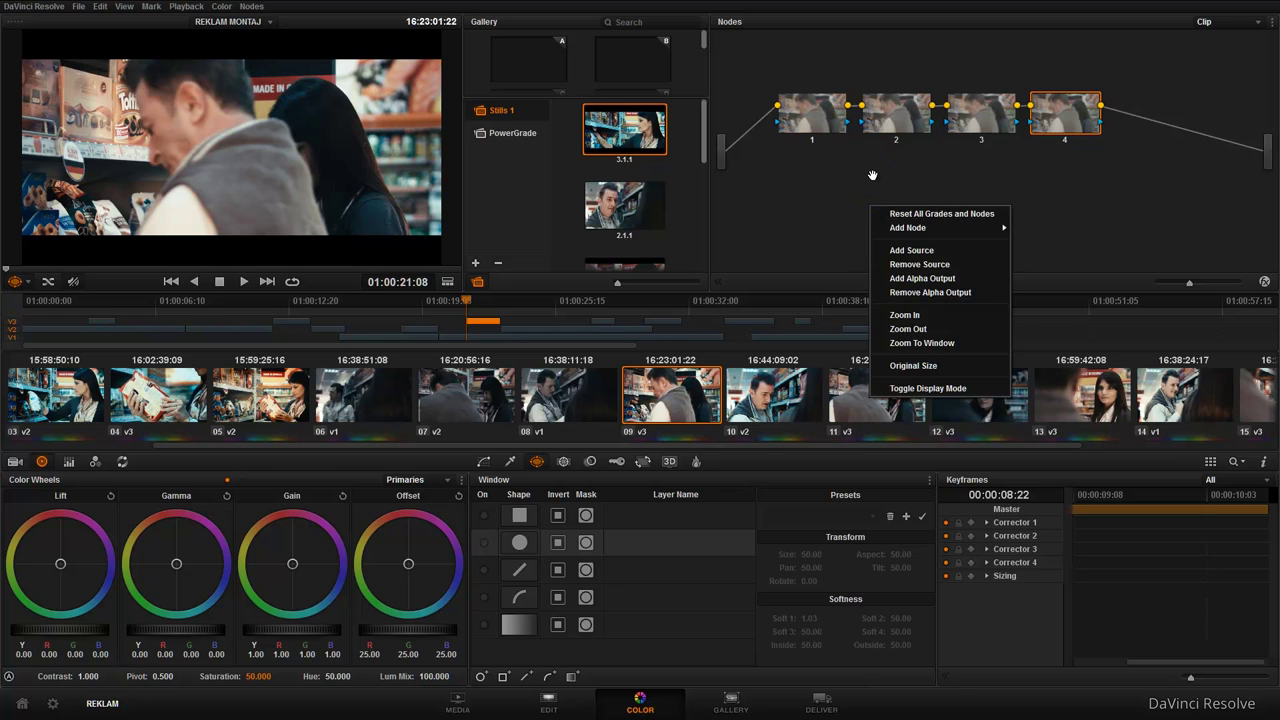
right_click(873, 176)
right_click(854, 178)
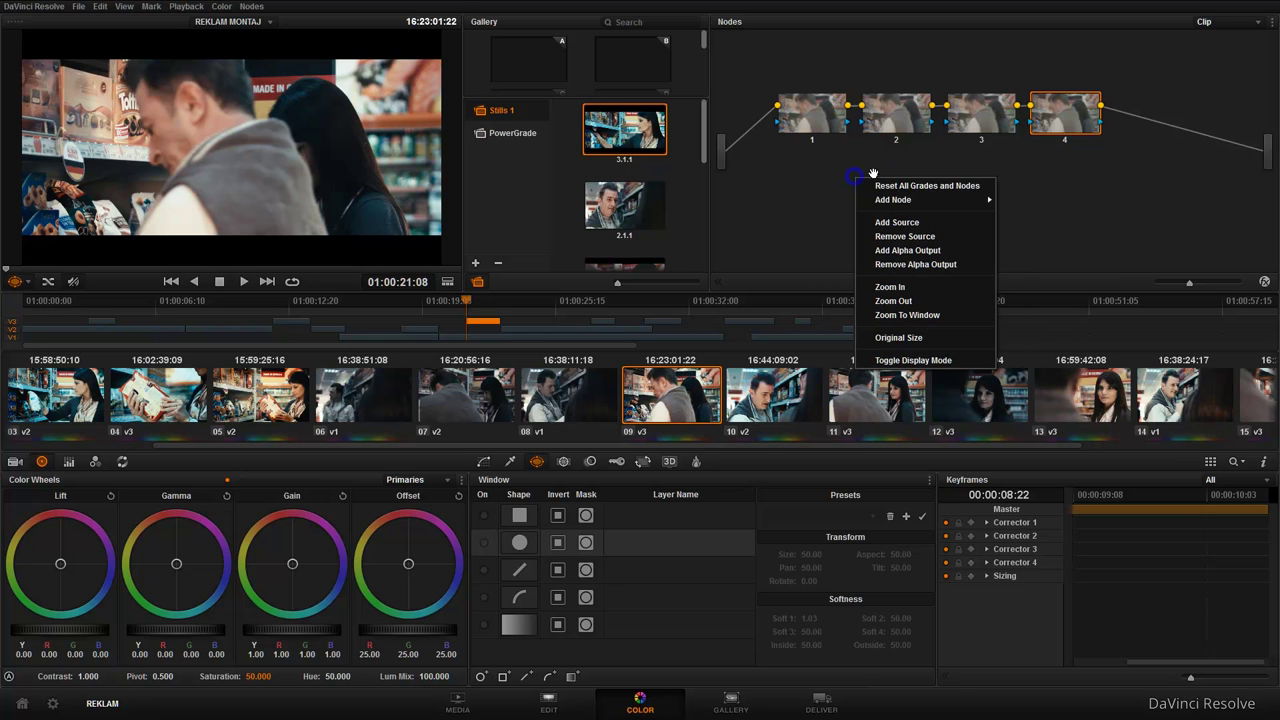
mouse_move(925, 203)
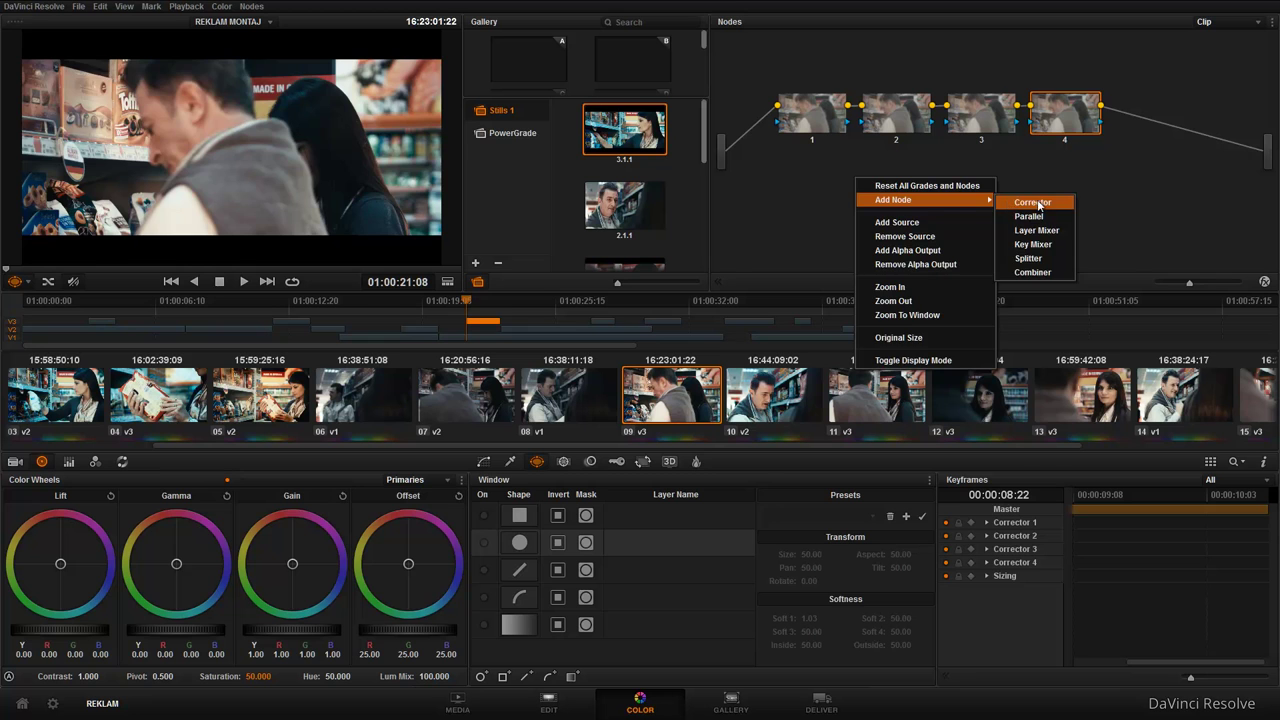
click(1038, 205)
right_click(957, 188)
mouse_move(1010, 208)
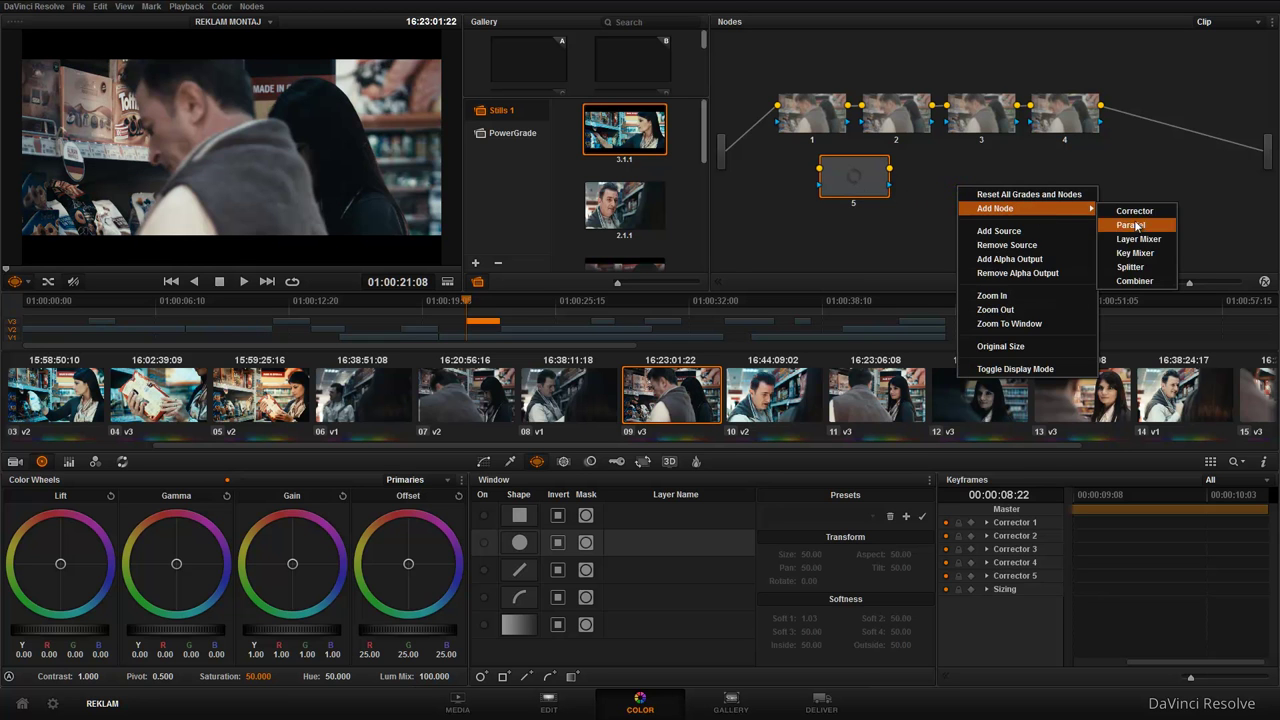
click(1136, 226)
right_click(1072, 197)
mouse_move(1128, 219)
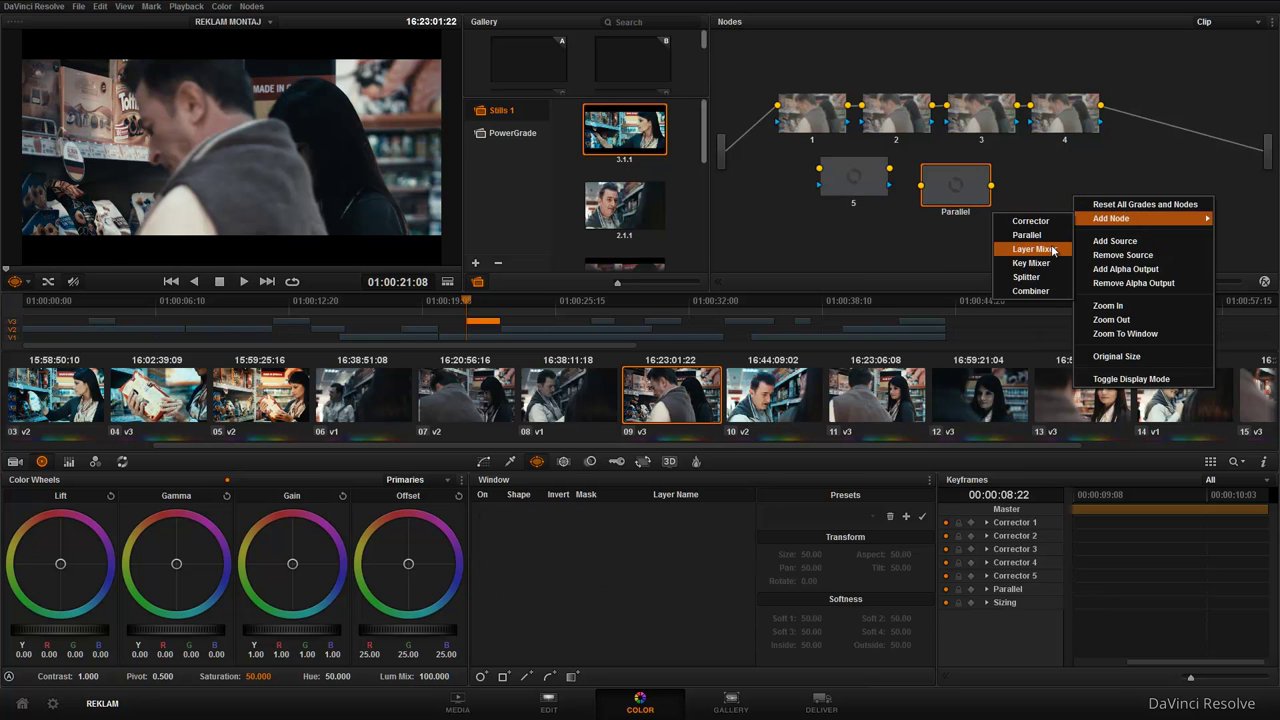
click(1052, 249)
Delete the Layer Mixer, Parallel and extra corrector nodes, leaving serial nodes 1, 2 and 3
right_click(1140, 189)
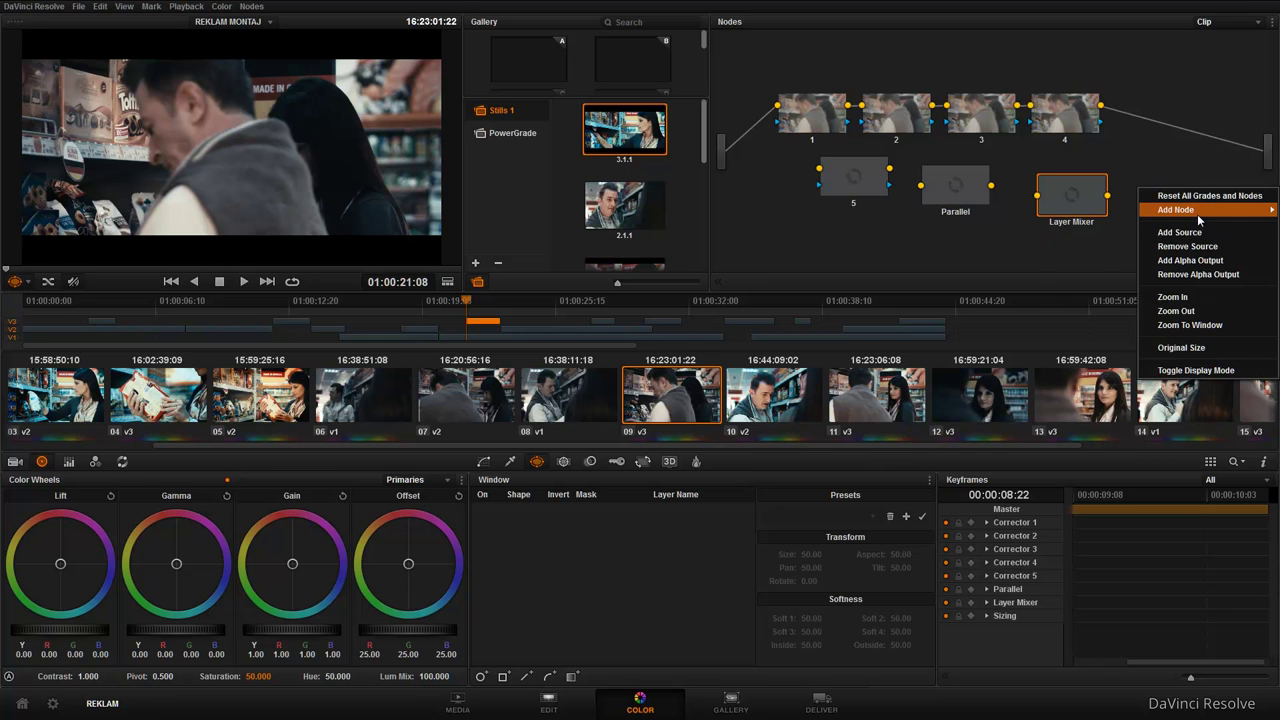
click(1077, 207)
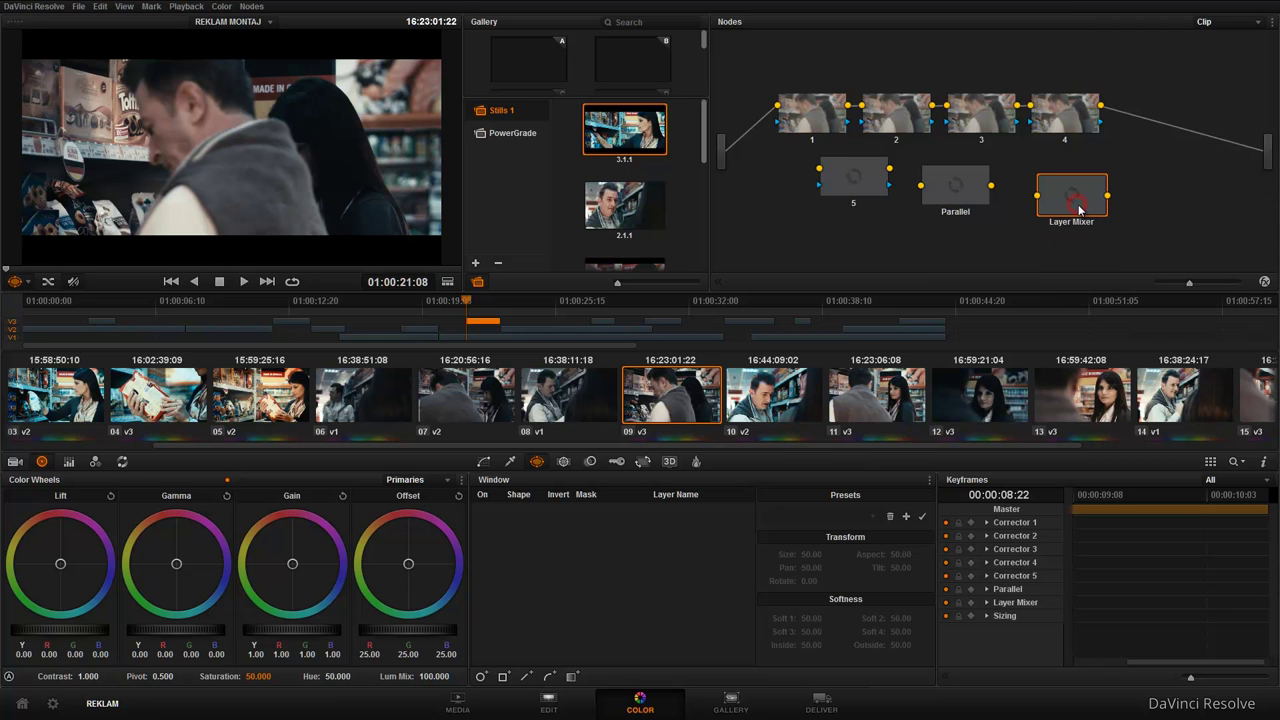
key(Delete)
key(Delete)
key(Delete)
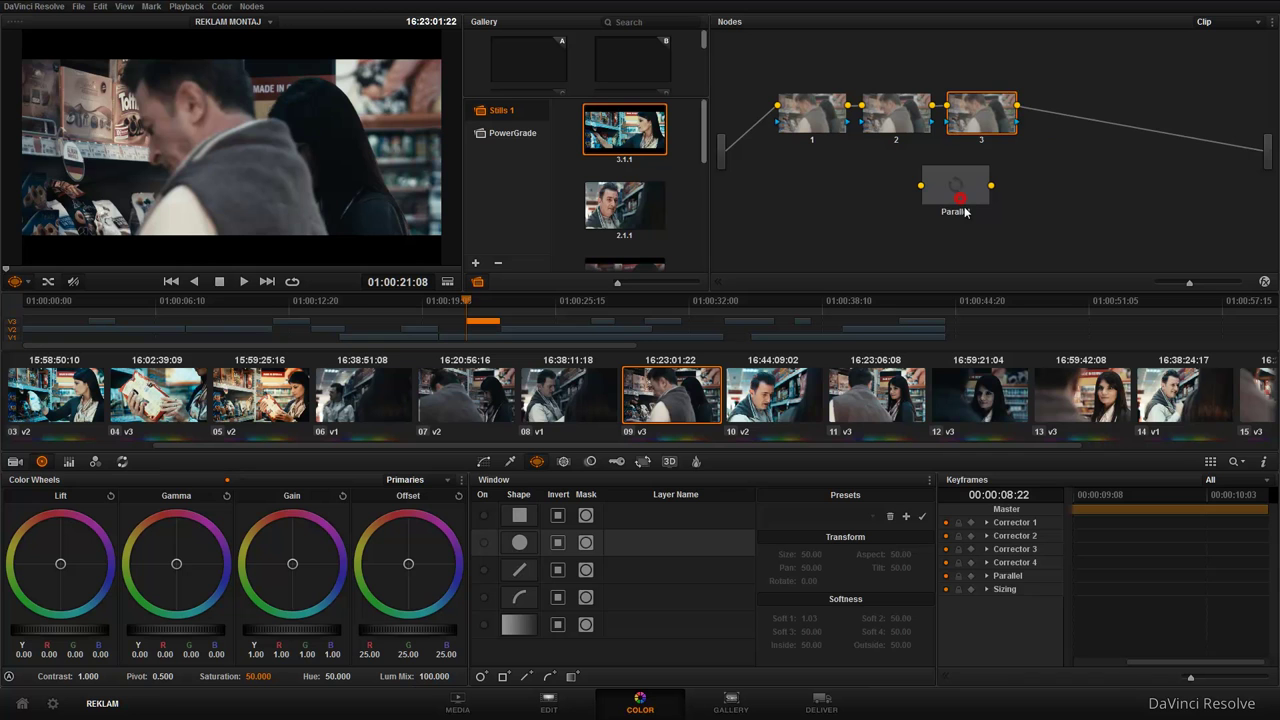
click(962, 200)
key(Delete)
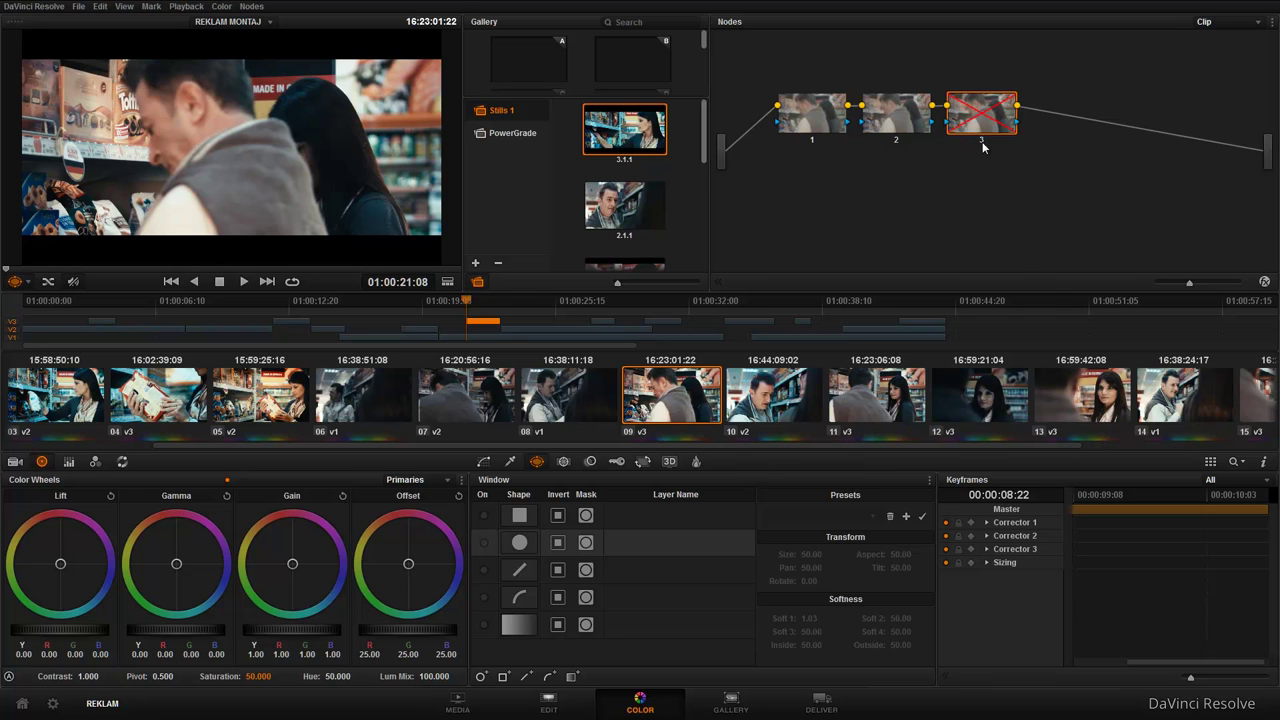
Label node 3 as 'MASKA'
right_click(980, 139)
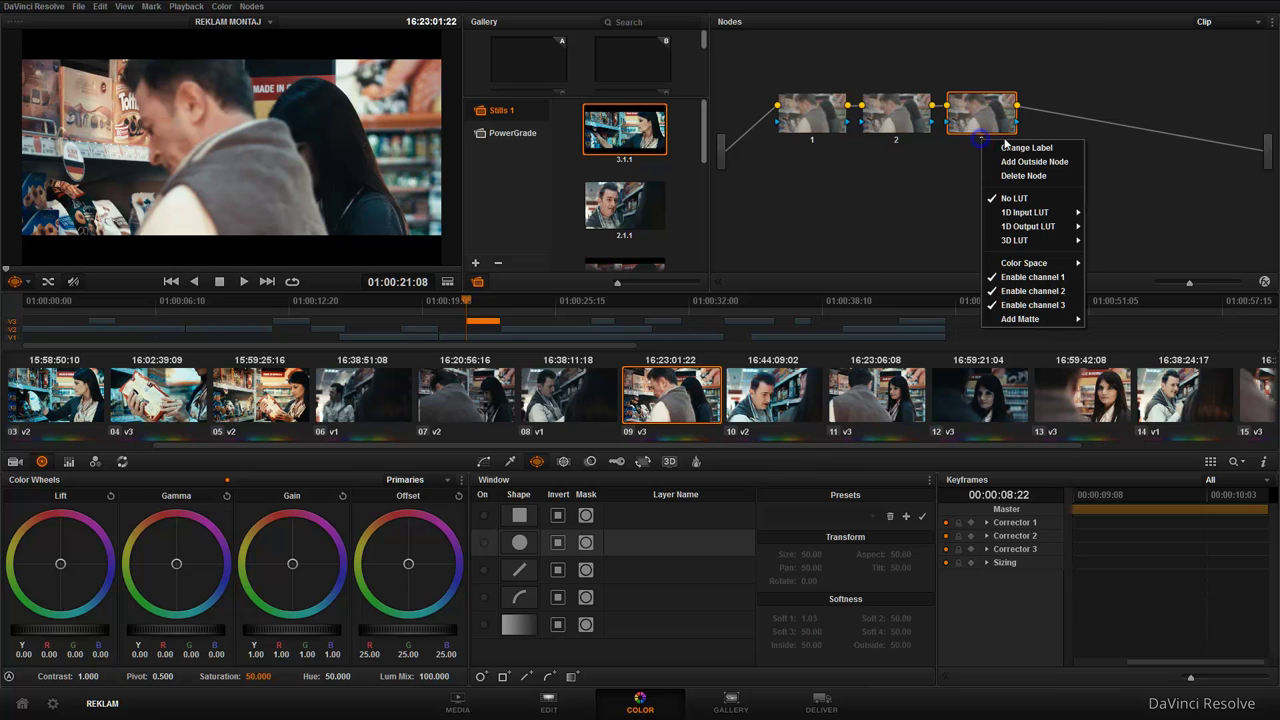
click(1056, 151)
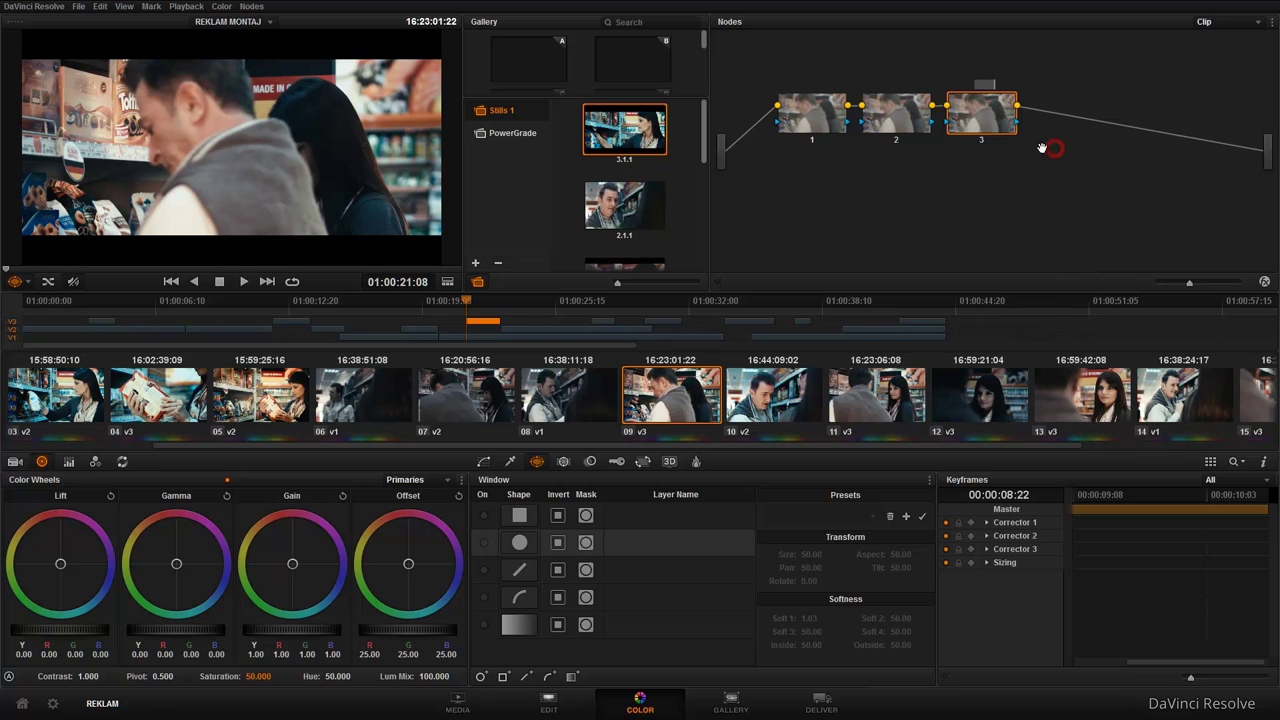
text(MASKA)
key(Return)
Label node 2 as 'SATURATION'
right_click(896, 138)
click(948, 146)
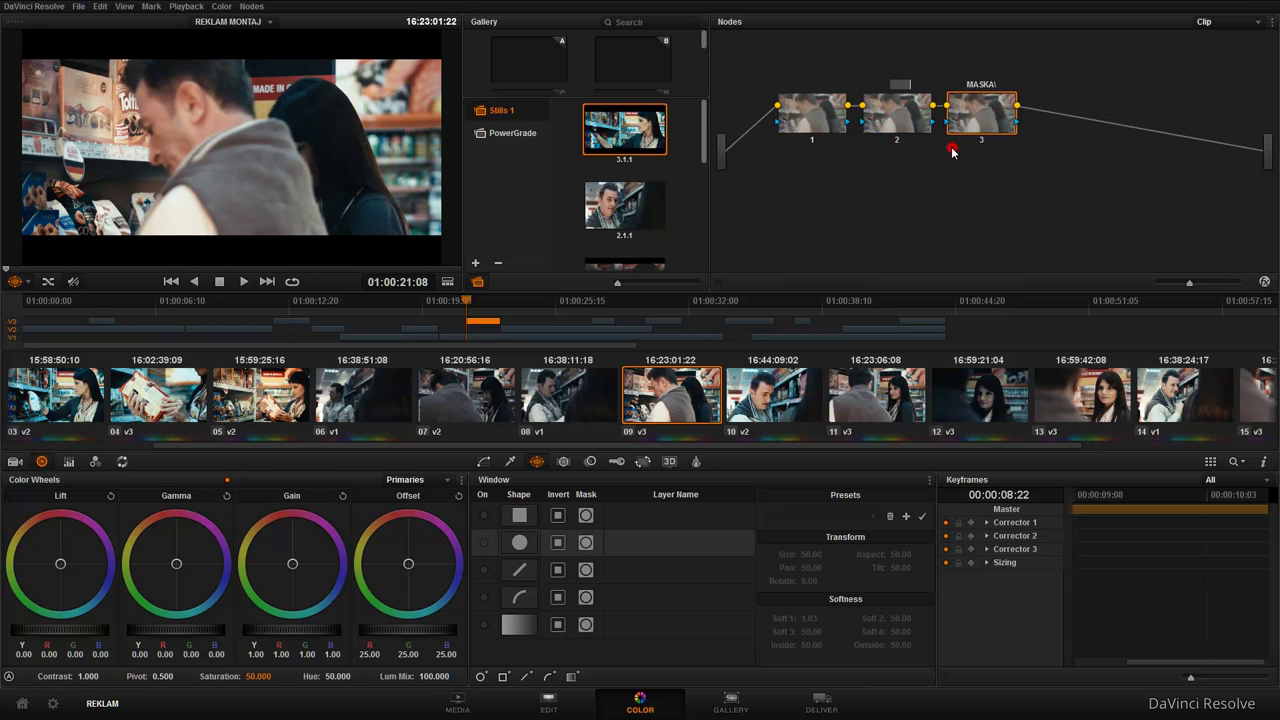
text(SAT)
text(URATION)
click(888, 204)
Shift node 3 right and check node 2's and the MASKA node's options without changes
drag(969, 126, 985, 124)
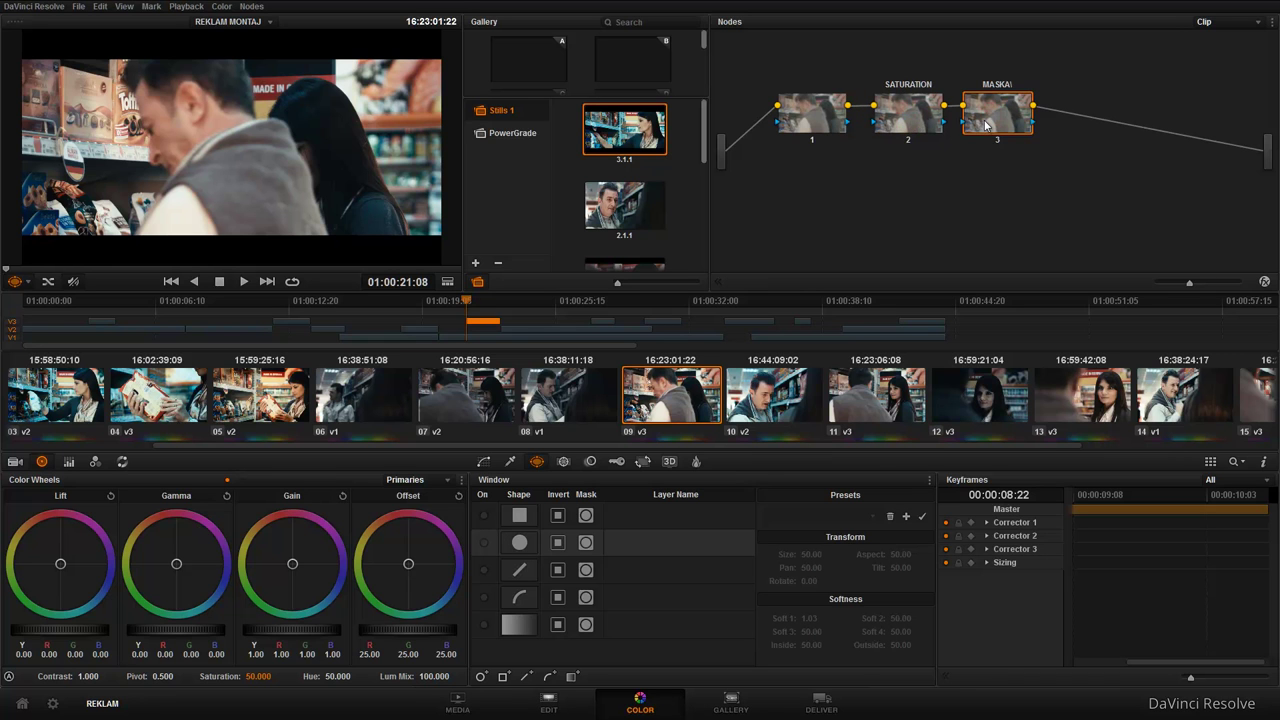
right_click(903, 122)
click(900, 123)
right_click(899, 120)
click(905, 118)
click(913, 111)
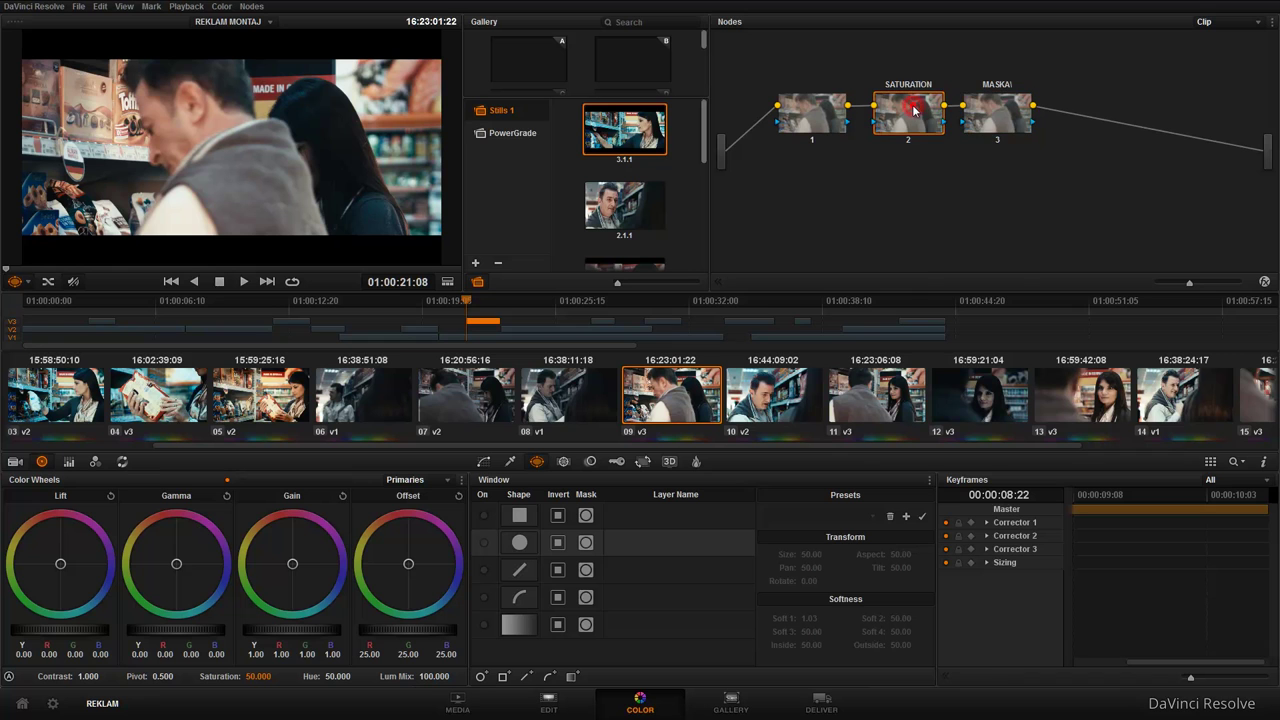
right_click(913, 111)
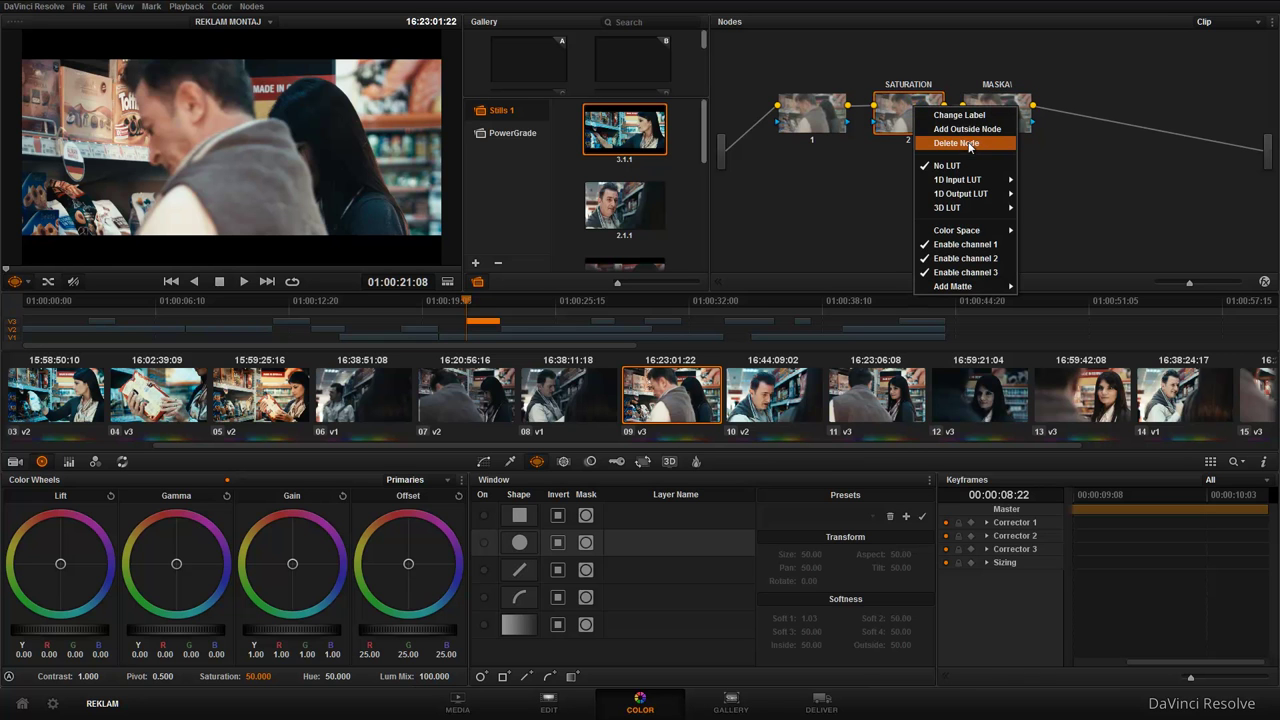
click(848, 162)
click(1014, 118)
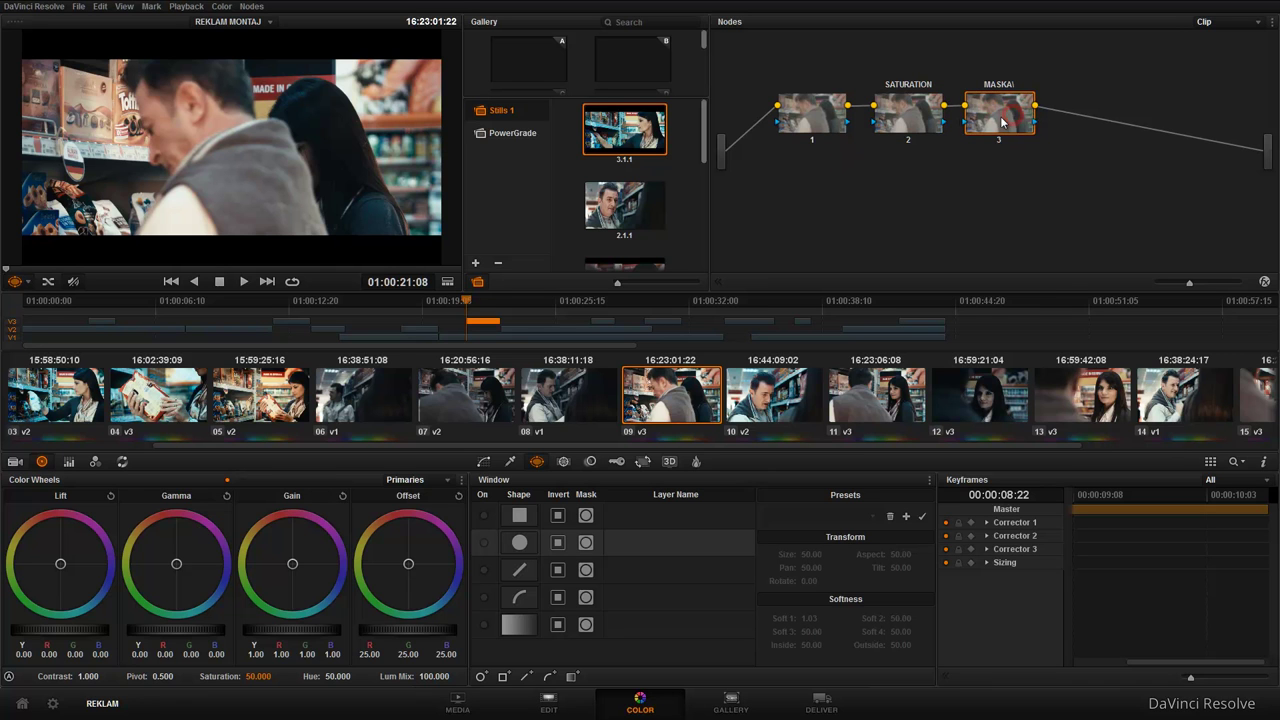
right_click(1016, 119)
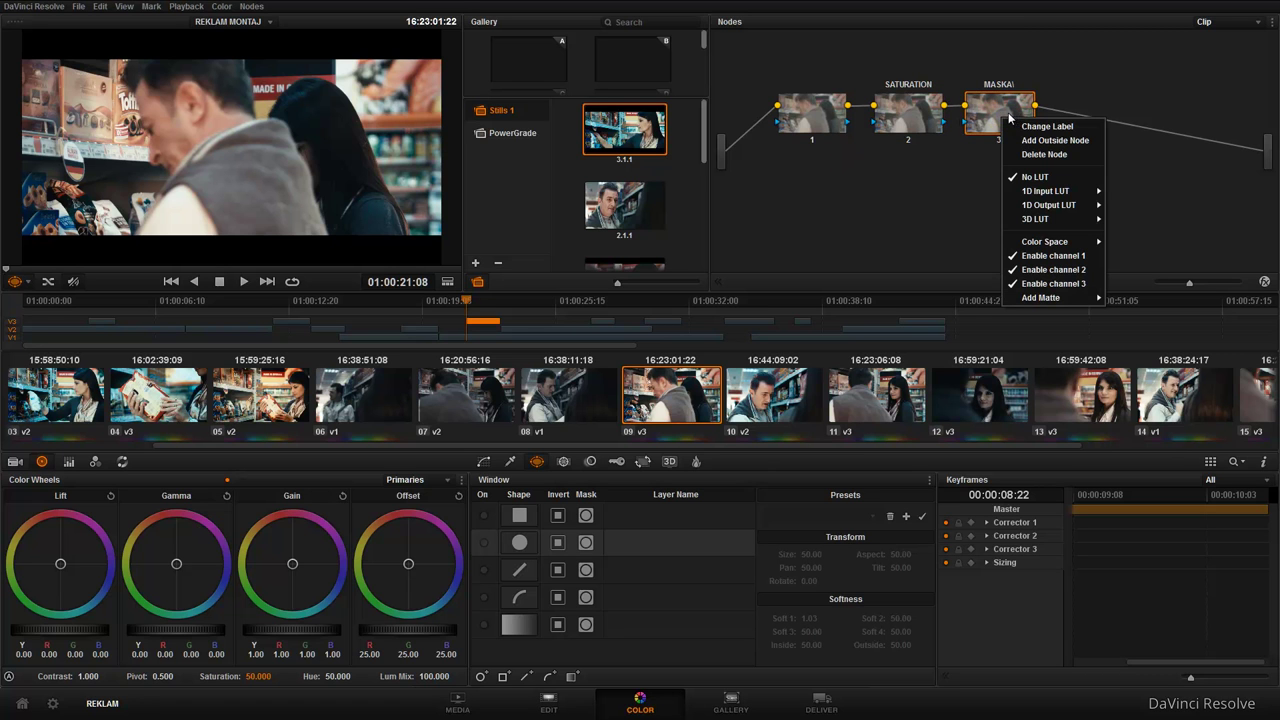
click(52, 705)
Change the 3D Output Lookup Table from Rec709 Kodak 2383 D65 to No LUT selected and apply
click(450, 244)
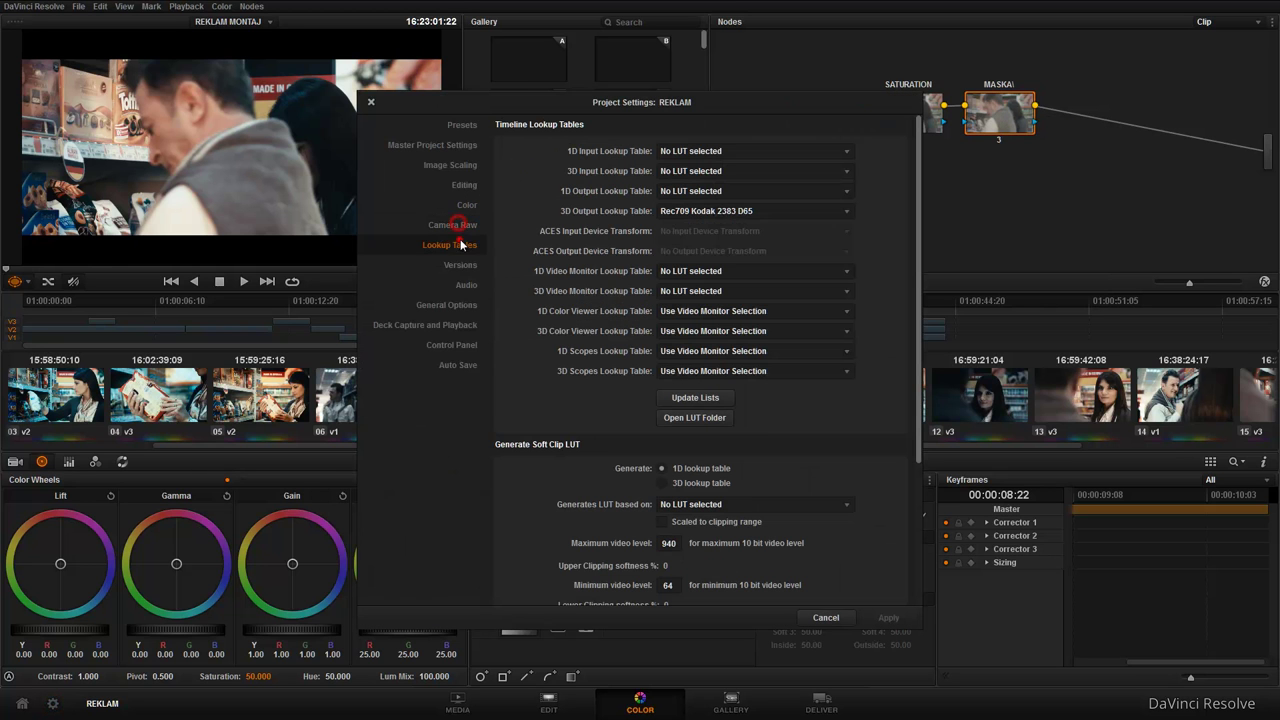
click(793, 211)
scroll(800, 290, up, 5)
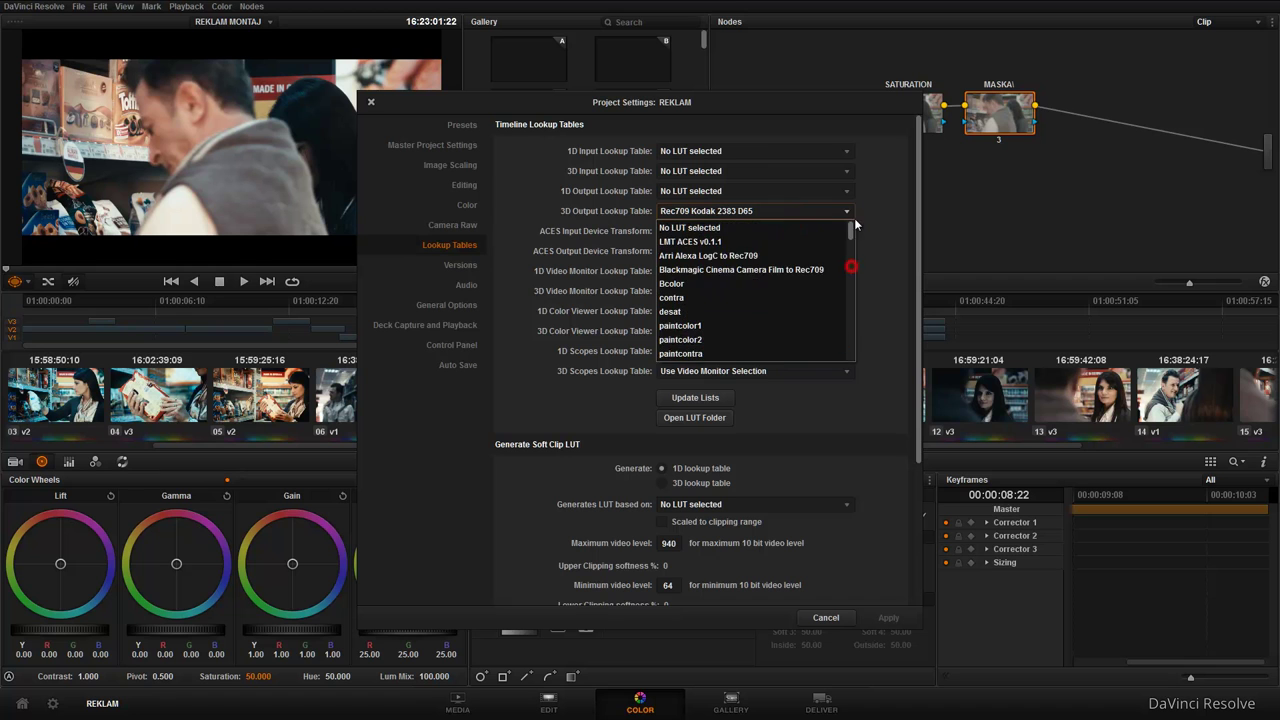
click(717, 229)
click(886, 617)
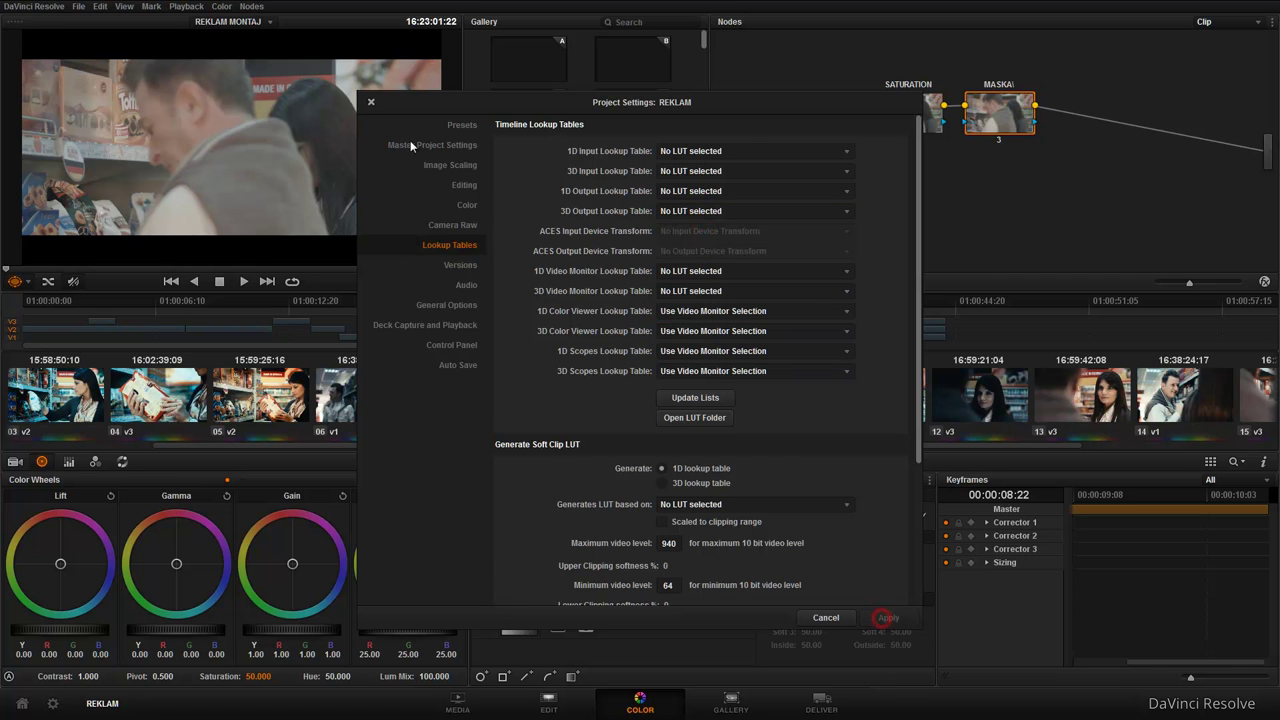
click(370, 102)
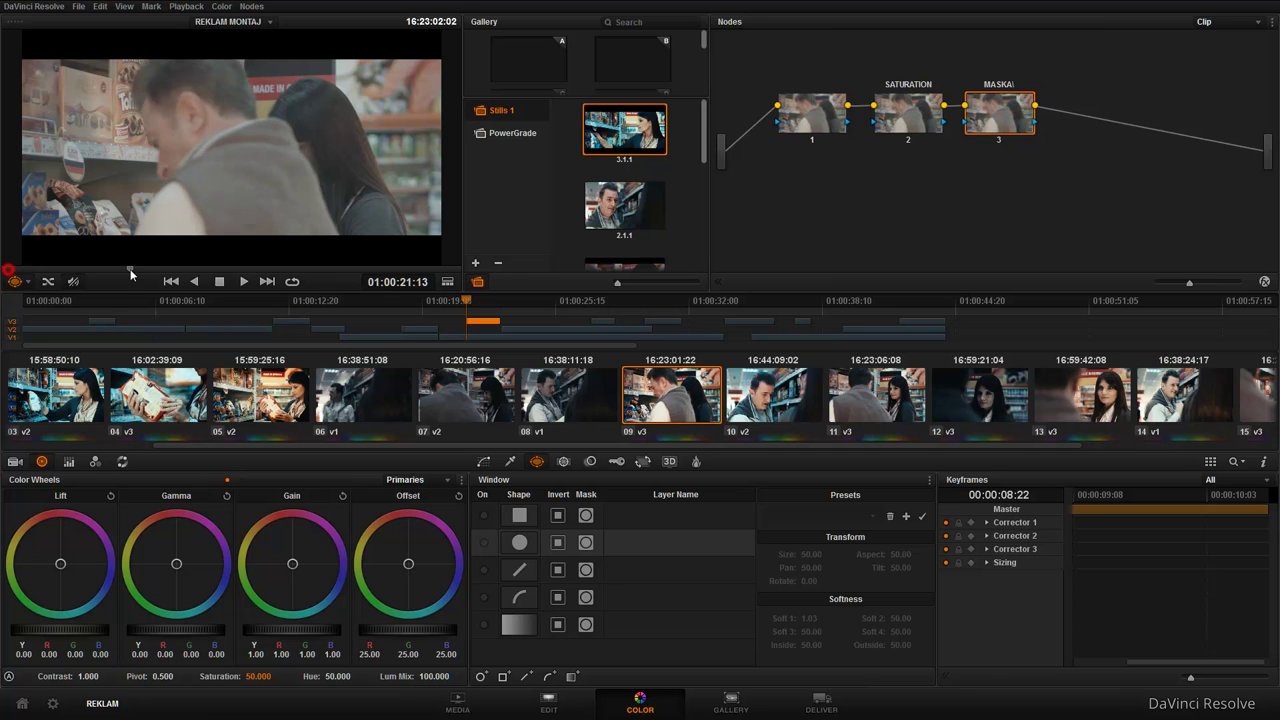
Switch to clip 08, line nodes 2 and 4 up with node 3, and inspect node 3's options
click(585, 396)
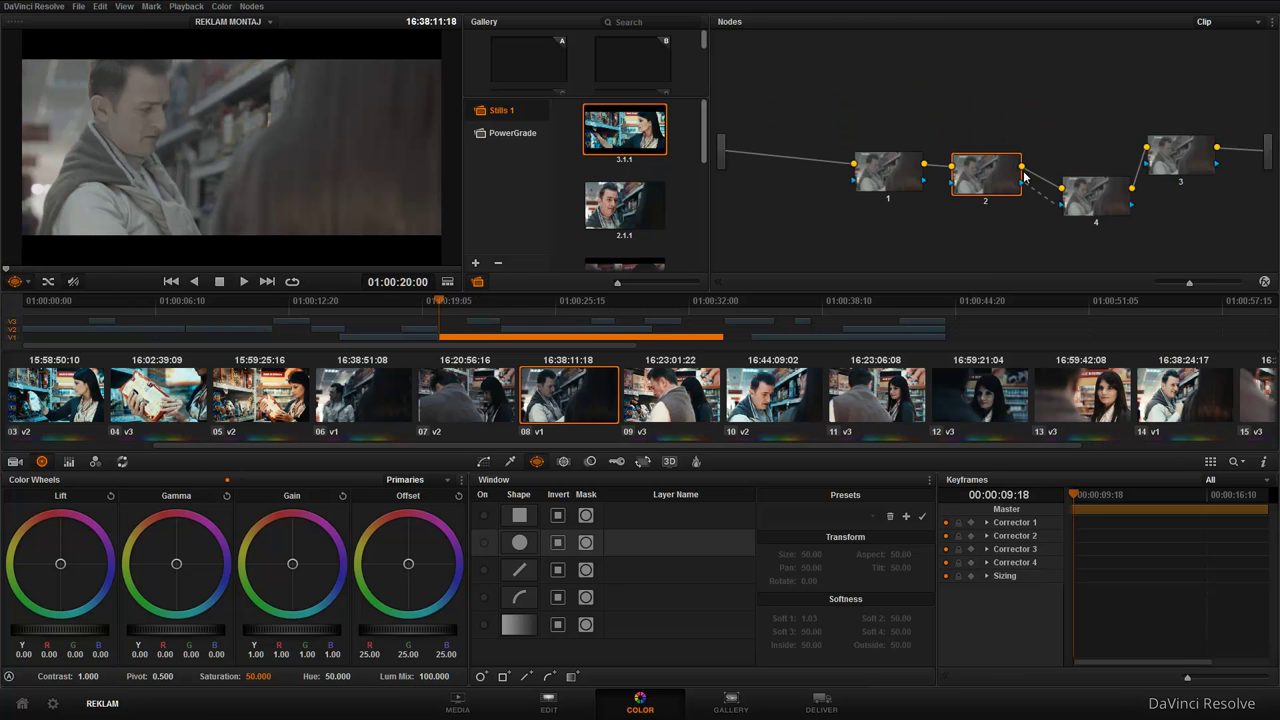
drag(1097, 194, 1087, 159)
drag(990, 183, 986, 175)
right_click(1190, 166)
click(1184, 158)
click(1182, 154)
right_click(1180, 150)
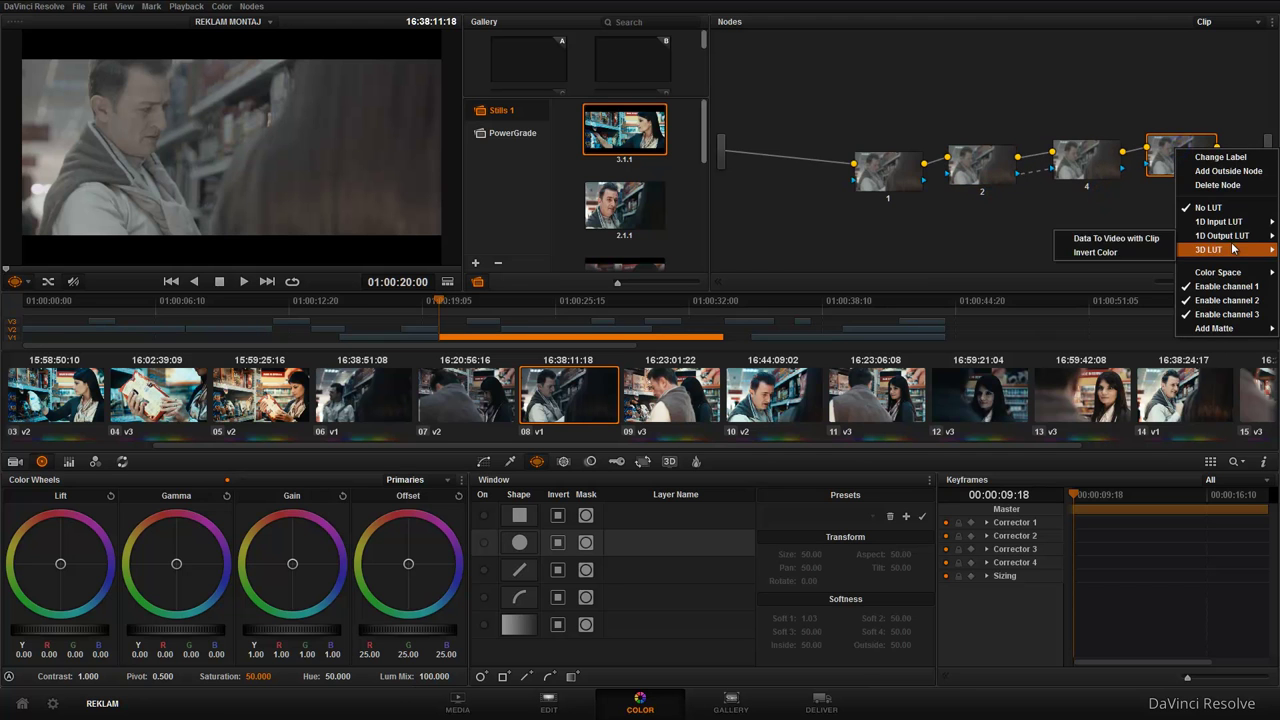
mouse_move(1224, 224)
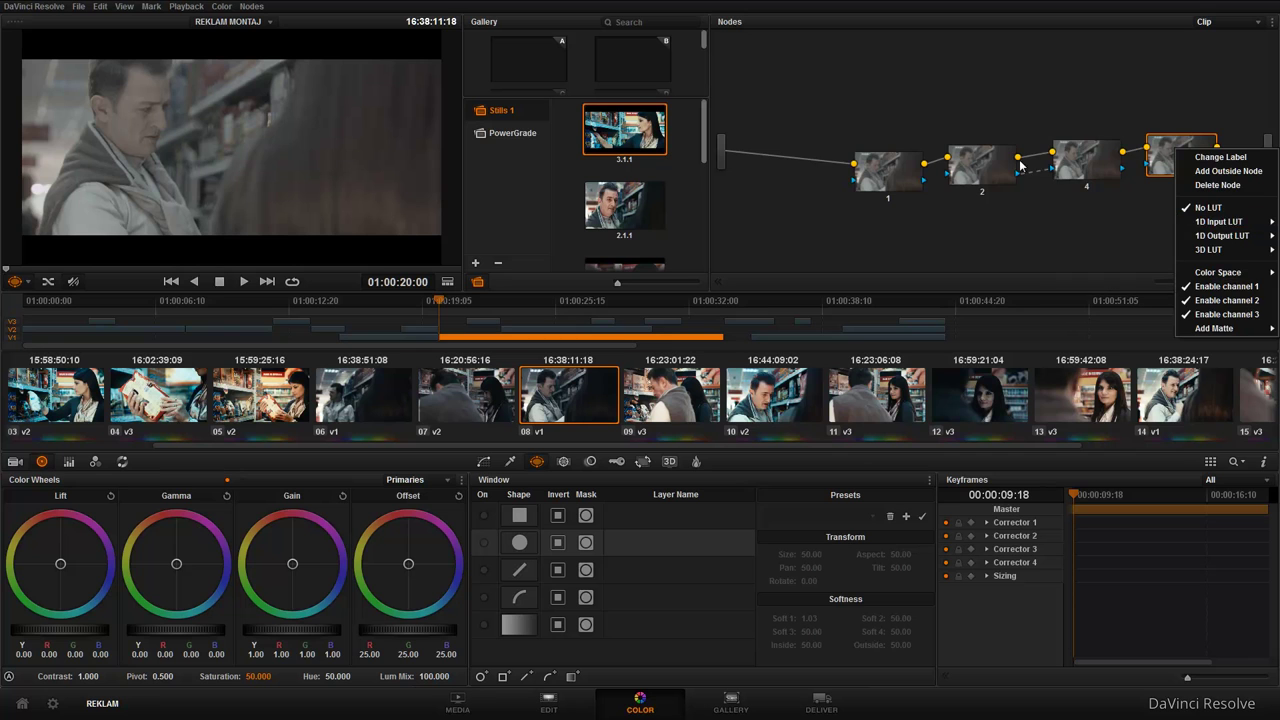
click(1080, 170)
Apply the JUGO - Rec.709 LUT to node 4
right_click(1084, 165)
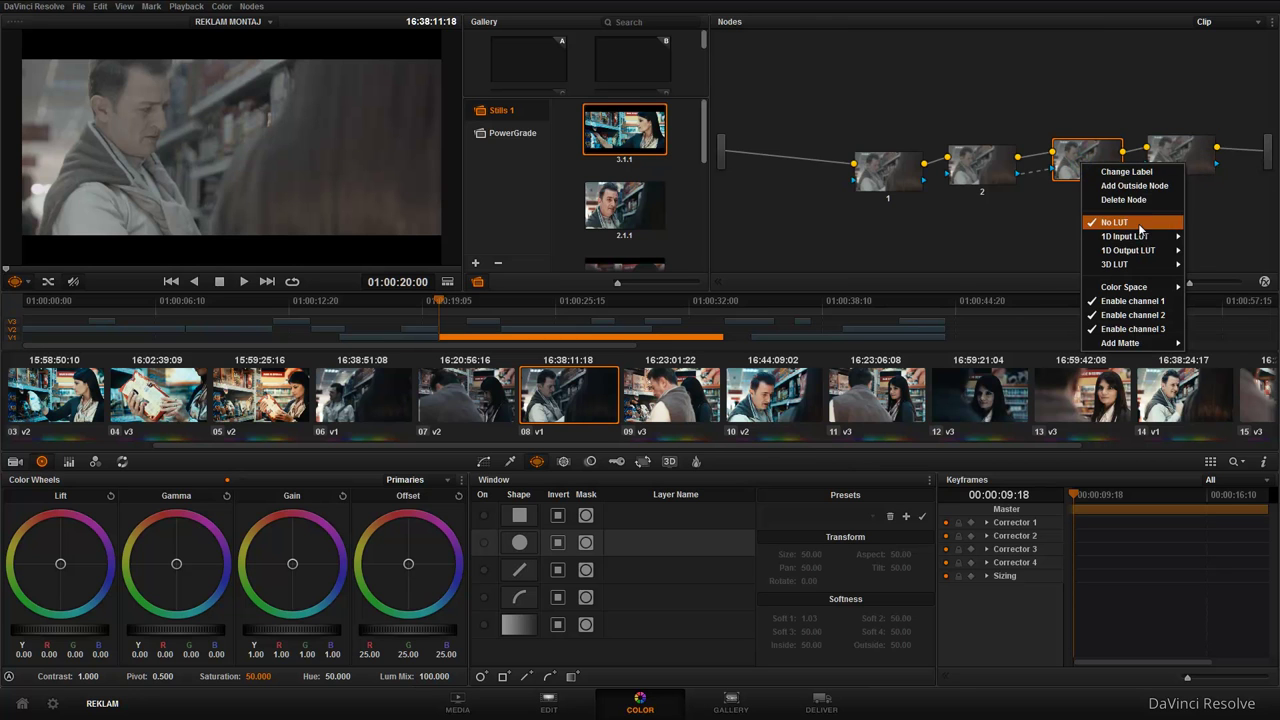
mouse_move(1133, 248)
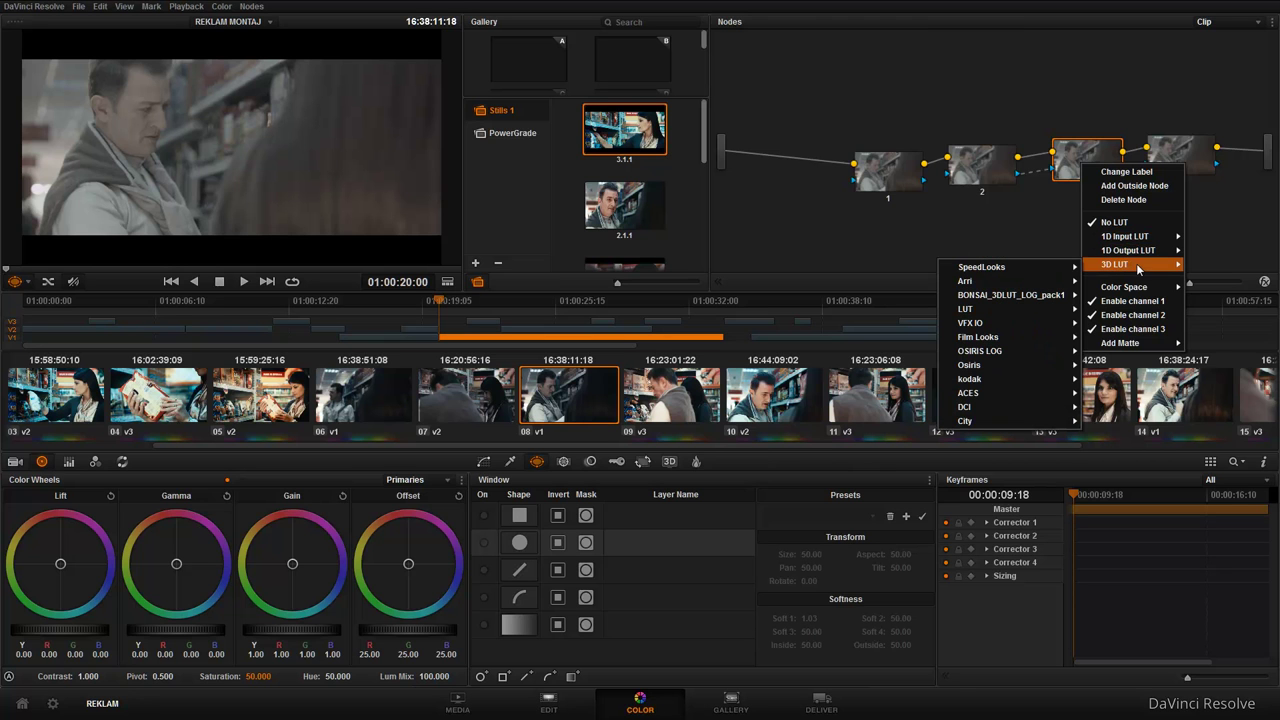
mouse_move(1031, 268)
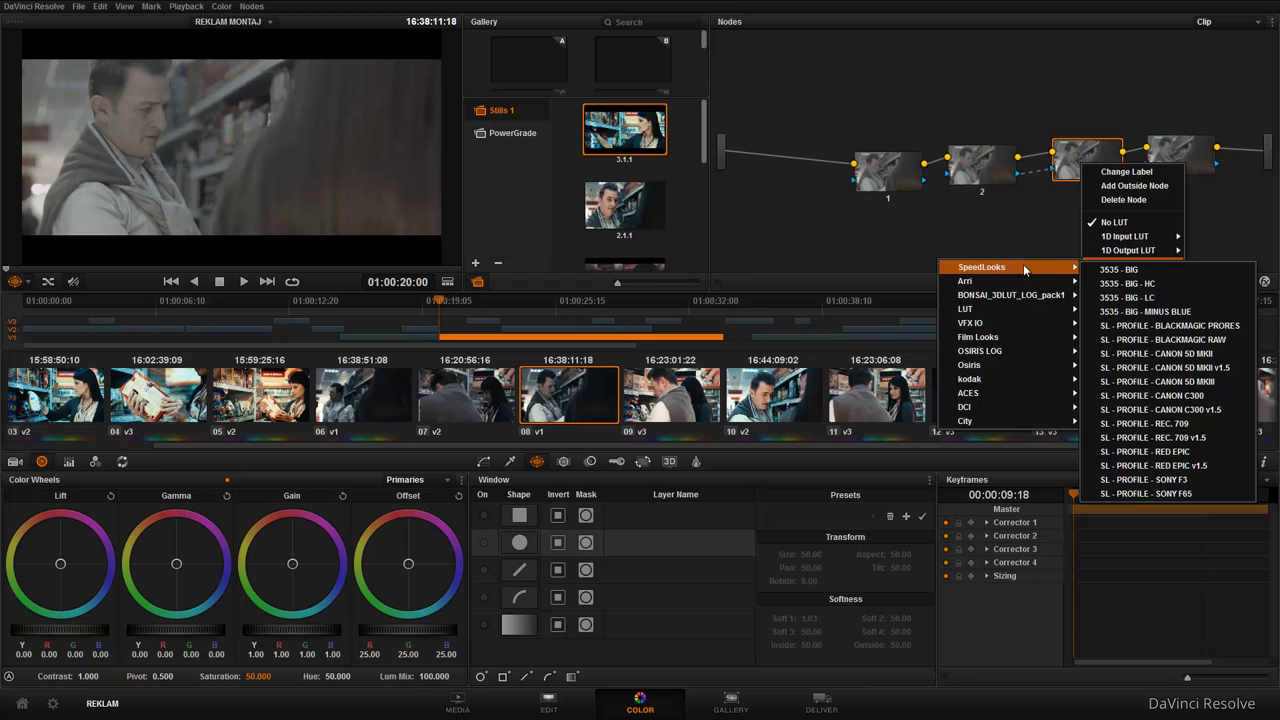
mouse_move(1030, 365)
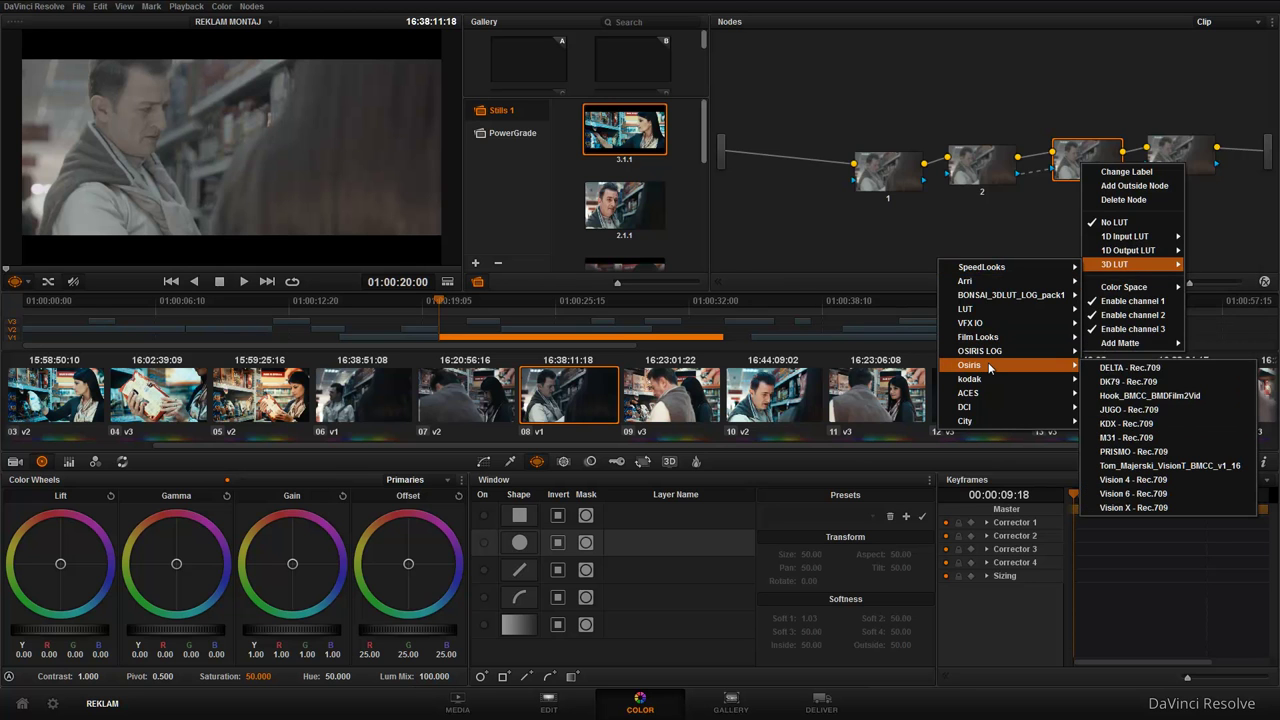
click(1148, 412)
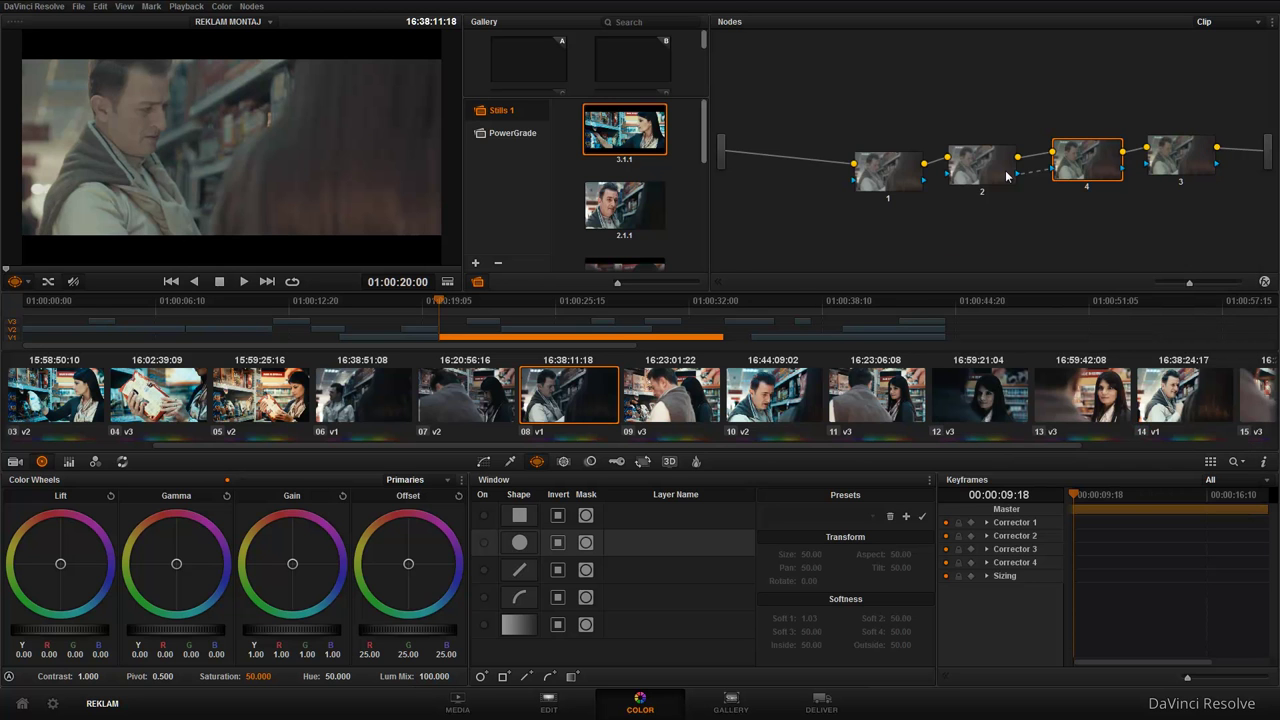
Swap node 4's LUT for Arri Alexa LogC to Rec709 and nudge the node into place
right_click(1105, 164)
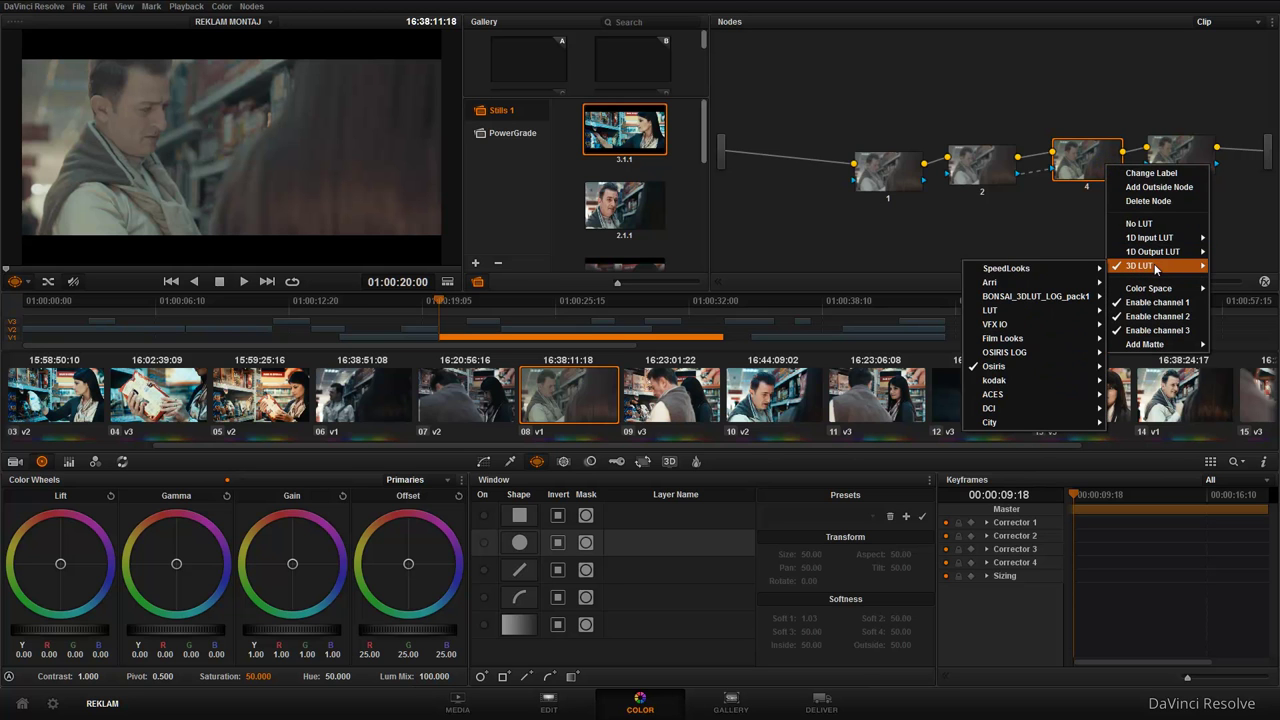
mouse_move(1041, 280)
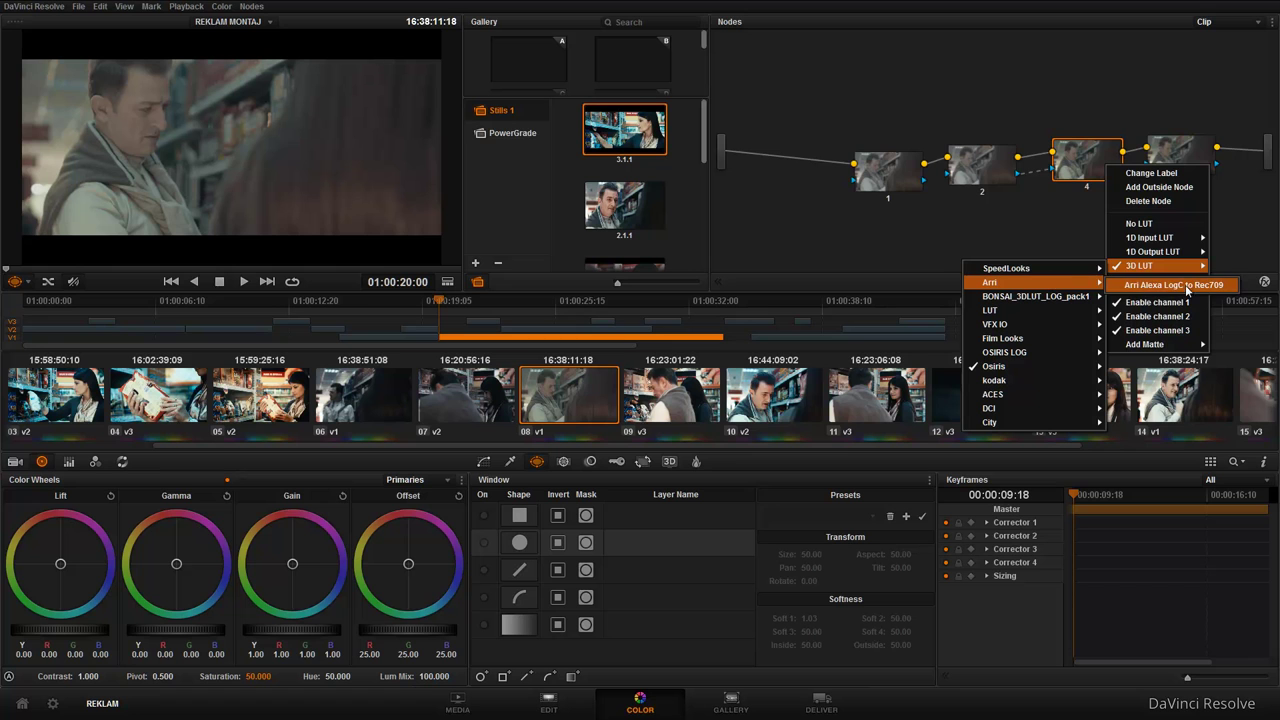
click(1217, 288)
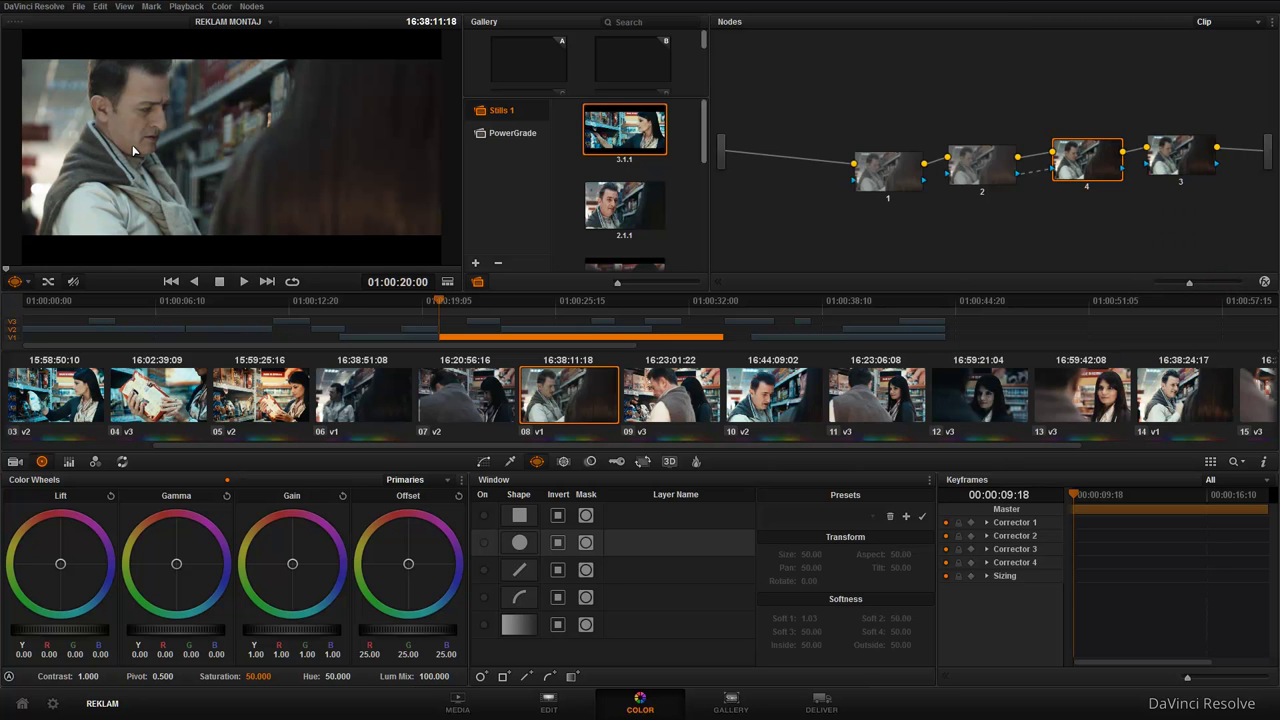
drag(1095, 168, 1082, 163)
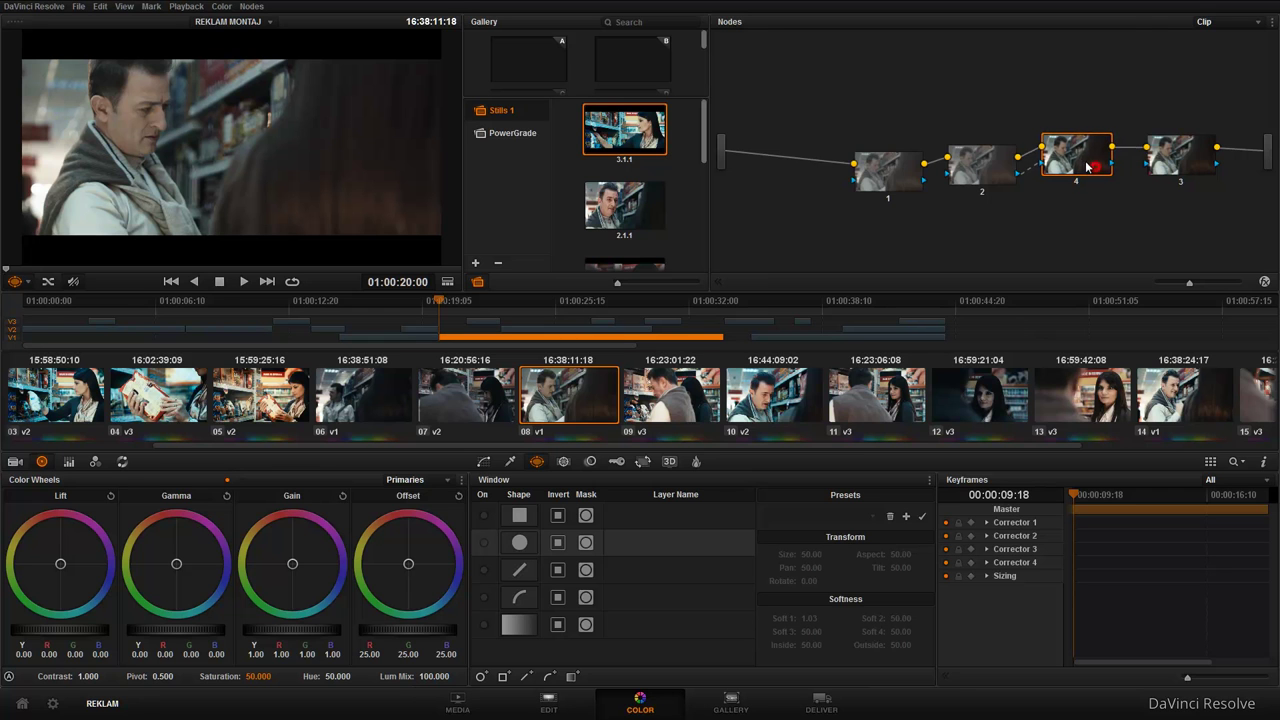
right_click(1088, 157)
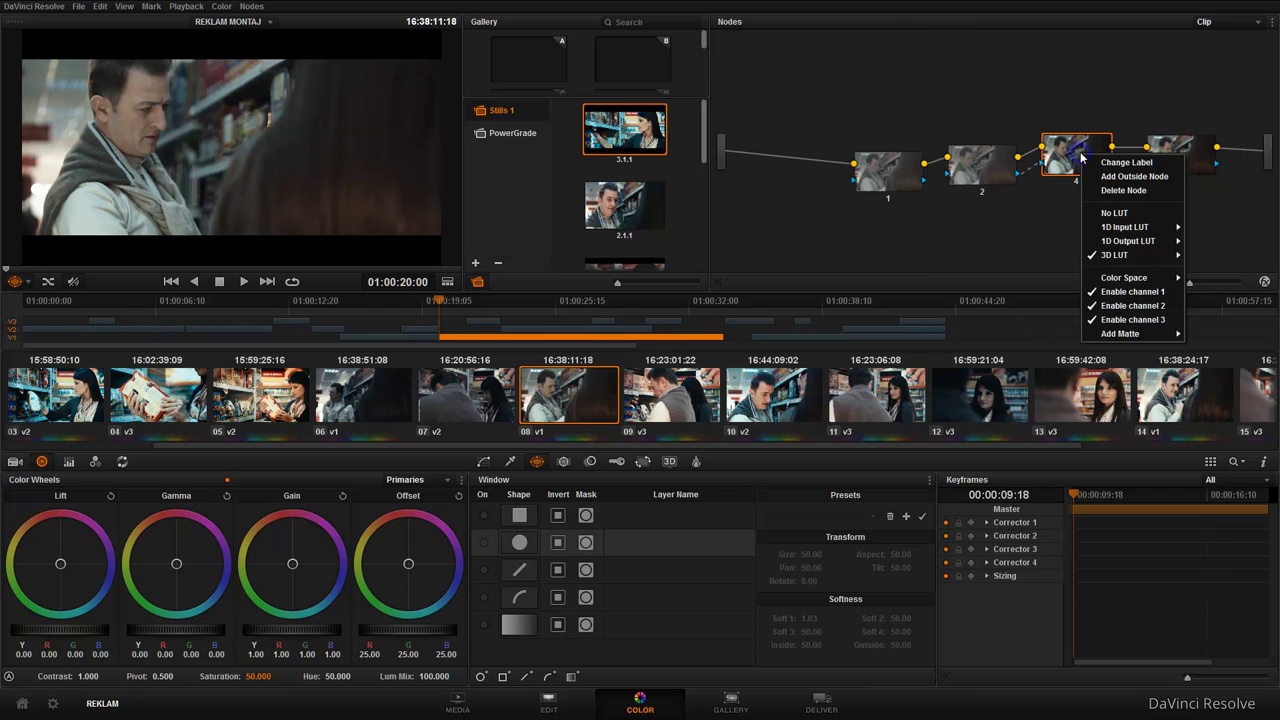
mouse_move(1135, 257)
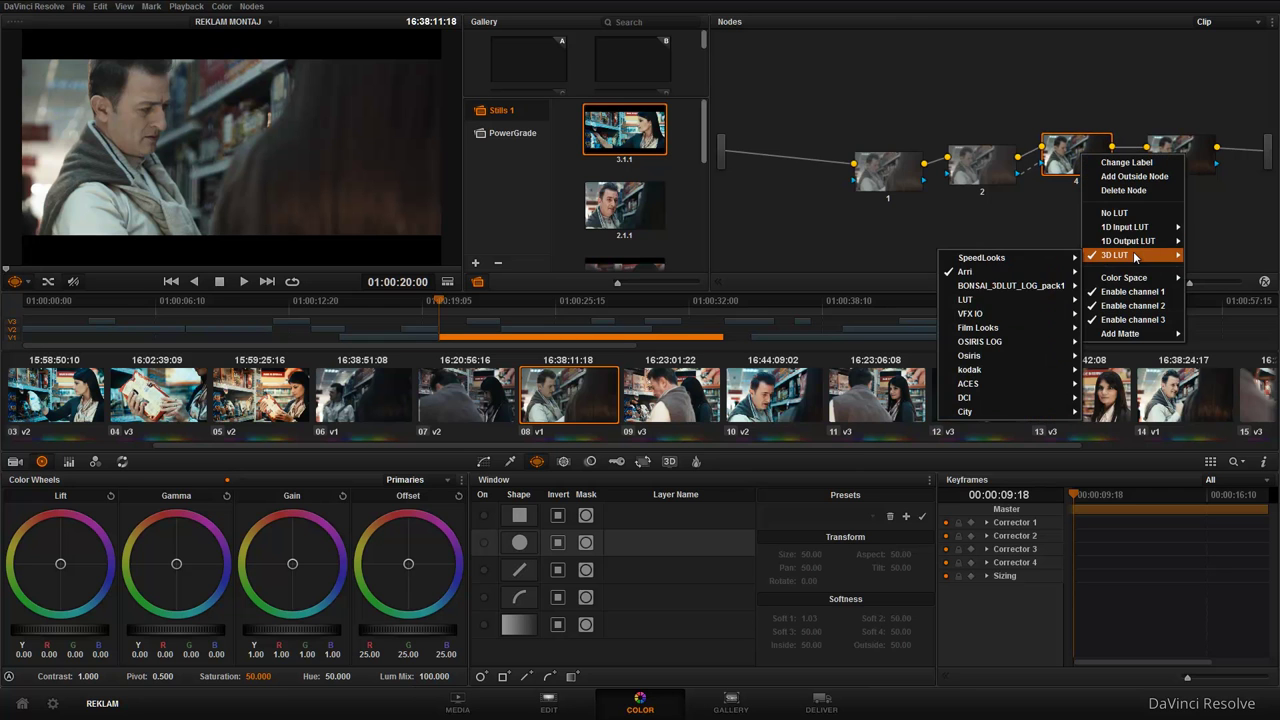
key(Escape)
Apply the OSIRIS LOG Vision 4 - LOG LUT to node 3
click(1185, 162)
right_click(1185, 162)
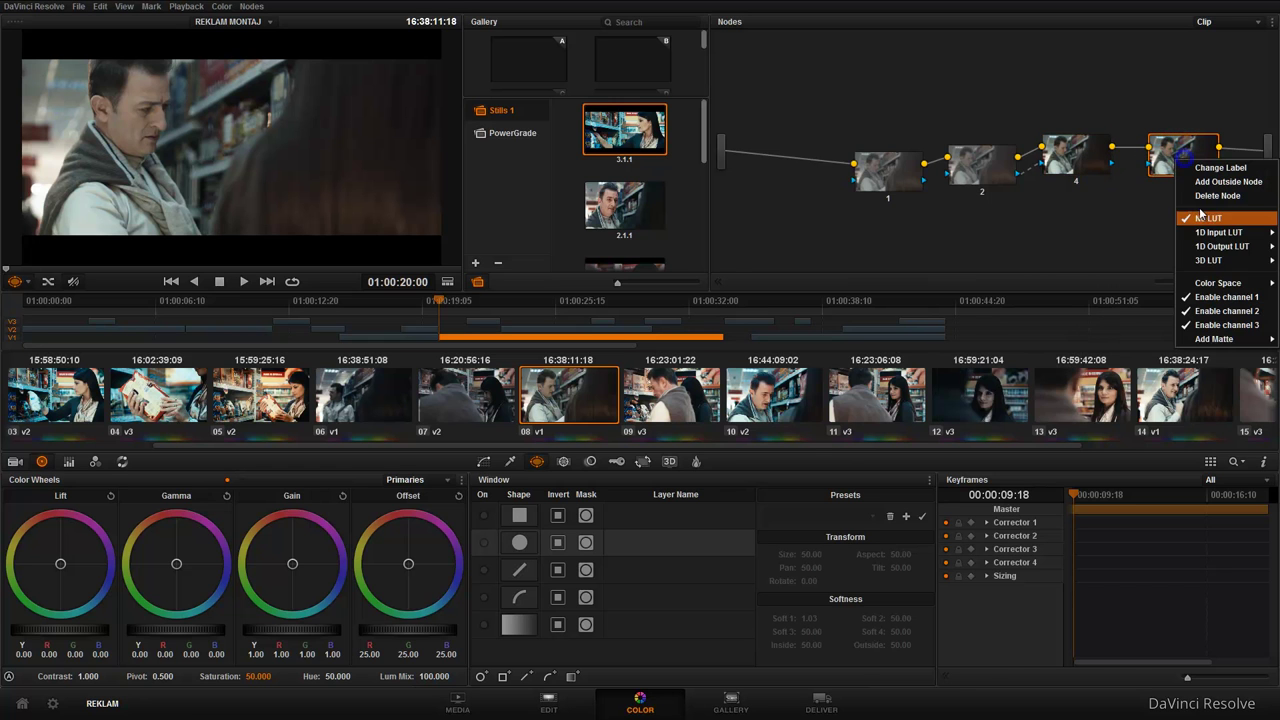
mouse_move(1222, 260)
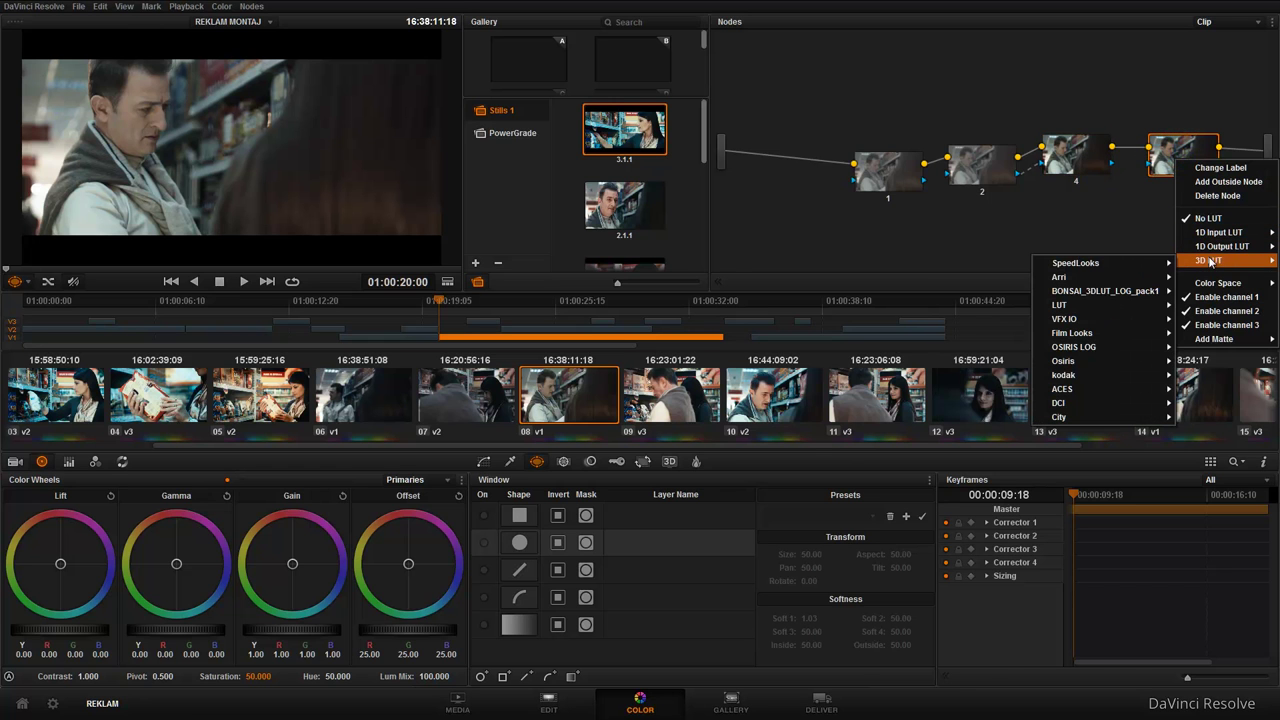
mouse_move(1072, 350)
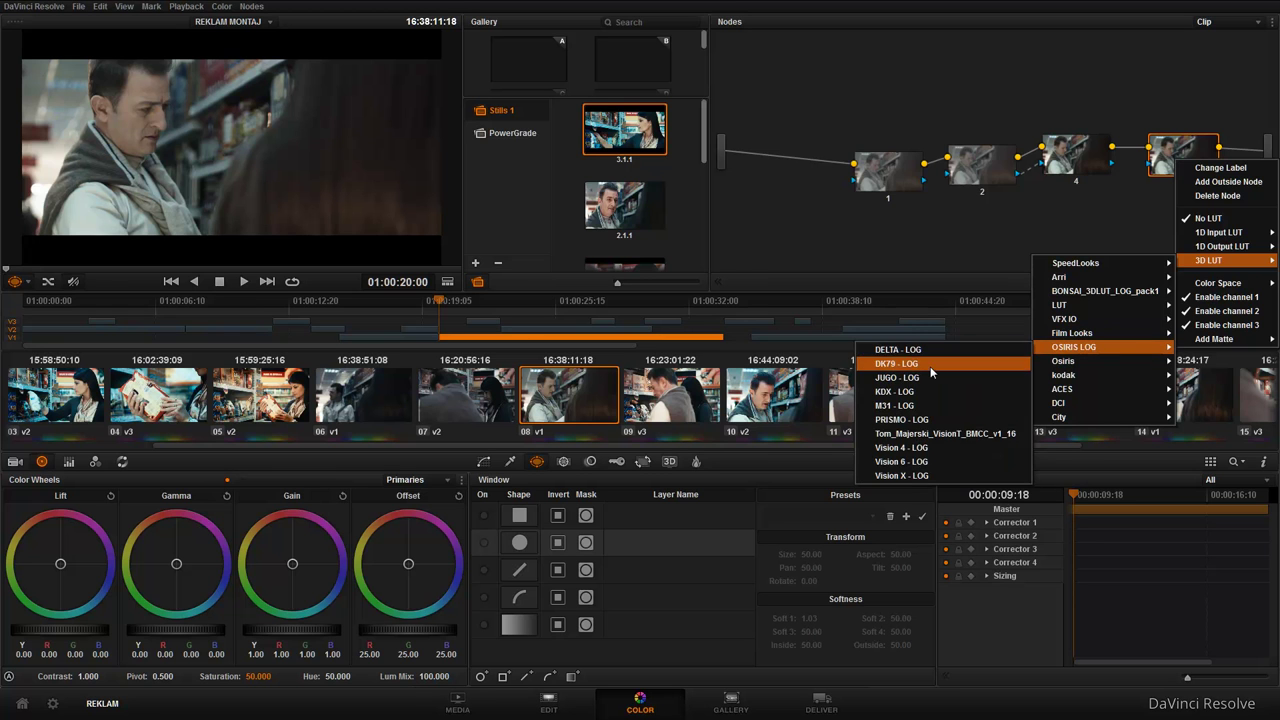
click(915, 447)
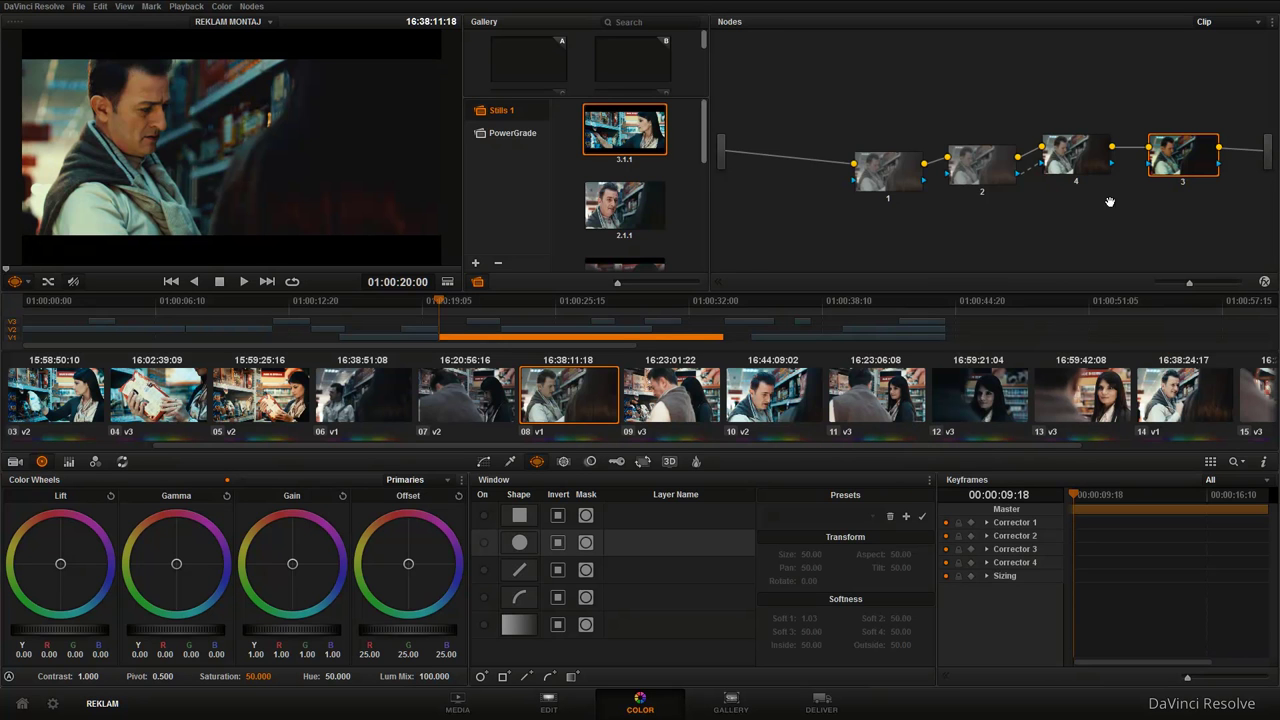
Remove node 3's Vision 4 - LOG LUT and review node 4's LUT and colour space options
key(ctrl+d)
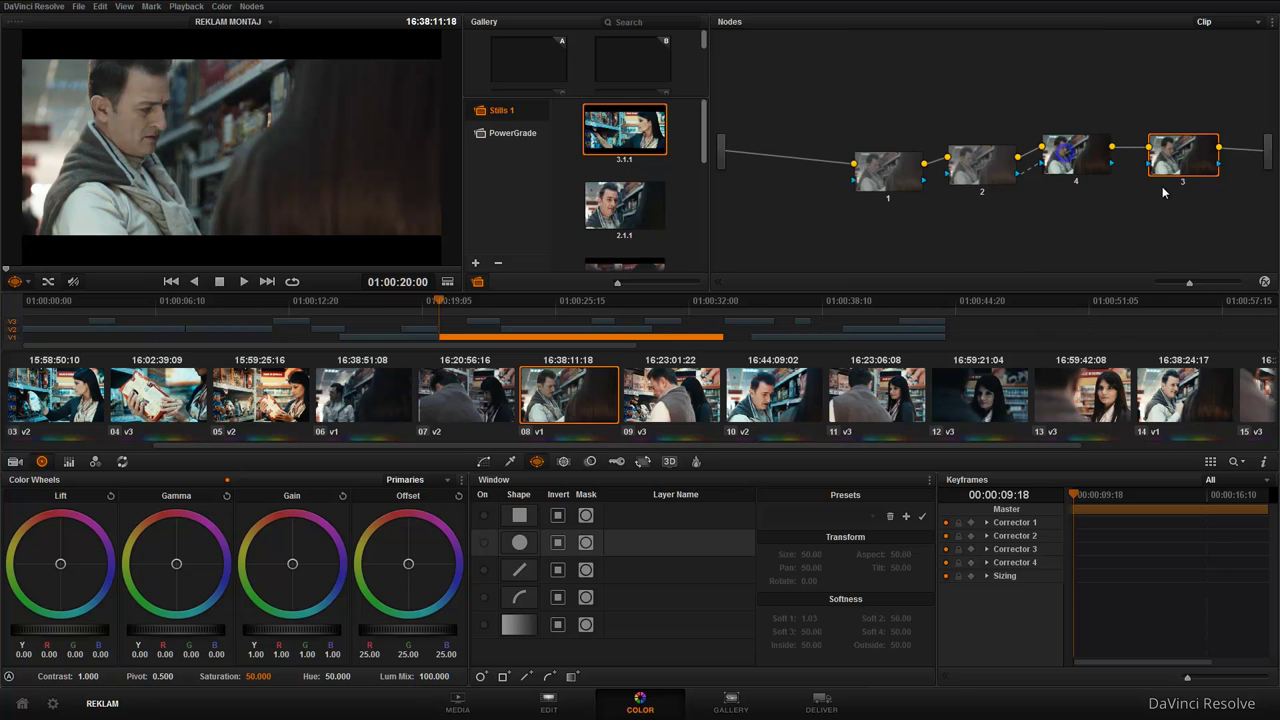
right_click(1046, 160)
mouse_move(1072, 260)
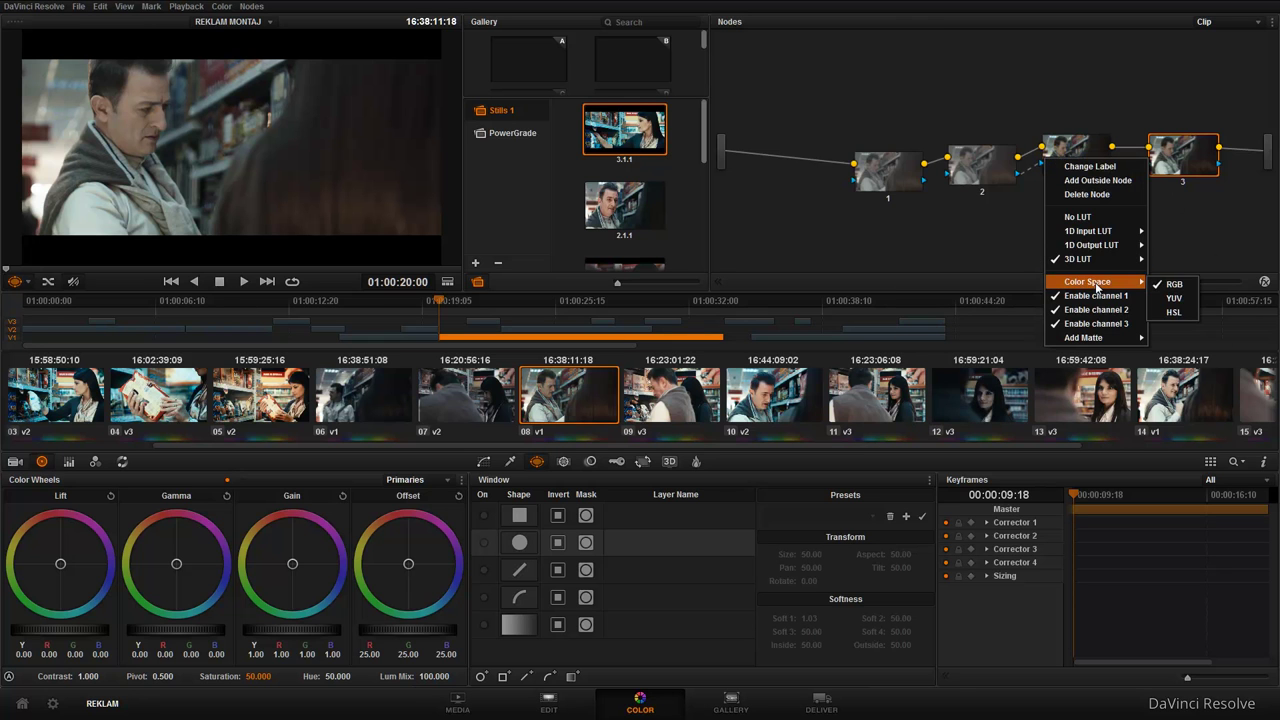
click(1081, 143)
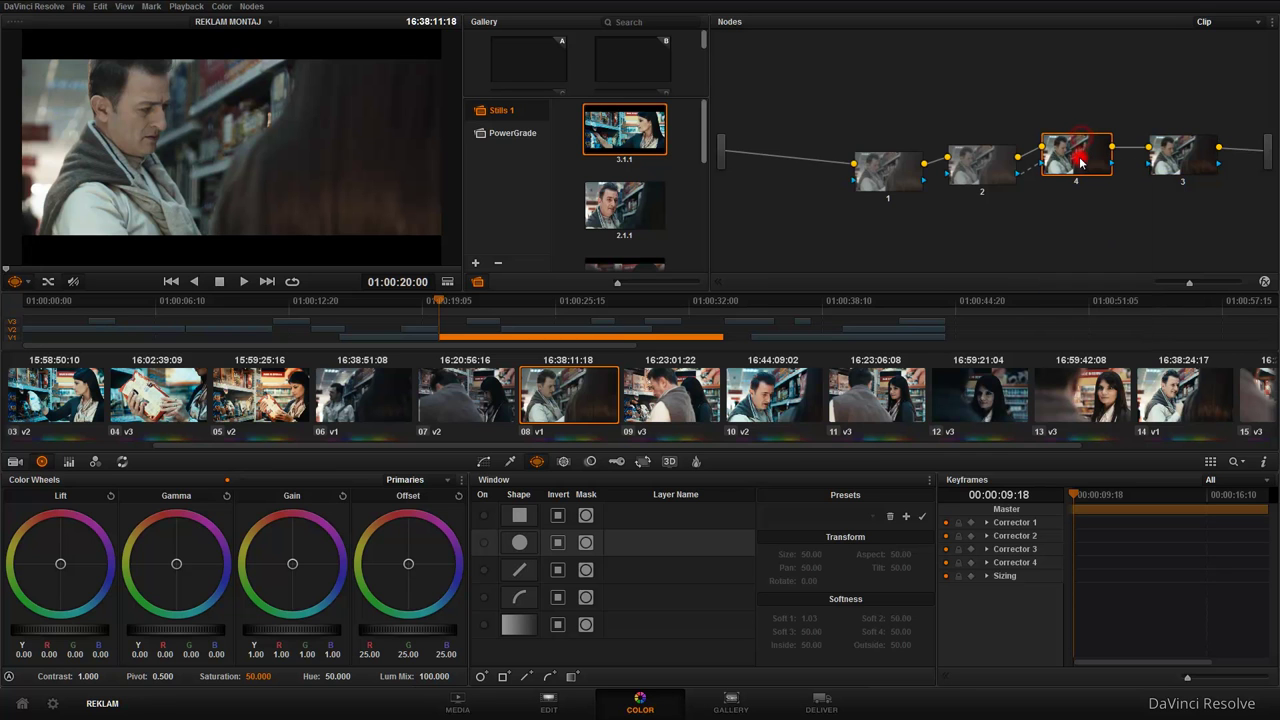
right_click(1082, 157)
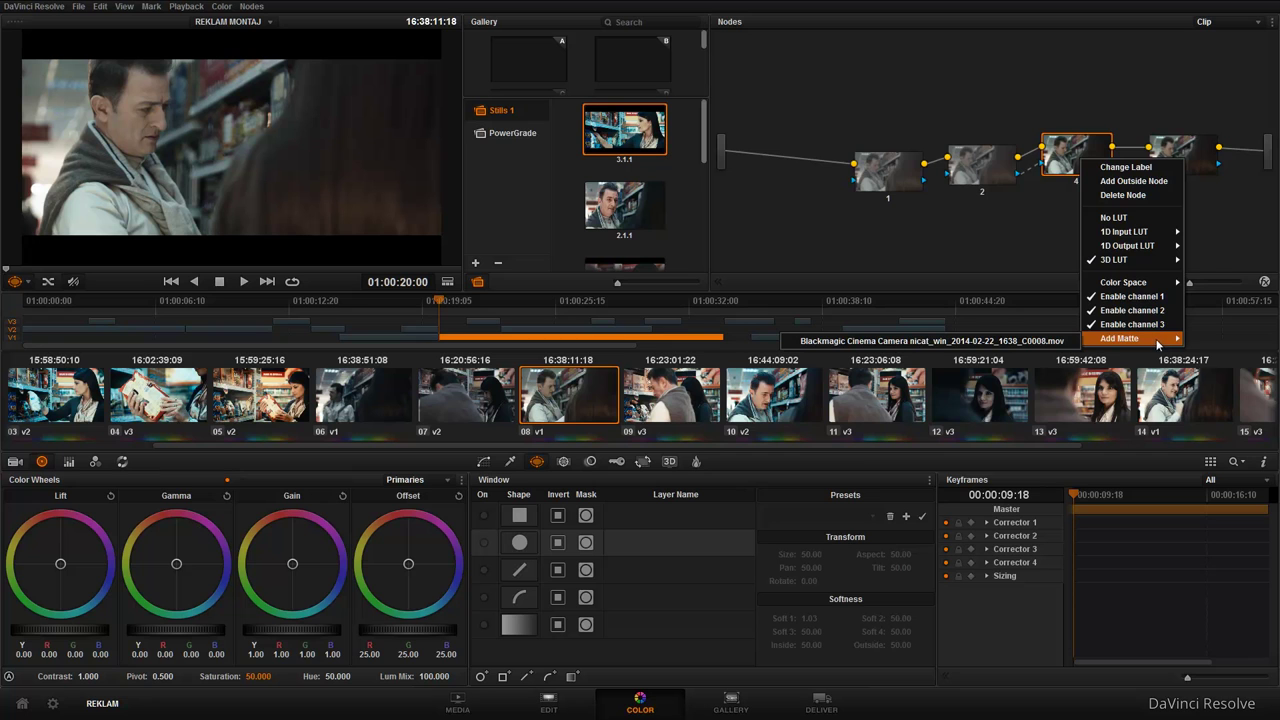
click(976, 238)
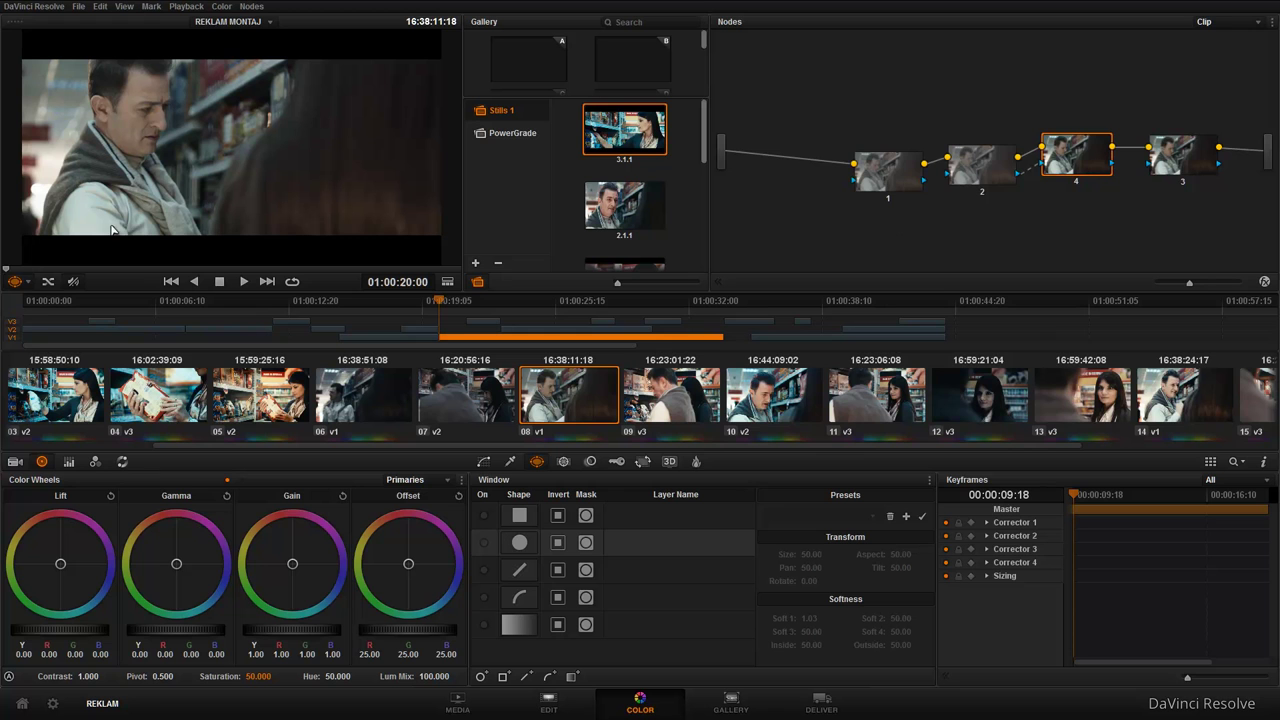
Open Timeline 3's ATV clip, fit its node tree in view, and remove the Parallel node and node 4
click(237, 17)
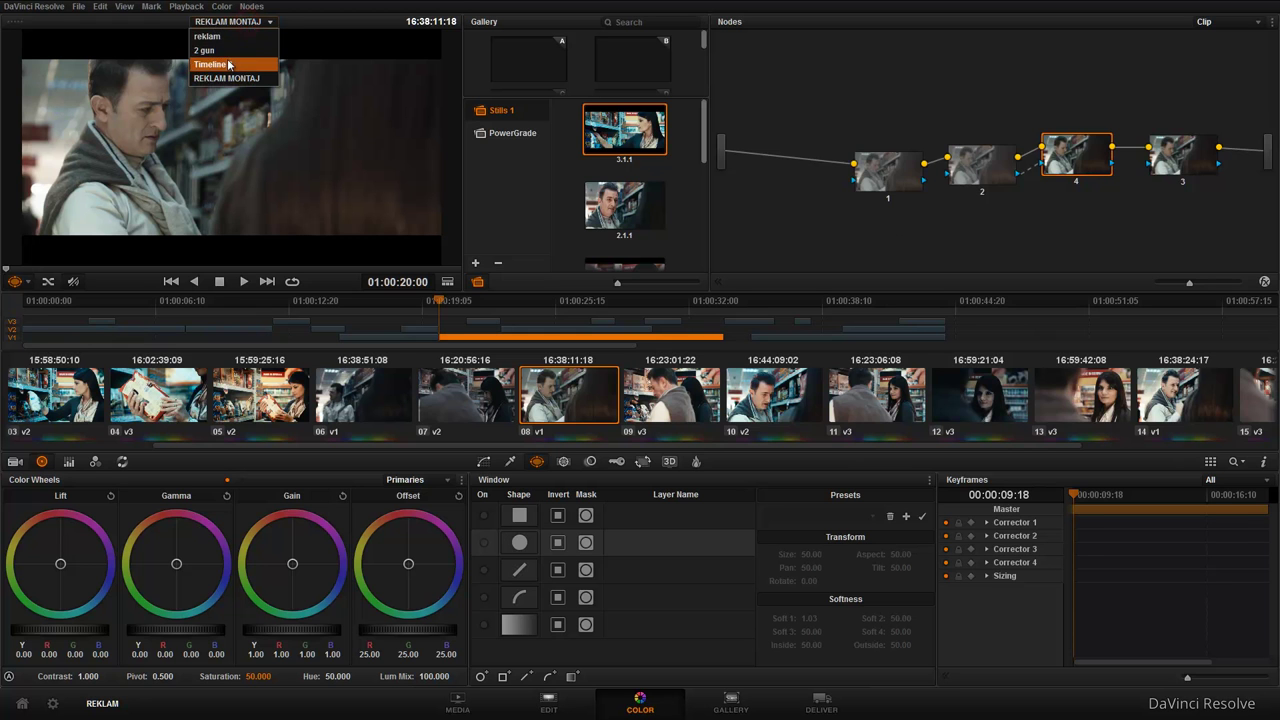
click(237, 34)
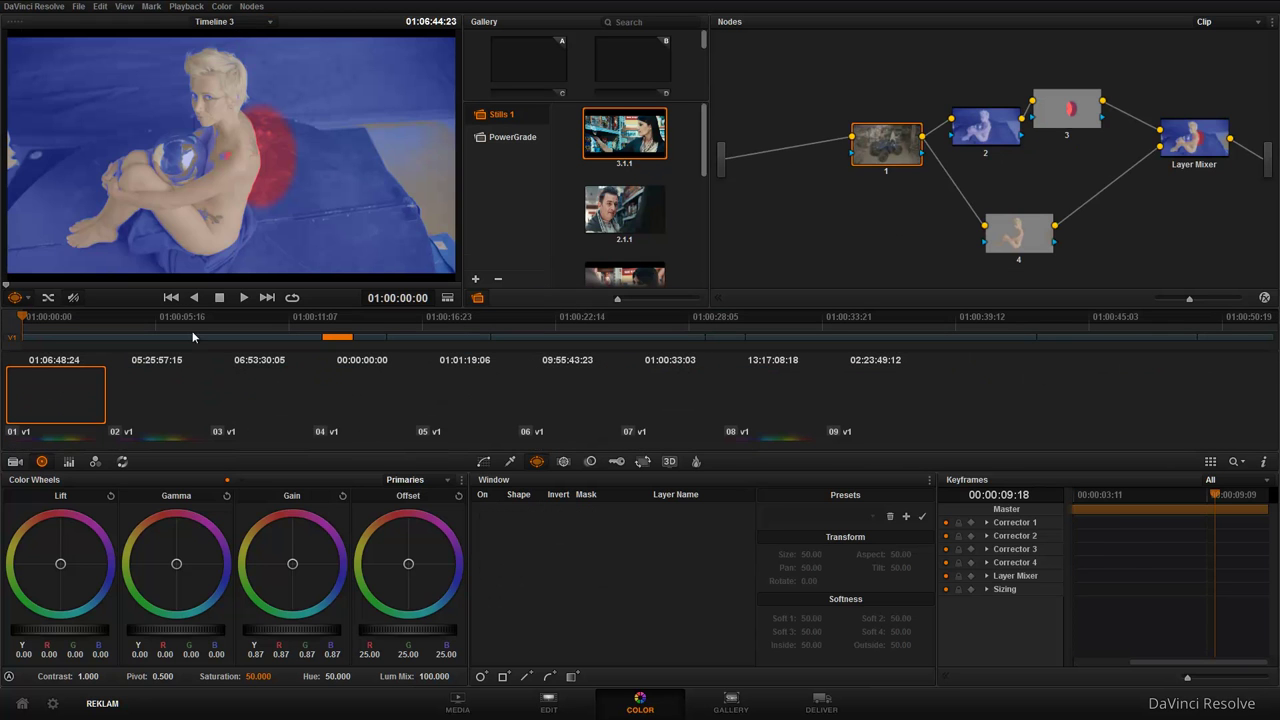
click(170, 395)
scroll(1208, 212, down, 1)
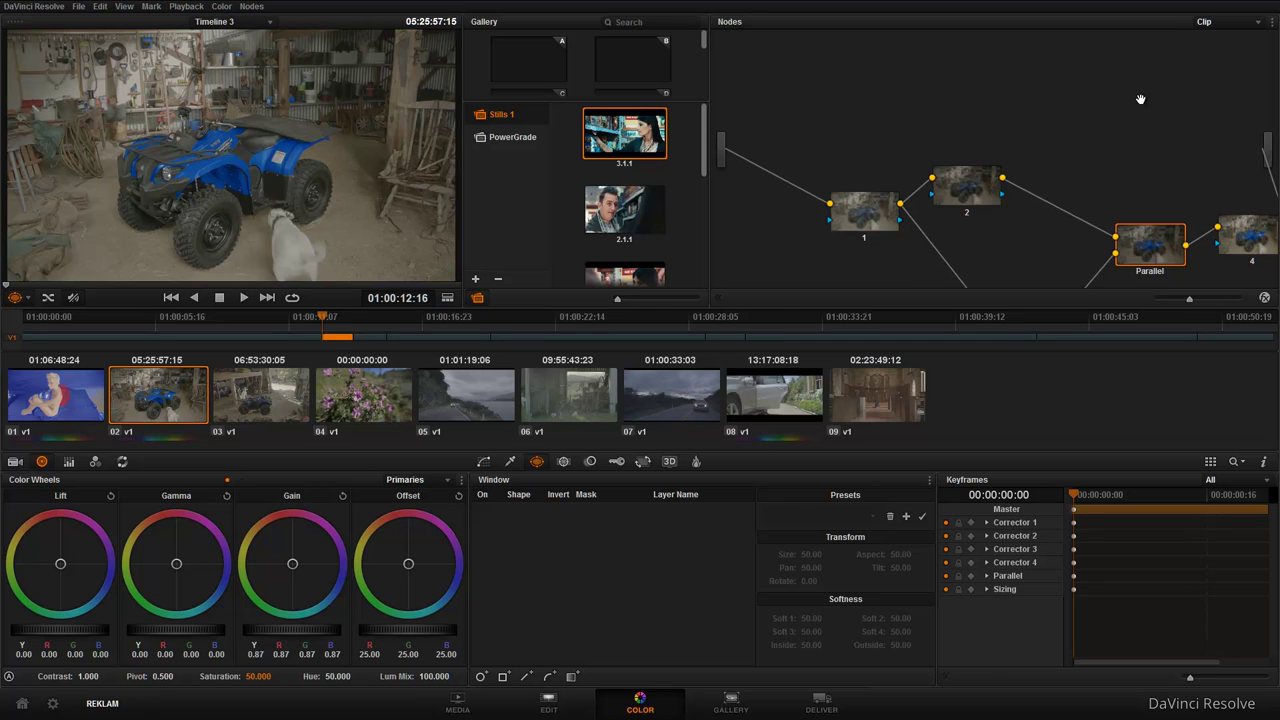
right_click(1043, 242)
click(1100, 378)
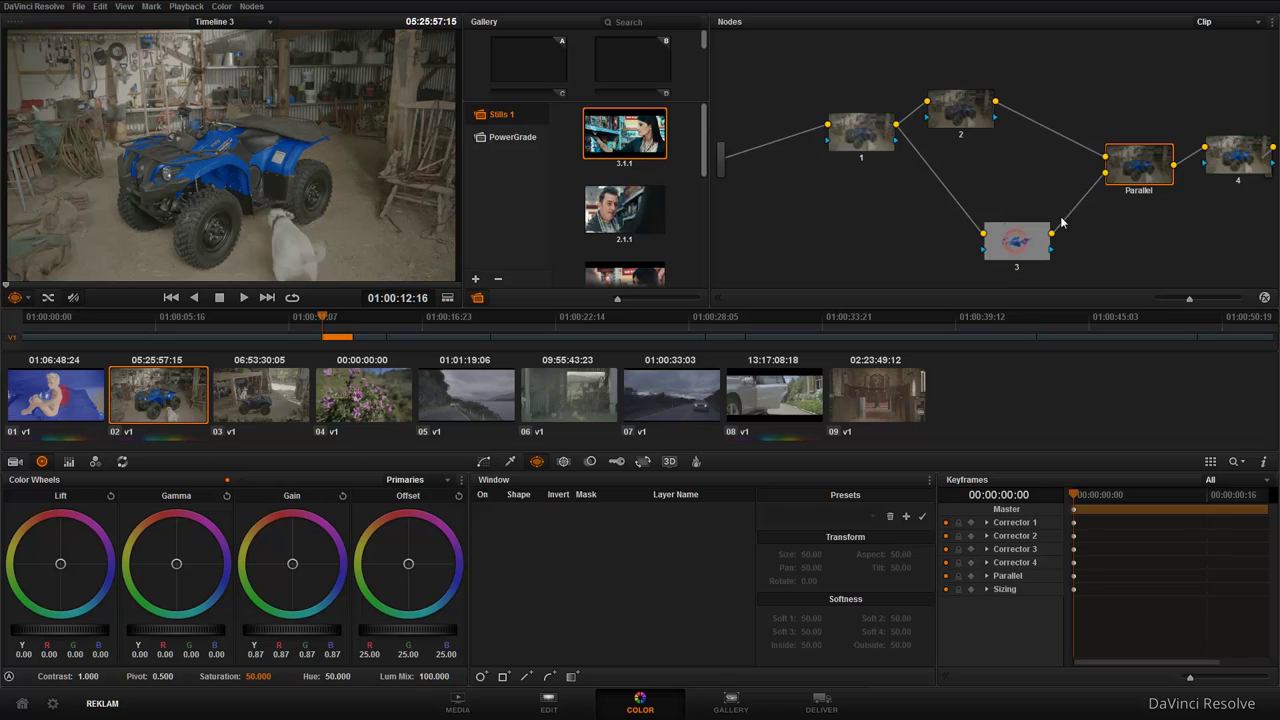
key(ctrl+z)
Reduce the tree to node 1, add serial nodes 2 and 3, and connect node 3 to the output
key(ctrl+z)
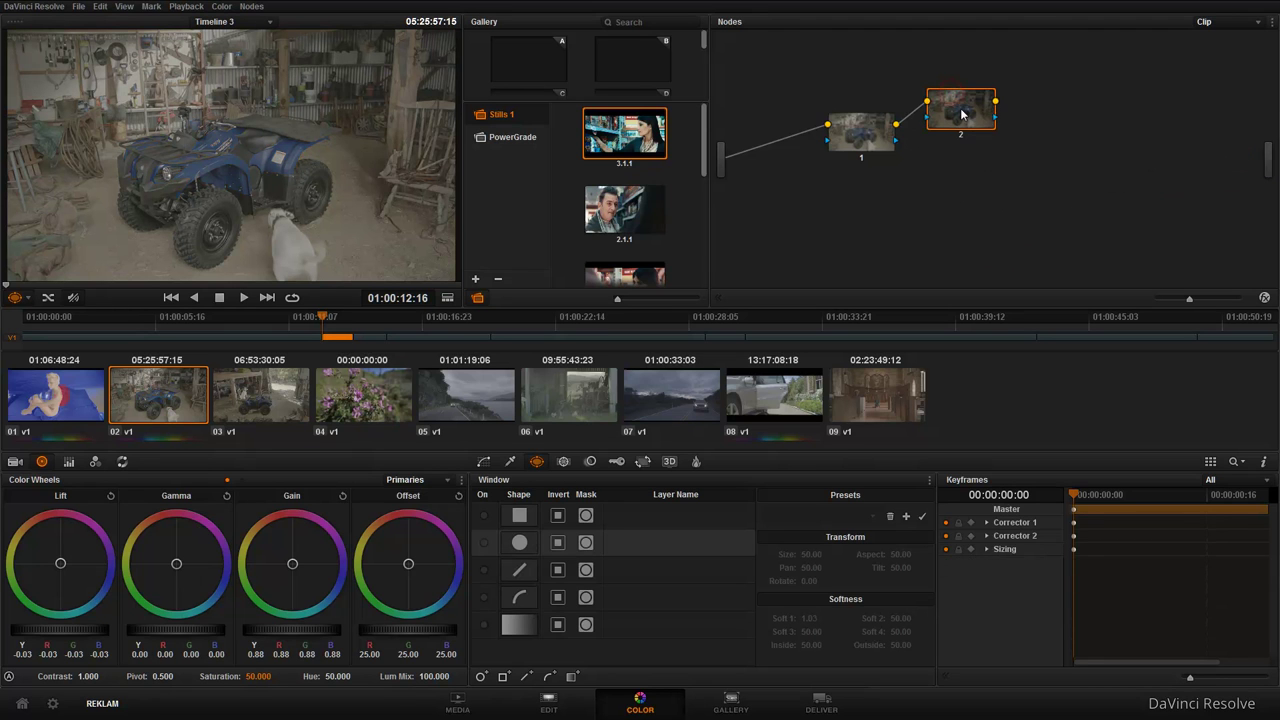
key(ctrl+z)
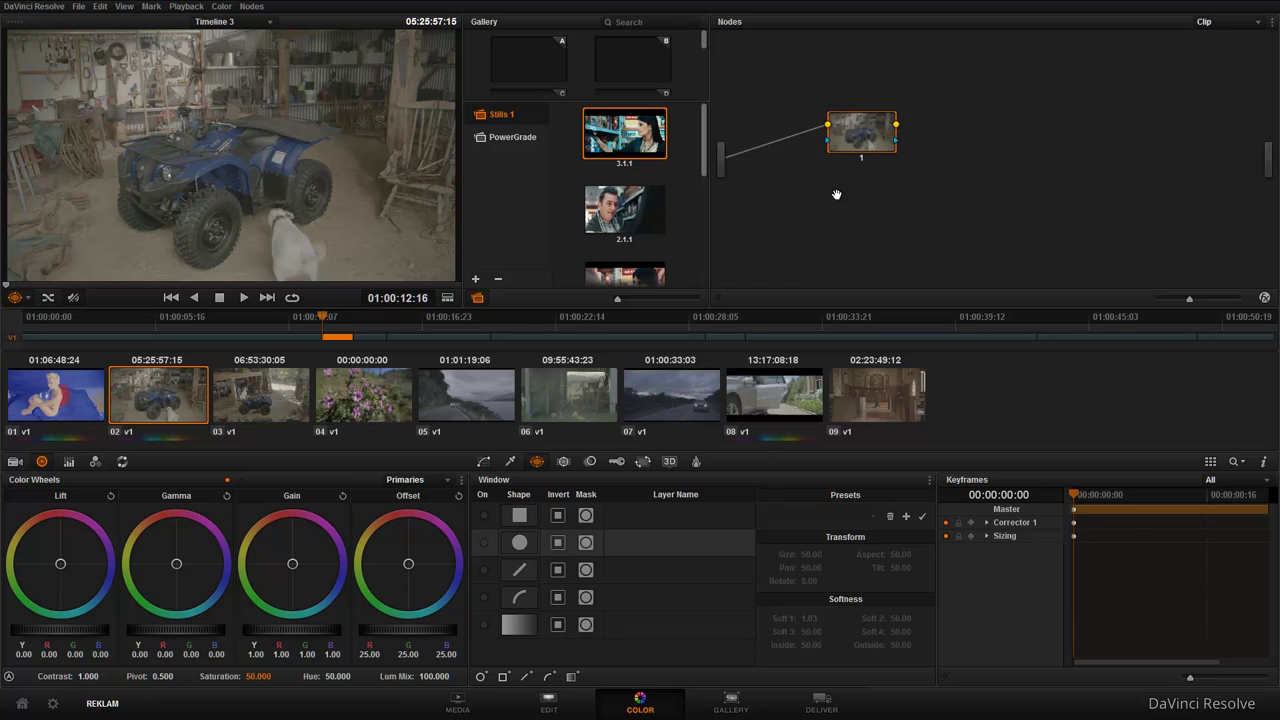
key(alt+s)
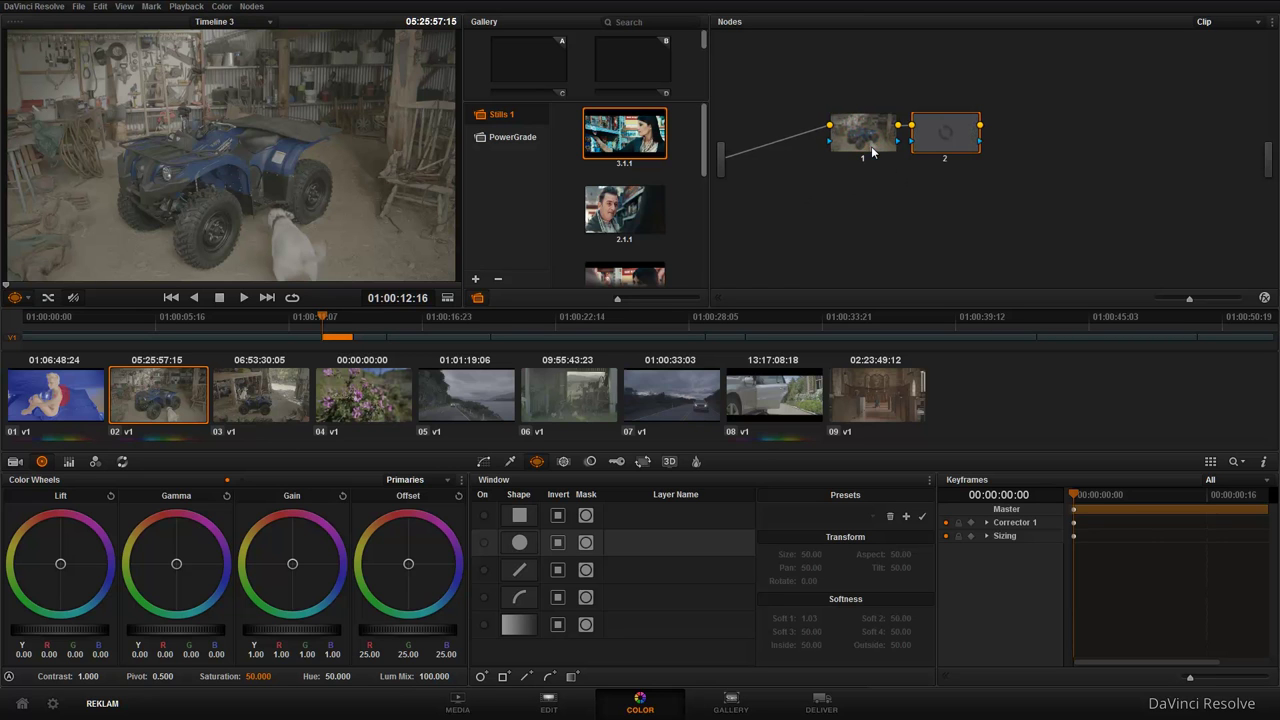
key(alt+s)
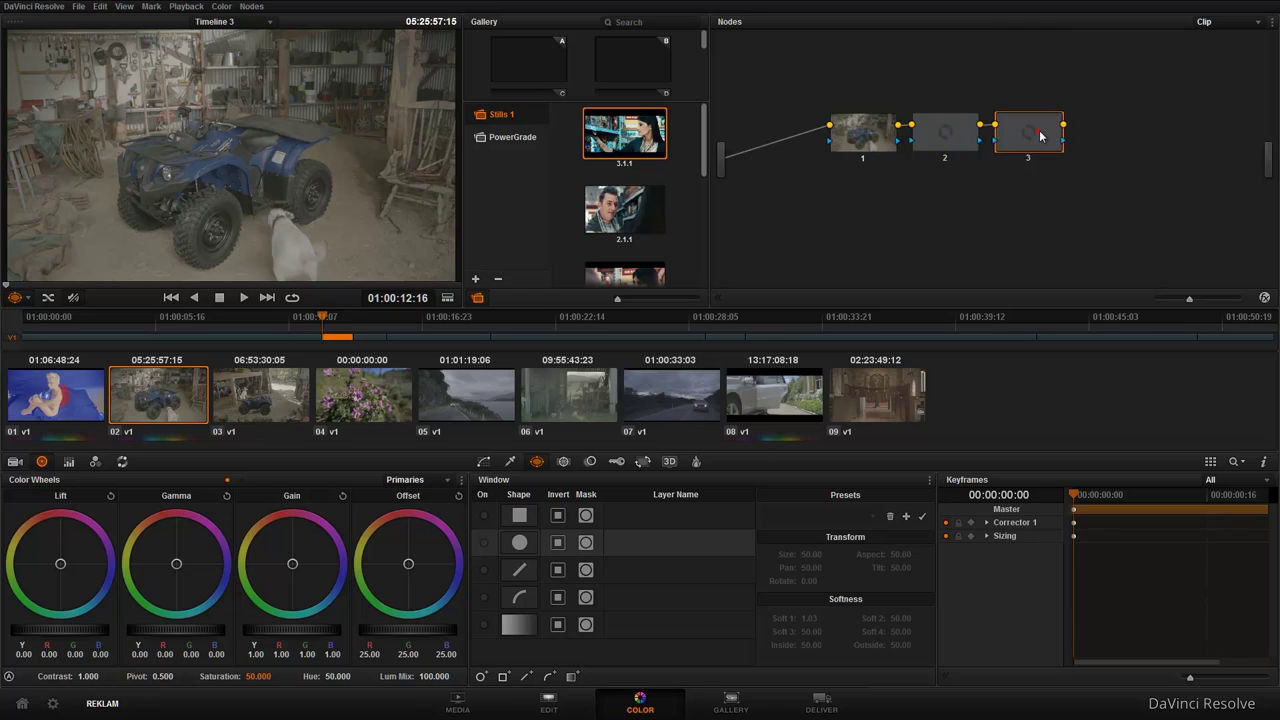
drag(1065, 125, 1266, 158)
click(1045, 136)
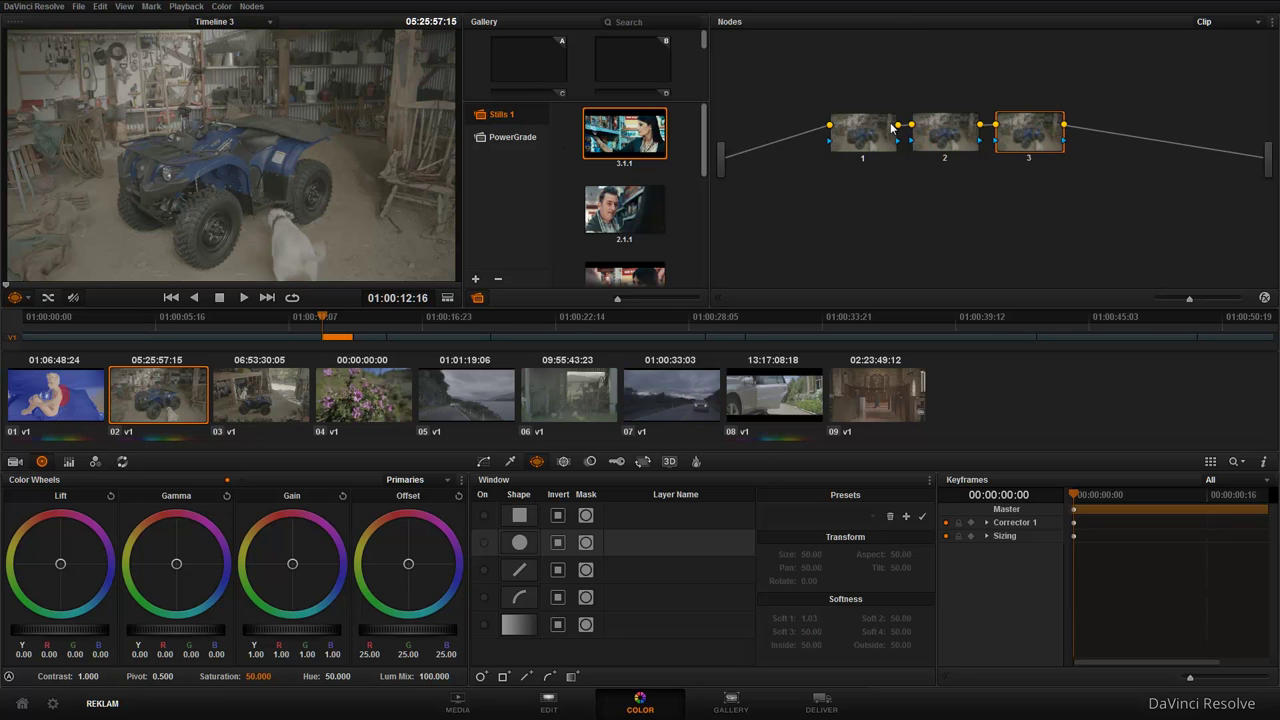
drag(872, 133, 843, 130)
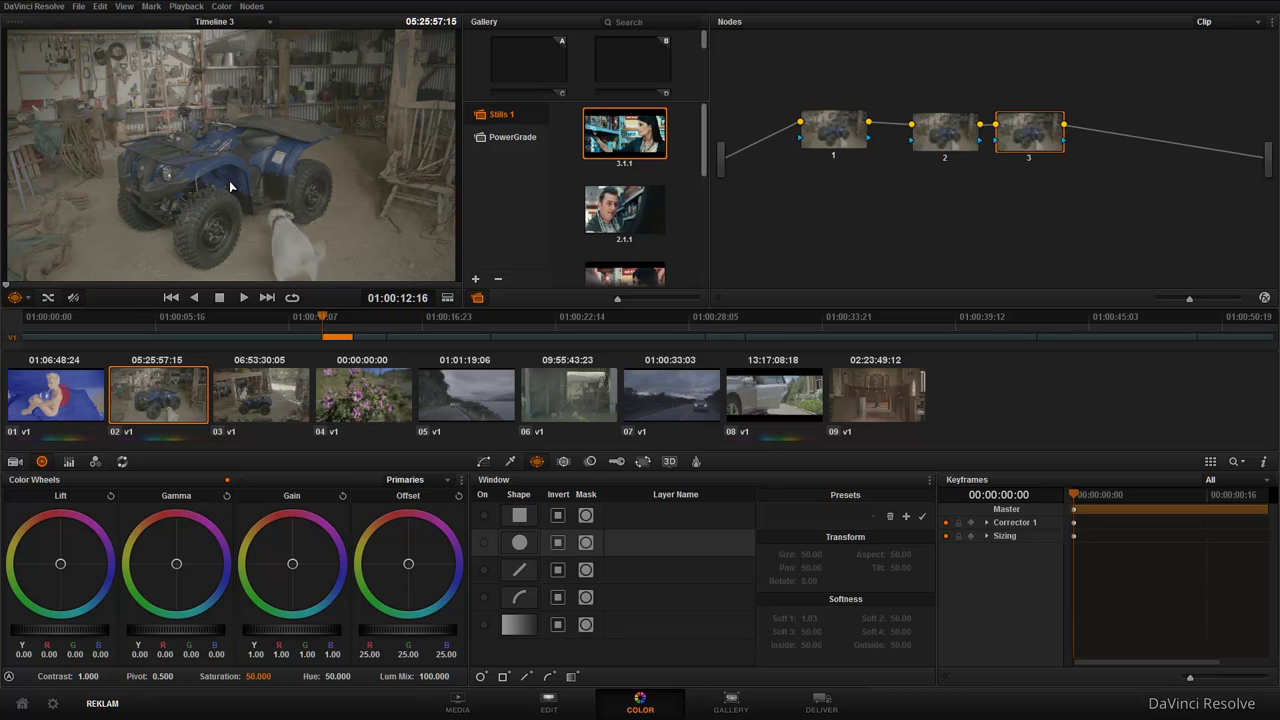
Add corrector node 4 below node 2, link its output into node 3, and tidy the layout
right_click(908, 214)
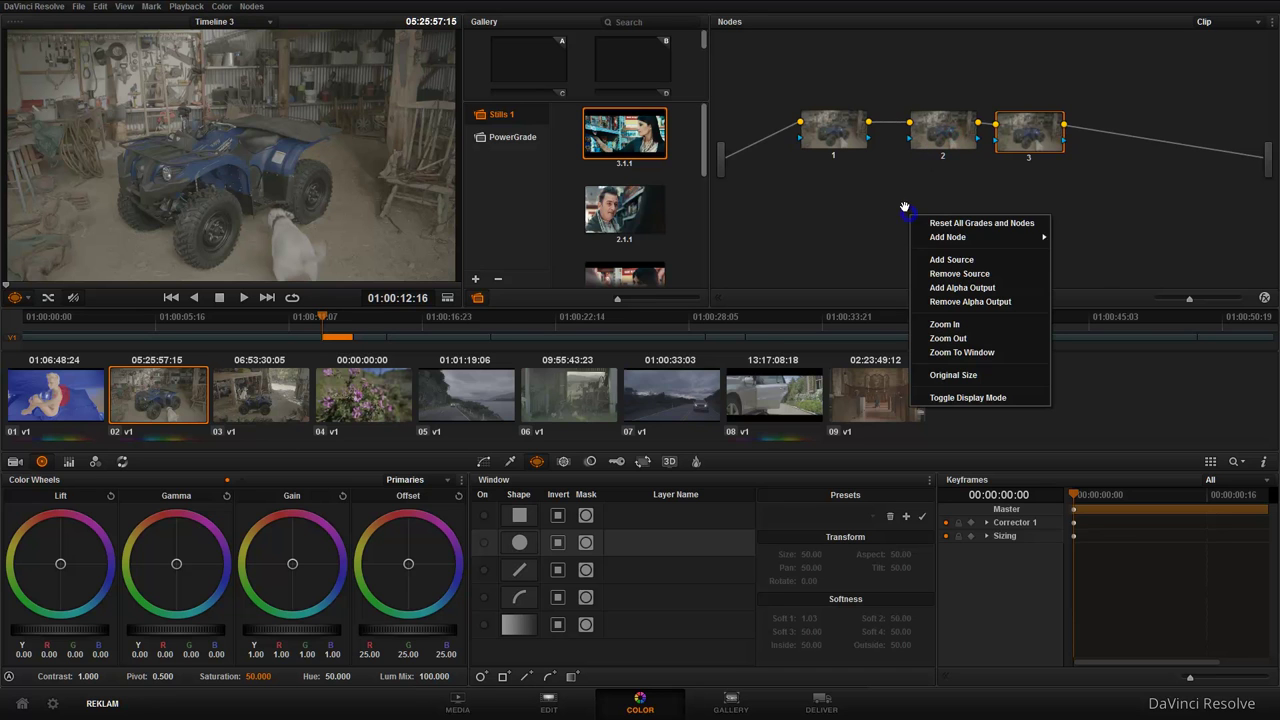
mouse_move(960, 238)
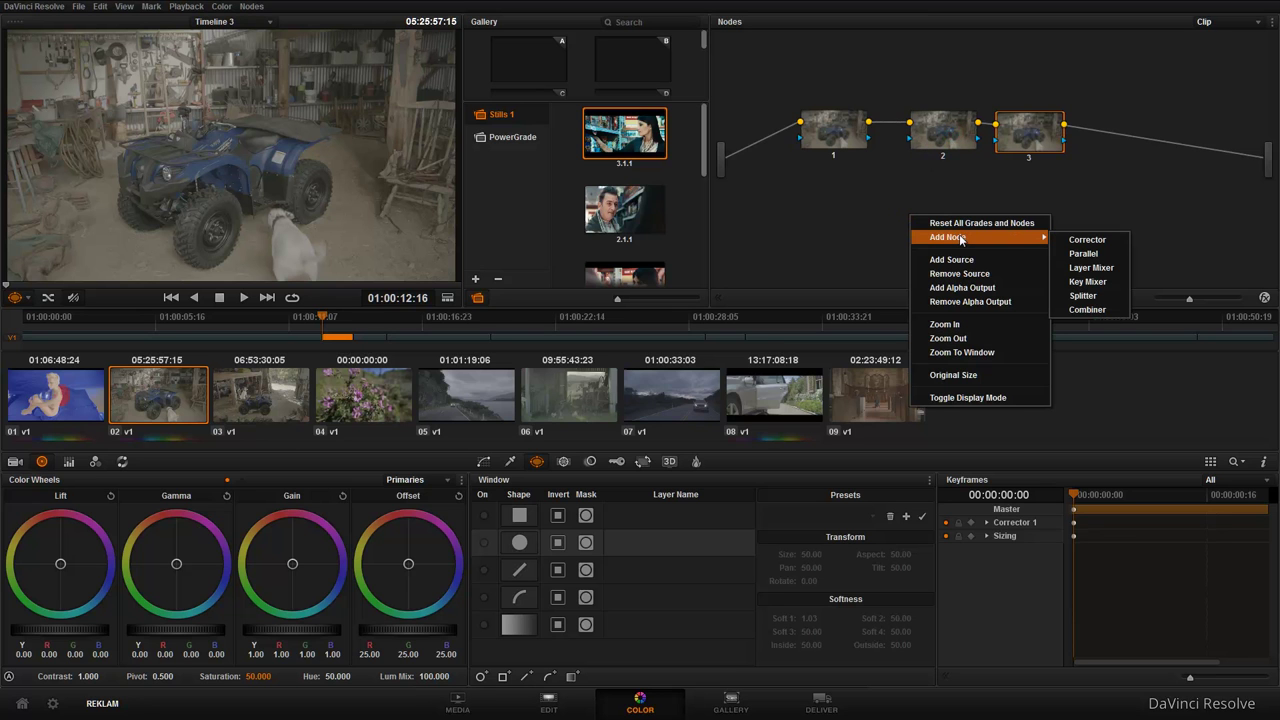
click(1094, 246)
mouse_move(897, 218)
mouse_down()
mouse_move(905, 205)
mouse_move(869, 123)
mouse_up()
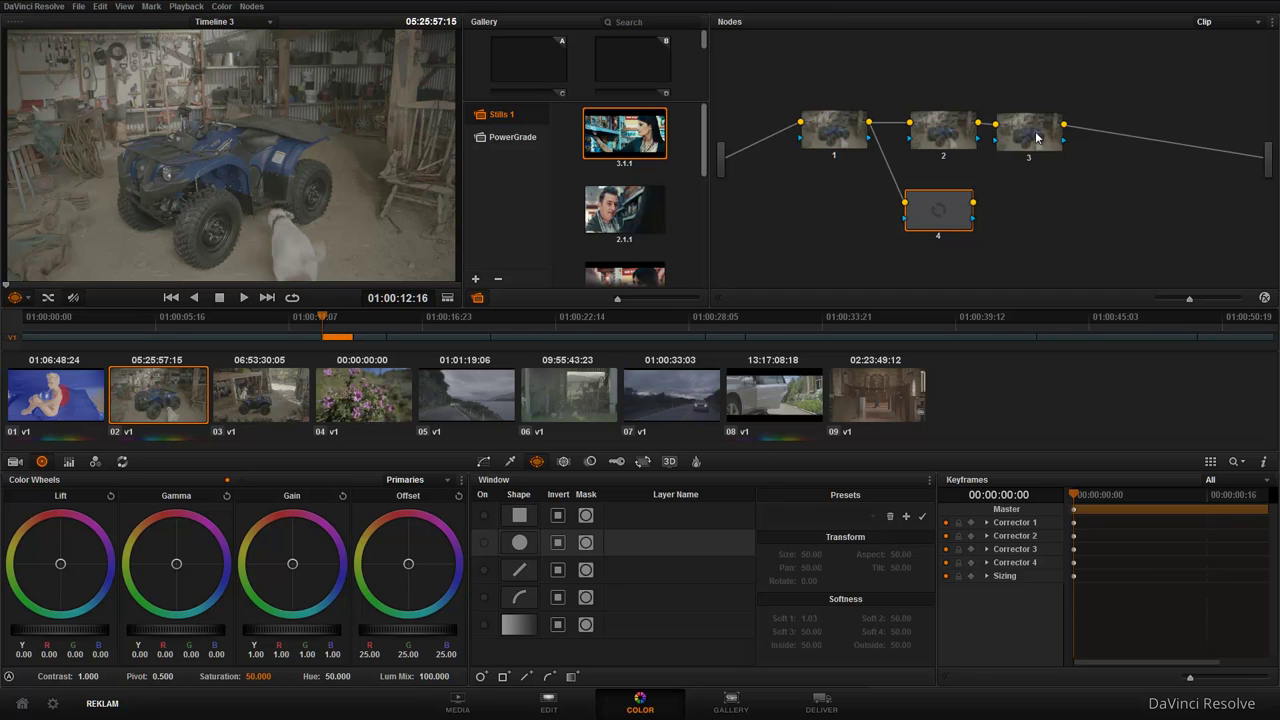
drag(1037, 138, 1077, 138)
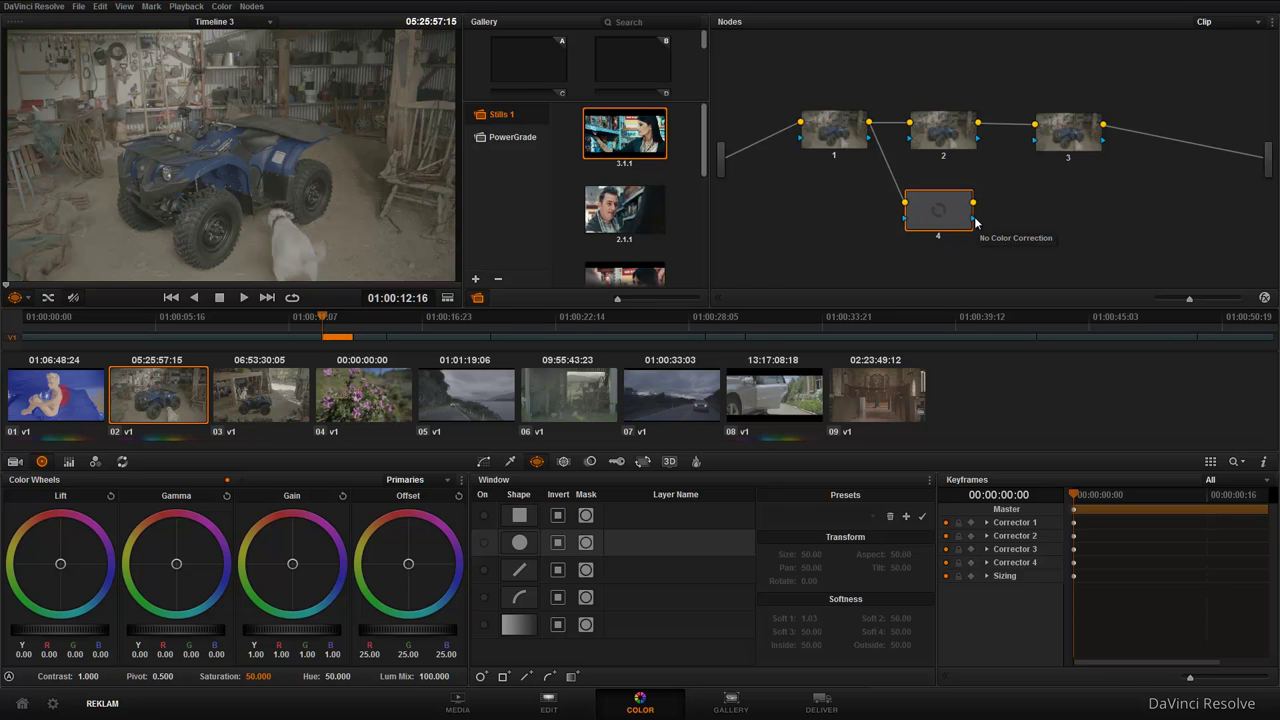
mouse_move(974, 222)
mouse_down()
mouse_move(1034, 141)
mouse_move(1075, 136)
mouse_up()
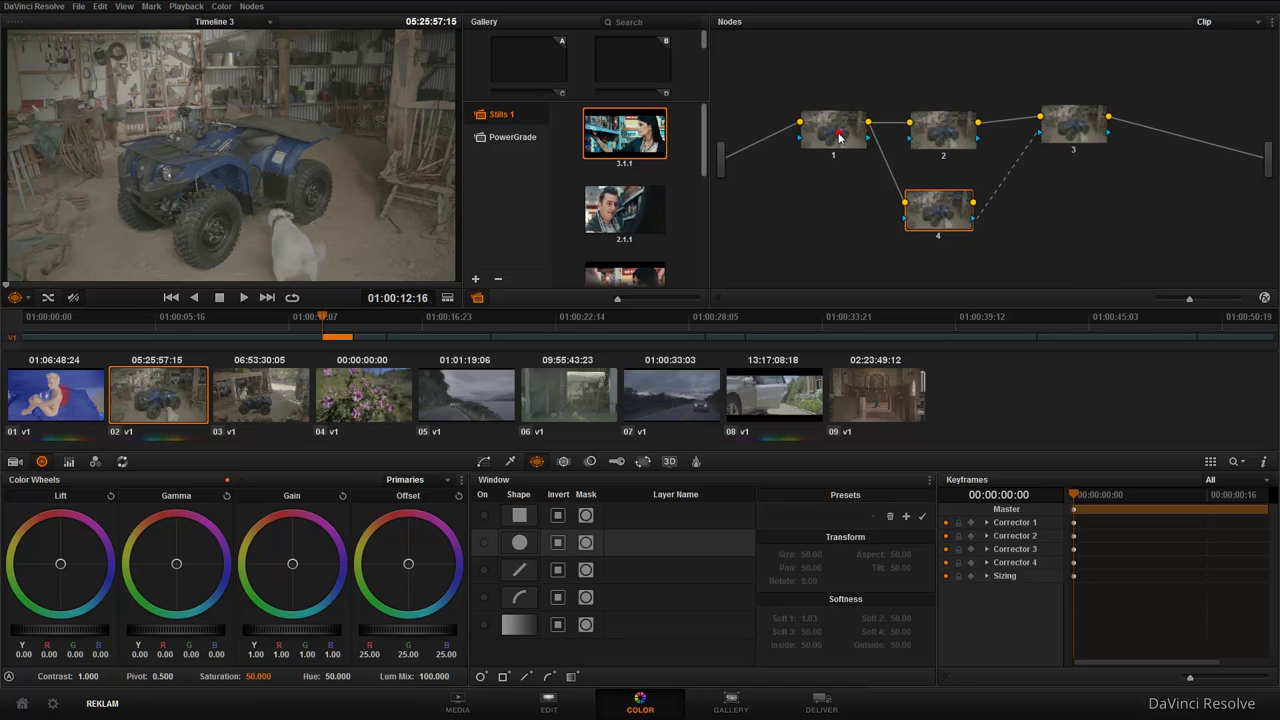
drag(810, 132, 792, 127)
drag(951, 212, 935, 211)
drag(969, 122, 957, 116)
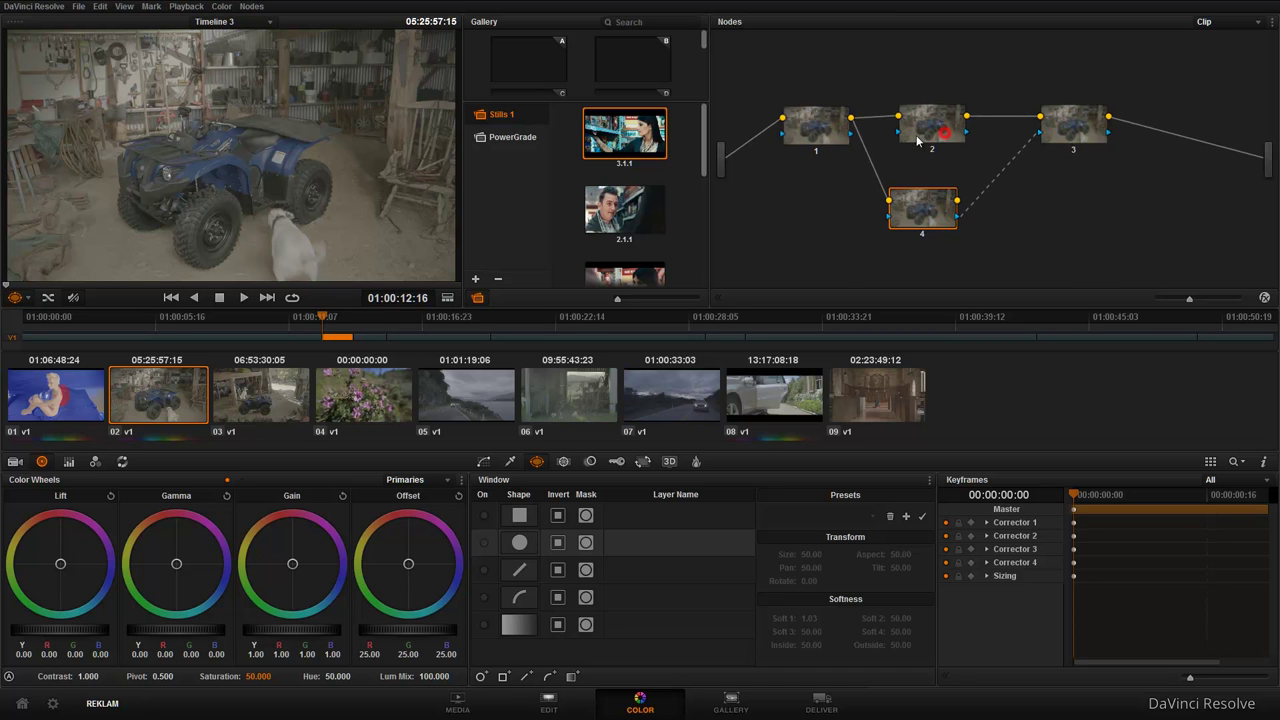
Give node 4 a circular window stretched into a wide ellipse over the quad bike
click(928, 215)
click(925, 212)
click(484, 543)
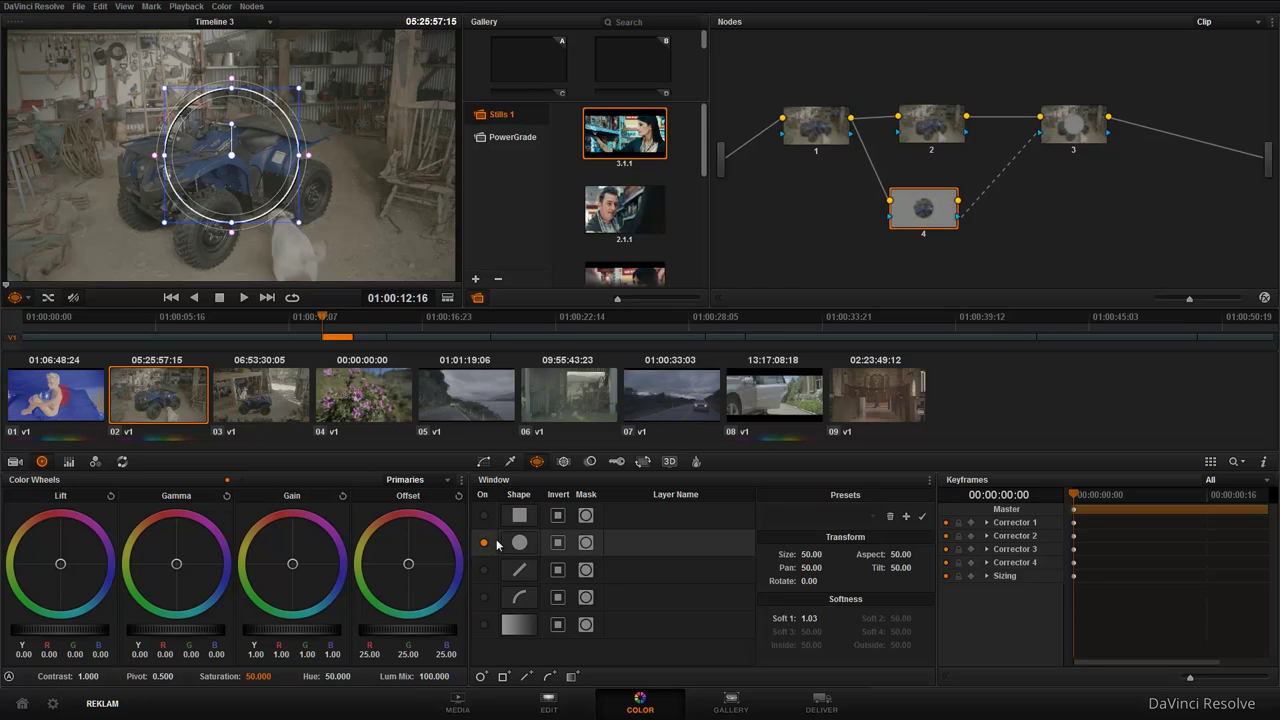
drag(306, 158, 377, 158)
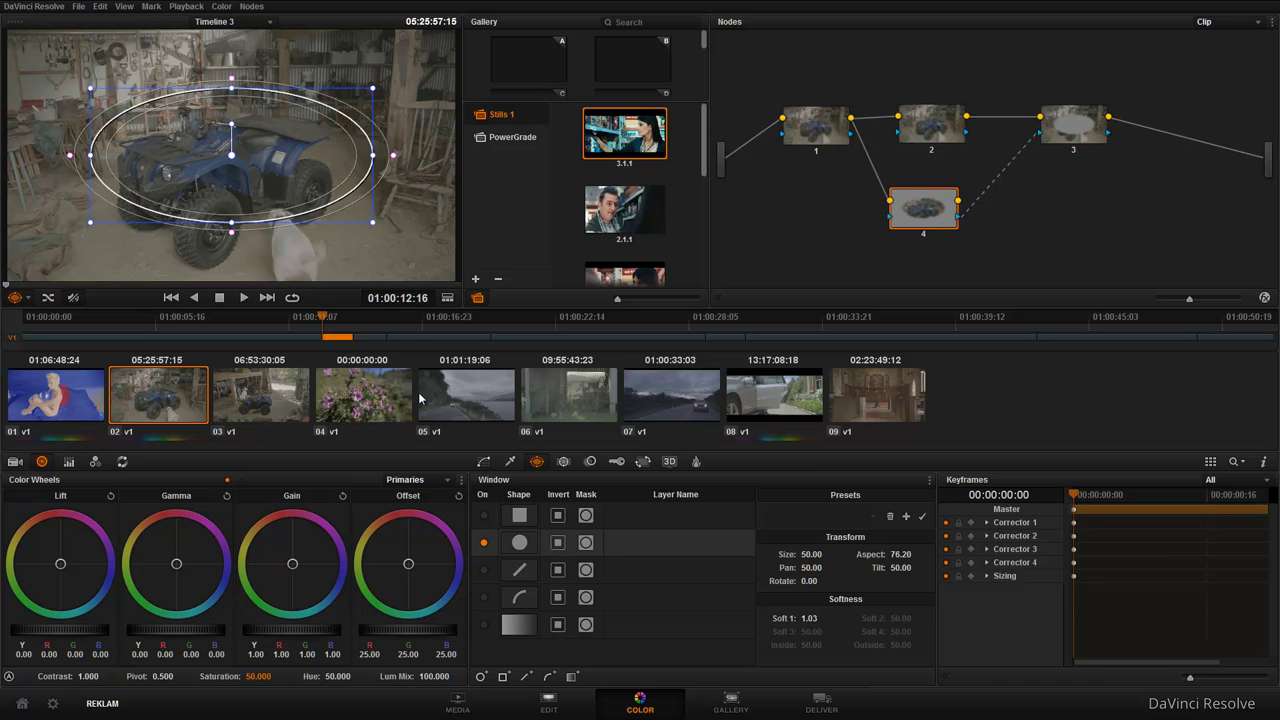
Qualify more of the ATV's blue bodywork in node 4 and blur the matte to radius 13.9
click(510, 461)
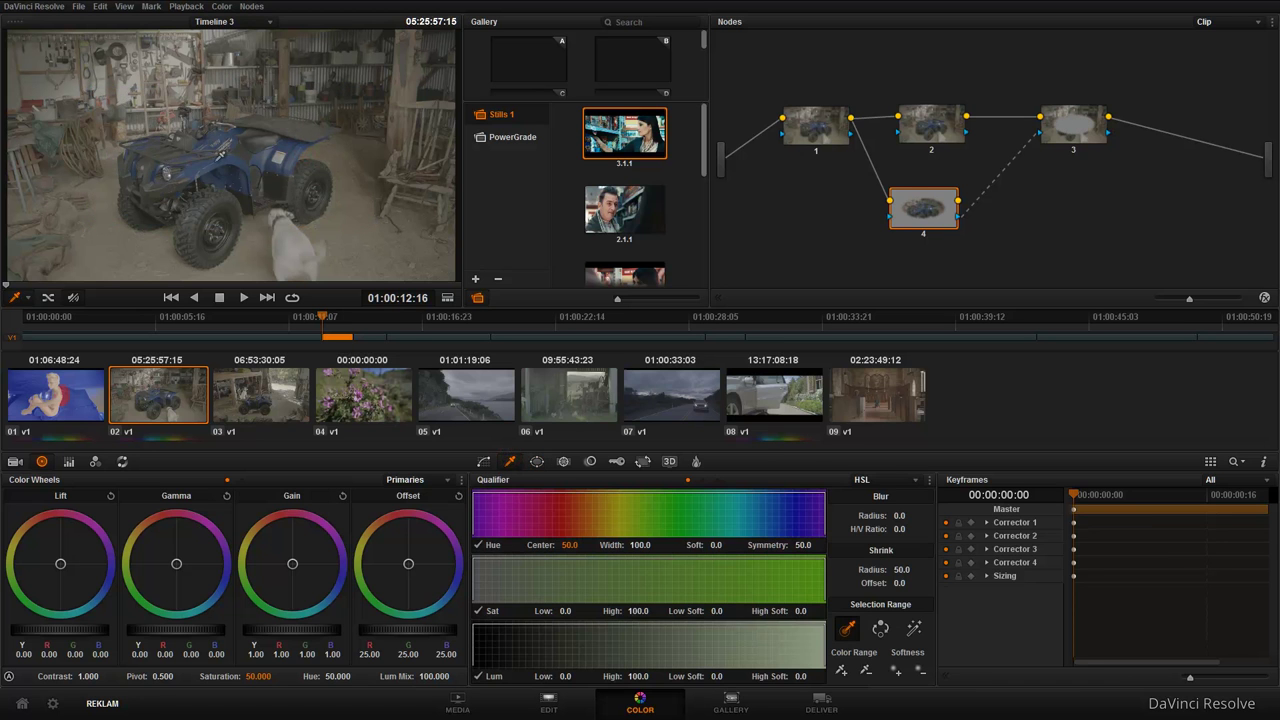
click(226, 156)
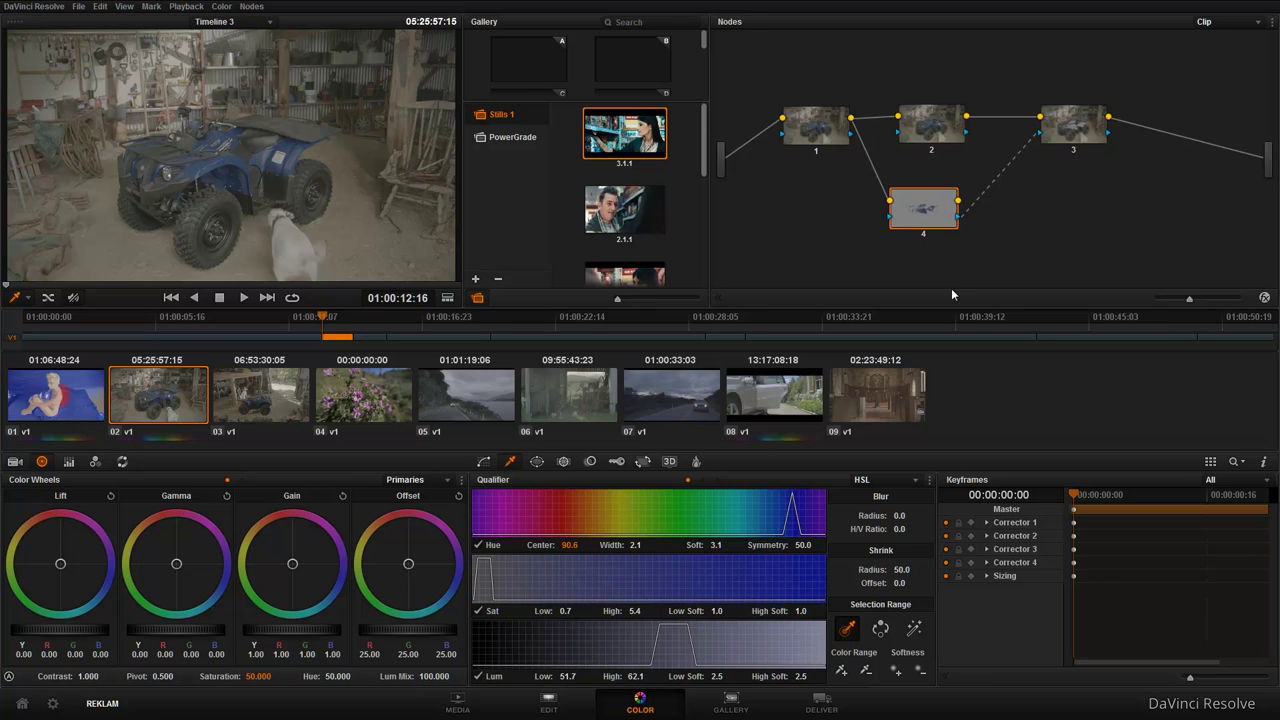
key(shift+h)
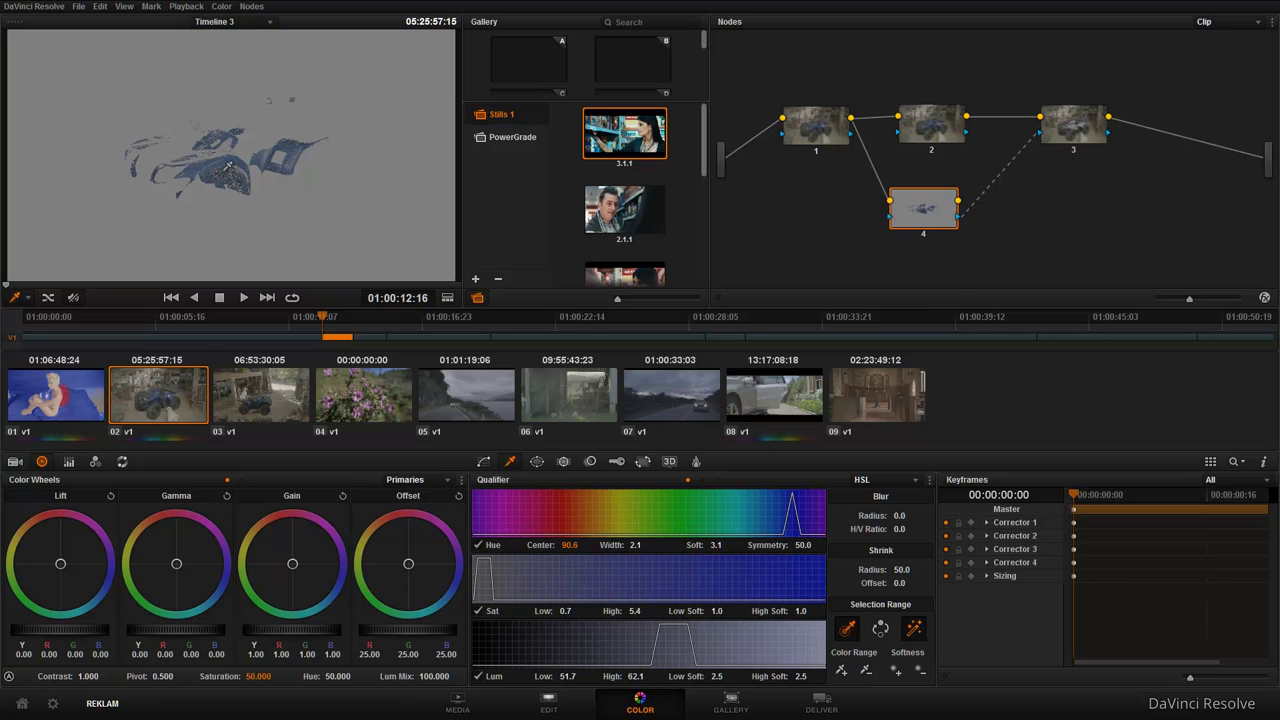
click(841, 670)
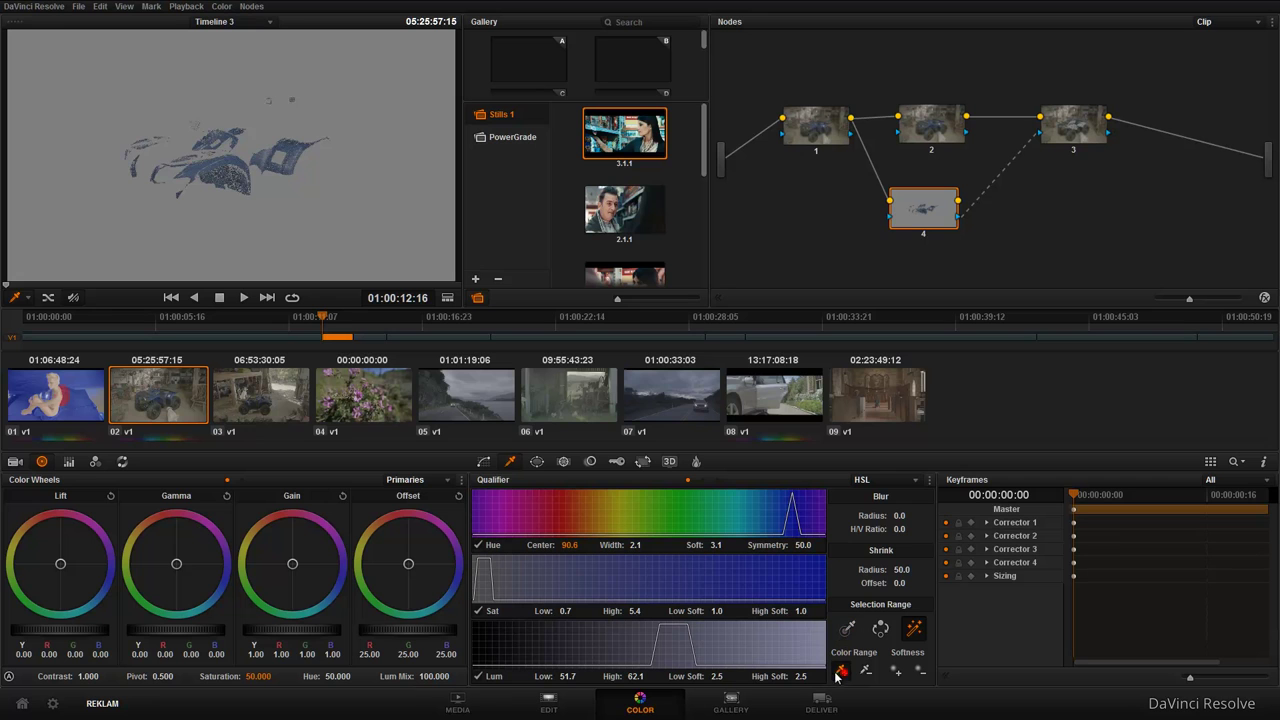
click(197, 170)
click(213, 158)
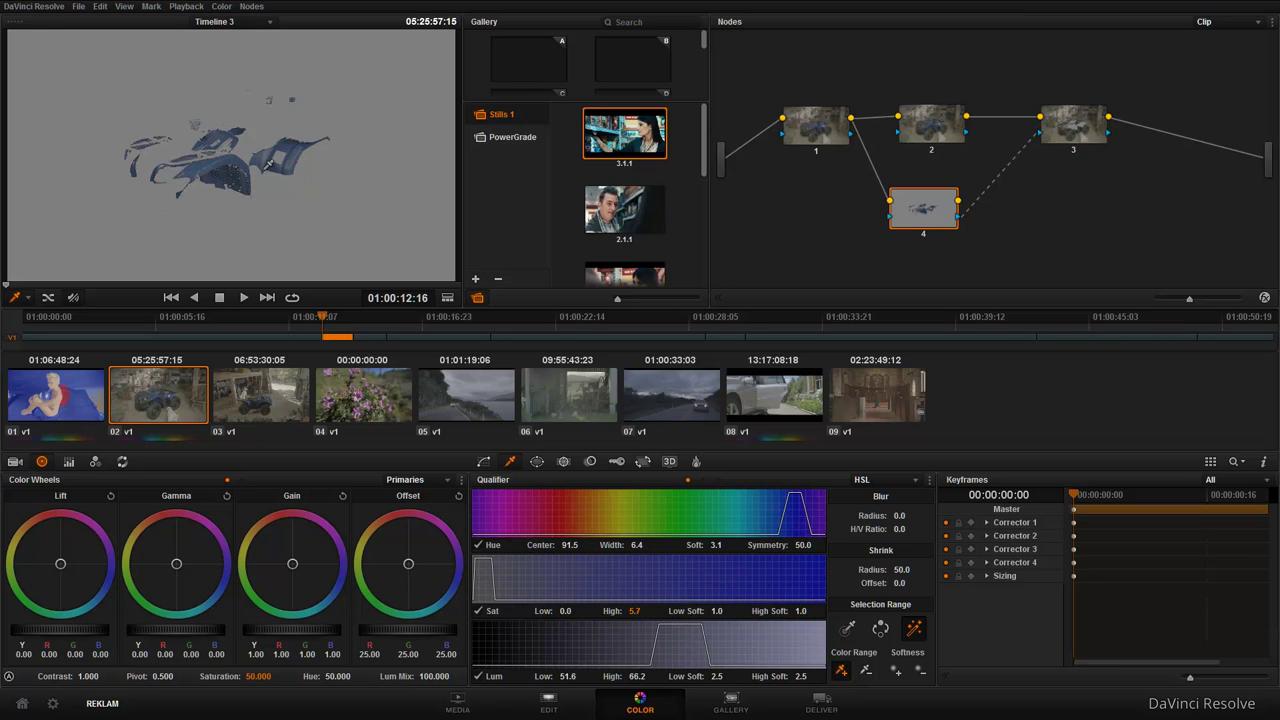
drag(897, 514, 915, 513)
click(1076, 133)
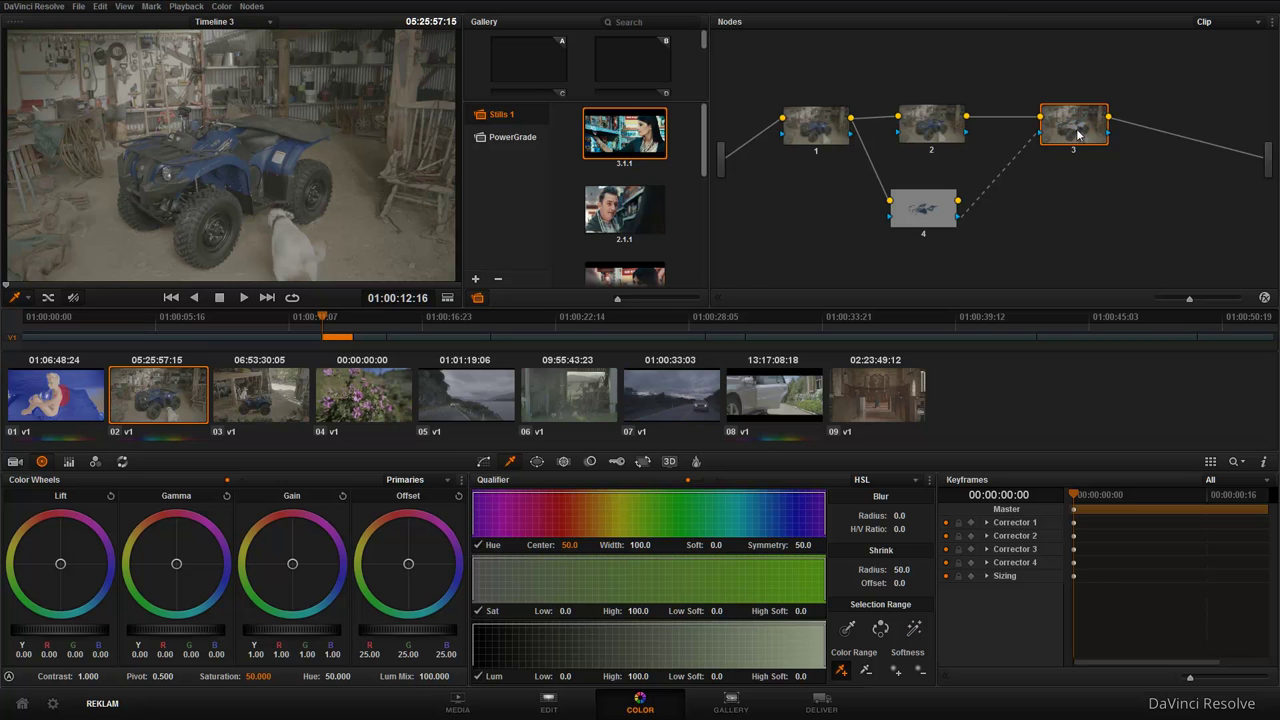
Drop node 3's saturation to 0, widen the viewer, and reposition nodes 3 and 4
drag(1072, 143, 1059, 143)
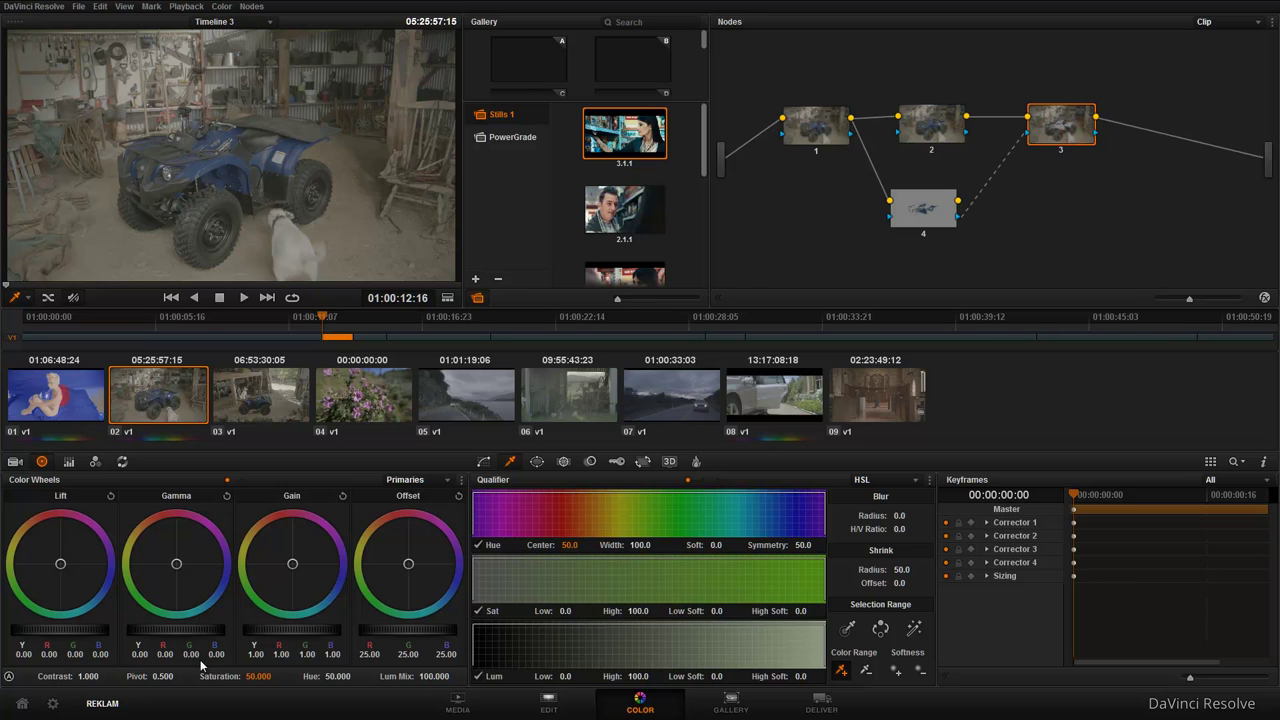
drag(262, 678, 261, 679)
scroll(270, 166, down, 2)
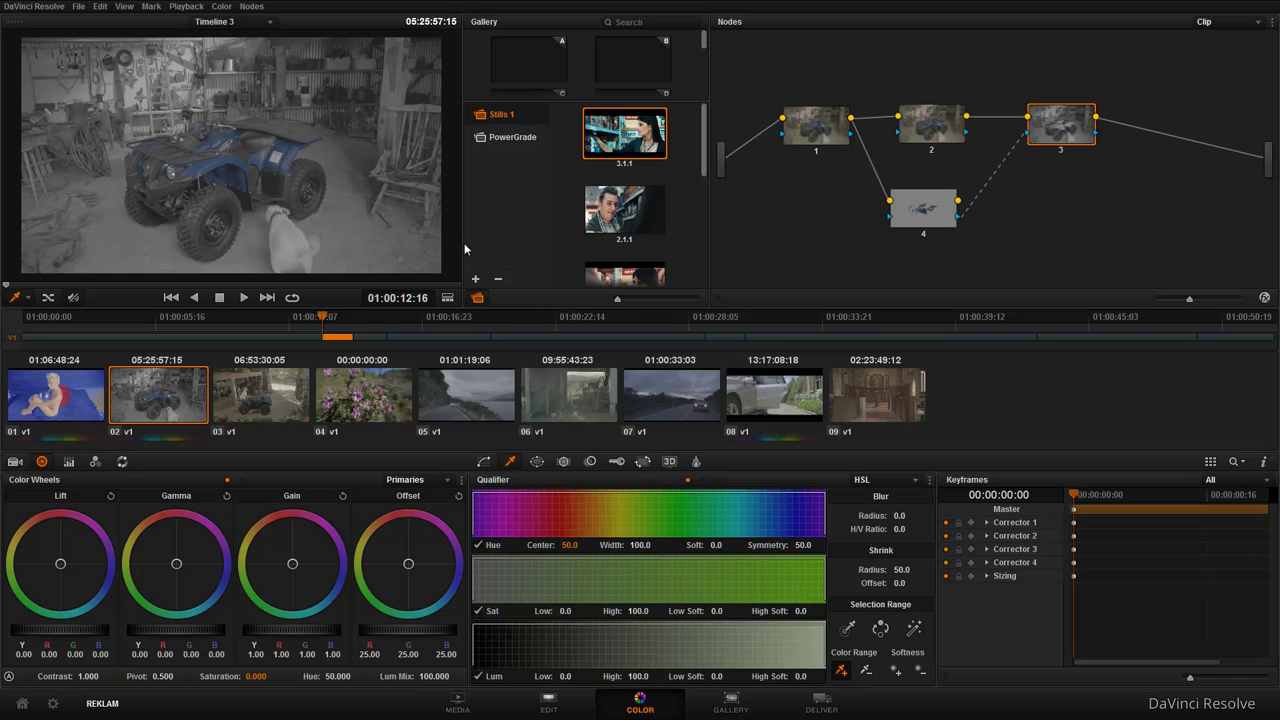
mouse_move(464, 248)
mouse_down()
mouse_move(680, 246)
mouse_move(645, 249)
mouse_up()
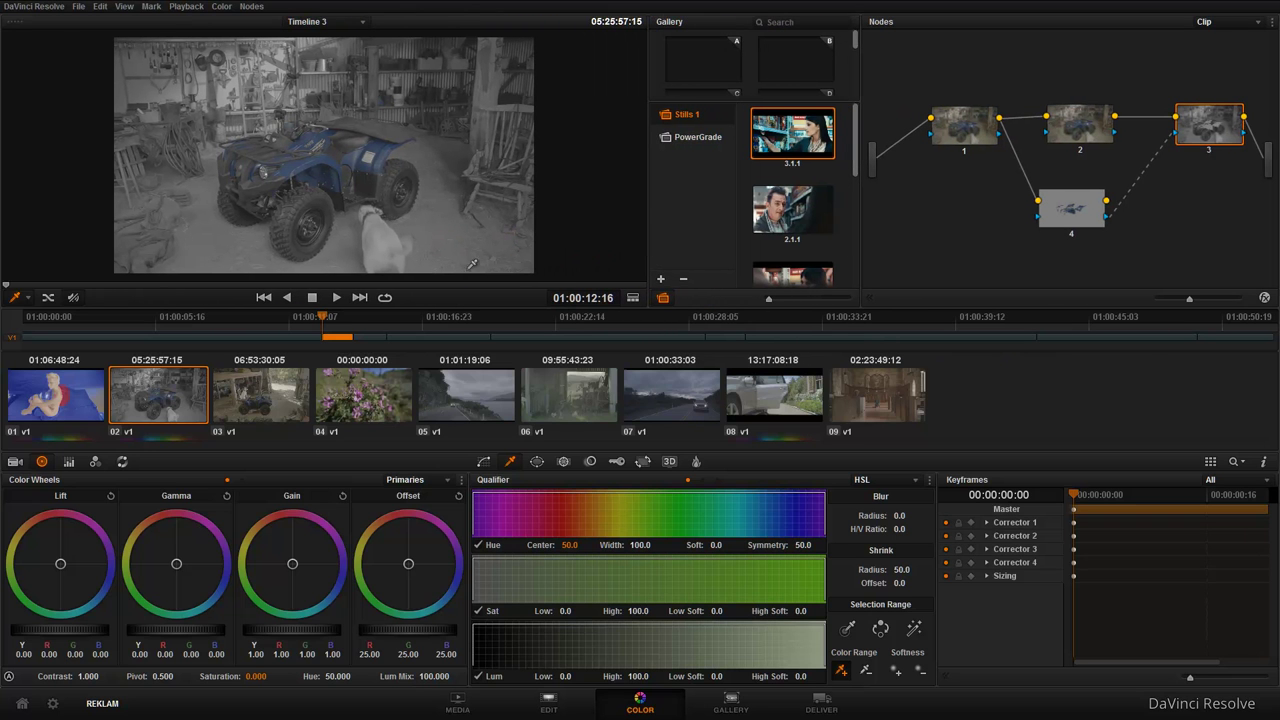
drag(1211, 142, 1185, 142)
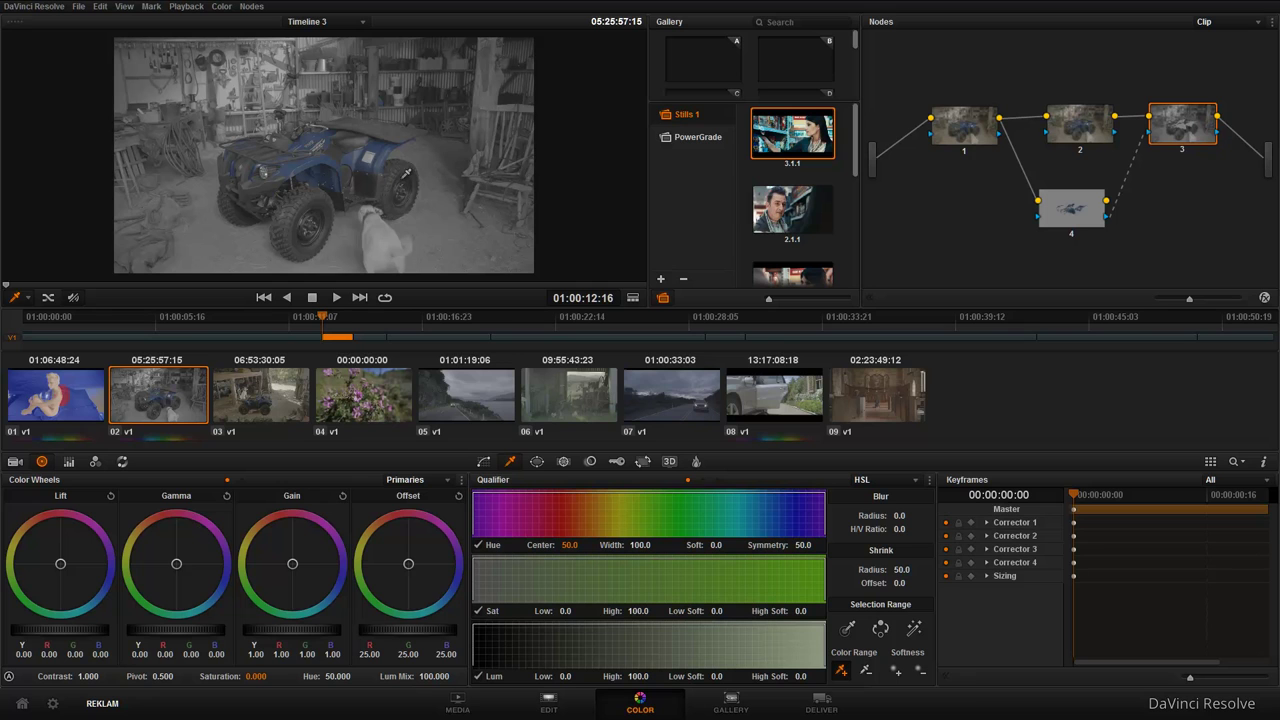
drag(1065, 222, 1030, 232)
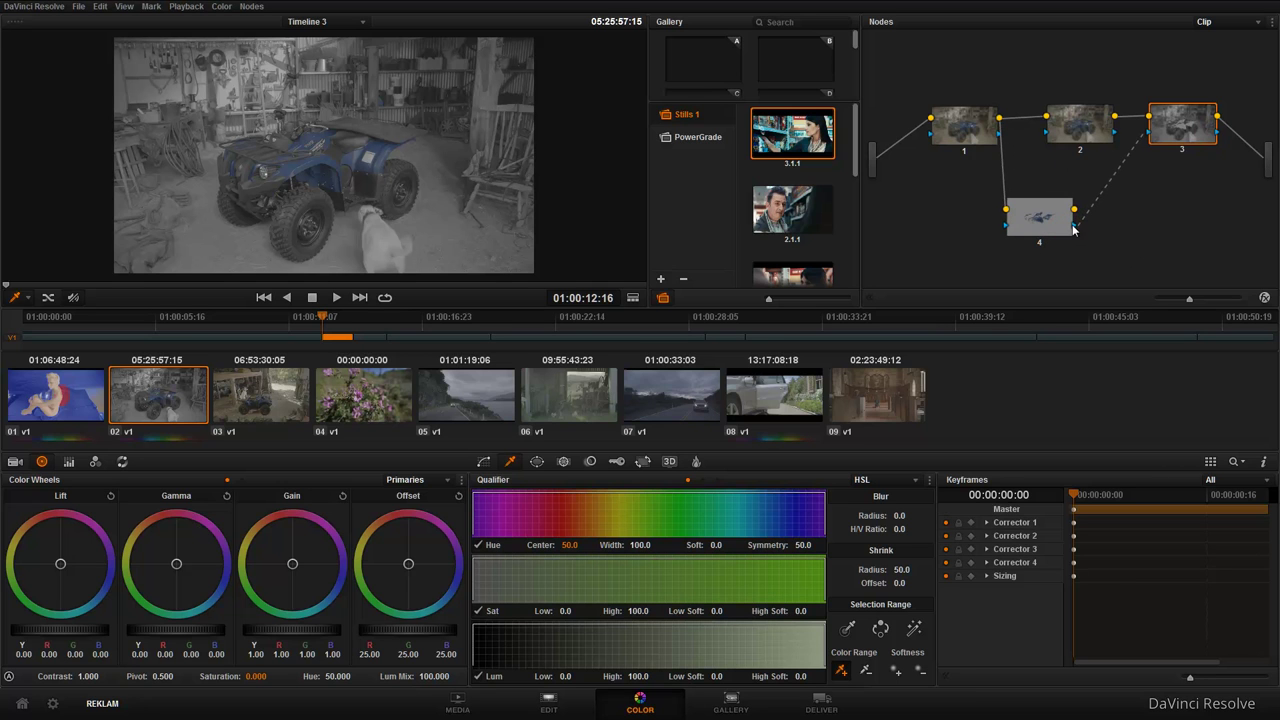
Set node 3's Lift master to -0.13 and Gain to 0.92, then check node 4's saturation
right_click(1128, 226)
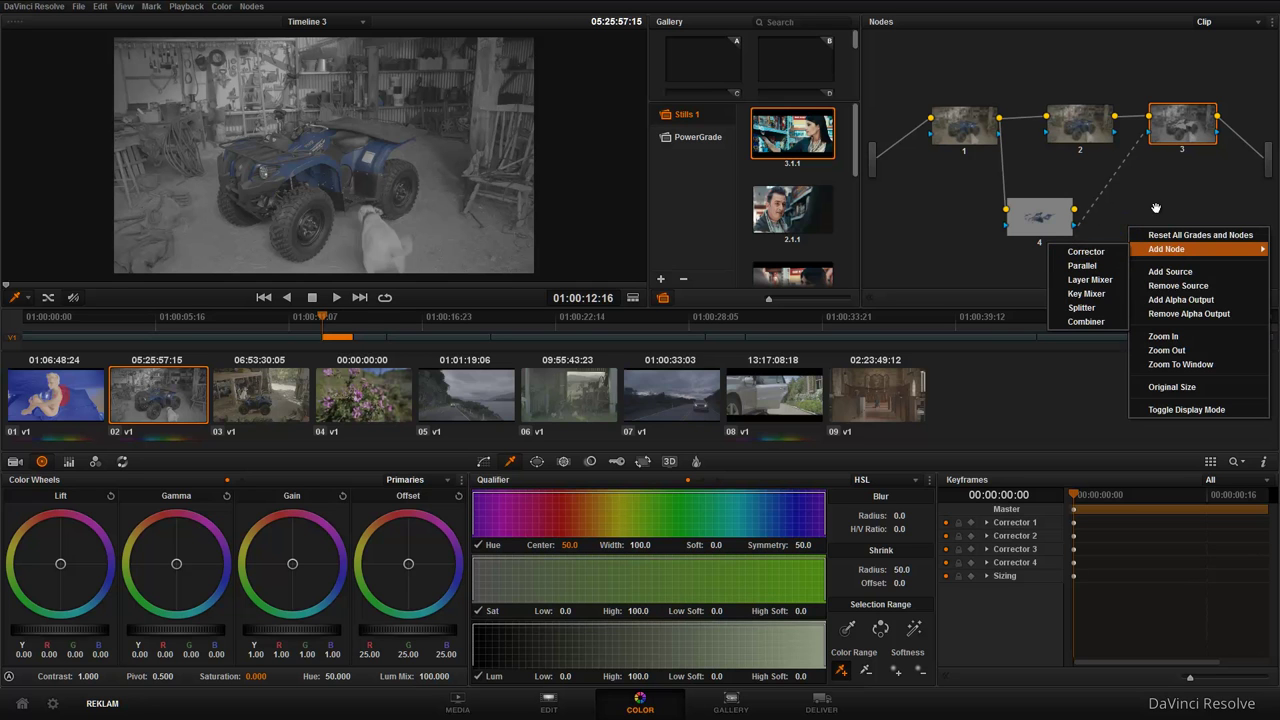
click(1159, 204)
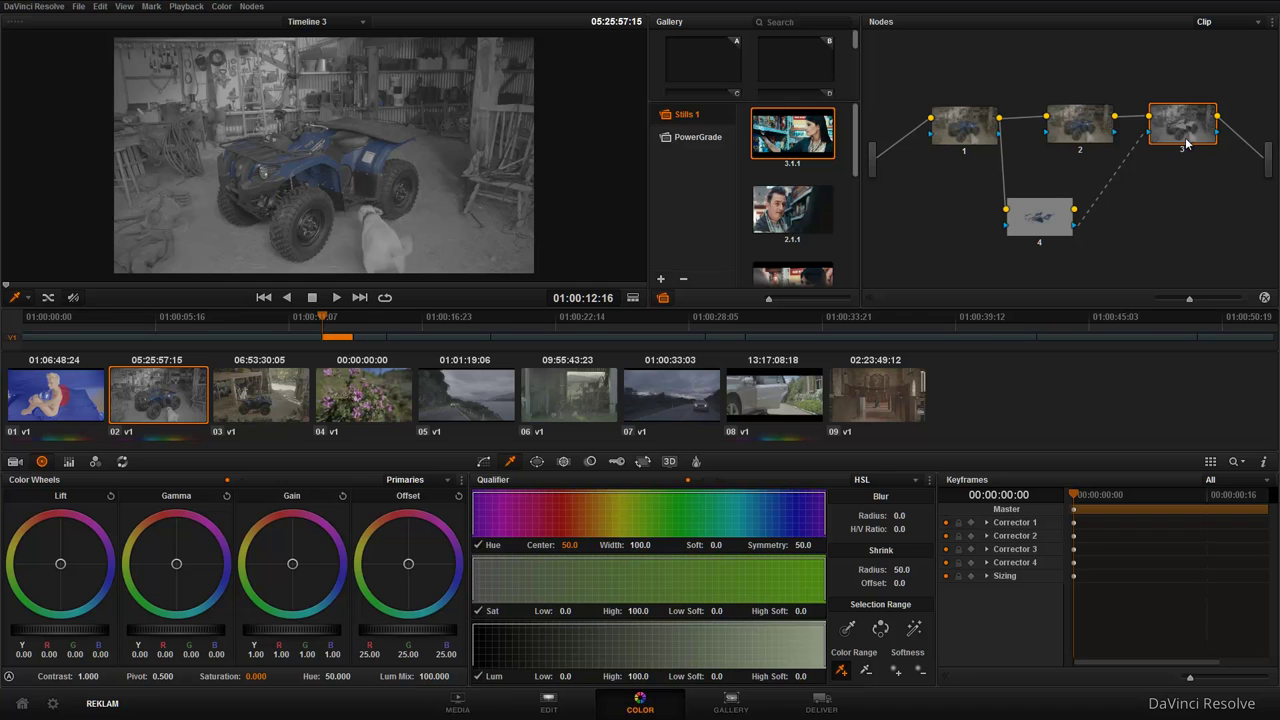
drag(68, 637, 40, 633)
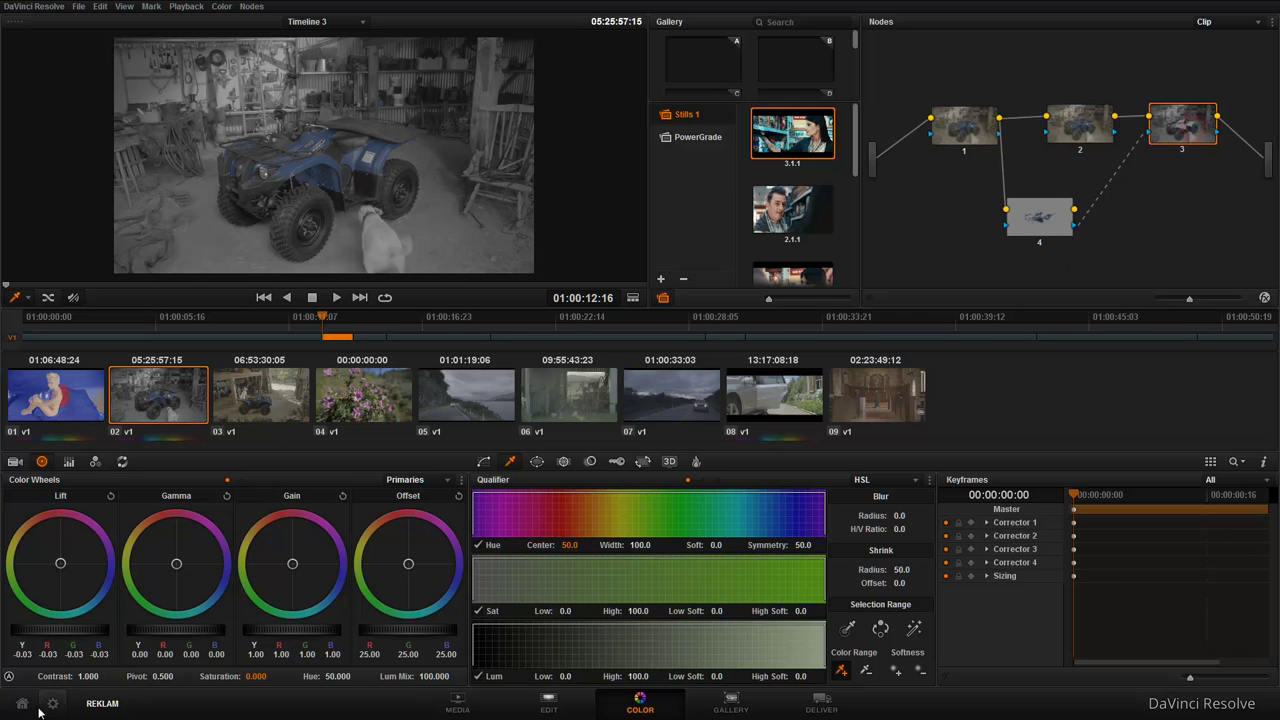
drag(70, 636, 21, 633)
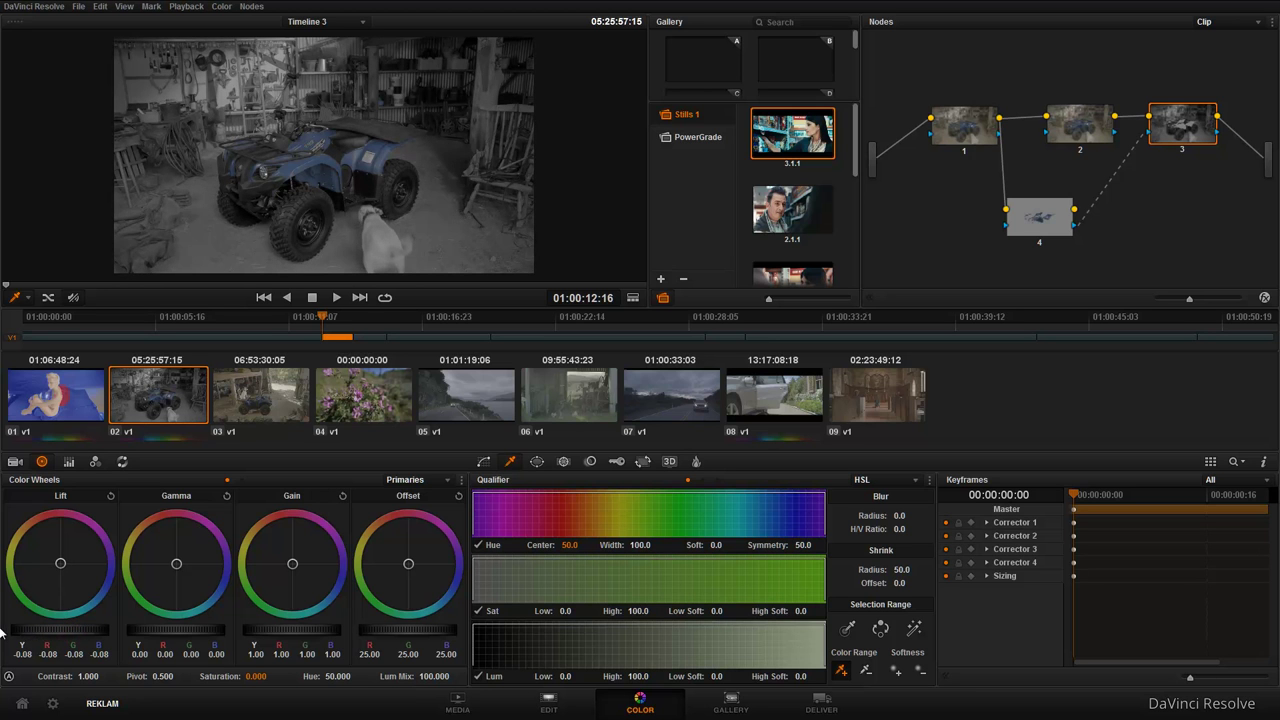
mouse_move(273, 632)
mouse_down()
mouse_move(220, 628)
mouse_move(300, 628)
mouse_up()
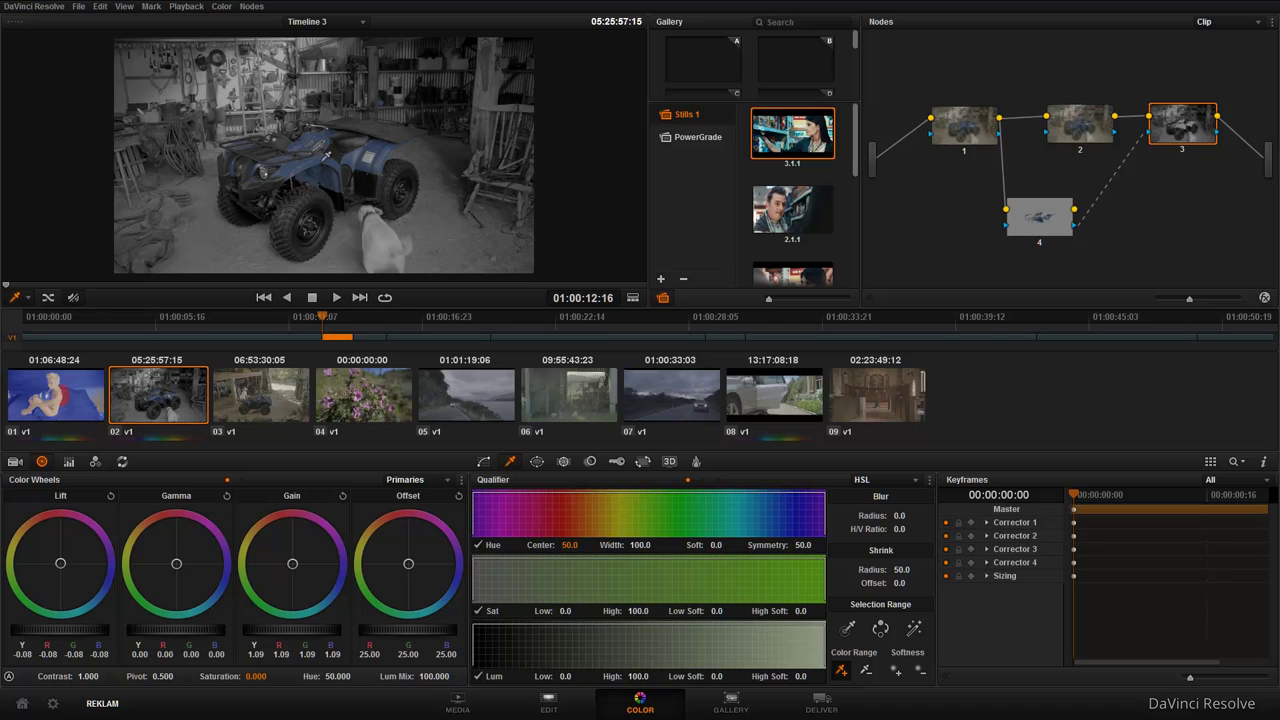
drag(307, 637, 13, 603)
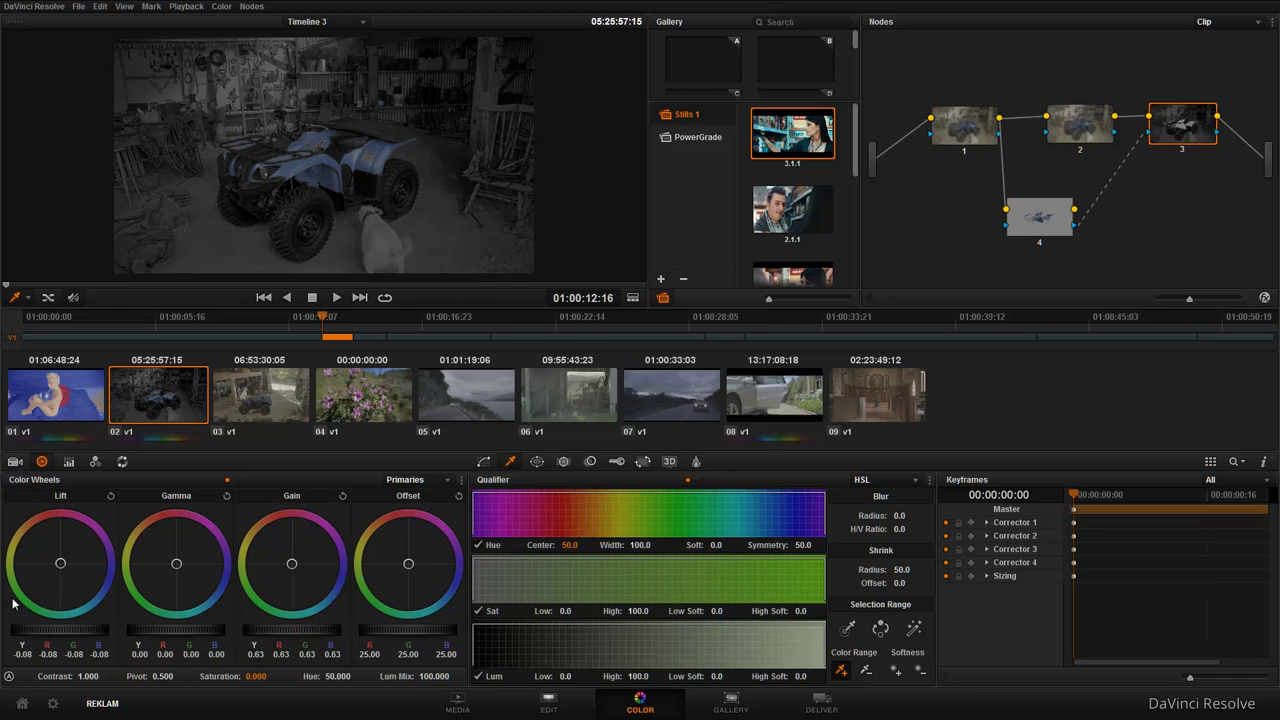
drag(67, 638, 3, 645)
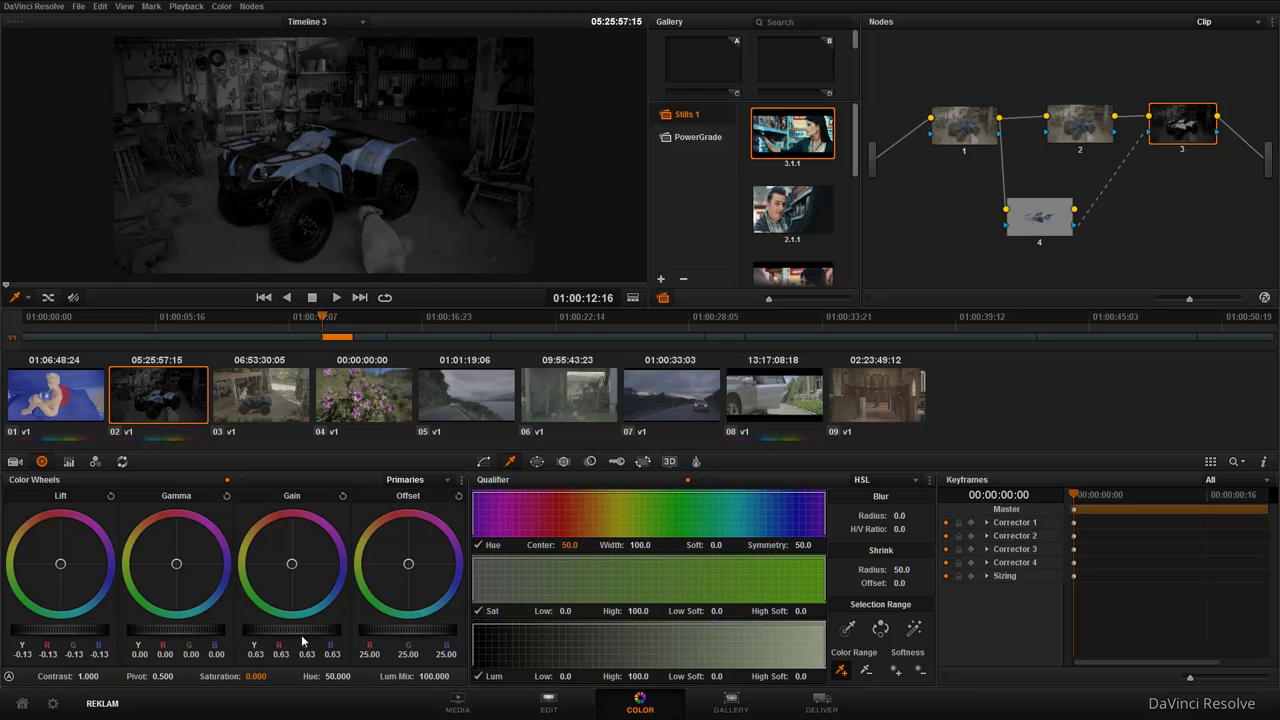
drag(303, 641, 111, 636)
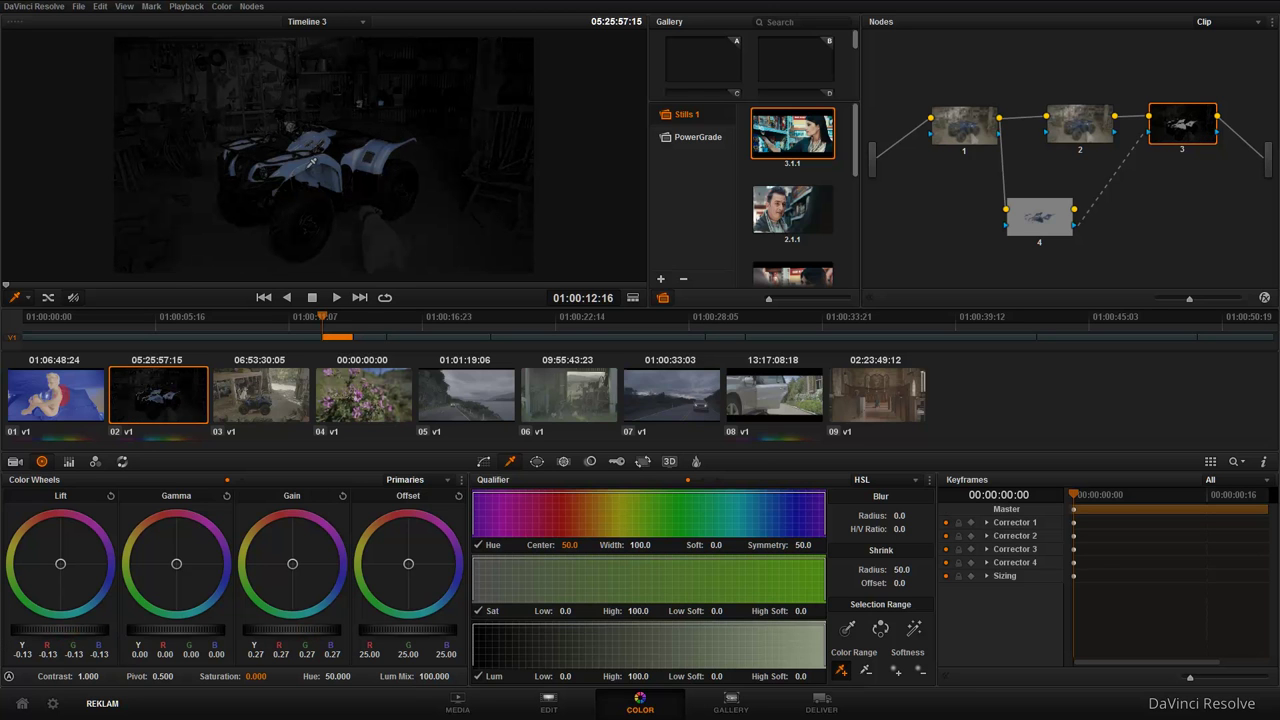
drag(280, 638, 376, 630)
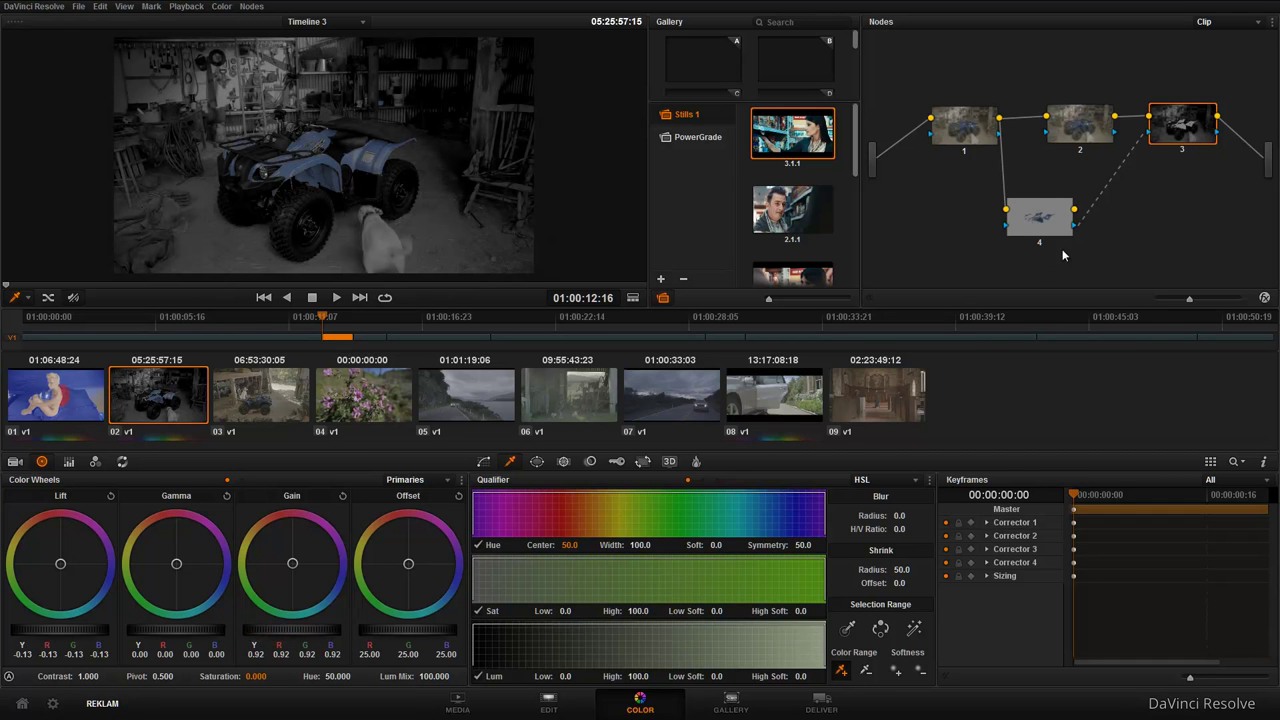
click(1046, 226)
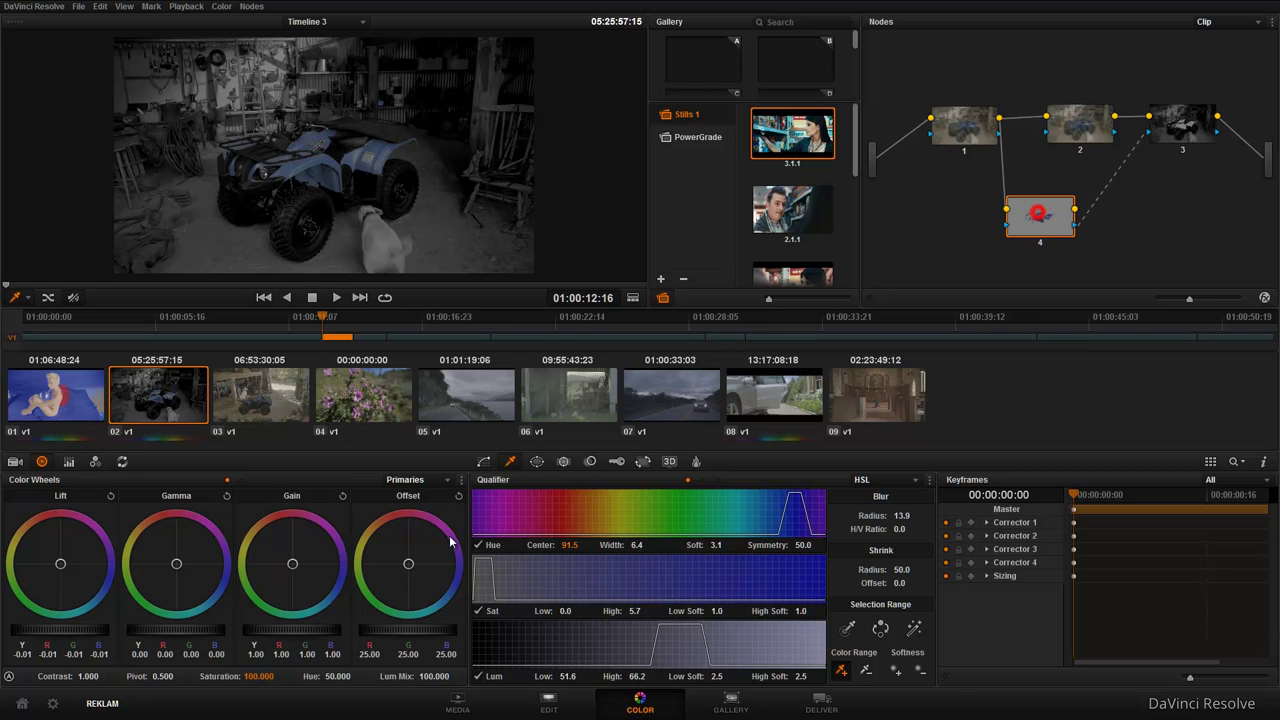
drag(258, 677, 272, 677)
Raise node 1's saturation to 91.4, then preview the highlighted mattes of nodes 4 and 3
click(965, 132)
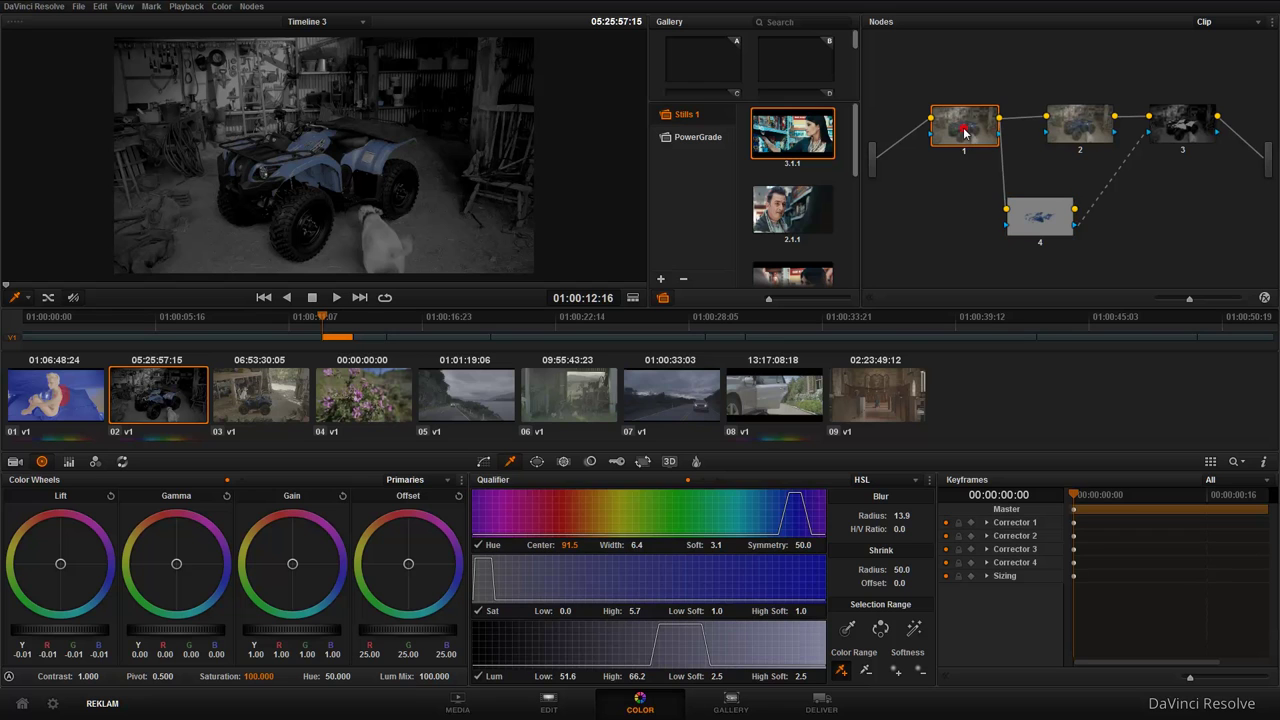
drag(258, 676, 272, 676)
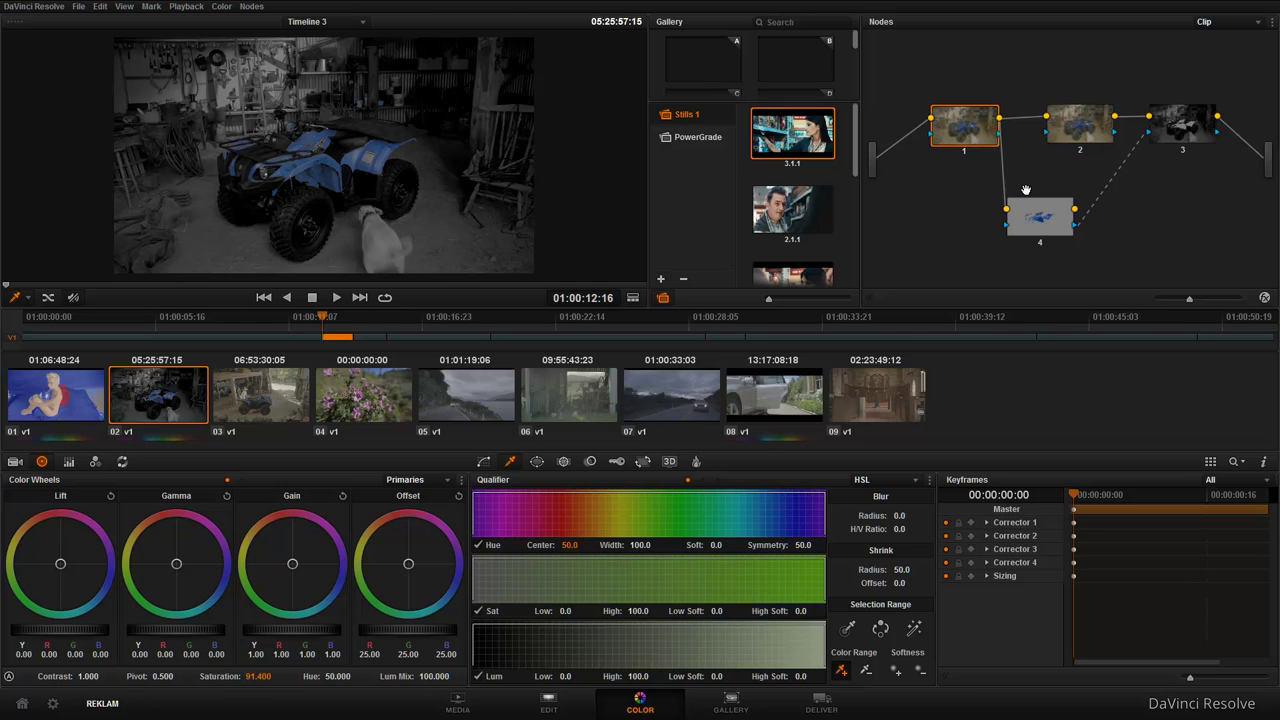
click(1046, 222)
key(shift+h)
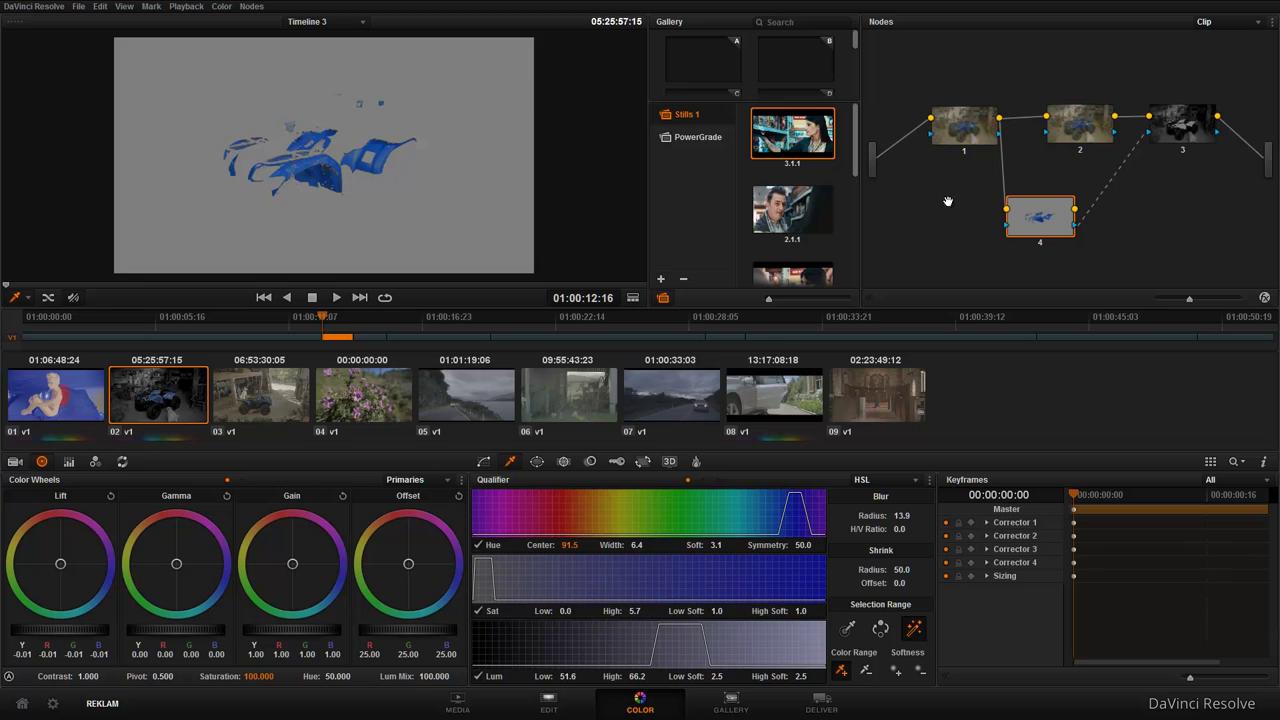
key(shift+h)
key(shift+h)
key(shift+h)
click(1190, 148)
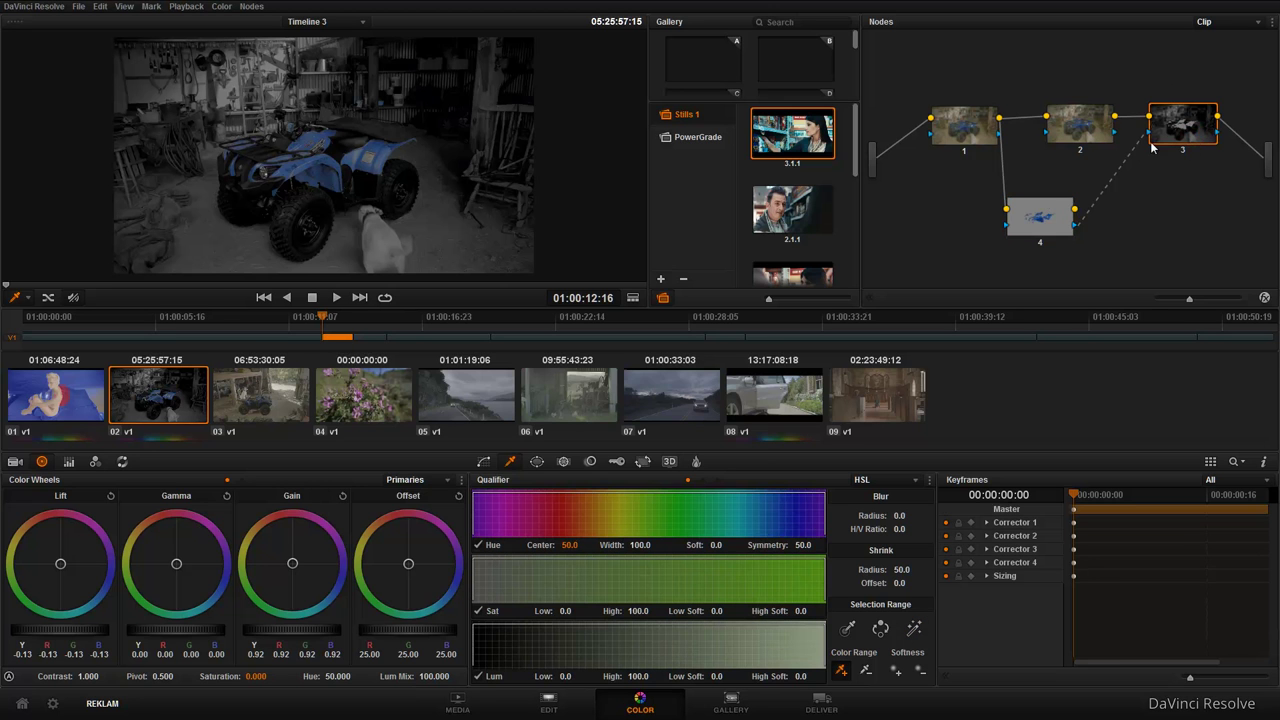
key(shift+h)
key(shift+h)
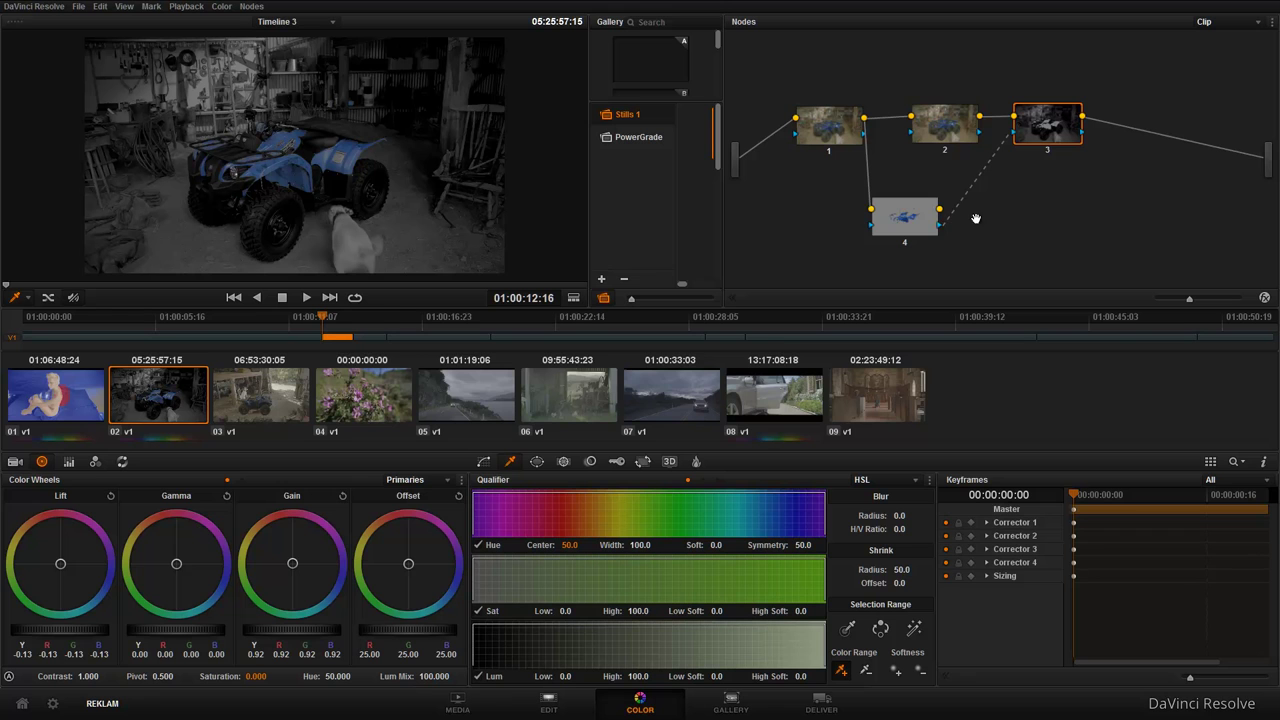
Delete the extra nodes from the ATV clip's node tree
right_click(1044, 222)
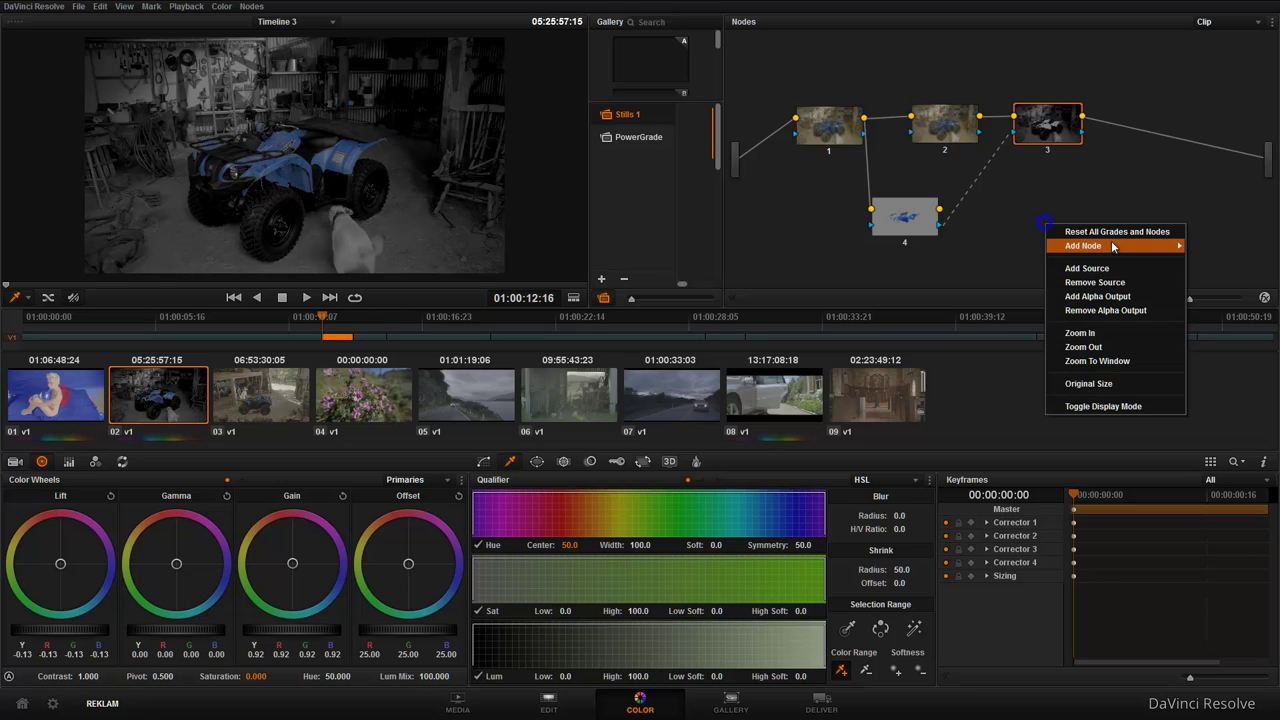
mouse_move(1112, 246)
click(991, 223)
click(1055, 135)
key(Delete)
key(Delete)
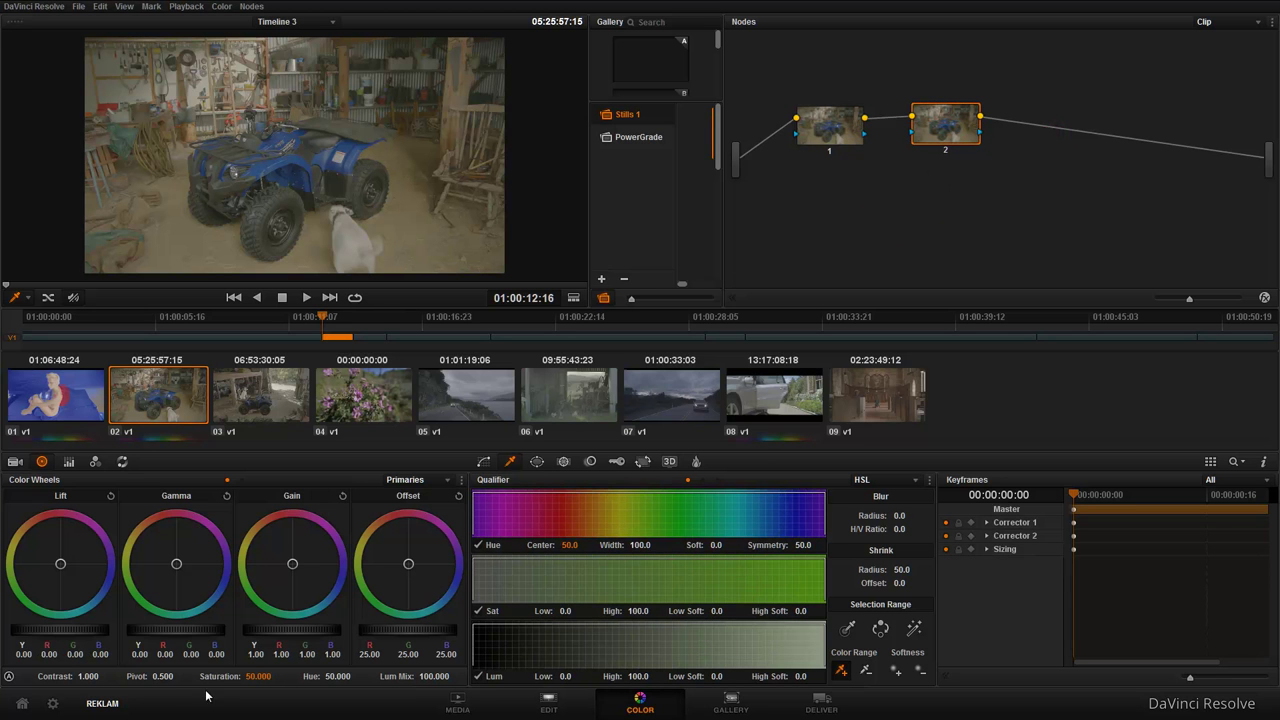
Add parallel node 4 beside node 2, then arrange node 2, node 4 and the Parallel mixer
click(825, 130)
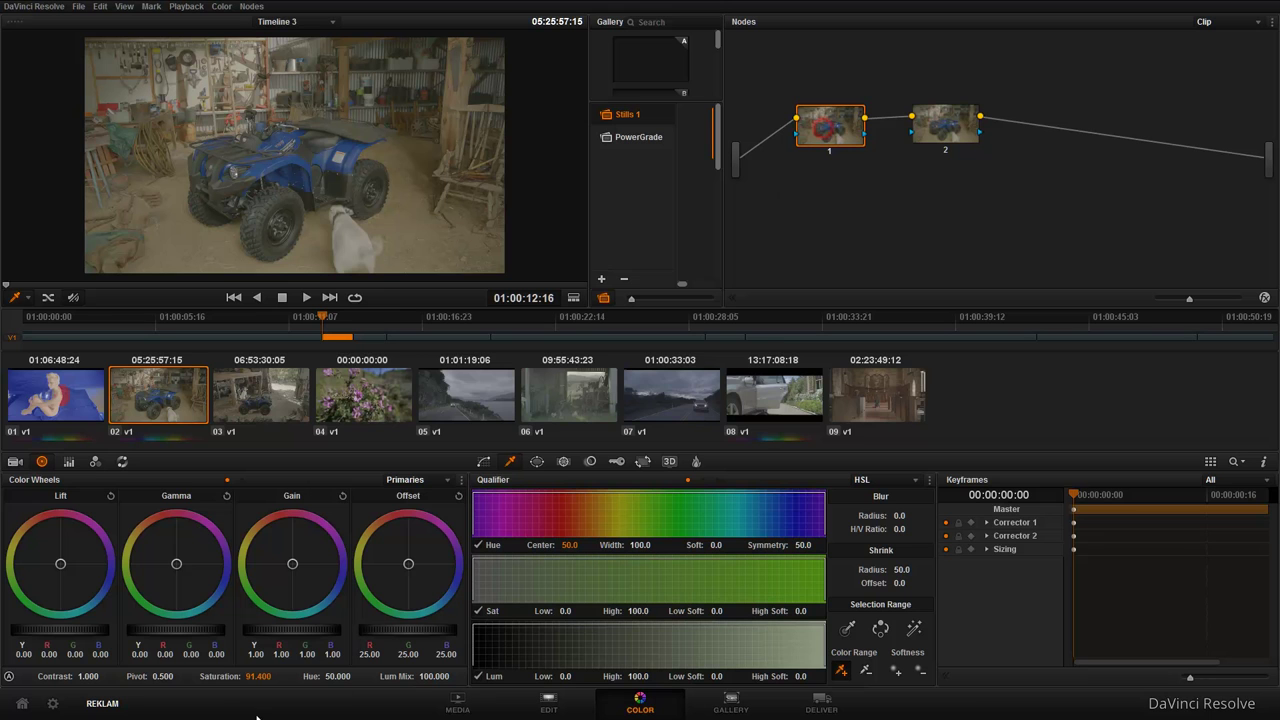
click(955, 131)
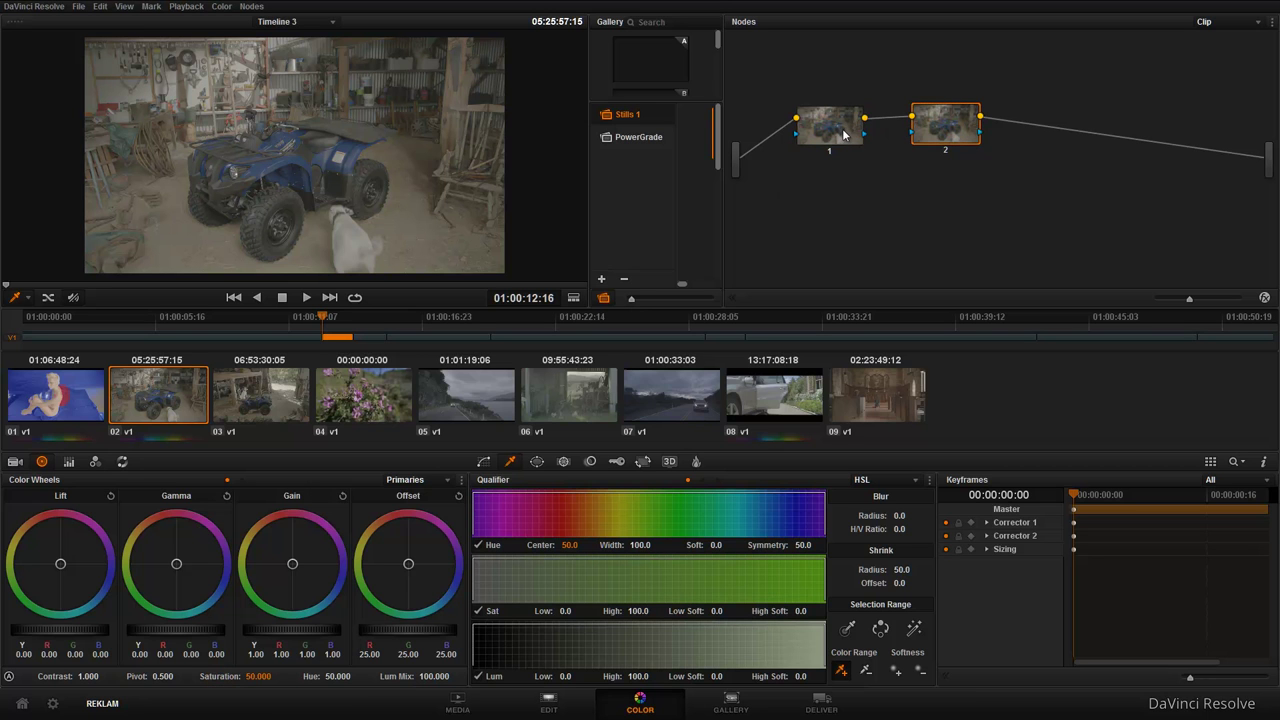
key(alt+p)
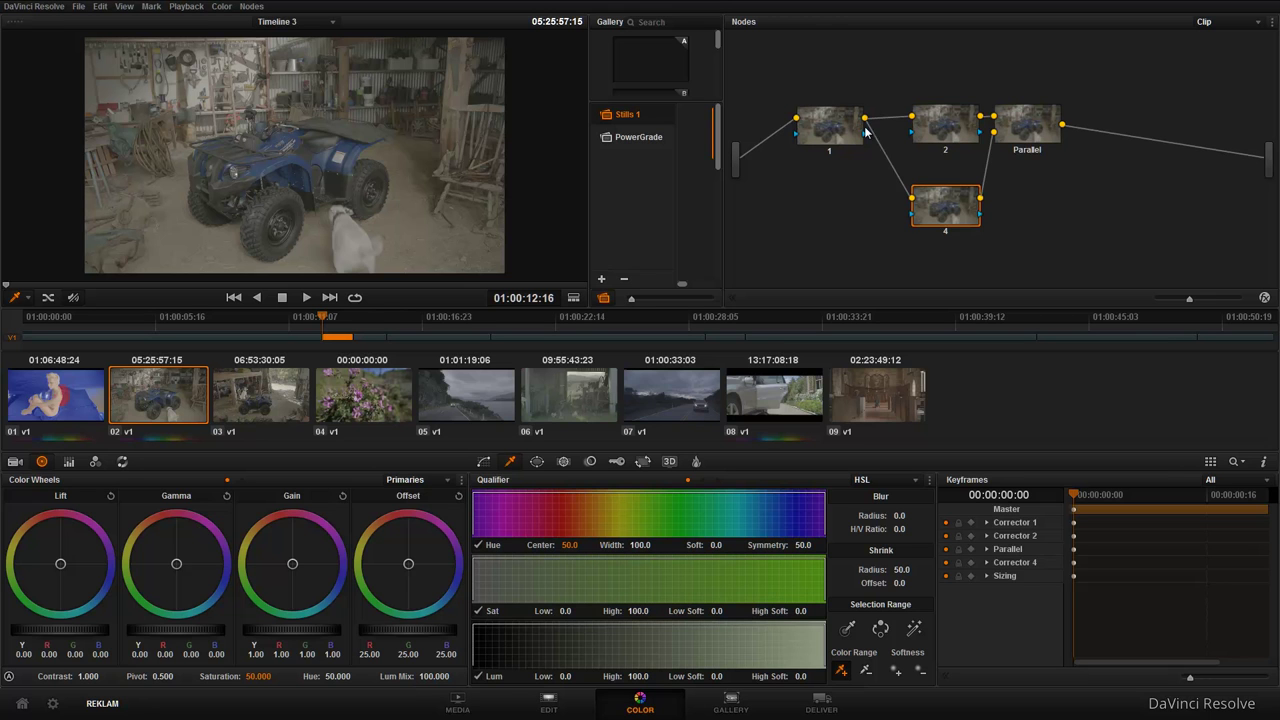
drag(1045, 148, 1061, 148)
drag(947, 134, 943, 110)
drag(931, 214, 925, 185)
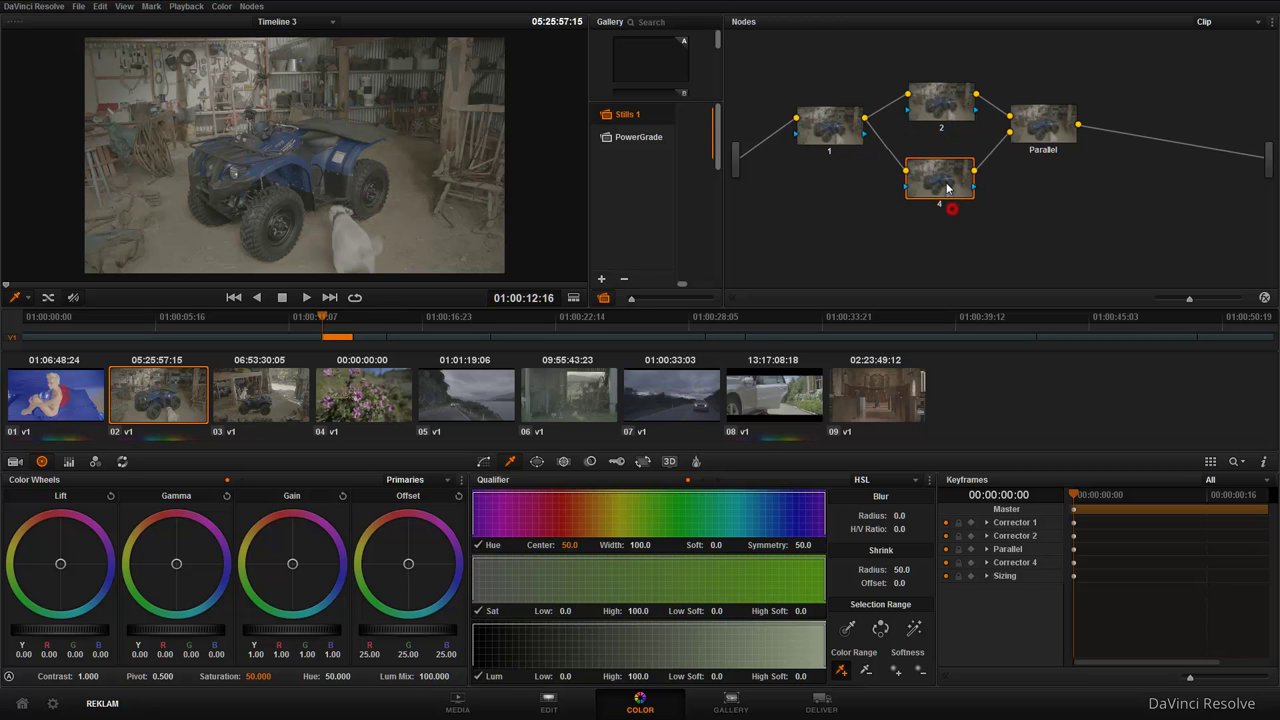
Add parallel node 5 and space nodes 4, 5 and the Parallel mixer neatly
key(alt+p)
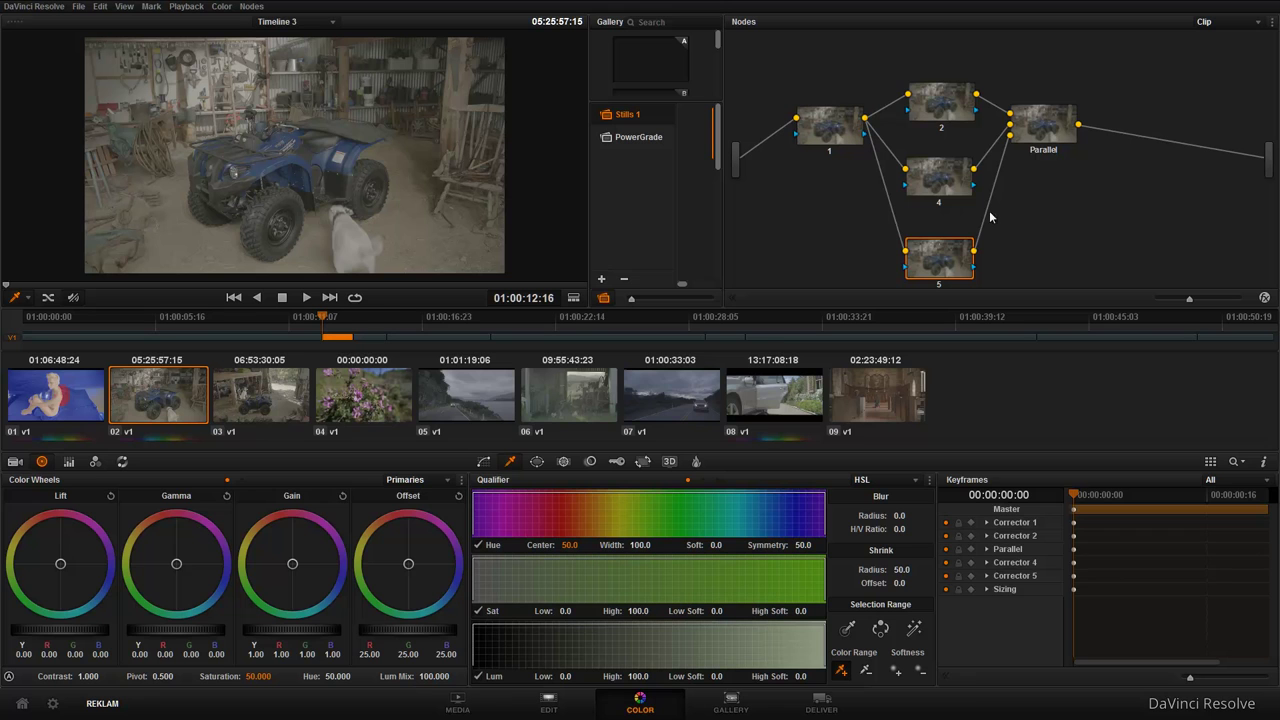
drag(941, 112, 938, 101)
drag(946, 196, 944, 179)
drag(934, 257, 941, 232)
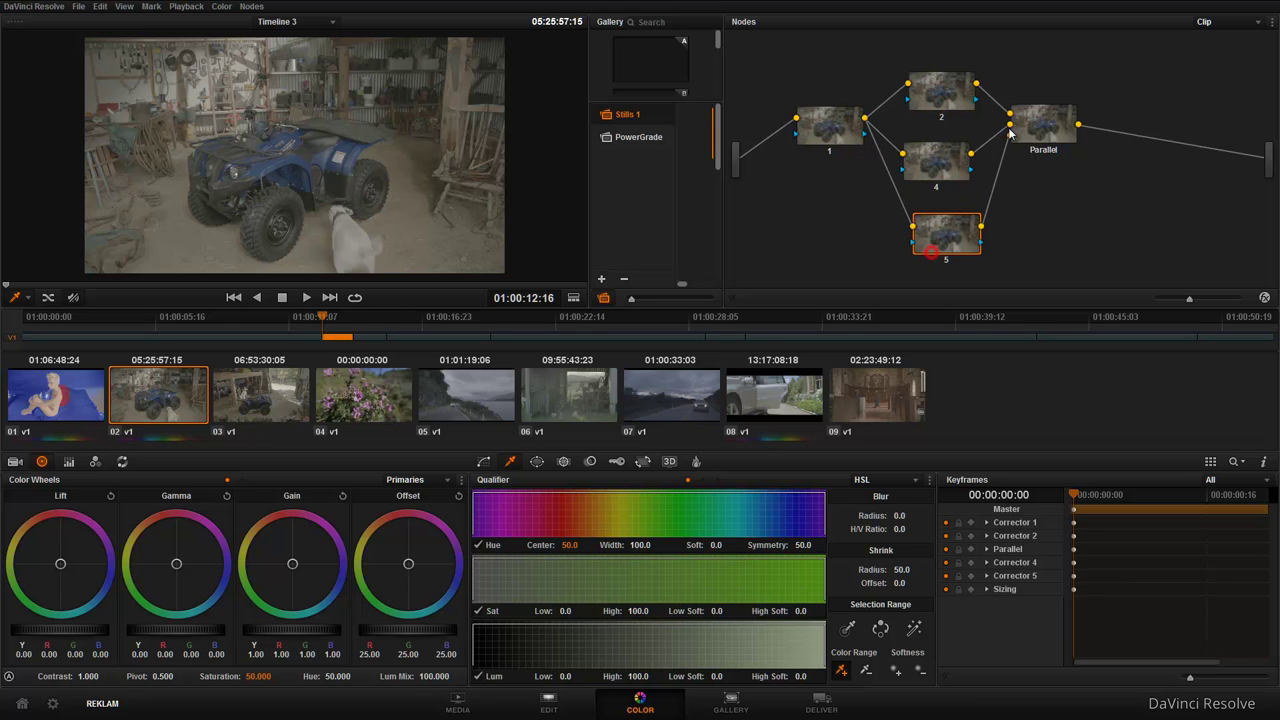
drag(1045, 125, 1066, 127)
click(929, 103)
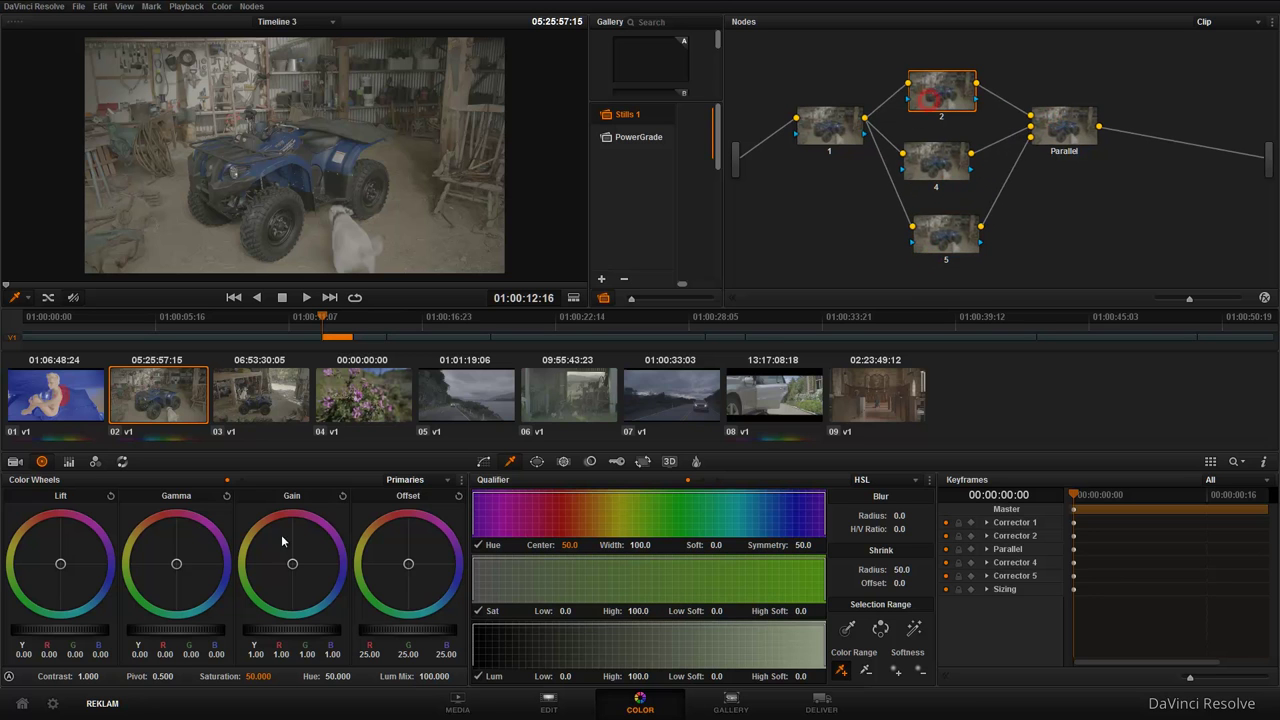
Enable a Circle window on node 2, then shrink it and place it over the upper ATV
click(538, 462)
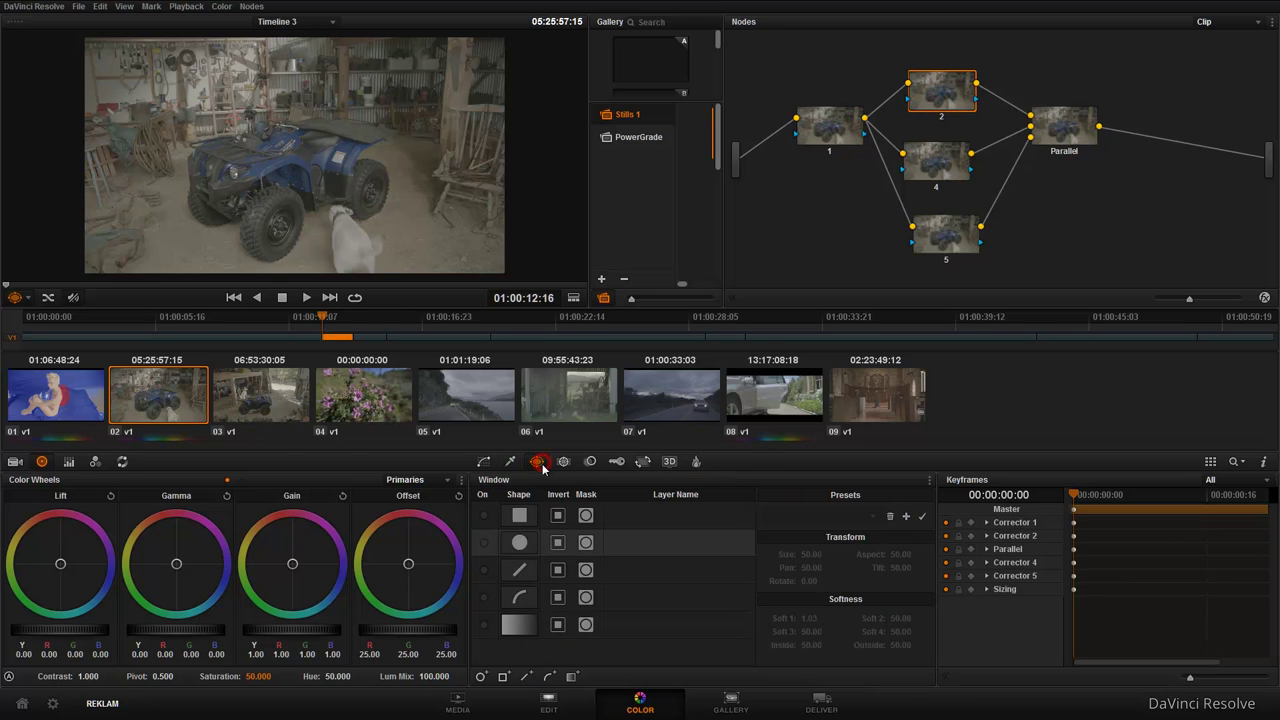
click(485, 543)
drag(229, 94, 266, 126)
mouse_move(306, 170)
mouse_down()
mouse_move(256, 137)
mouse_move(255, 112)
mouse_up()
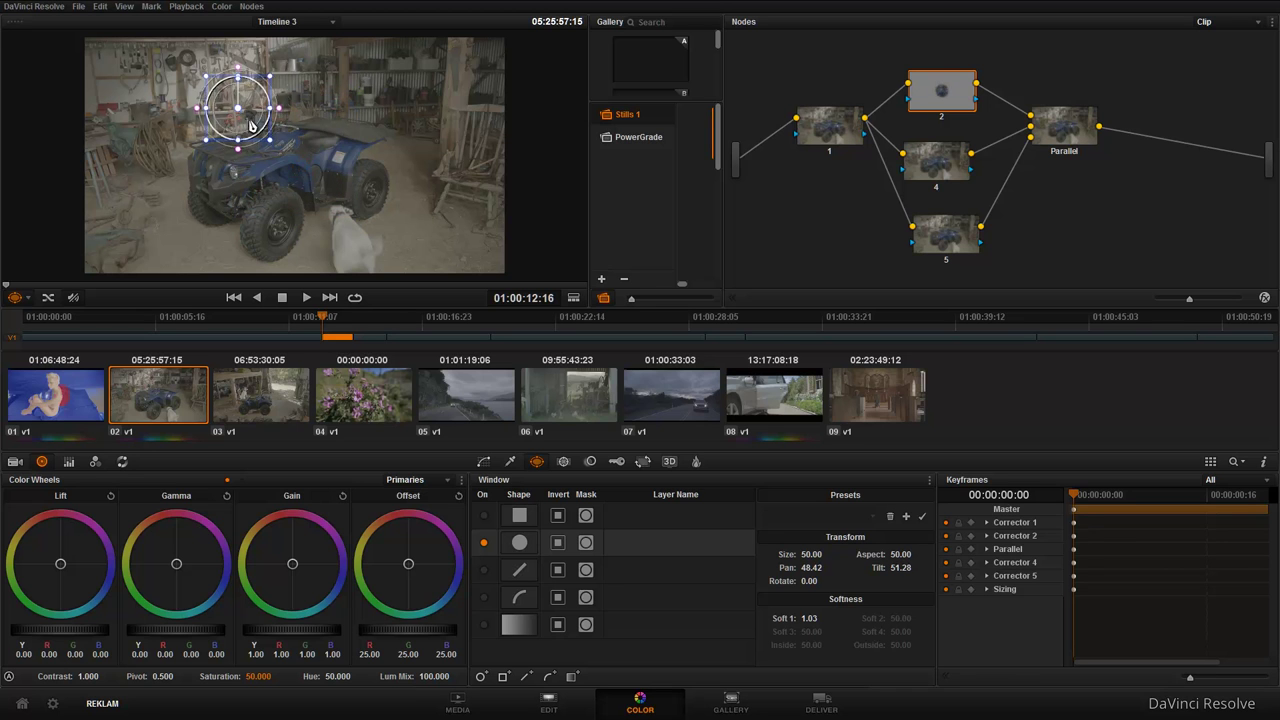
Give node 4 a smaller Circle window moved up over the ATV
click(931, 165)
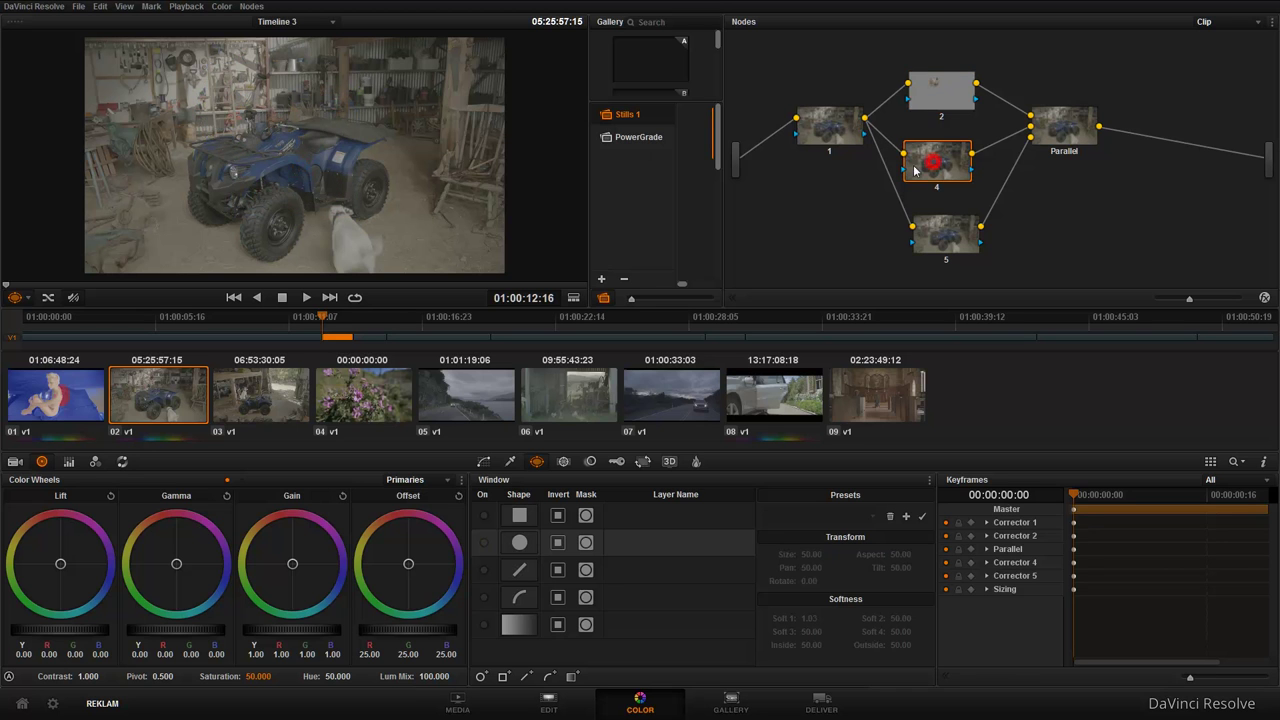
click(485, 543)
drag(304, 147, 302, 109)
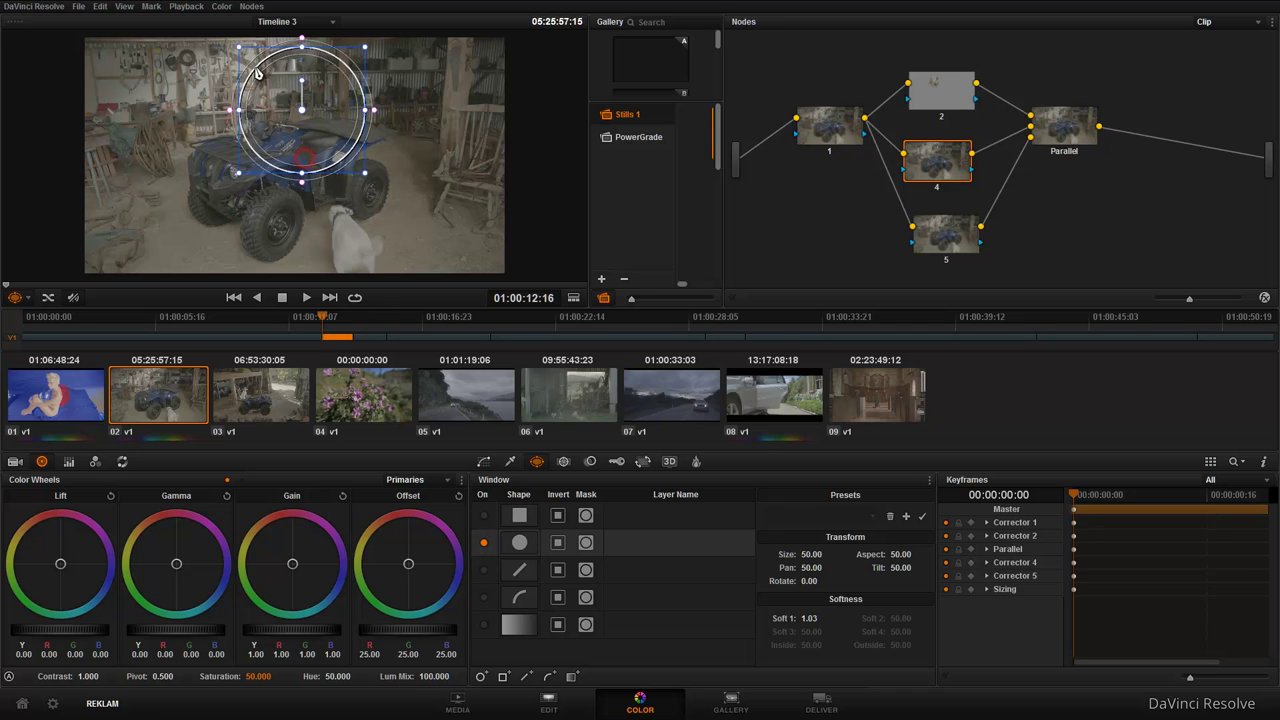
drag(241, 52, 250, 60)
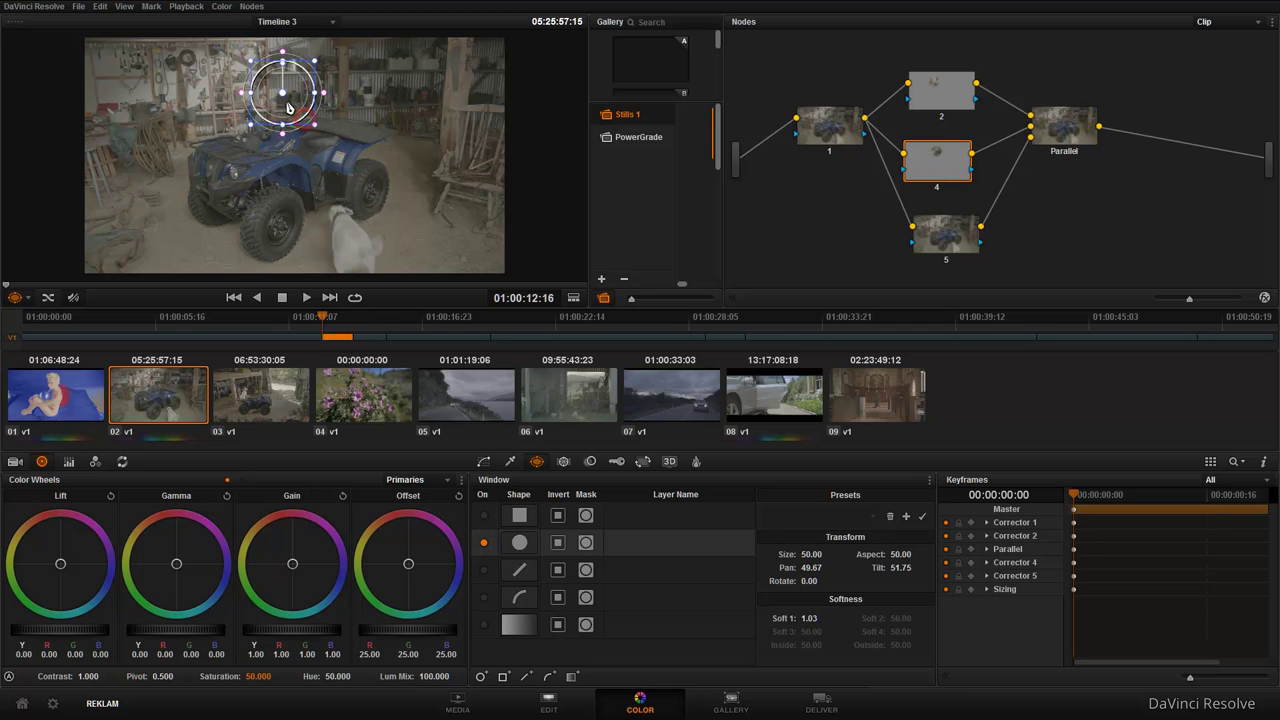
click(942, 85)
click(937, 158)
Add a Circle window to node 5, shrunk around its centre
click(944, 241)
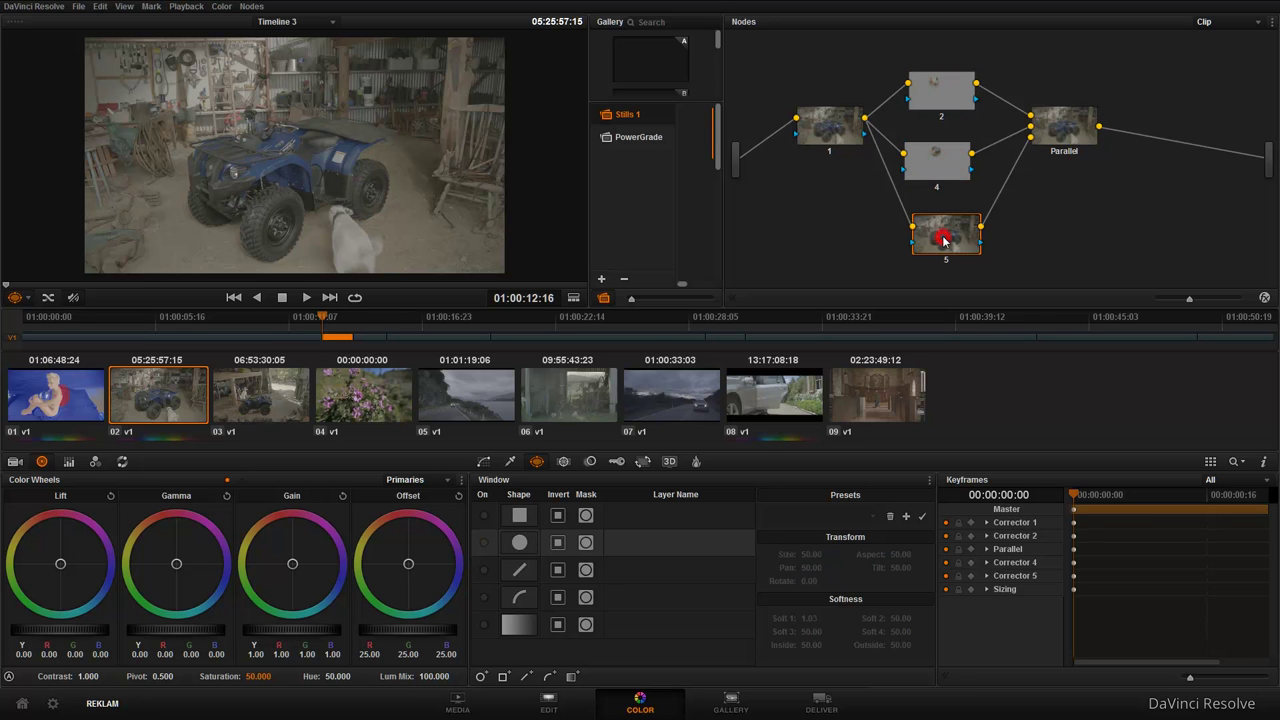
click(484, 542)
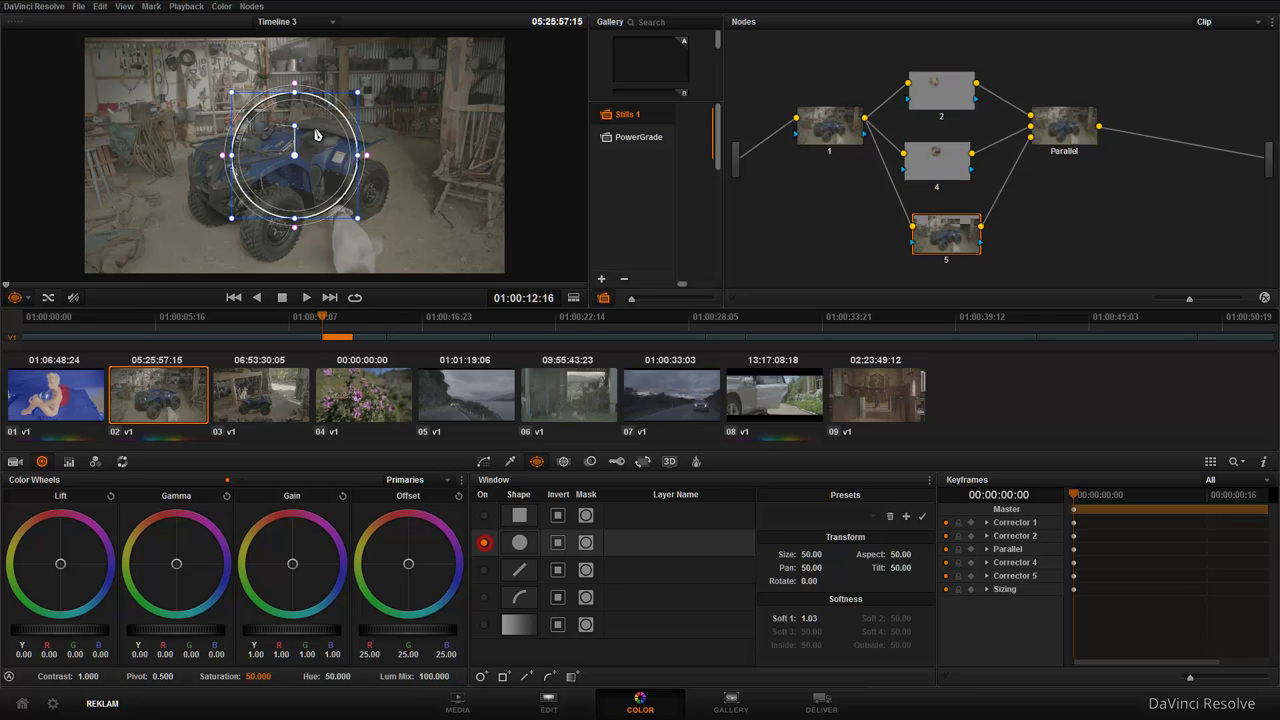
mouse_move(237, 96)
mouse_down()
mouse_move(258, 117)
mouse_move(208, 76)
mouse_up()
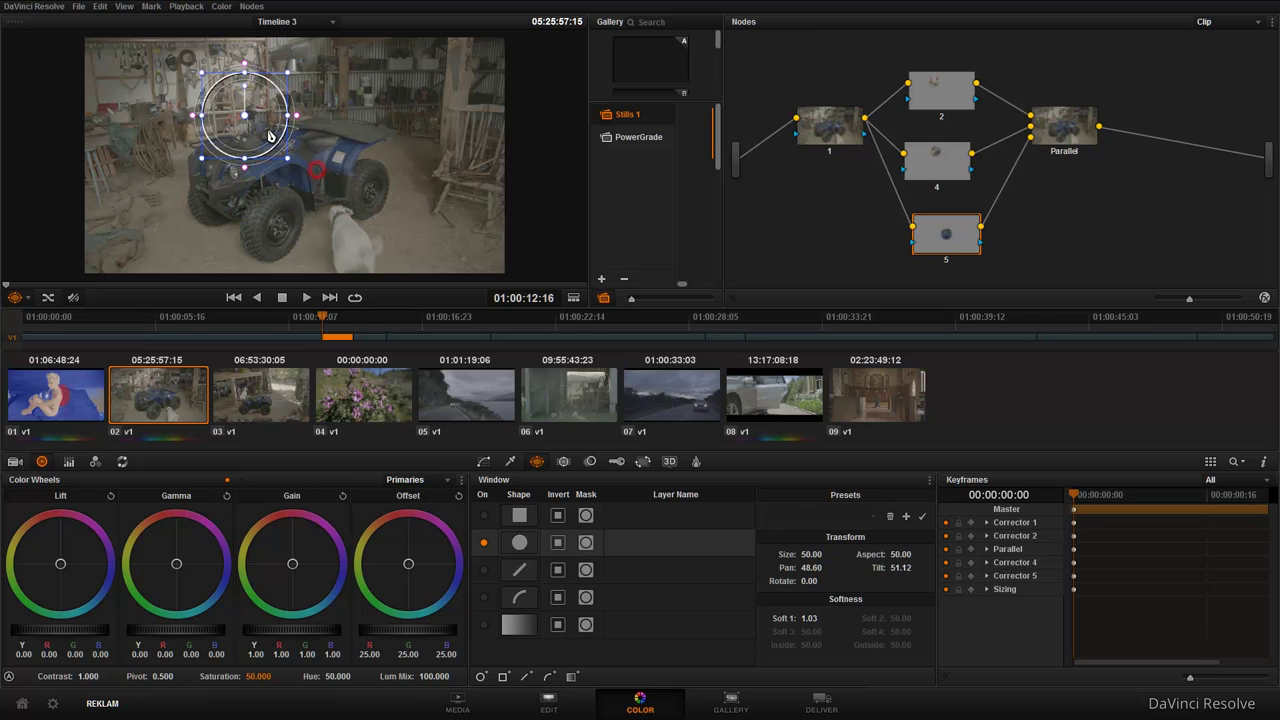
Add serial node 6 after the Parallel mixer, undoing a misplaced node first
click(1062, 128)
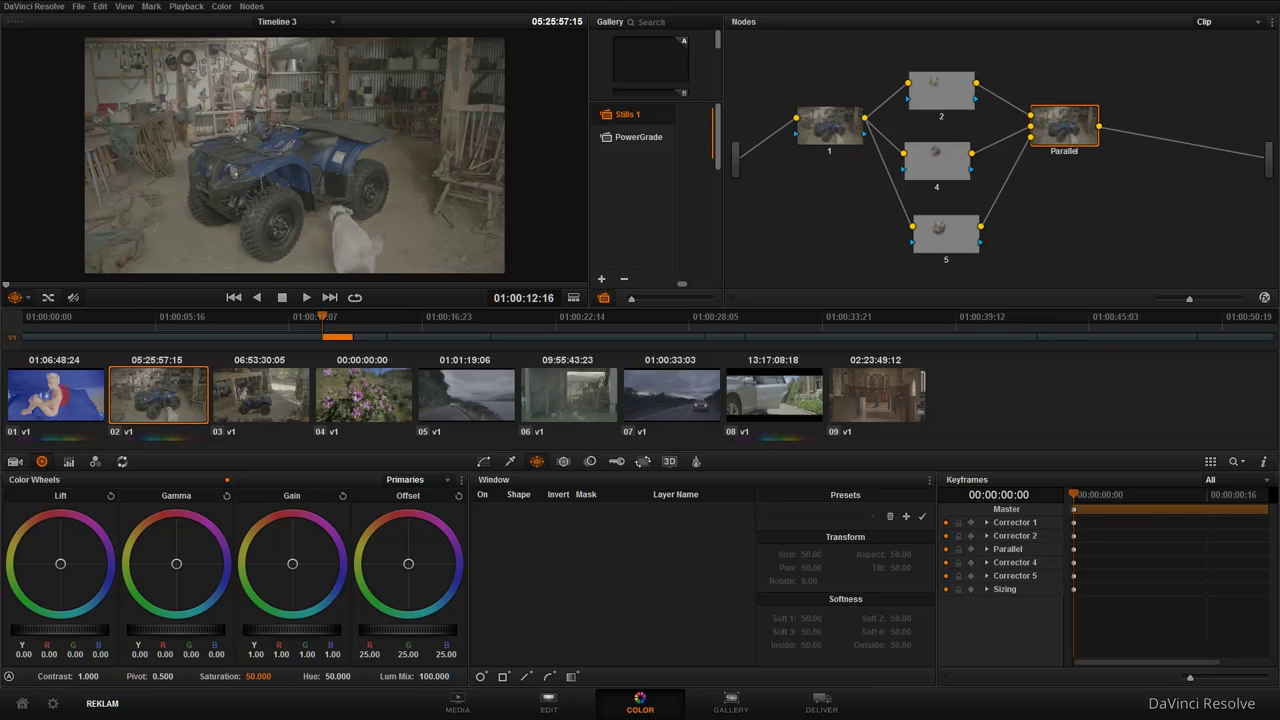
click(950, 96)
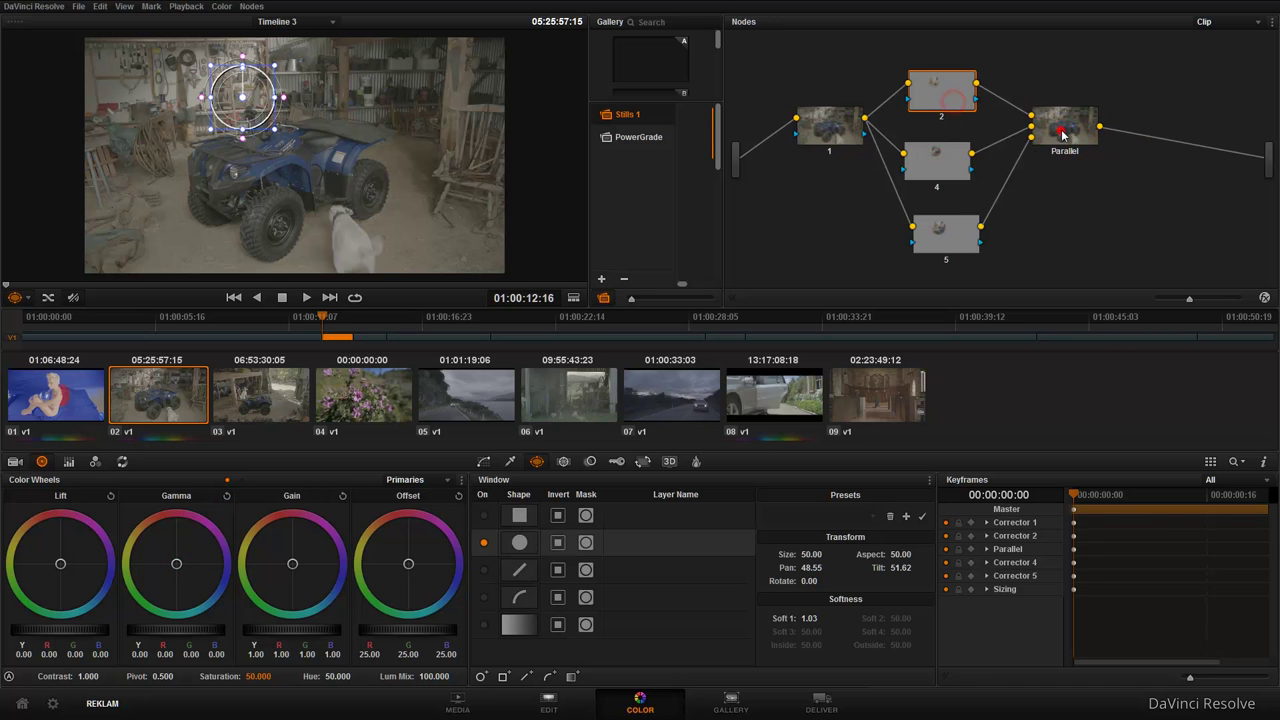
key(alt+p)
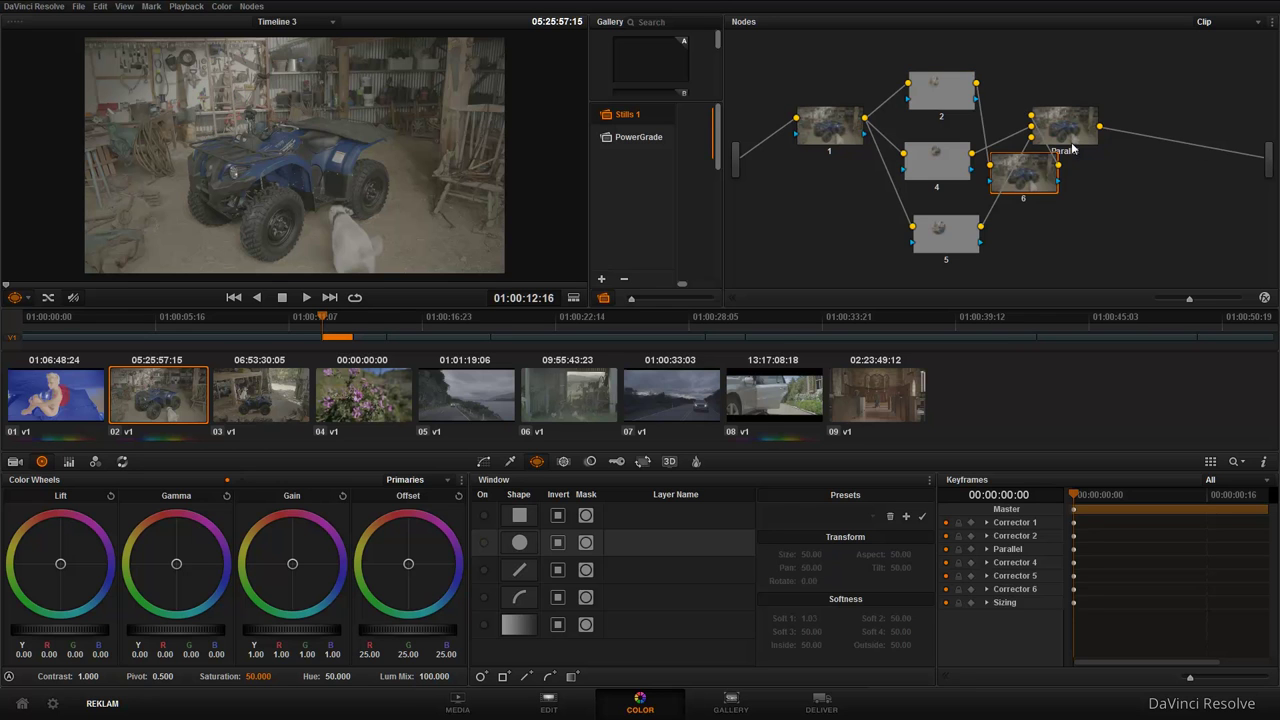
key(ctrl+z)
click(1078, 138)
key(alt+s)
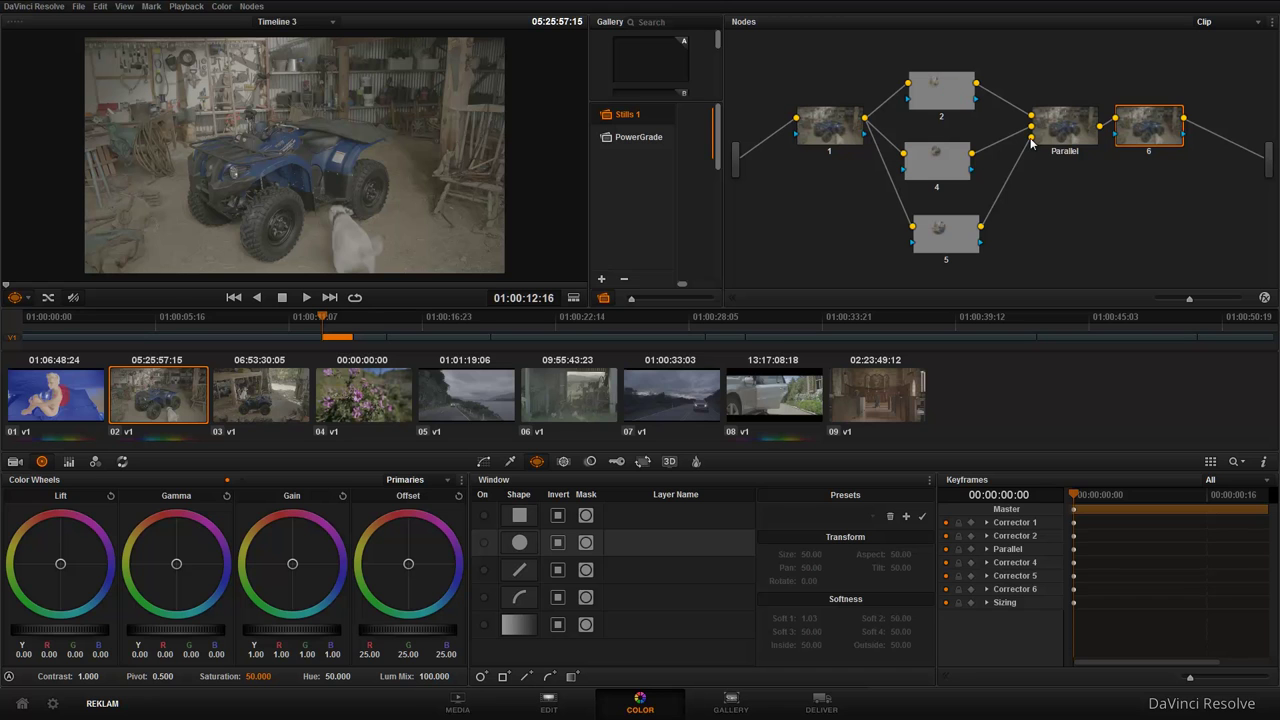
click(937, 89)
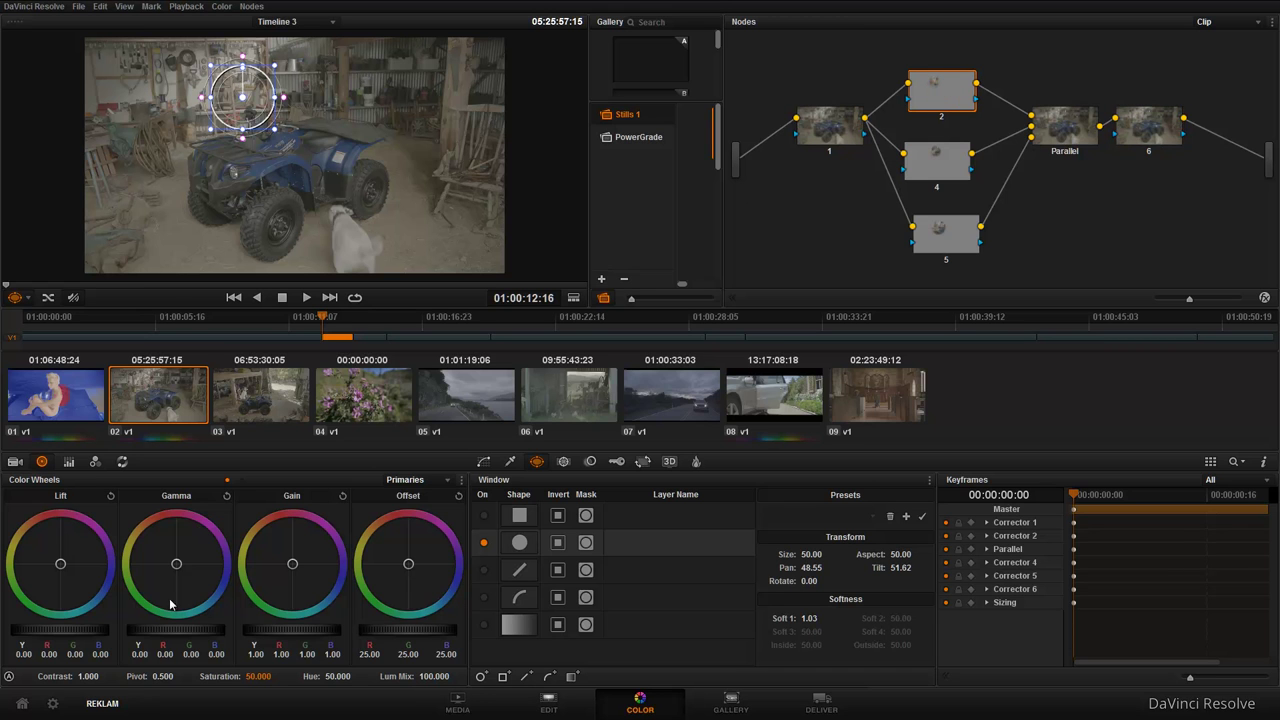
Tint node 2's circle red and node 4's circle green, raising node 4's saturation to 100
drag(176, 564, 156, 523)
drag(252, 676, 257, 677)
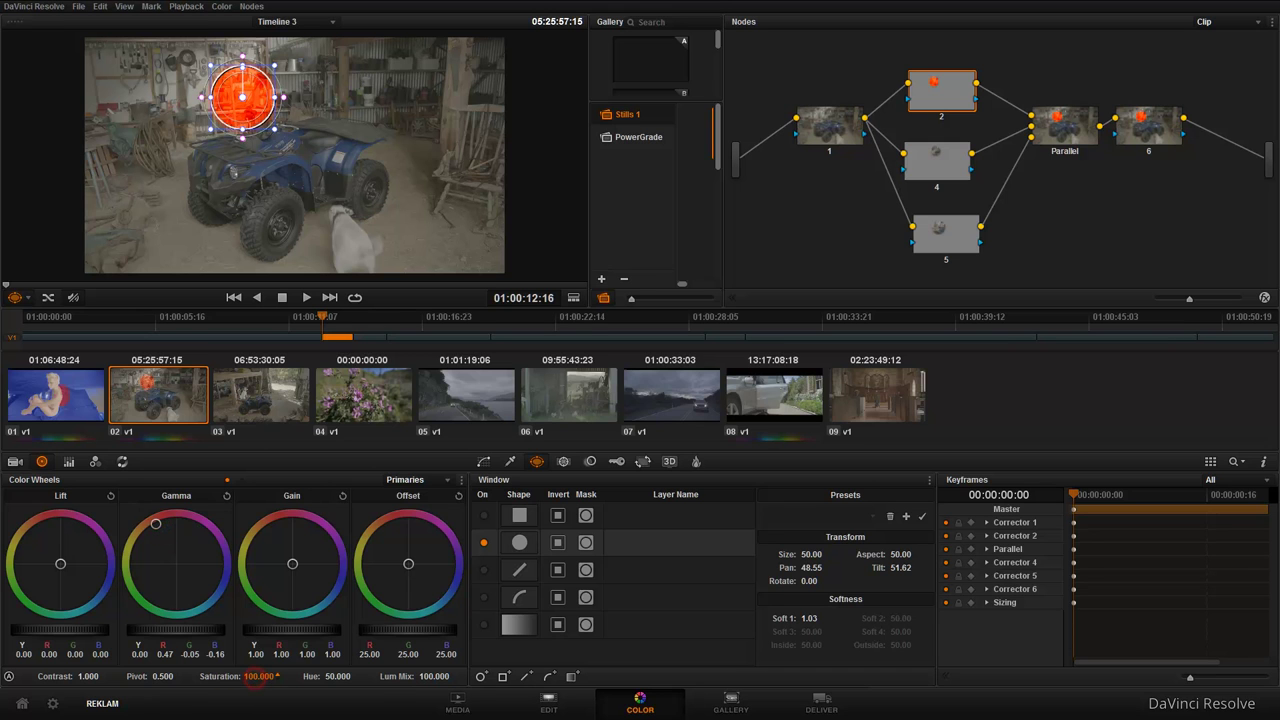
click(952, 165)
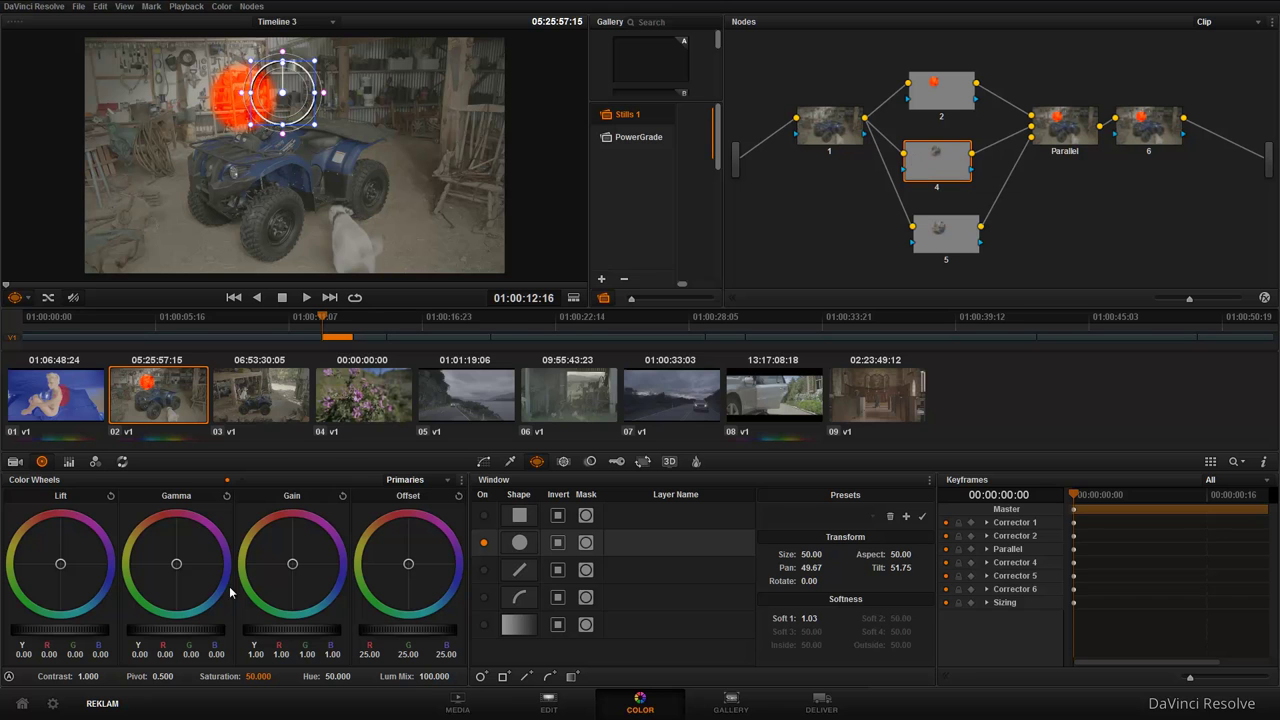
drag(179, 570, 44, 655)
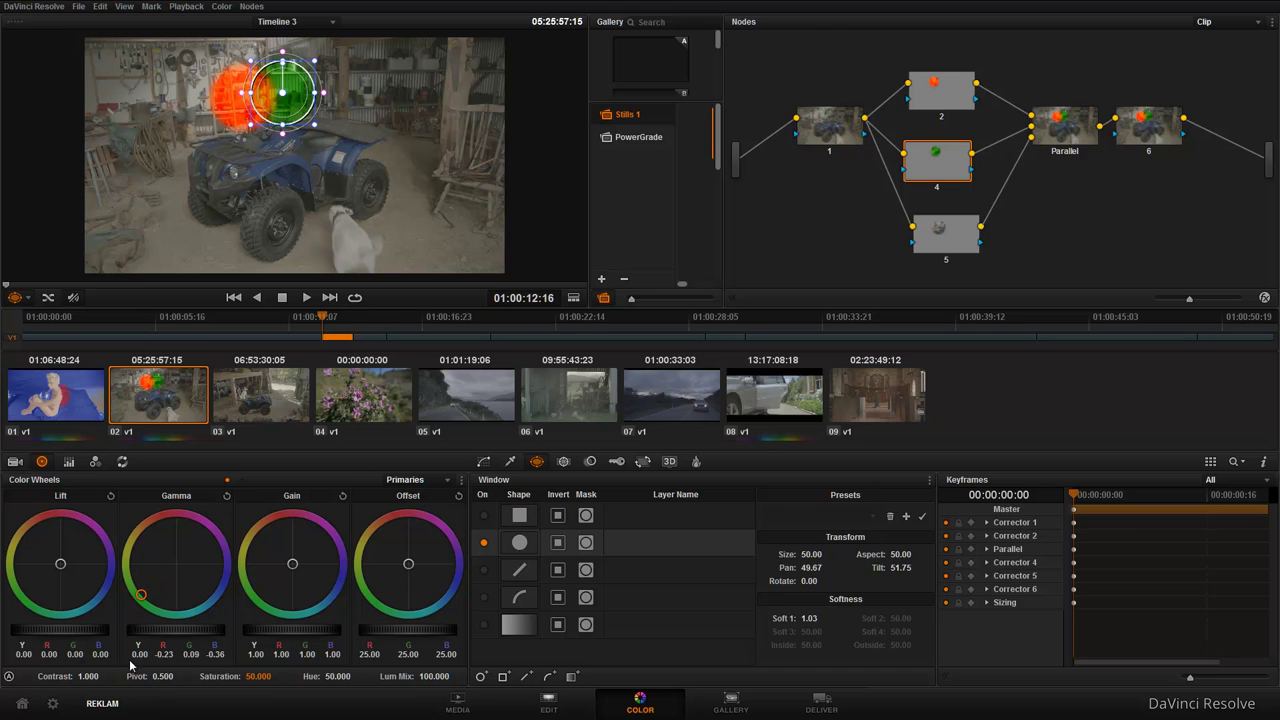
drag(271, 675, 277, 676)
Move node 5's circle lower and tint it orange (Gamma R 0.13, B -0.47)
click(950, 233)
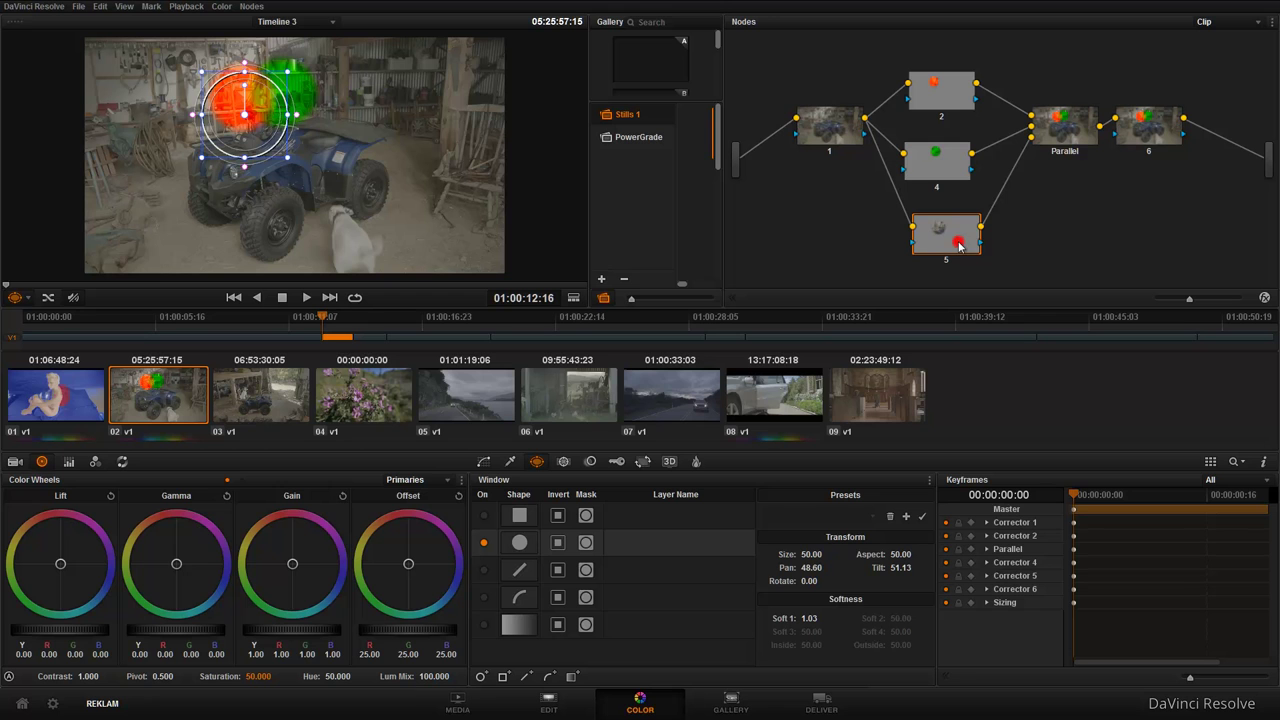
mouse_move(261, 130)
mouse_down()
mouse_move(280, 163)
mouse_move(281, 127)
mouse_up()
mouse_move(178, 569)
mouse_down()
mouse_move(160, 533)
mouse_move(113, 593)
mouse_up()
drag(146, 549, 12, 542)
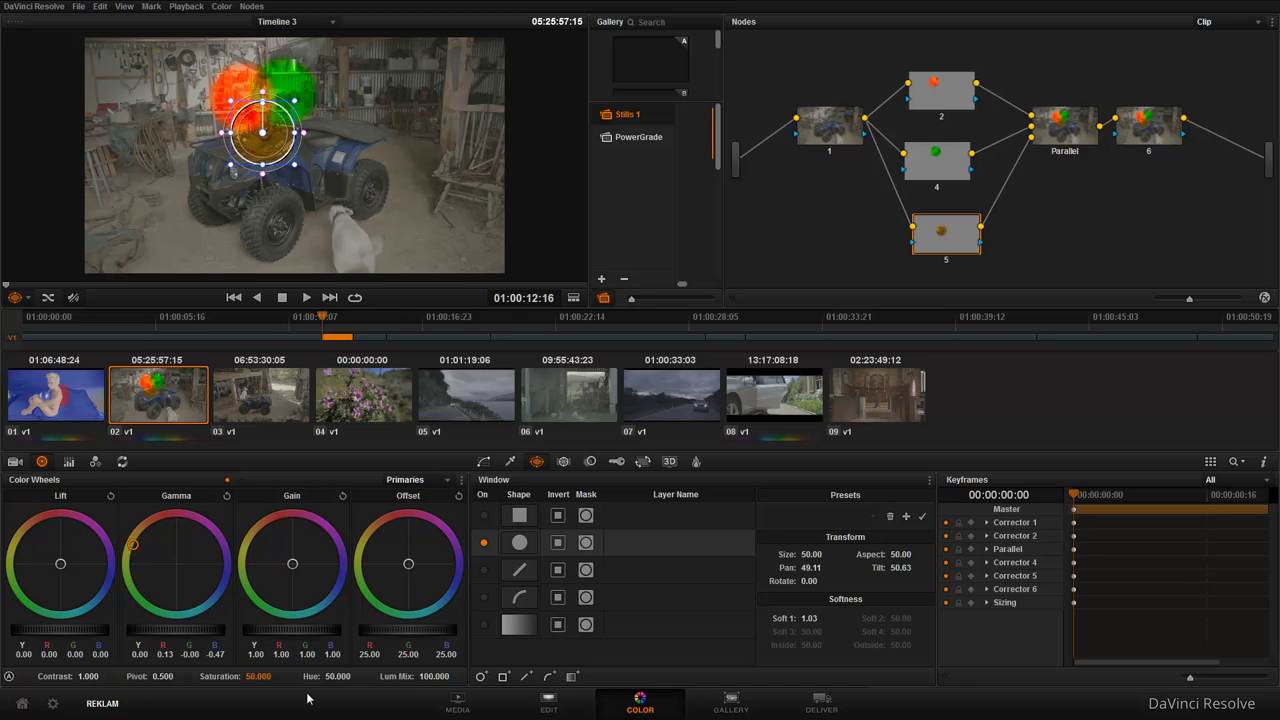
Set node 5's saturation to 100 and refit the image in the viewer
double_click(259, 676)
text(100.000)
scroll(200, 195, up, 2)
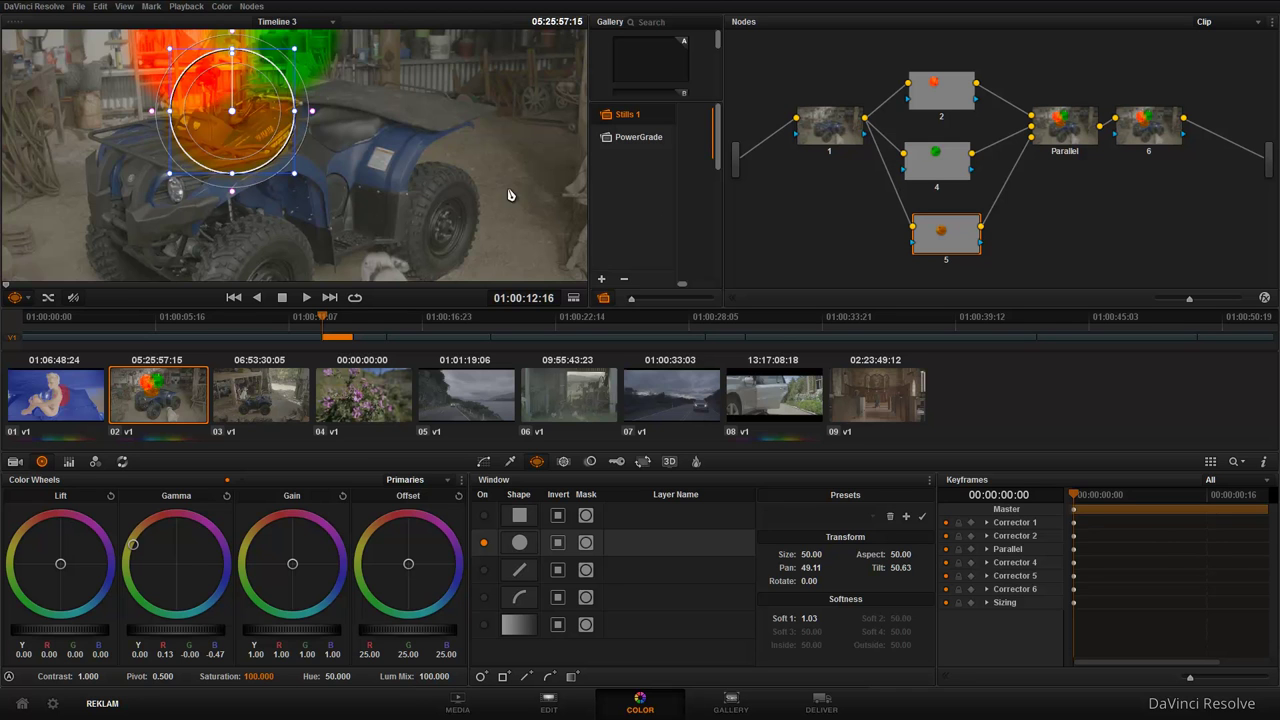
key(shift+z)
click(783, 222)
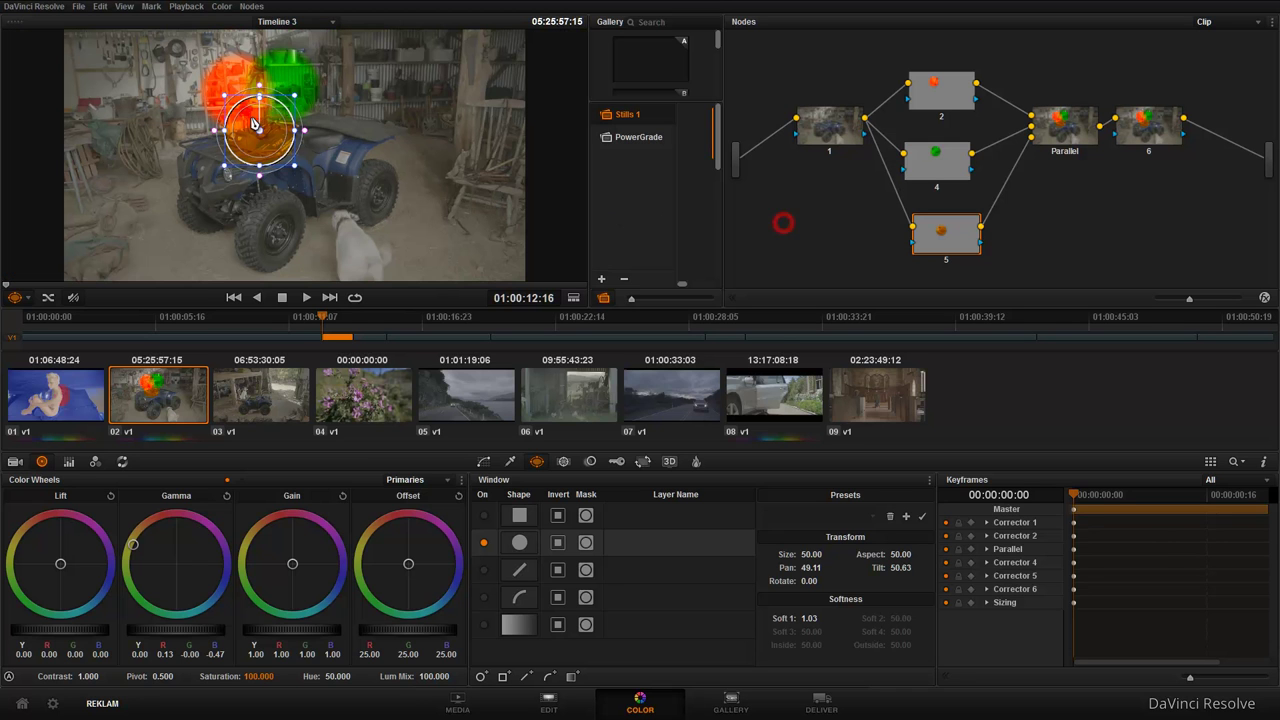
View the Parallel mixer's combined red, green and orange circles in the enlarged, fitted viewer
click(1075, 138)
scroll(448, 140, up, 2)
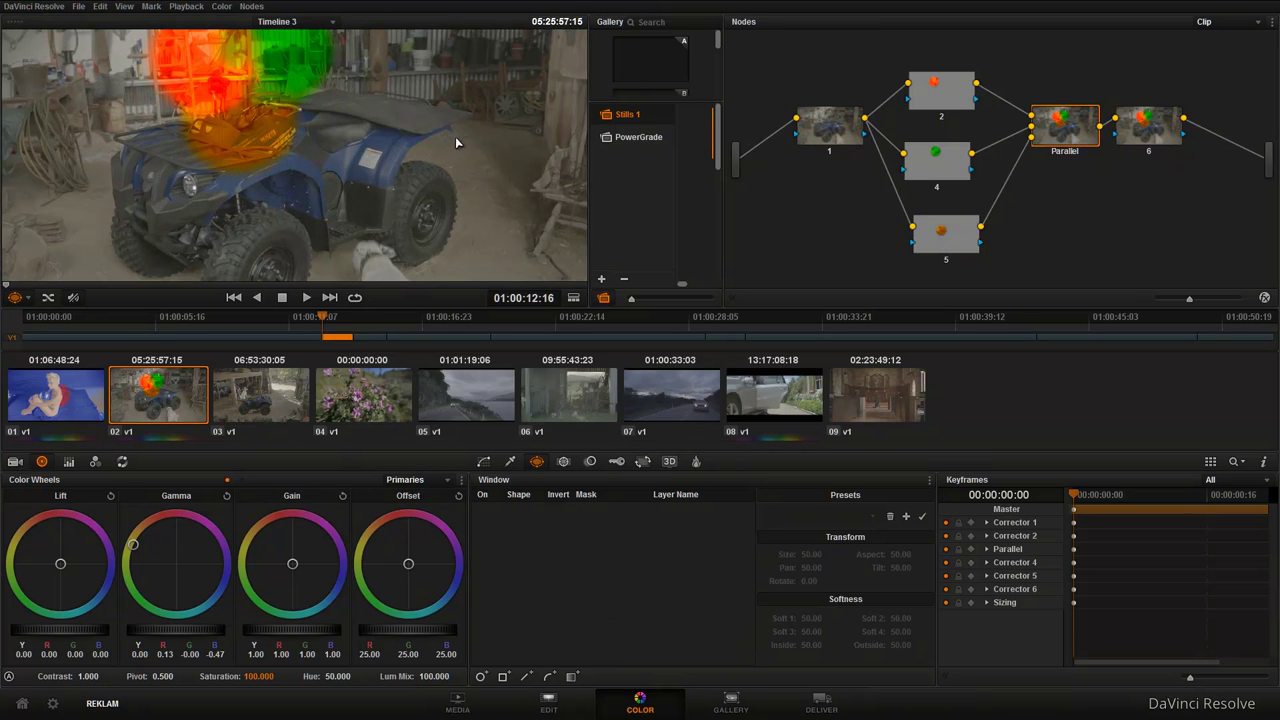
key(alt+f)
key(shift+z)
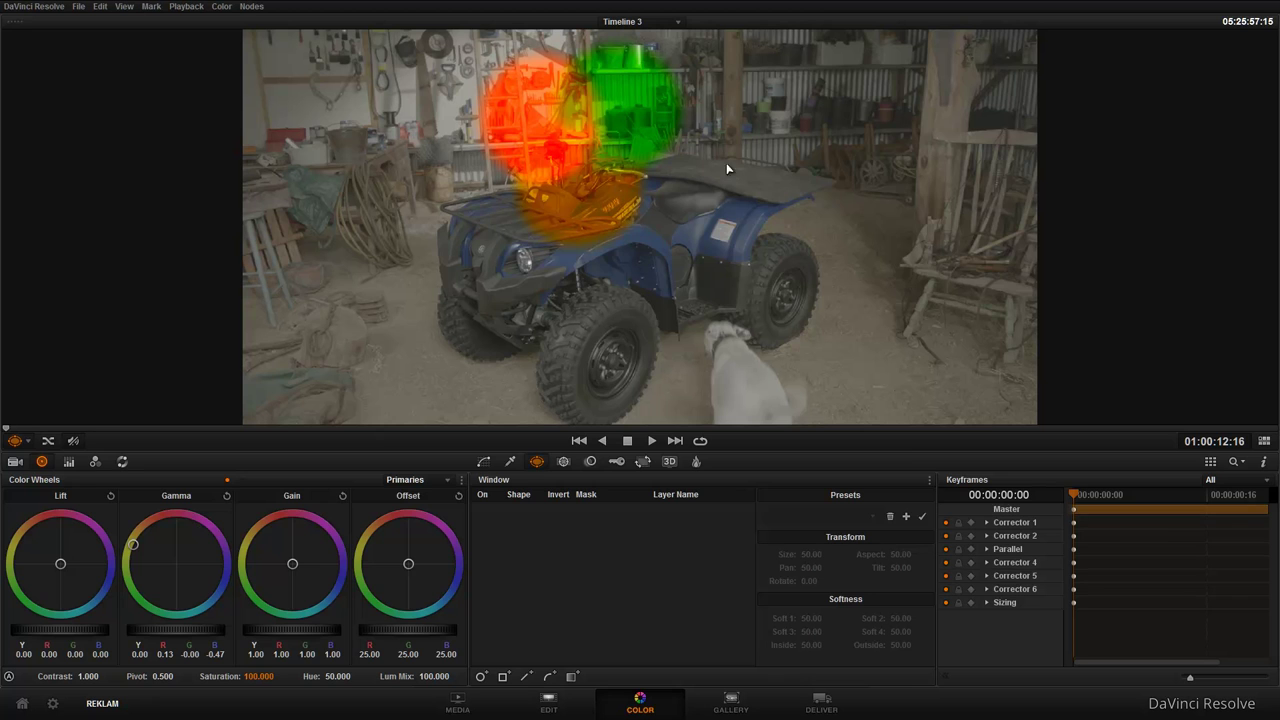
Darken the barn shot by setting node 1's Lift to -0.06 and Gain to 0.62
key(alt+f)
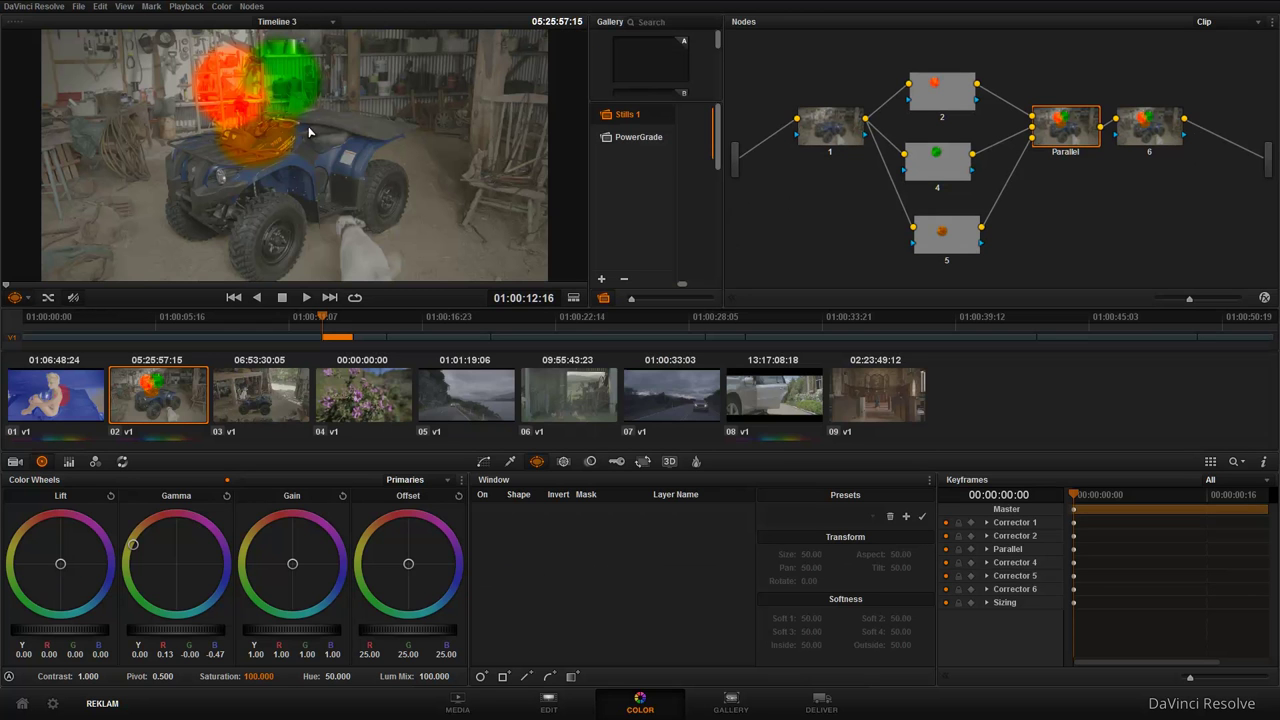
click(1144, 134)
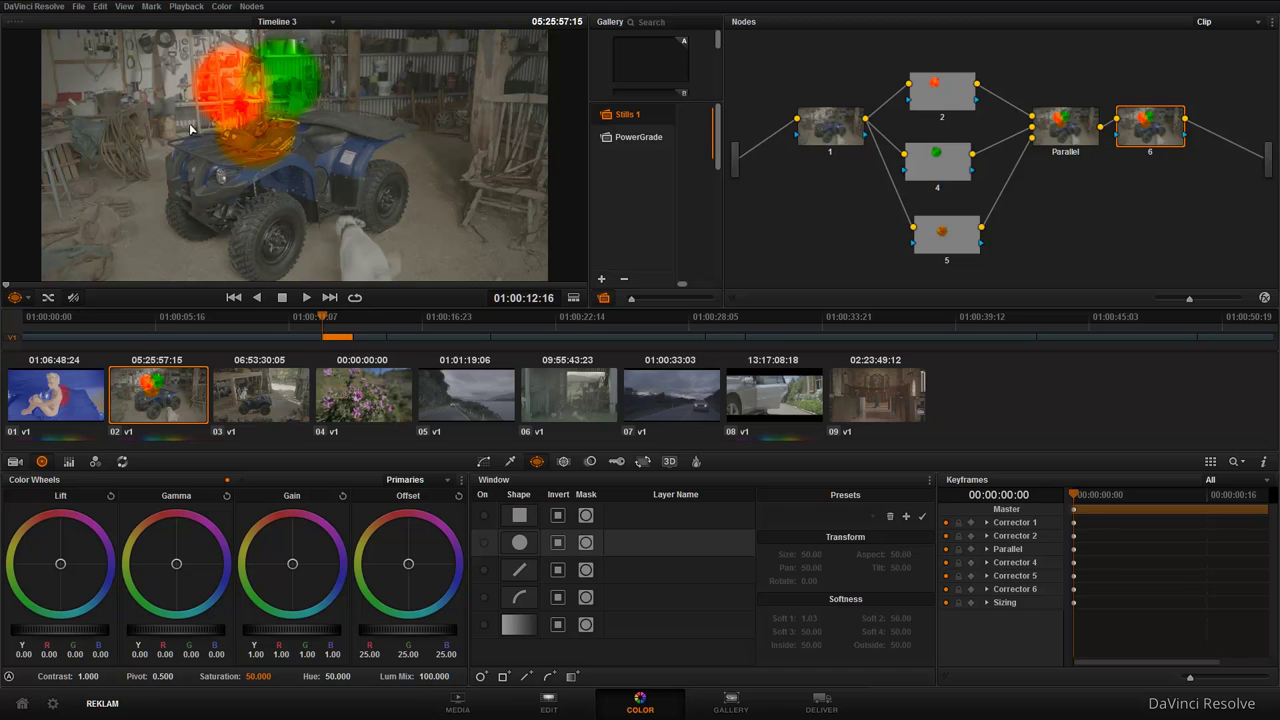
click(830, 126)
drag(74, 636, 2, 640)
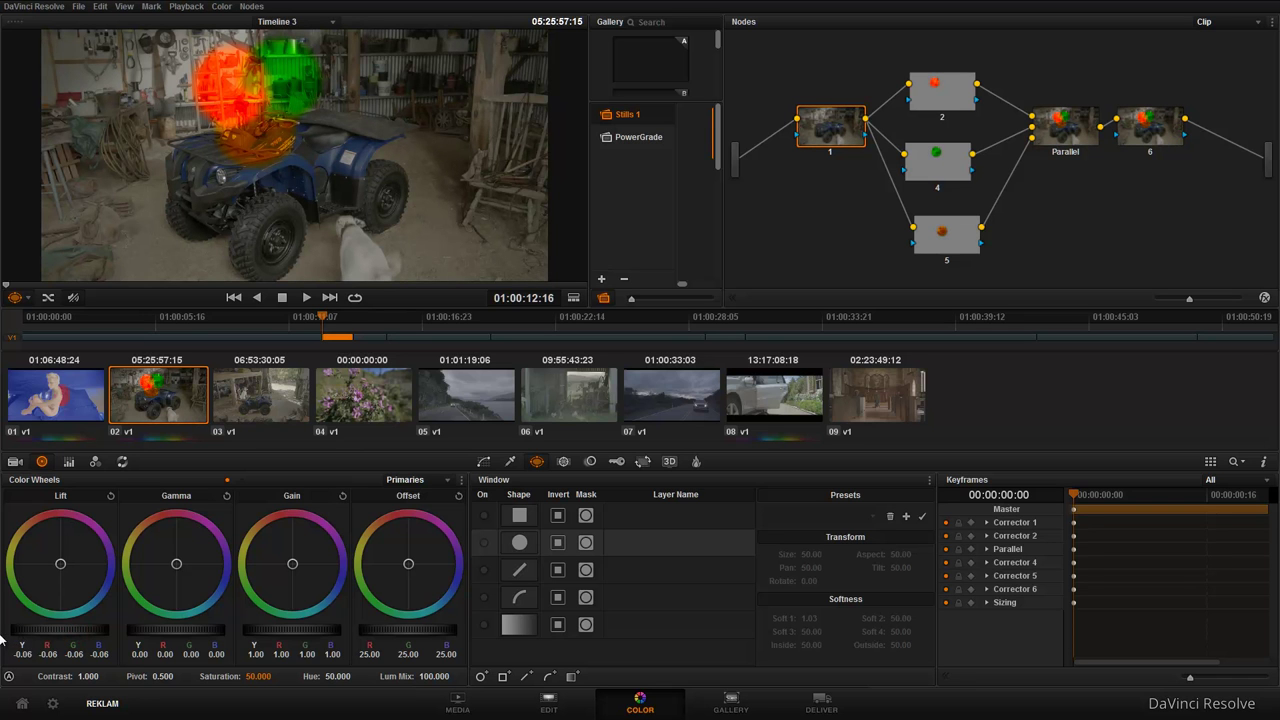
drag(328, 632, 366, 634)
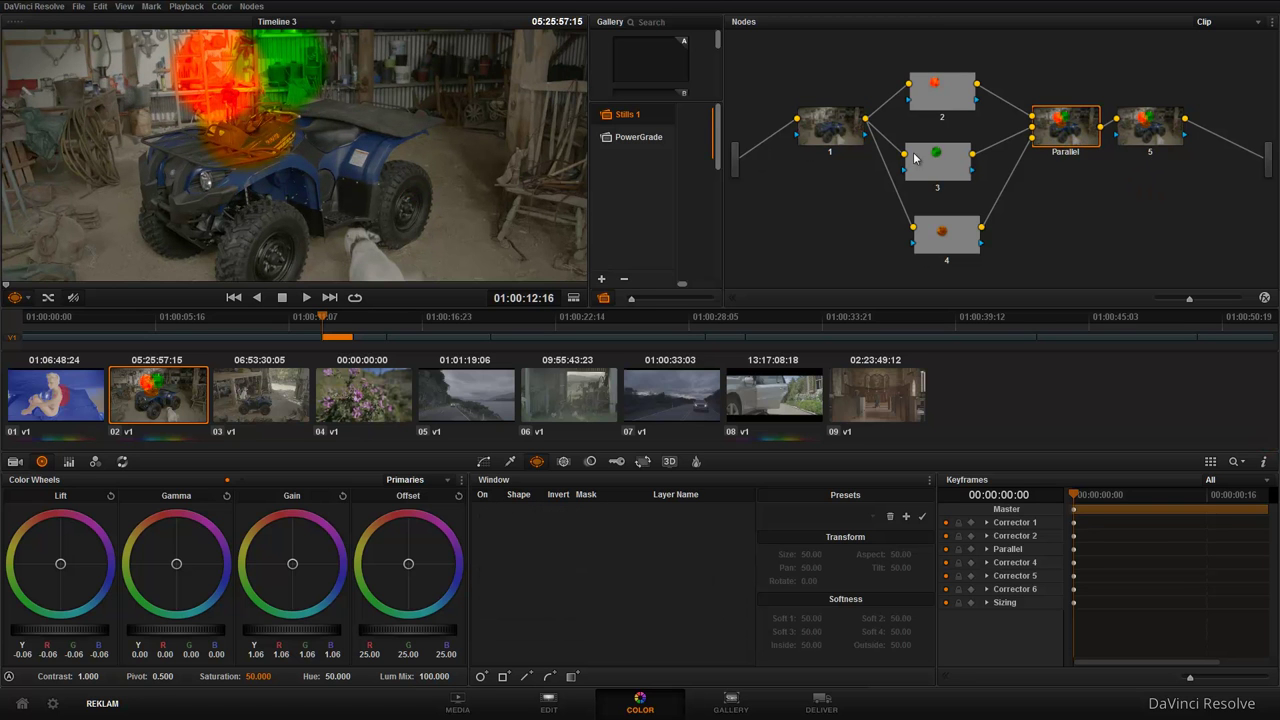
click(830, 132)
drag(289, 631, 45, 658)
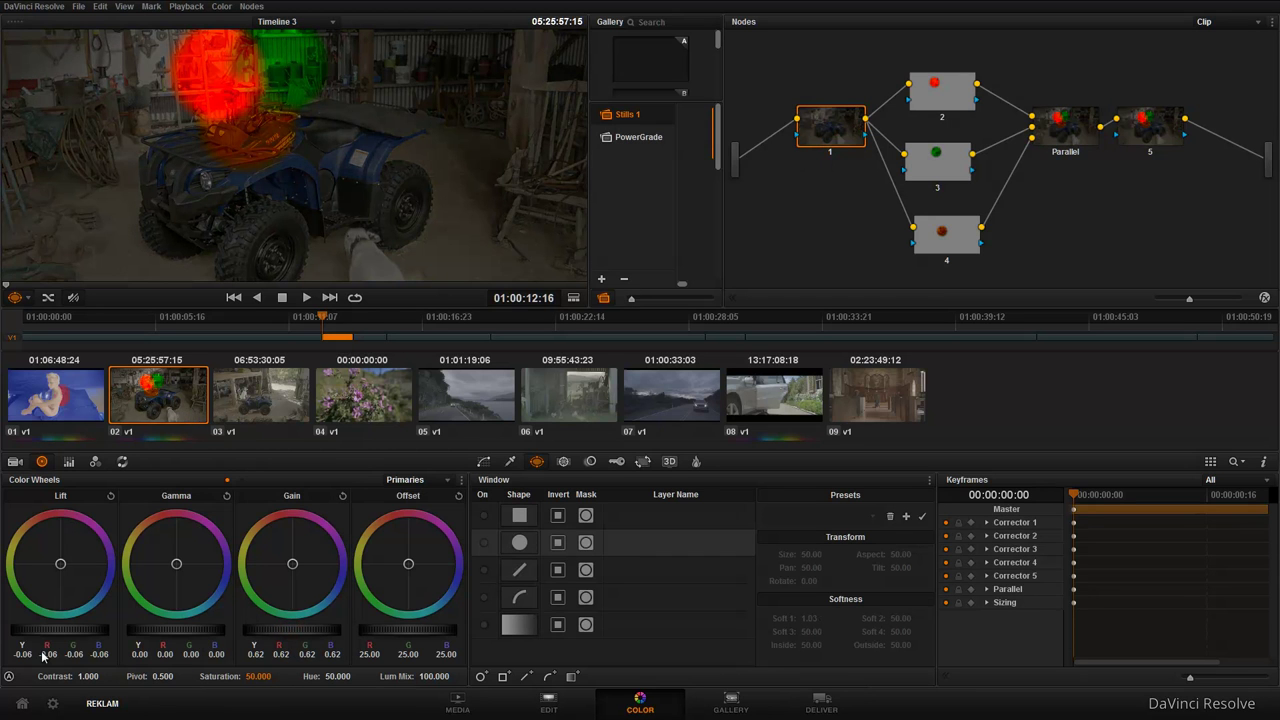
Check the darkened shot in the enlarged viewer, then restore the standard Color page layout
key(alt+f)
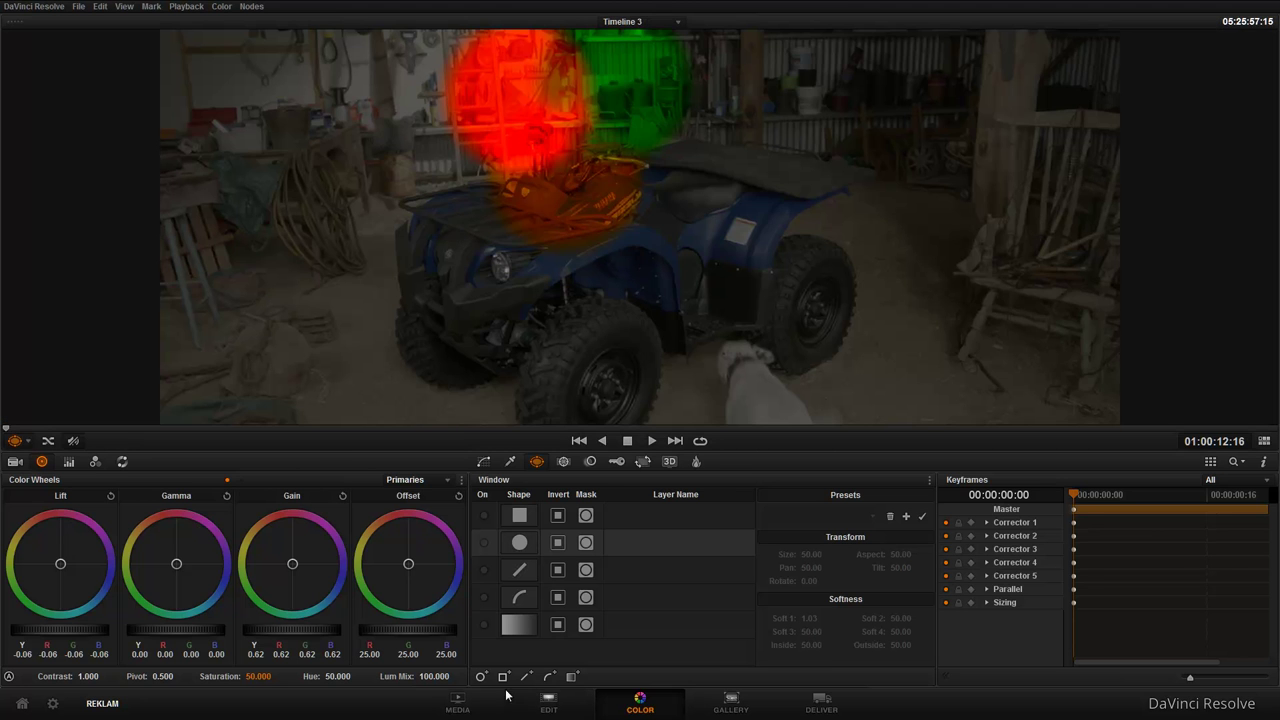
click(549, 706)
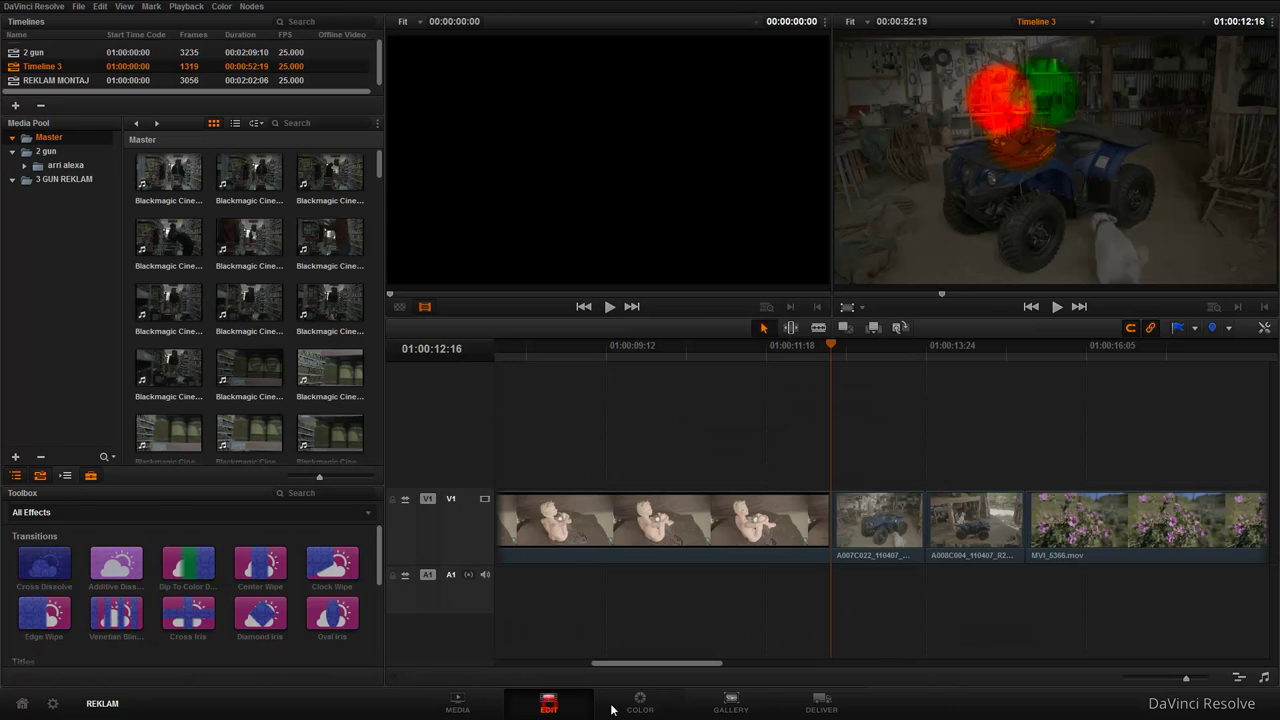
click(625, 706)
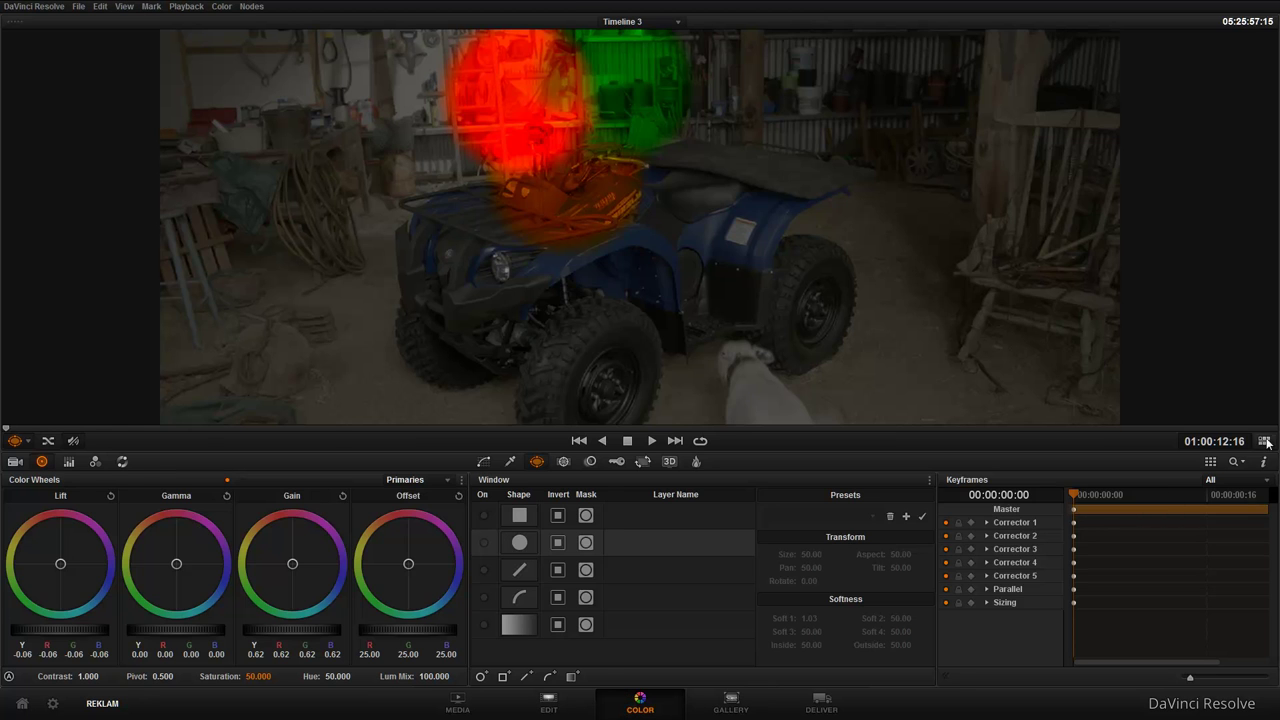
click(1264, 441)
Shrink node 3's green circle window and place it beside the red glow at Pan 49.49, Tilt 51.62
click(940, 97)
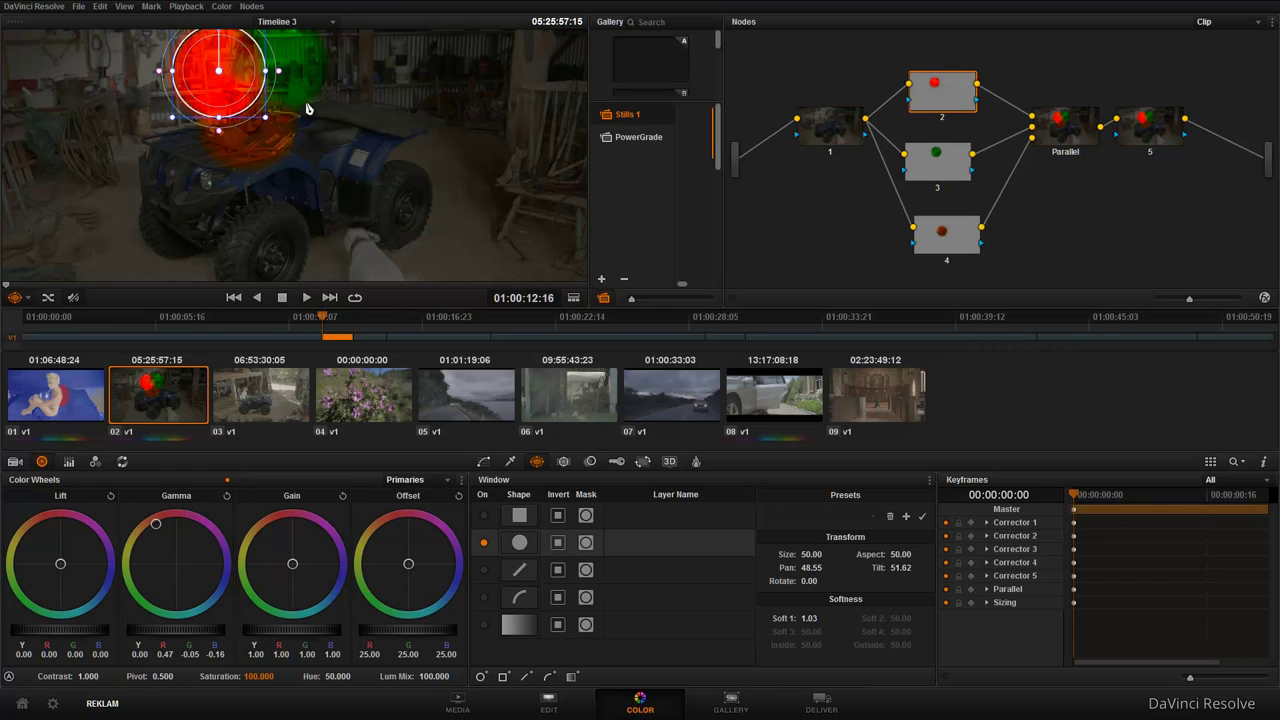
click(947, 172)
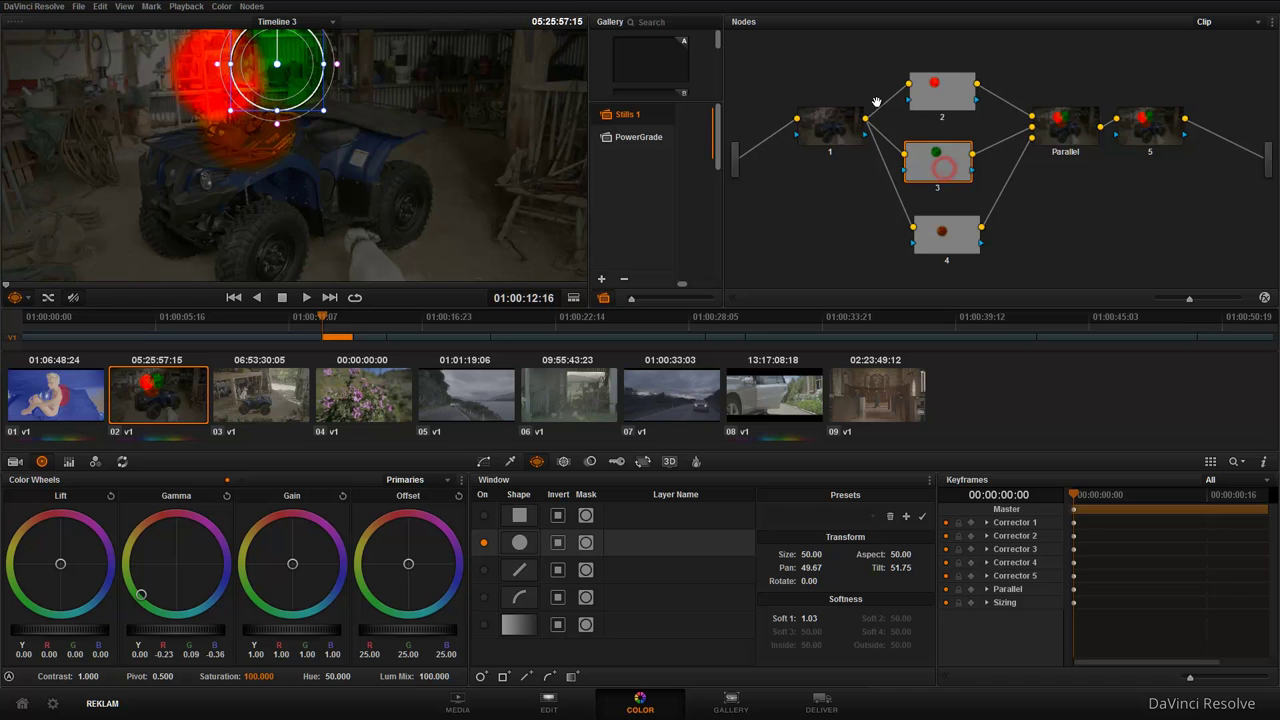
mouse_move(298, 86)
mouse_down()
mouse_move(374, 86)
mouse_move(267, 93)
mouse_move(280, 100)
mouse_up()
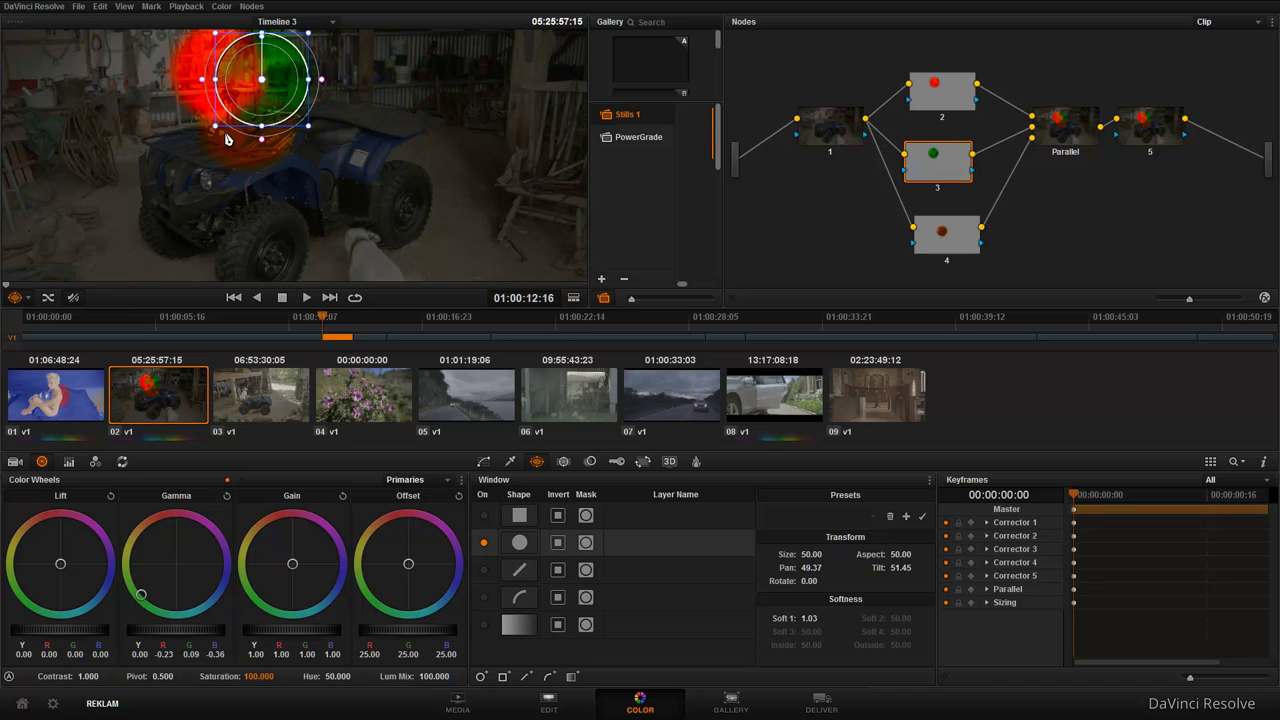
scroll(230, 140, up, 2)
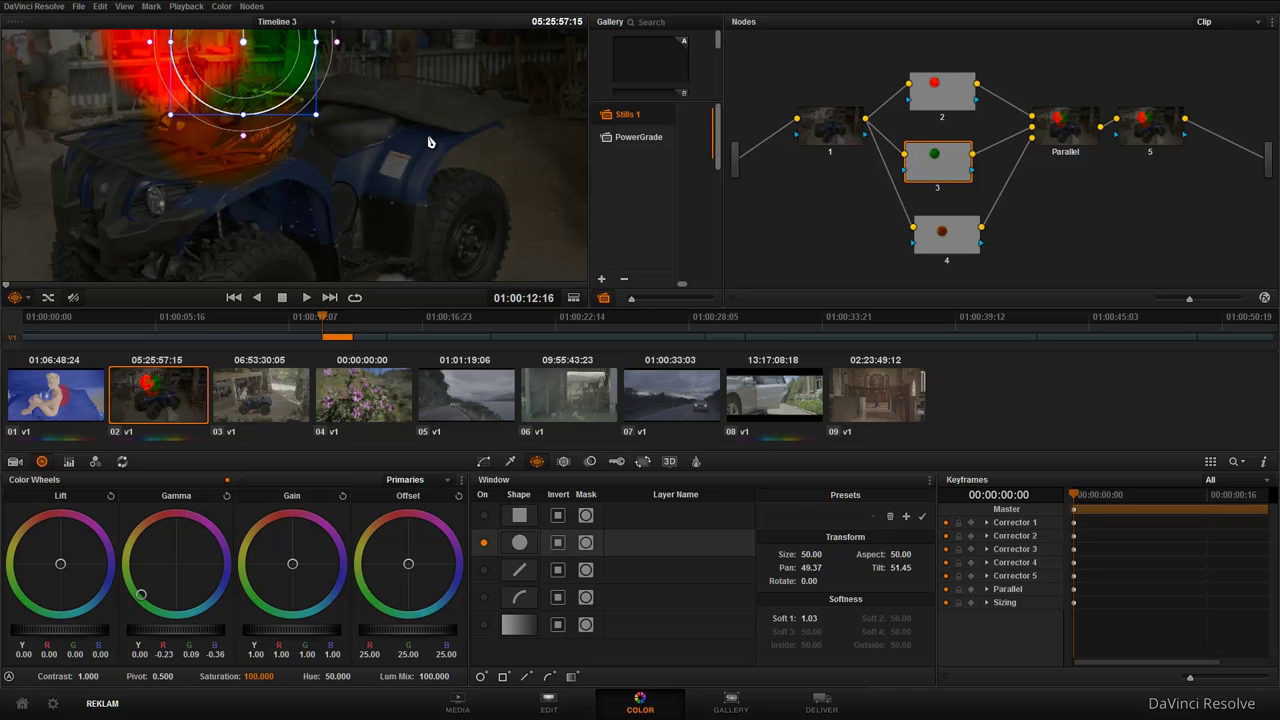
drag(429, 140, 486, 206)
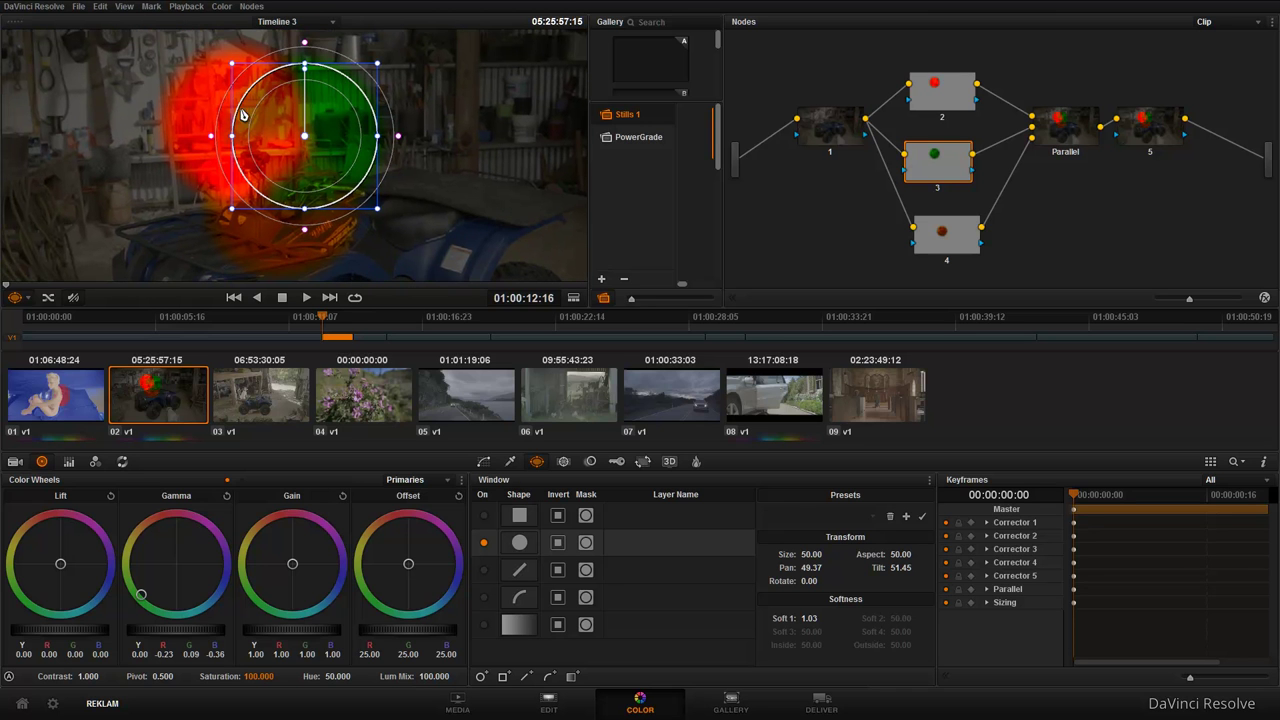
drag(232, 64, 242, 71)
mouse_move(314, 150)
mouse_down()
mouse_move(468, 148)
mouse_move(337, 136)
mouse_up()
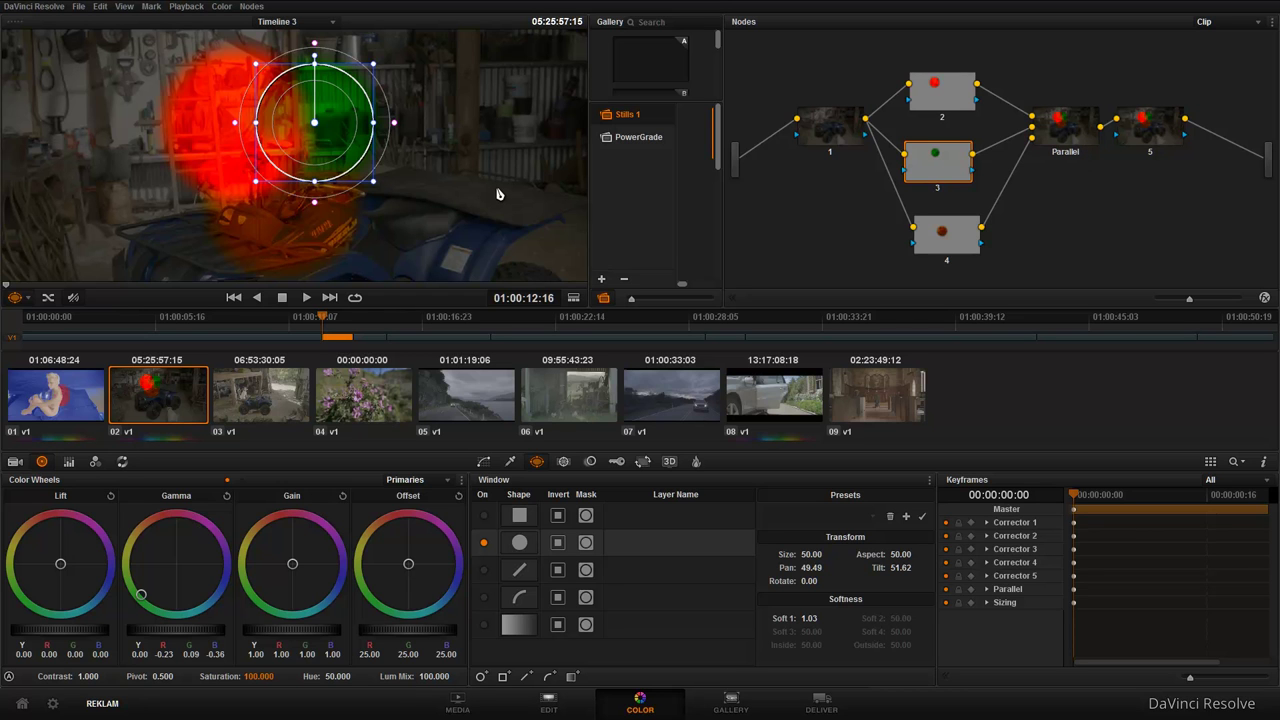
click(1066, 138)
Morph the Parallel node into a Layer Mixer and push node 4's lower glow toward yellow
right_click(1063, 132)
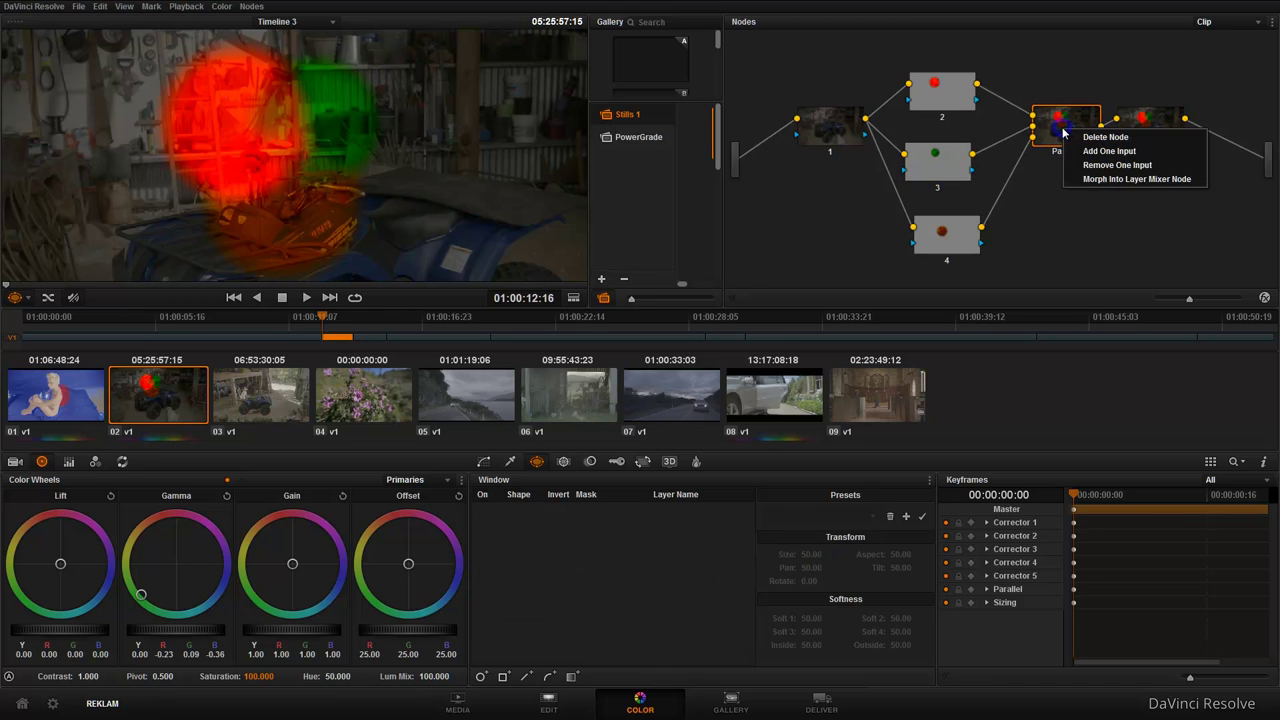
click(1134, 180)
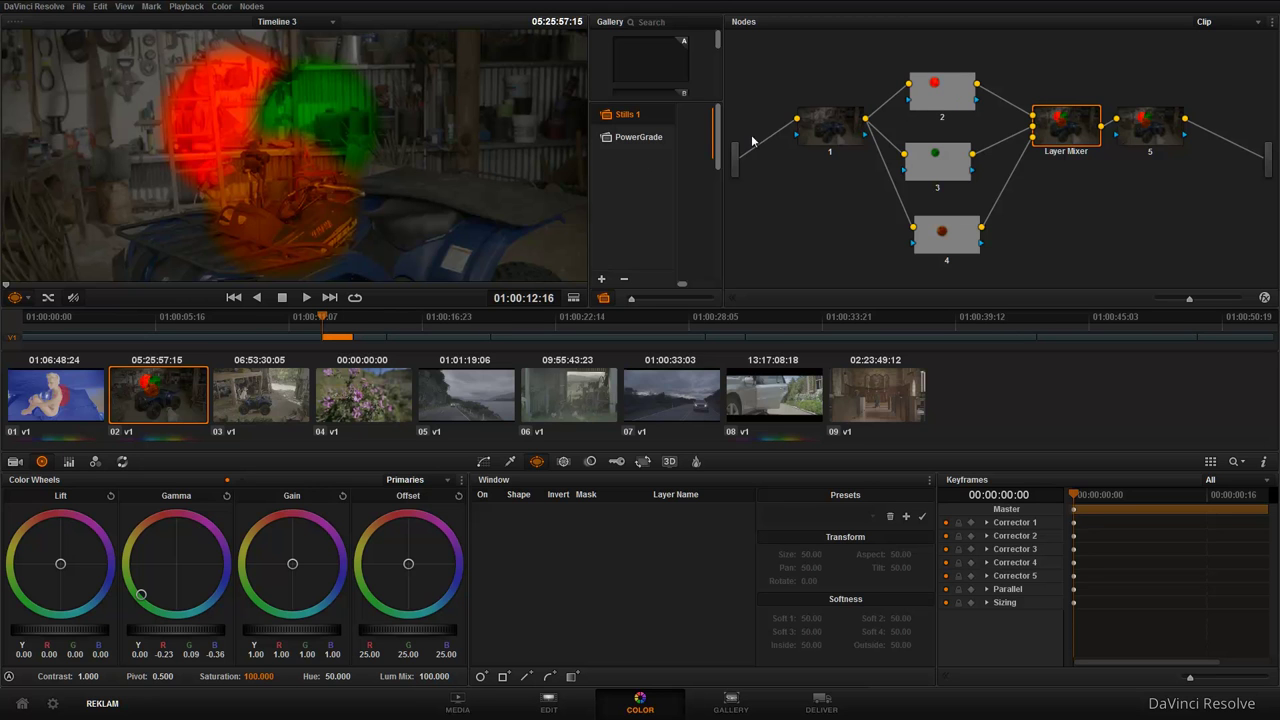
click(940, 104)
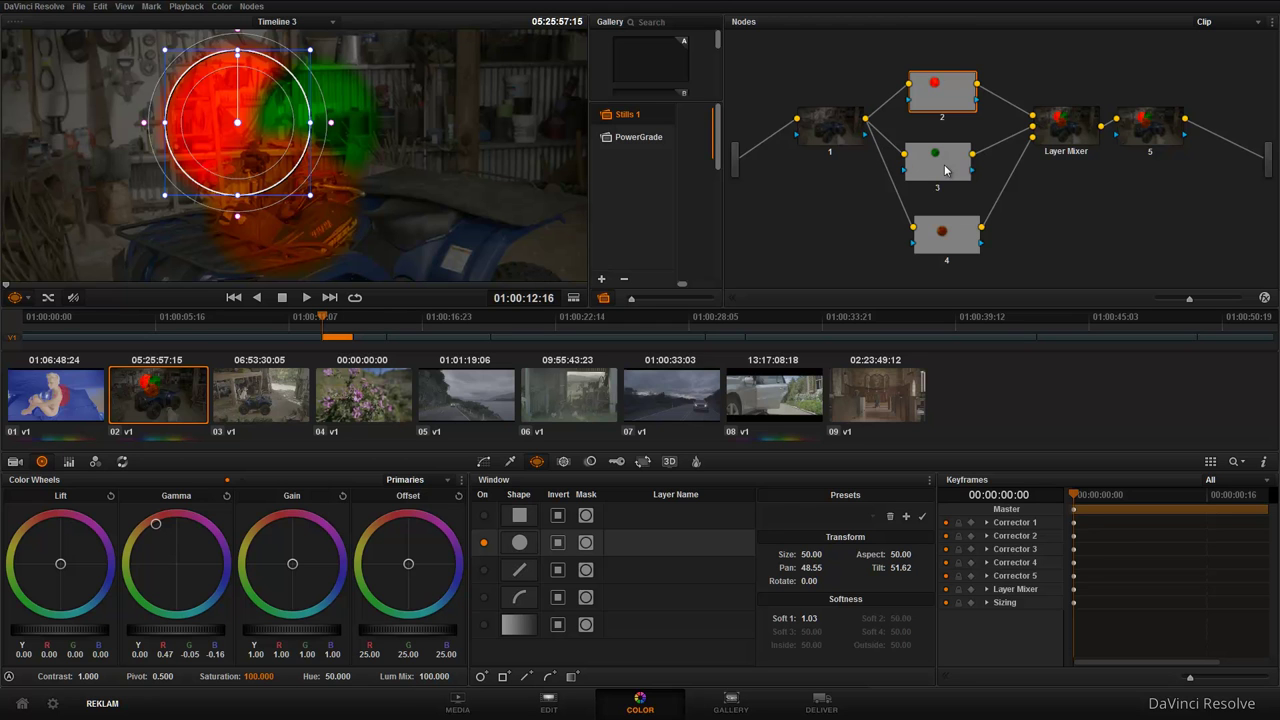
click(944, 170)
click(951, 247)
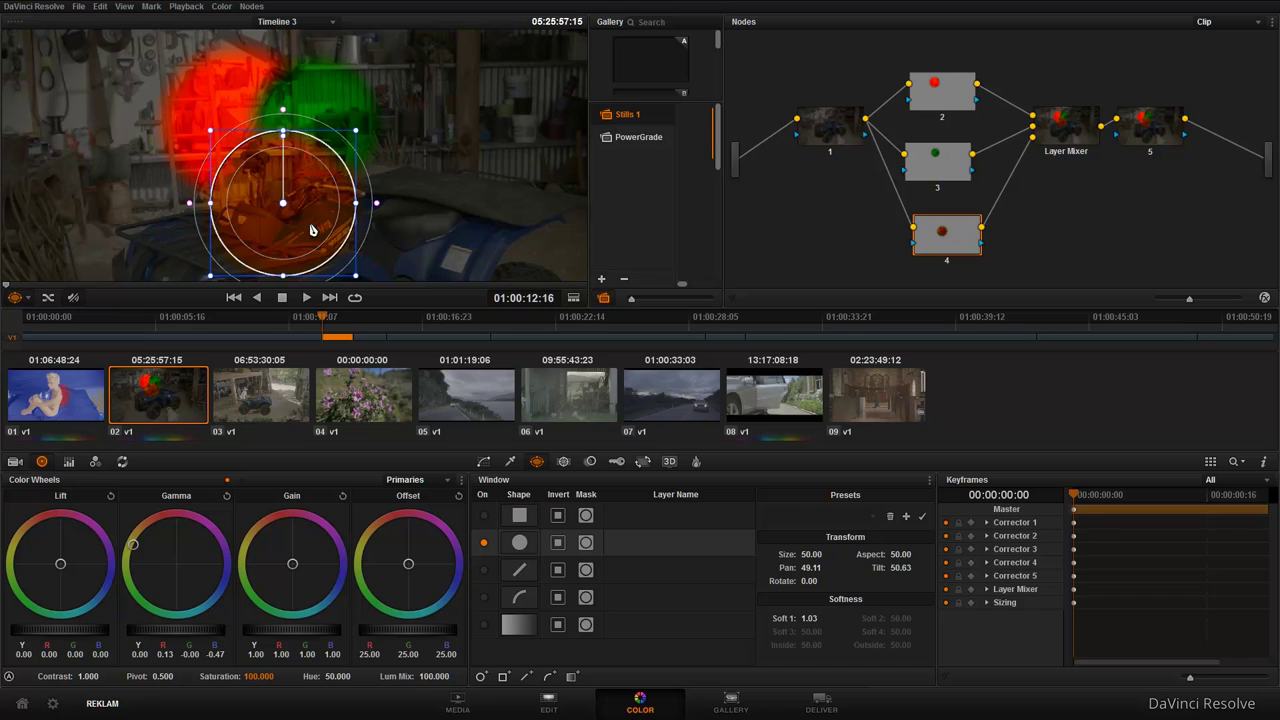
drag(138, 545, 133, 543)
mouse_move(208, 632)
mouse_down()
mouse_move(165, 640)
mouse_move(182, 636)
mouse_up()
Brighten node 3's green glow, and give node 2 Lift 0.03 with warm Gamma (R 0.39, G -0.04, B -0.22)
click(946, 170)
drag(155, 630, 338, 622)
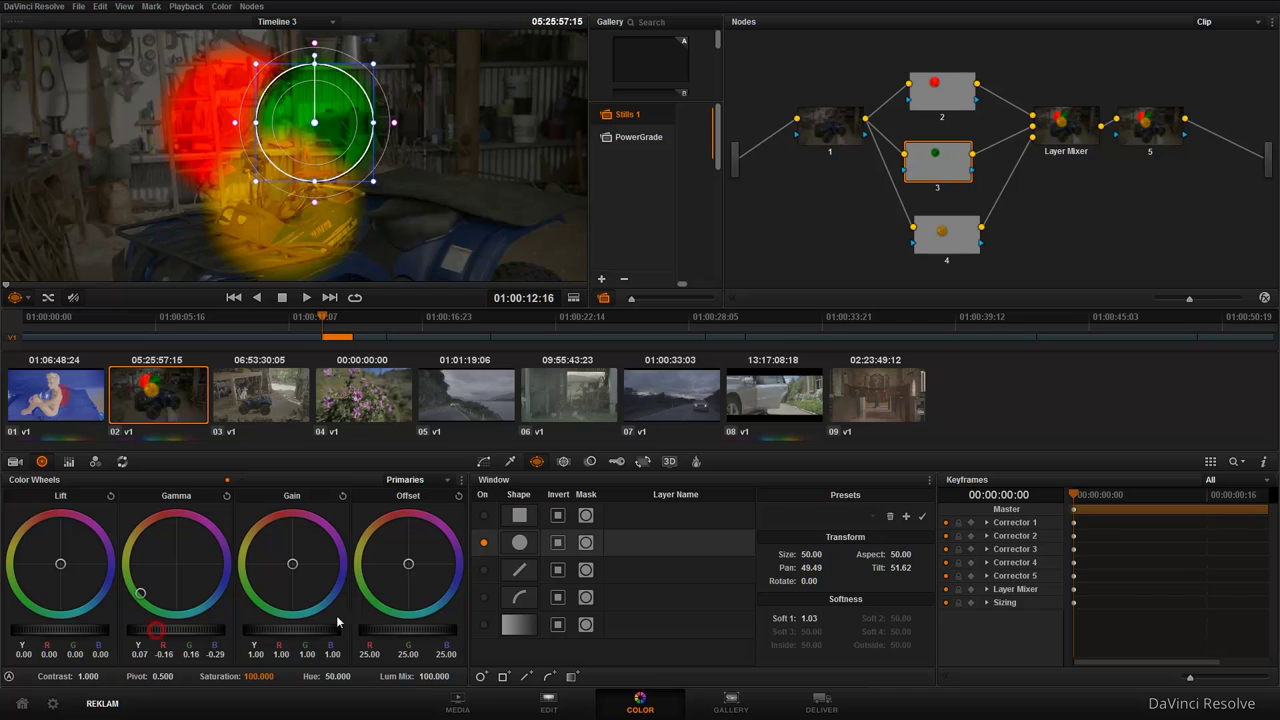
click(958, 87)
mouse_move(68, 632)
mouse_down()
mouse_move(103, 628)
mouse_move(83, 631)
mouse_up()
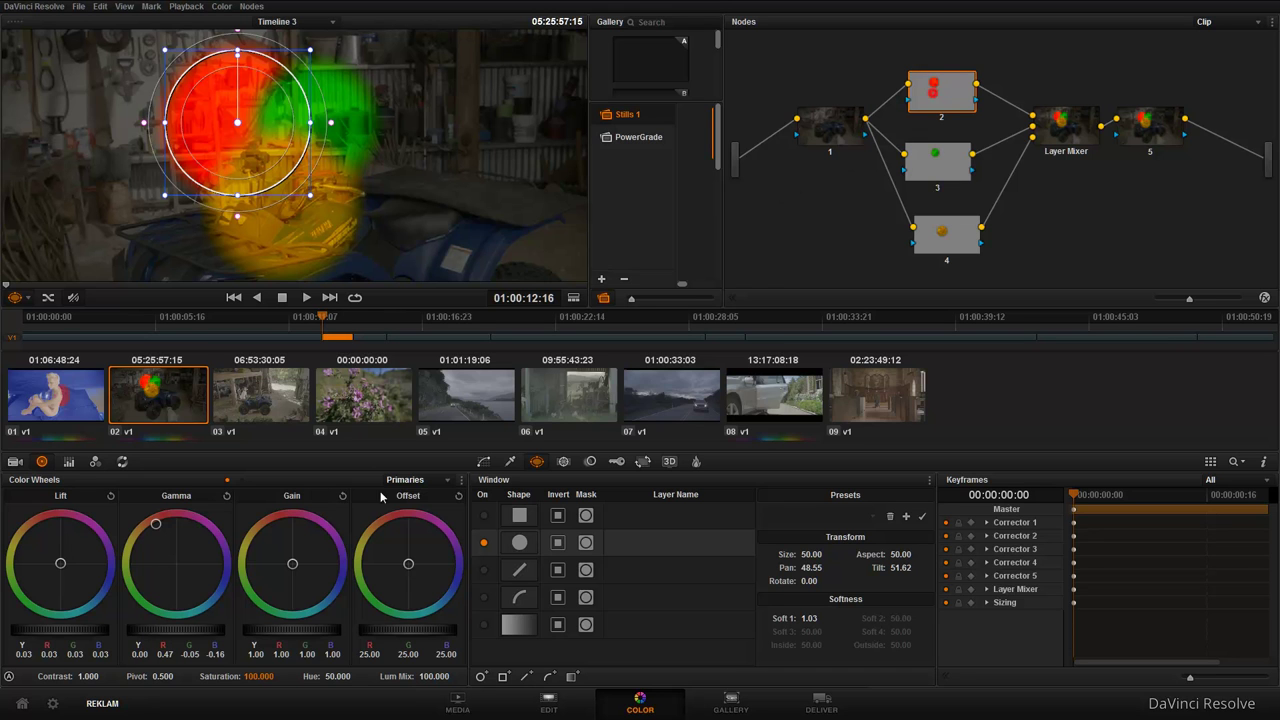
mouse_move(160, 628)
mouse_down()
mouse_move(313, 626)
mouse_move(175, 629)
mouse_up()
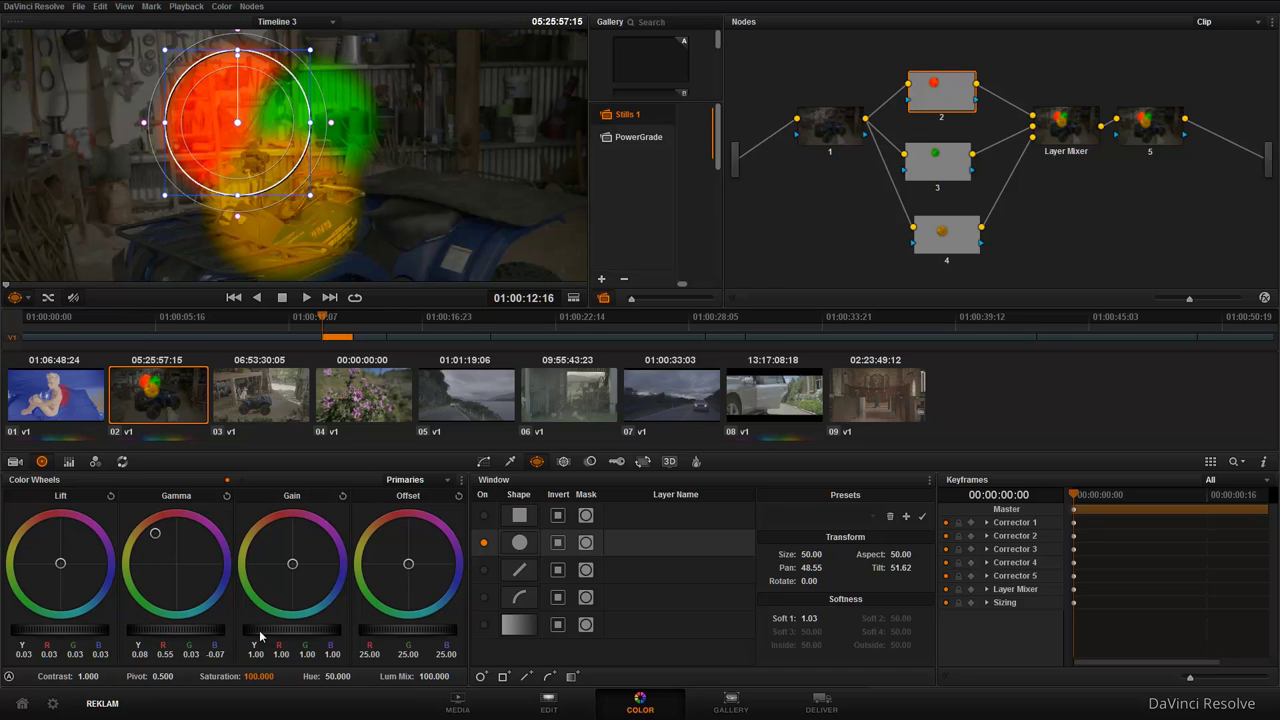
drag(155, 530, 90, 566)
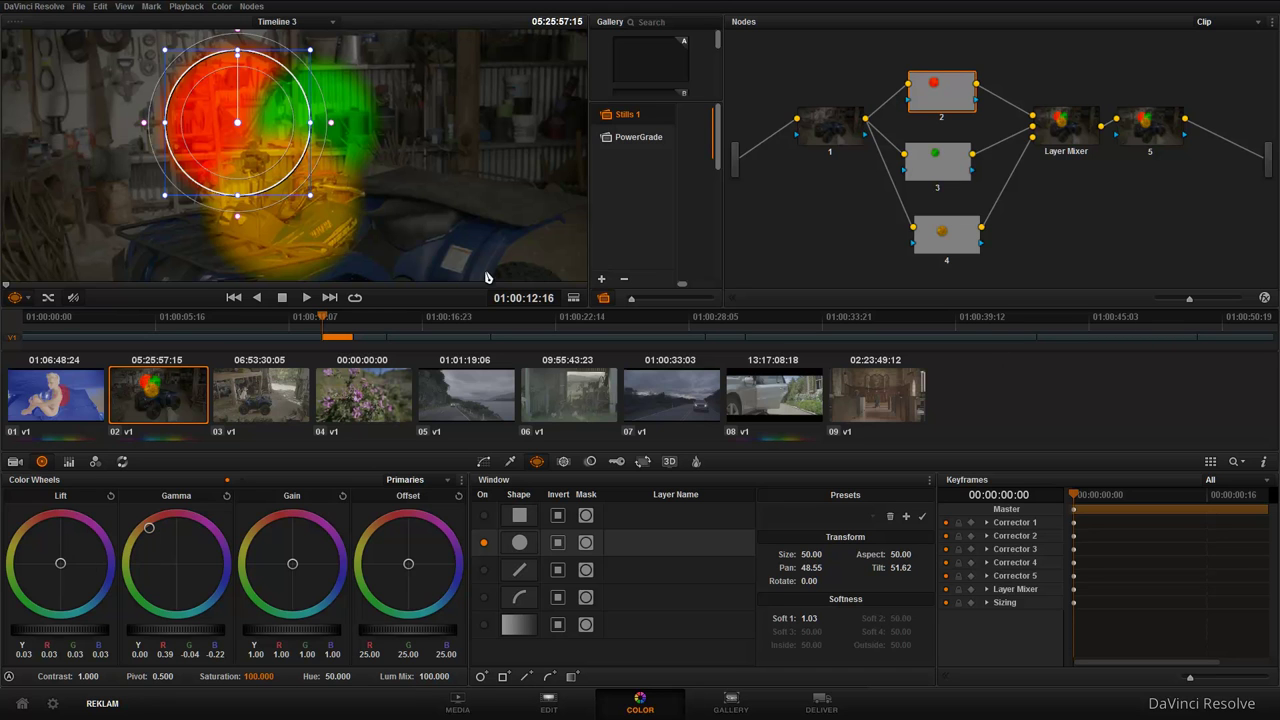
click(1076, 136)
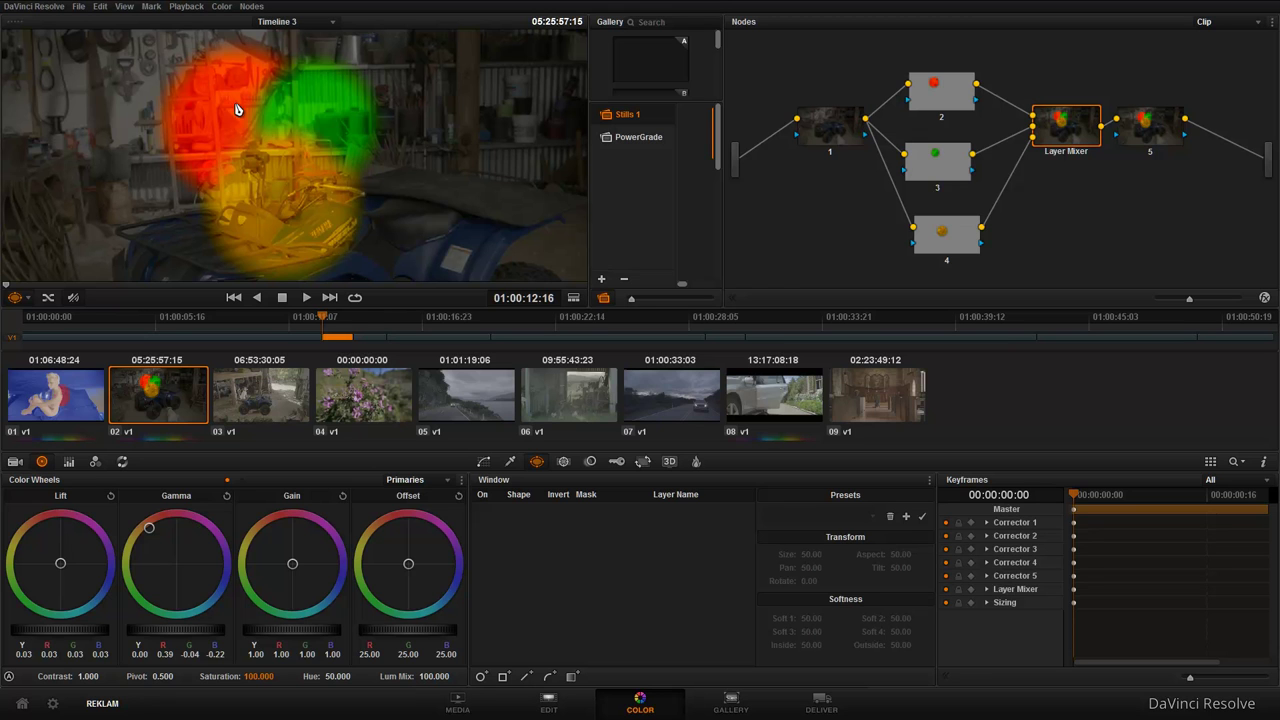
Morph the Layer Mixer node back into a Parallel node
right_click(1054, 130)
click(1141, 177)
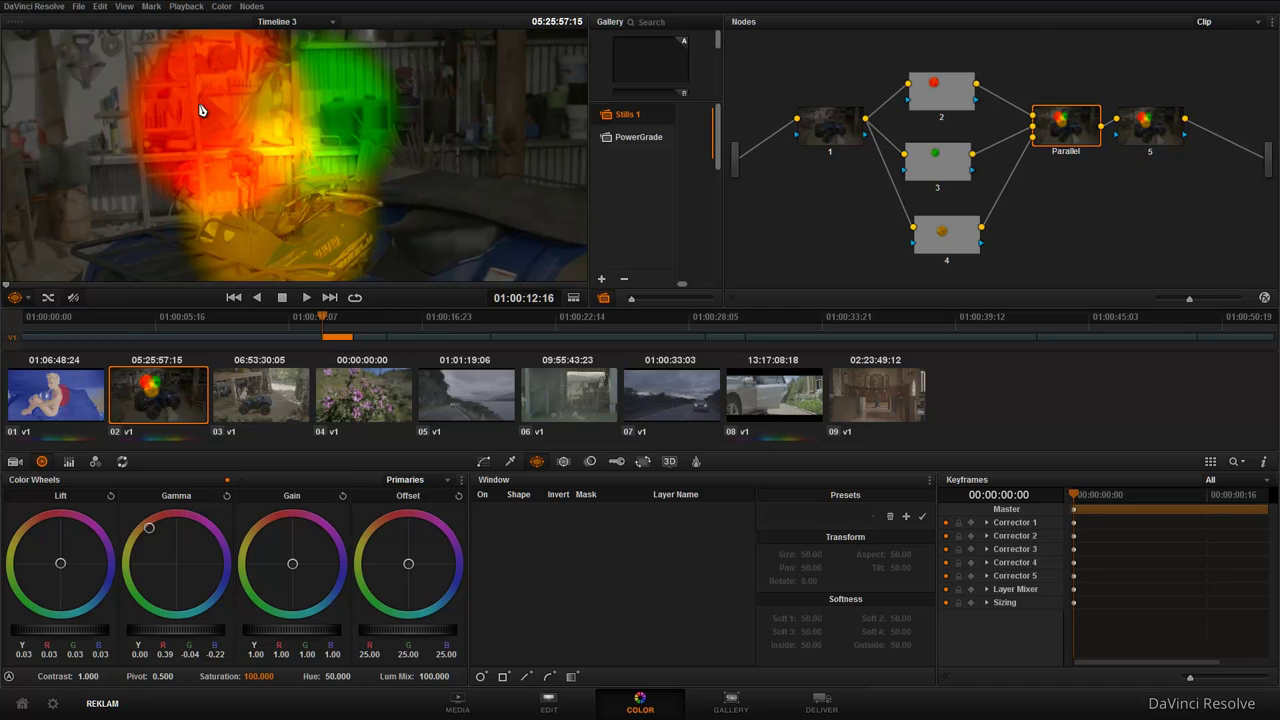
scroll(452, 182, down, 2)
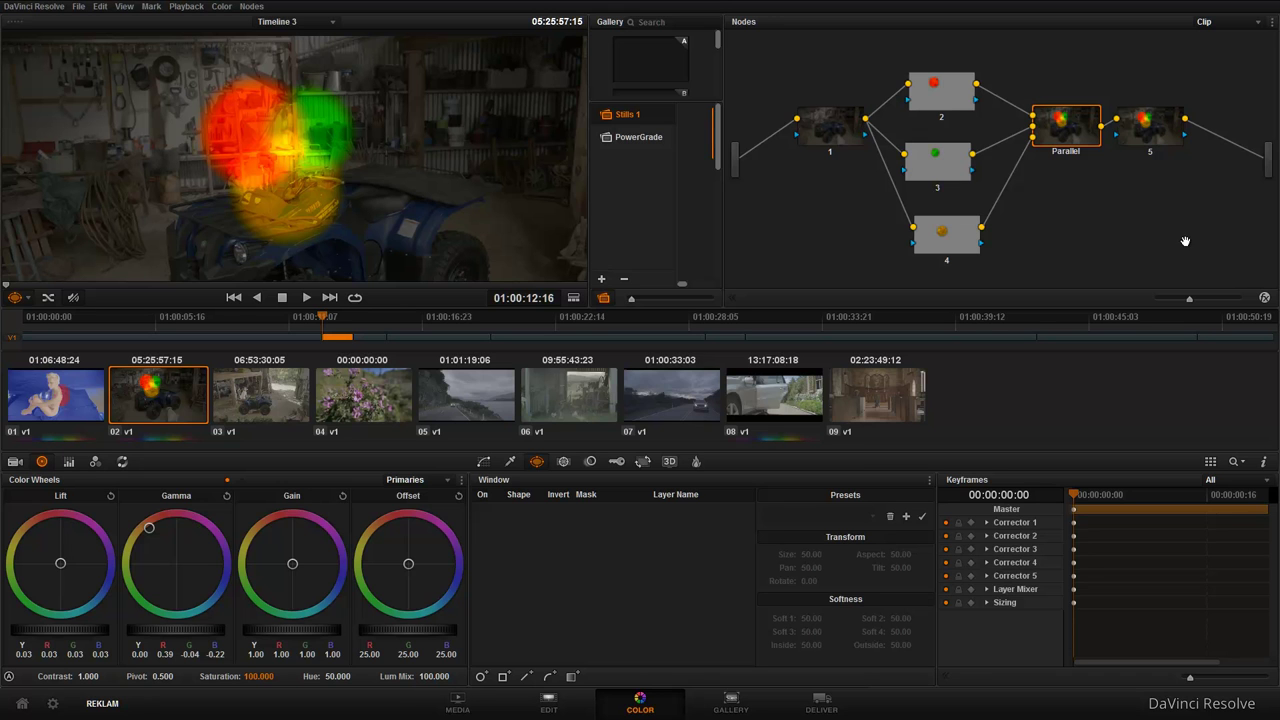
Delete the Parallel node, node 5 and the remaining glow nodes from the graph
key(Delete)
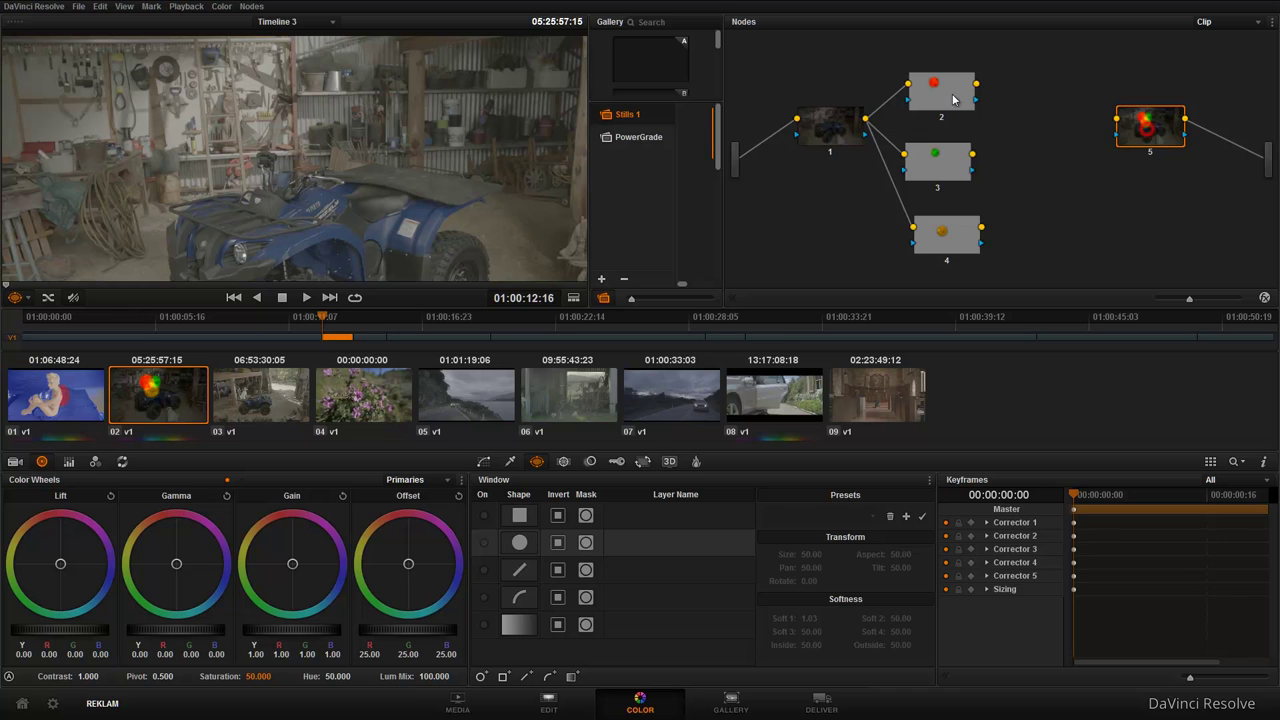
key(Delete)
key(Delete)
click(947, 100)
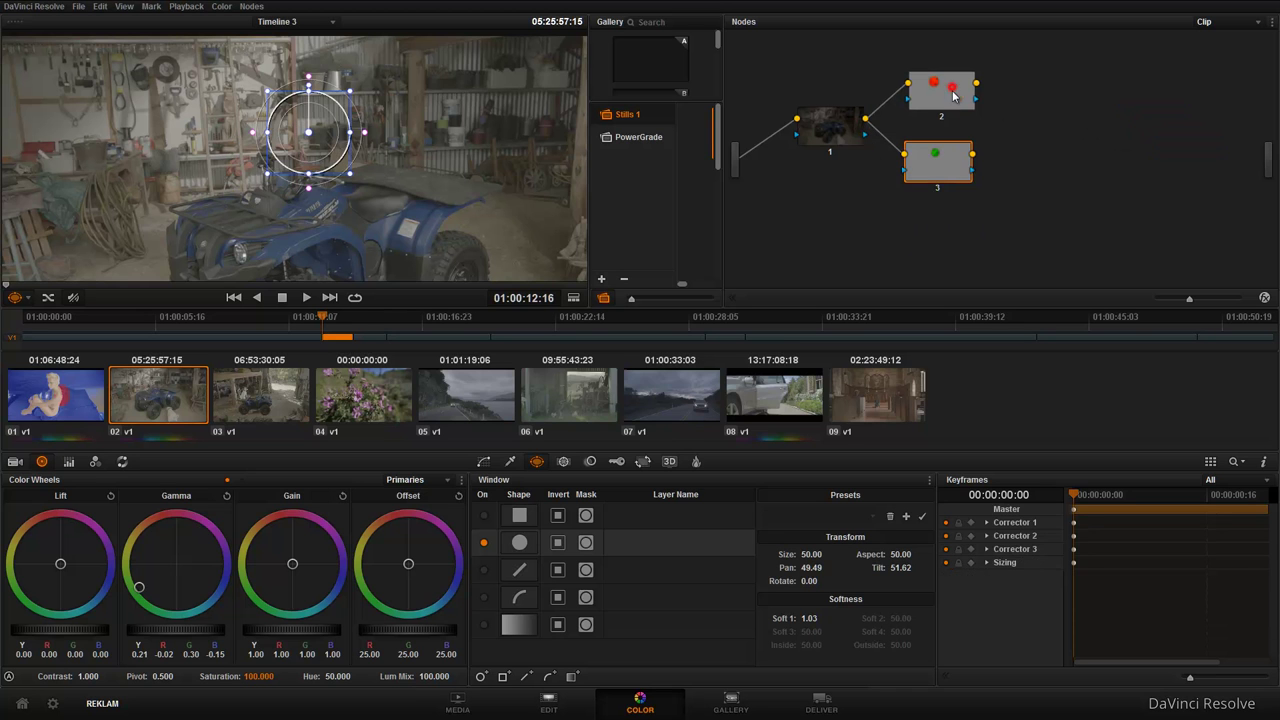
key(Delete)
key(Delete)
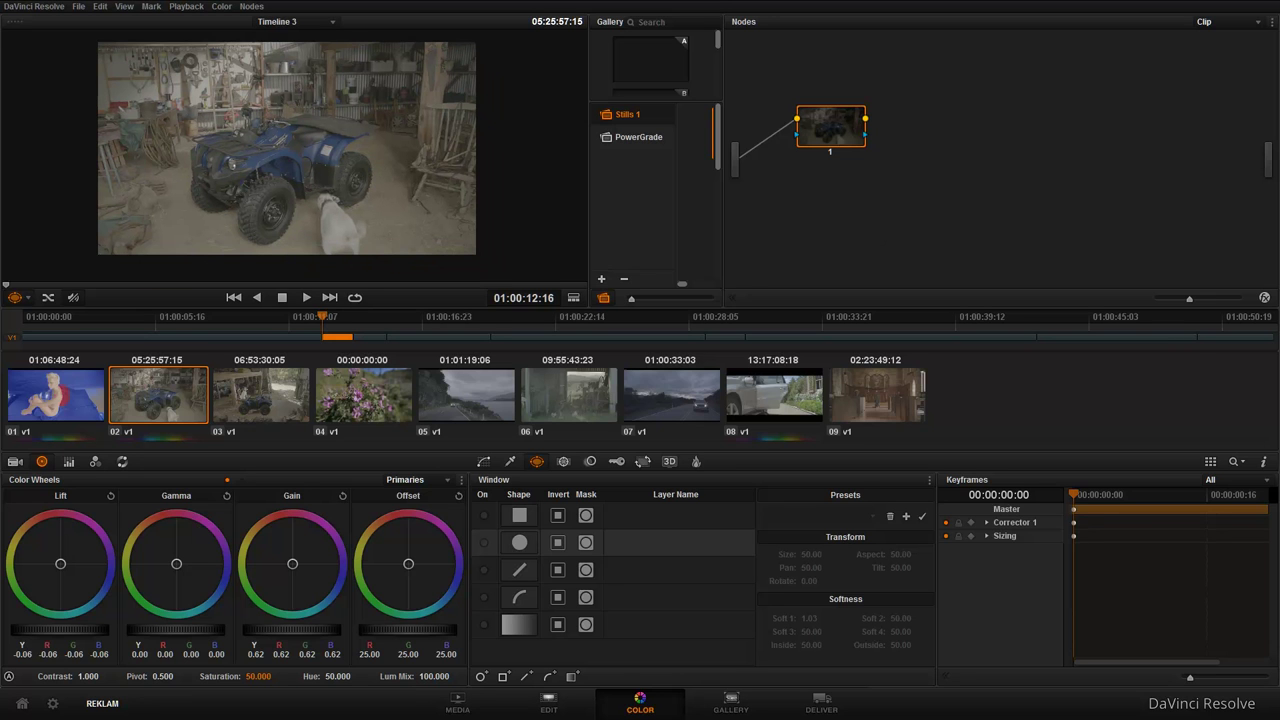
right_click(847, 210)
mouse_move(931, 234)
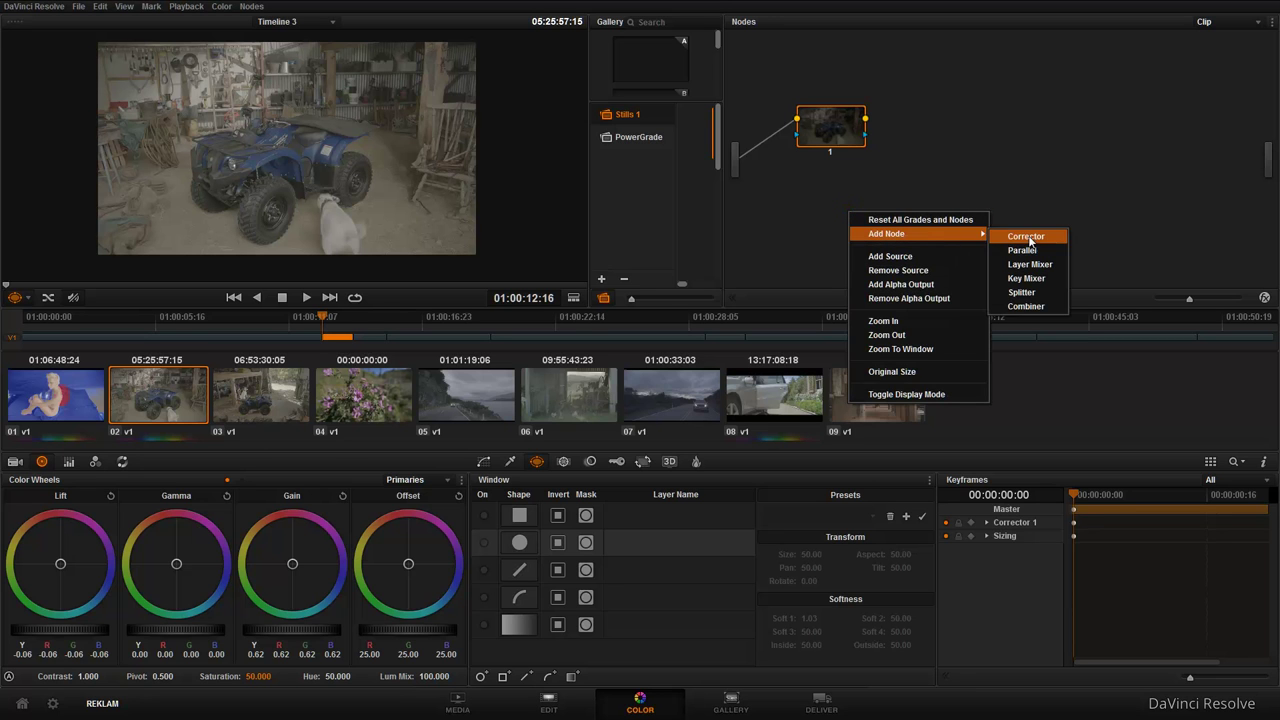
click(980, 143)
right_click(966, 156)
mouse_move(1028, 185)
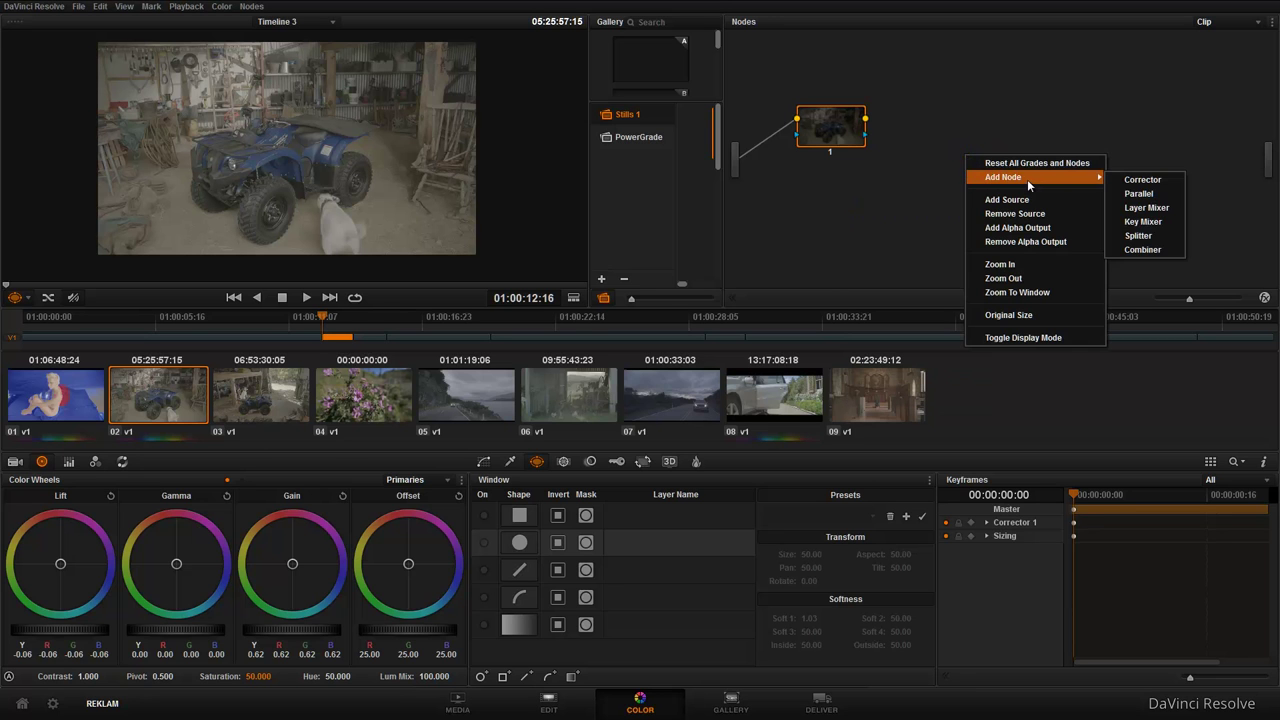
click(917, 113)
Add two serial nodes after node 1 and insert a Layer Mixer after node 3
click(838, 130)
key(alt+s)
key(alt+s)
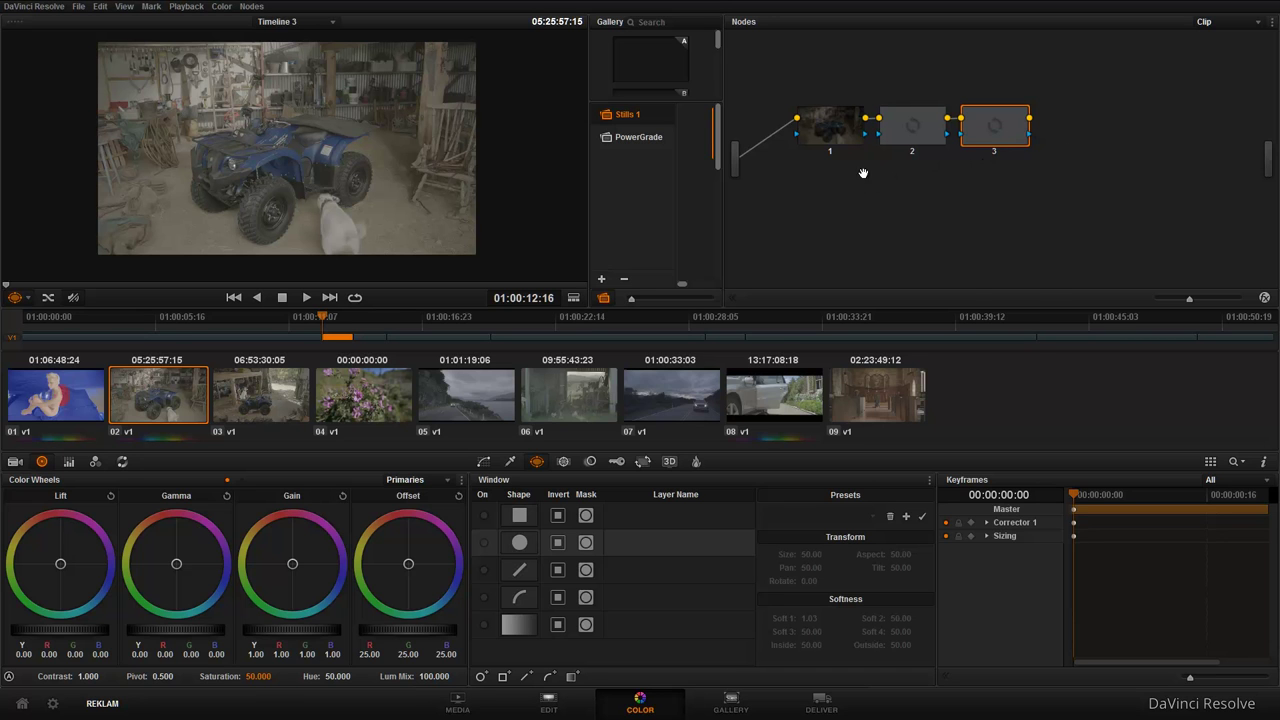
right_click(897, 199)
mouse_move(988, 220)
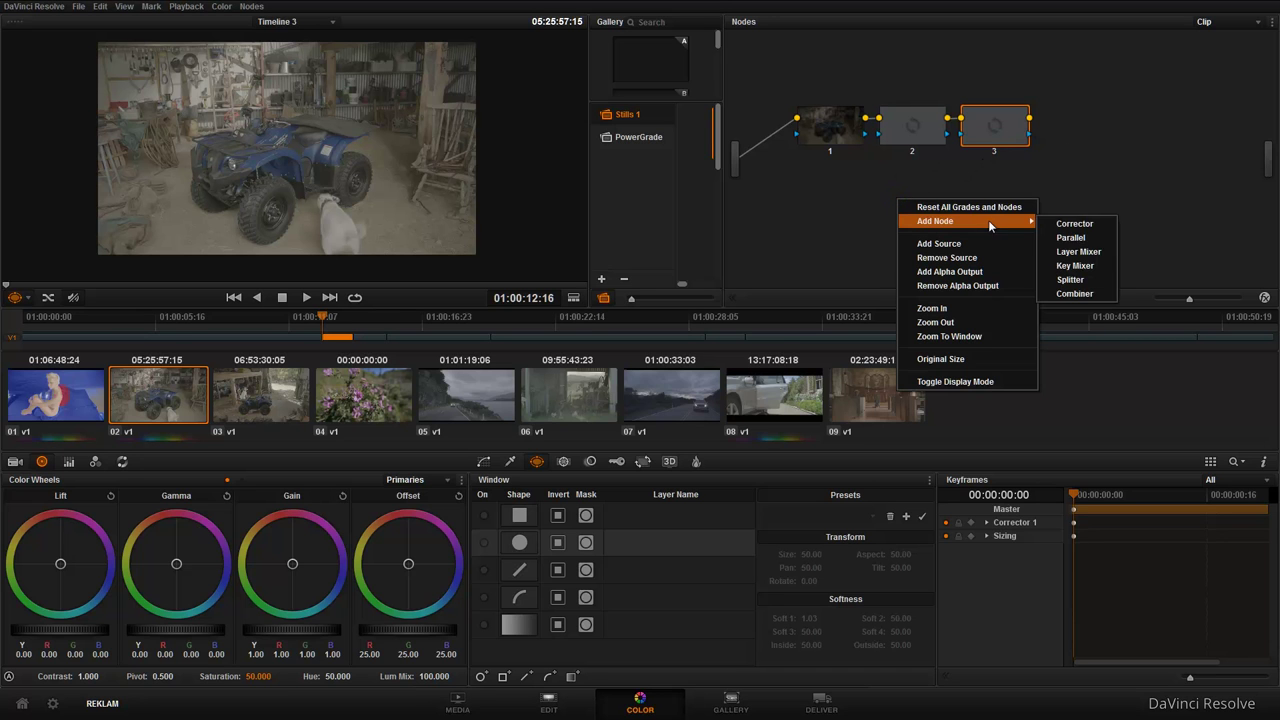
click(1094, 251)
drag(896, 200, 1012, 205)
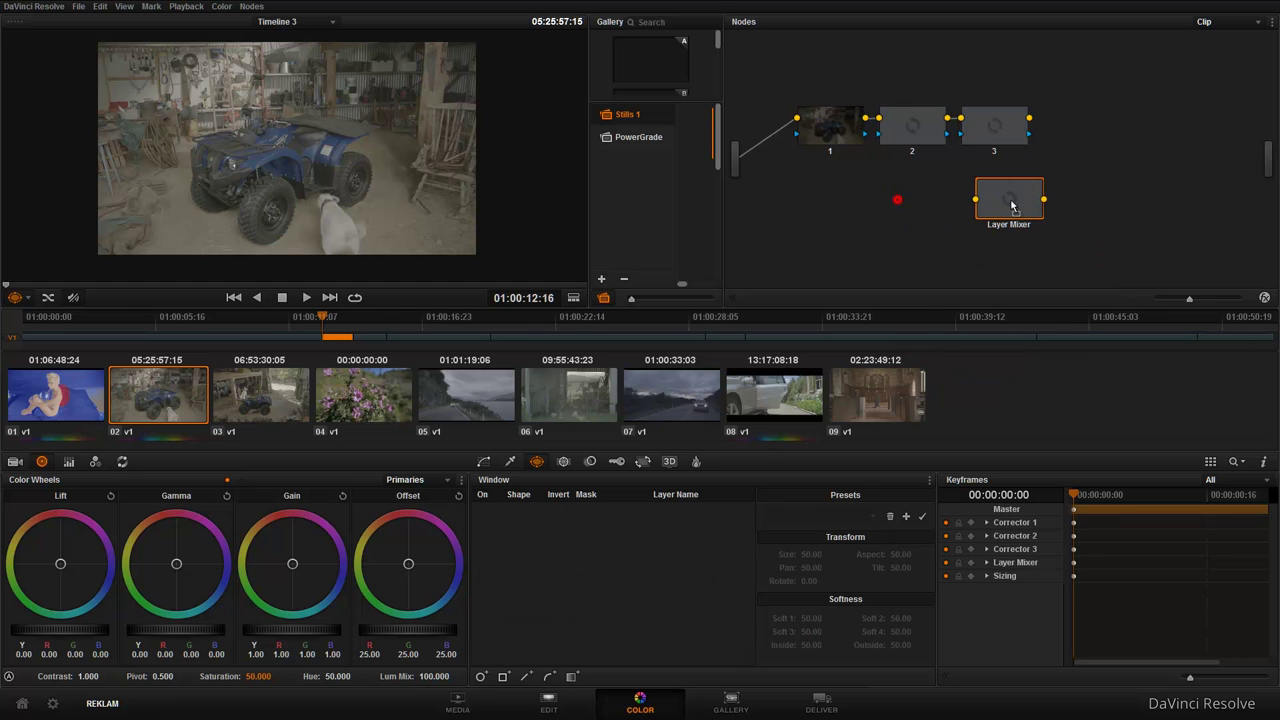
drag(1045, 130, 1254, 158)
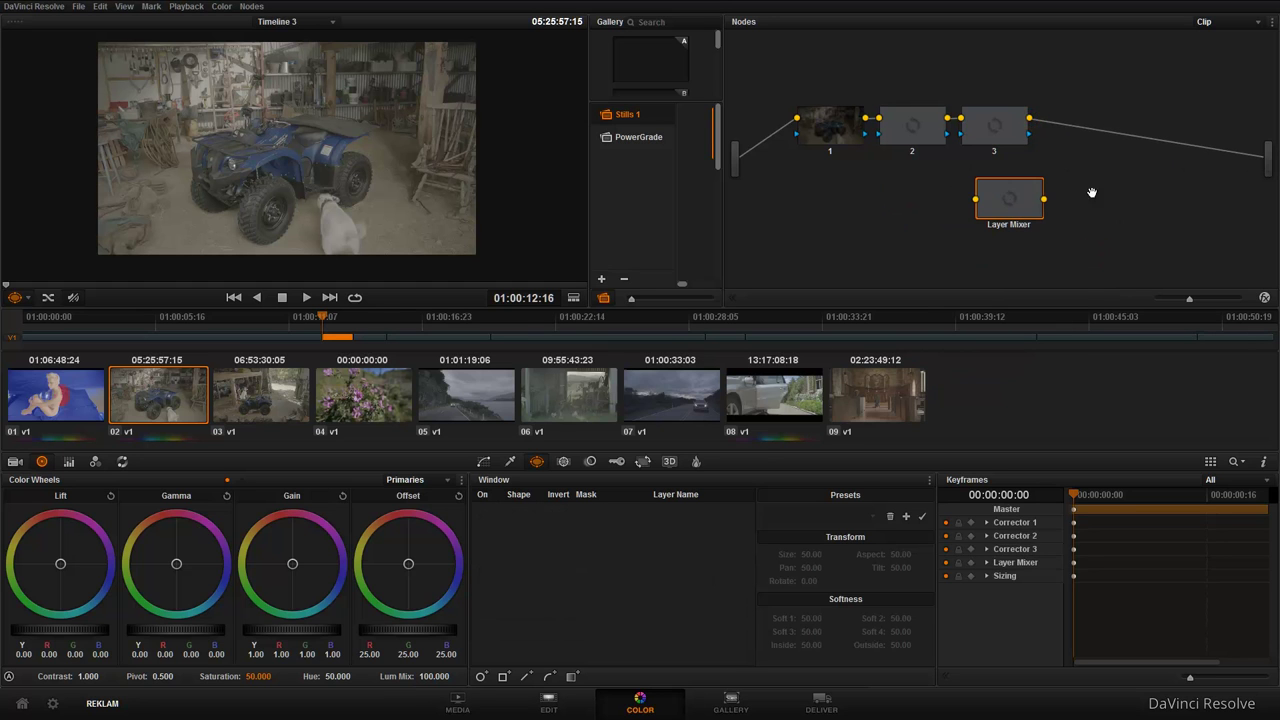
drag(1010, 200, 1145, 150)
drag(1124, 165, 1139, 143)
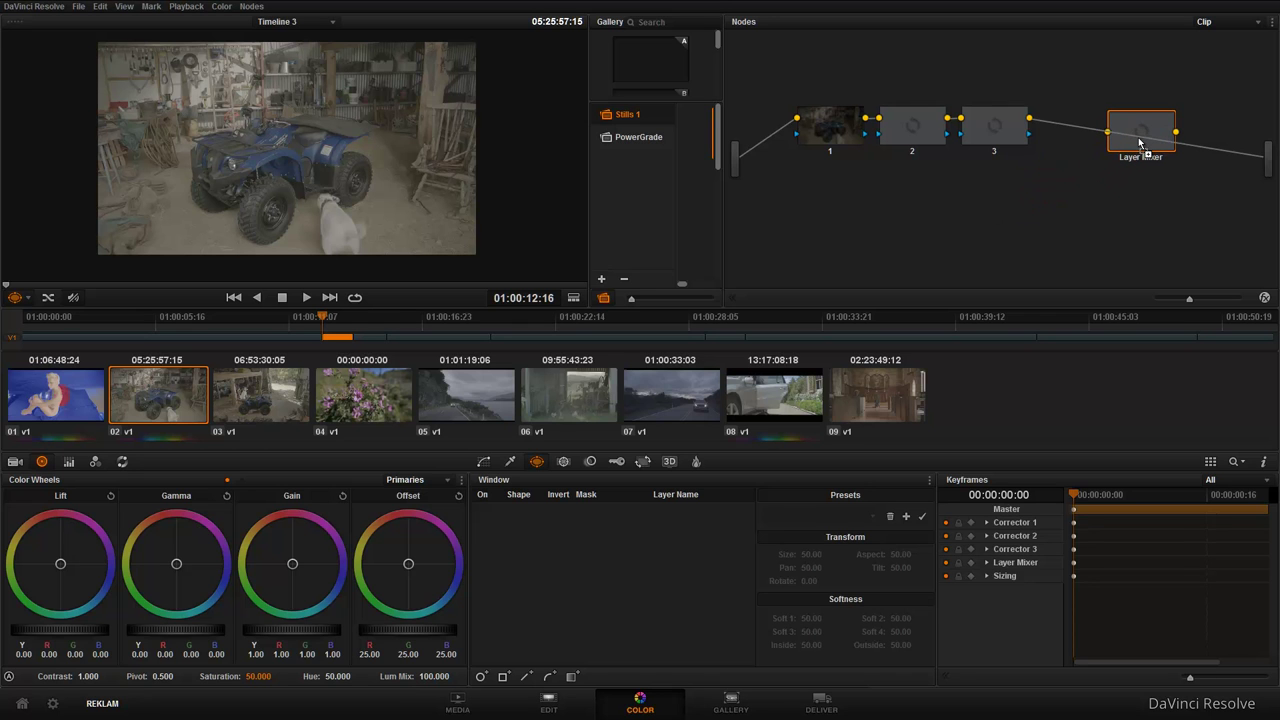
drag(1139, 143, 1136, 148)
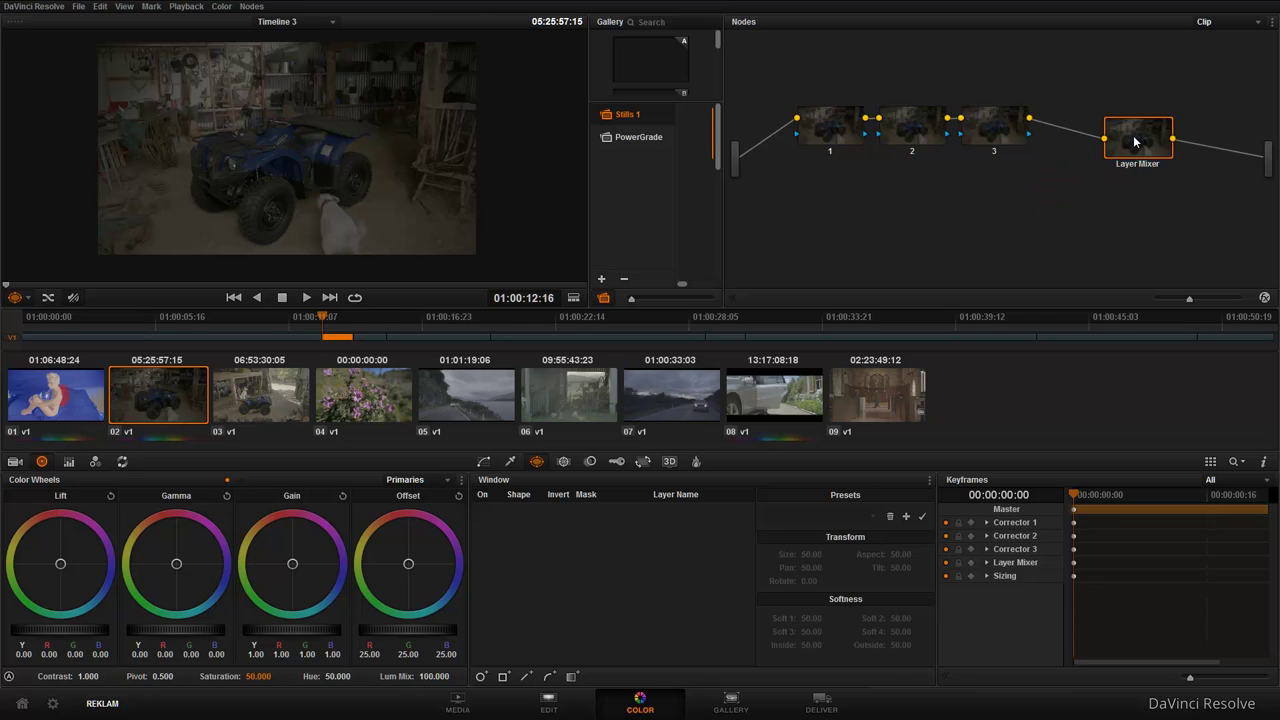
Reset node 1's primary colour wheels
right_click(936, 194)
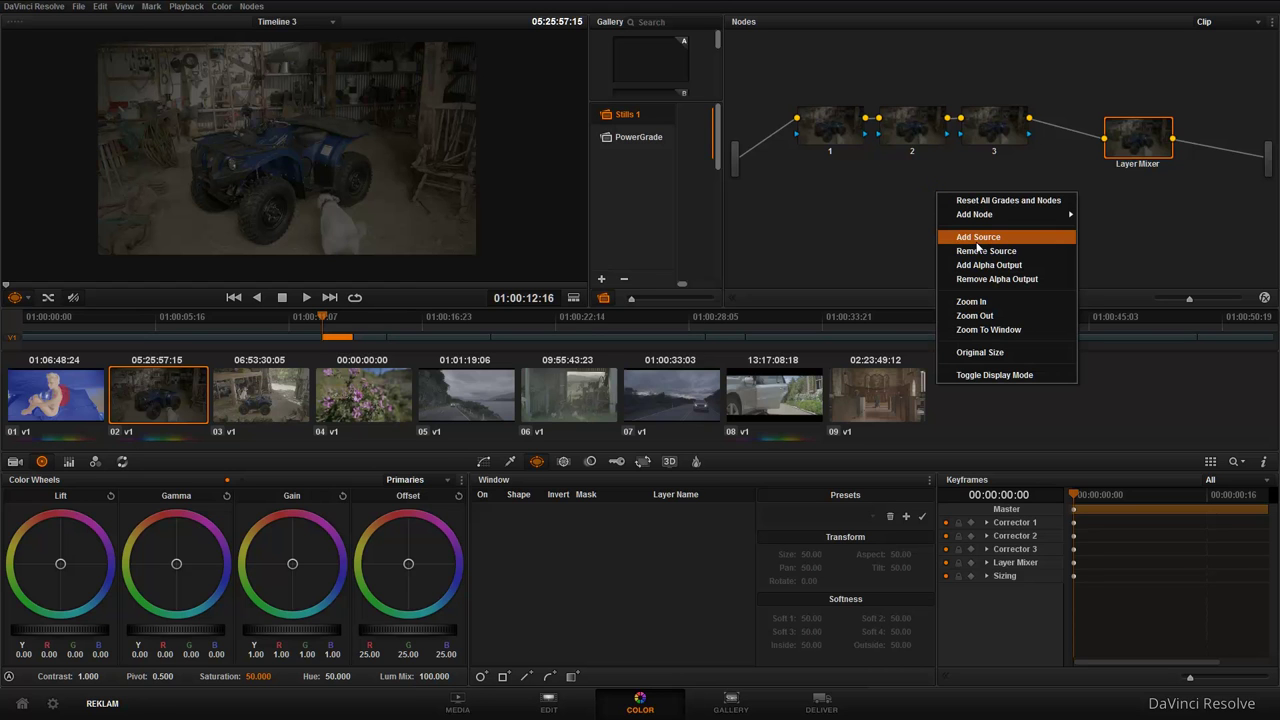
click(836, 138)
click(460, 481)
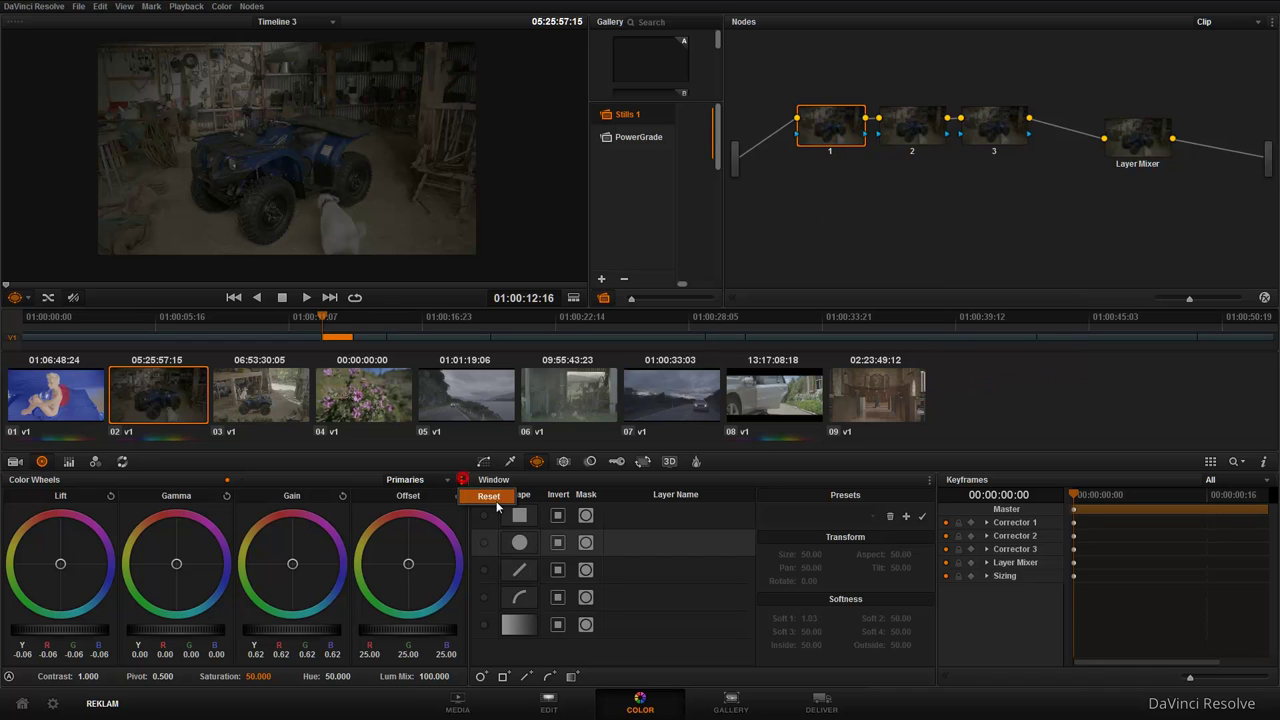
click(500, 505)
Add corrector node 5, tidy the node layout, and feed node 1's output into node 5
right_click(920, 185)
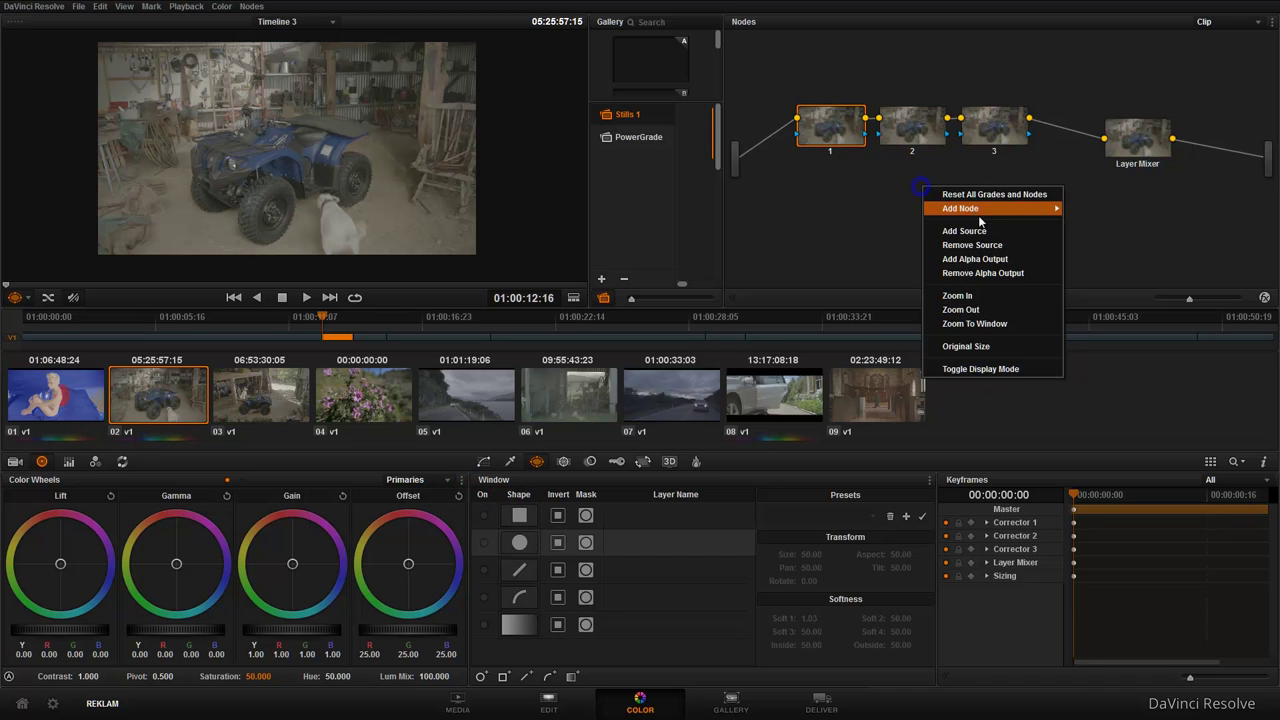
mouse_move(993, 208)
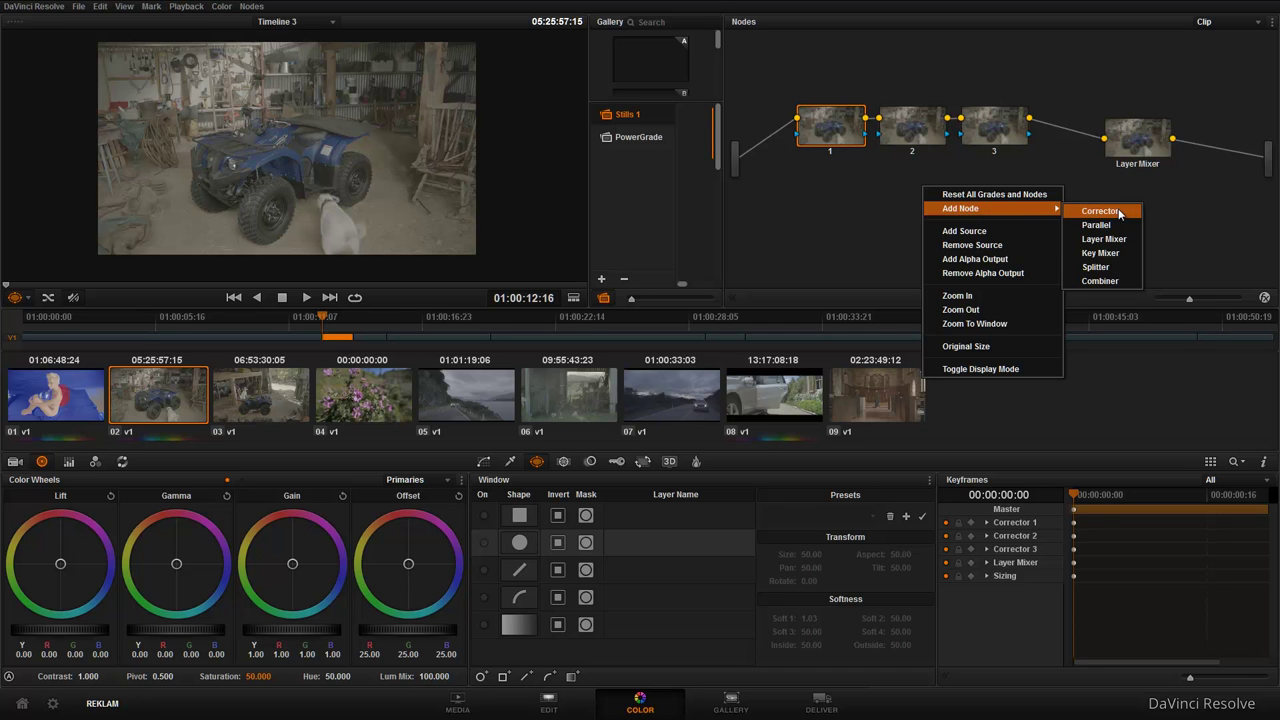
click(1119, 212)
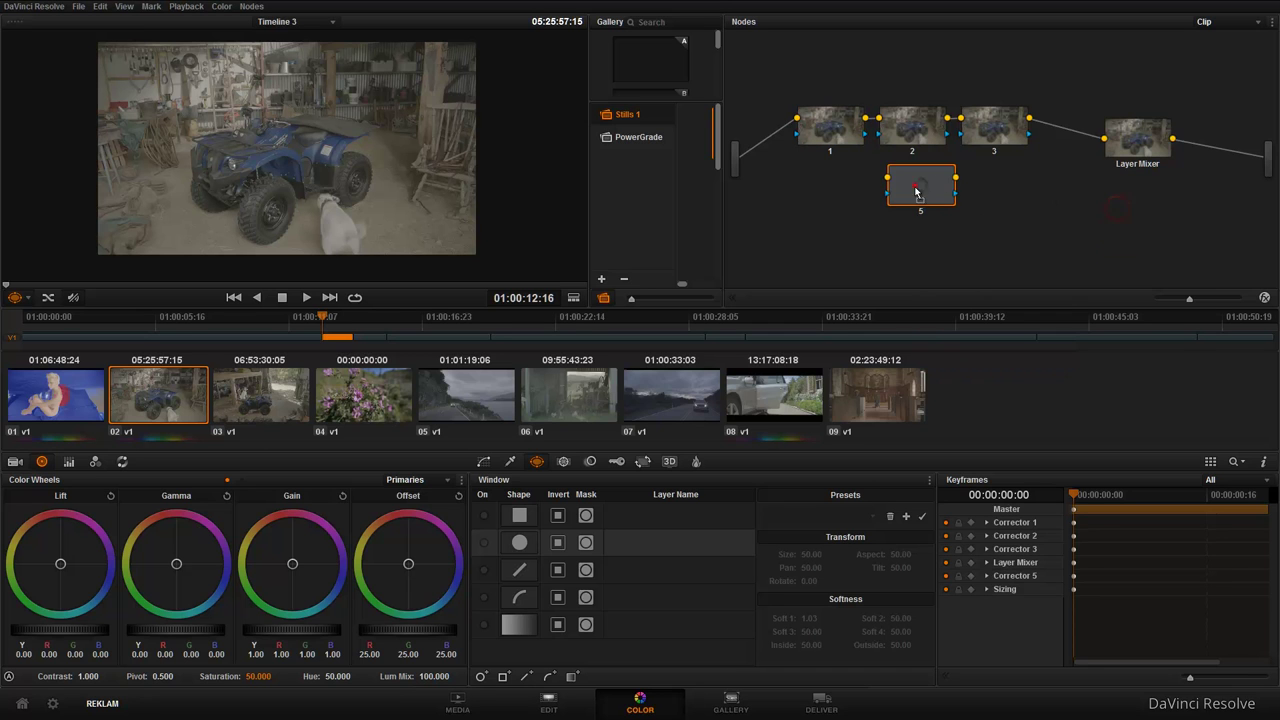
drag(912, 131, 912, 118)
drag(996, 125, 1022, 112)
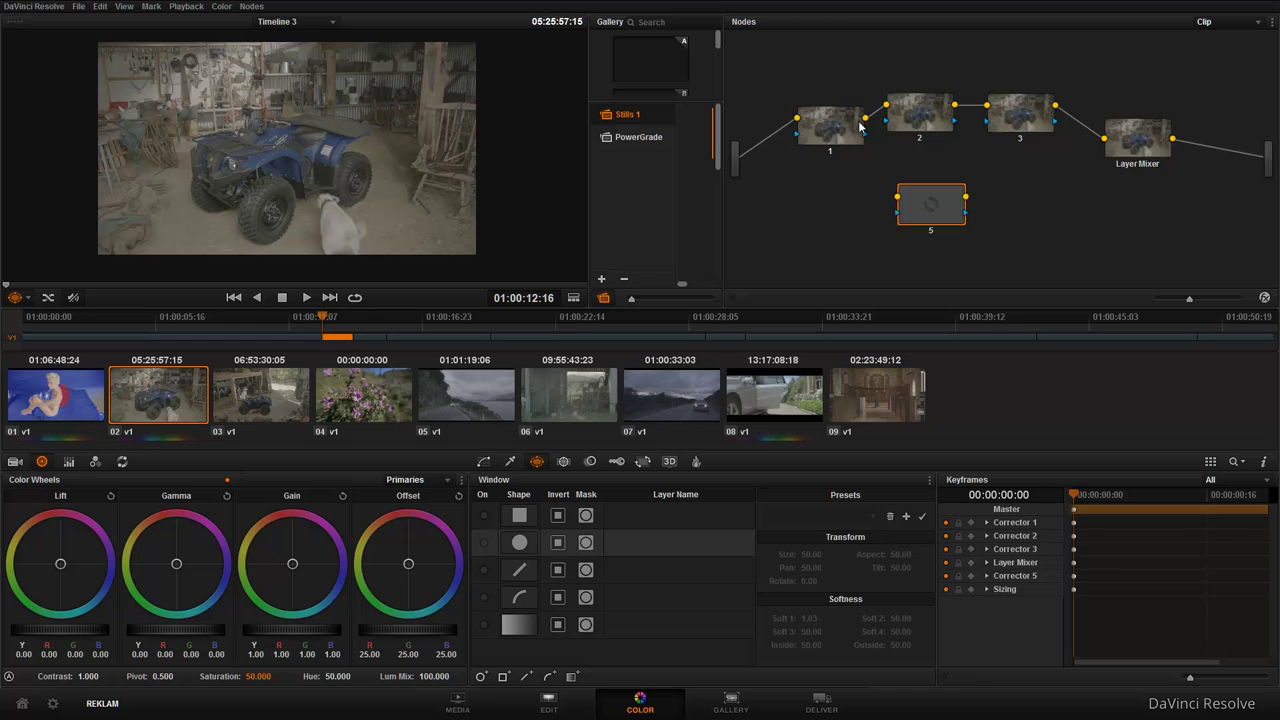
drag(824, 130, 811, 134)
scroll(318, 162, up, 2)
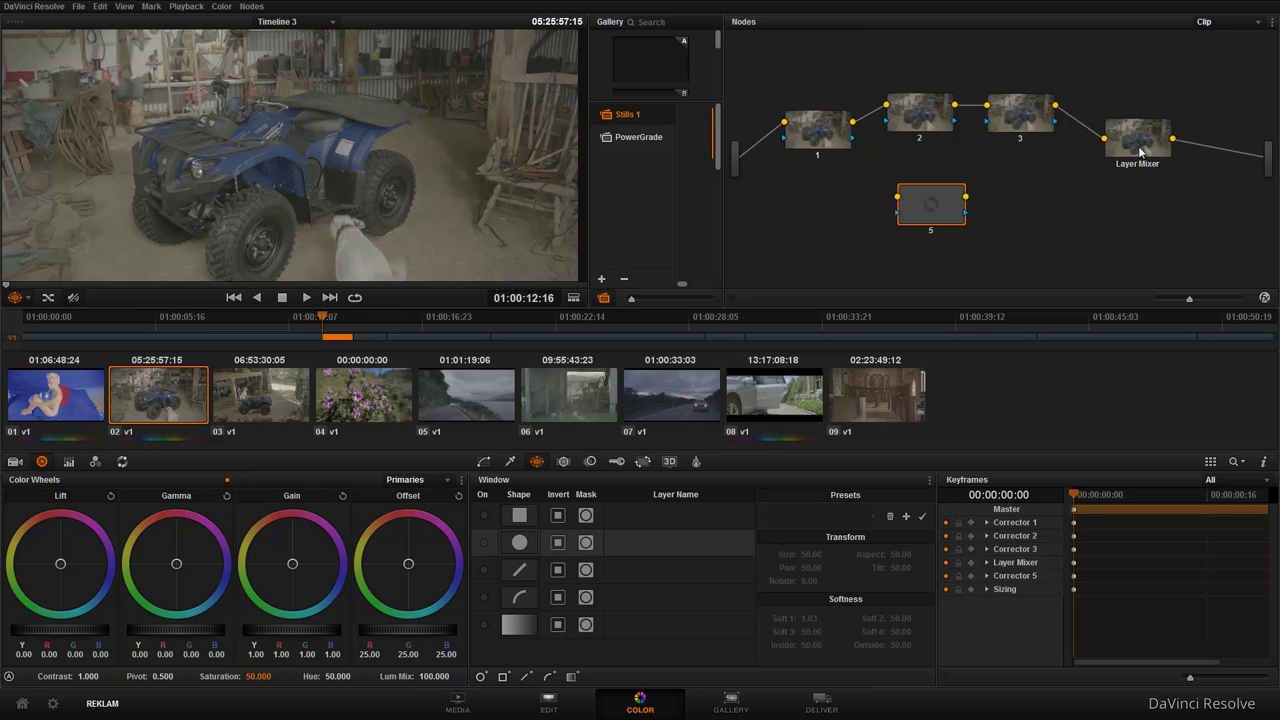
drag(1138, 148, 1120, 150)
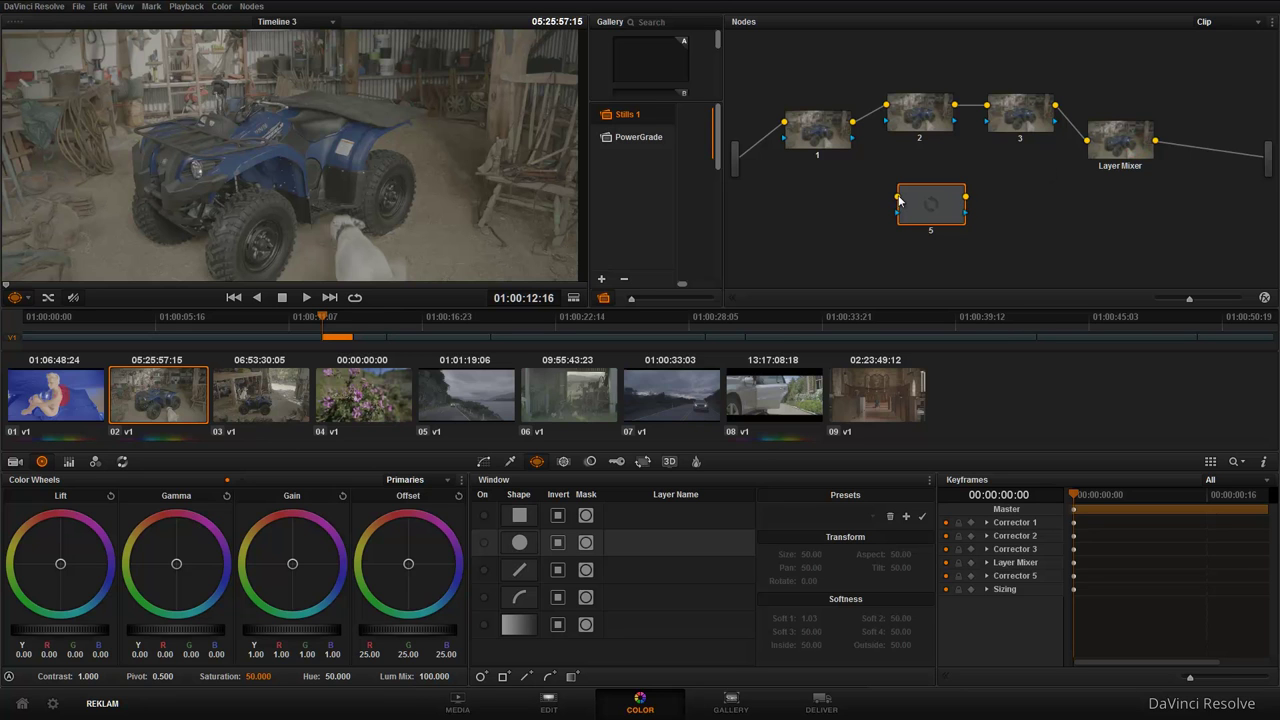
drag(896, 200, 853, 123)
mouse_move(966, 202)
mouse_down()
mouse_move(952, 200)
mouse_move(973, 198)
mouse_up()
drag(1017, 172, 1017, 178)
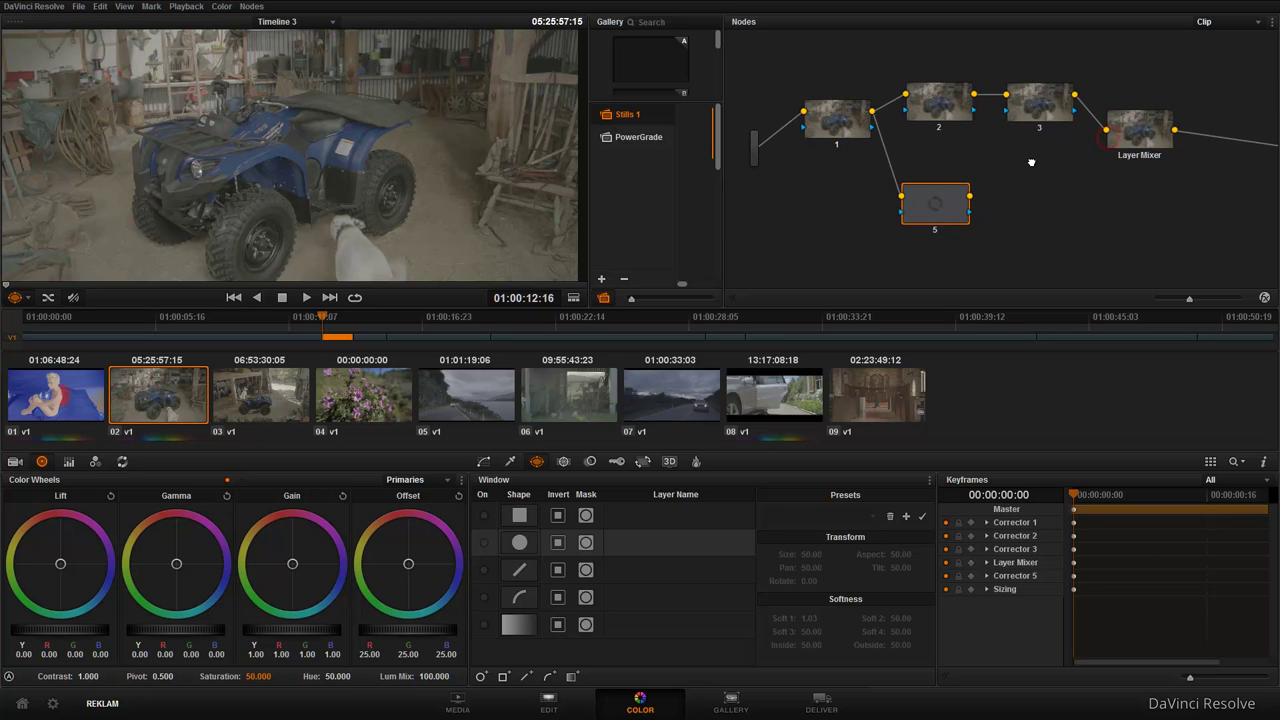
Give the Layer Mixer a second input and connect node 5 to it
right_click(1125, 122)
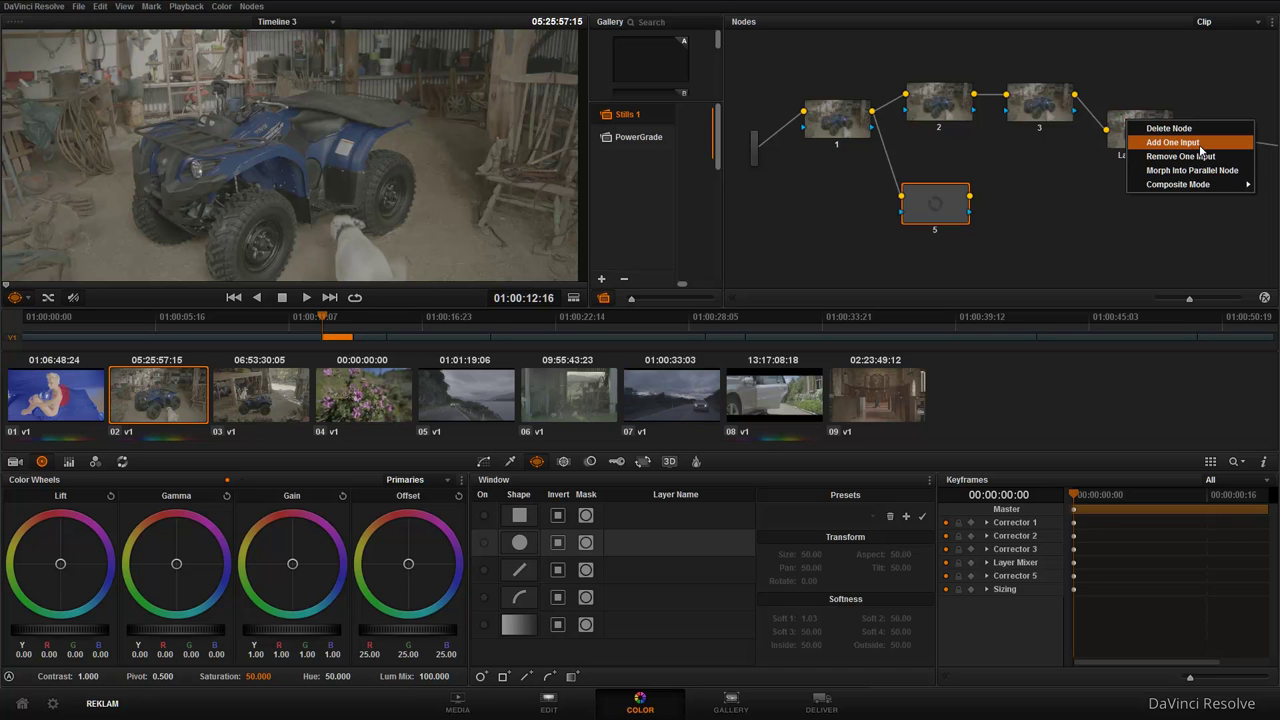
click(1199, 143)
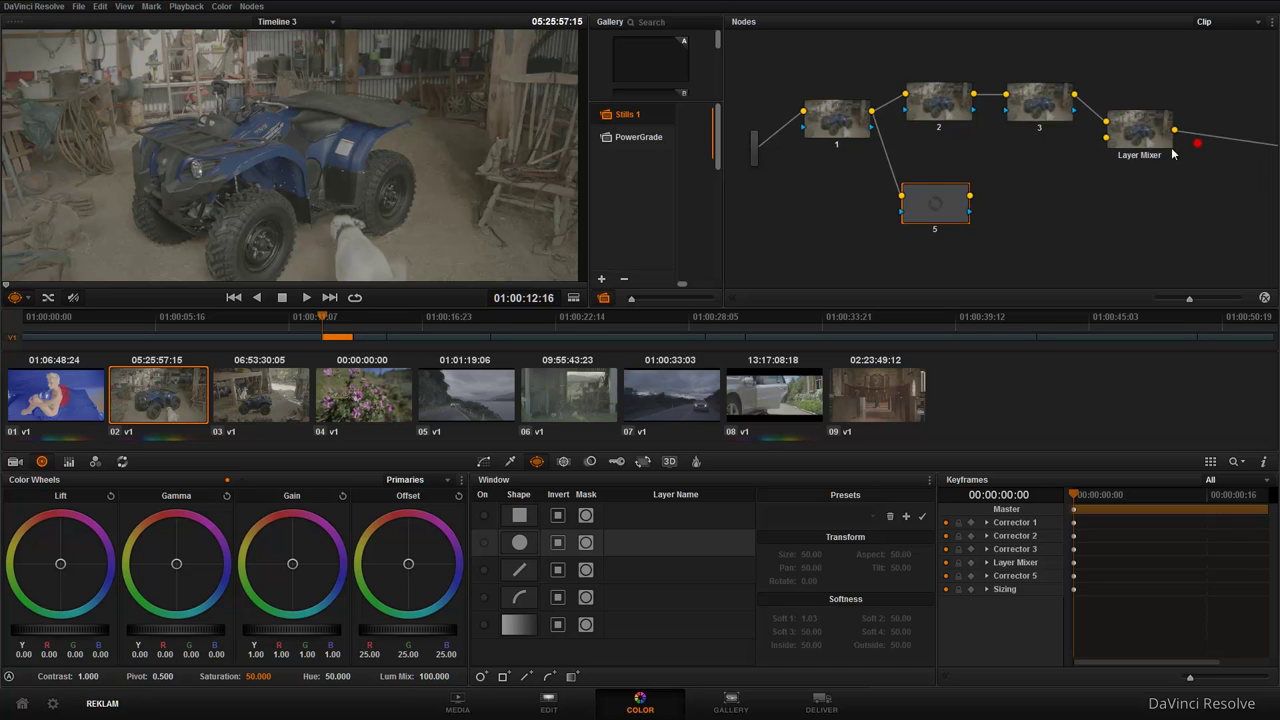
drag(970, 198, 1106, 137)
Isolate the blue ATV body in node 5 with the Qualifier eyedropper
click(930, 205)
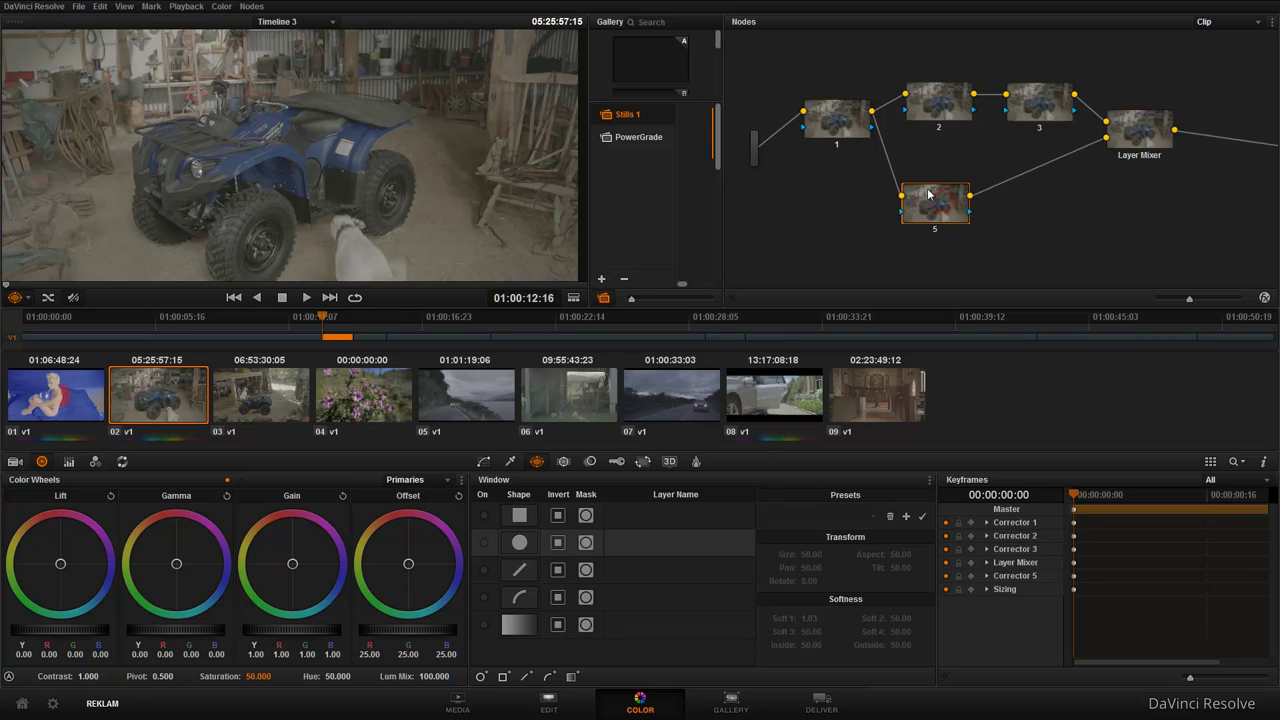
scroll(445, 183, down, 2)
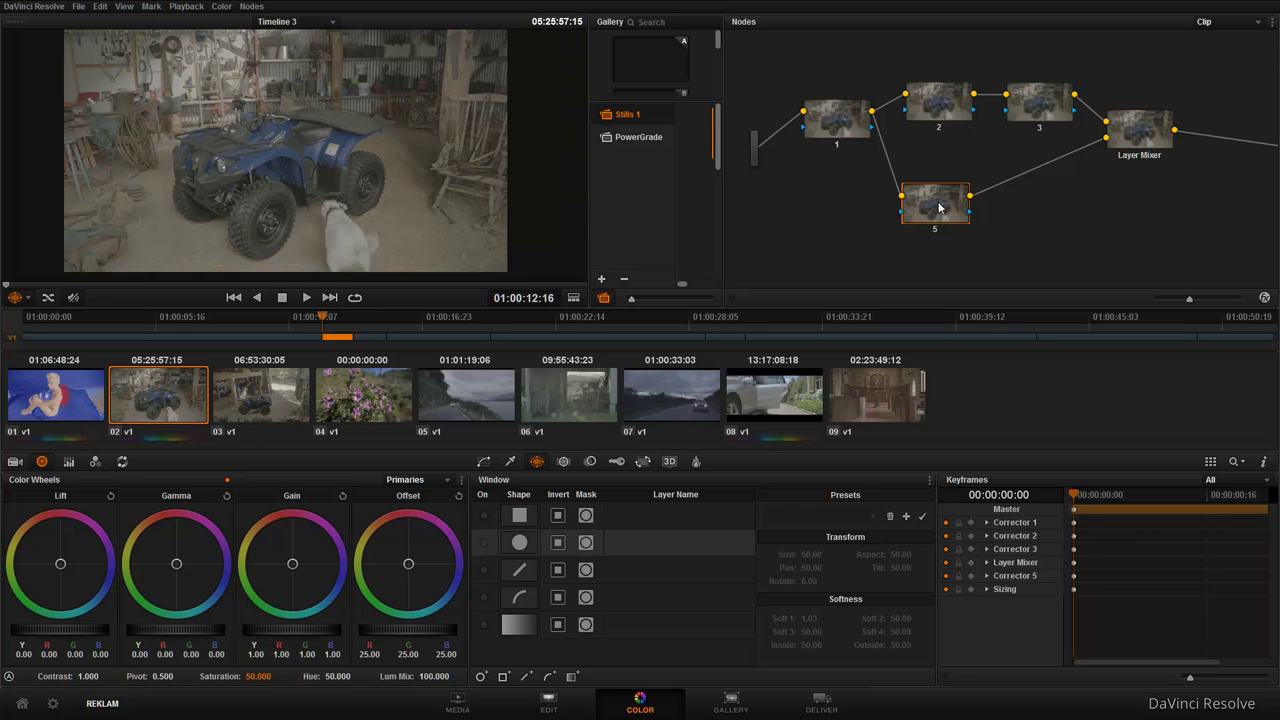
click(936, 206)
click(510, 462)
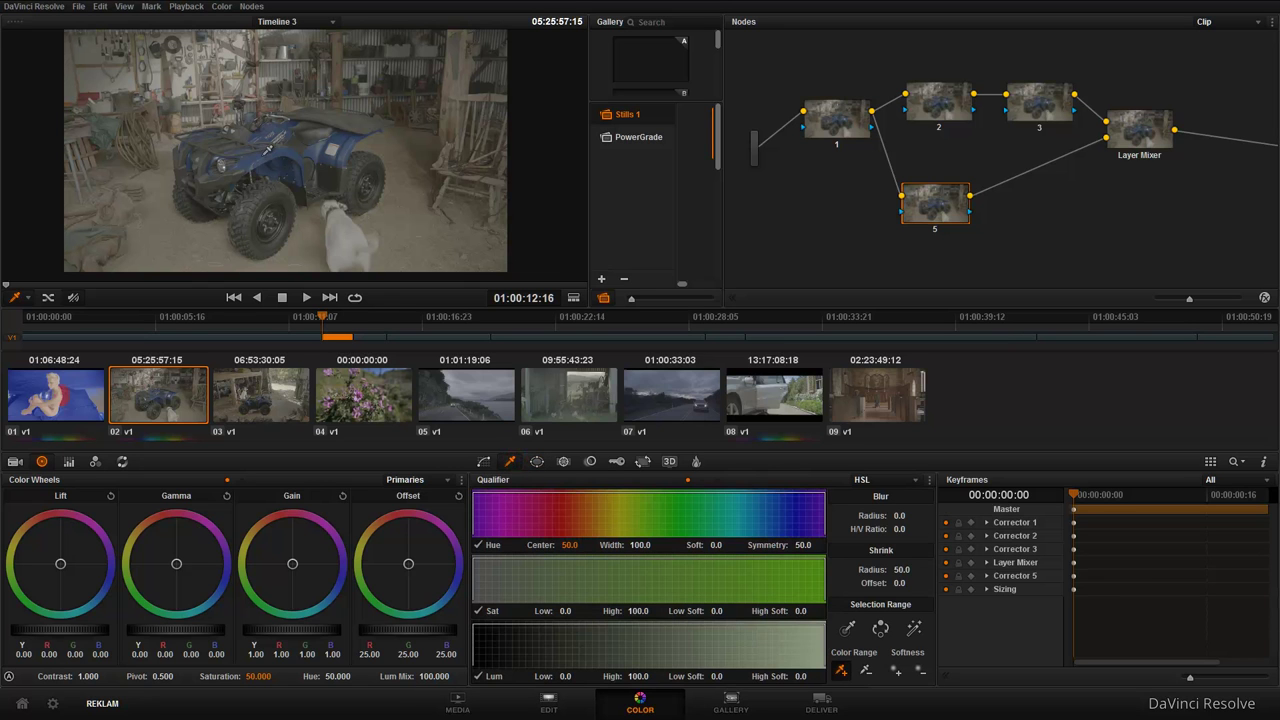
click(258, 155)
click(537, 461)
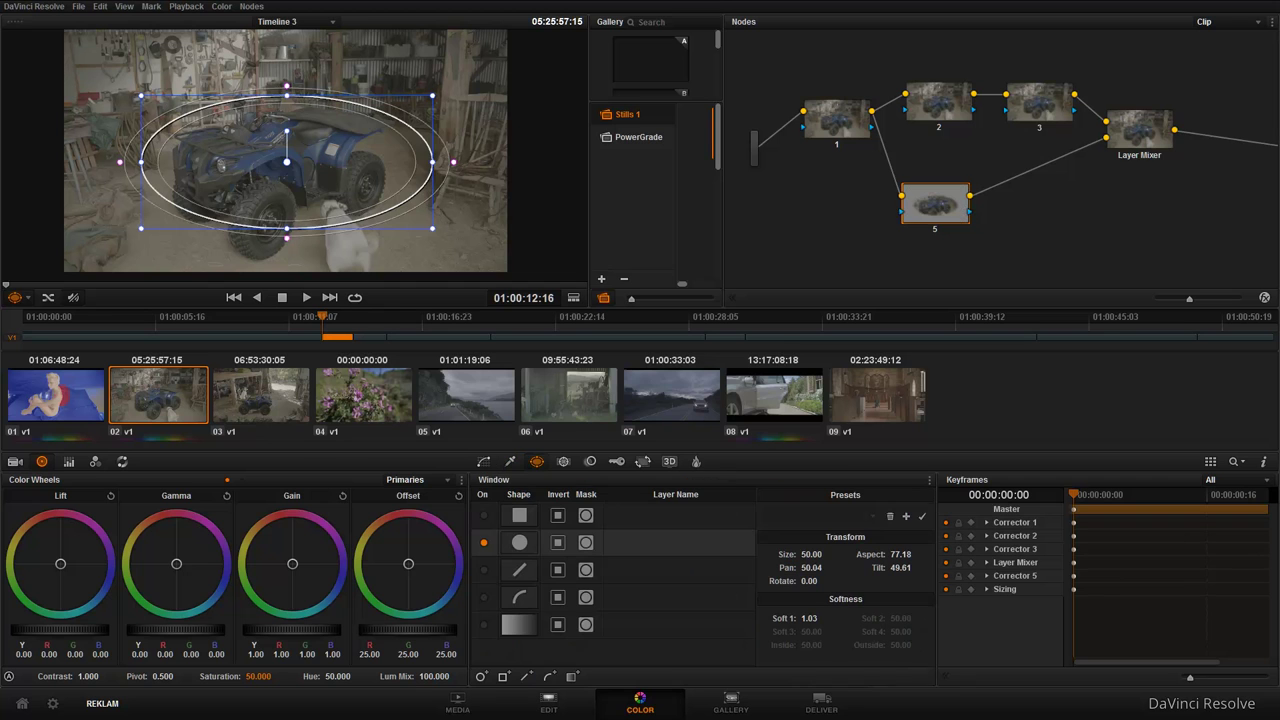
click(510, 461)
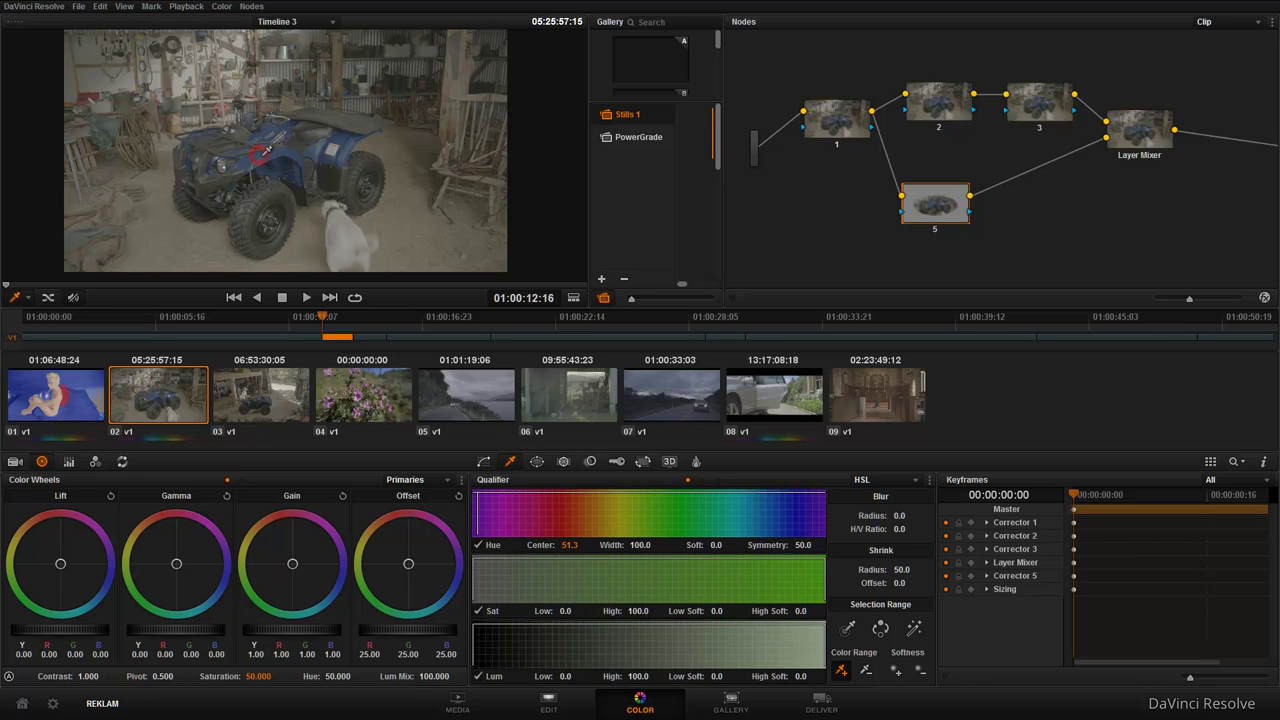
click(262, 160)
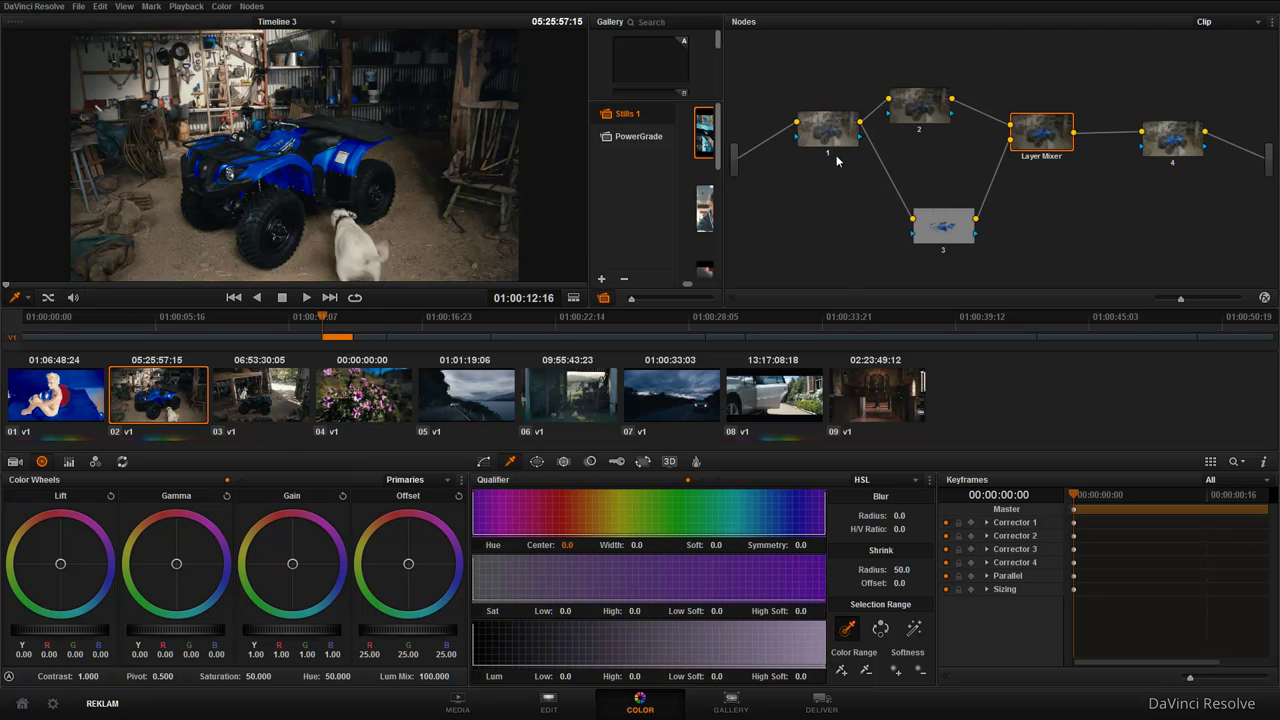
Drop node 2's Saturation to 0 so the barn turns grey while the ATV stays blue
drag(948, 231, 915, 214)
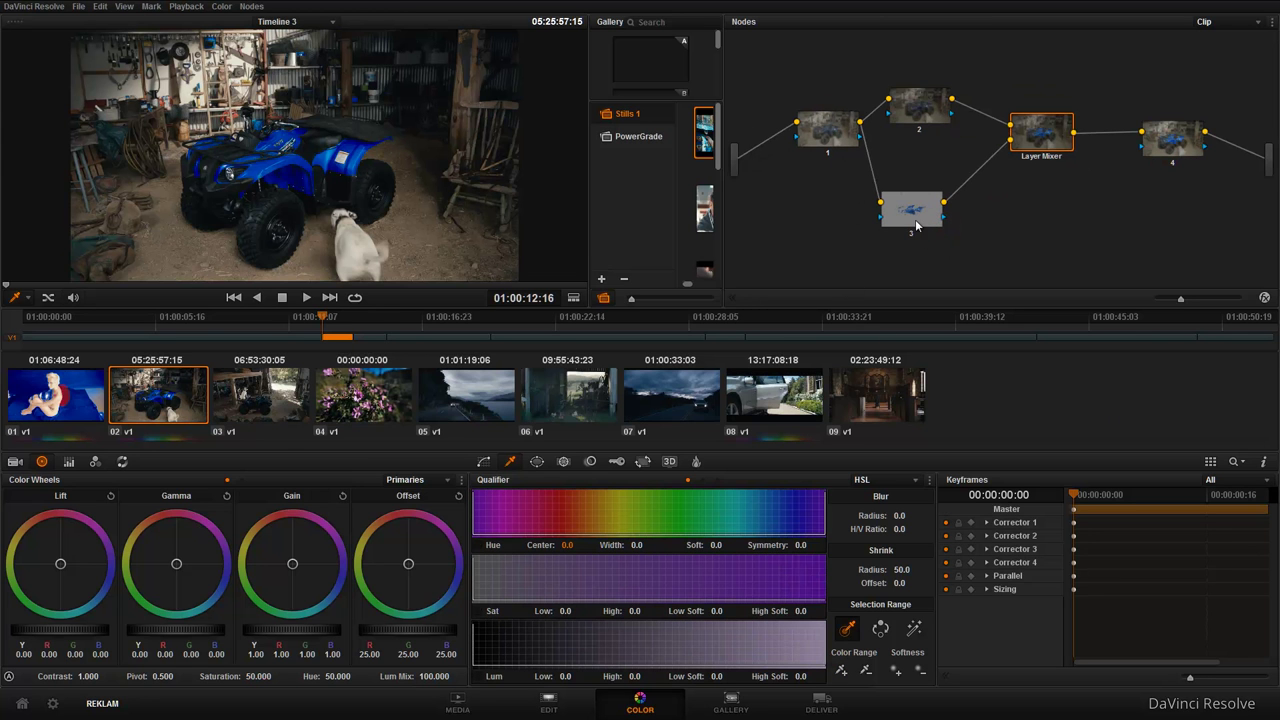
drag(1041, 143, 1062, 150)
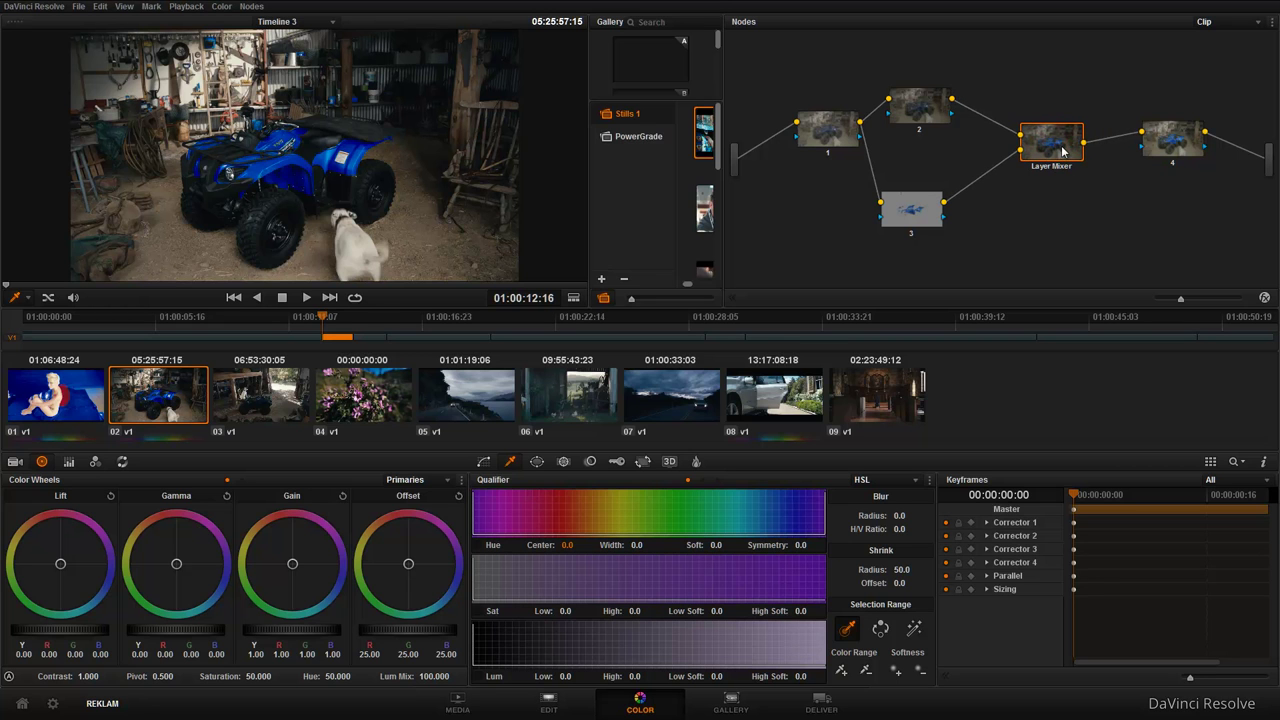
click(922, 210)
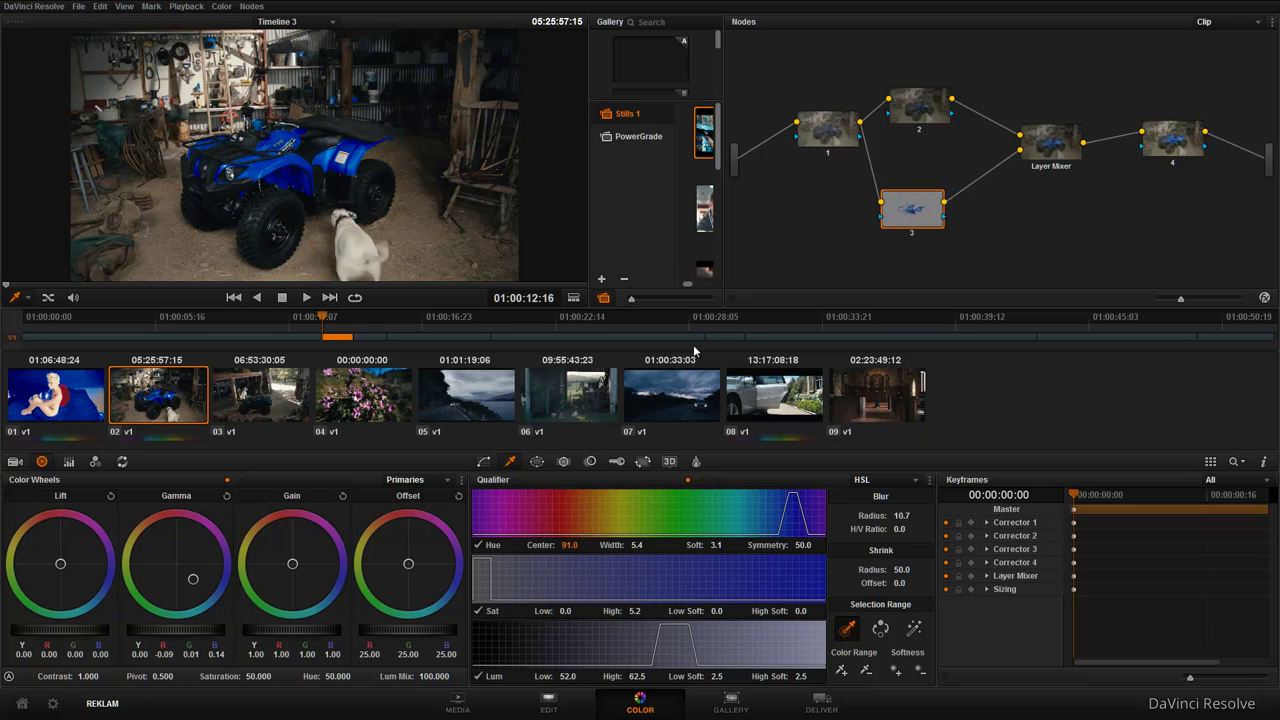
click(940, 117)
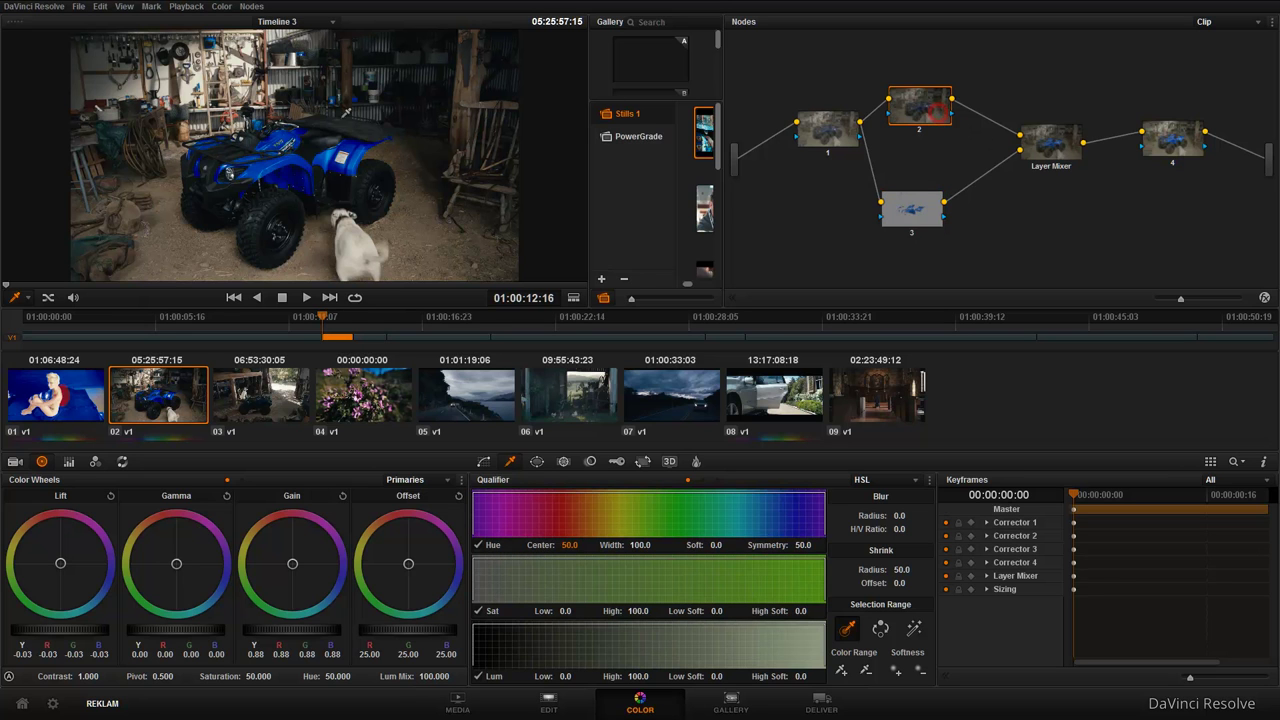
drag(263, 683, 260, 680)
right_click(1054, 149)
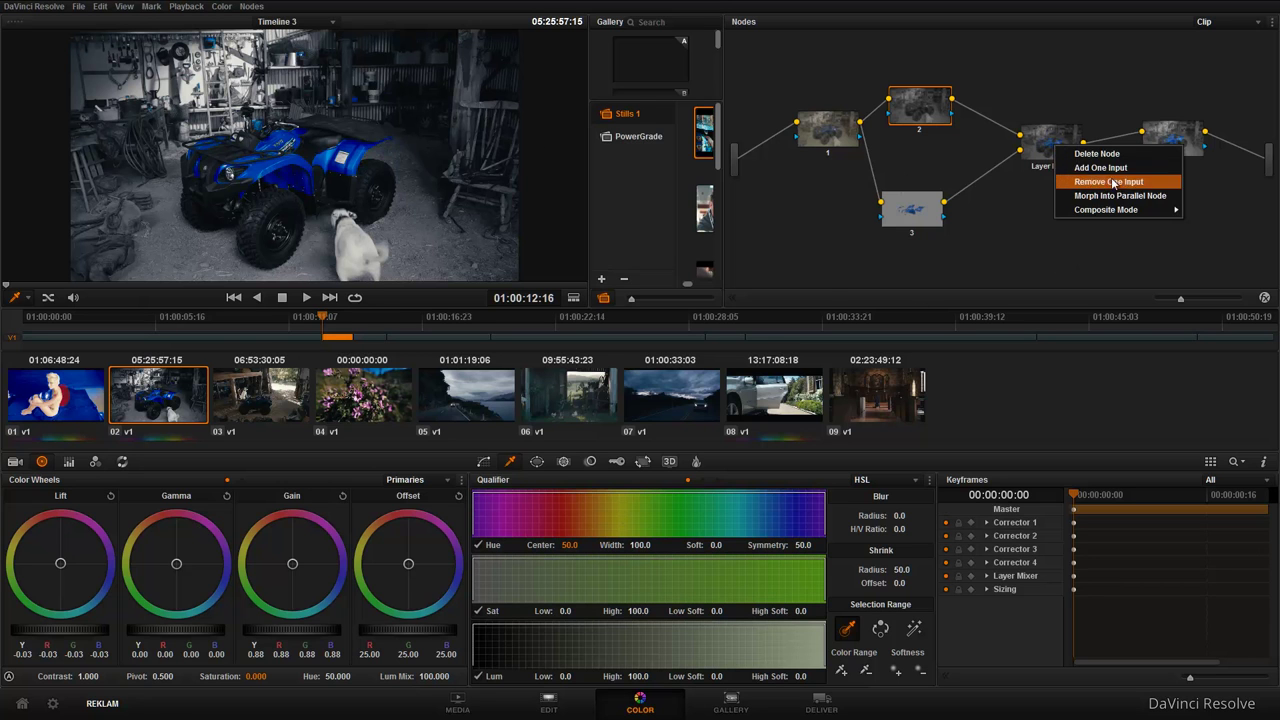
click(1147, 197)
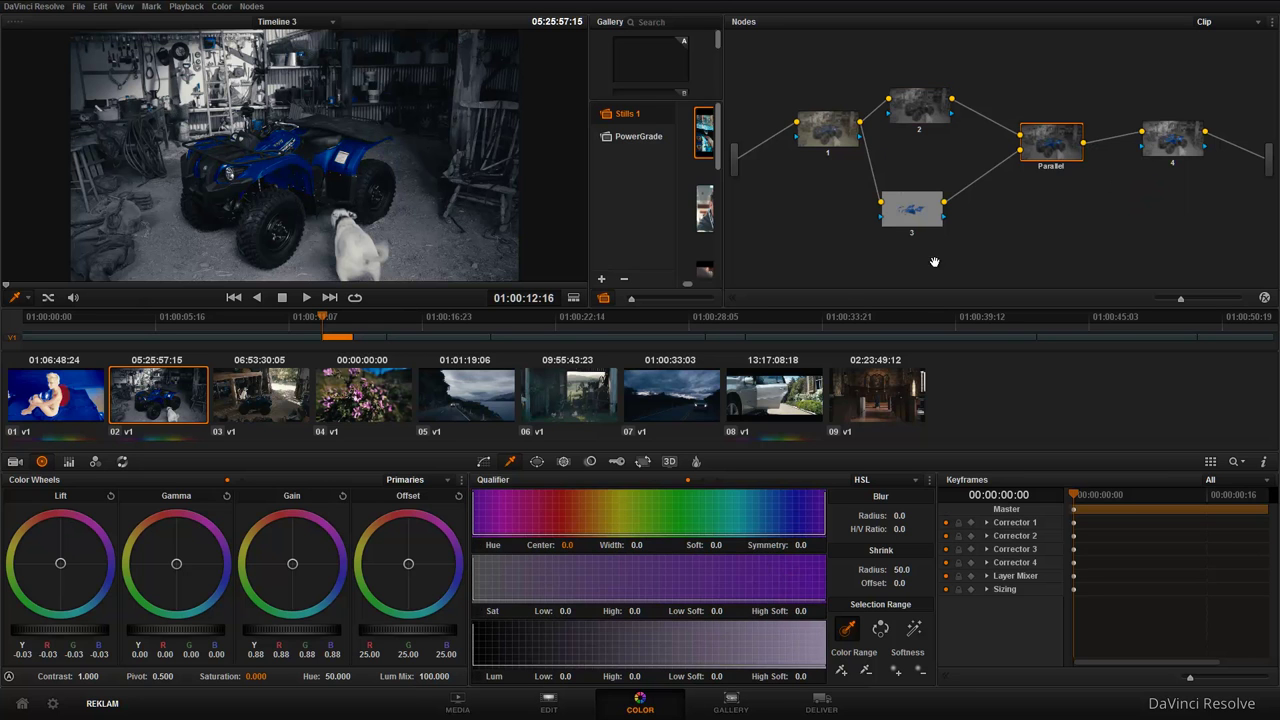
click(932, 99)
mouse_move(256, 676)
mouse_down()
mouse_move(290, 676)
mouse_move(258, 677)
mouse_up()
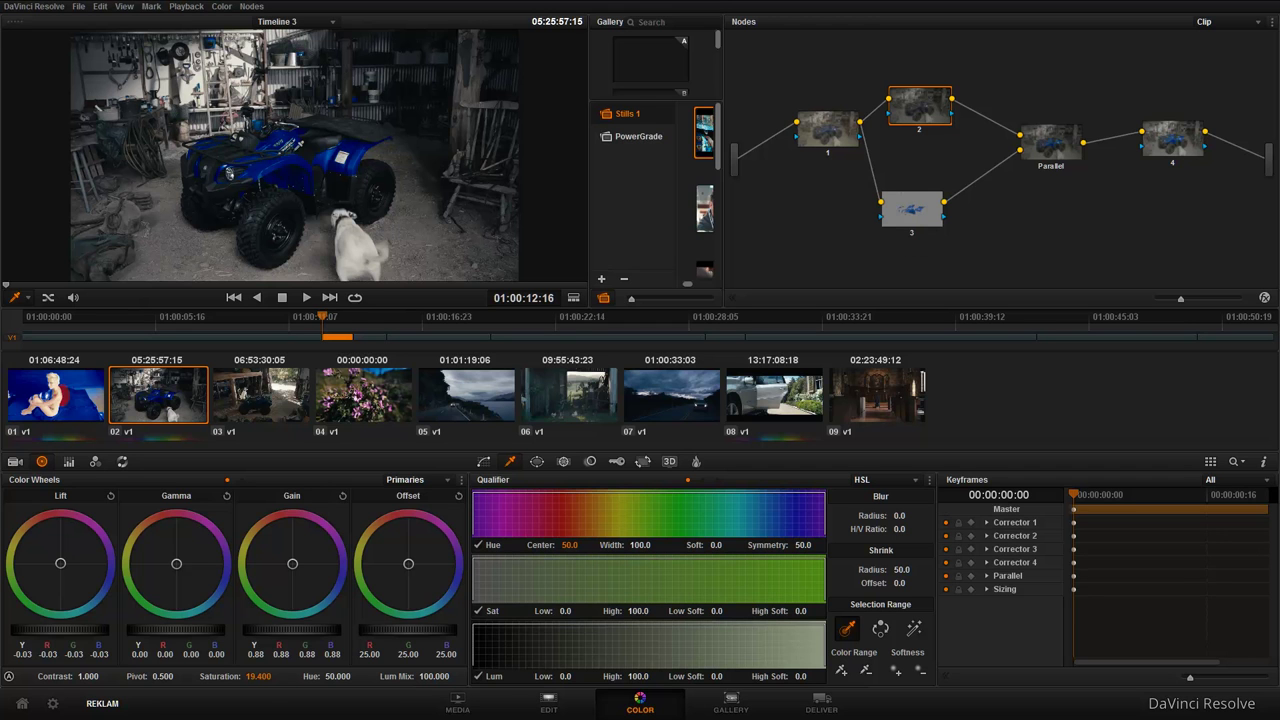
mouse_move(280, 672)
mouse_down()
mouse_move(258, 676)
mouse_move(272, 677)
mouse_up()
right_click(1048, 170)
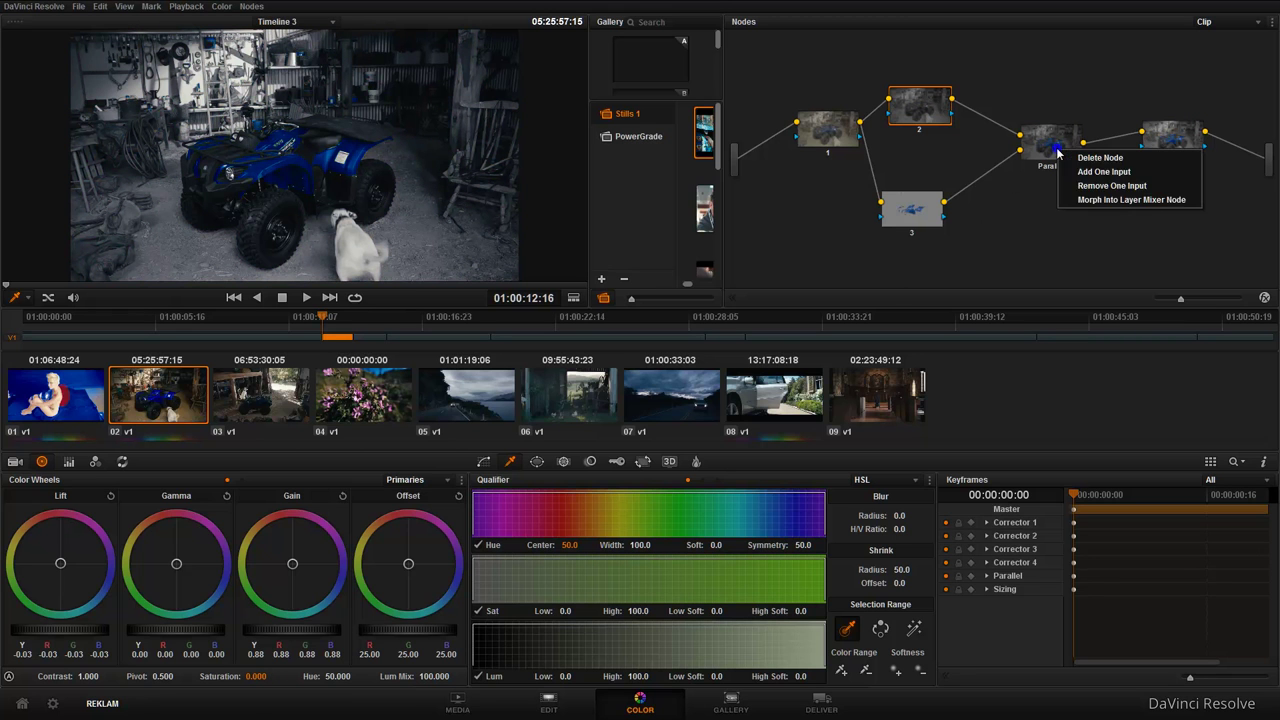
click(1148, 203)
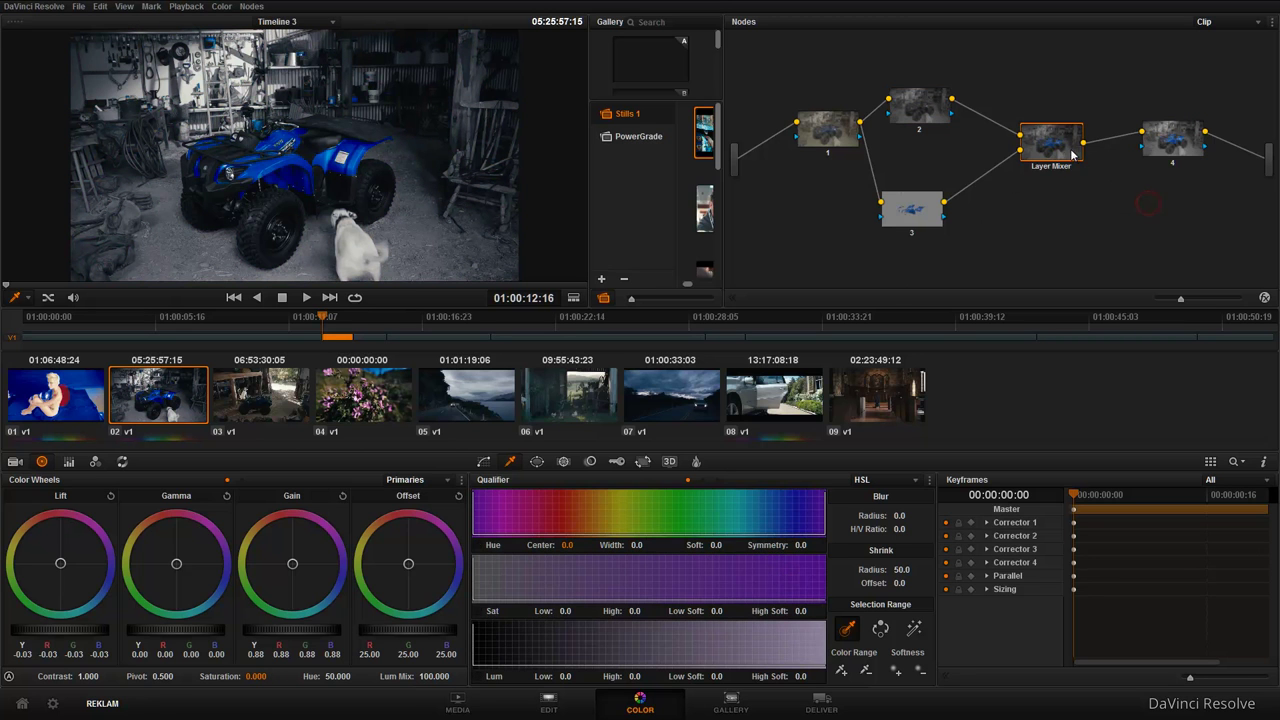
click(908, 113)
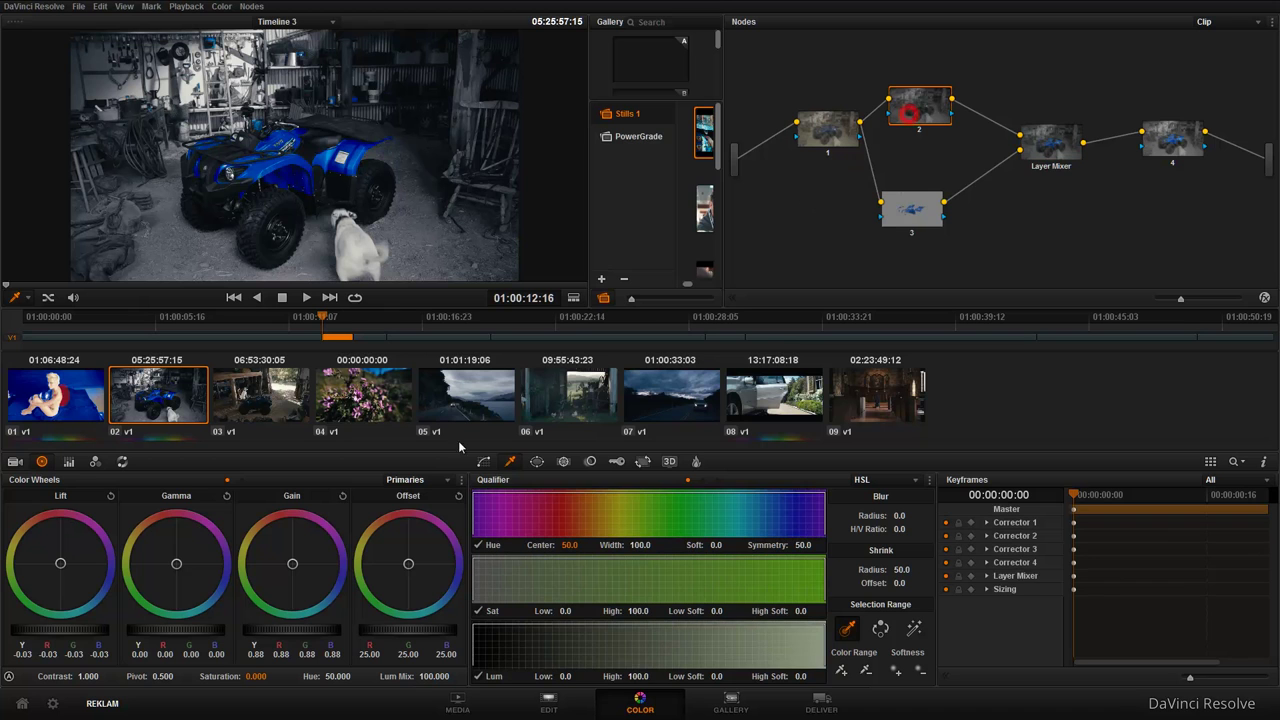
double_click(270, 676)
Raise node 2's Saturation to about 75, warm its Gamma toward orange, and add serial node 6
drag(277, 676, 250, 676)
scroll(385, 205, up, 2)
drag(250, 676, 277, 676)
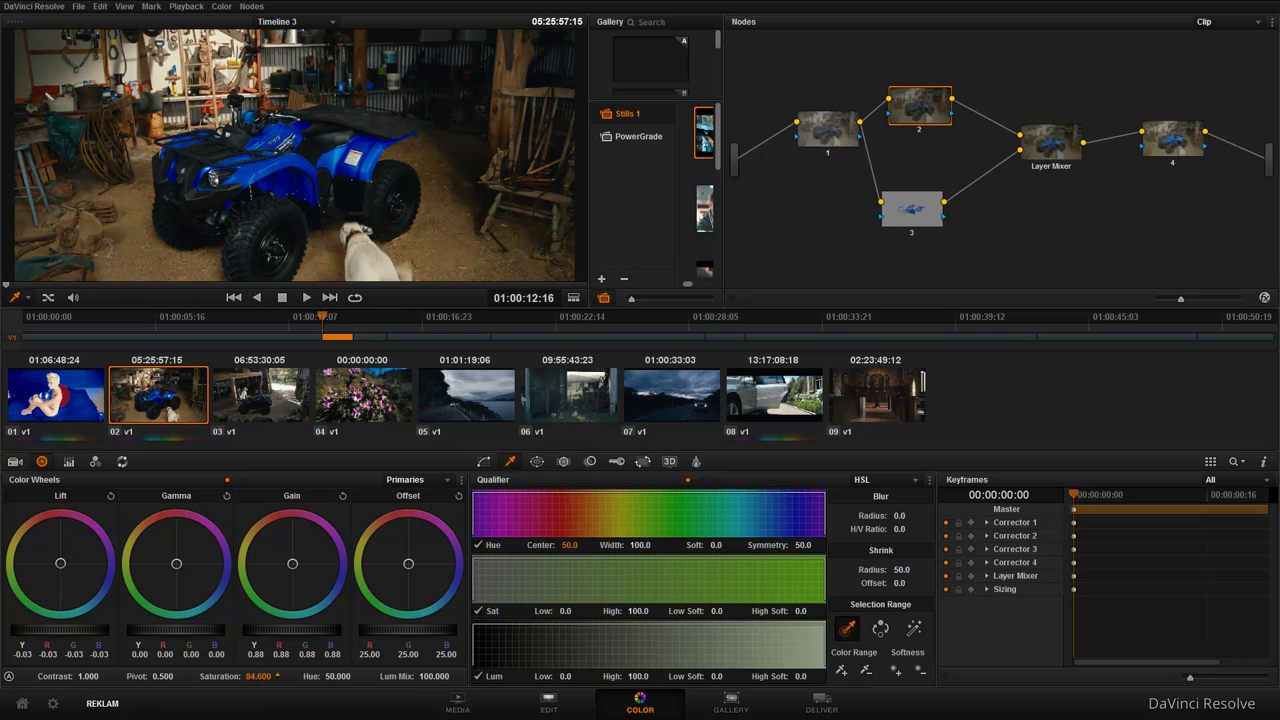
scroll(440, 157, down, 2)
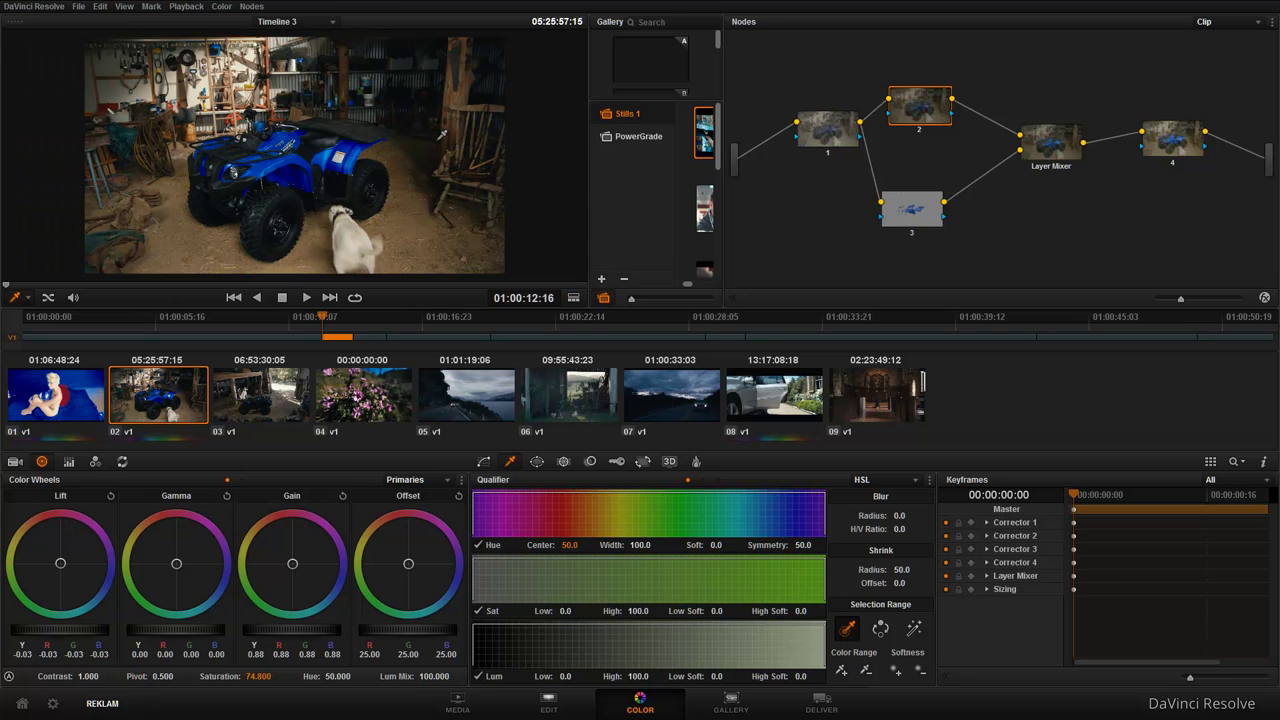
drag(175, 564, 161, 555)
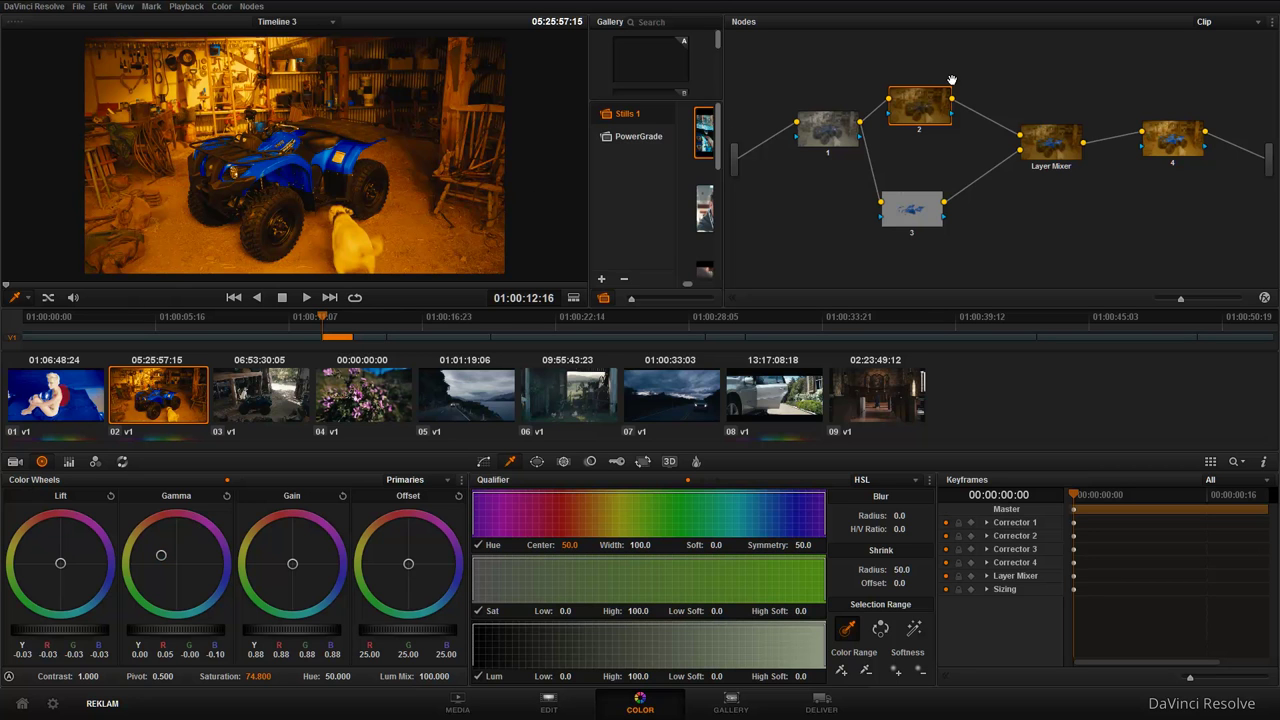
drag(1049, 151, 1059, 151)
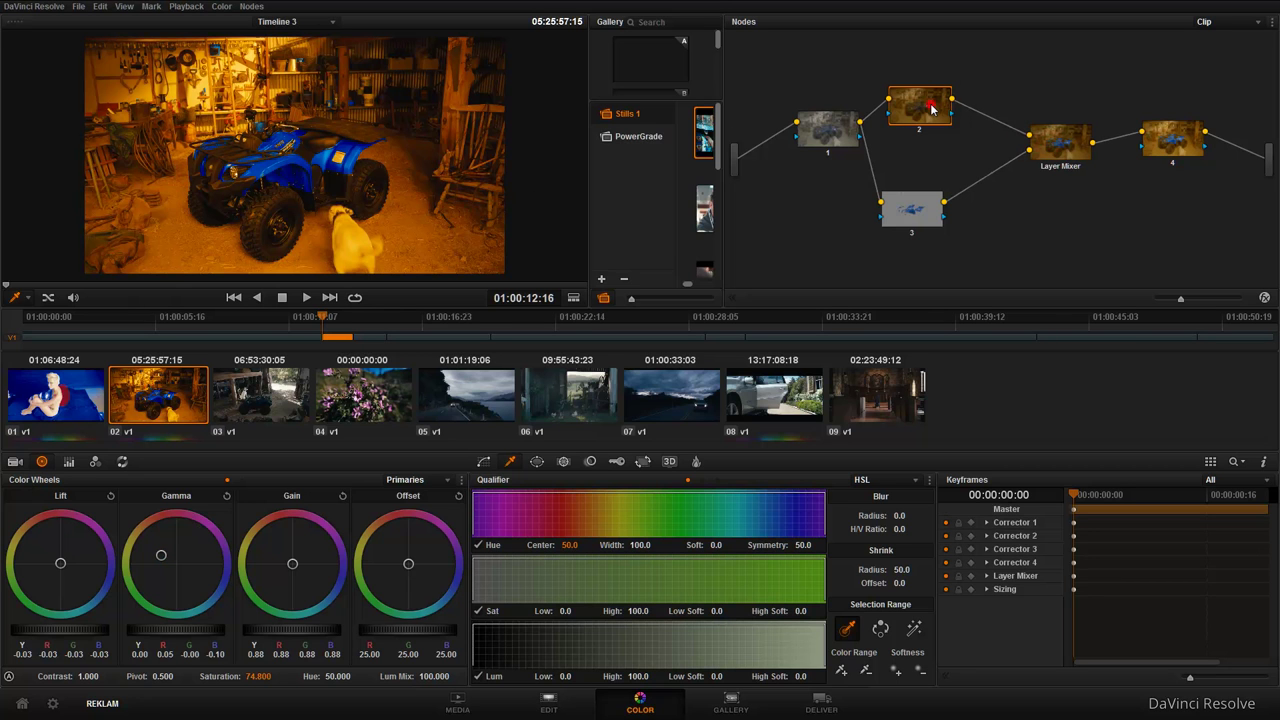
key(alt+s)
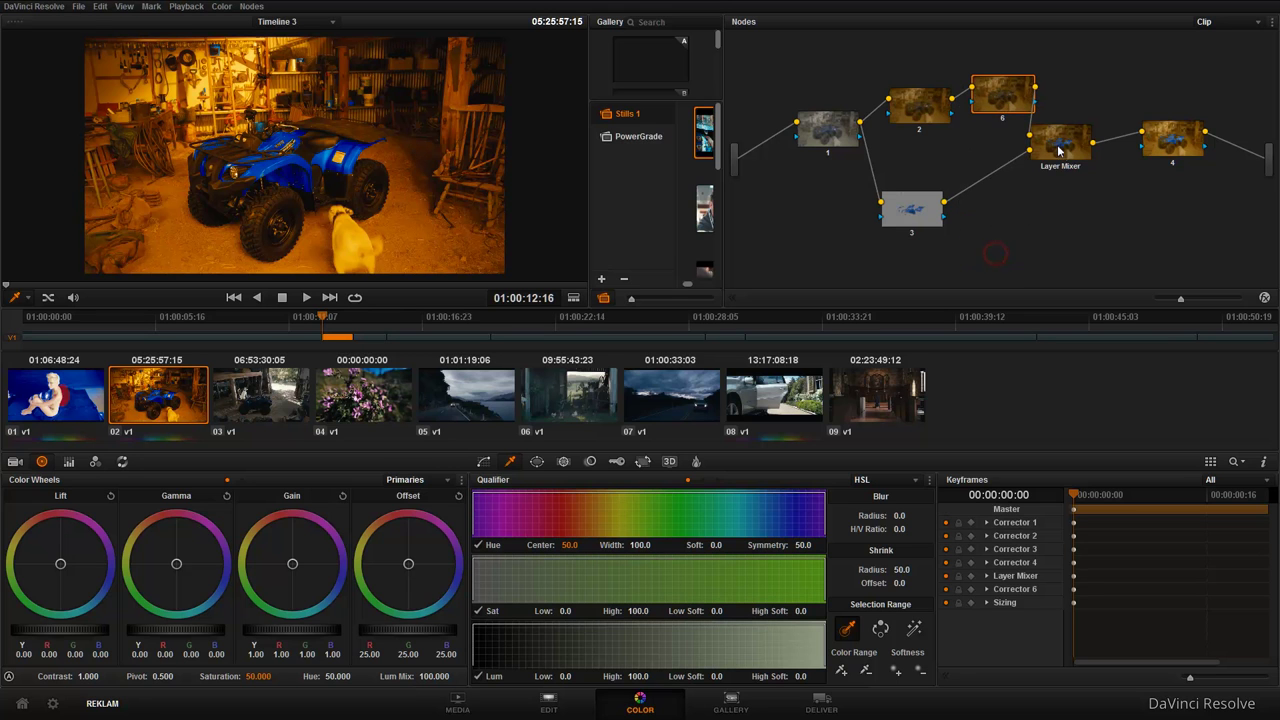
Reposition node 6 and the Layer Mixer, then reset node 2's grade to neutral
drag(1002, 93, 1002, 110)
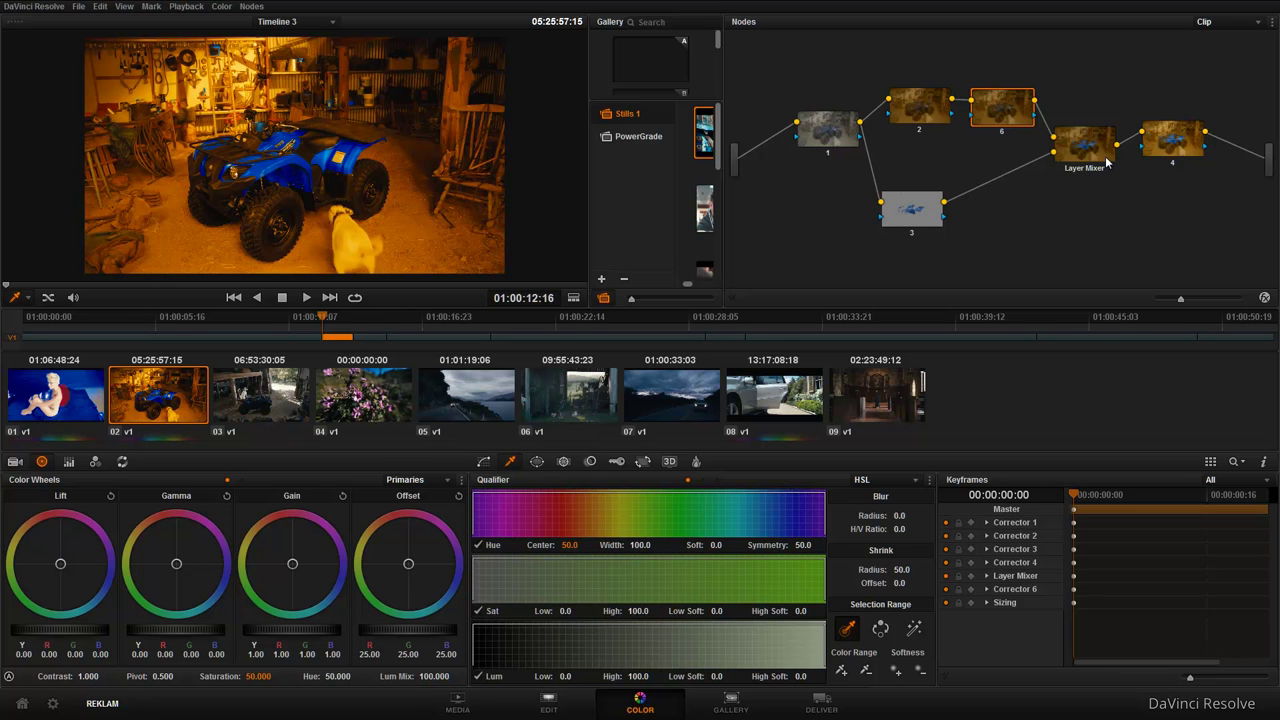
drag(1178, 150, 1186, 155)
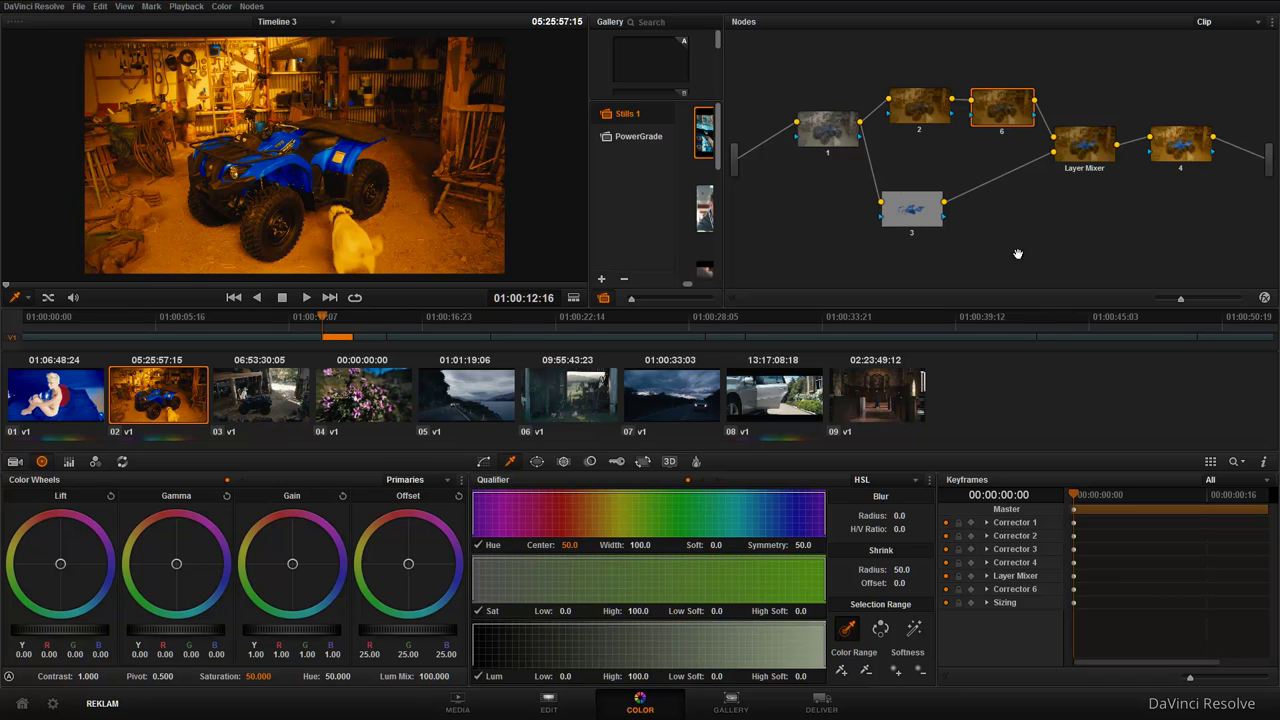
click(921, 112)
key(shift+Home)
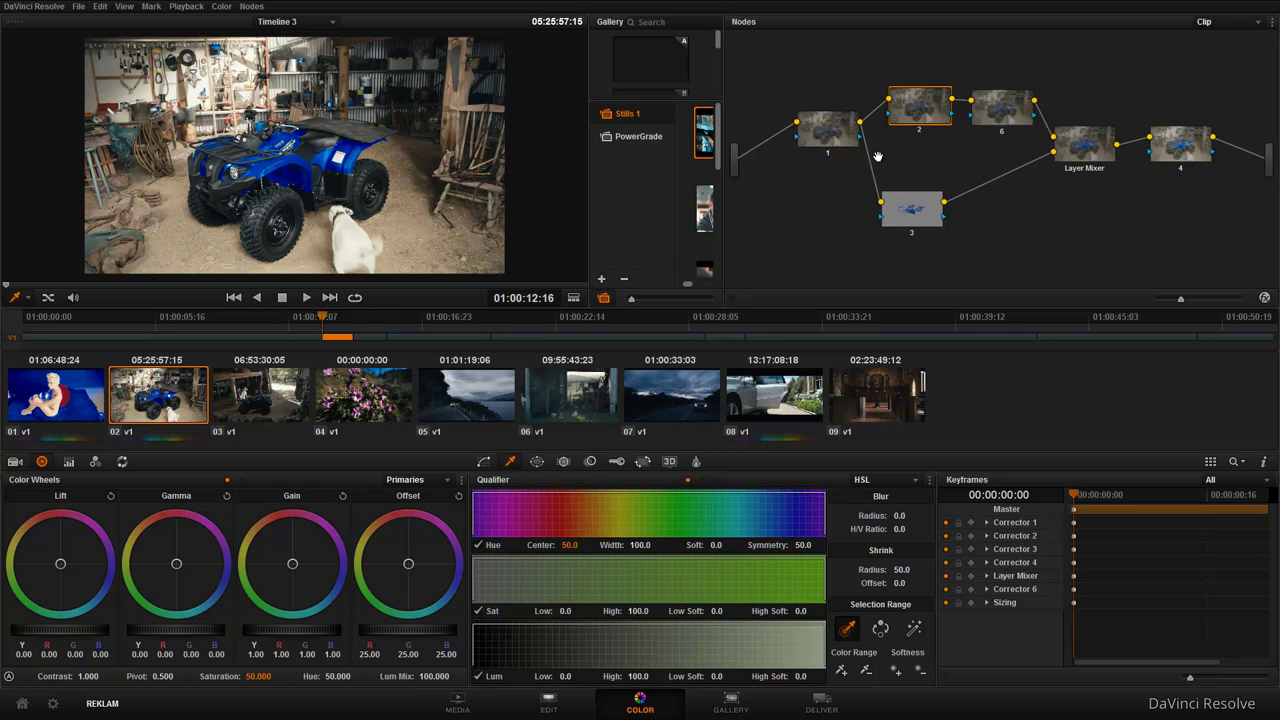
Delete the Layer Mixer, node 6 and node 3, then add three serial nodes after node 1
right_click(1020, 207)
mouse_move(1086, 234)
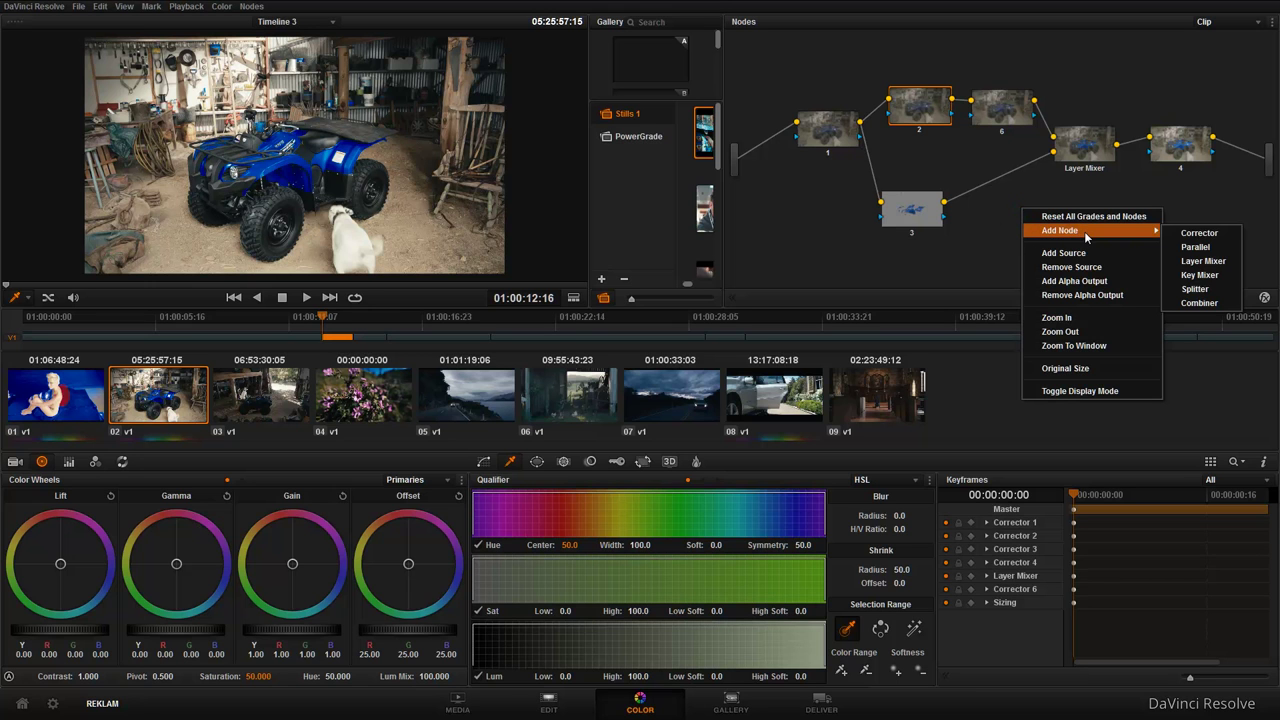
click(1186, 209)
click(1090, 151)
key(Delete)
click(1018, 108)
key(Delete)
key(Delete)
click(913, 212)
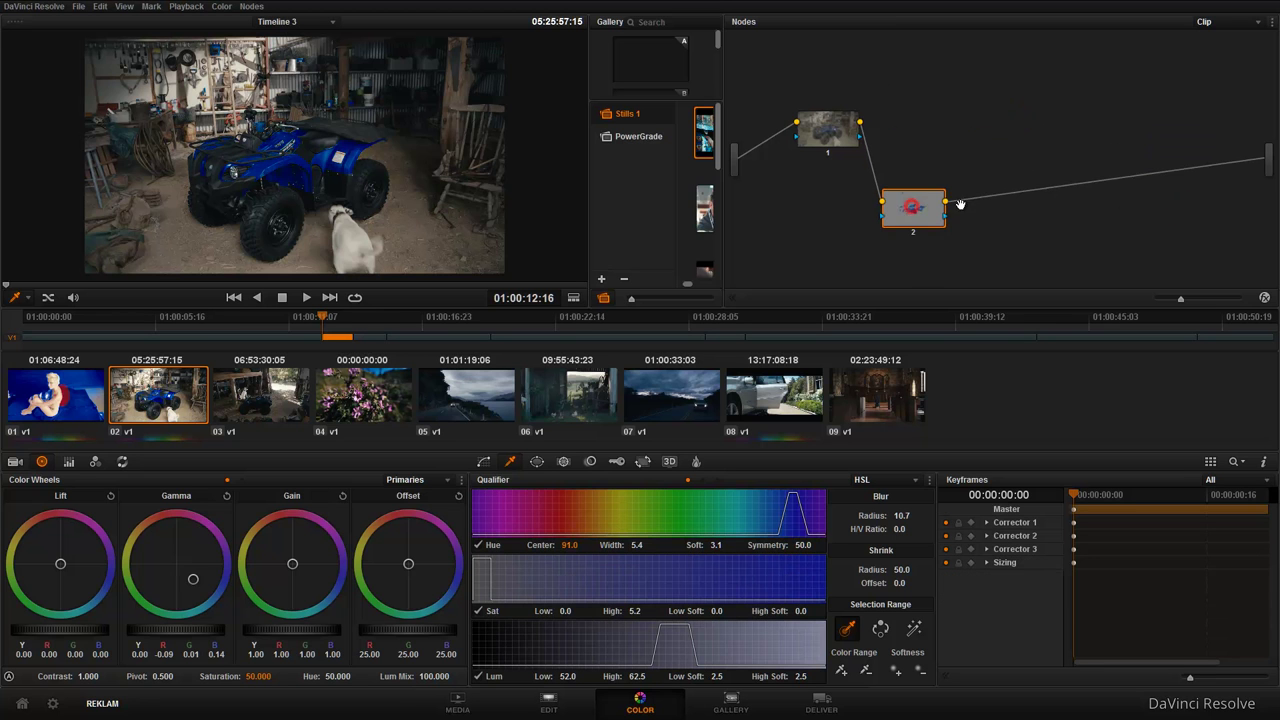
key(Delete)
click(994, 175)
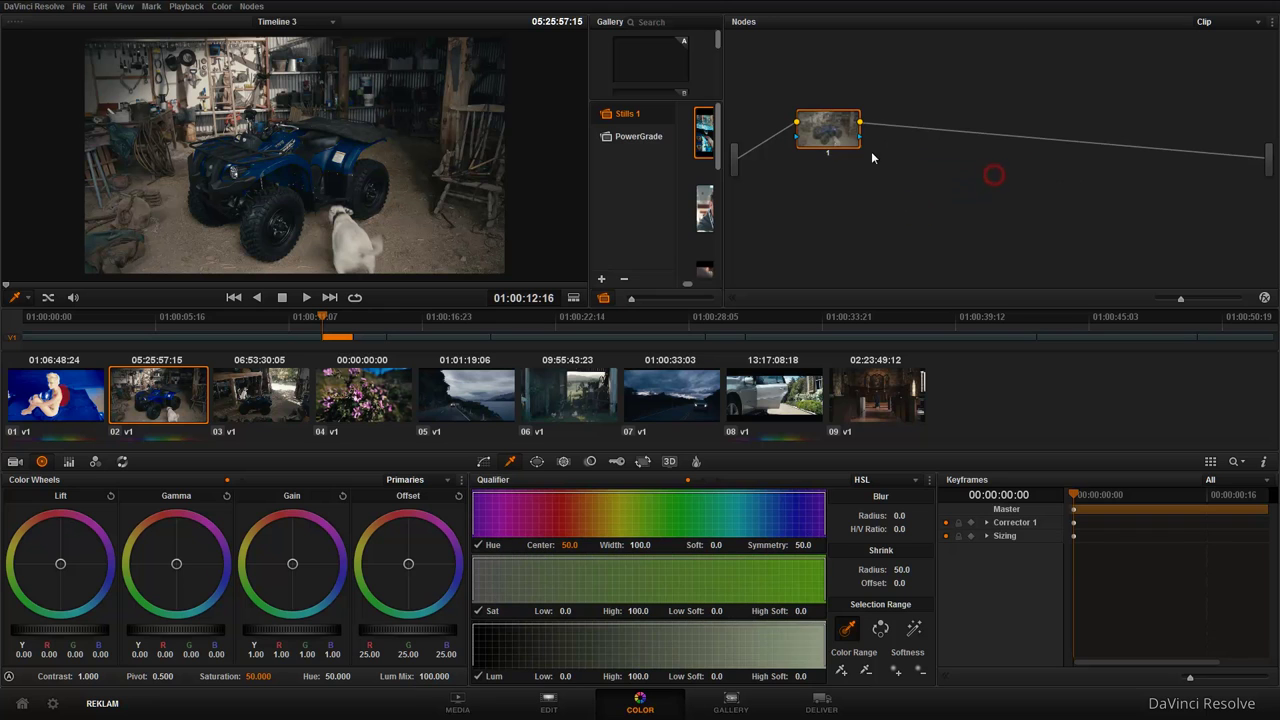
key(alt+s)
key(alt+s)
key(alt+s)
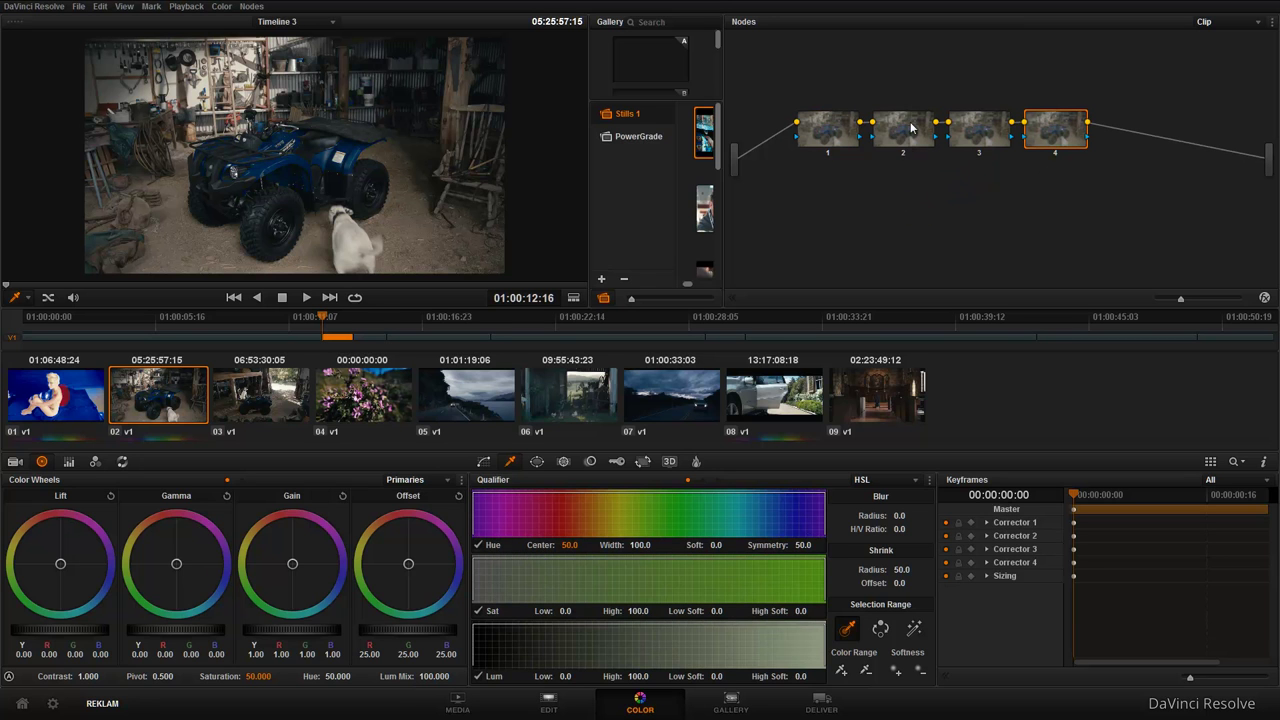
Space out the new nodes and give node 2 a circle window stretched into a wide ellipse over the ATV
drag(828, 128, 818, 128)
drag(905, 138, 891, 128)
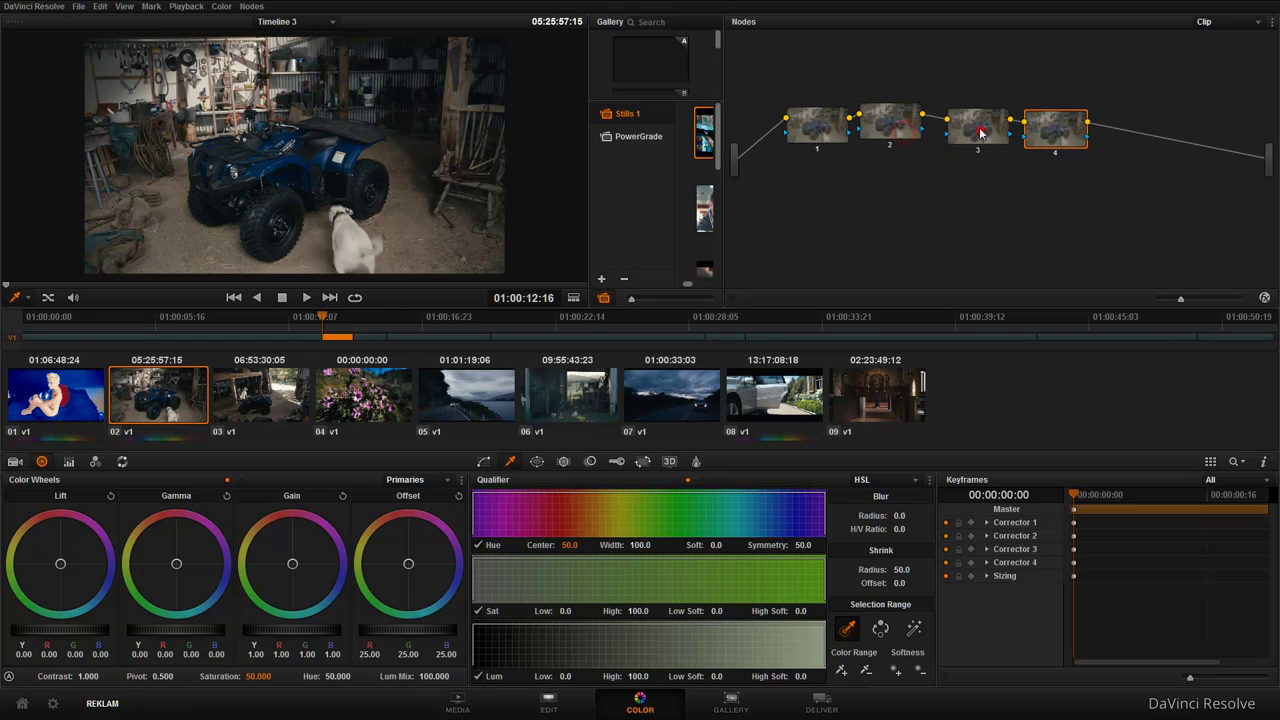
click(898, 127)
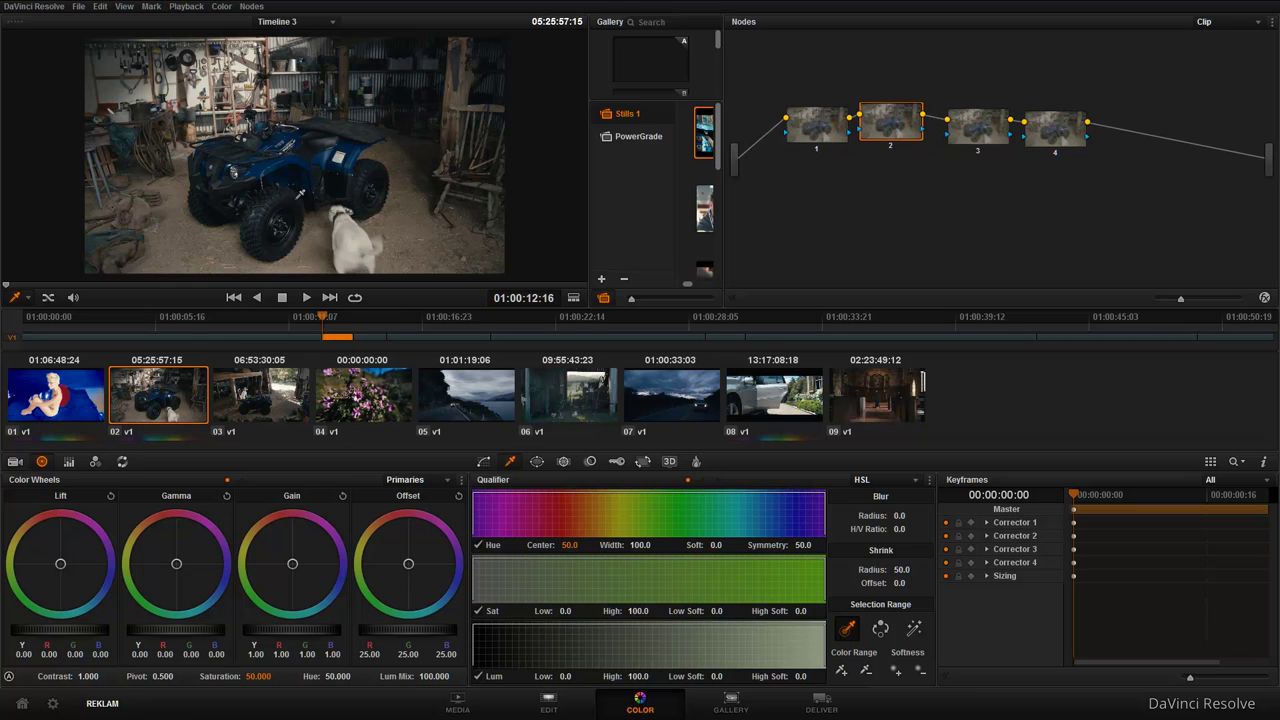
click(537, 461)
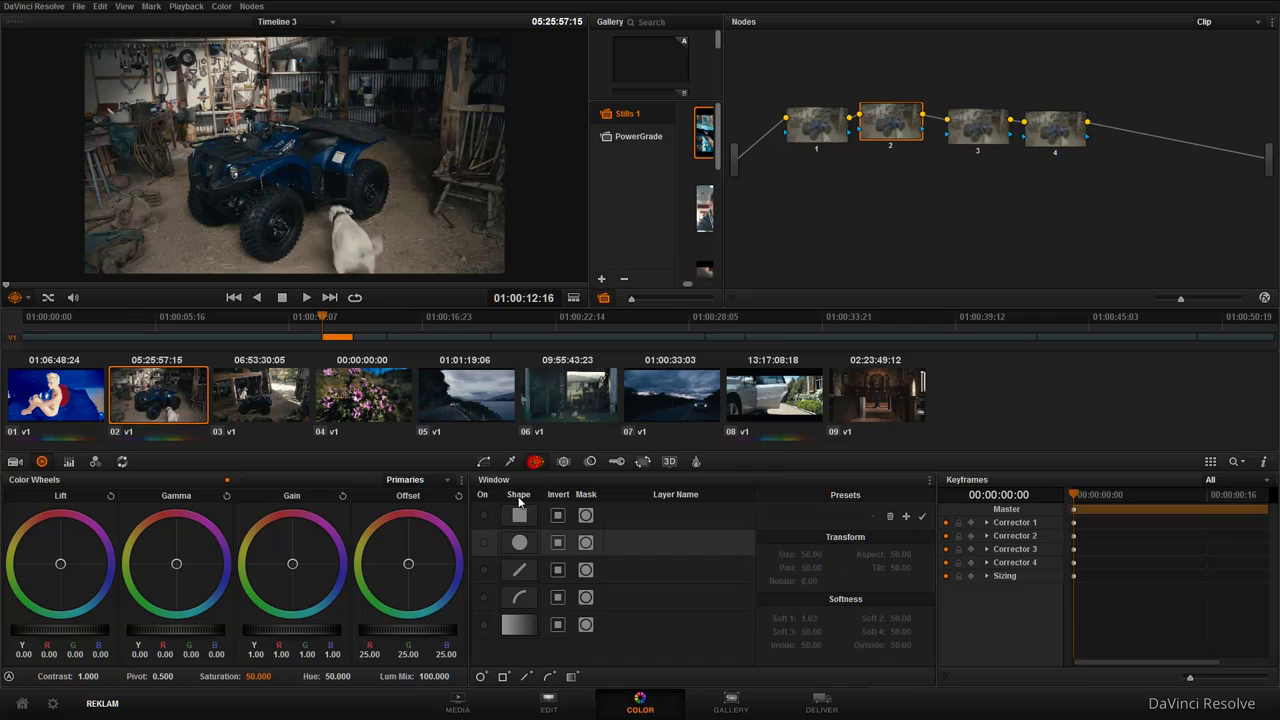
click(483, 542)
drag(235, 162, 191, 165)
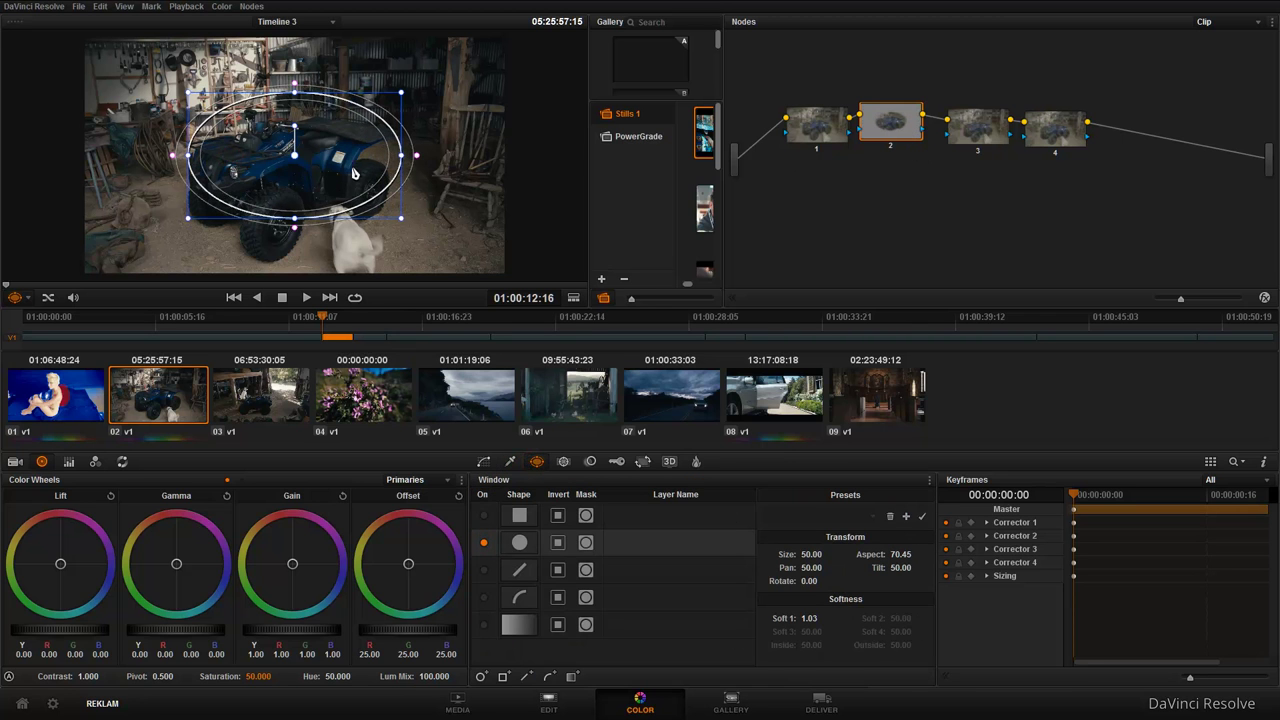
Draw a closed curve mask over the left-wall tools on node 3
click(978, 133)
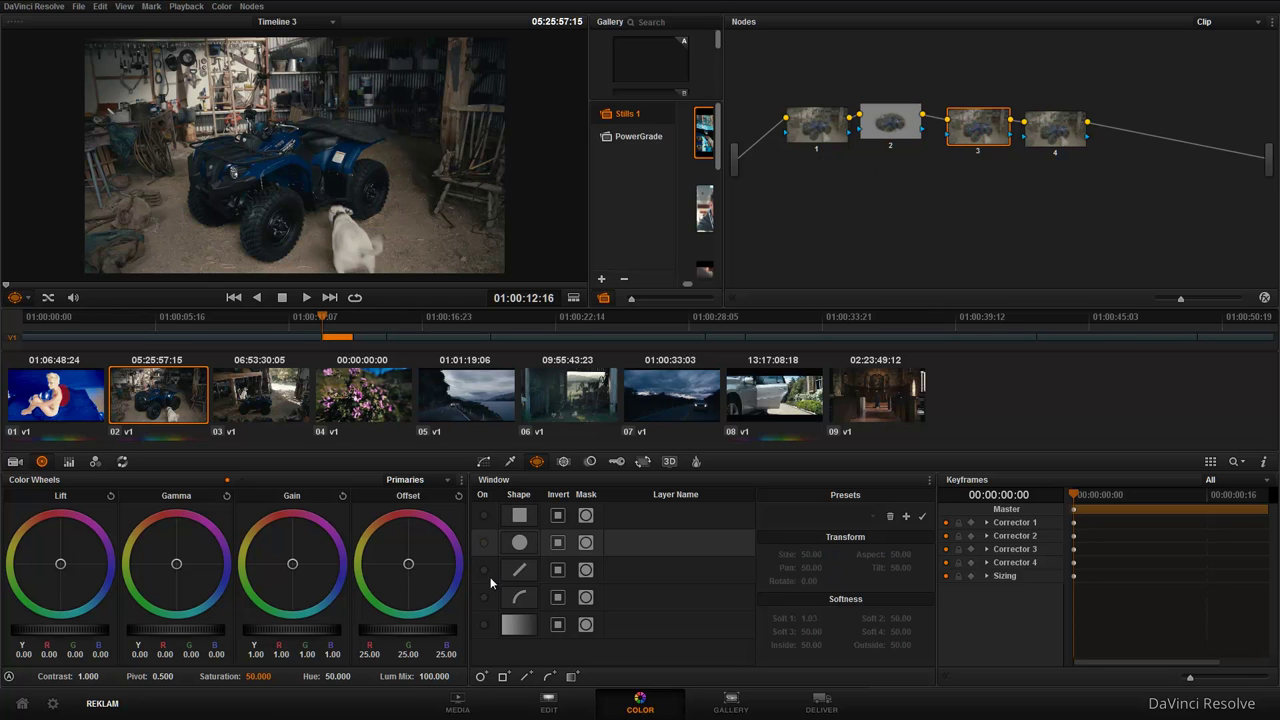
click(91, 100)
click(103, 118)
click(124, 115)
click(129, 100)
click(115, 93)
click(92, 100)
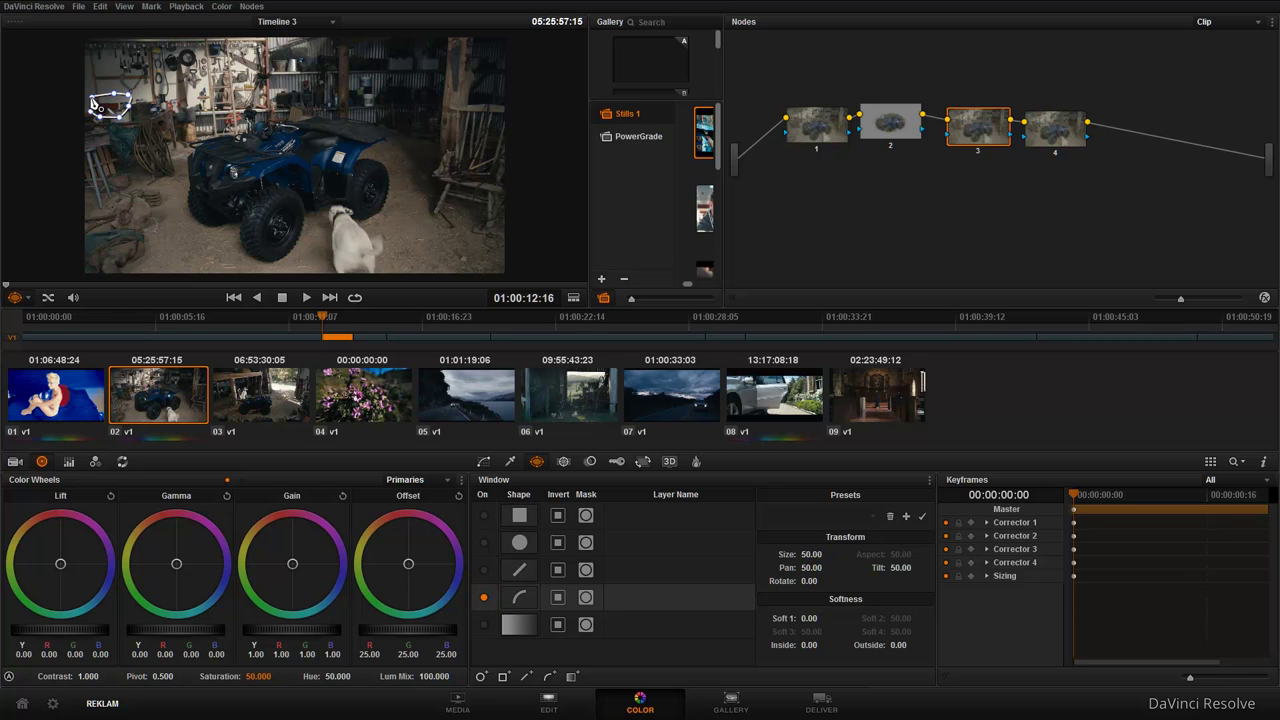
Enable a Curve window on node 4 and draw a round mask shape
click(1062, 132)
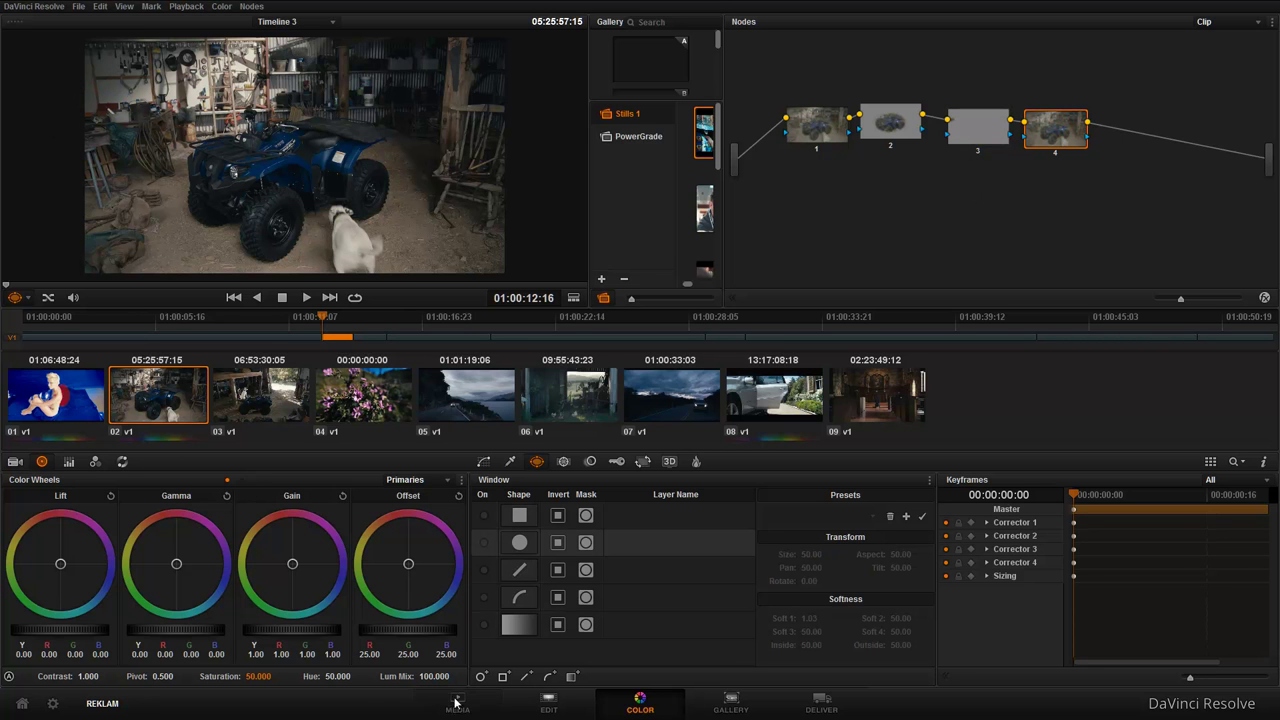
click(484, 597)
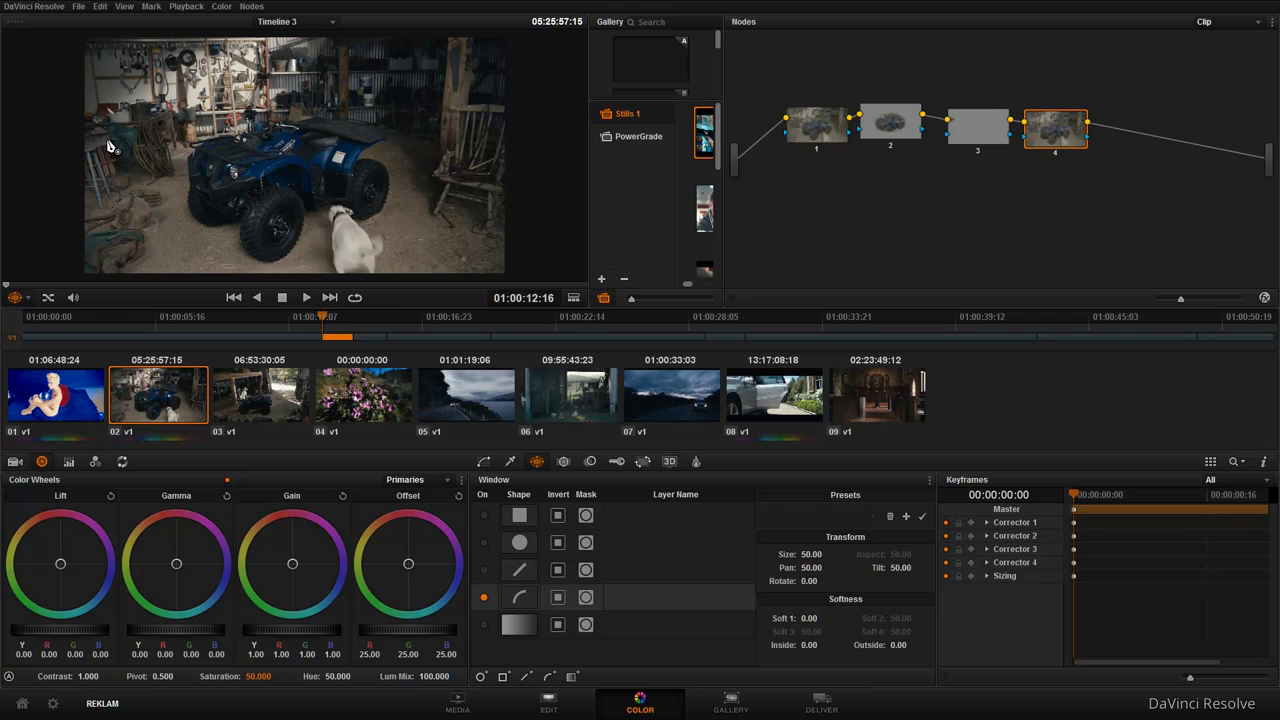
drag(114, 125, 125, 123)
click(147, 155)
click(122, 170)
click(101, 145)
click(114, 125)
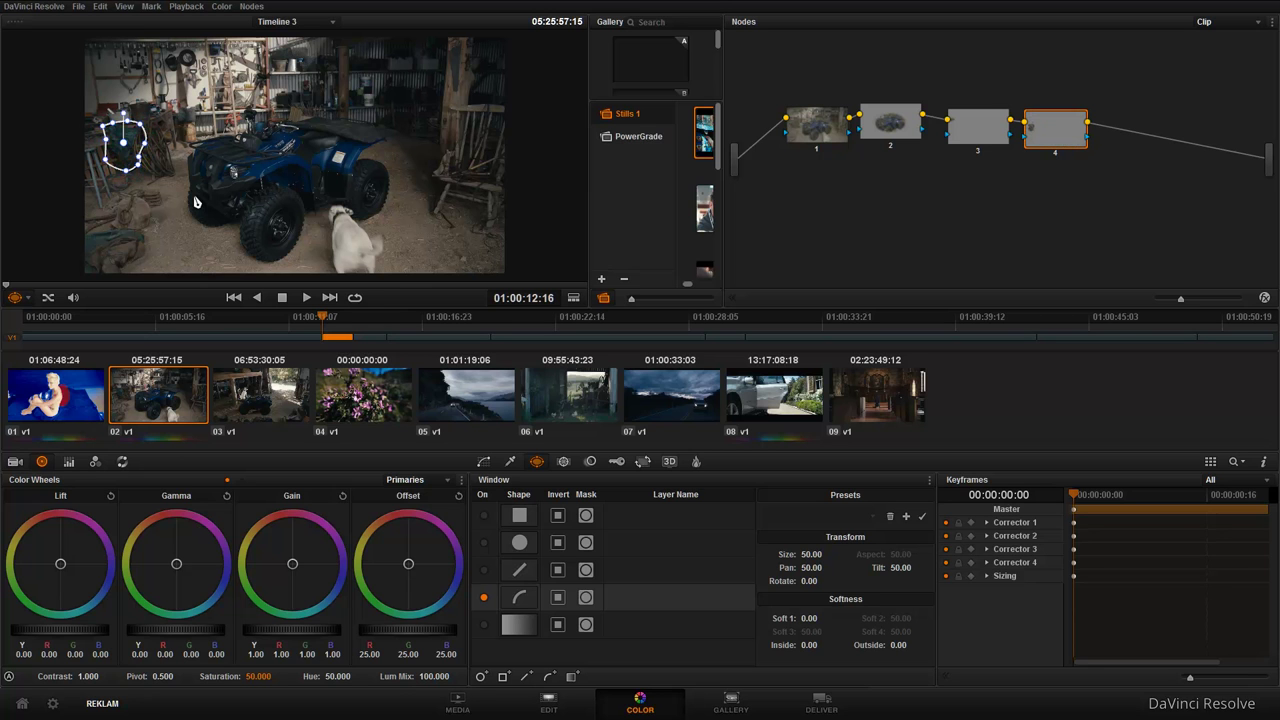
Review the windows on nodes 2, 3 and 4, then nudge node 4 up and left
click(893, 125)
click(980, 126)
click(1053, 131)
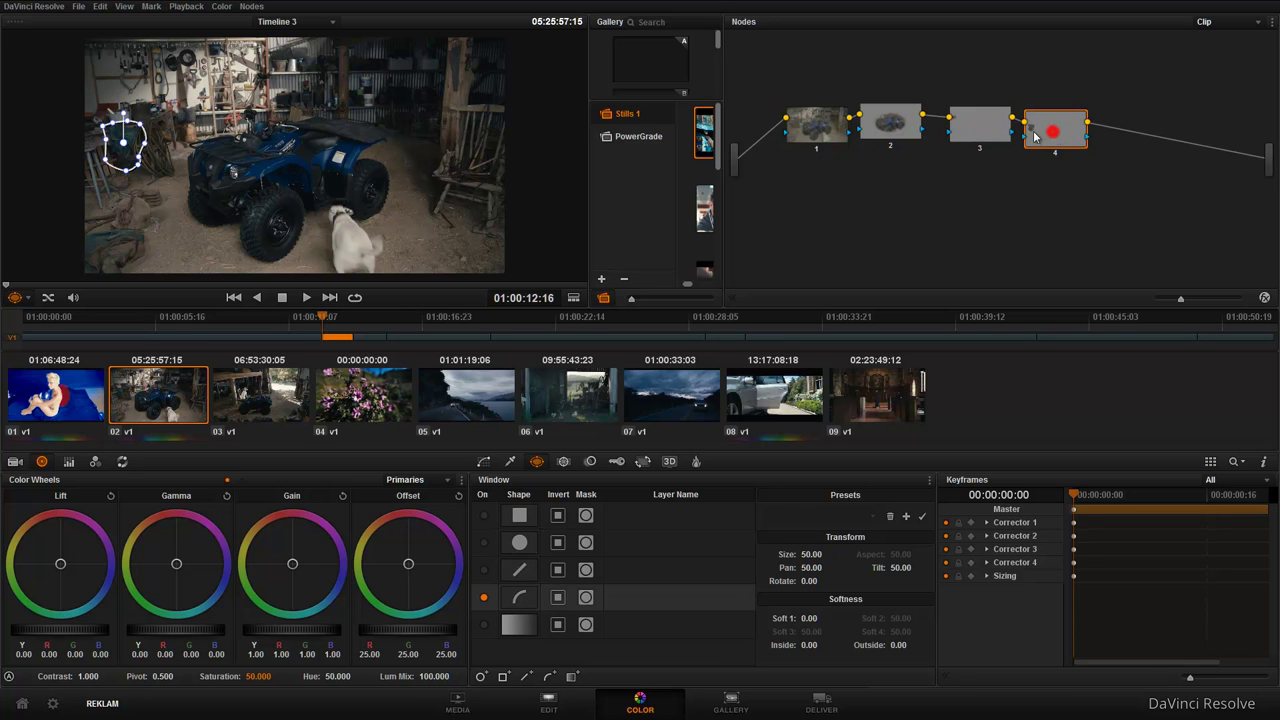
click(980, 126)
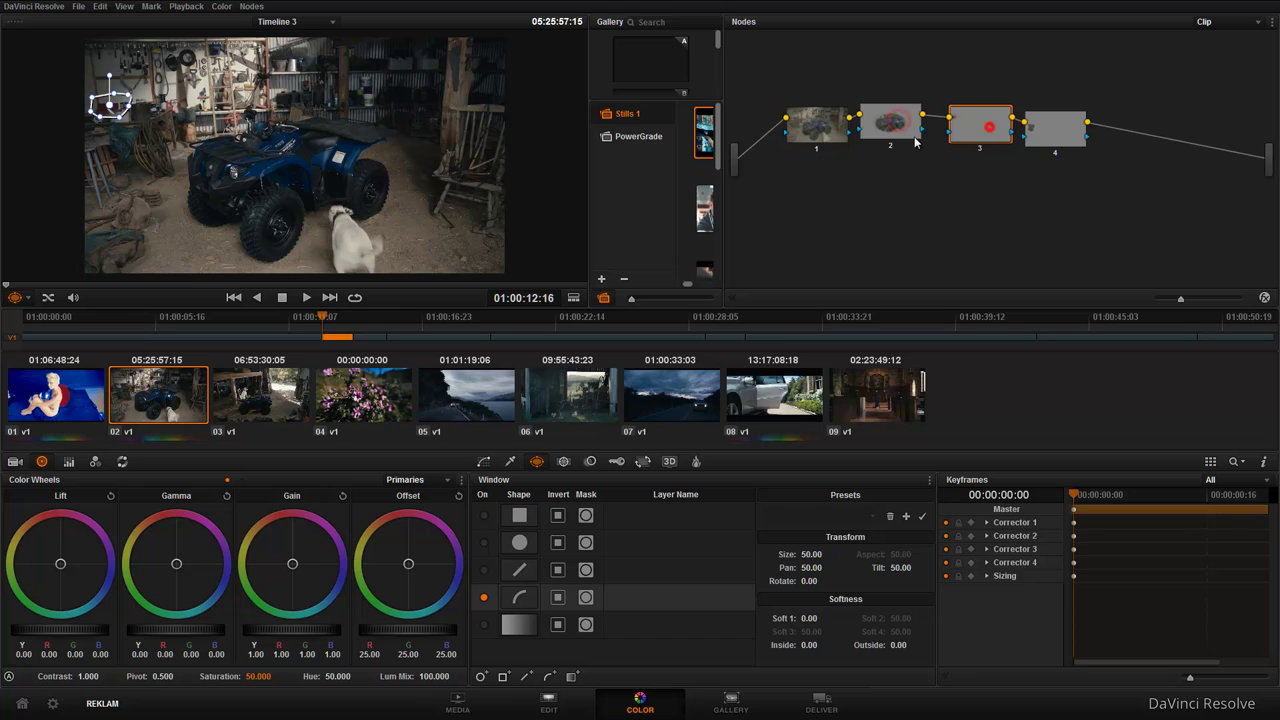
drag(1071, 124, 1068, 117)
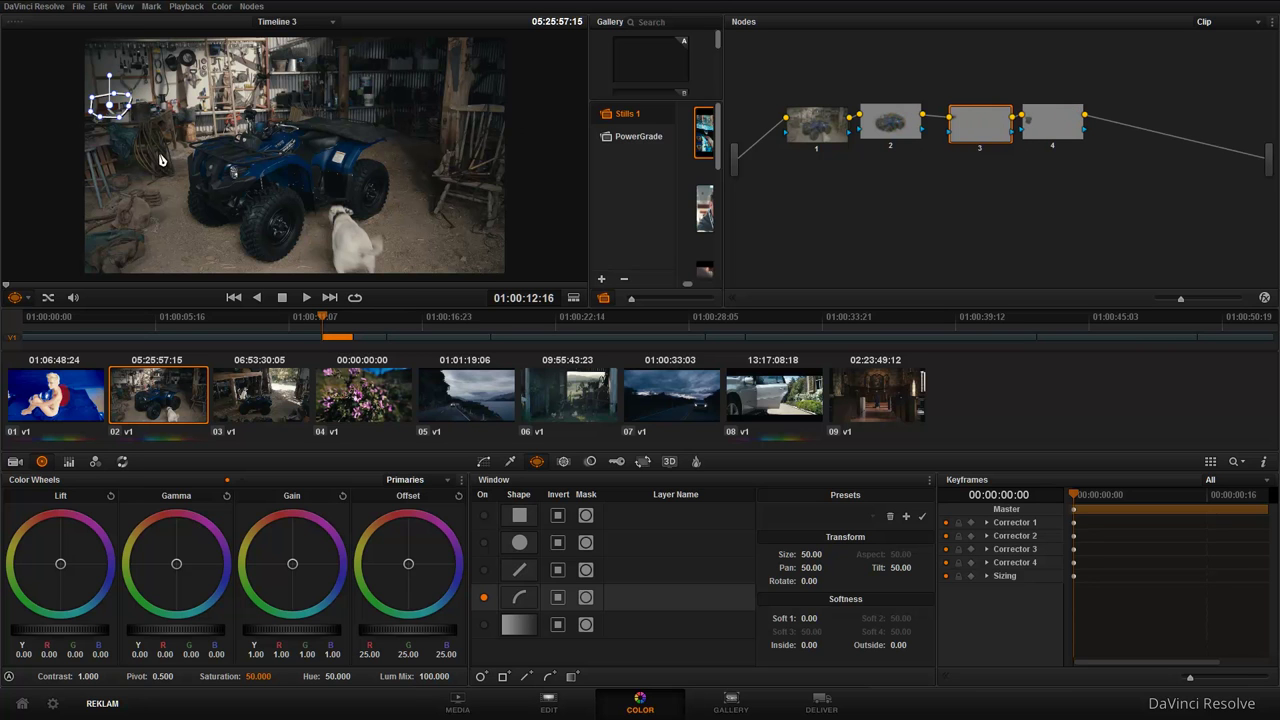
Add a Key Mixer node to the node graph
right_click(958, 193)
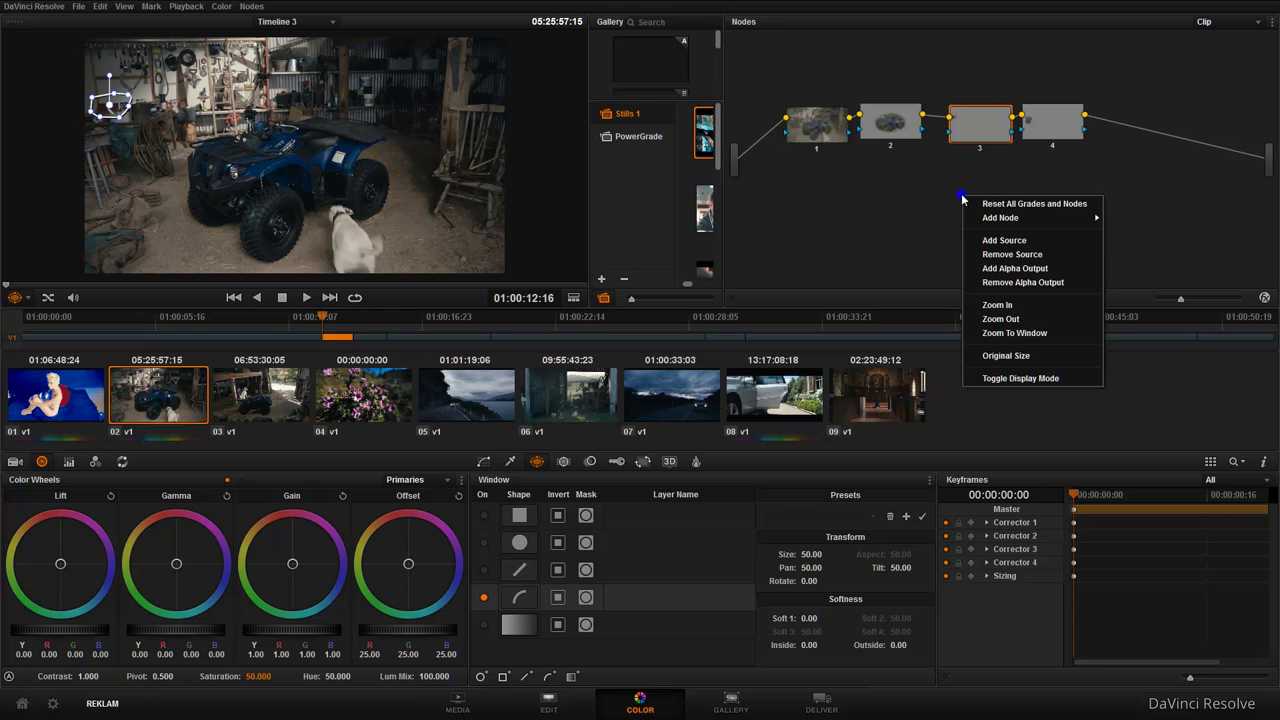
mouse_move(1035, 220)
click(1140, 262)
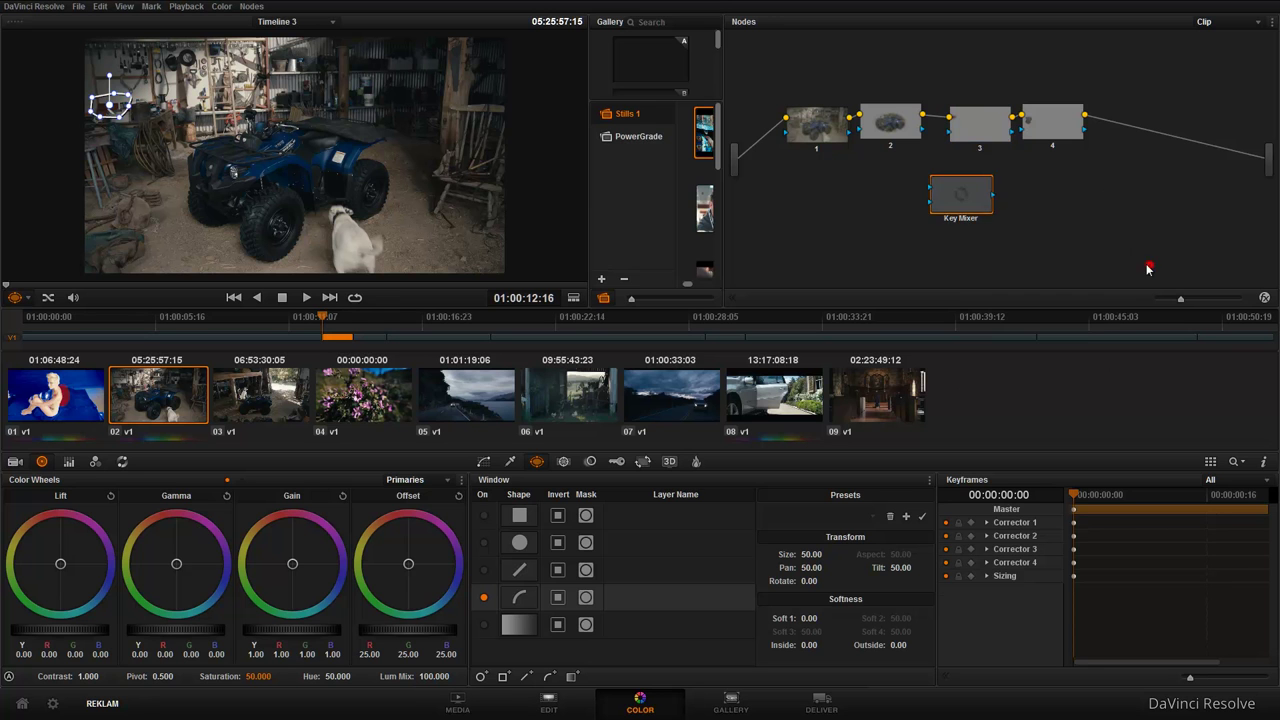
drag(1055, 125, 1073, 125)
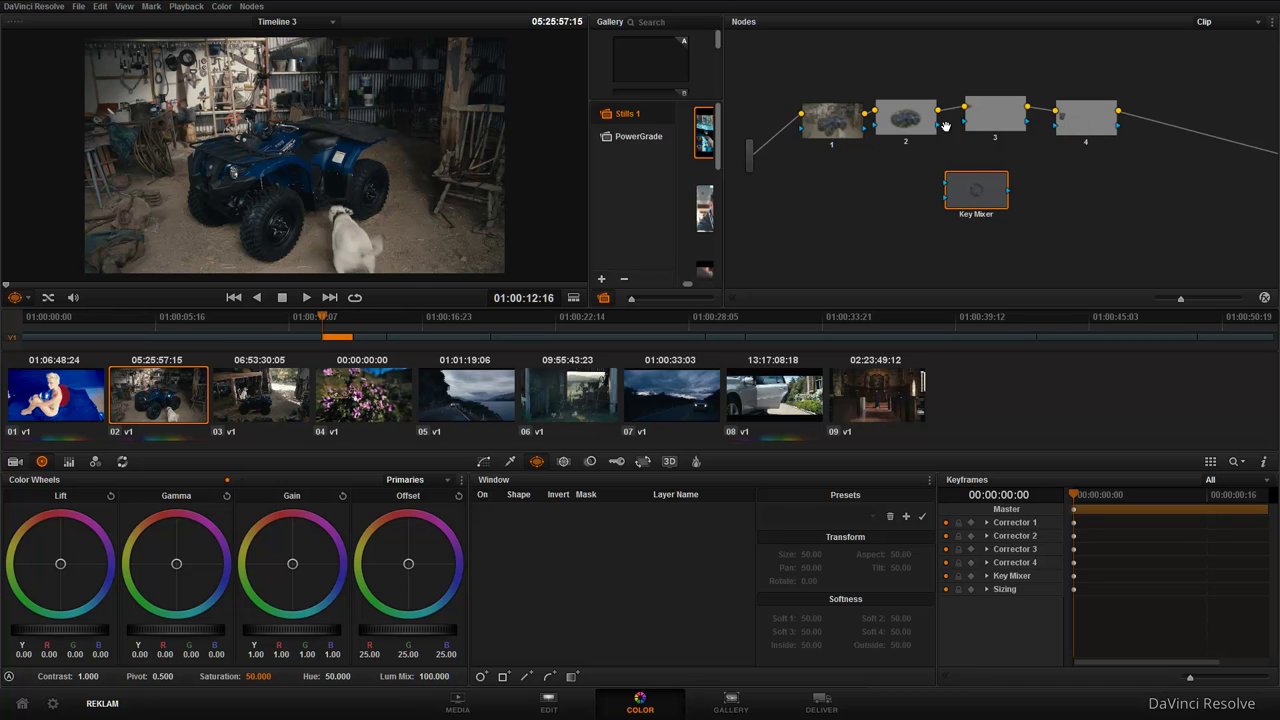
right_click(966, 192)
click(965, 185)
Wire nodes 2 and 3 into the Key Mixer, add a third input, and connect node 4
drag(938, 126, 946, 190)
drag(1029, 124, 945, 201)
right_click(978, 203)
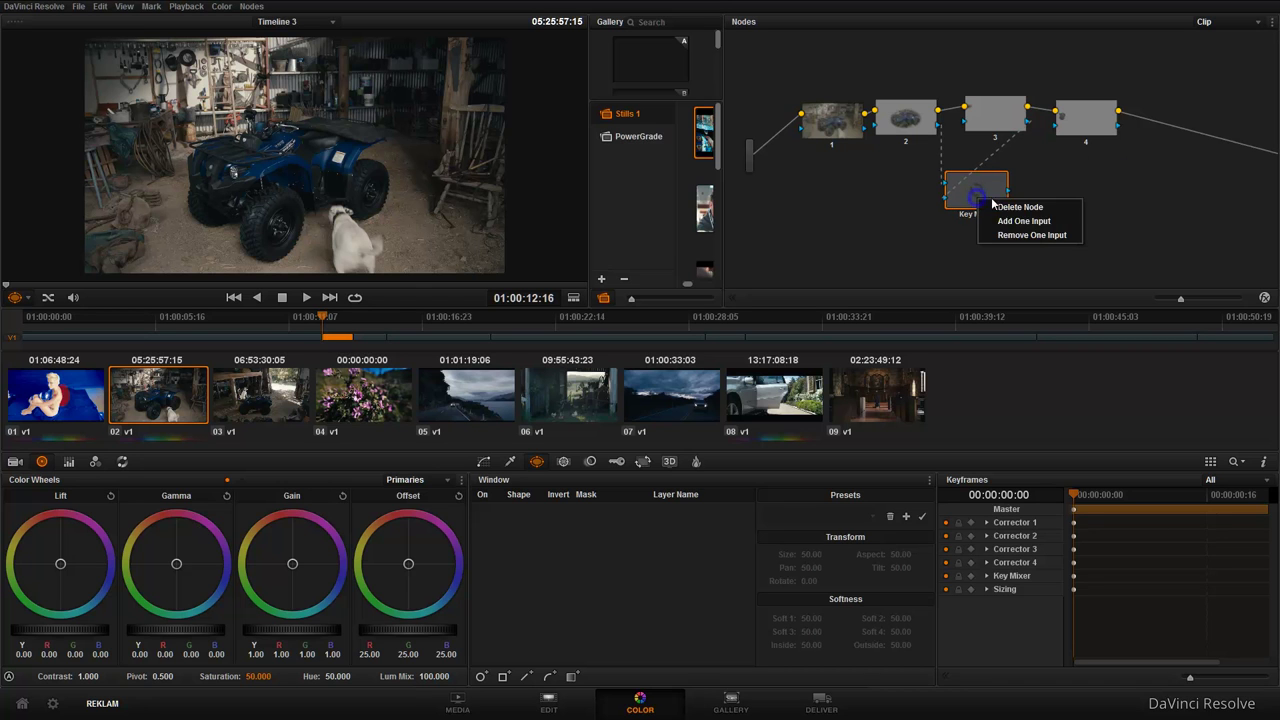
click(1050, 228)
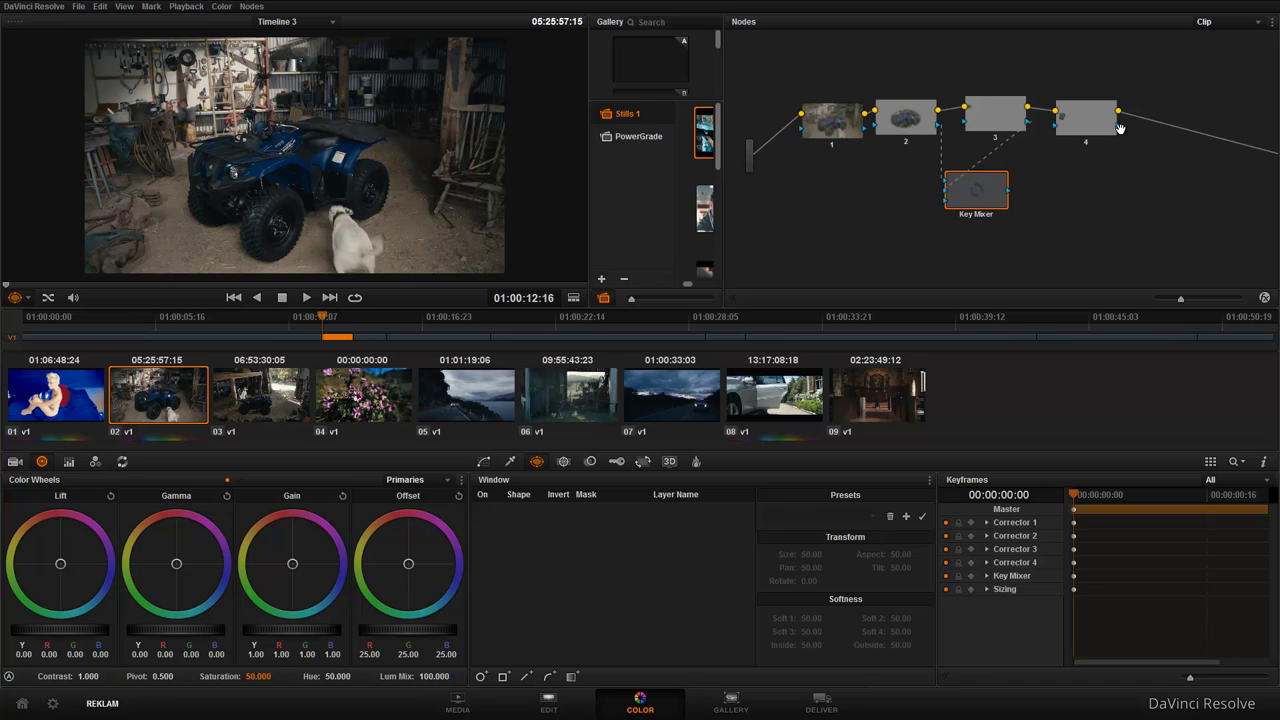
drag(1118, 128, 950, 205)
drag(1118, 127, 943, 205)
drag(1095, 125, 1082, 125)
Add a new corrector node 6 after node 4 with Alt+S
key(alt+s)
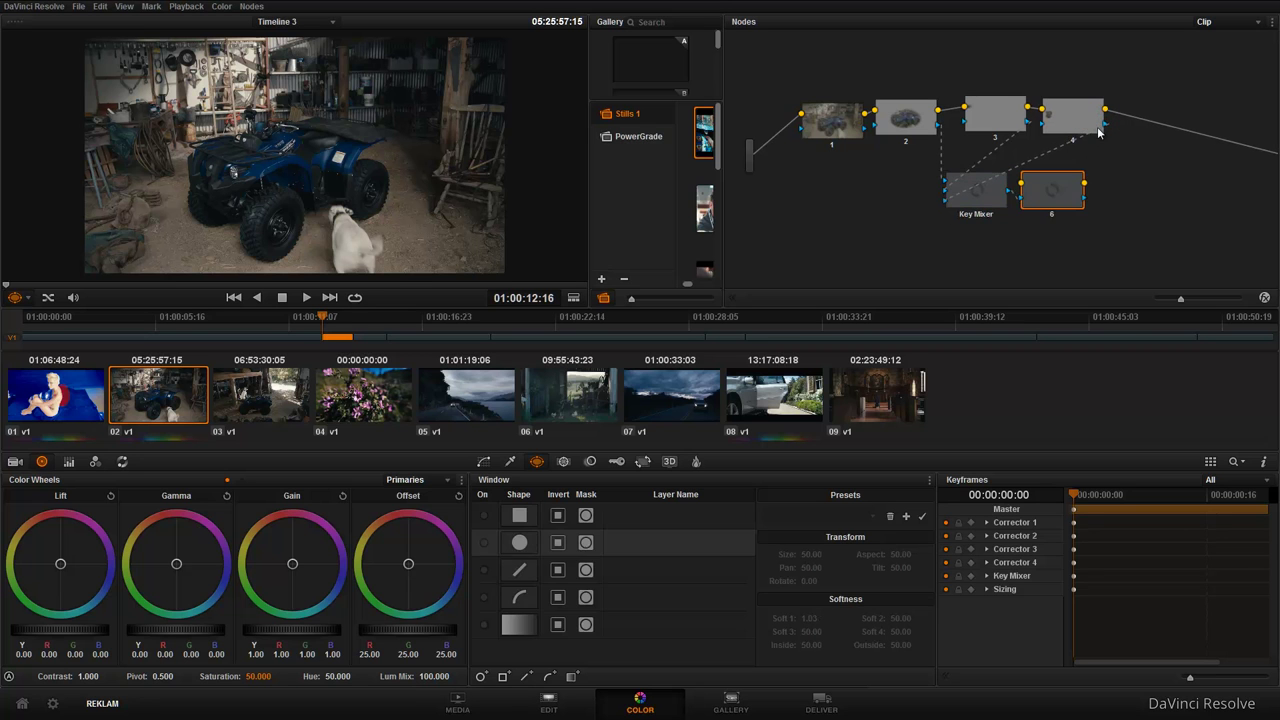
key(Delete)
click(1084, 114)
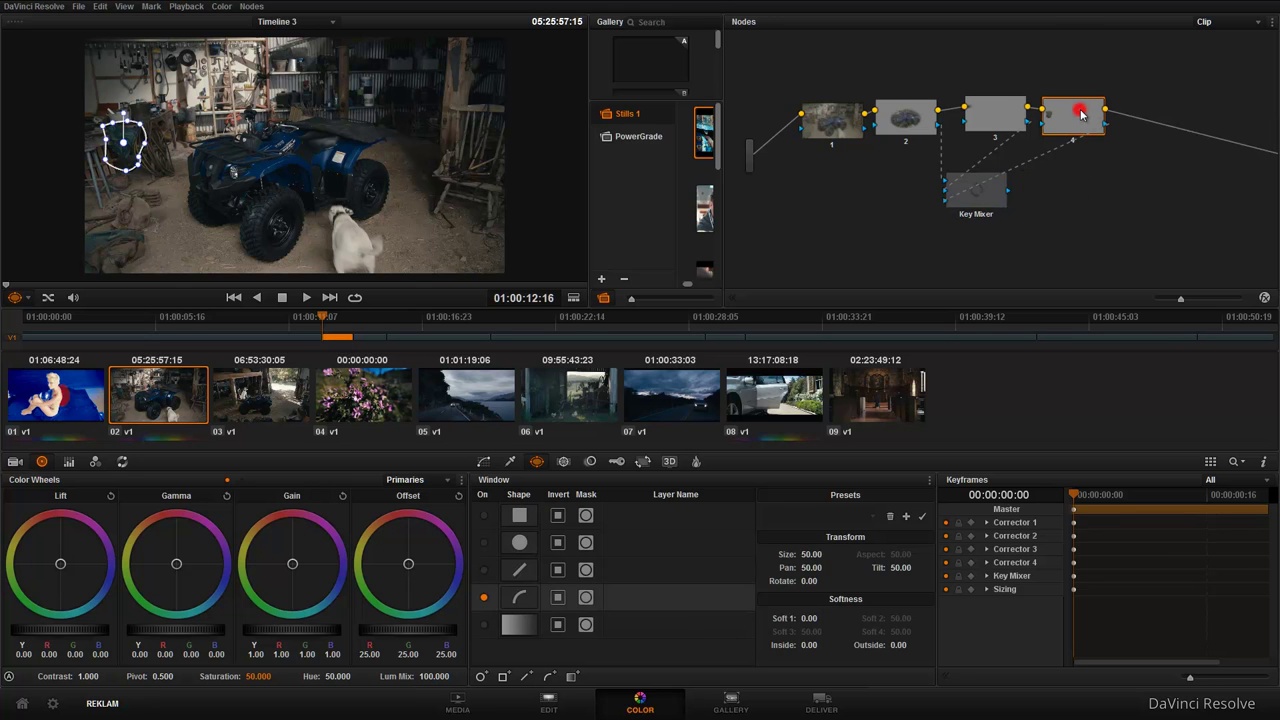
key(alt+s)
drag(1146, 123, 1177, 131)
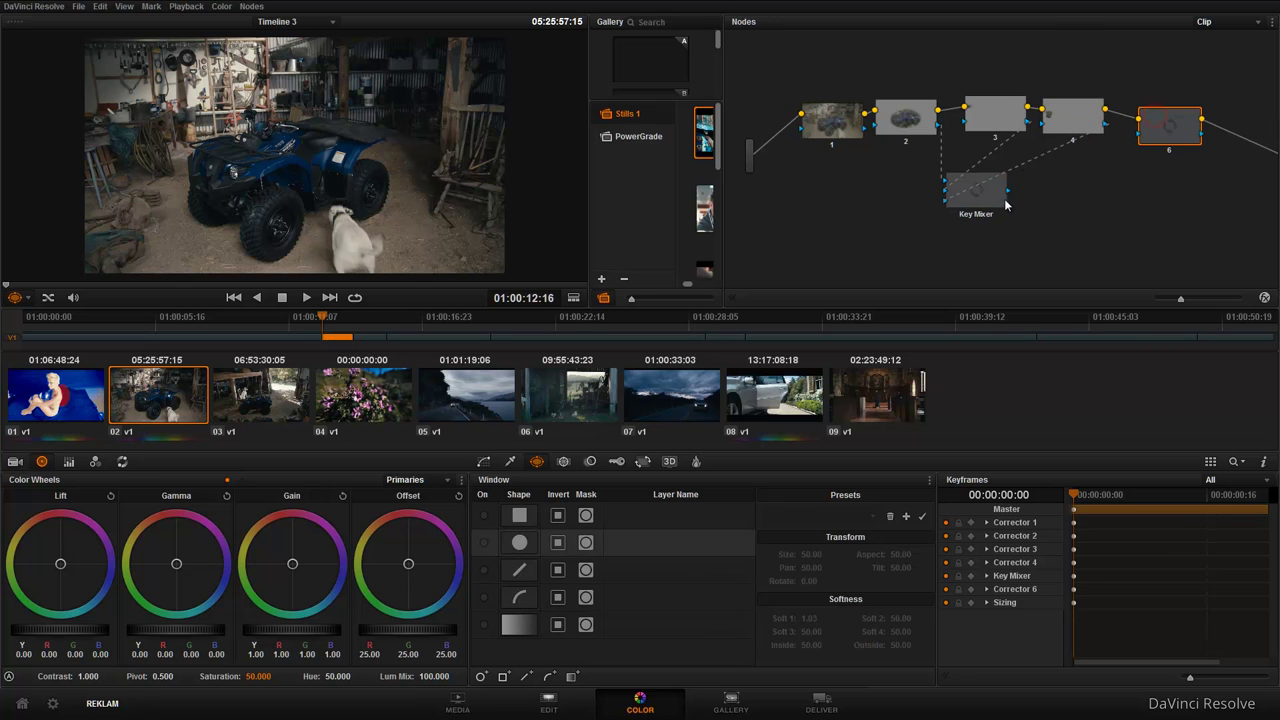
Rearrange the graph, moving node 1 left and raising nodes 2, 3 and 4
drag(836, 126, 810, 122)
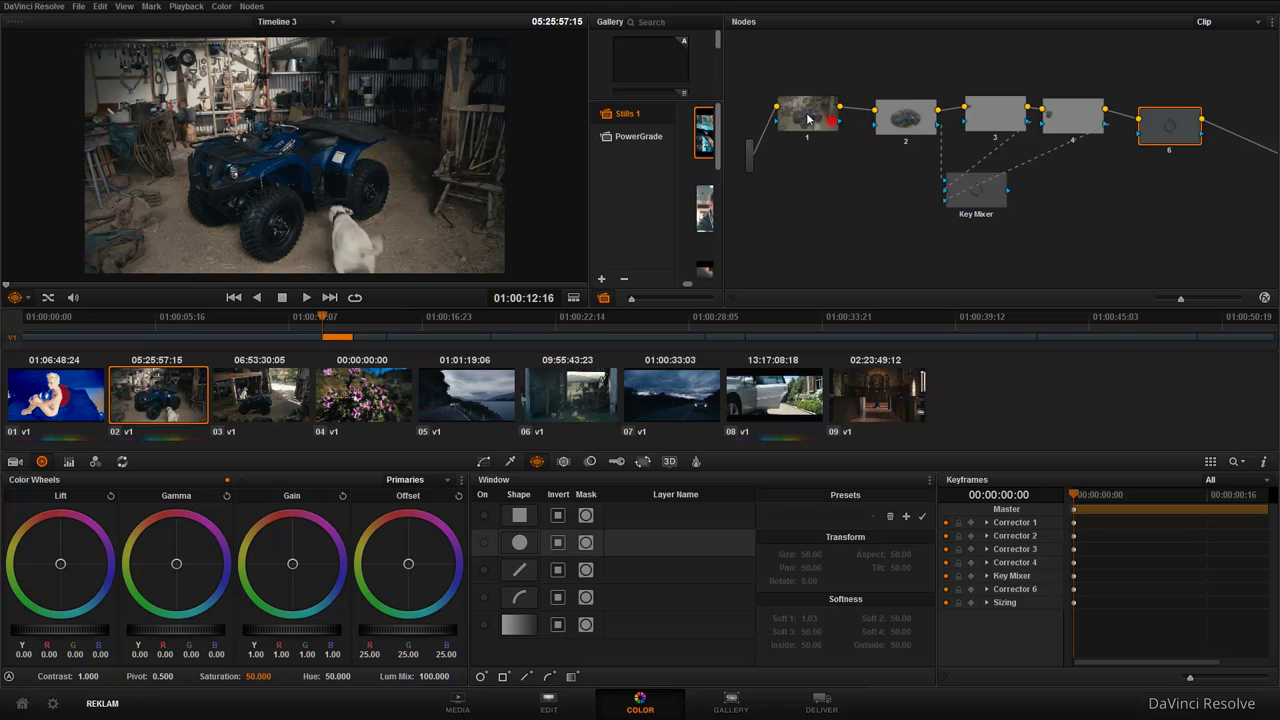
drag(897, 116, 881, 101)
drag(988, 108, 963, 75)
drag(1076, 115, 1055, 72)
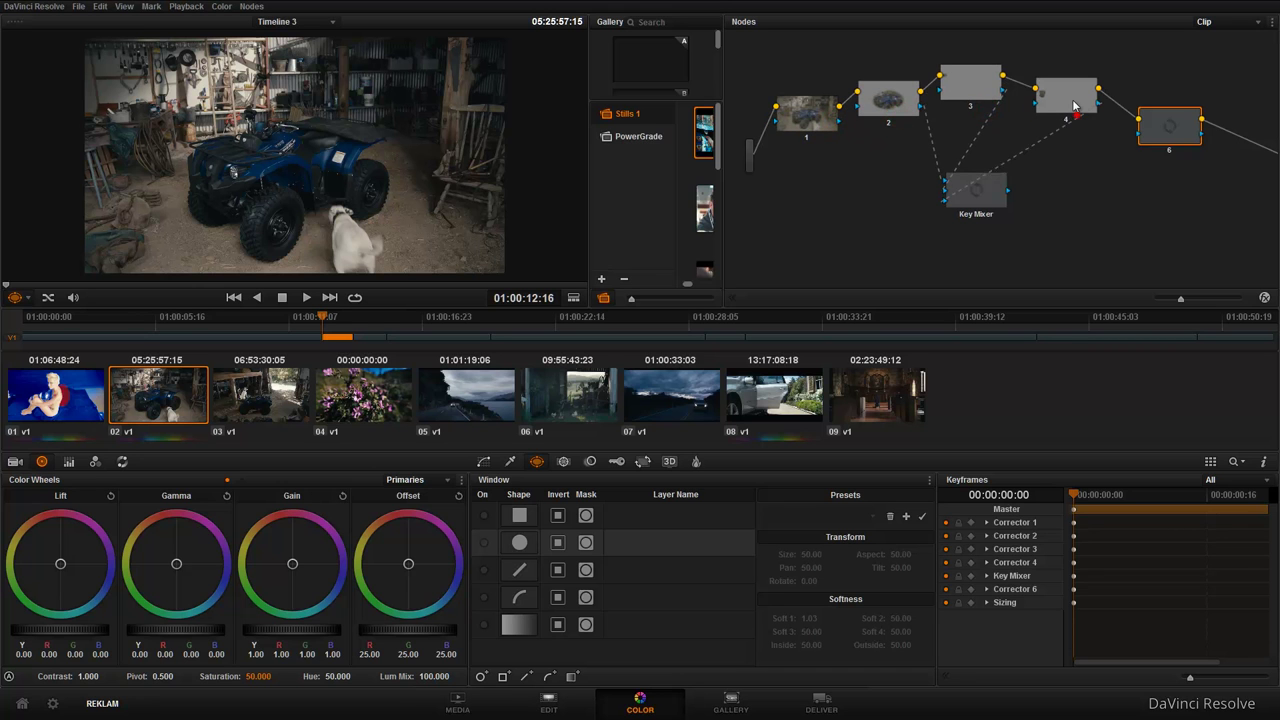
drag(977, 91, 968, 78)
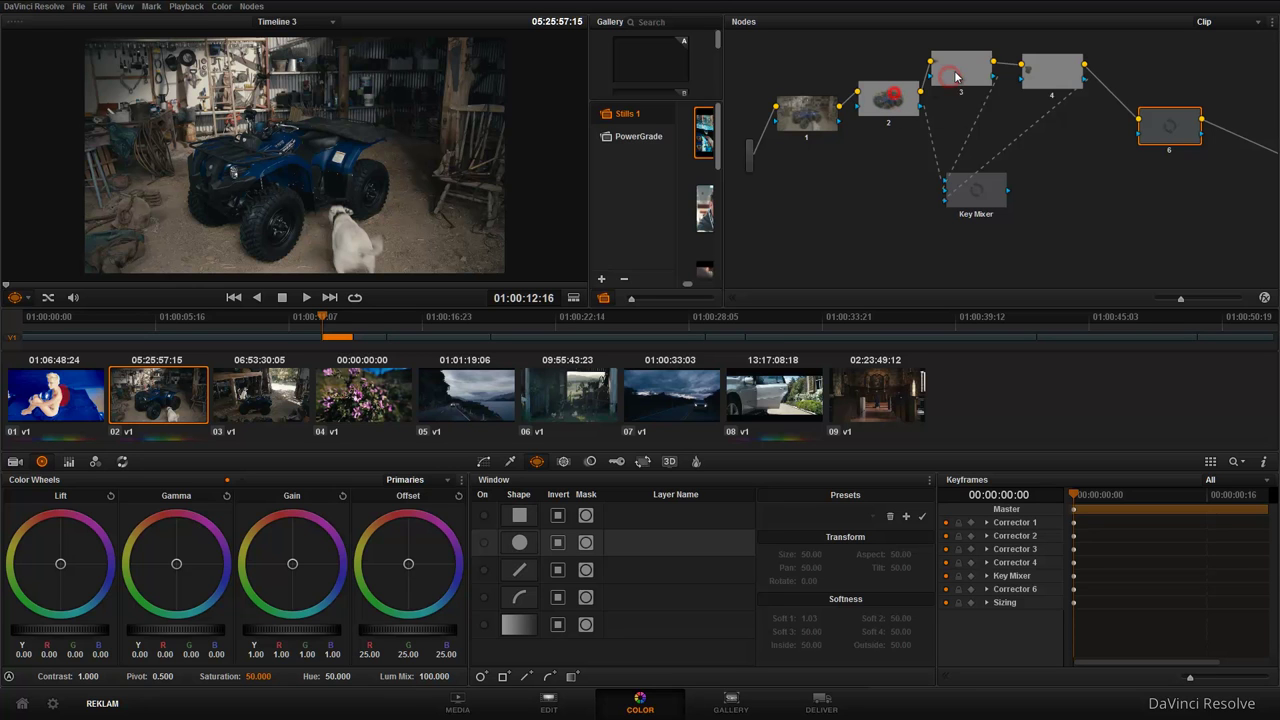
click(1055, 83)
Link the Key Mixer output into node 6's key input and check its key settings
drag(1008, 196, 1141, 137)
click(1182, 134)
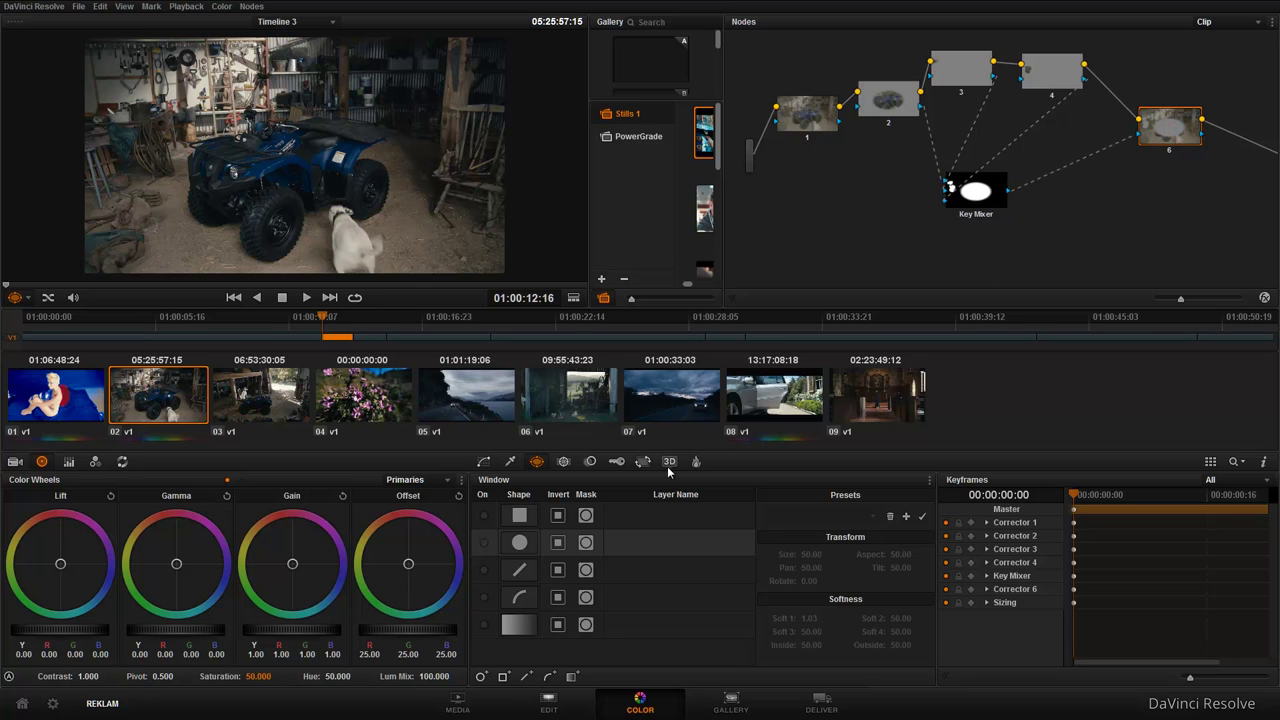
click(616, 463)
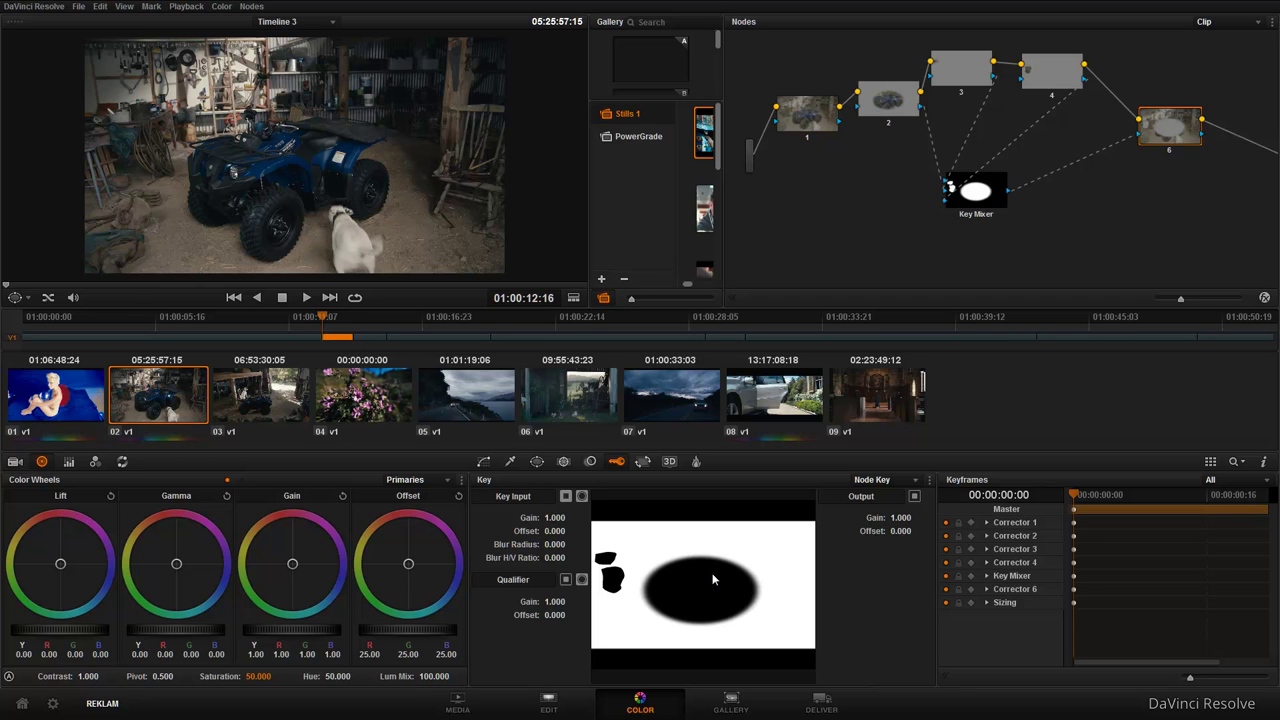
drag(979, 200, 1004, 216)
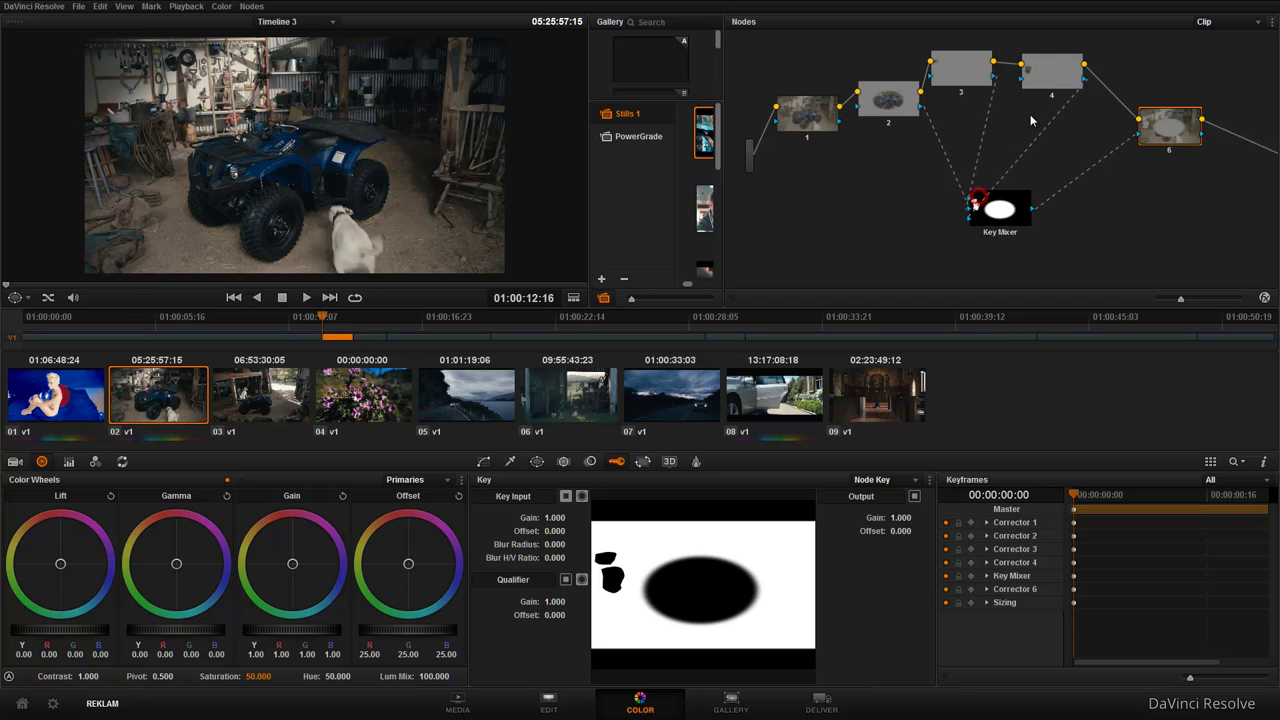
drag(1054, 58, 1052, 67)
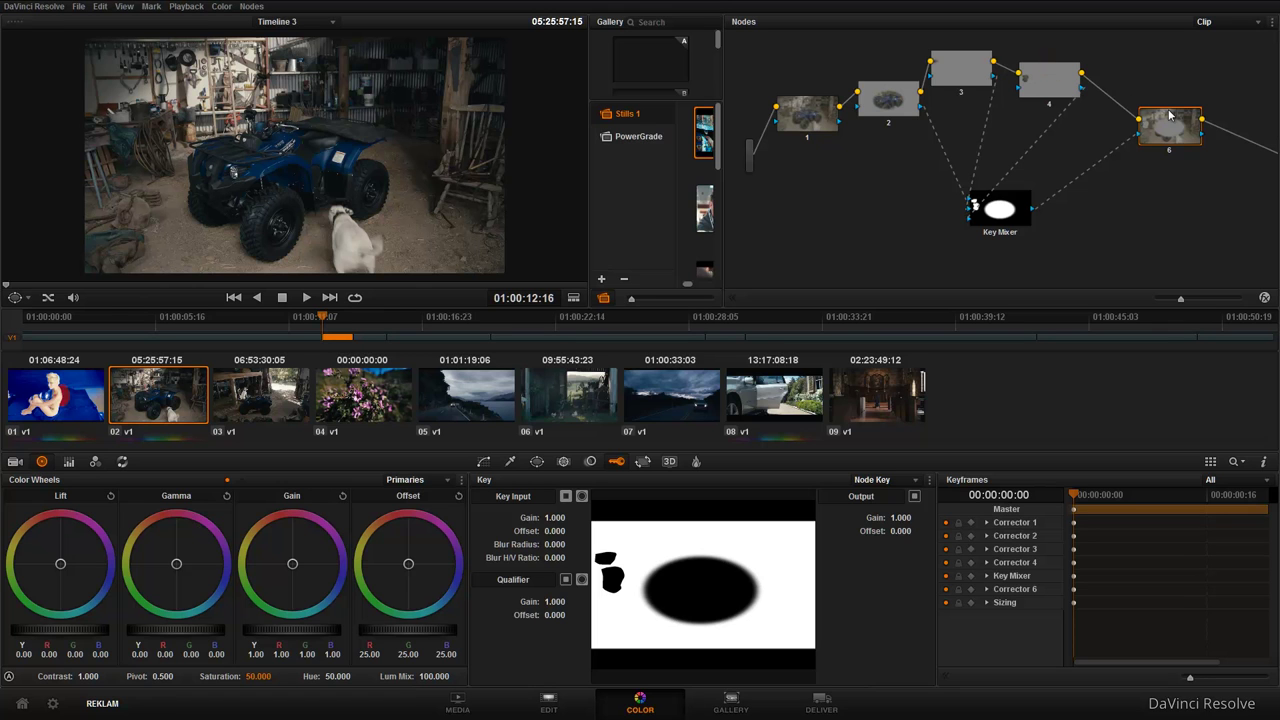
Key node 2 with the qualifier by sampling the ATV's blue, then check the Key Mixer
click(896, 110)
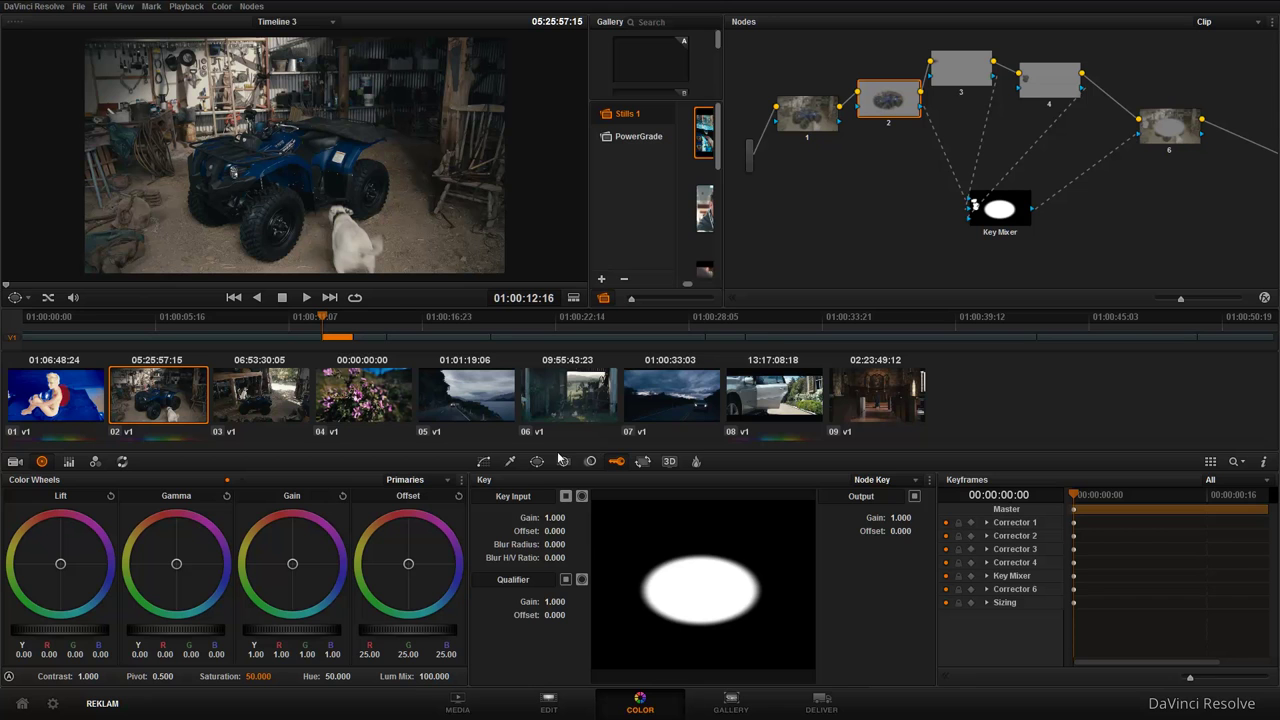
click(510, 461)
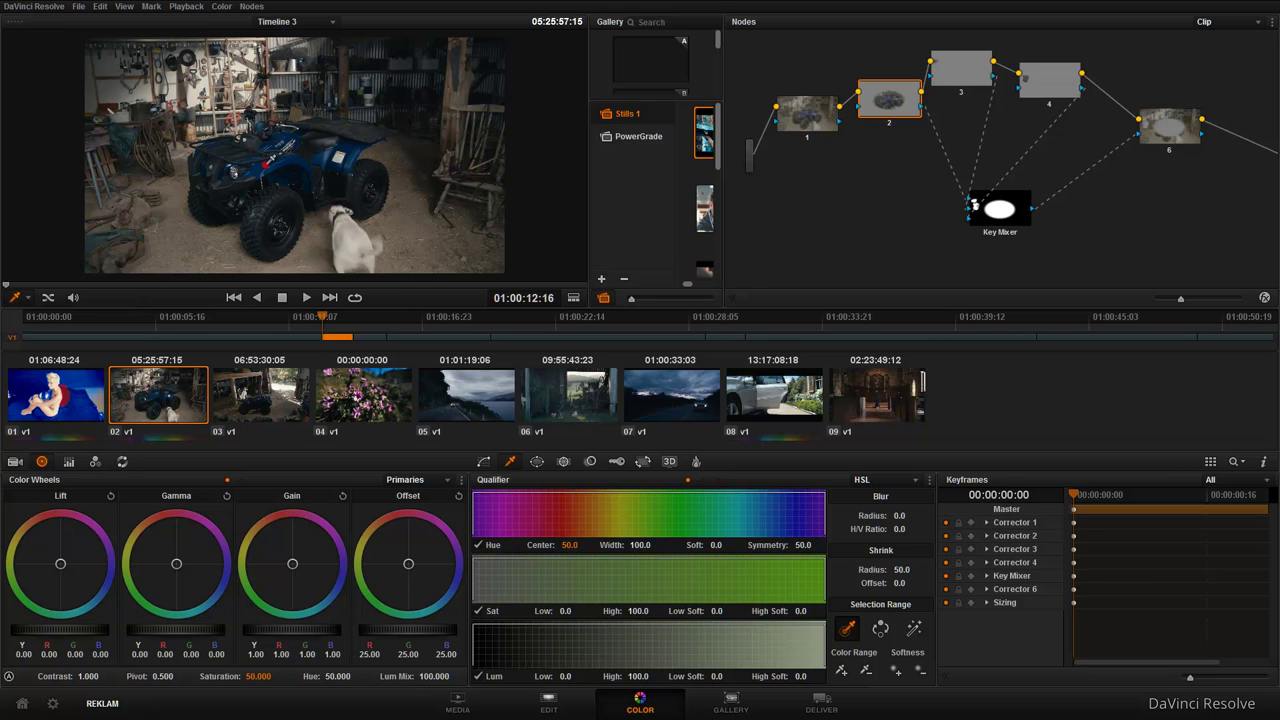
click(266, 158)
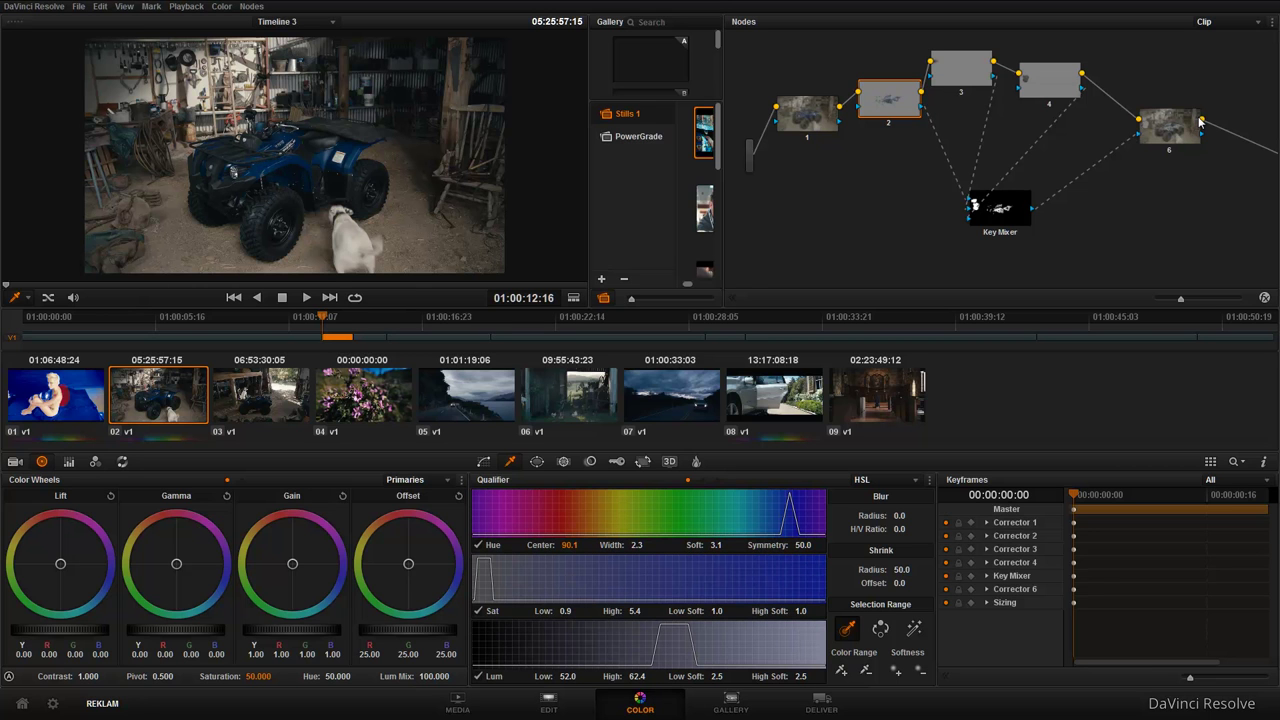
click(1017, 214)
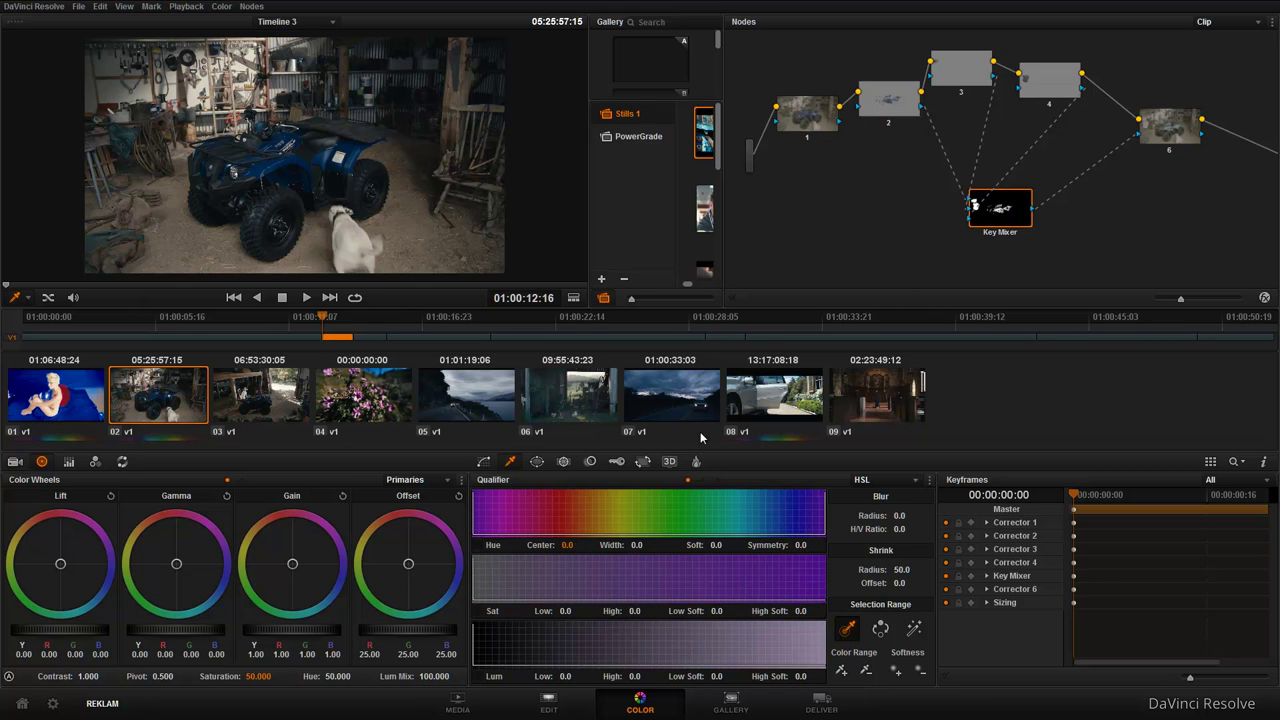
click(616, 462)
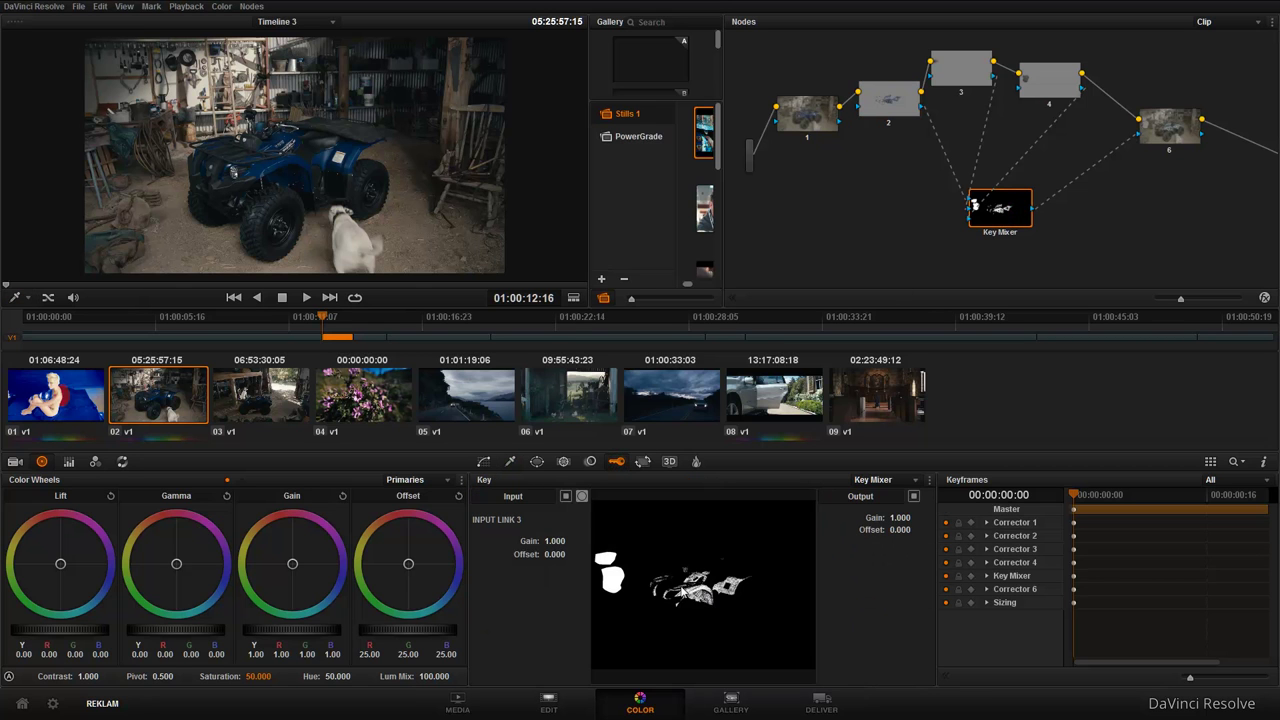
Qualify nodes 3 and 4 by sampling colours from the image
click(964, 70)
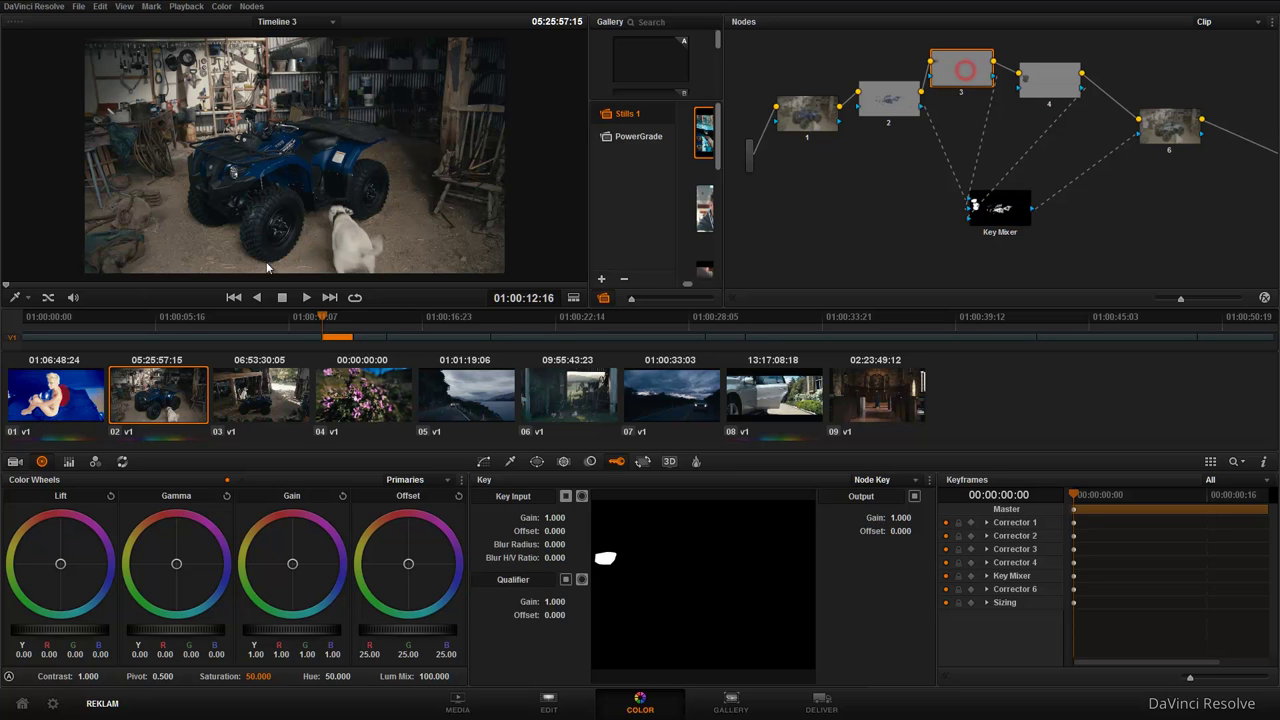
click(510, 461)
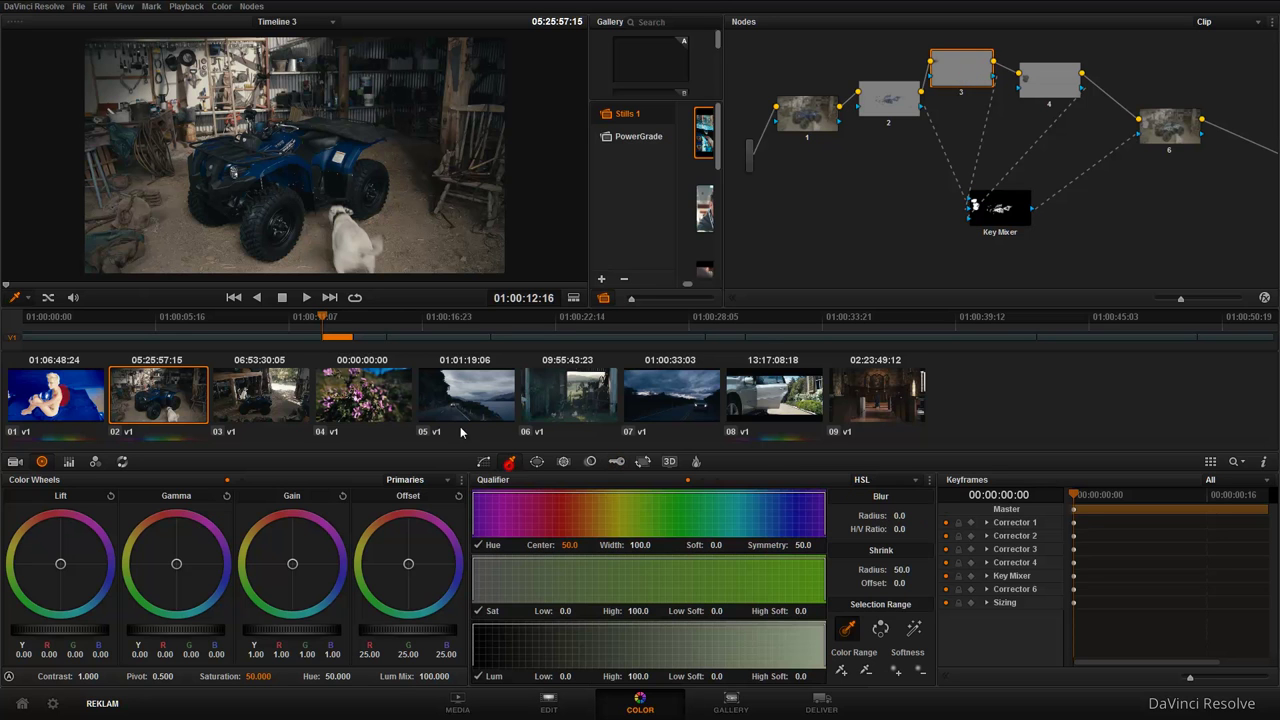
click(114, 105)
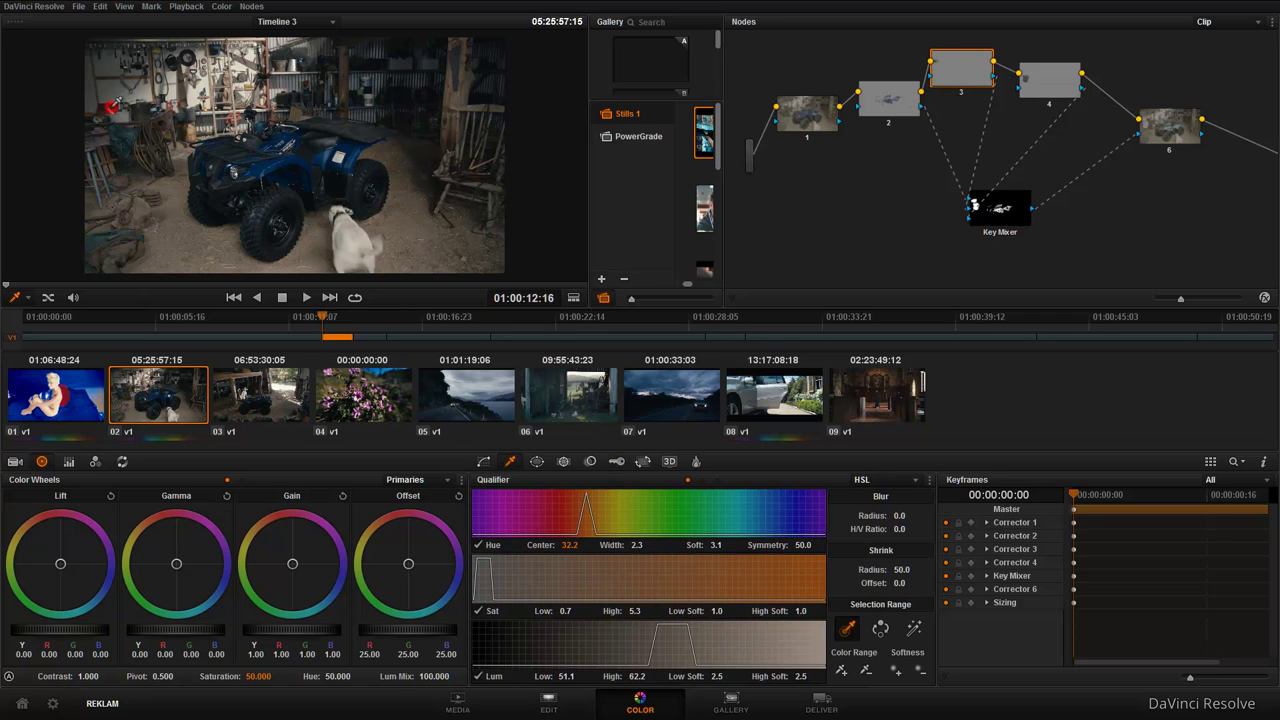
click(1050, 88)
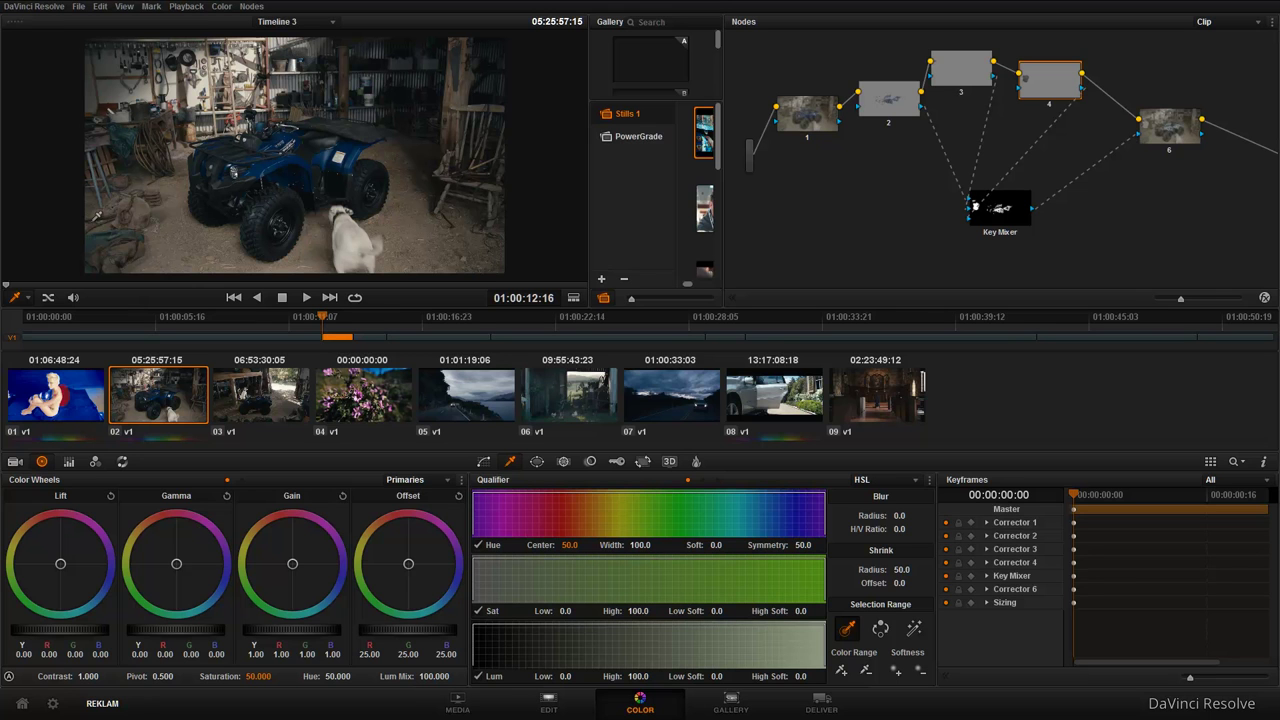
click(28, 297)
click(30, 357)
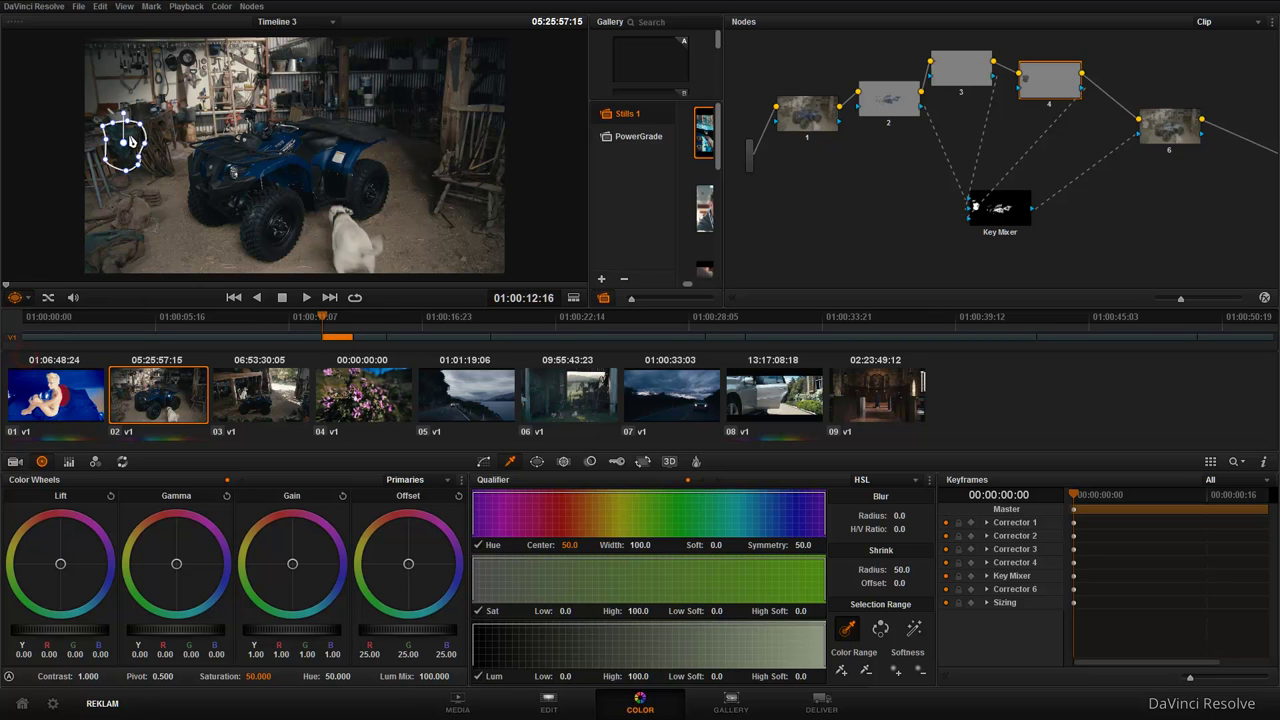
click(28, 297)
click(35, 333)
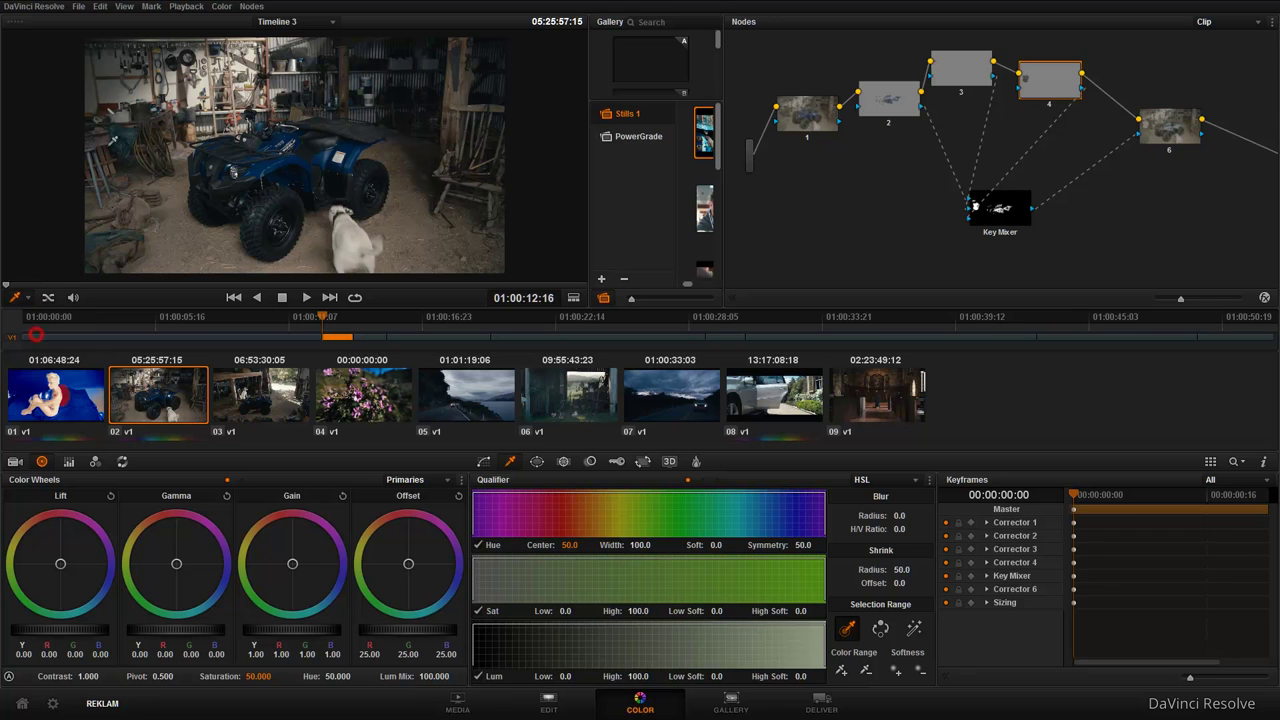
click(124, 128)
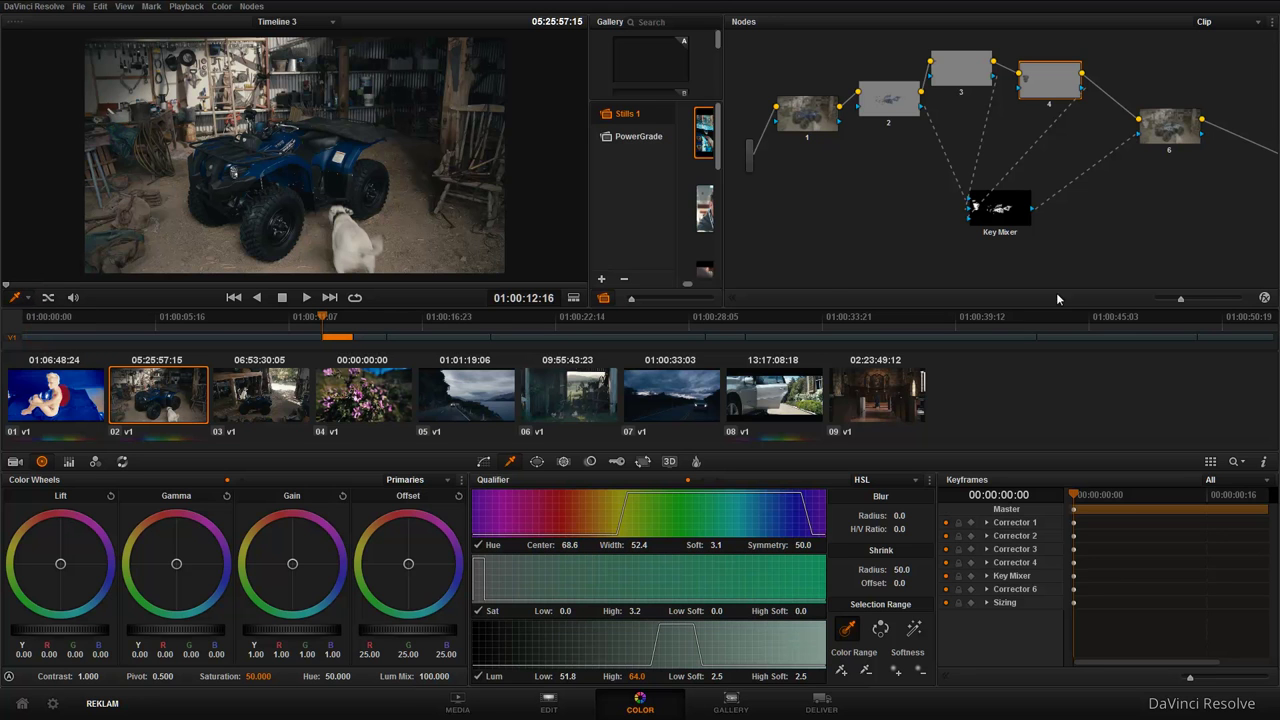
Review the Key Mixer's combined matte, then drop node 6's Saturation to 0
click(1018, 213)
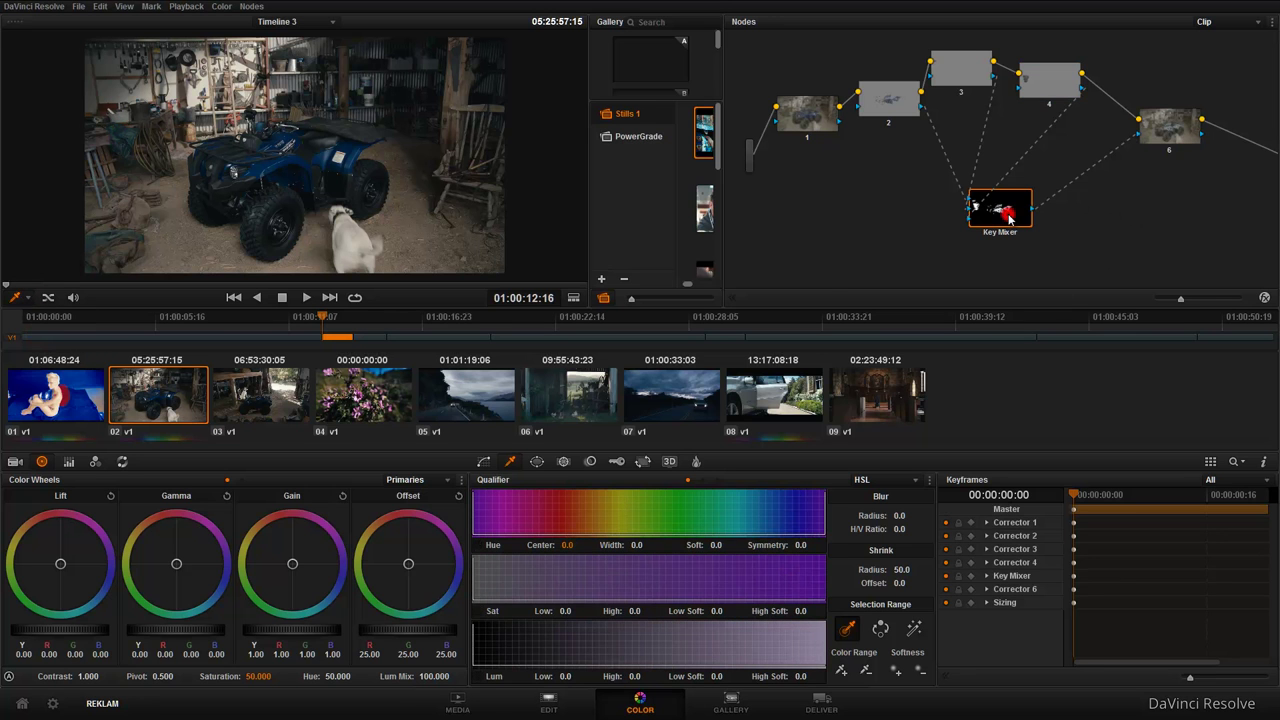
click(618, 462)
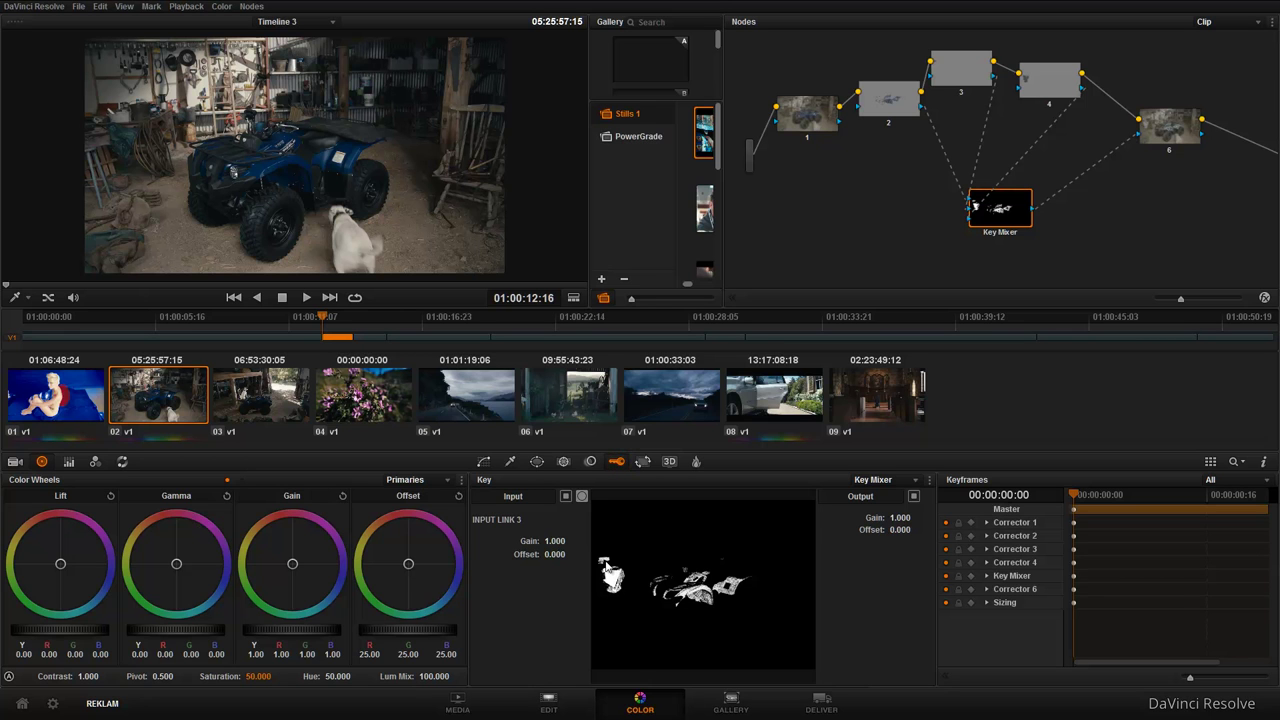
click(1178, 137)
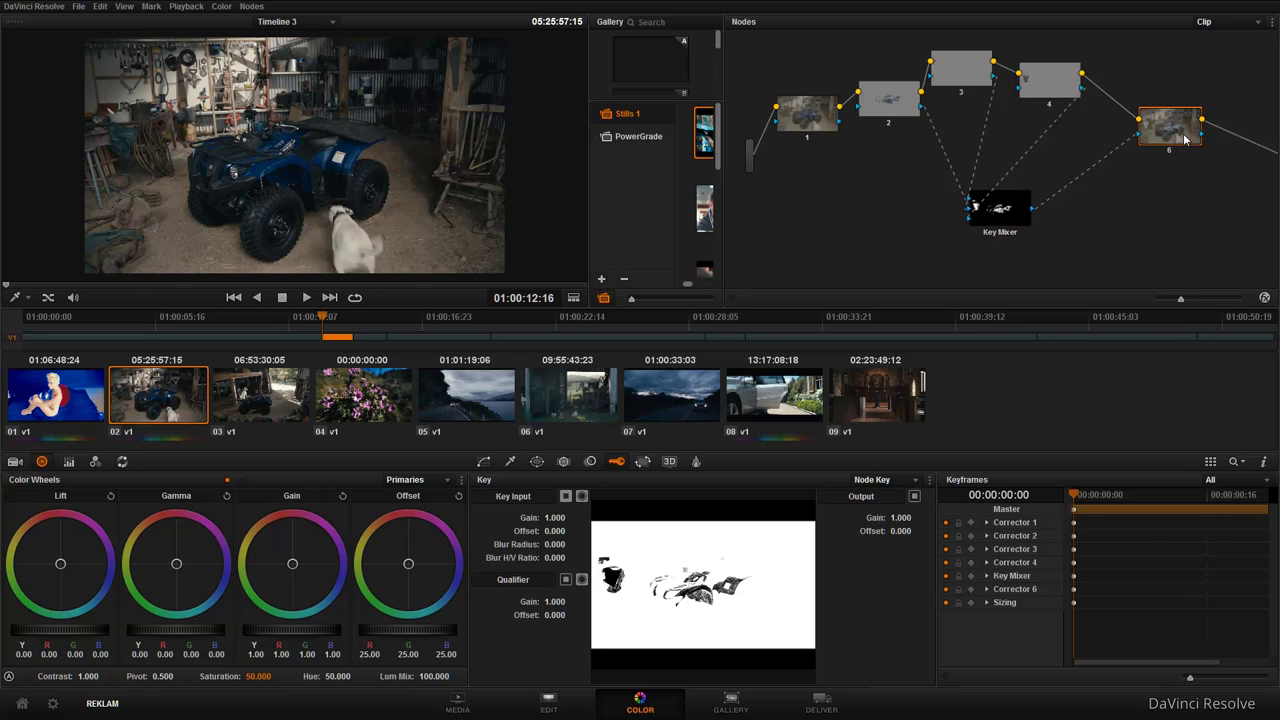
click(1192, 128)
drag(258, 678, 237, 678)
drag(272, 679, 276, 679)
Show the Power Window overlay and tidy the graph, lowering the Key Mixer and aligning nodes 3 and 4
click(16, 297)
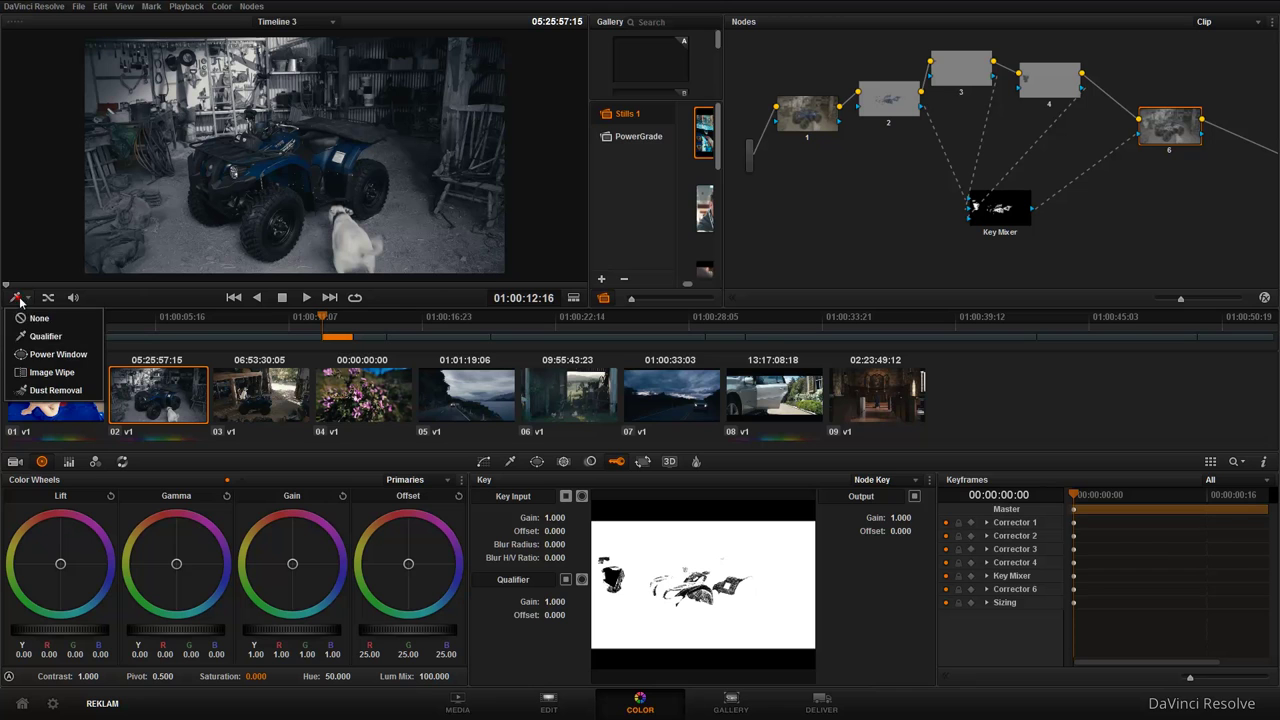
click(44, 356)
click(1060, 88)
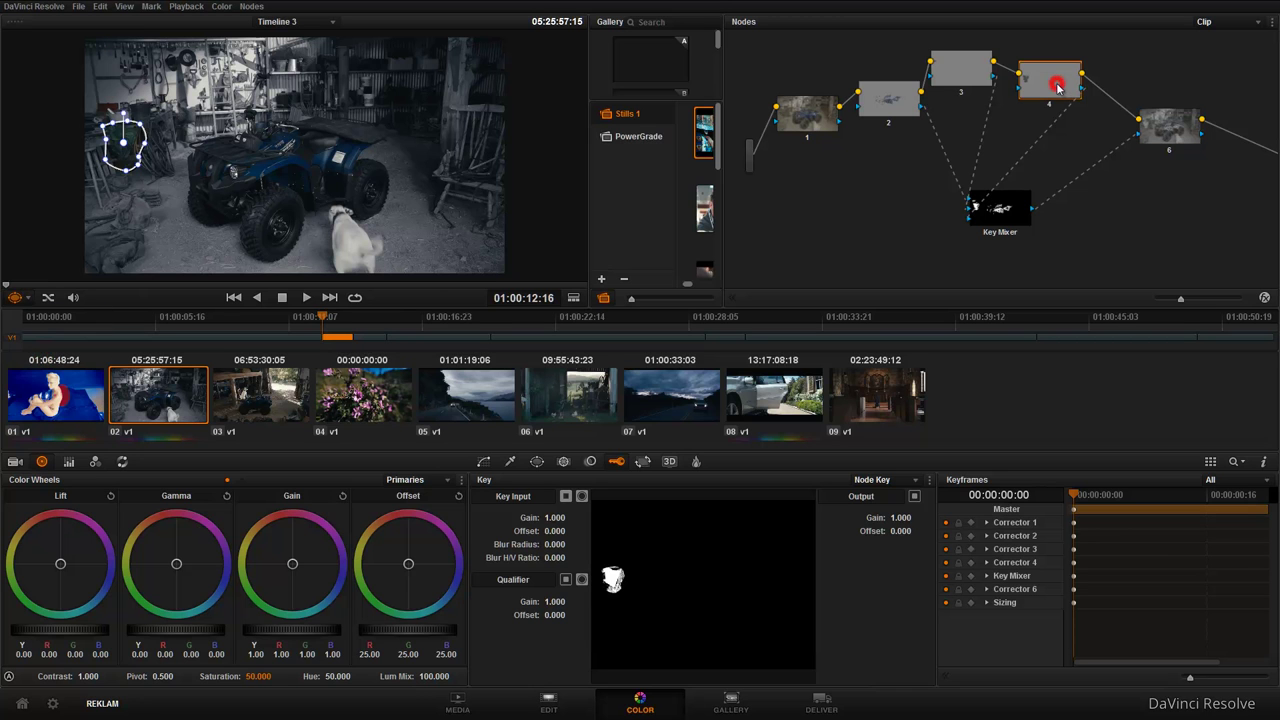
click(966, 73)
click(888, 102)
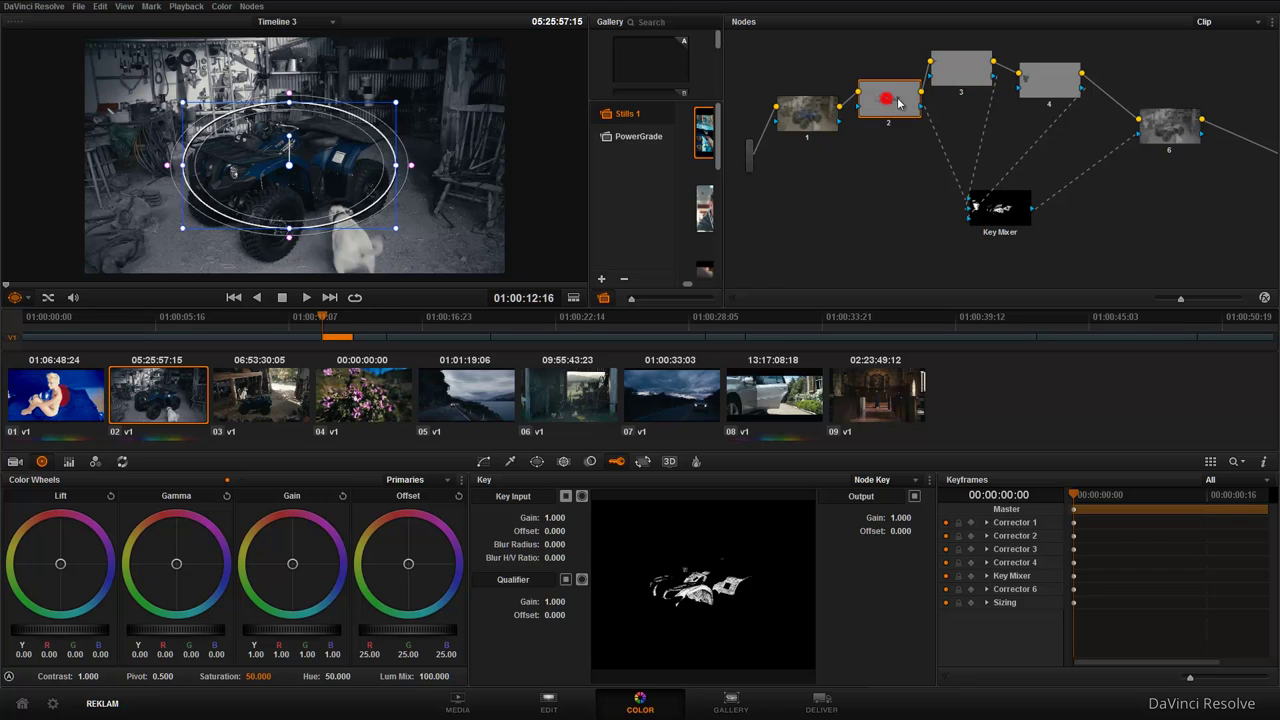
click(1176, 137)
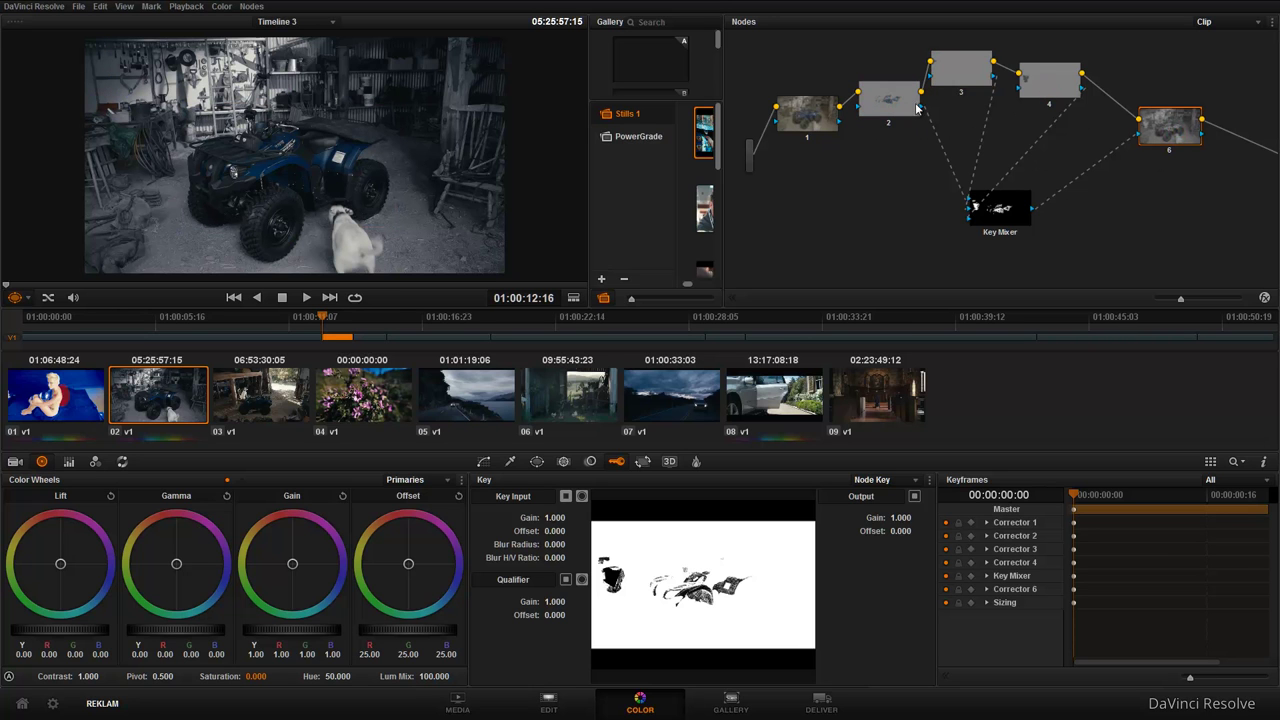
drag(1003, 216, 1025, 227)
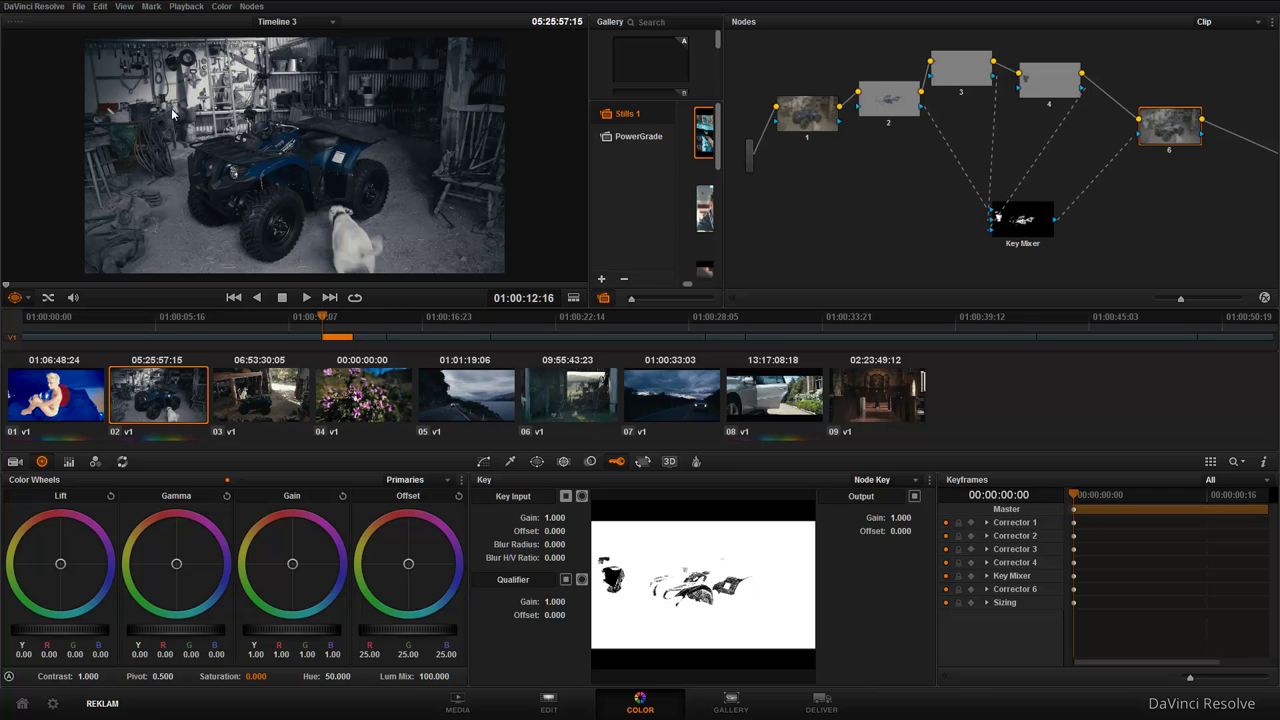
scroll(214, 162, up, 1)
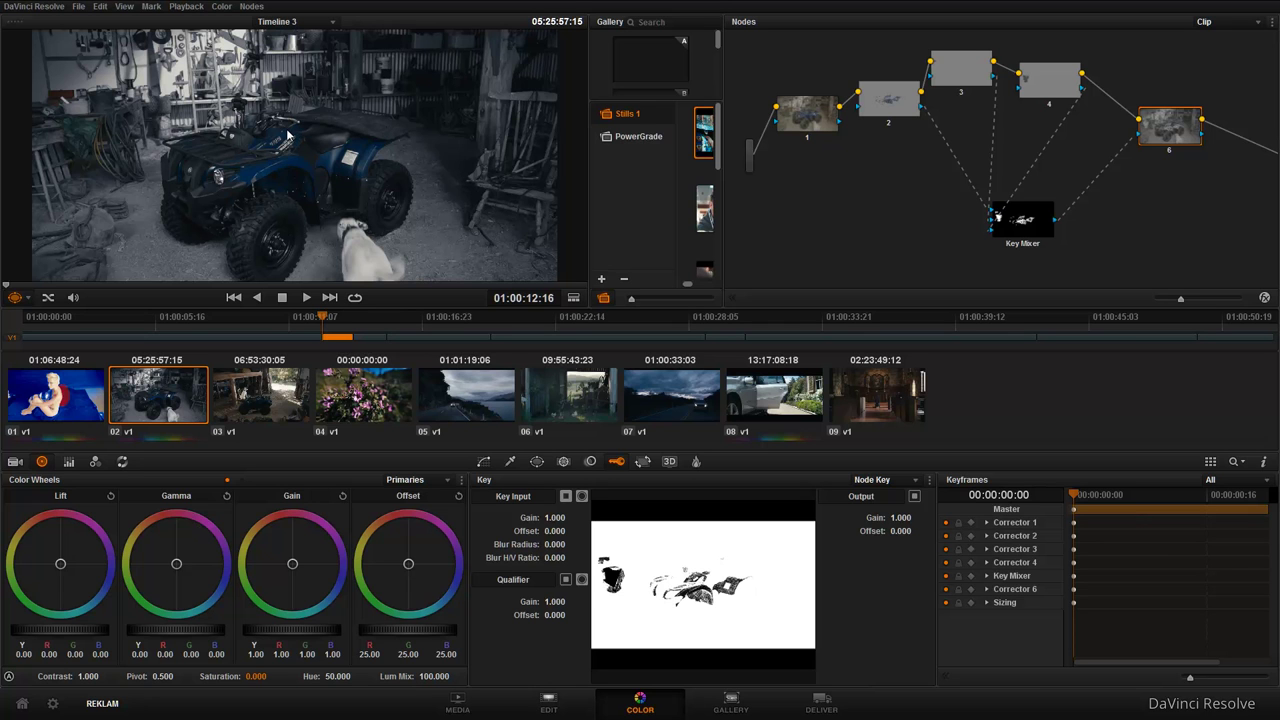
mouse_move(958, 70)
mouse_down()
mouse_move(972, 84)
mouse_move(1055, 89)
mouse_move(977, 90)
mouse_up()
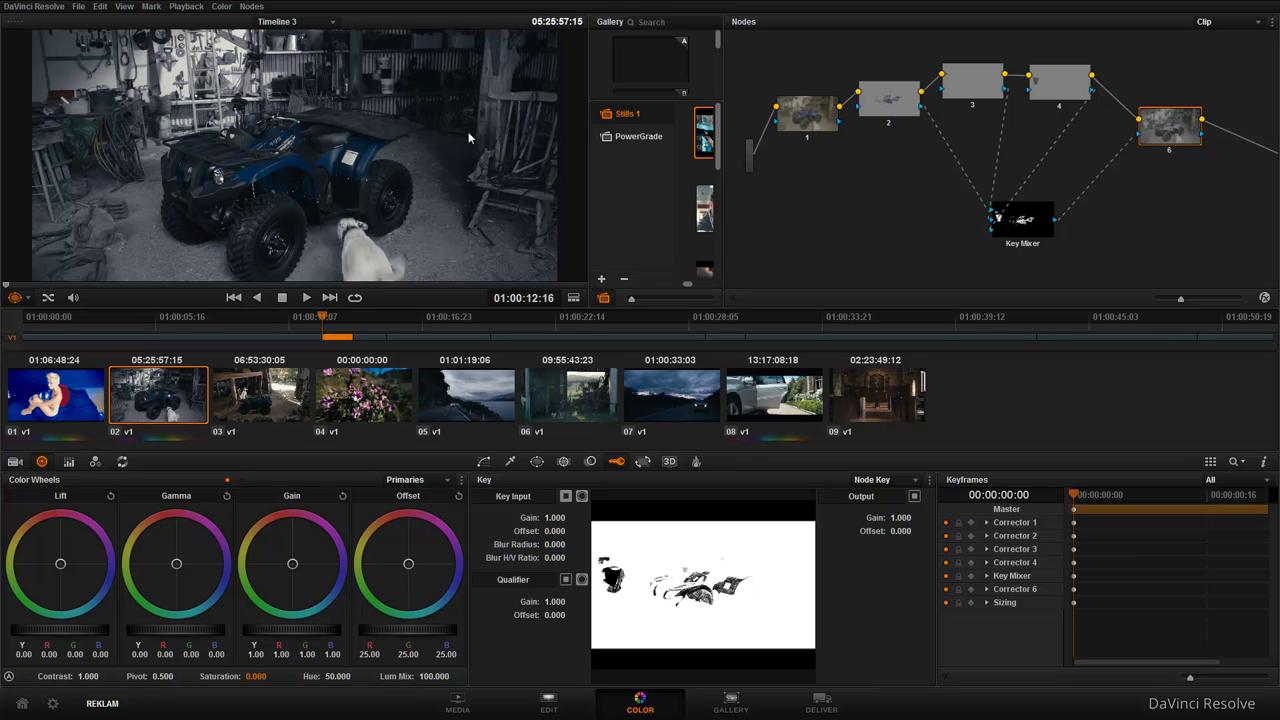
Restore saturation and raise Gain on nodes 2, 3 and 4 to 1.21, 1.25 and 1.13
click(887, 100)
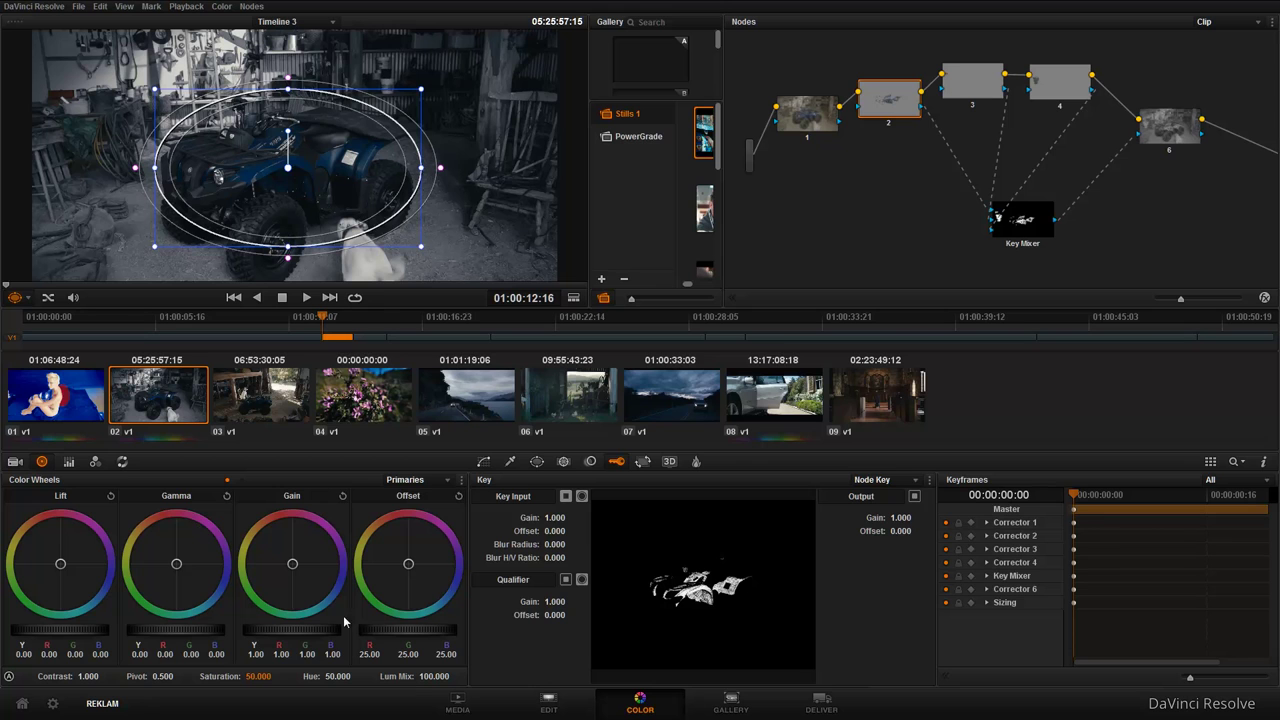
double_click(258, 677)
text(100.000)
drag(288, 635, 495, 621)
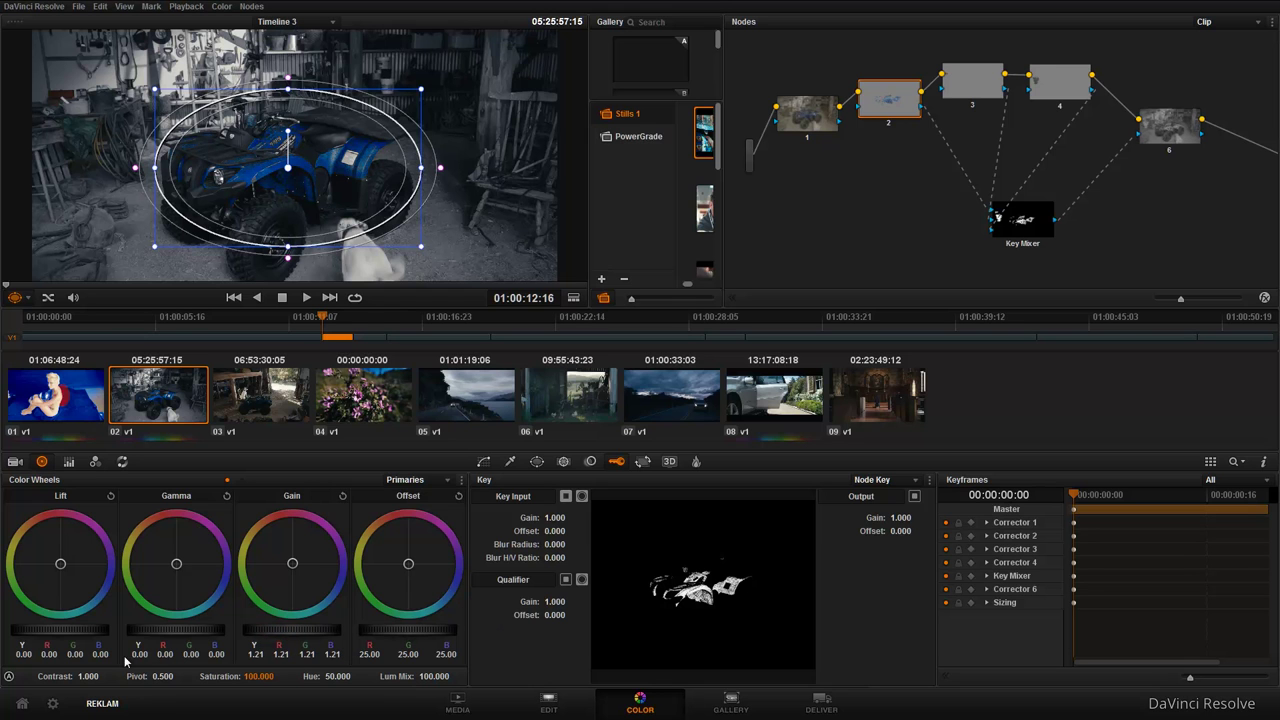
click(985, 89)
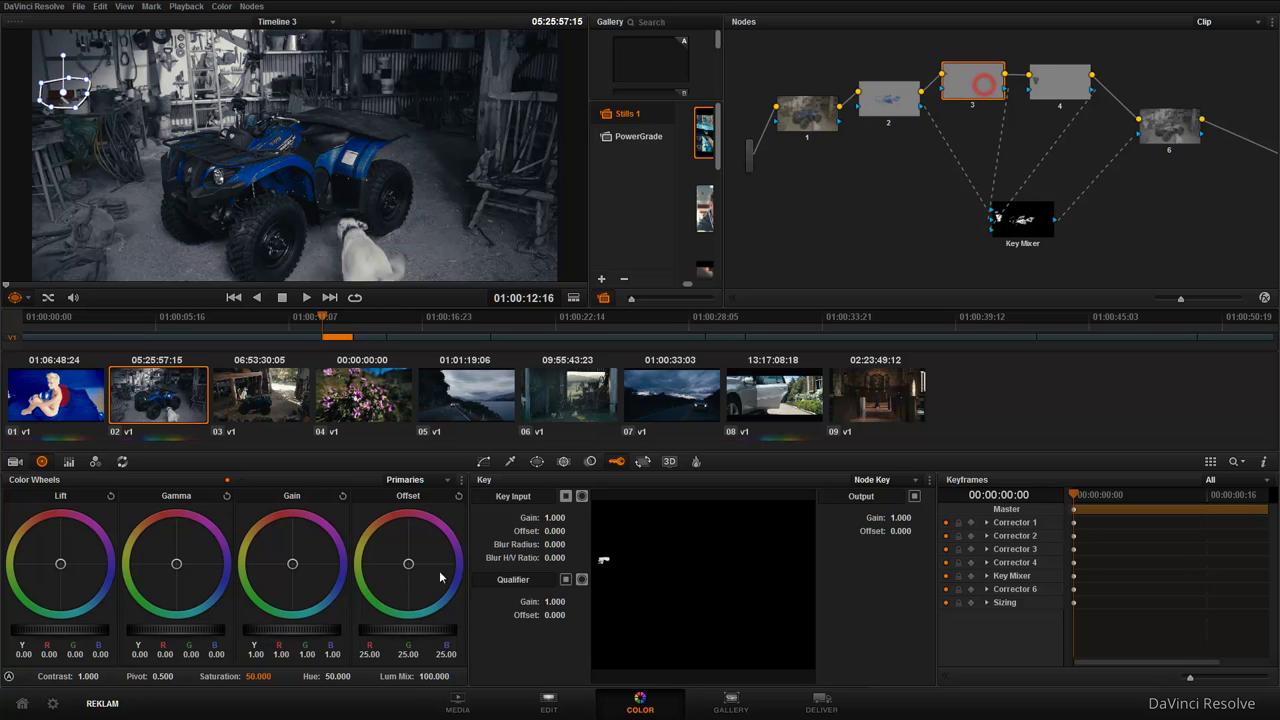
mouse_move(262, 634)
mouse_down()
mouse_move(453, 630)
mouse_move(367, 638)
mouse_up()
drag(256, 676, 272, 676)
click(1064, 93)
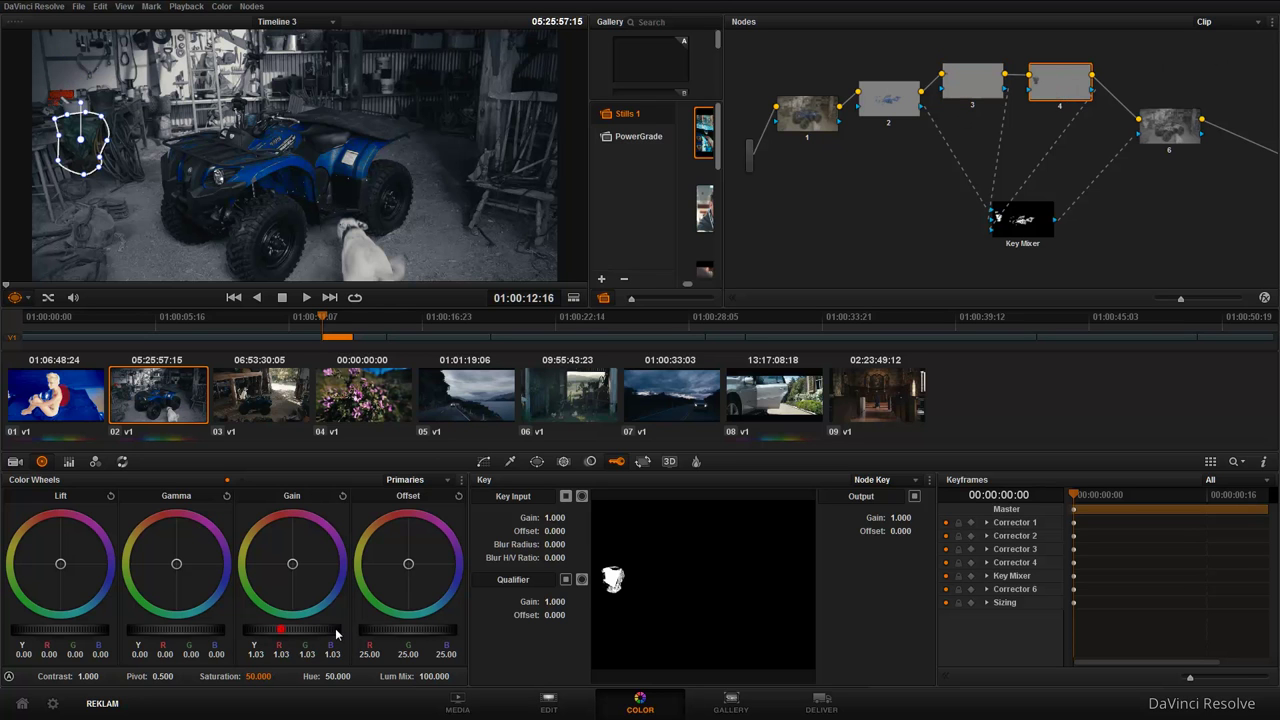
mouse_move(150, 629)
mouse_down()
mouse_move(221, 641)
mouse_move(256, 678)
mouse_up()
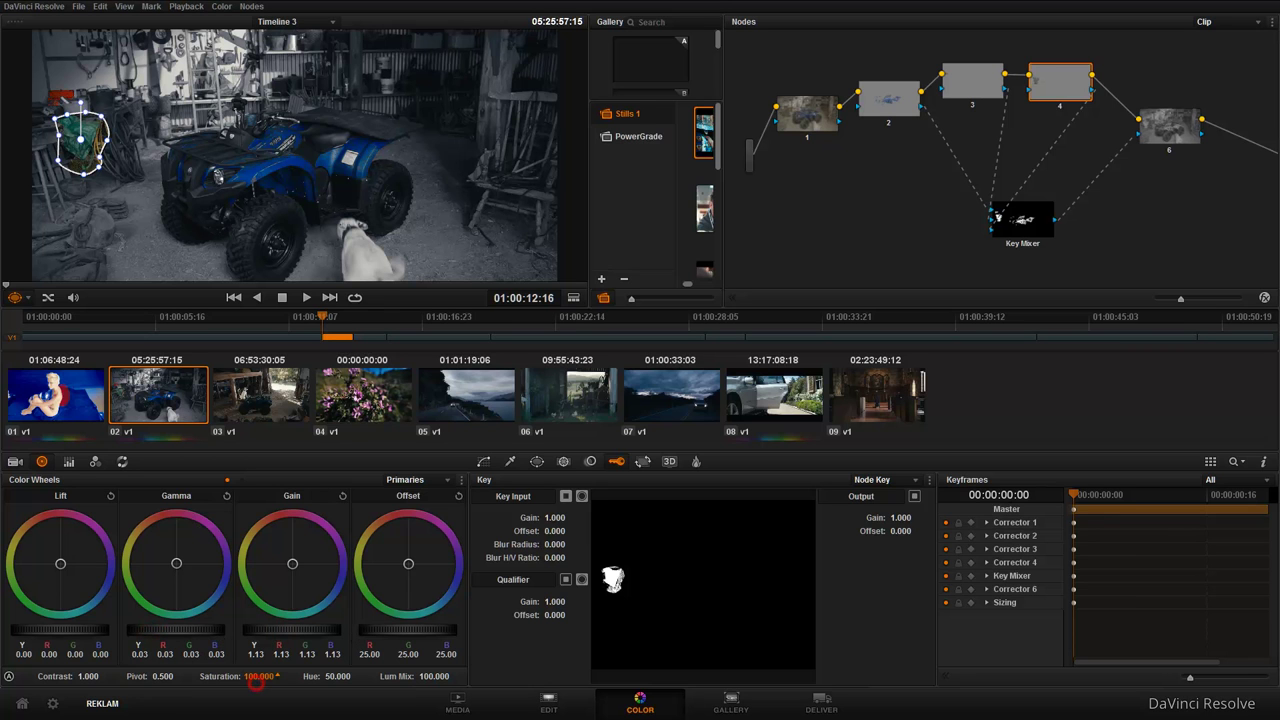
click(1162, 134)
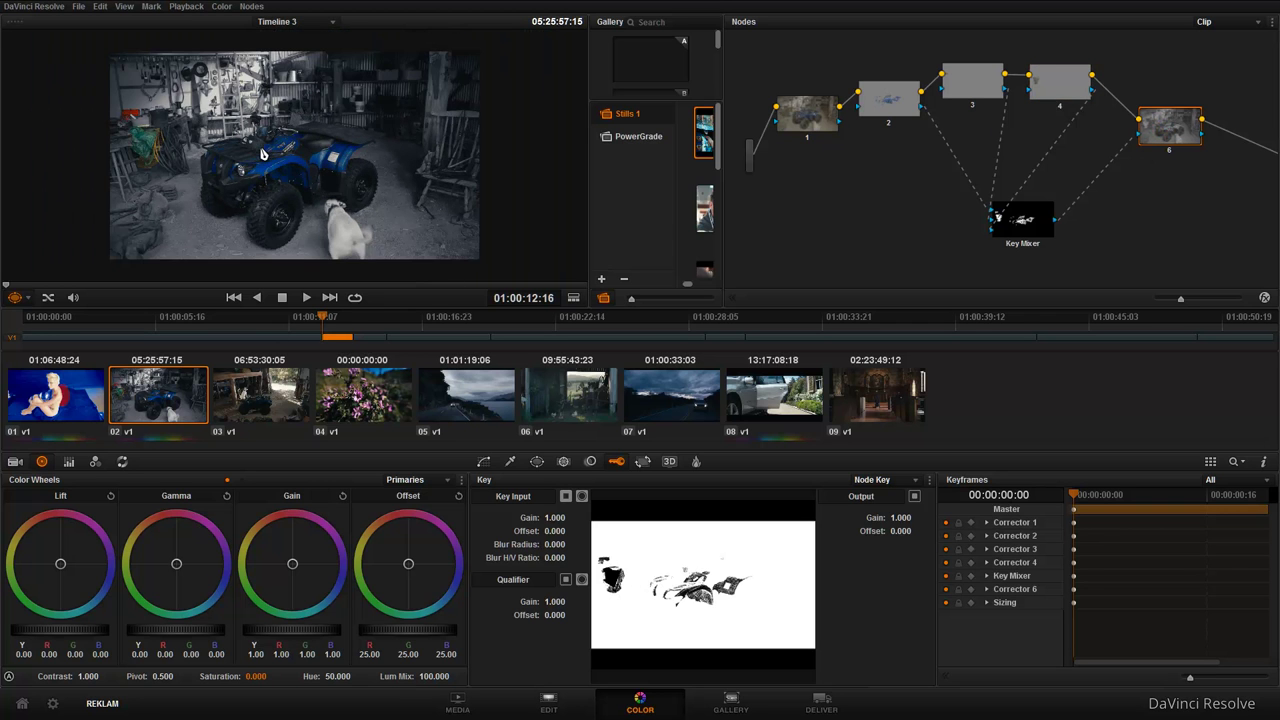
Move node 6 into line and adjust its Gain master wheel to about 1.14
drag(1172, 134, 1151, 124)
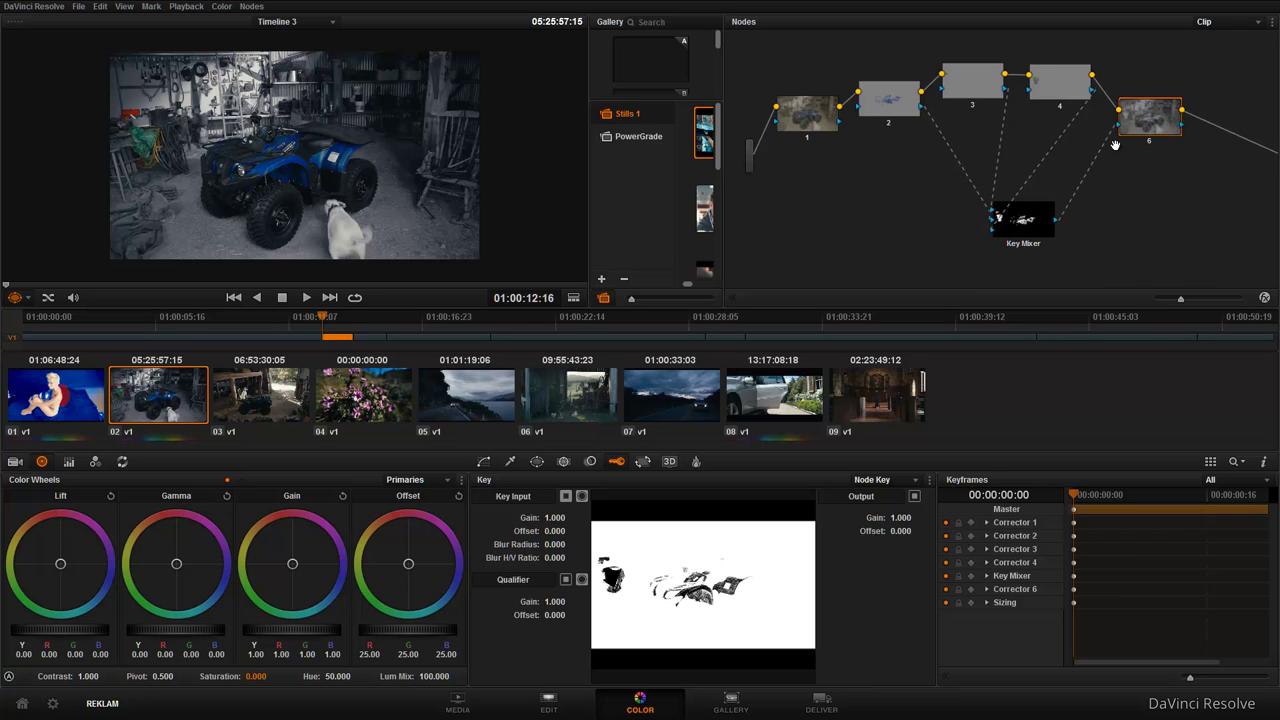
click(1156, 127)
mouse_move(290, 636)
mouse_down()
mouse_move(95, 642)
mouse_move(450, 645)
mouse_up()
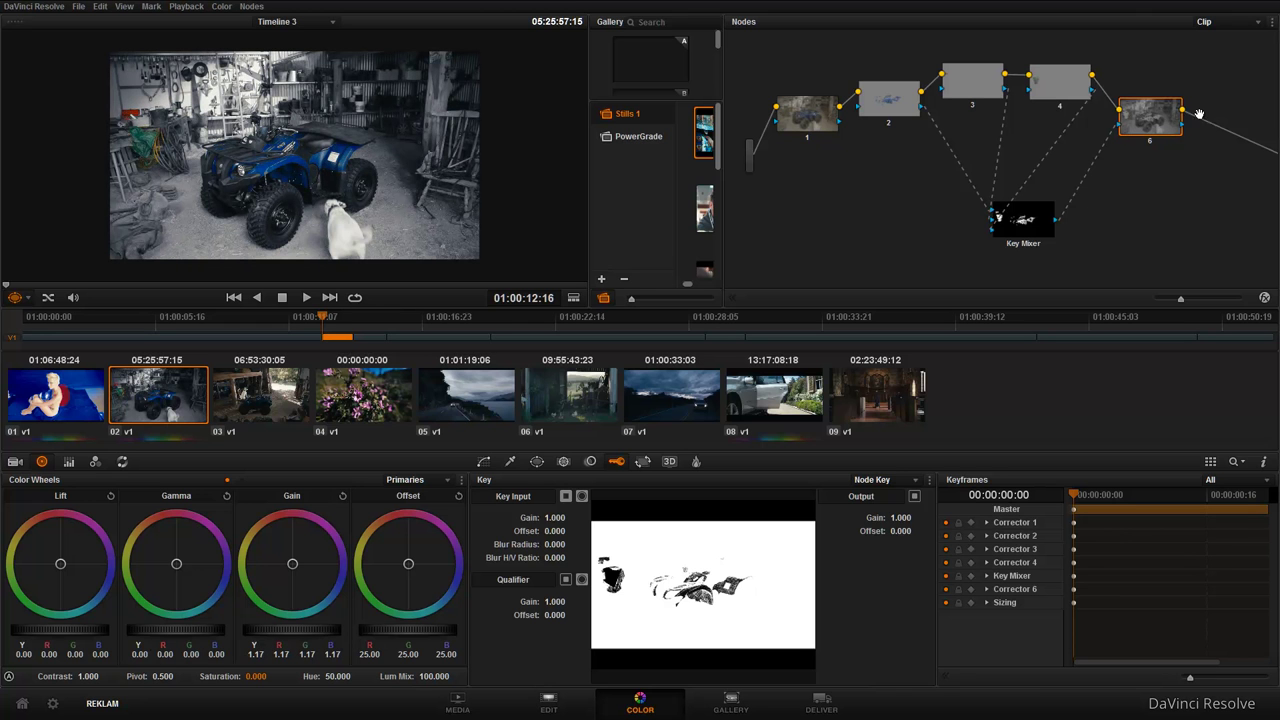
mouse_move(285, 627)
mouse_down()
mouse_move(197, 636)
mouse_move(240, 634)
mouse_up()
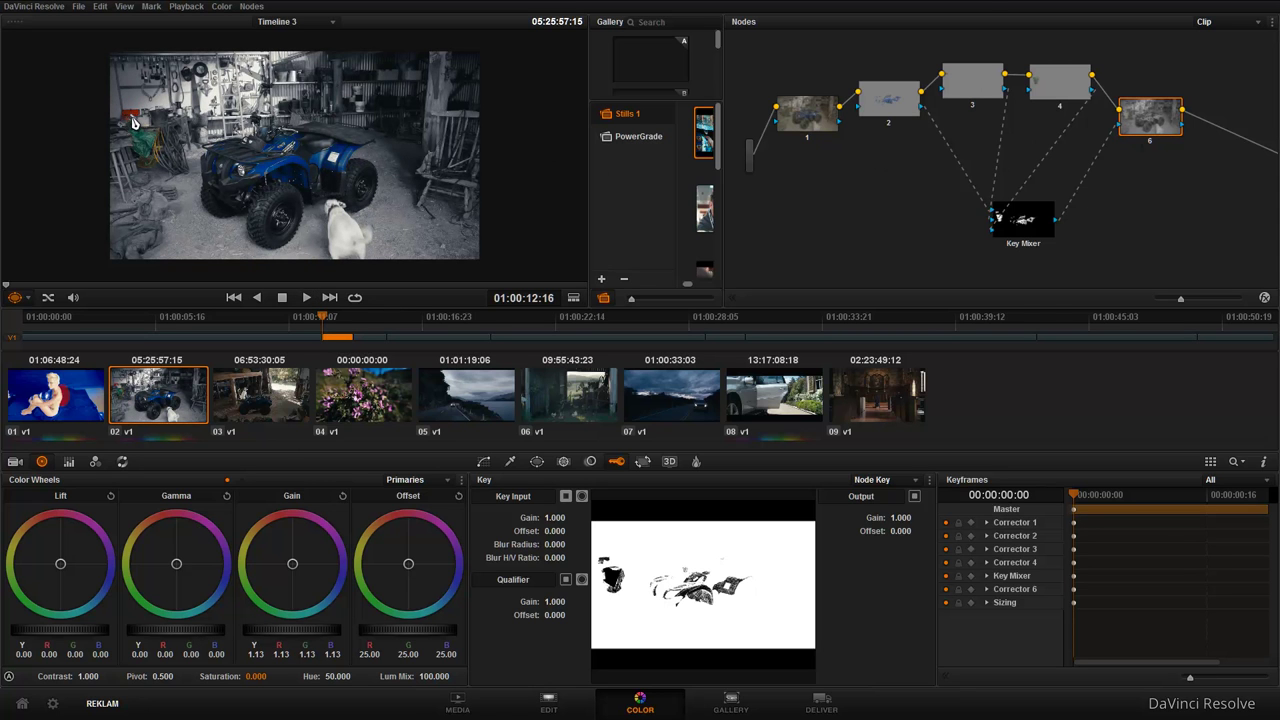
drag(283, 636, 330, 640)
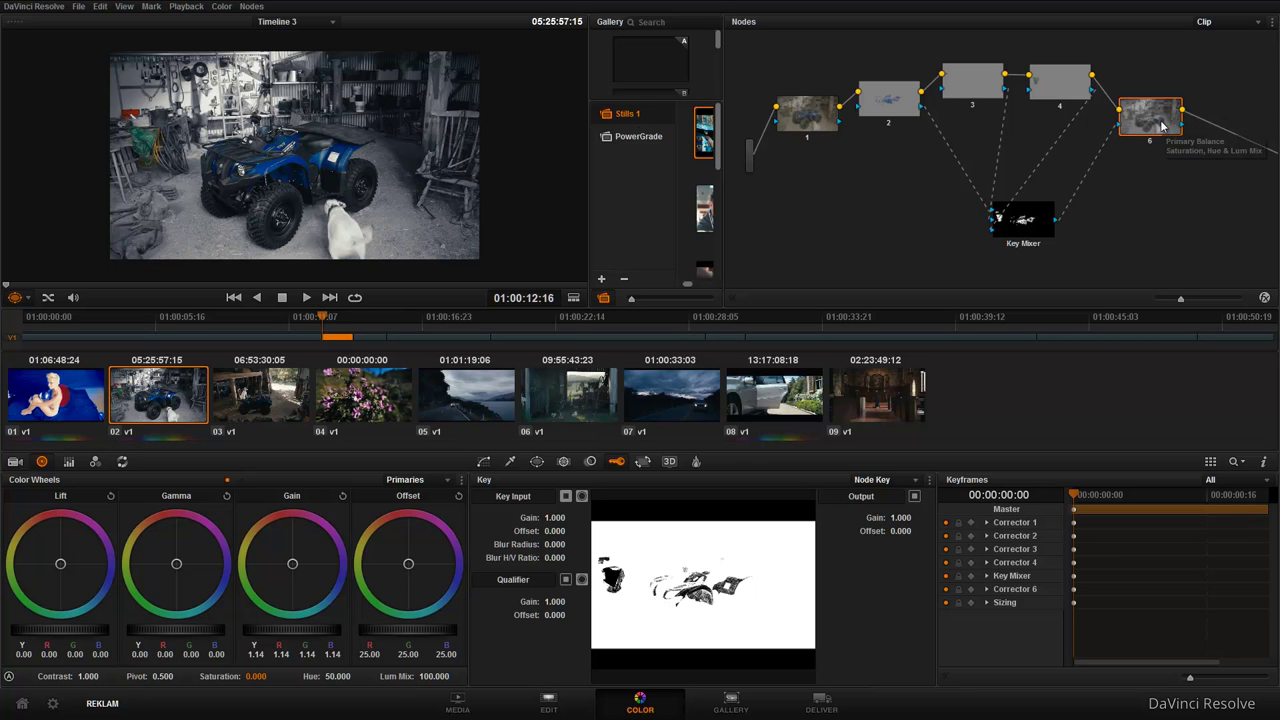
Add trial node 7, experiment with its Lift, Gamma and Gain, then delete it
key(alt+s)
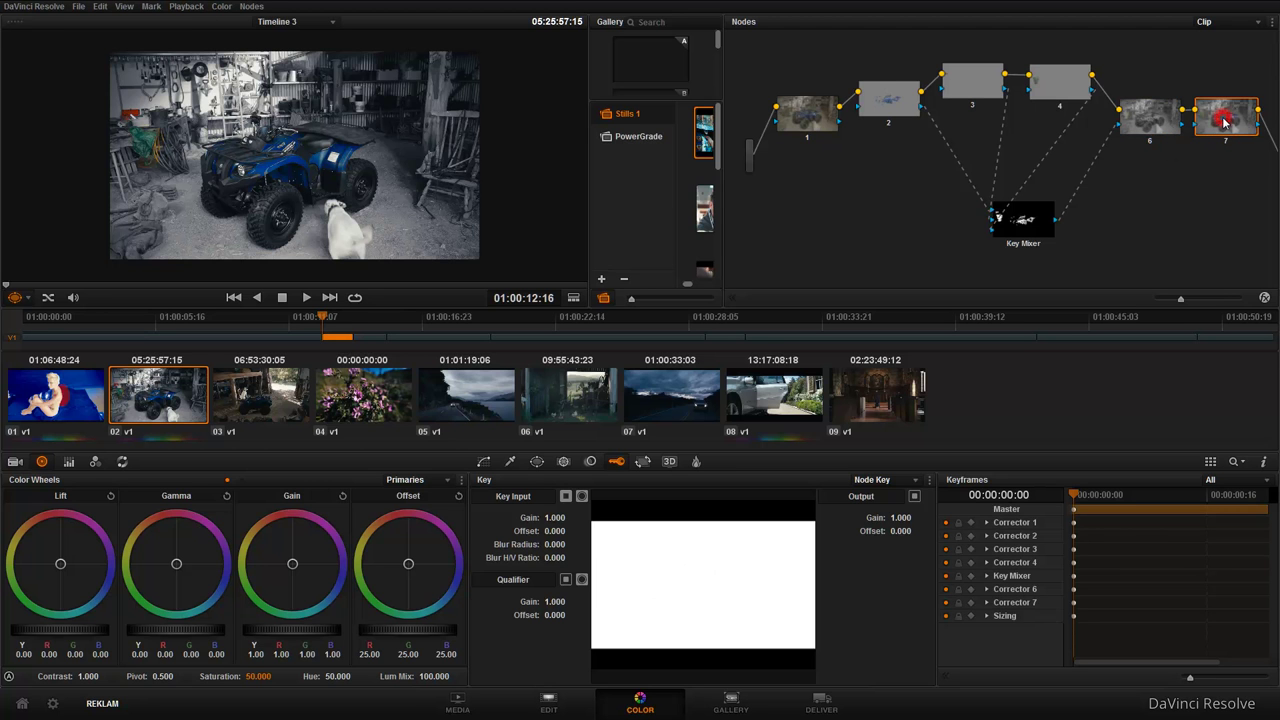
mouse_move(295, 632)
mouse_down()
mouse_move(68, 655)
mouse_move(273, 665)
mouse_move(251, 634)
mouse_move(194, 633)
mouse_up()
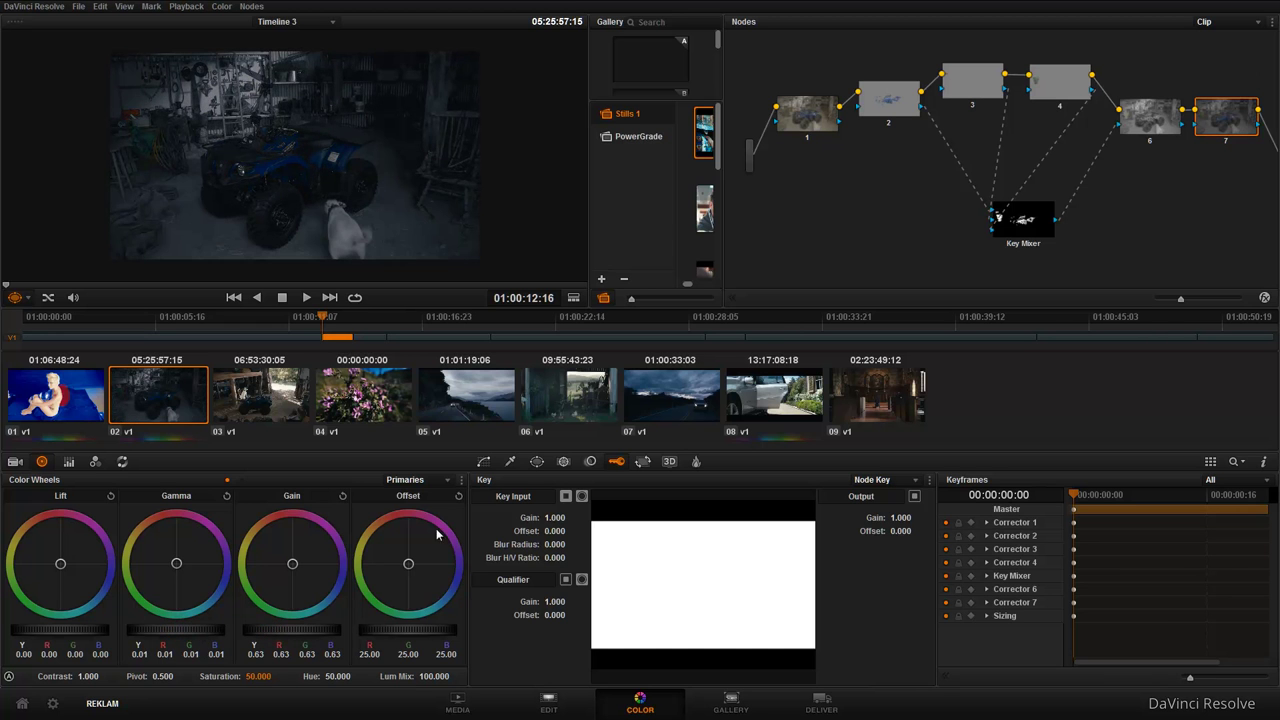
drag(294, 638, 380, 636)
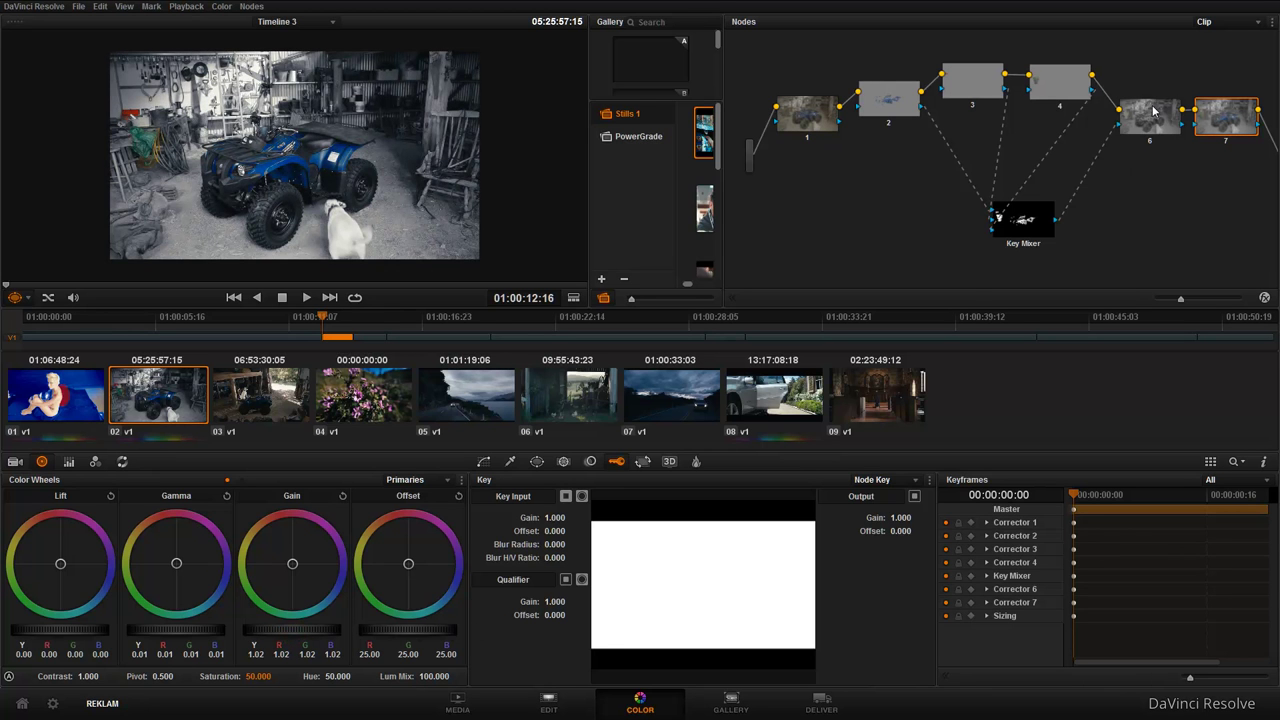
drag(92, 632, 10, 633)
drag(214, 634, 200, 634)
drag(300, 638, 100, 638)
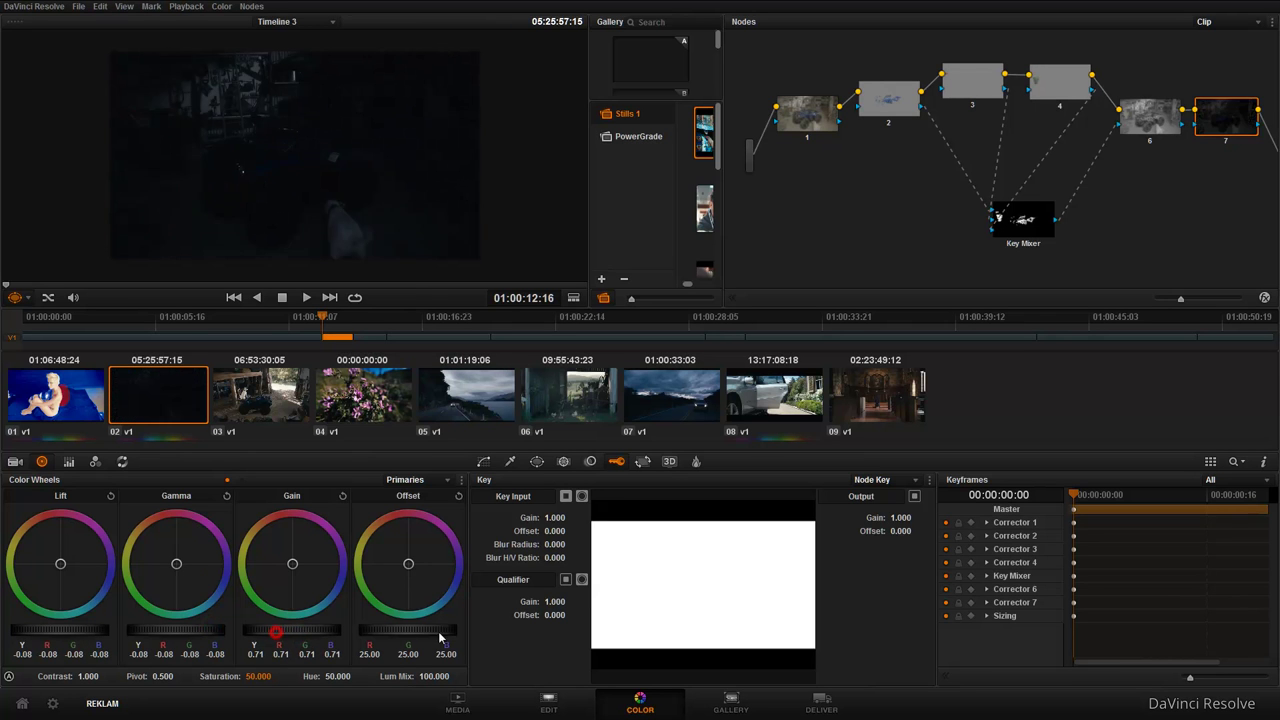
drag(439, 636, 520, 636)
drag(159, 627, 340, 641)
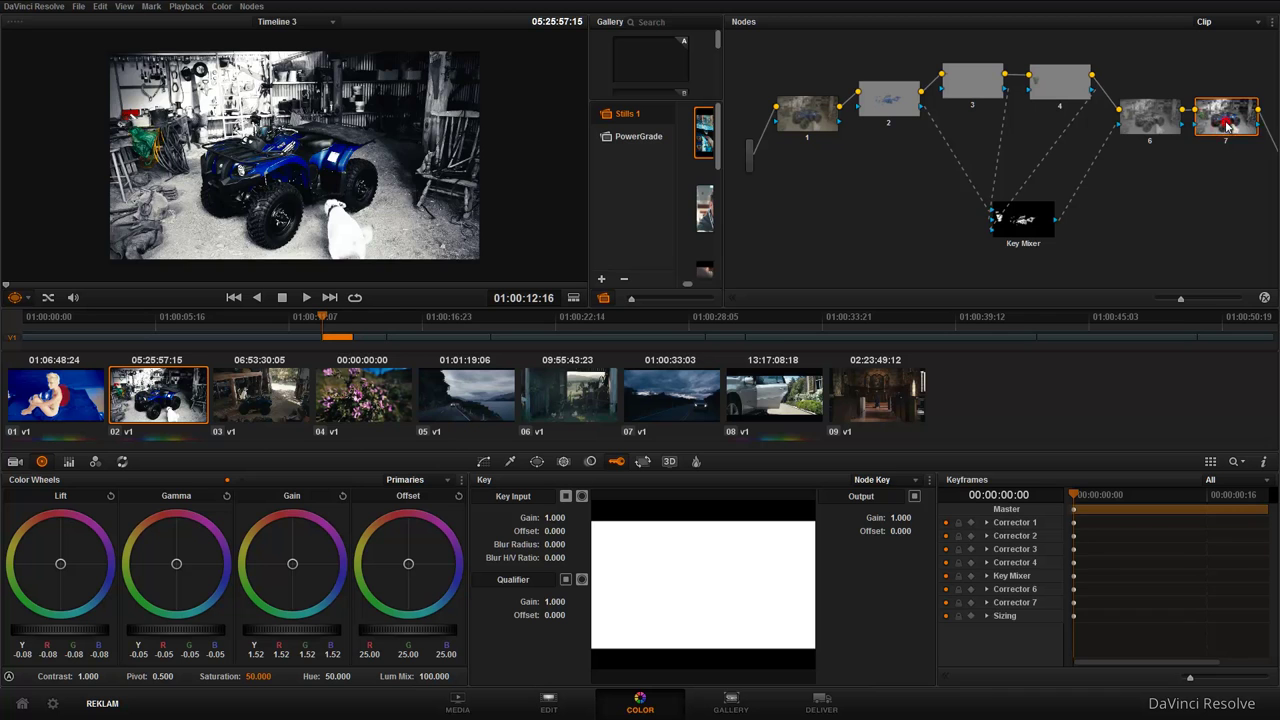
key(Delete)
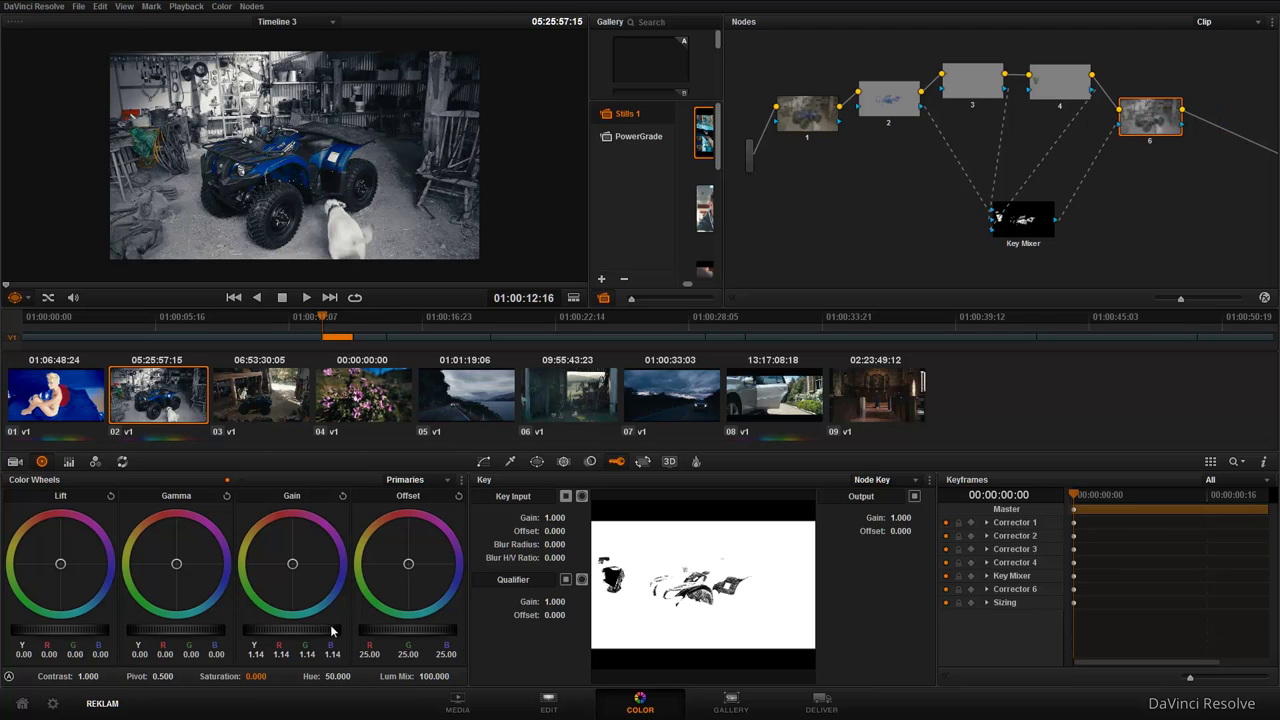
Test node 6's Gain down to black and back up to 1.17, then remove node 6
drag(333, 630, 2, 637)
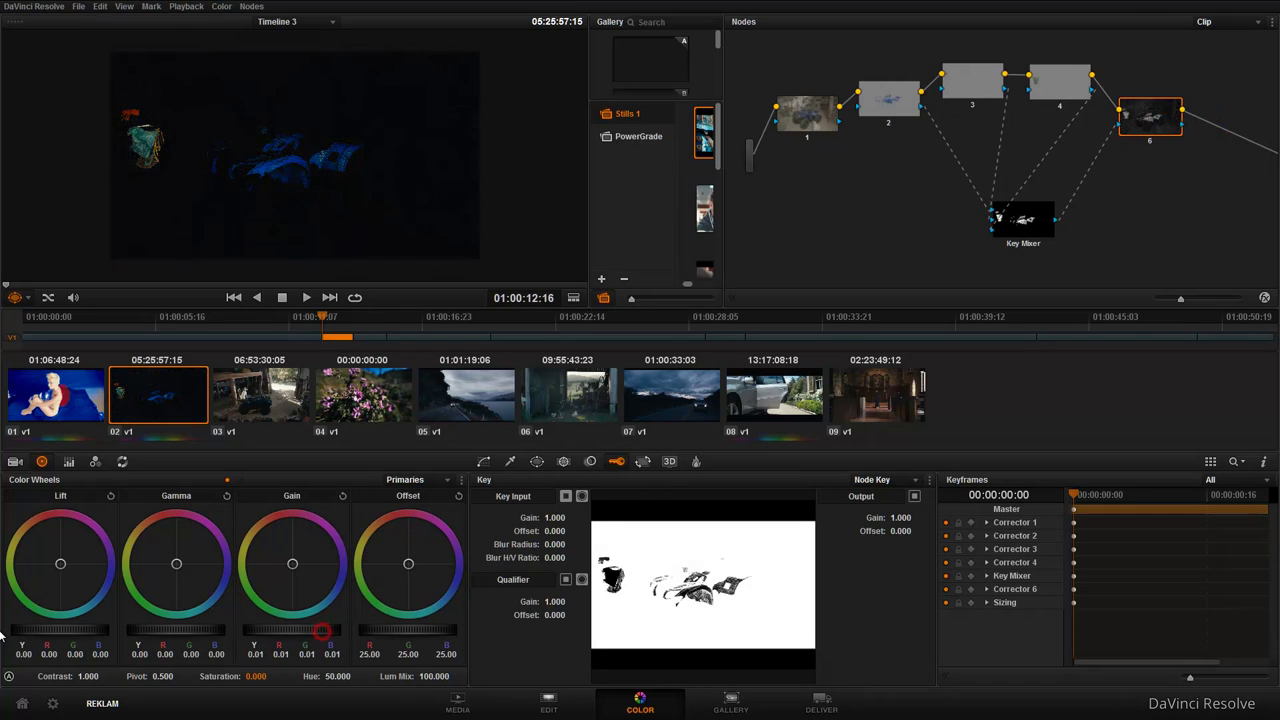
drag(283, 632, 582, 629)
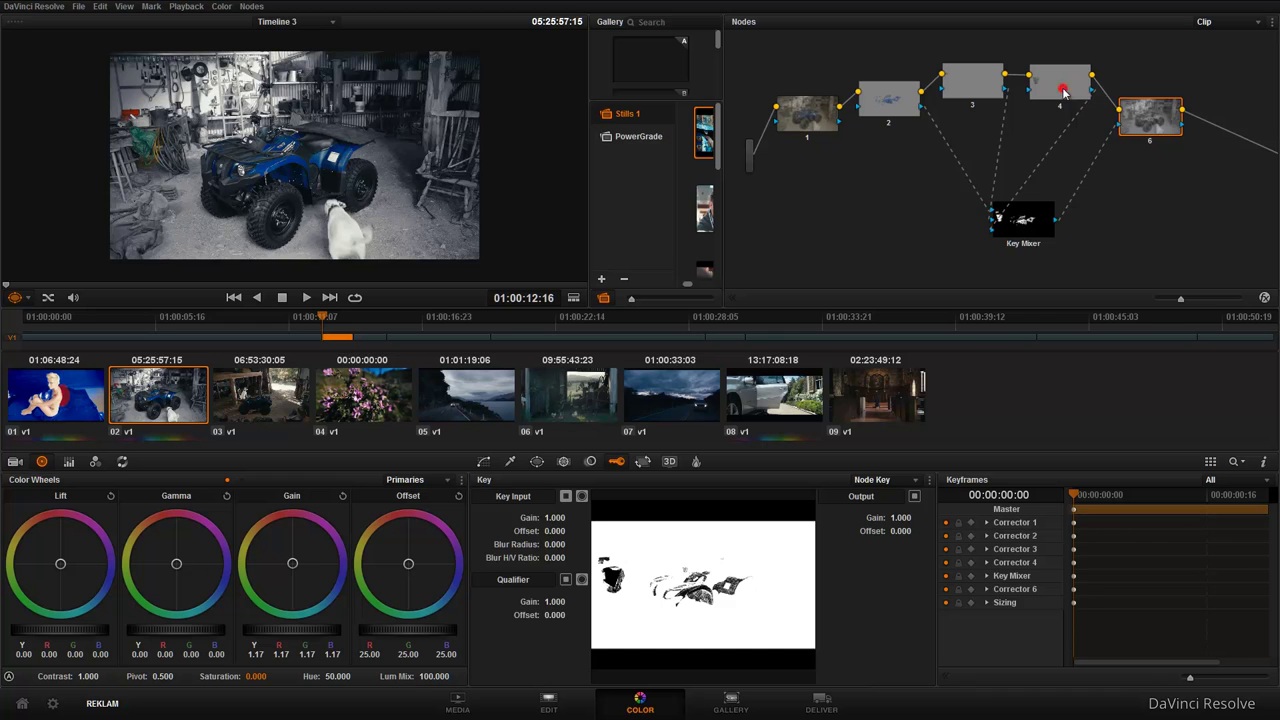
key(ctrl+z)
Delete the Key Mixer and split node 1 into parallel nodes 4, 5 and 6 with a Splitter/Combiner
key(ctrl+z)
key(ctrl+z)
key(ctrl+z)
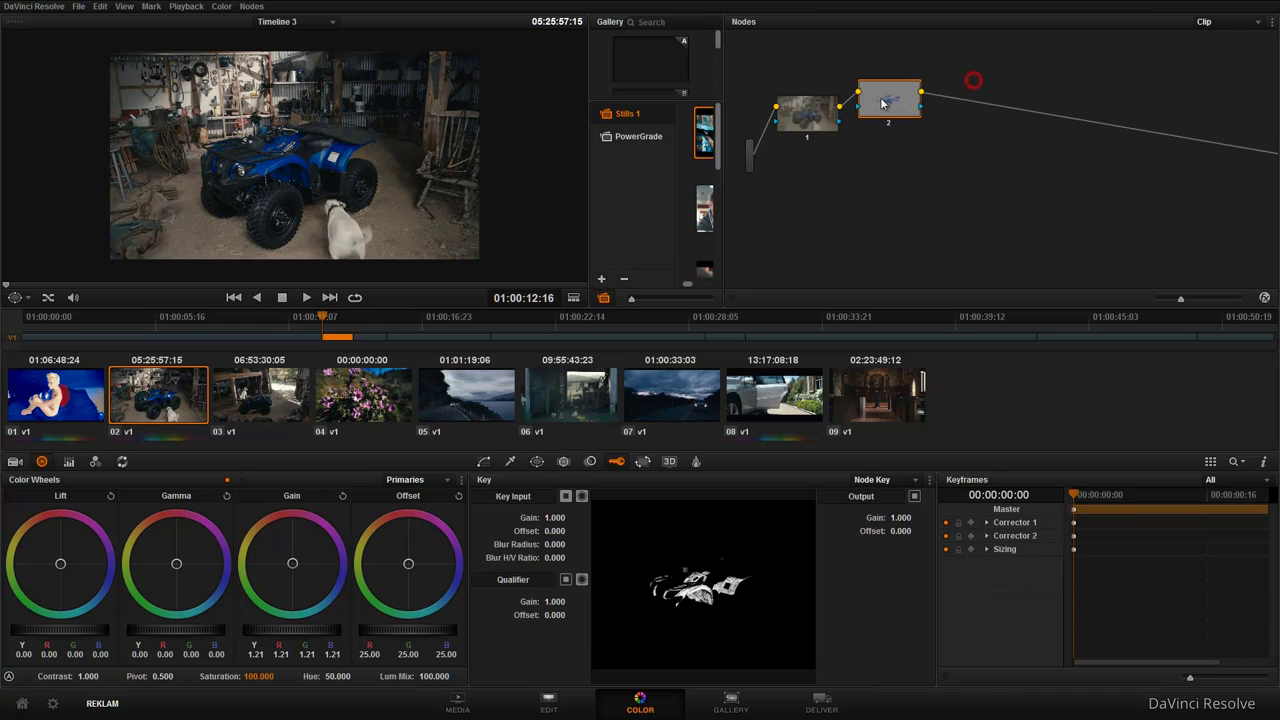
key(ctrl+z)
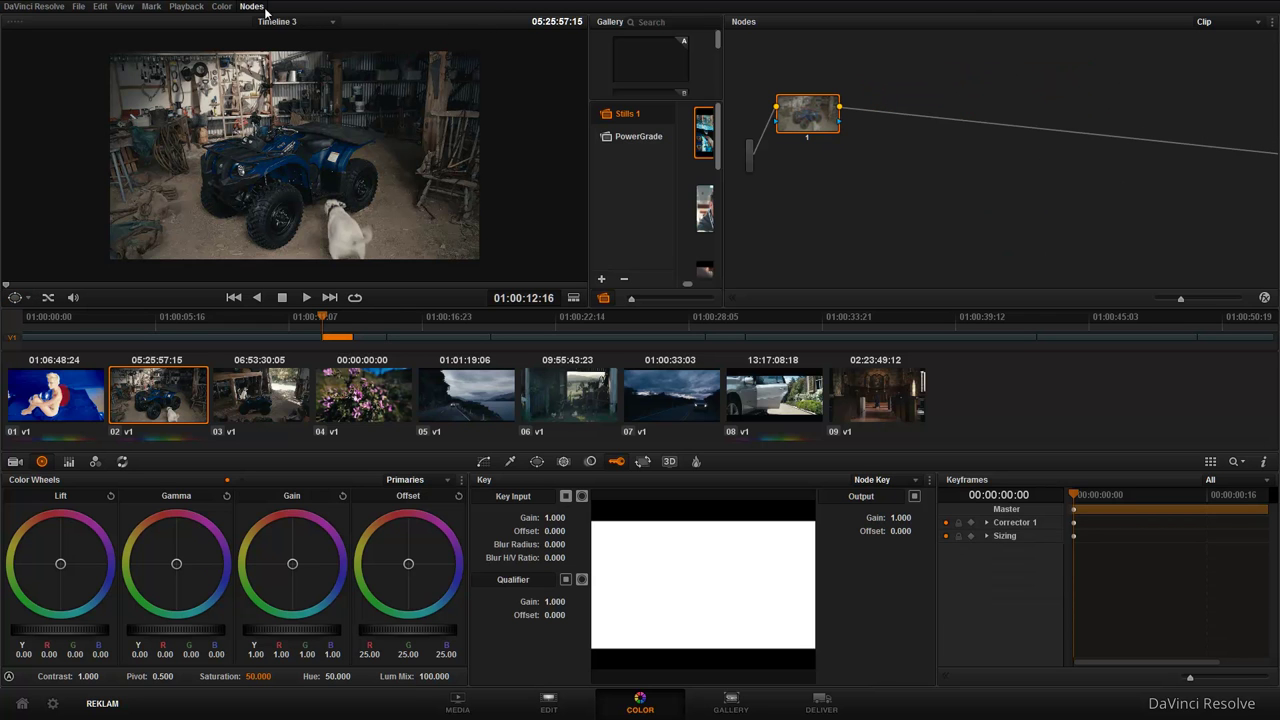
click(251, 6)
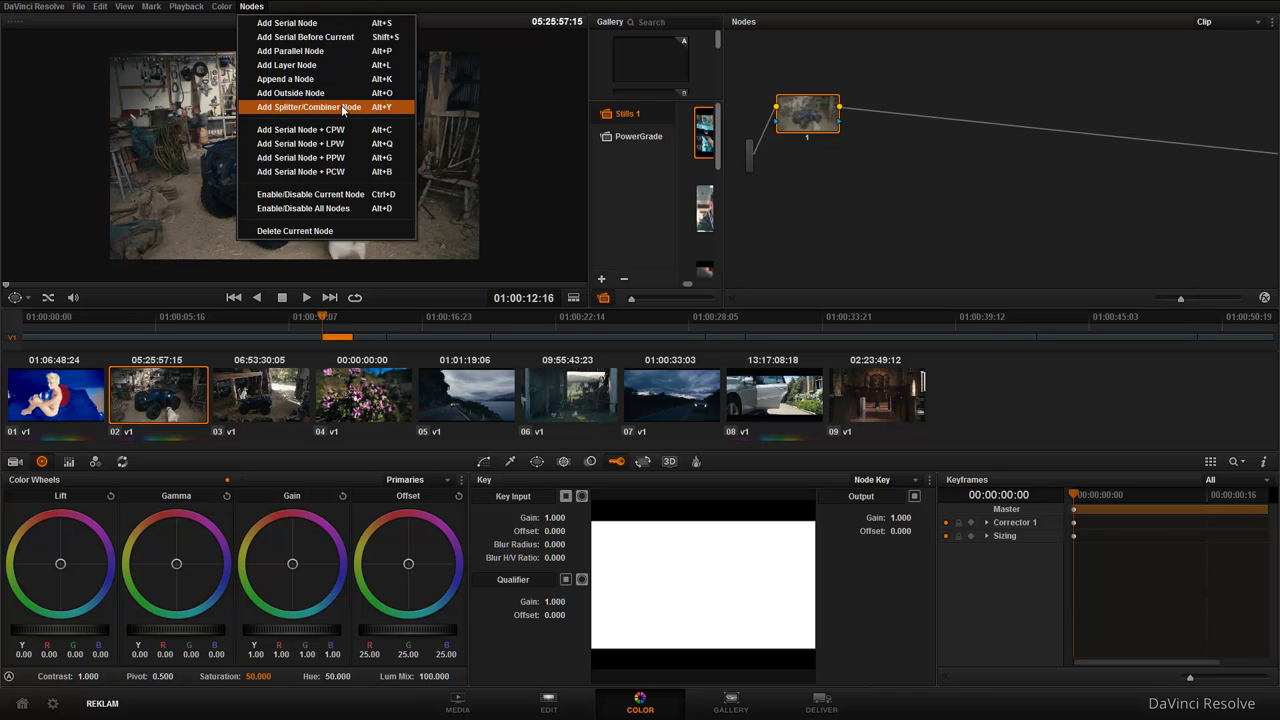
click(385, 107)
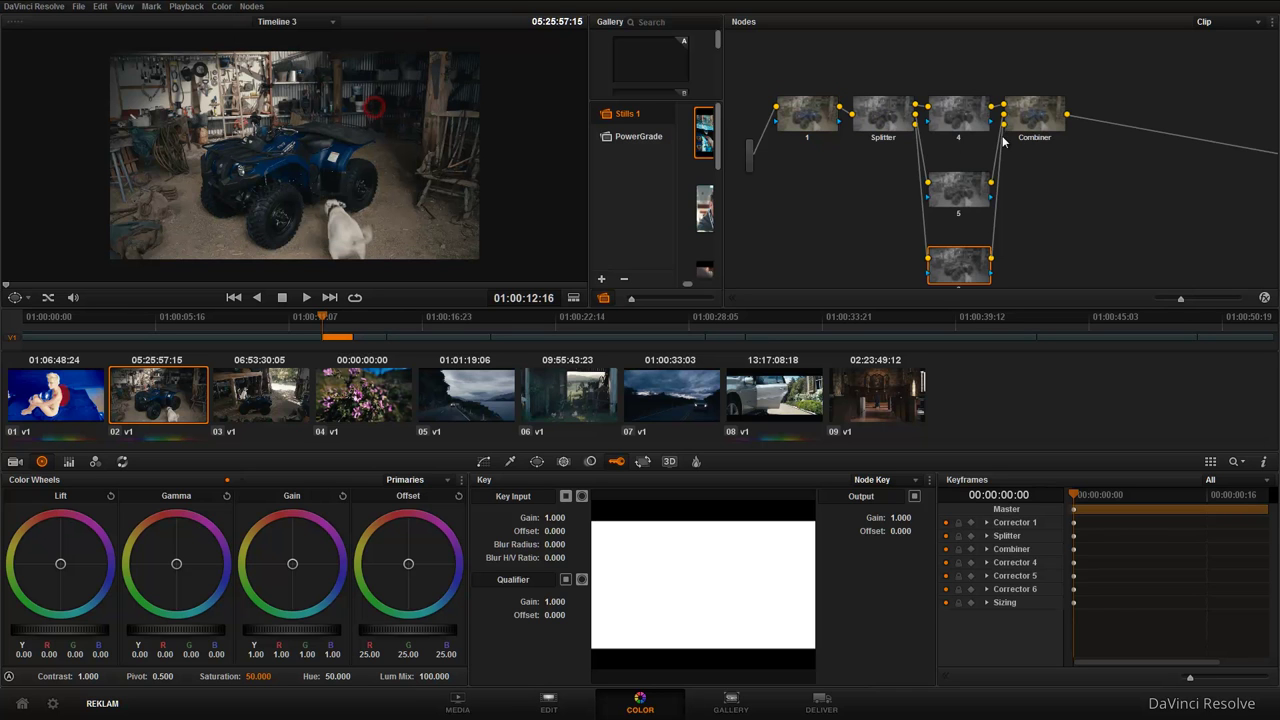
drag(971, 121, 1005, 119)
drag(952, 183, 968, 175)
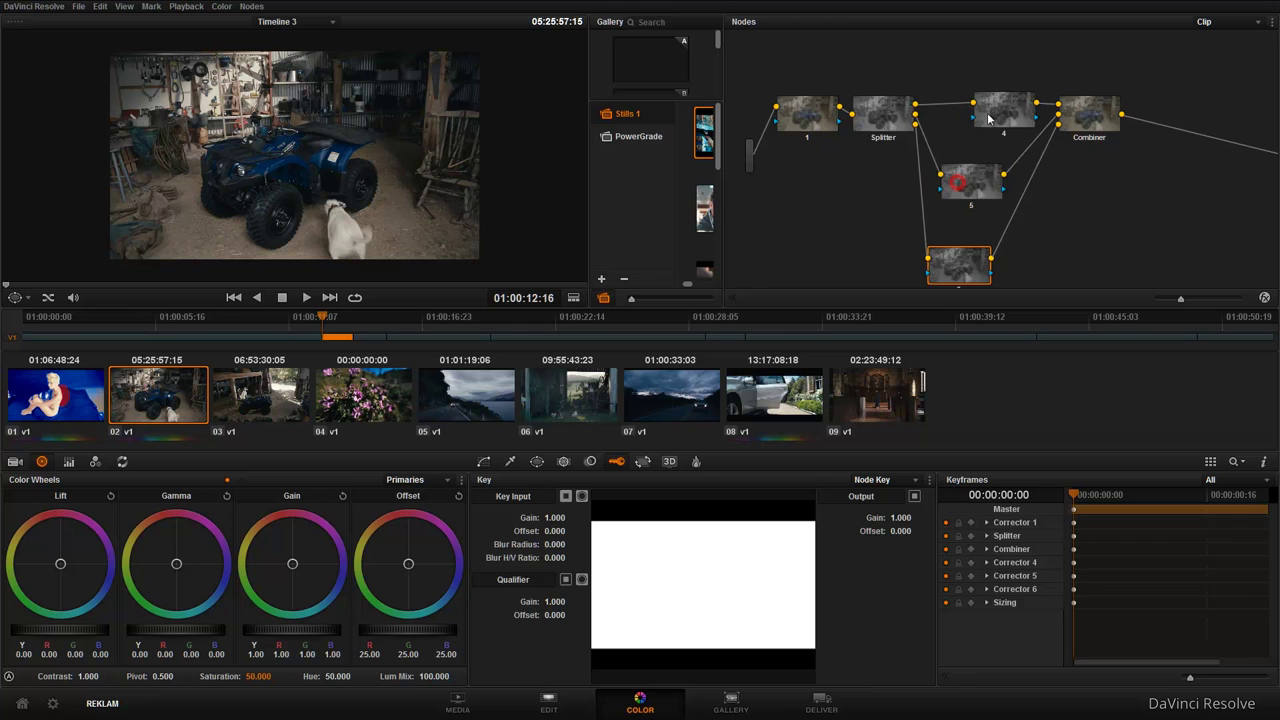
drag(958, 262, 1000, 240)
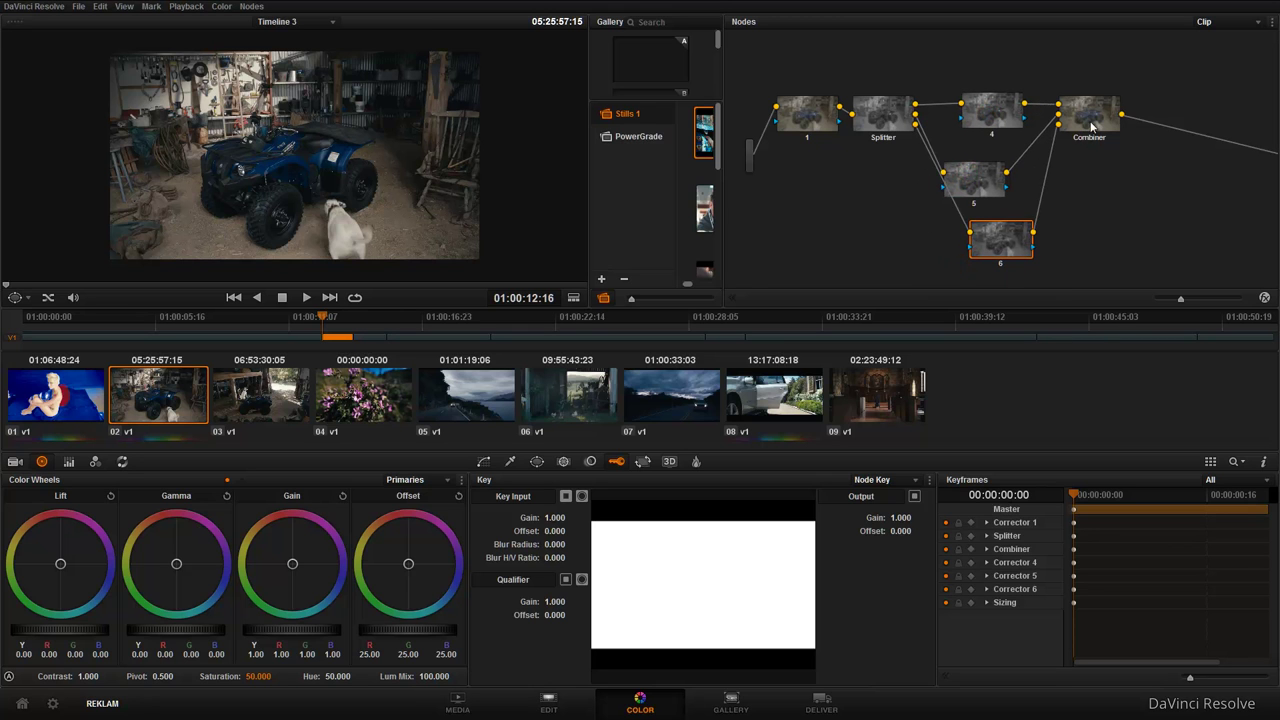
drag(1089, 113, 1108, 112)
drag(974, 180, 991, 173)
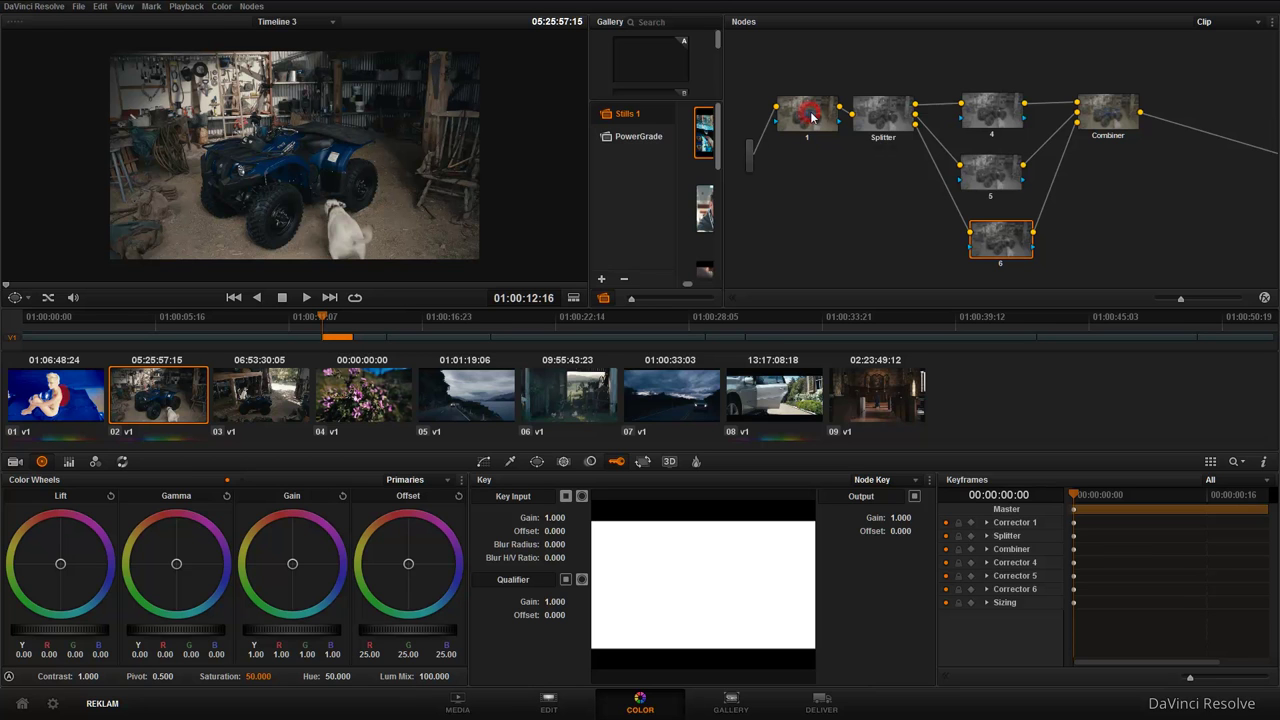
Stack nodes 4–6 neatly, align the Combiner, and bring up node 4's Sizing controls
click(885, 119)
drag(990, 116, 985, 110)
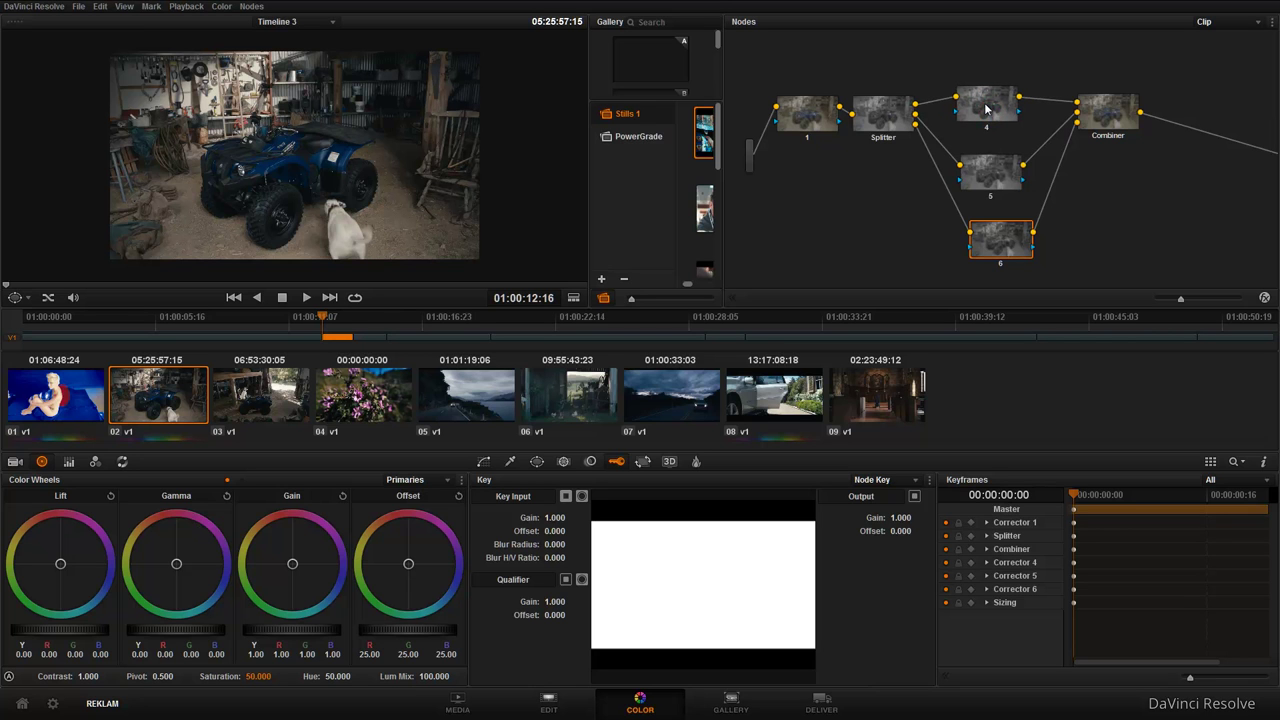
drag(1003, 184, 996, 166)
drag(1005, 252, 998, 243)
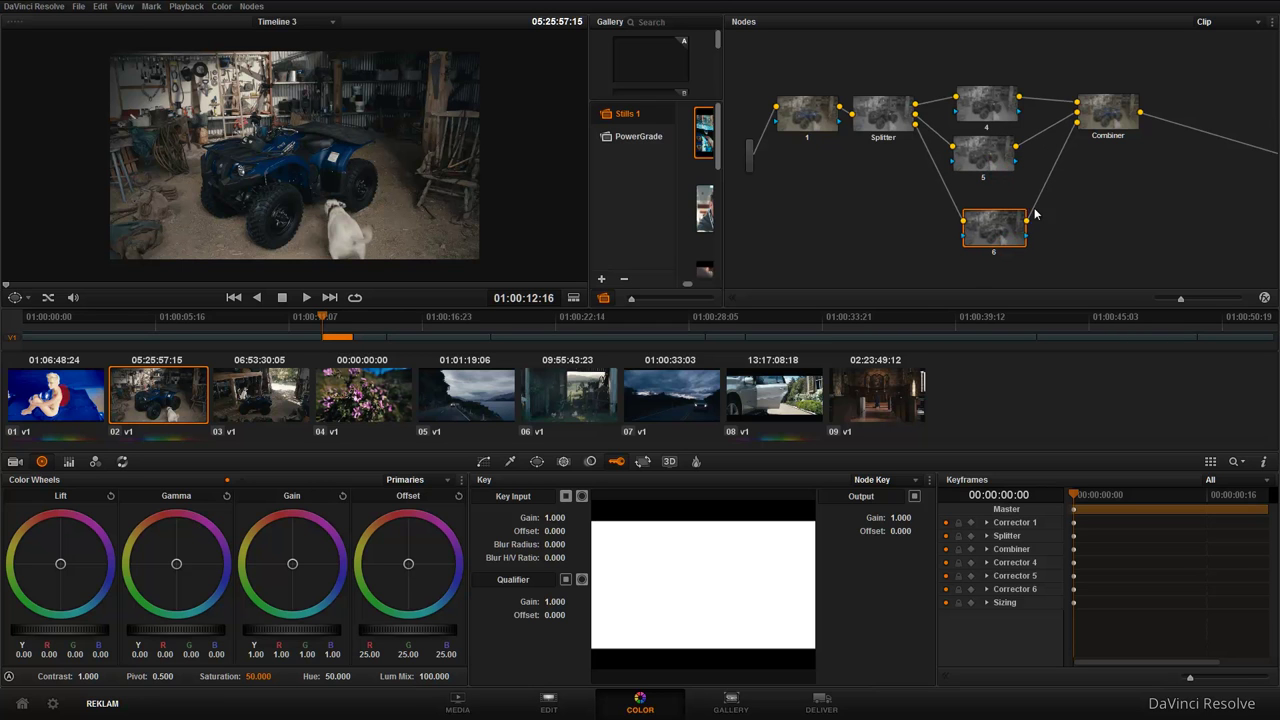
mouse_move(1110, 115)
mouse_down()
mouse_move(1134, 121)
mouse_move(1101, 132)
mouse_up()
click(1104, 113)
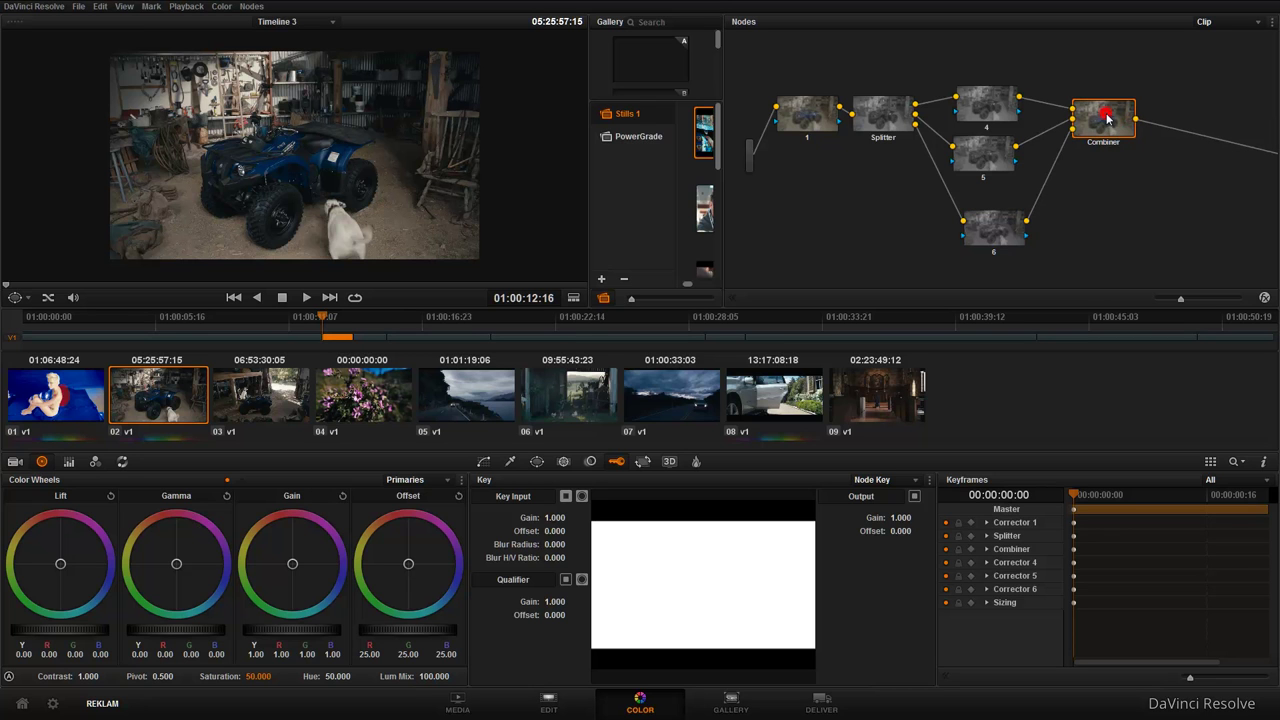
click(989, 113)
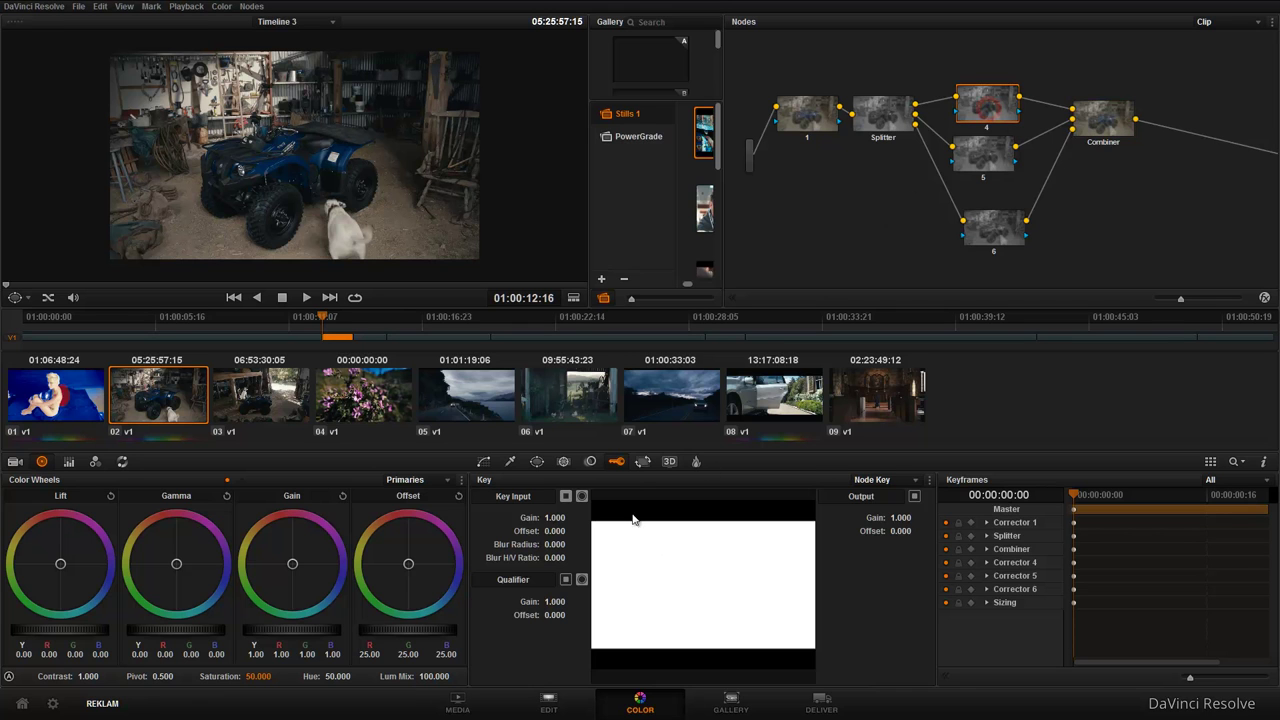
click(643, 462)
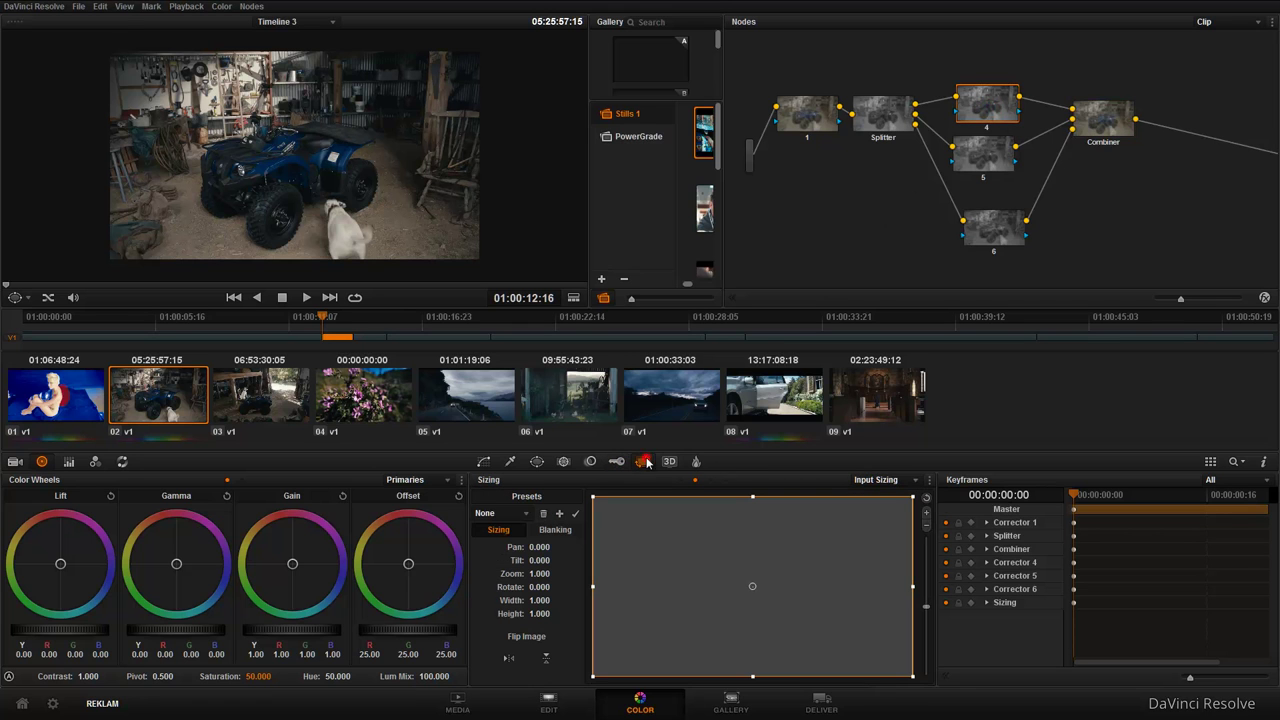
In Node Sizing, offset Pan on nodes 4 and 5 and Tilt on node 6 for an RGB split
click(910, 481)
click(886, 531)
text(5)
key(Return)
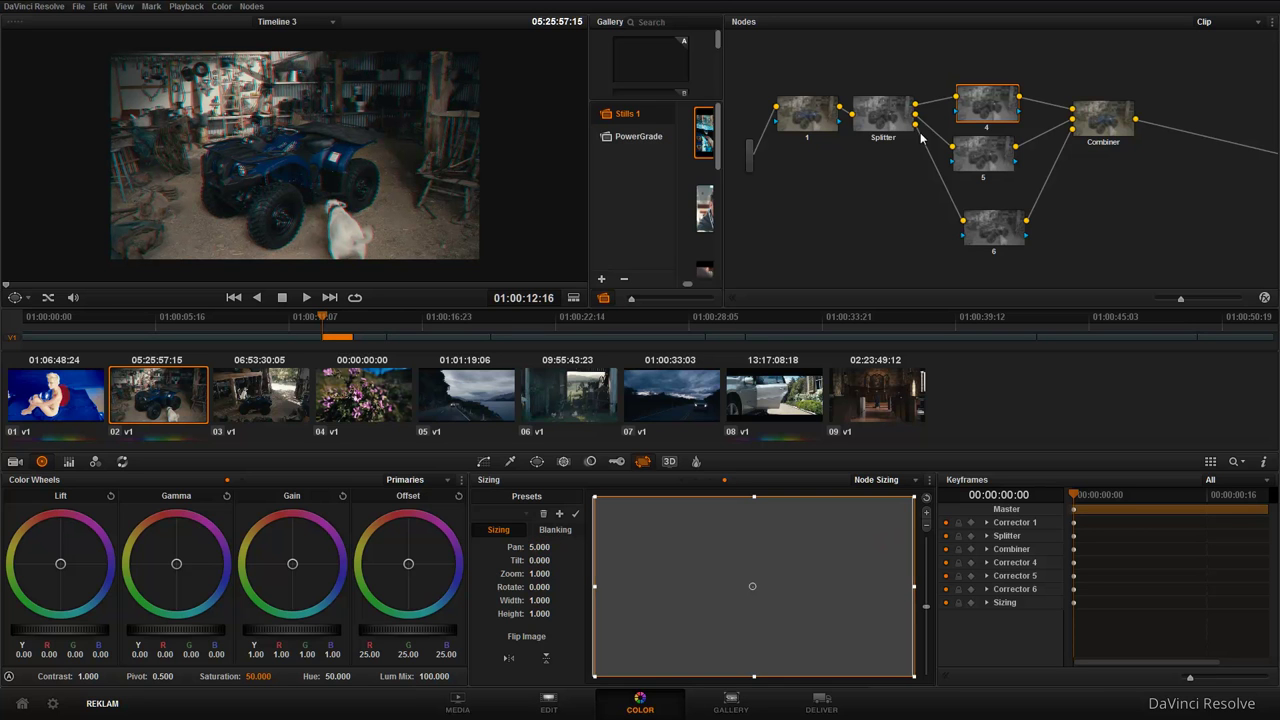
mouse_move(539, 548)
mouse_down()
mouse_move(580, 548)
mouse_move(549, 548)
mouse_up()
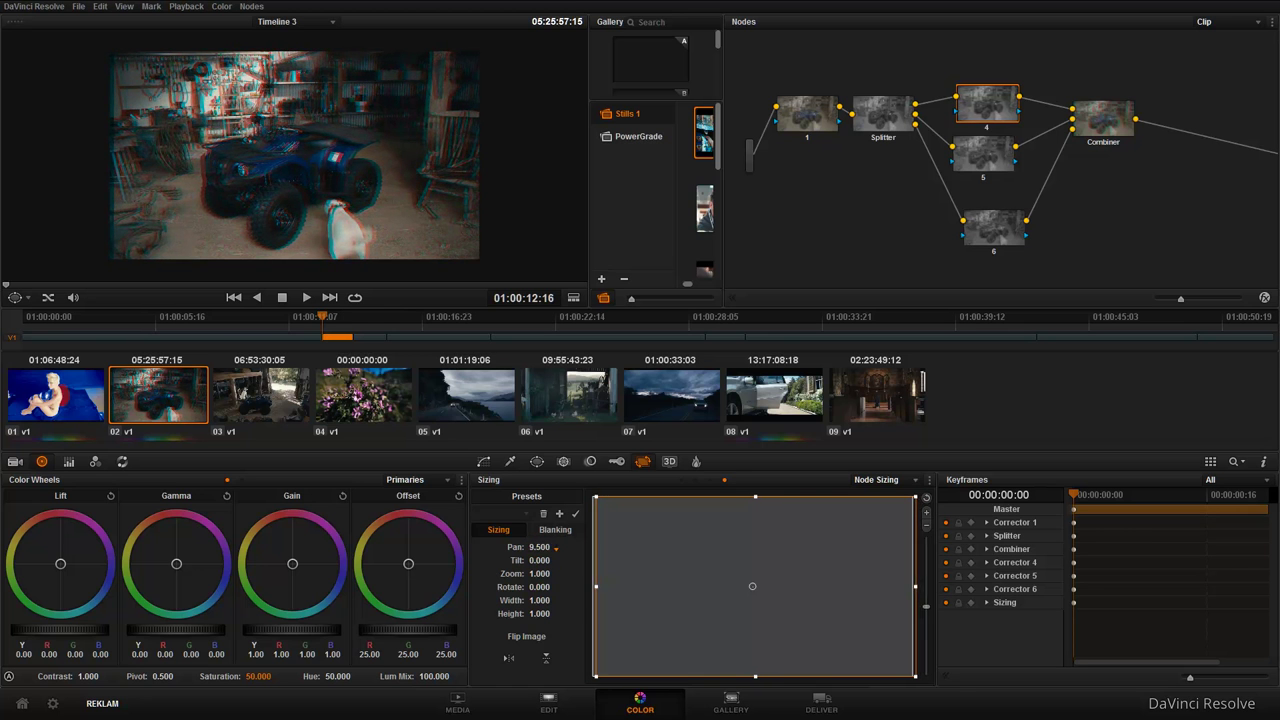
click(973, 158)
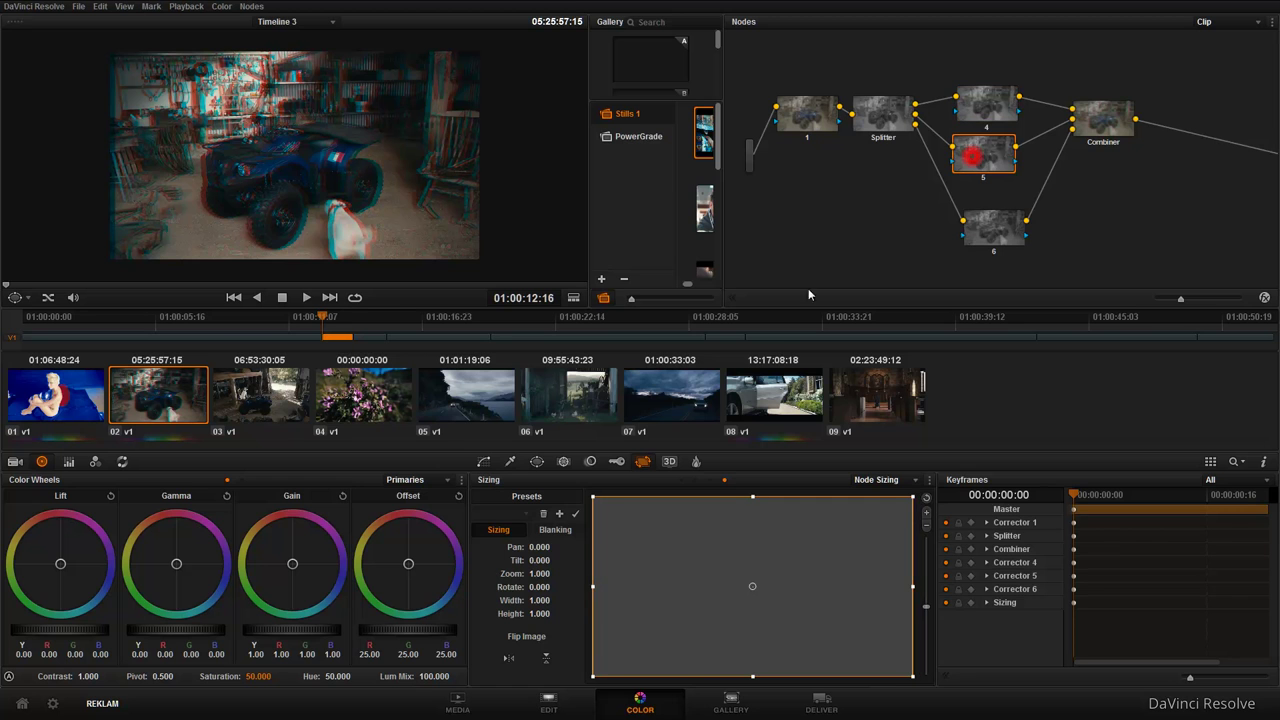
drag(539, 547, 545, 545)
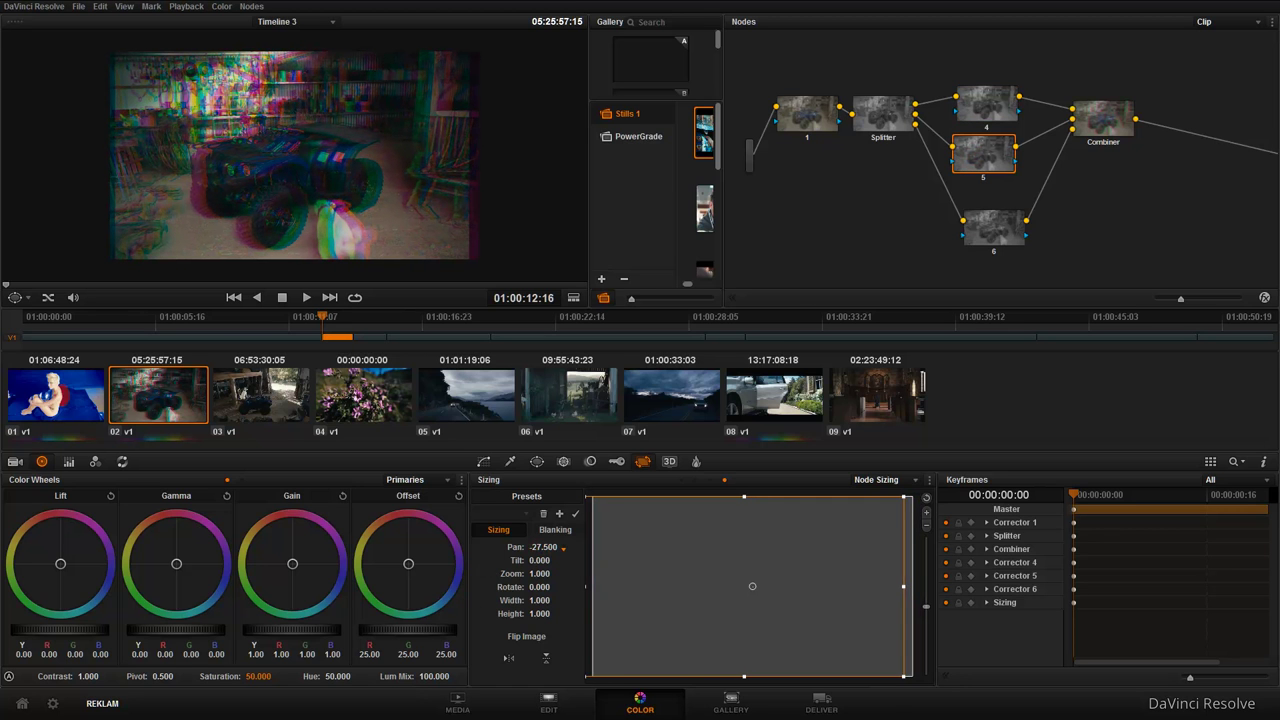
click(996, 233)
drag(539, 560, 577, 550)
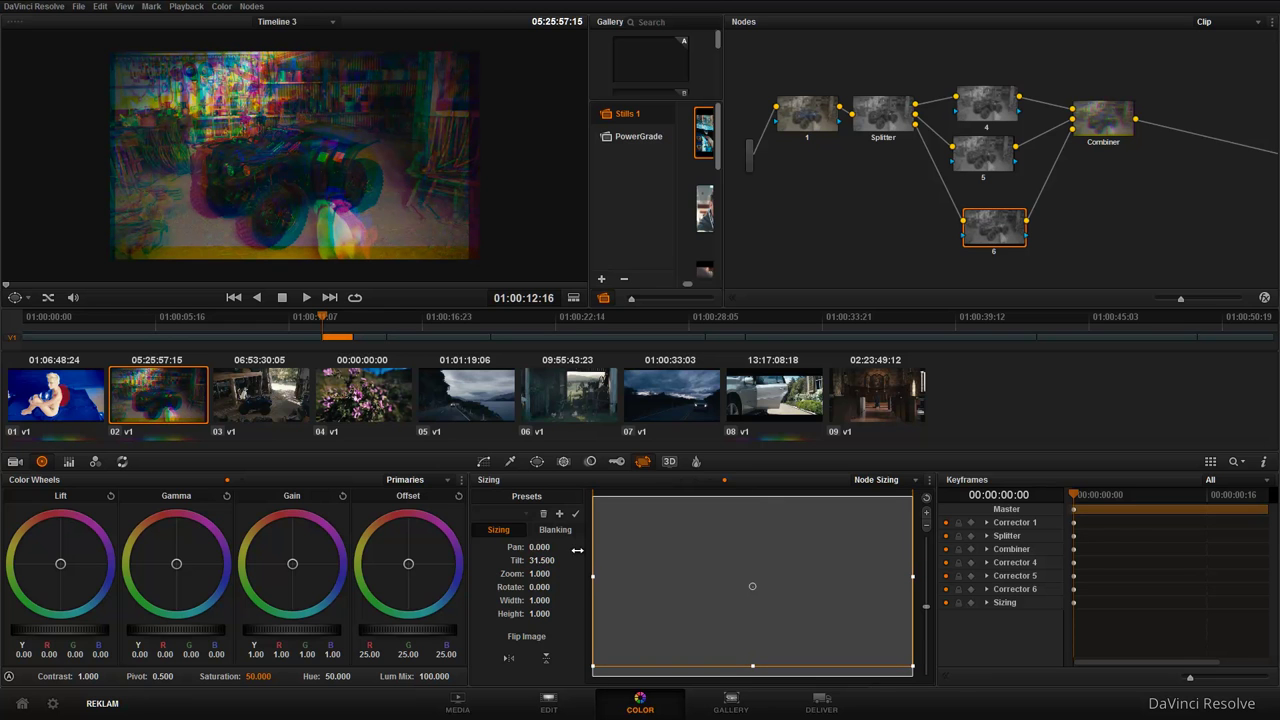
Turn on loop playback, mute the audio, and preview the glitch
click(355, 297)
click(73, 297)
key(space)
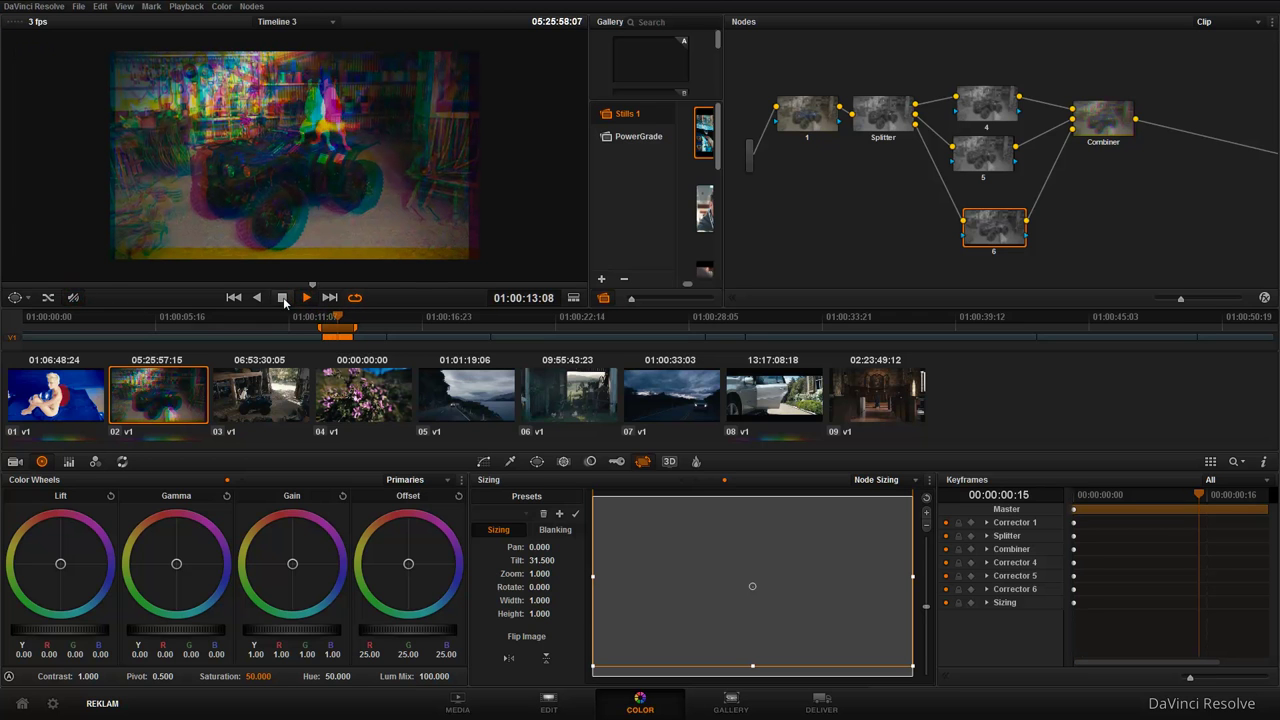
click(284, 300)
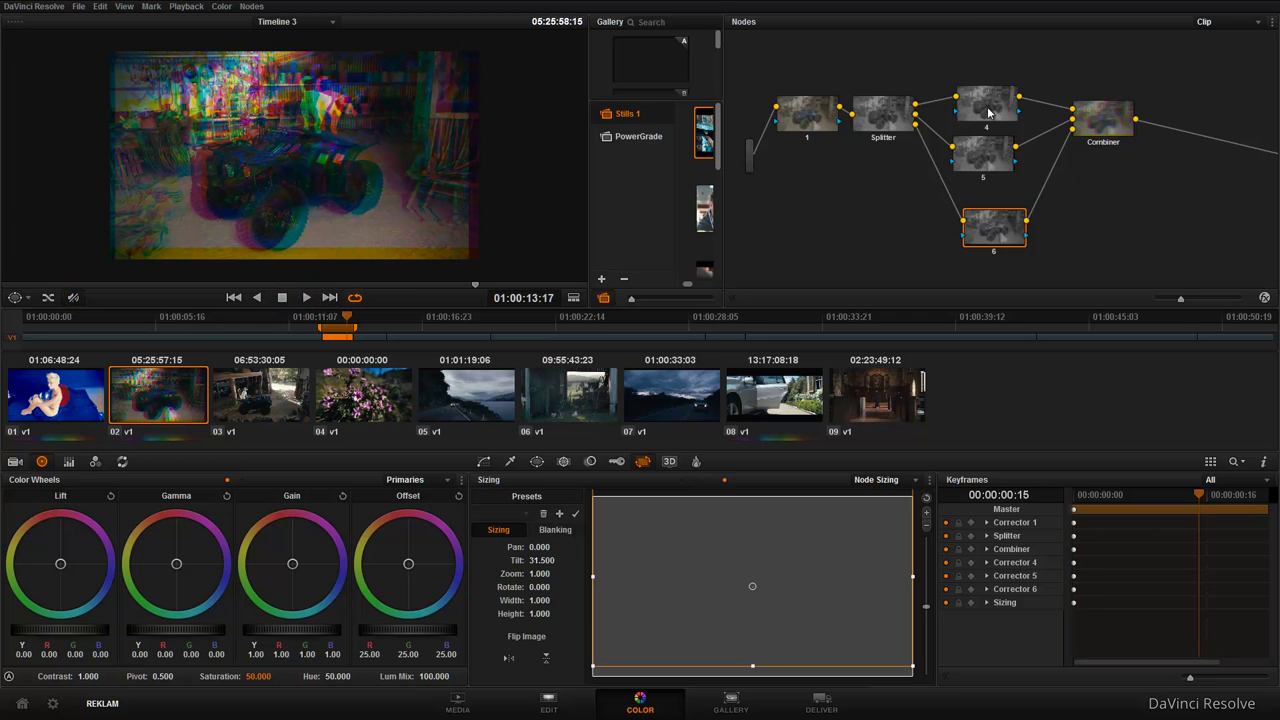
Delete the three channel nodes
click(1087, 130)
key(ctrl+z)
key(ctrl+z)
key(ctrl+z)
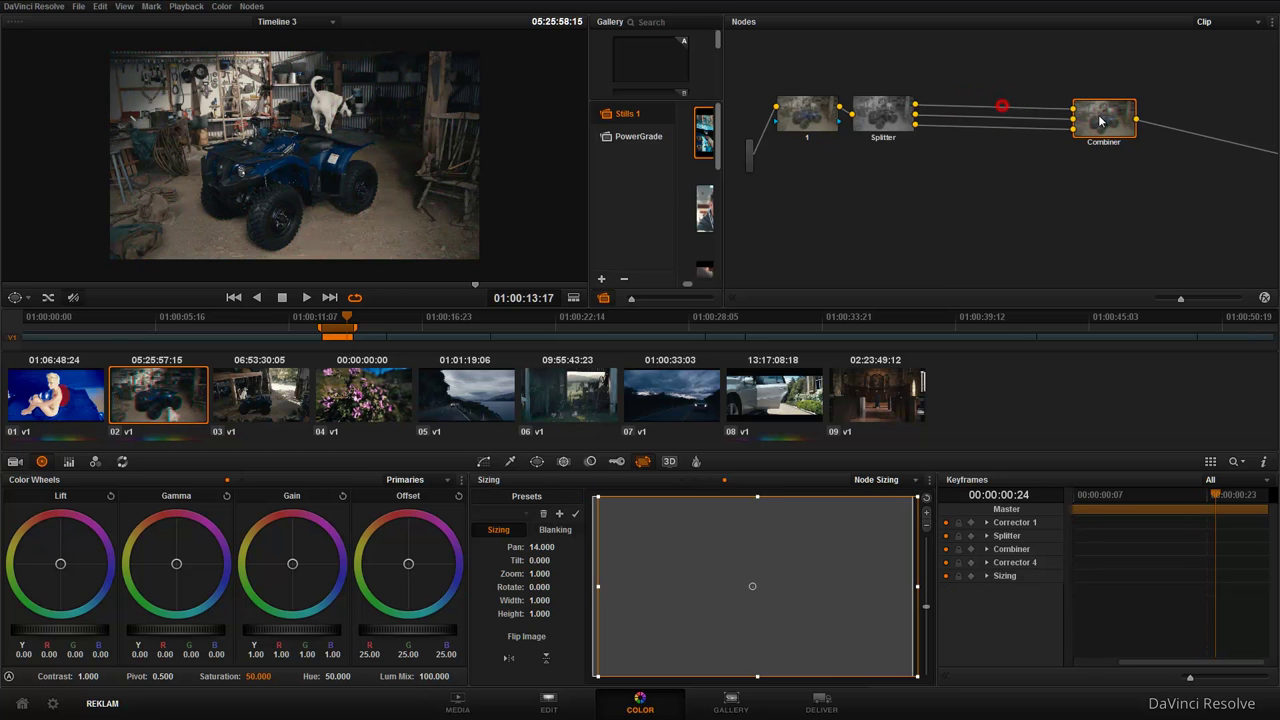
key(ctrl+z)
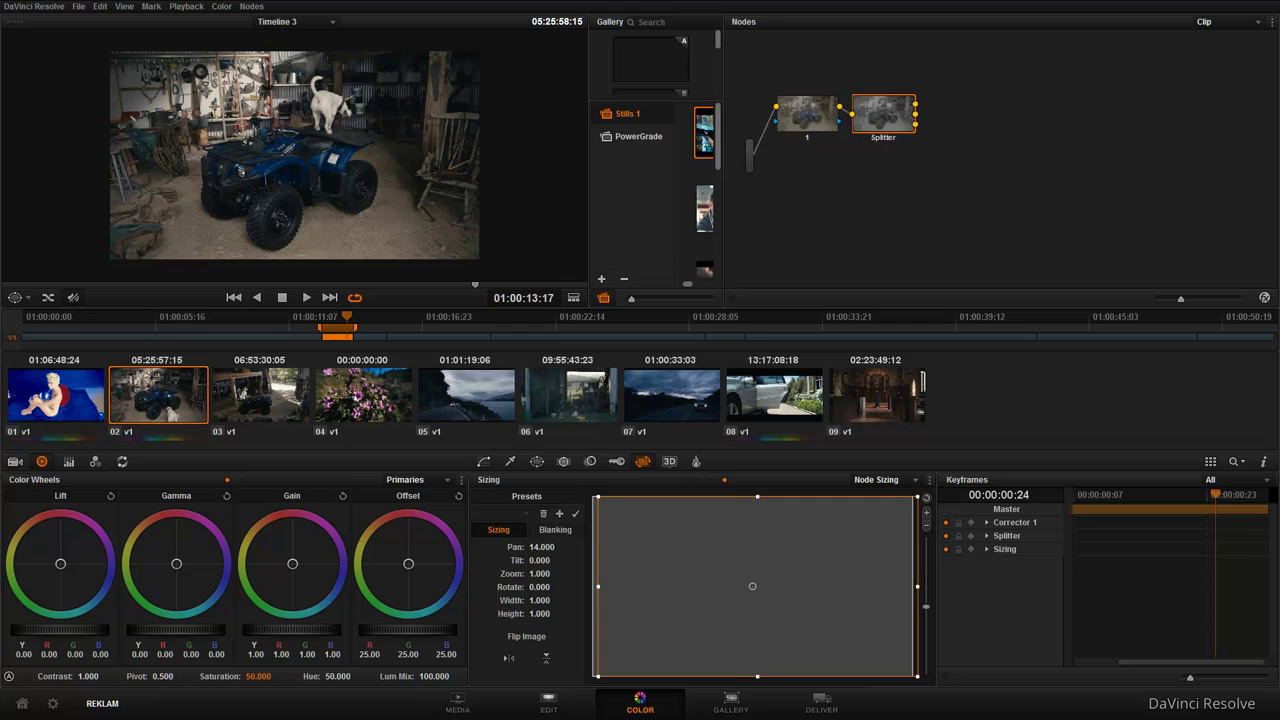
Remove the Splitter and add two serial nodes after node 1
key(ctrl+z)
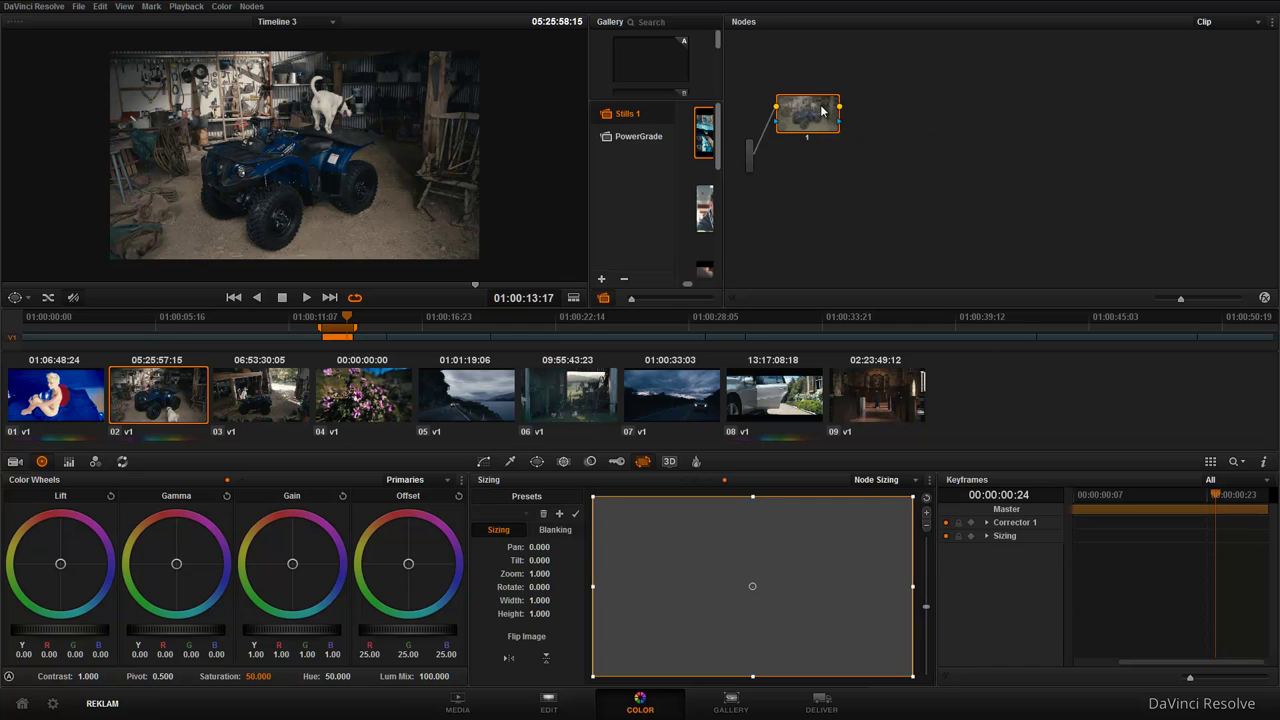
right_click(822, 111)
click(794, 116)
key(alt+s)
key(alt+s)
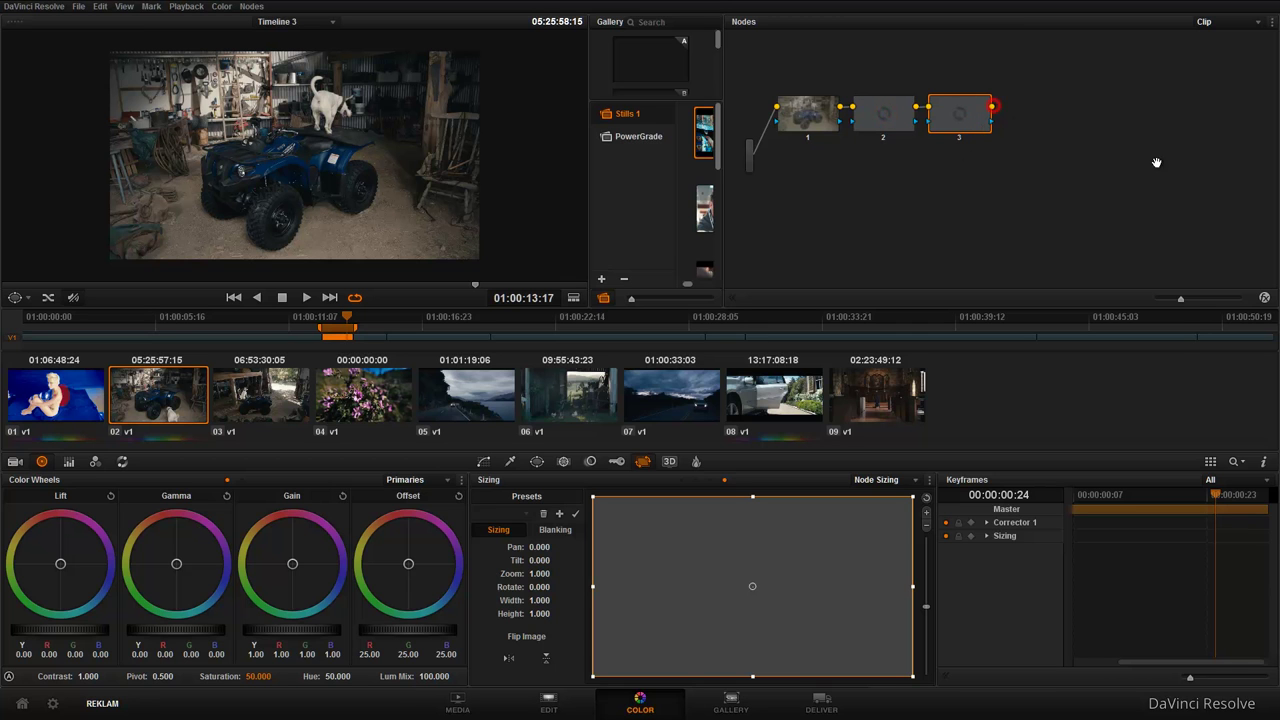
right_click(1040, 189)
click(1101, 326)
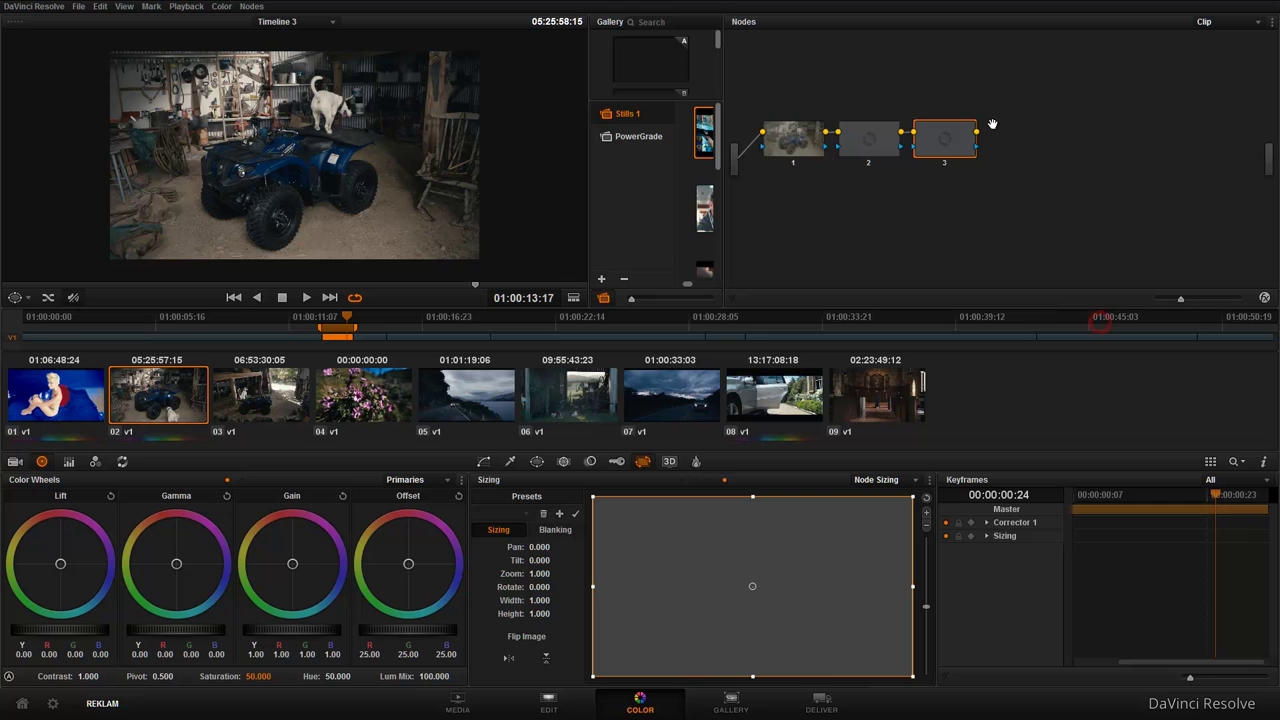
Wire node 3 to the output and insert a Layer Mixer after it
drag(978, 135, 1268, 160)
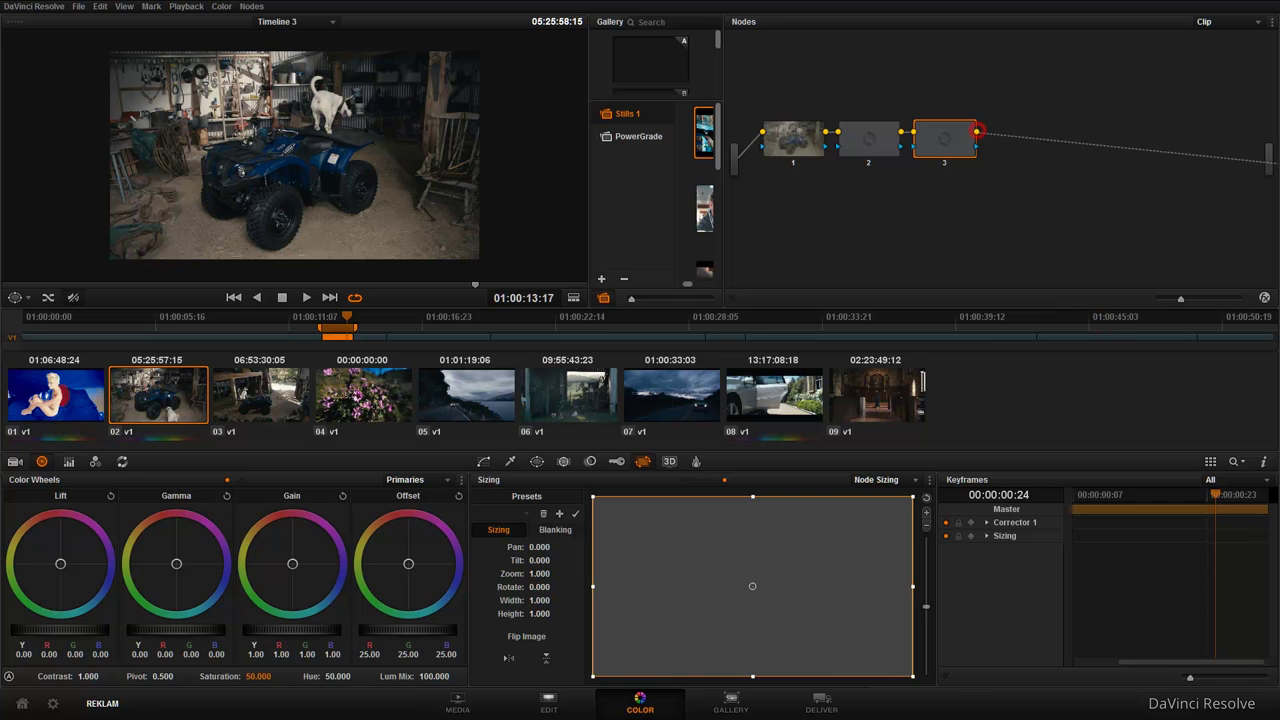
right_click(962, 205)
mouse_move(1040, 228)
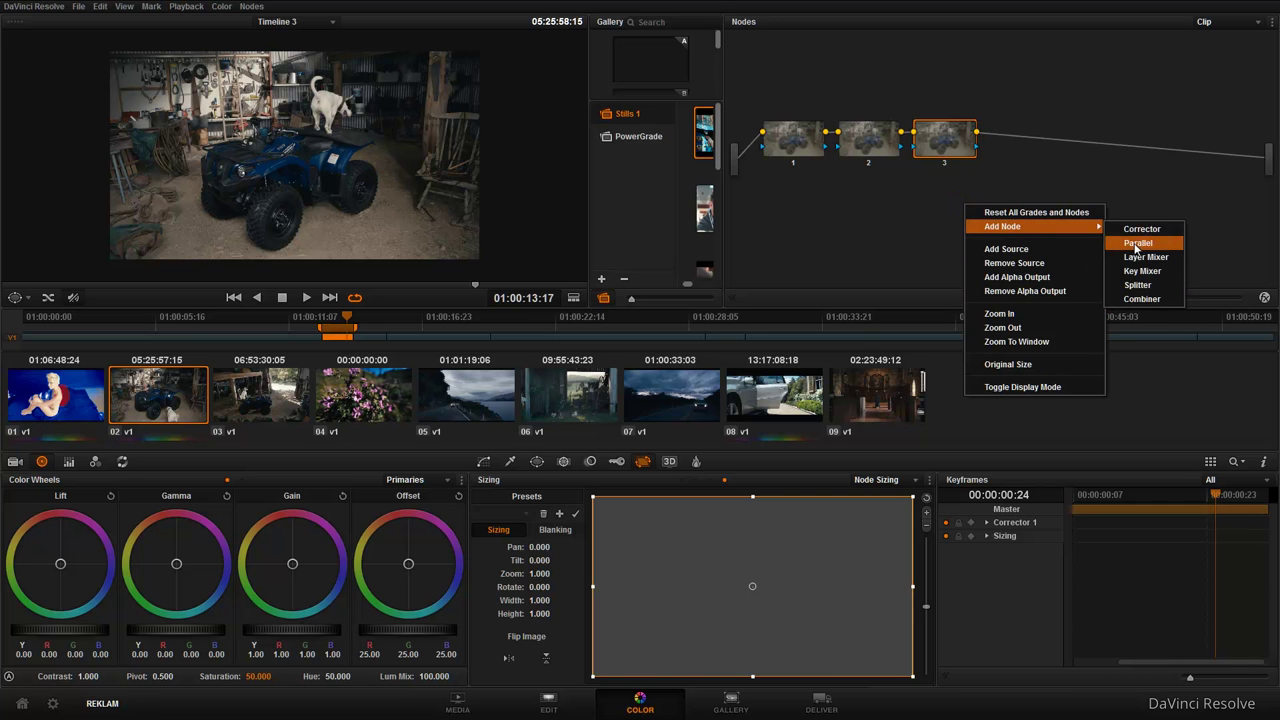
click(1147, 257)
mouse_move(955, 205)
mouse_down()
mouse_move(986, 206)
mouse_move(1101, 150)
mouse_up()
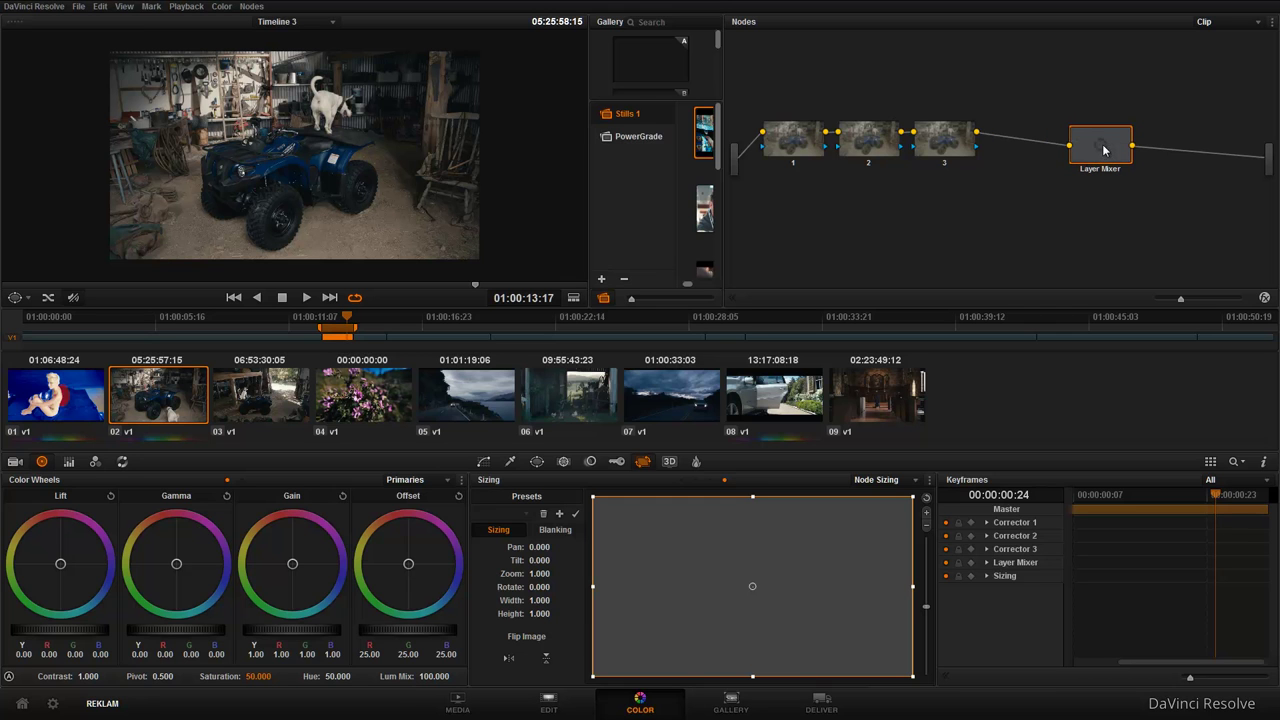
Add a new corrector node and give the Layer Mixer four inputs
right_click(884, 207)
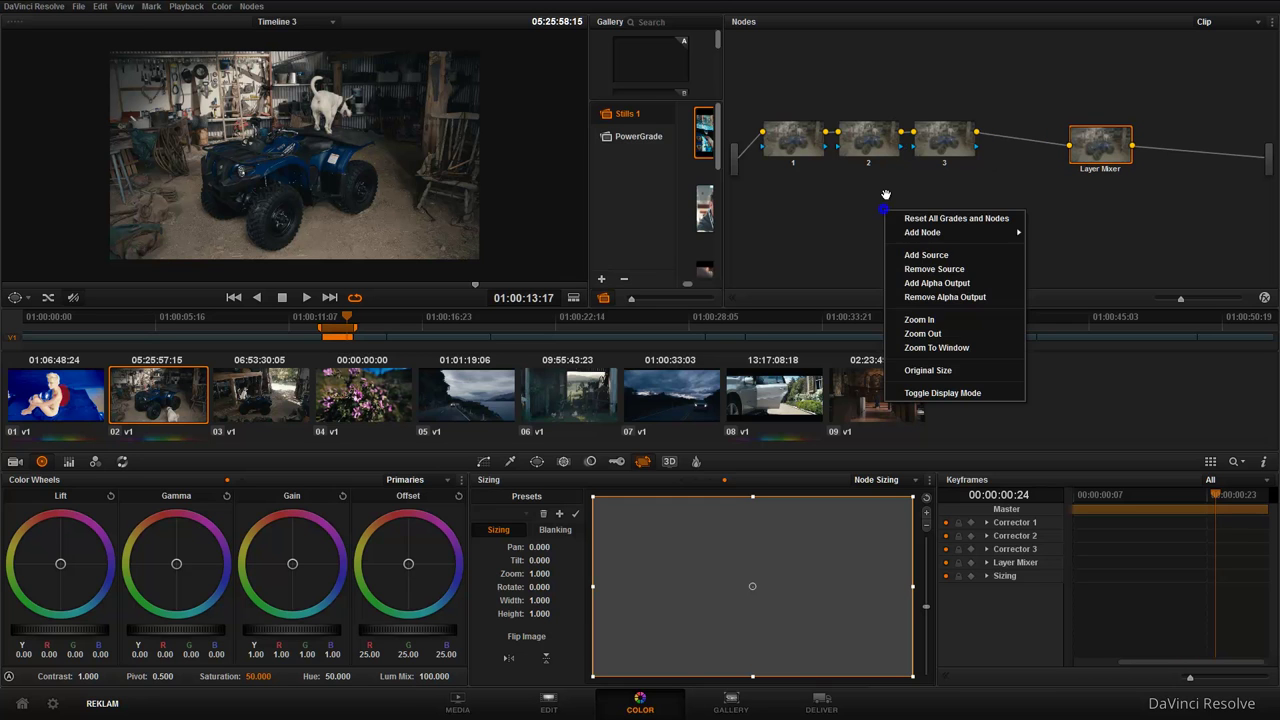
mouse_move(955, 238)
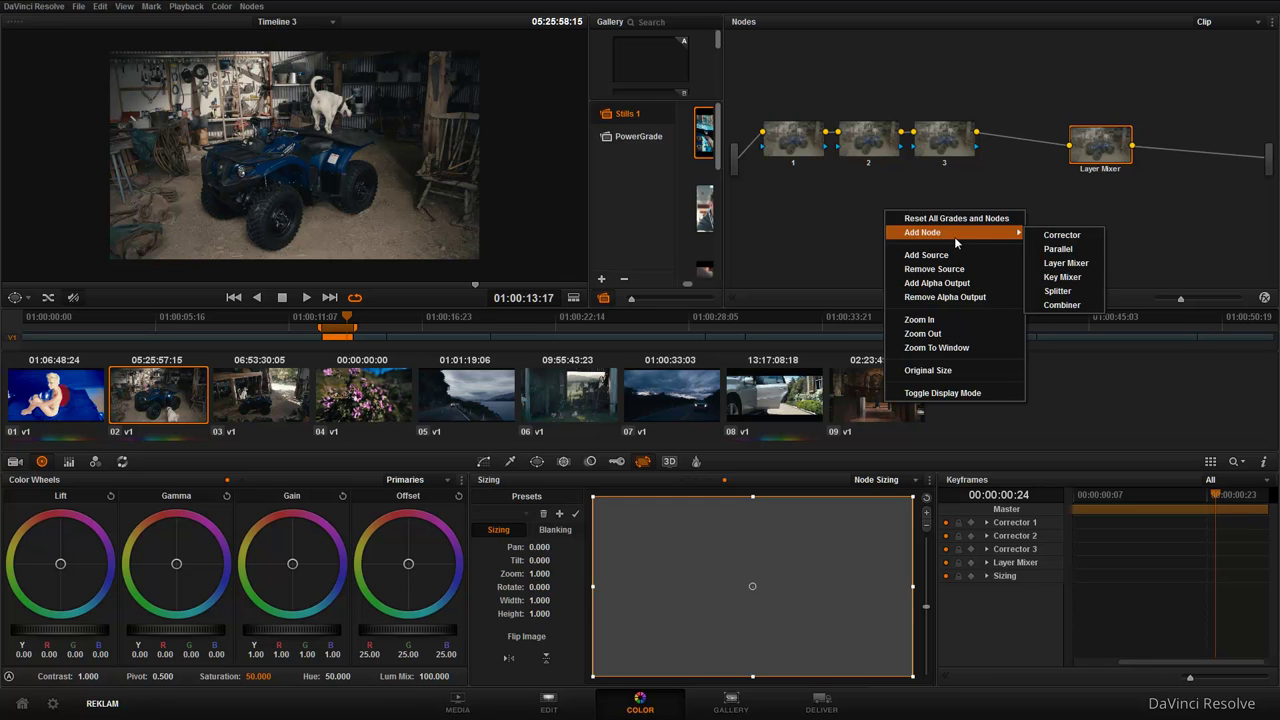
click(1062, 235)
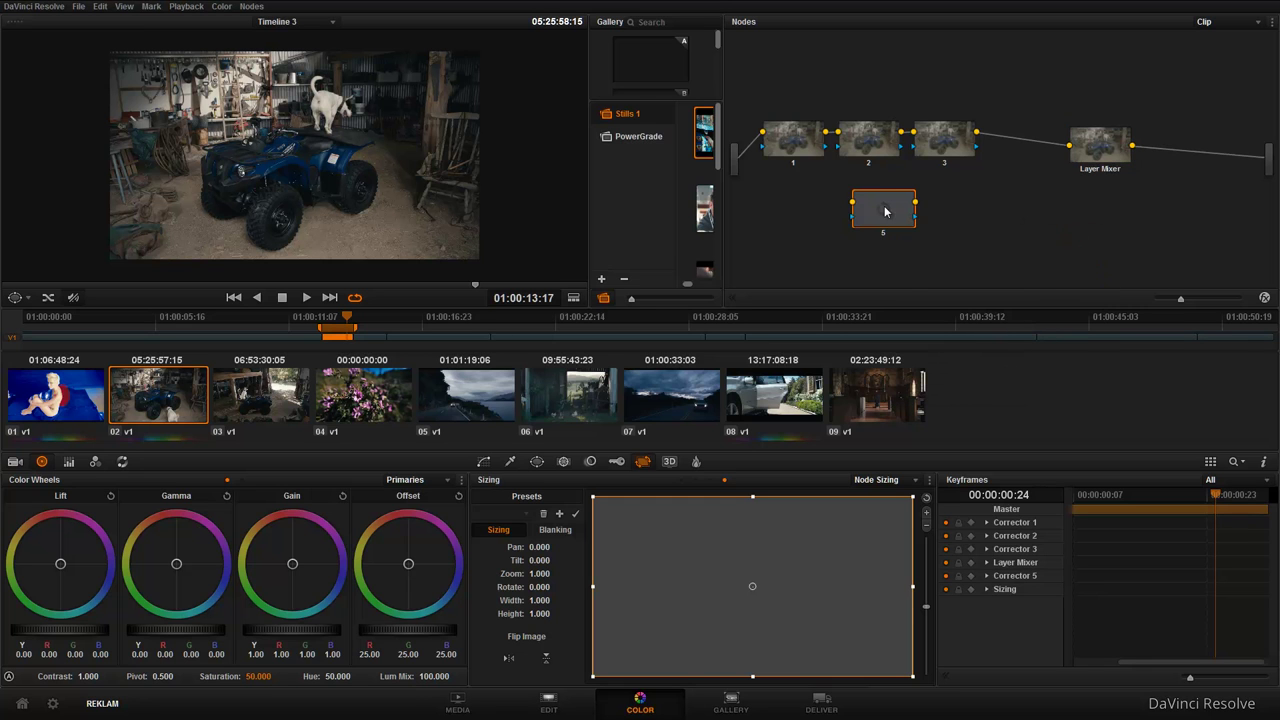
drag(884, 211, 911, 210)
right_click(1090, 146)
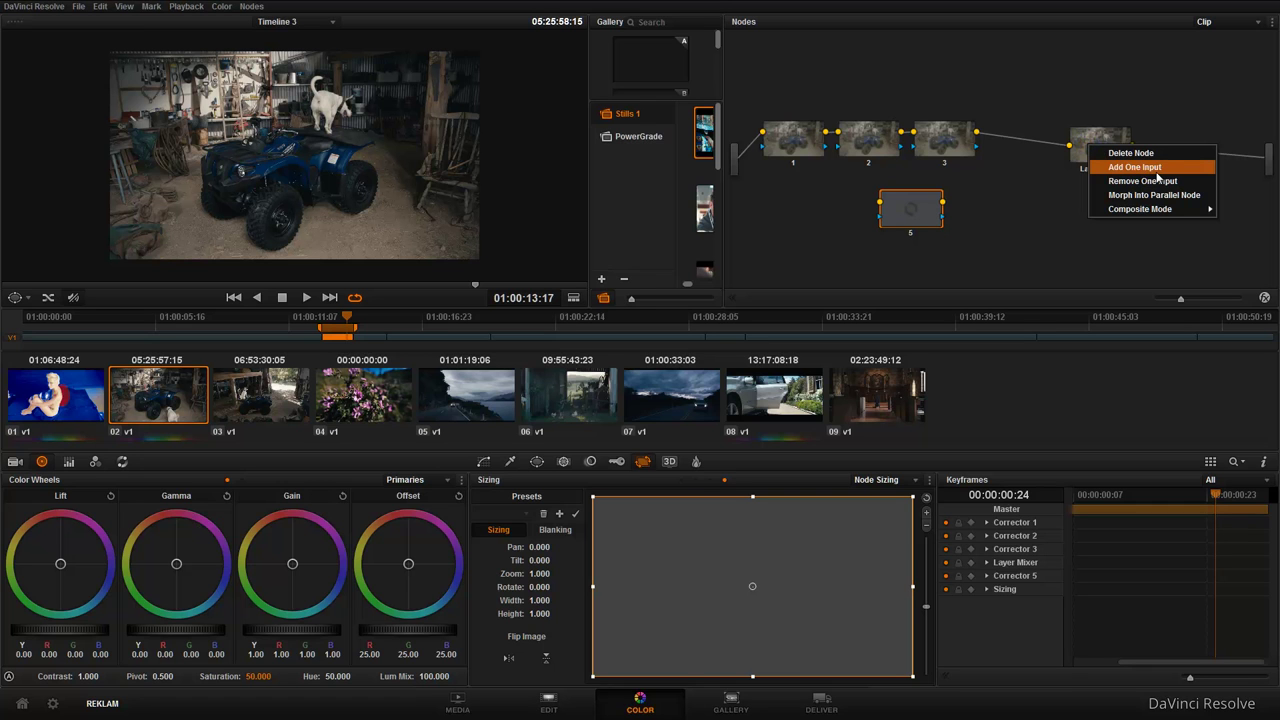
click(1153, 172)
right_click(1098, 140)
click(1136, 163)
right_click(1097, 152)
click(1140, 163)
Feed node 5 into a Layer Mixer input and node 1's output into new node 6
drag(944, 146, 965, 146)
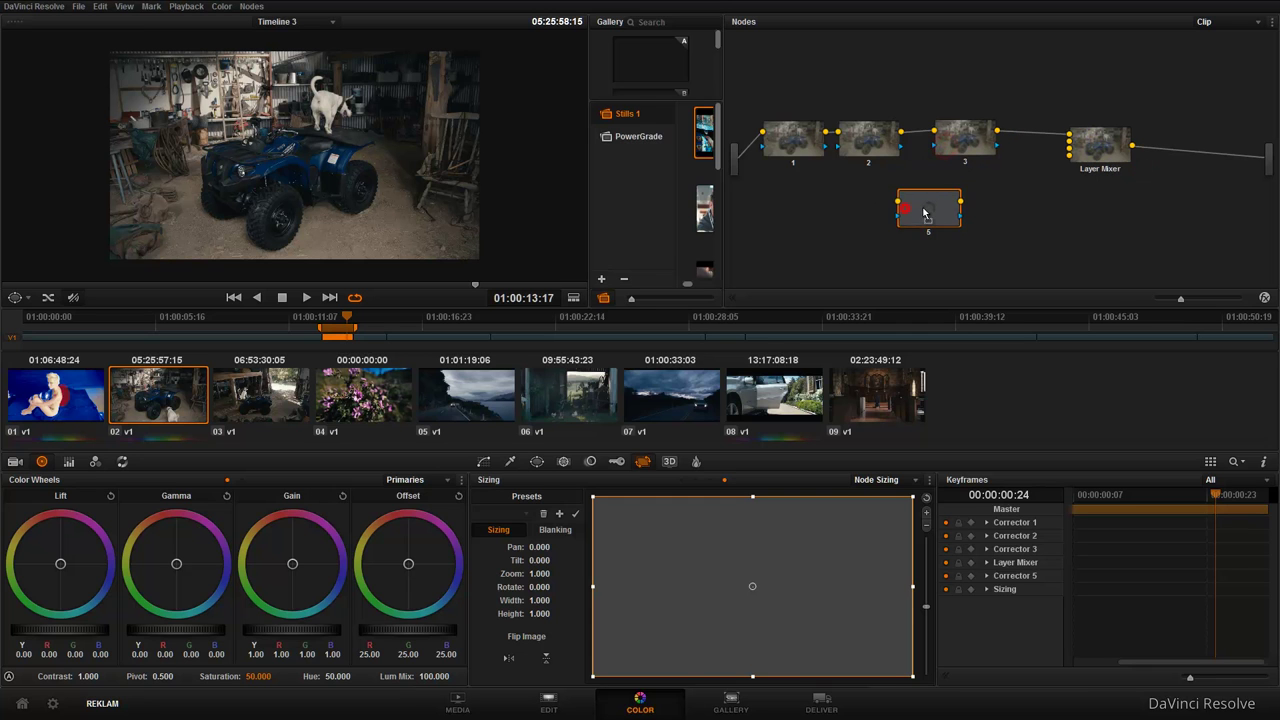
mouse_move(894, 211)
mouse_down()
mouse_move(928, 206)
mouse_move(826, 133)
mouse_up()
drag(977, 203, 1068, 152)
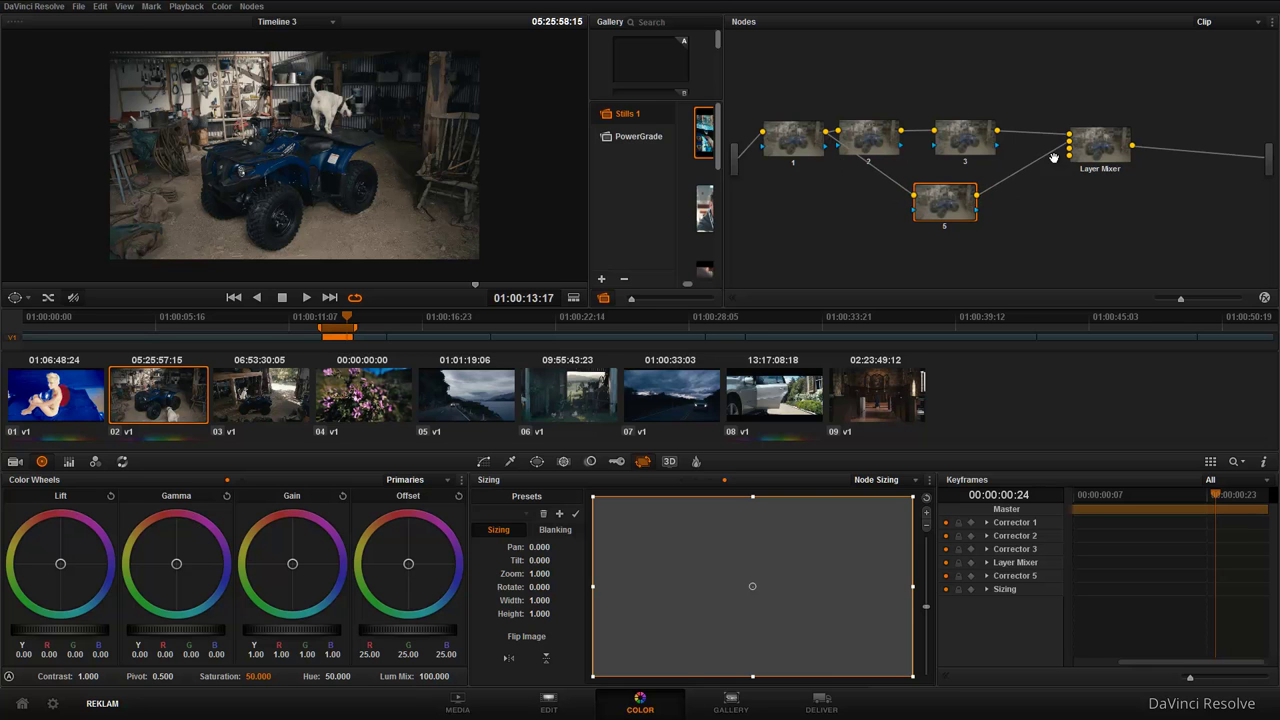
right_click(936, 251)
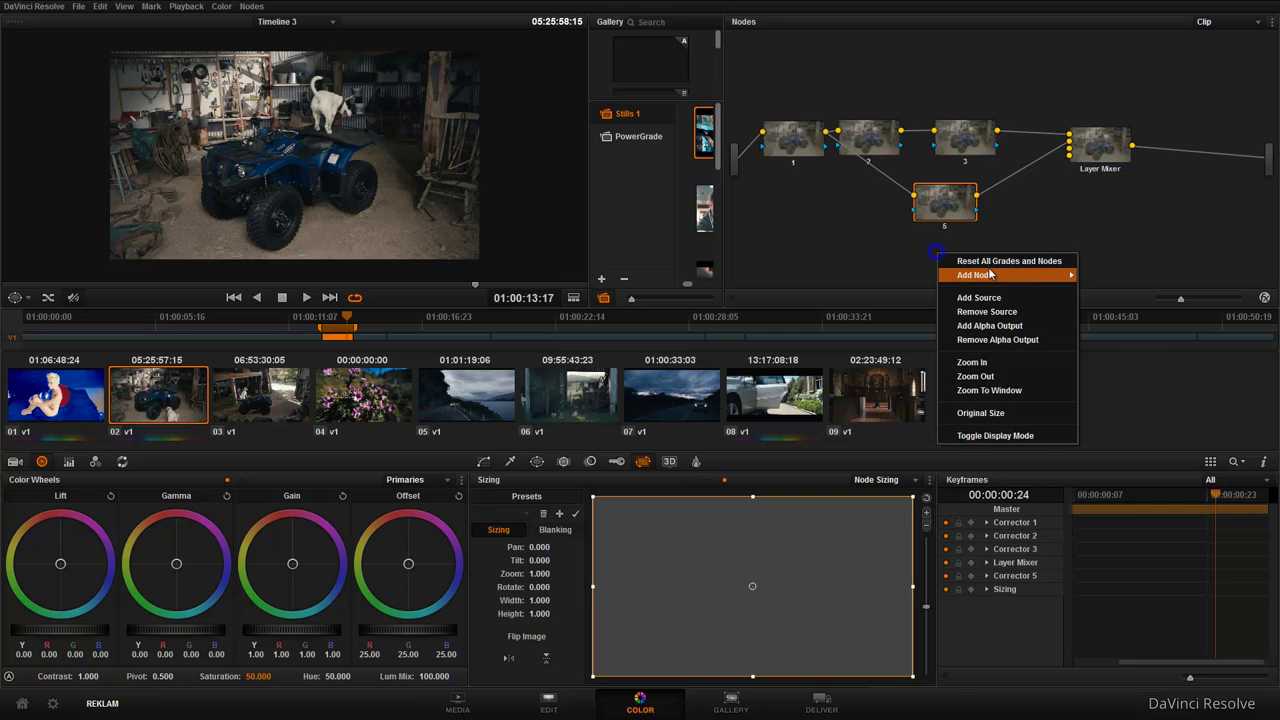
mouse_move(1010, 275)
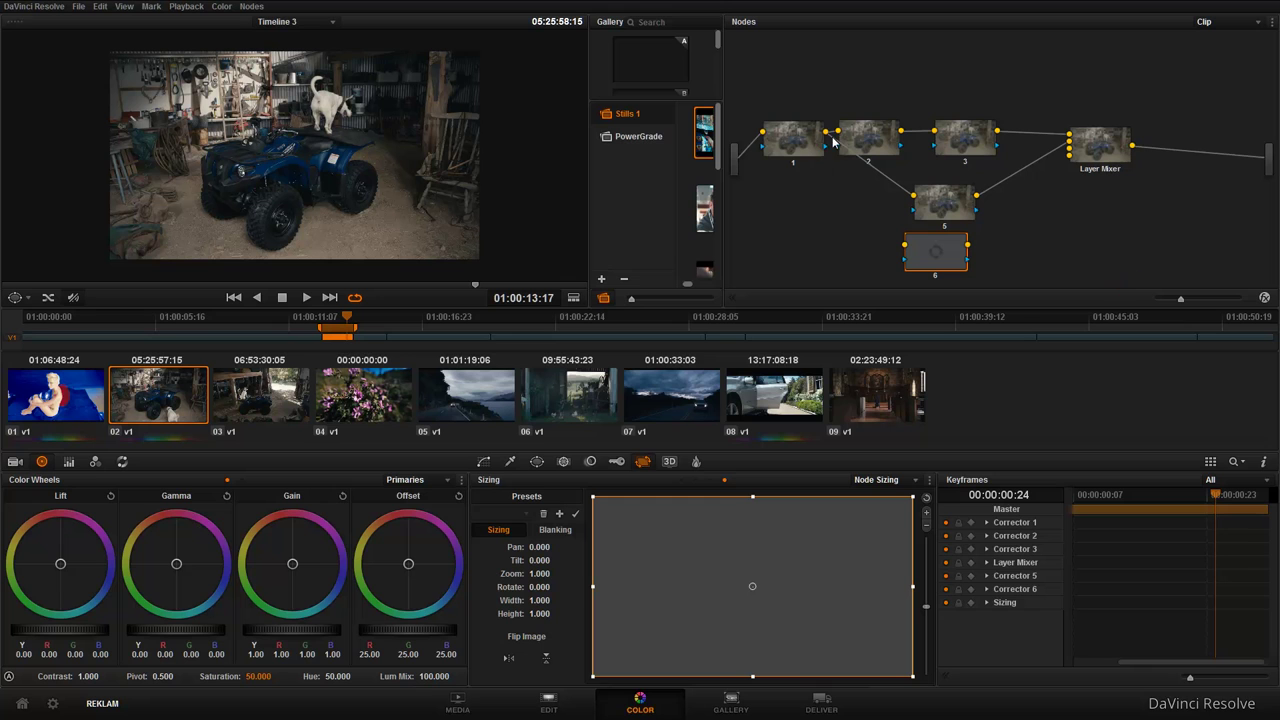
mouse_move(828, 136)
mouse_down()
mouse_move(905, 252)
mouse_move(1068, 156)
mouse_up()
click(941, 206)
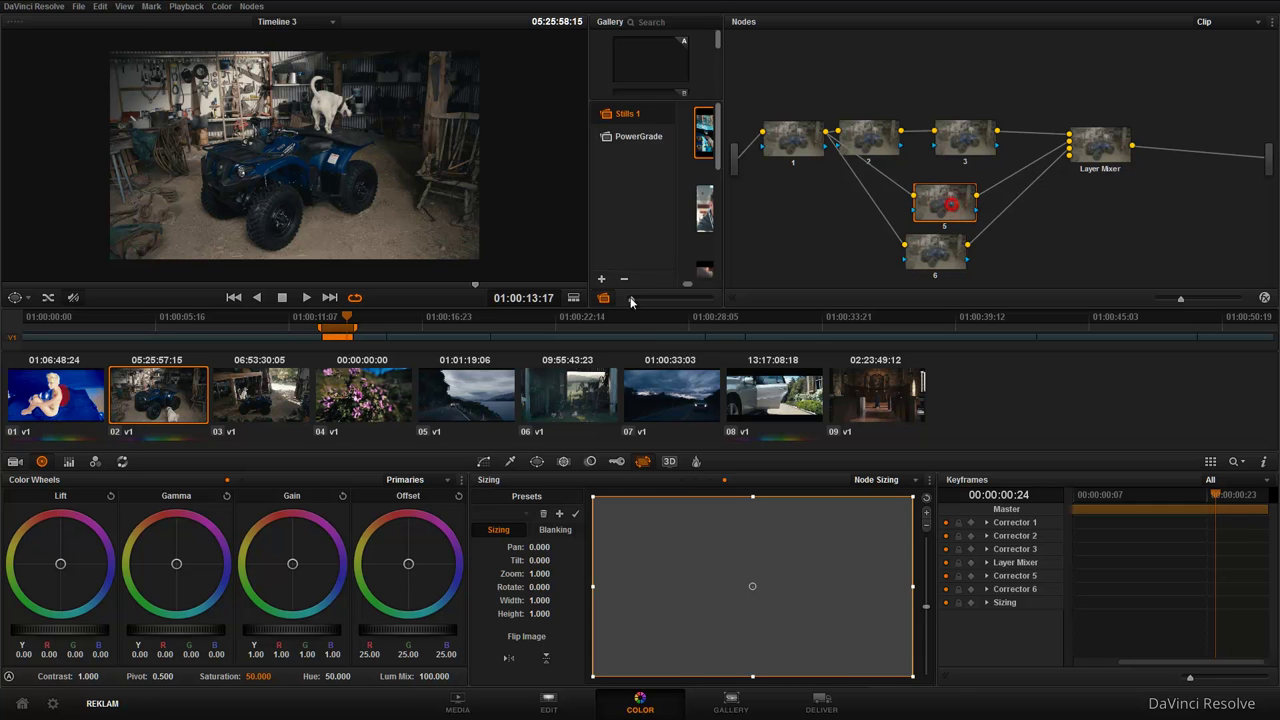
Put a circular window on node 5 over the ATV front and warm its gamma toward red
click(537, 461)
click(484, 542)
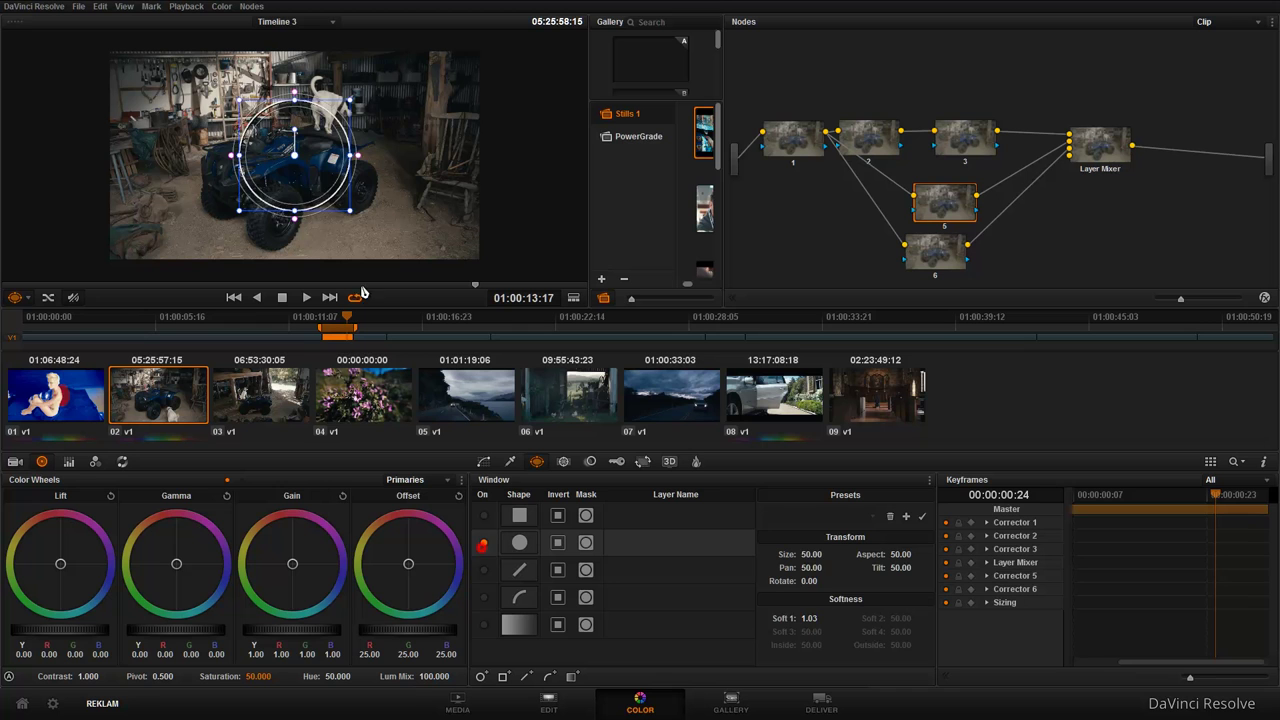
drag(318, 178, 279, 142)
drag(176, 564, 165, 542)
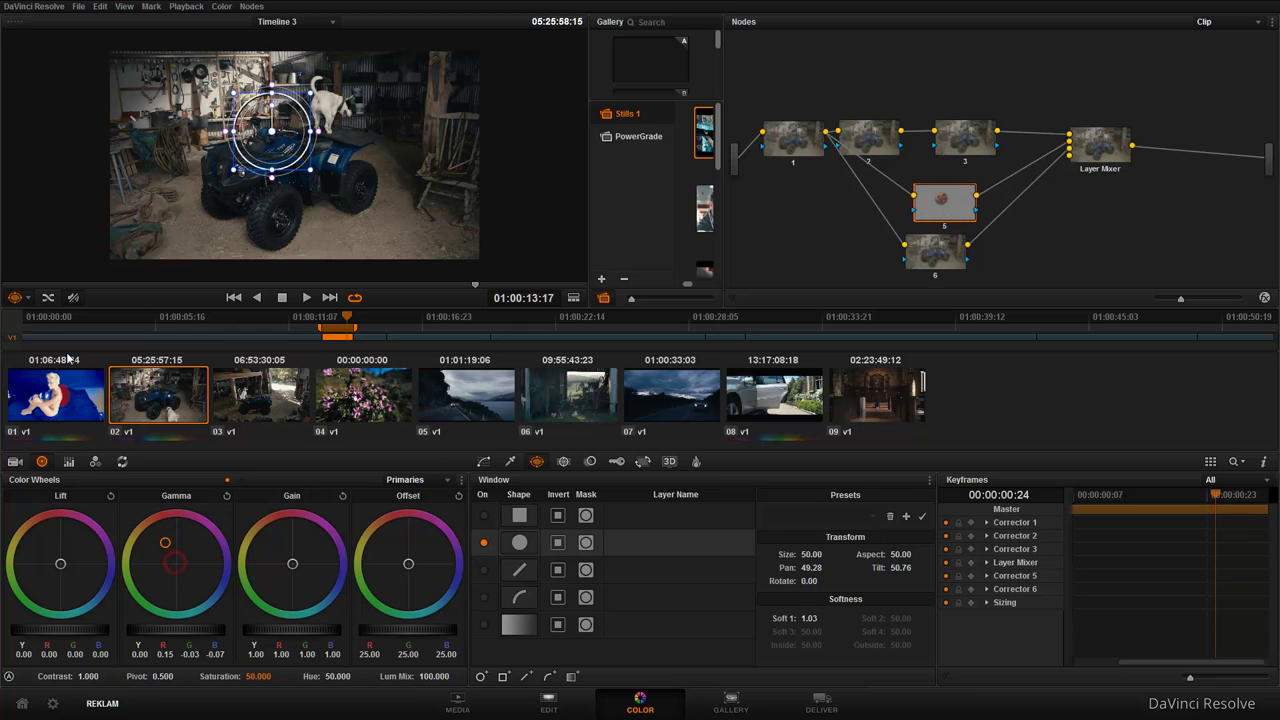
Add a serial node after the Layer Mixer, then select the middle node
click(1115, 150)
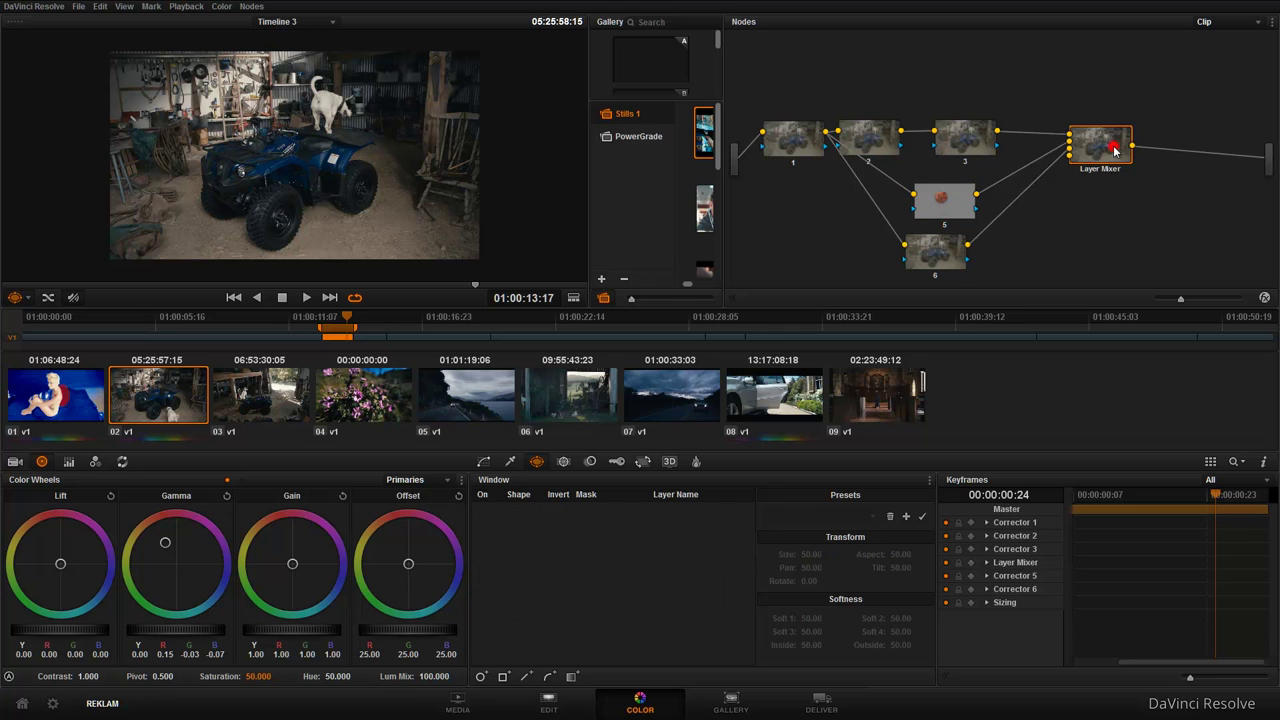
key(alt+s)
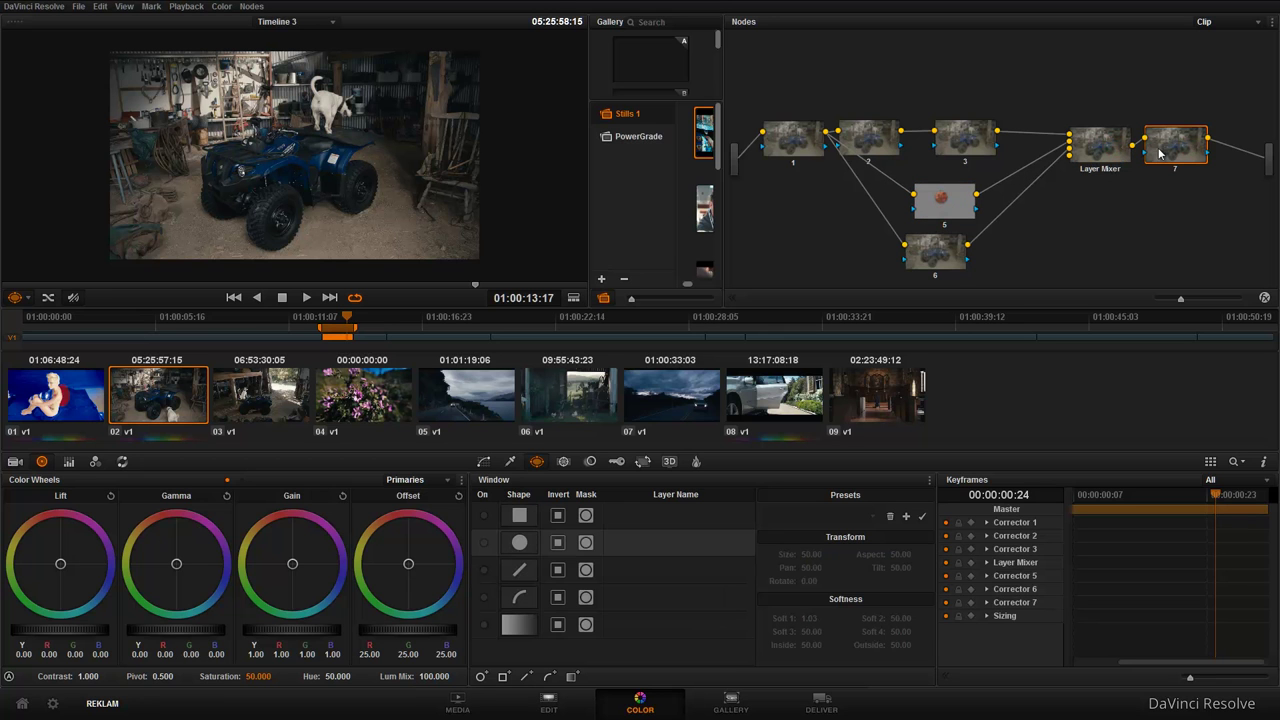
click(808, 150)
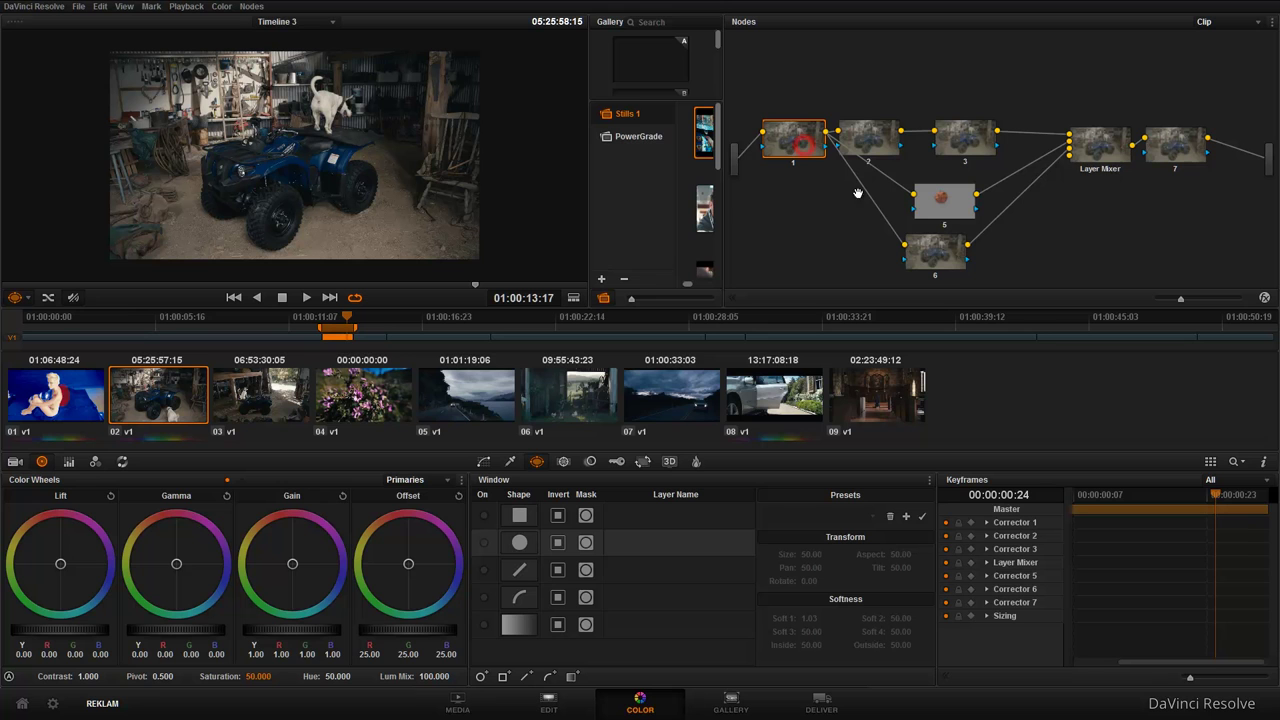
click(947, 255)
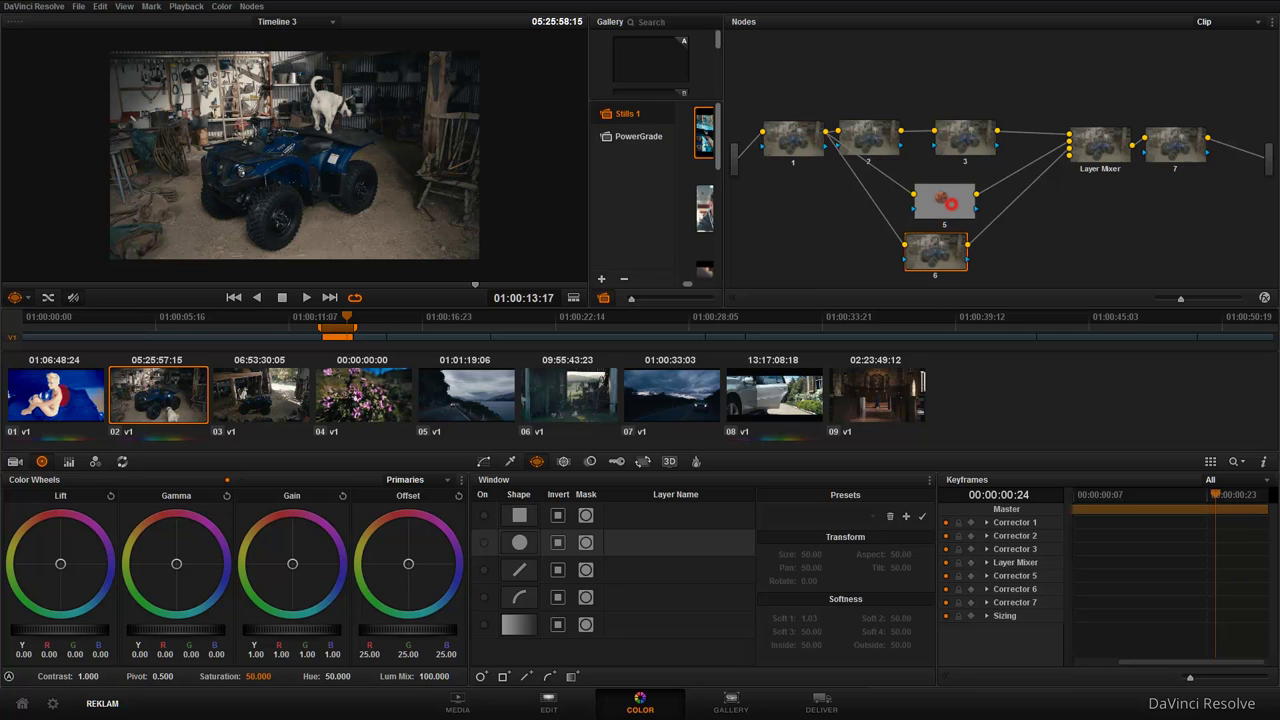
click(952, 210)
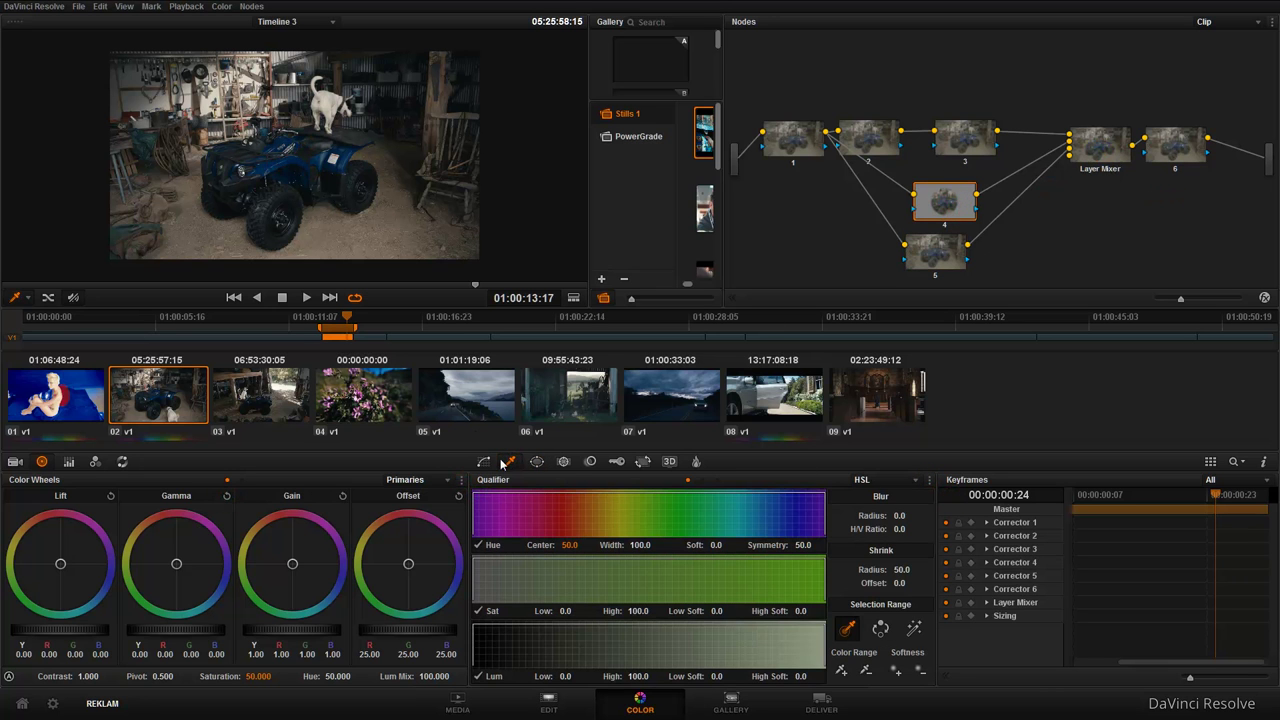
In node 4, qualify the blue ATV body, refine the key, and raise saturation to 100
click(273, 165)
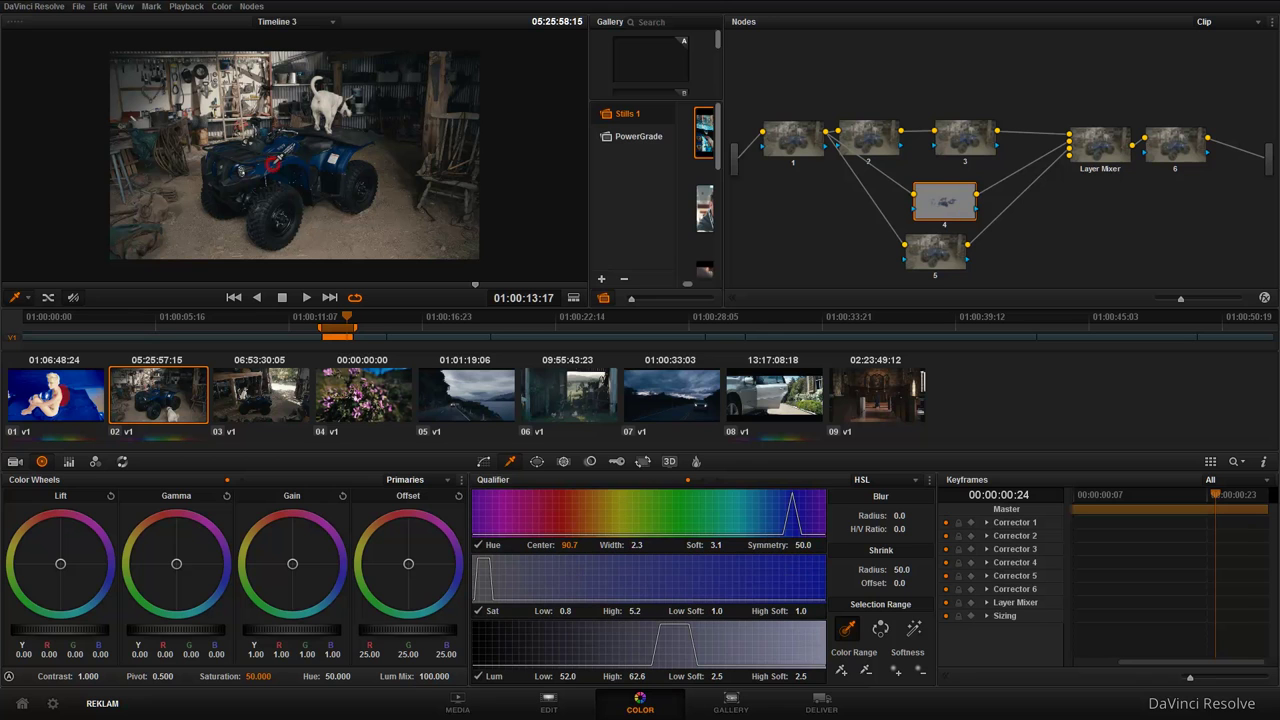
key(shift+h)
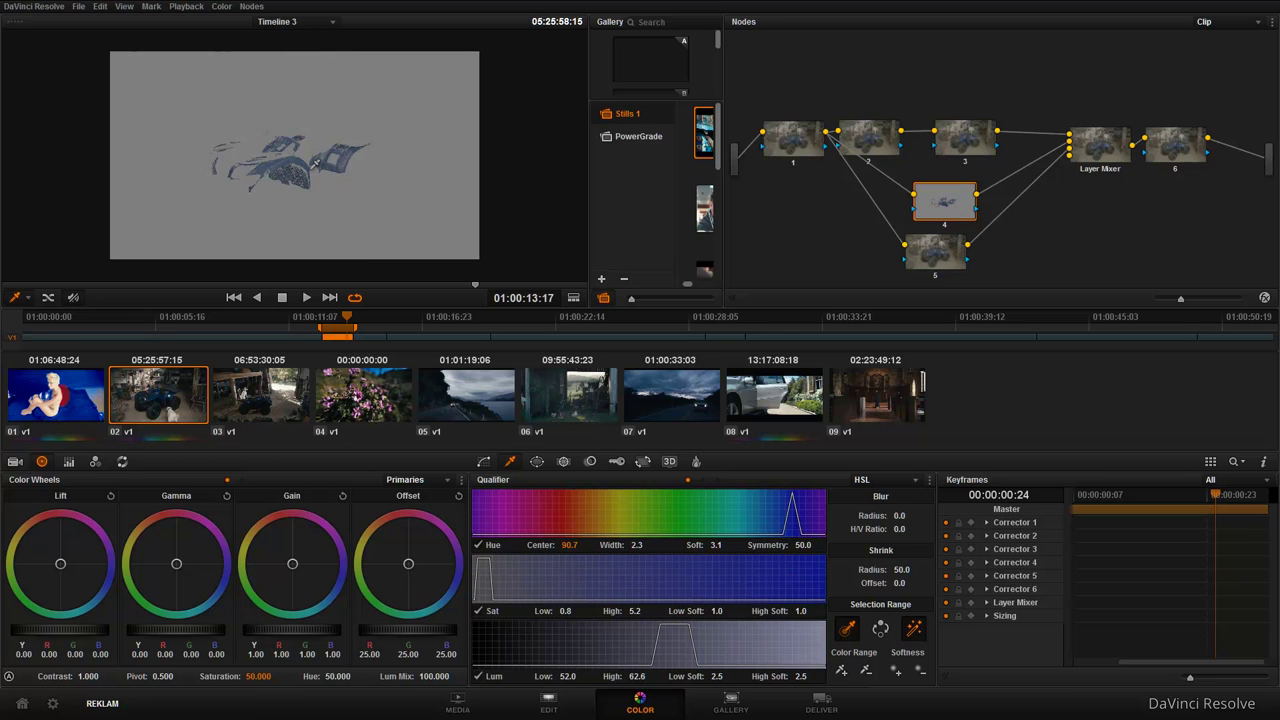
drag(271, 160, 286, 158)
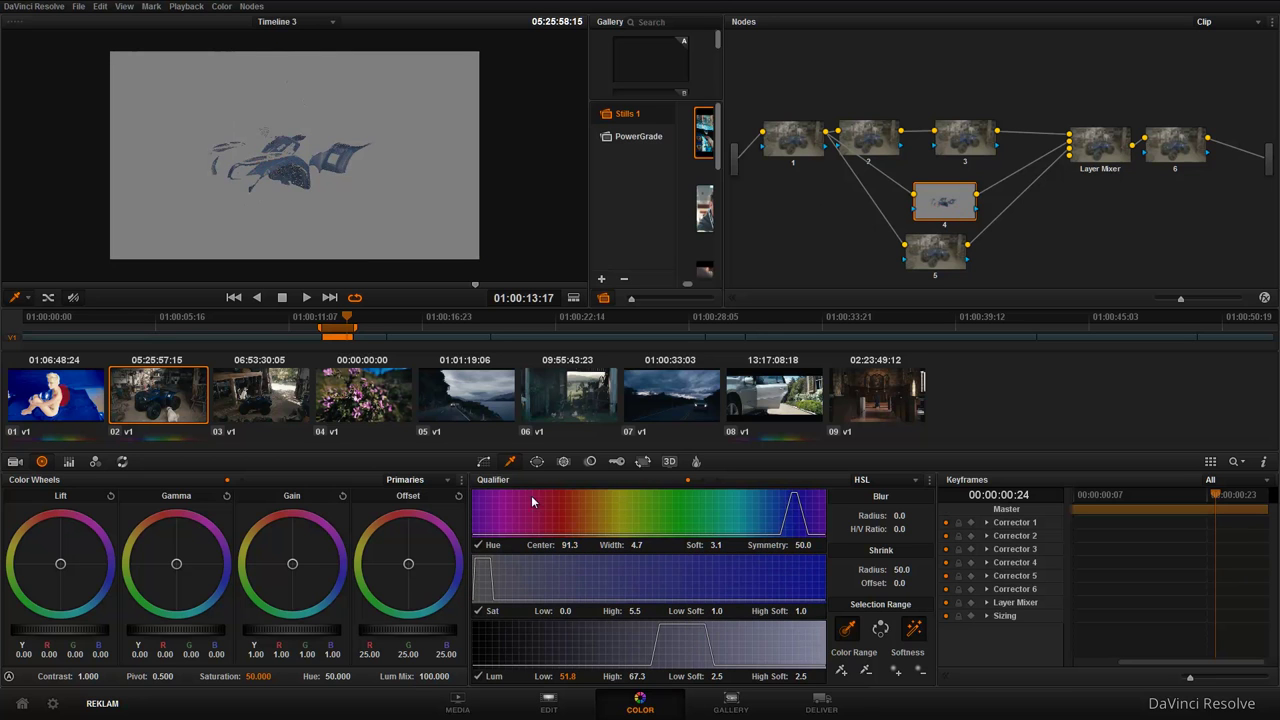
click(840, 670)
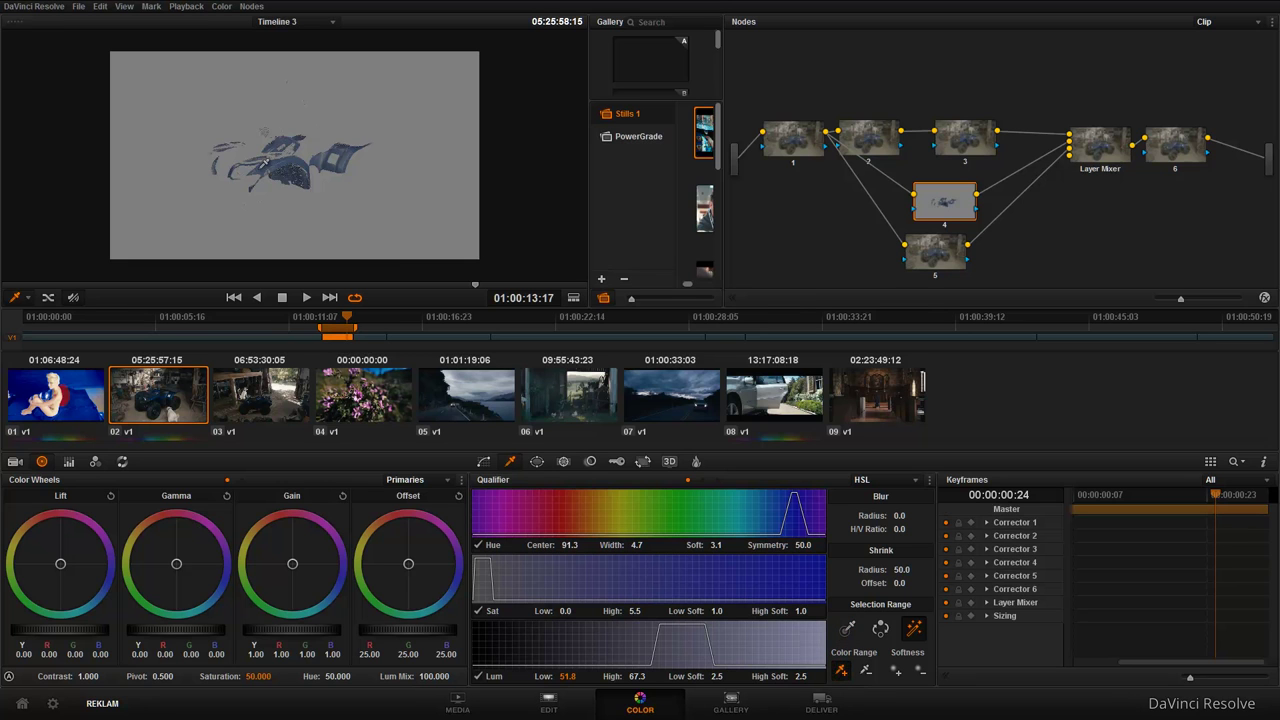
drag(258, 676, 266, 677)
key(shift+h)
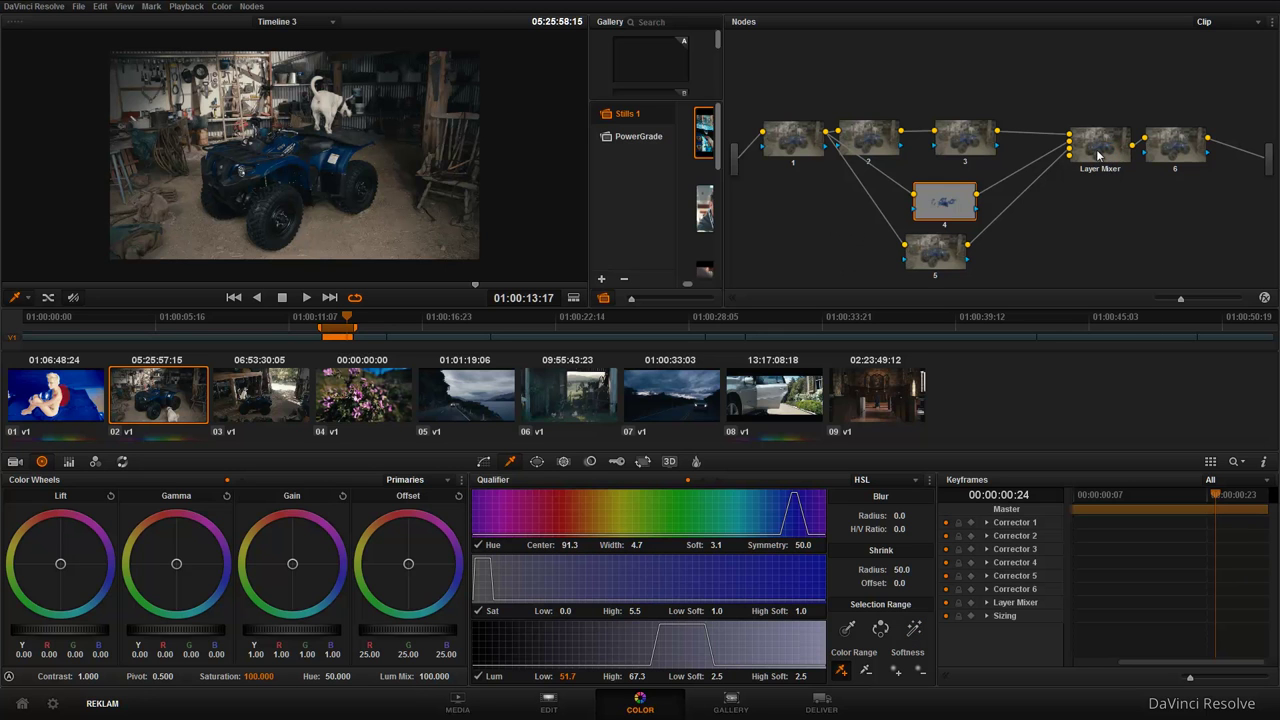
Zero node 6's saturation, lower the Layer Mixer's, raise node 4's gain to 1.28, and set node 3 saturation to 0
click(1178, 152)
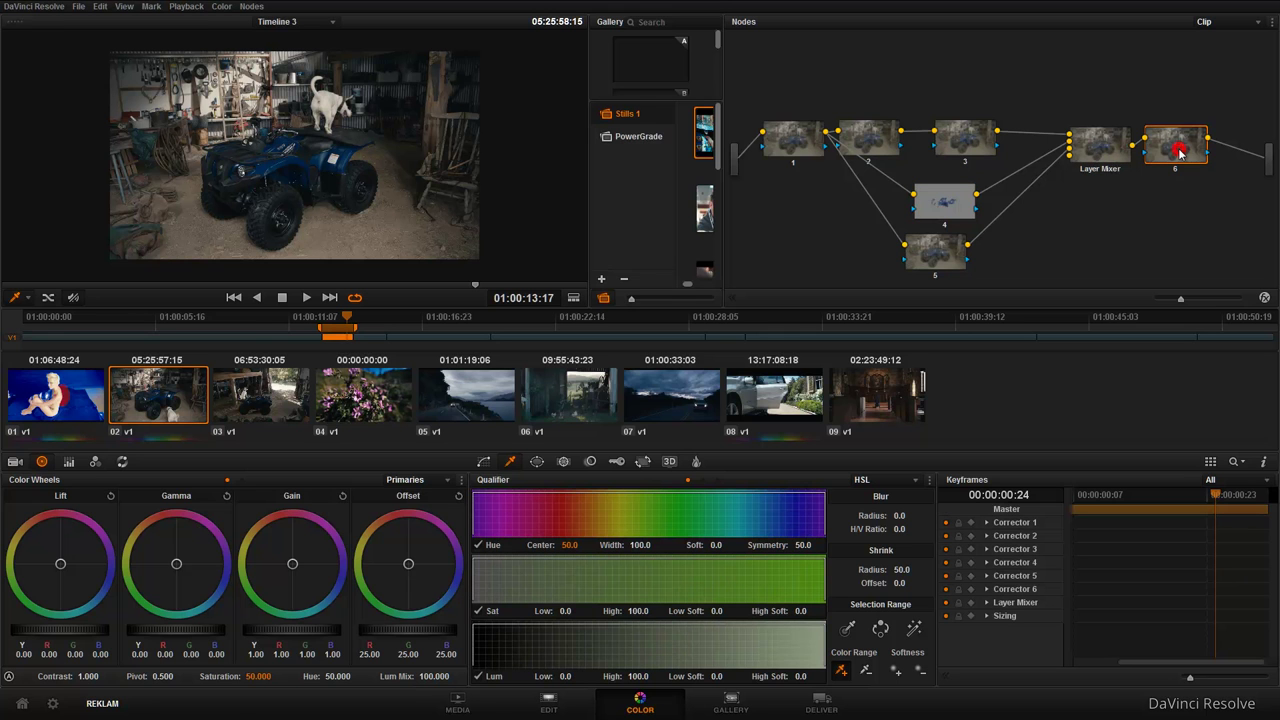
drag(257, 676, 256, 676)
click(1095, 149)
drag(250, 677, 256, 676)
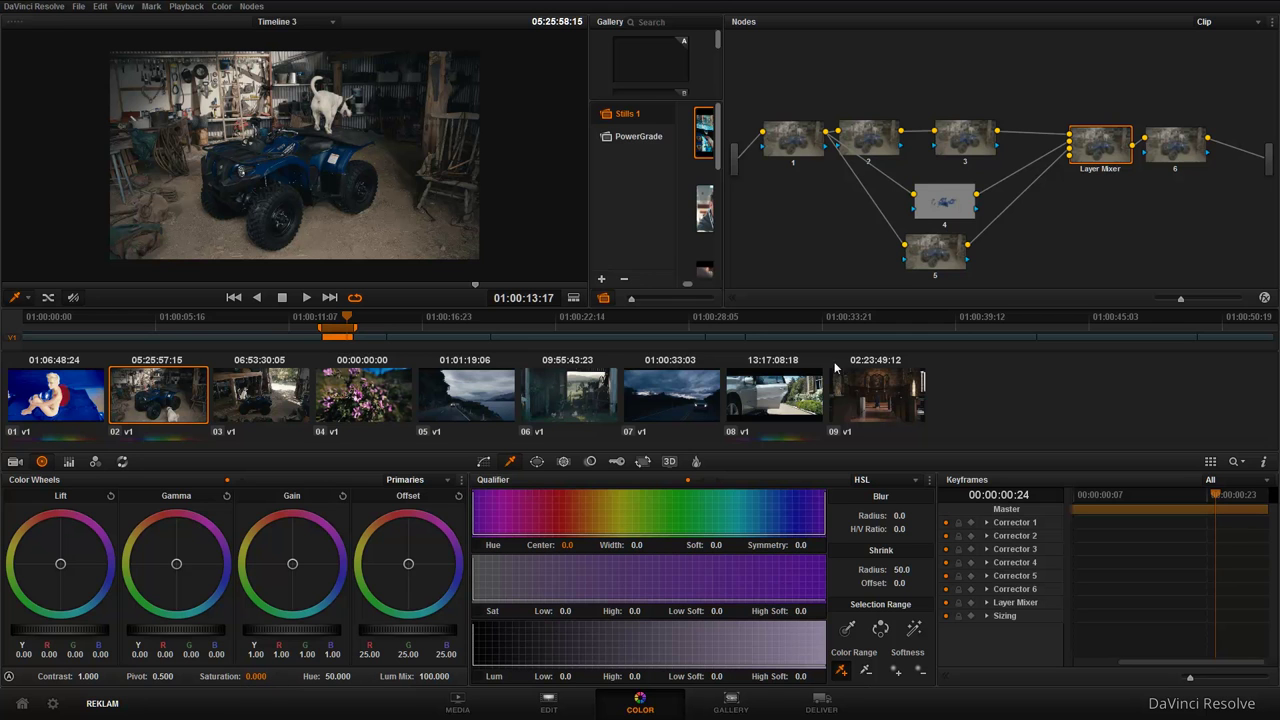
click(948, 202)
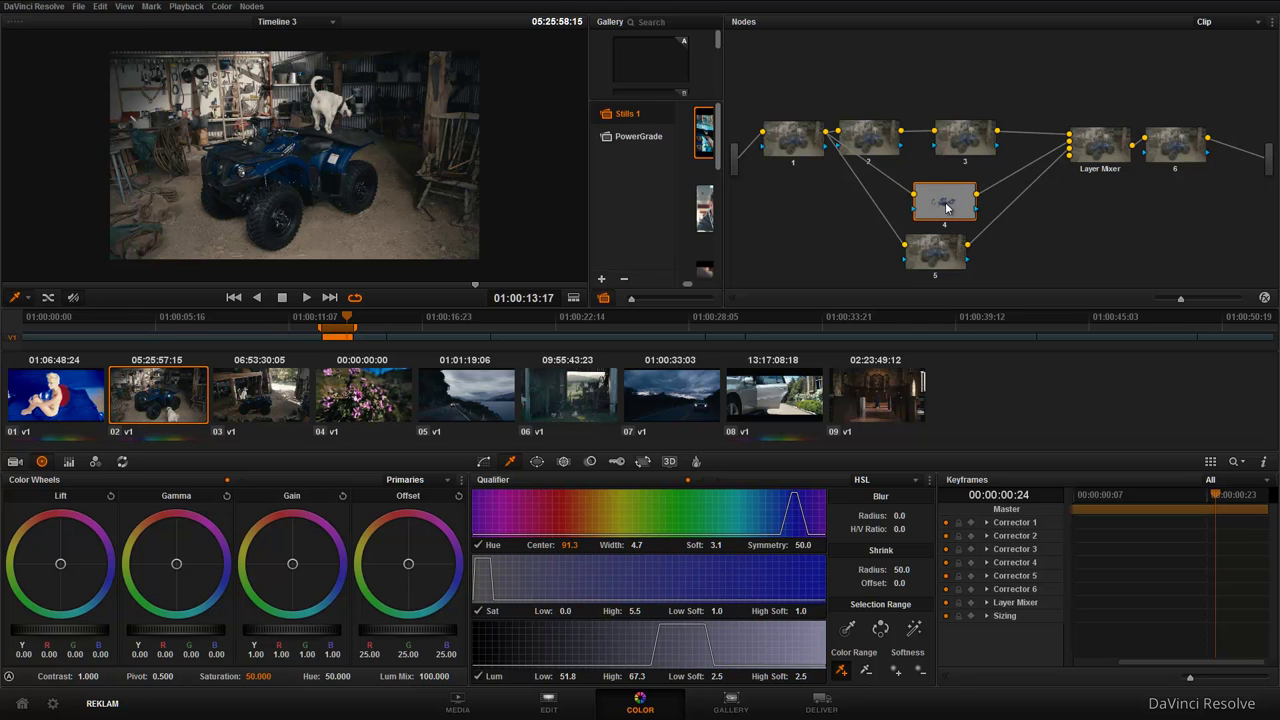
drag(287, 632, 316, 620)
click(972, 140)
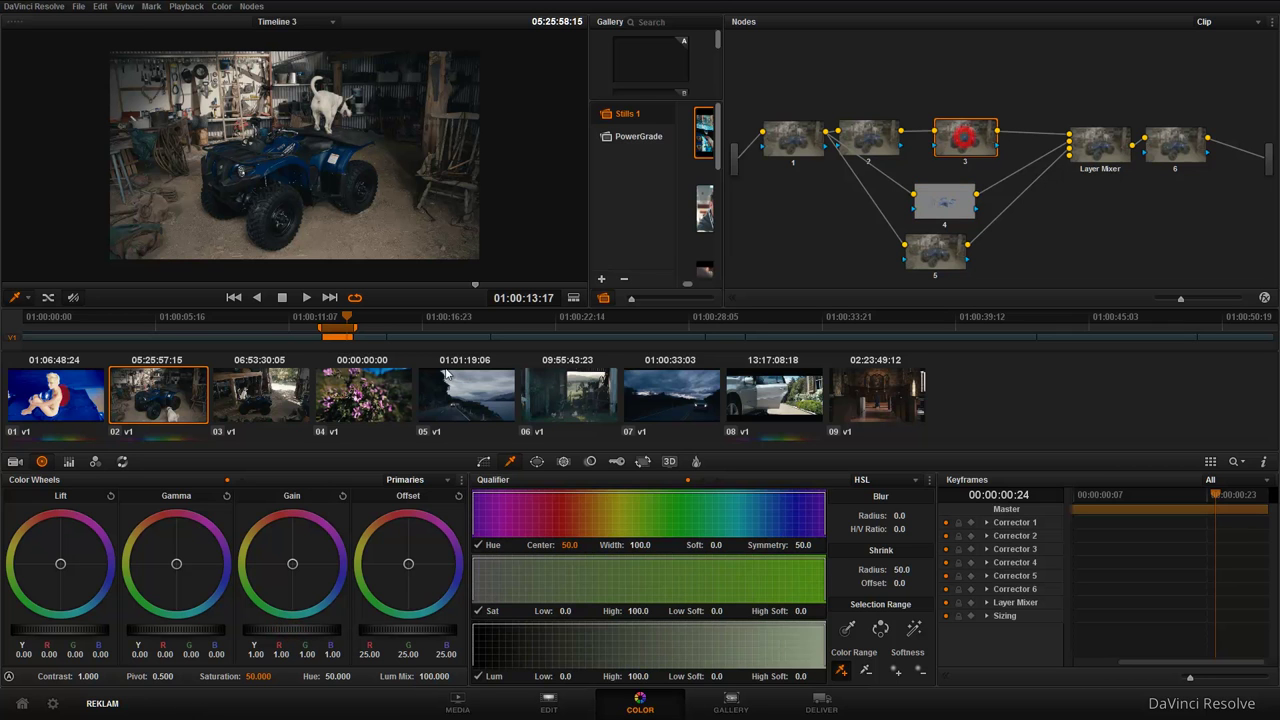
drag(259, 678, 258, 678)
text(0.000)
click(257, 676)
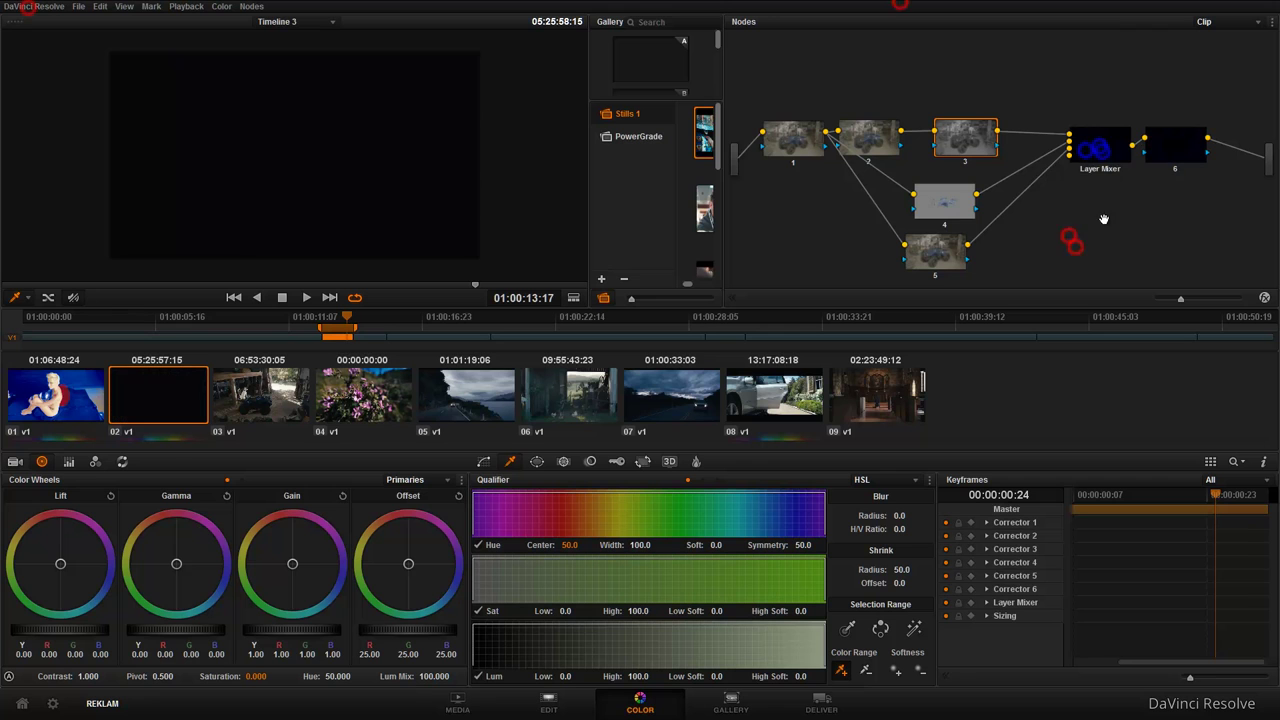
Try a different Layer Mixer composite mode, then revert to Normal
right_click(1098, 162)
mouse_move(1164, 228)
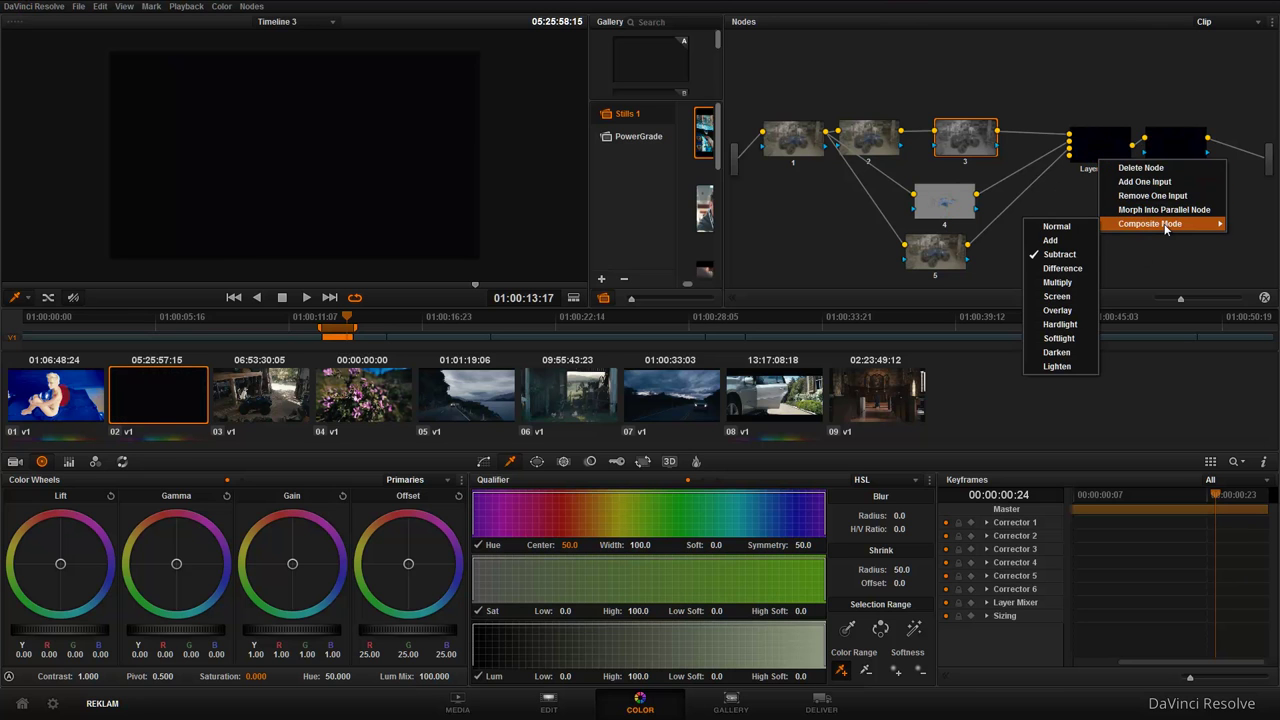
click(1066, 280)
click(1078, 162)
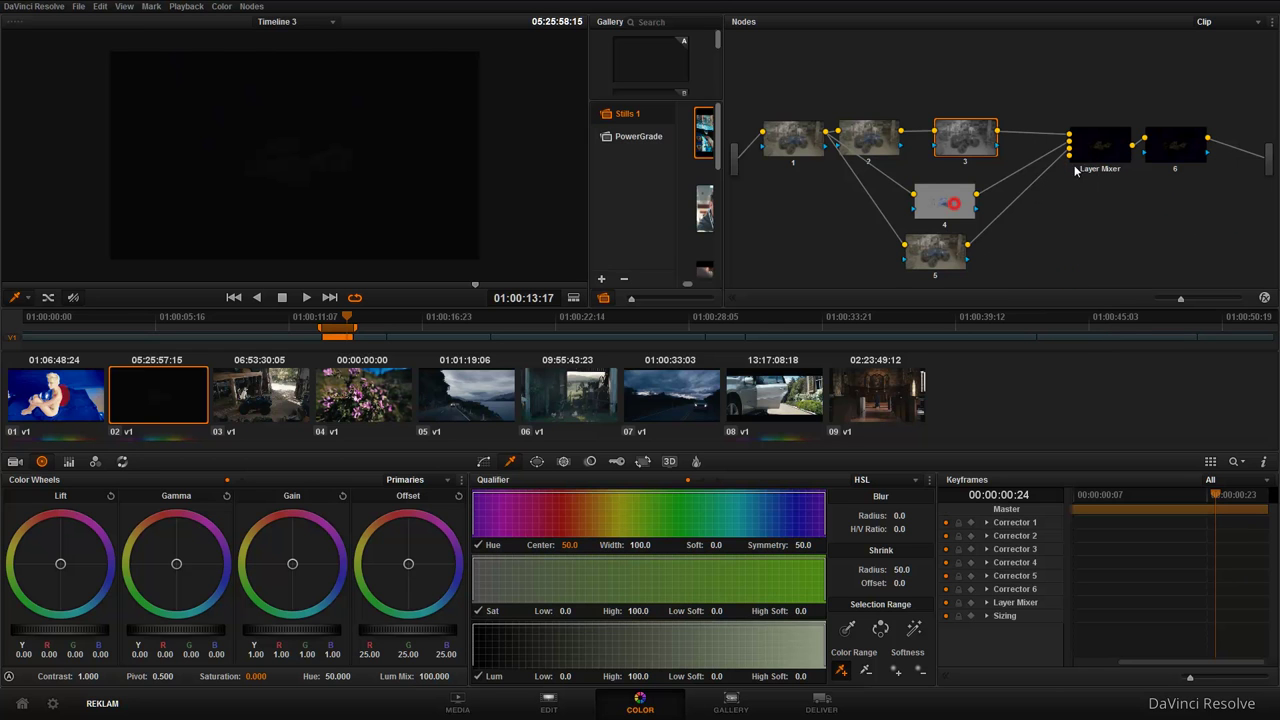
right_click(1103, 160)
mouse_move(1168, 219)
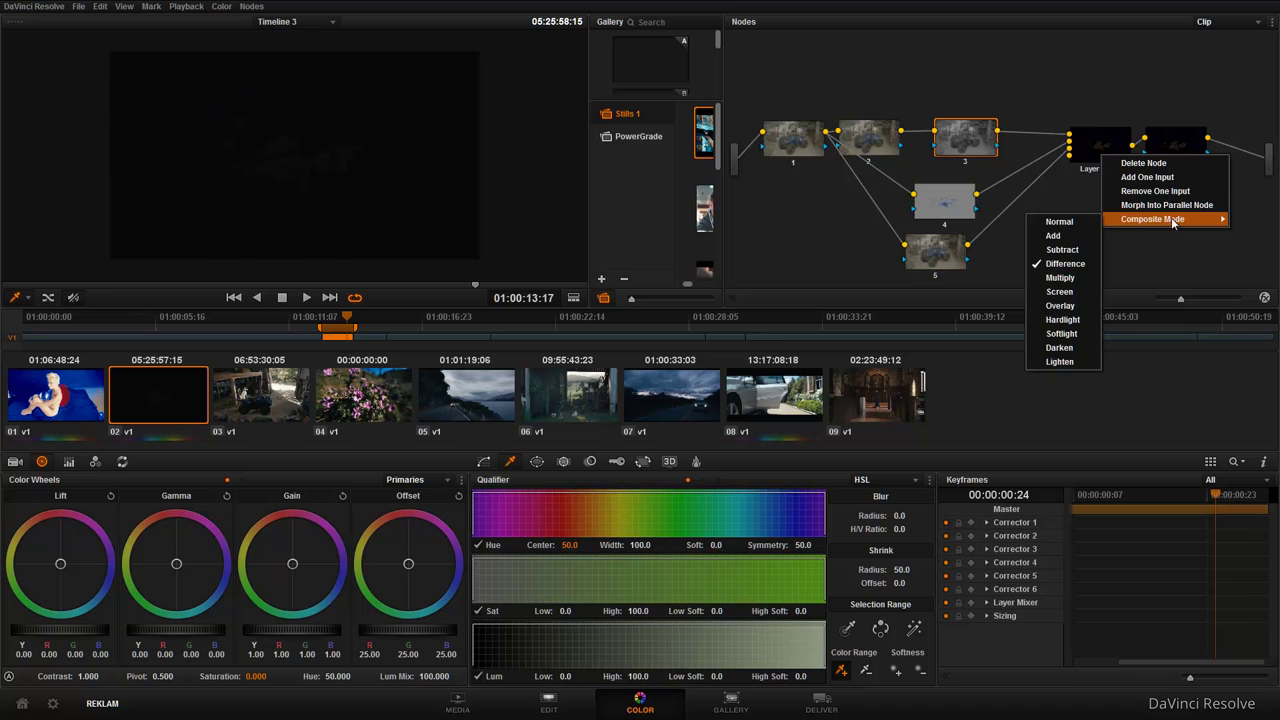
click(1050, 220)
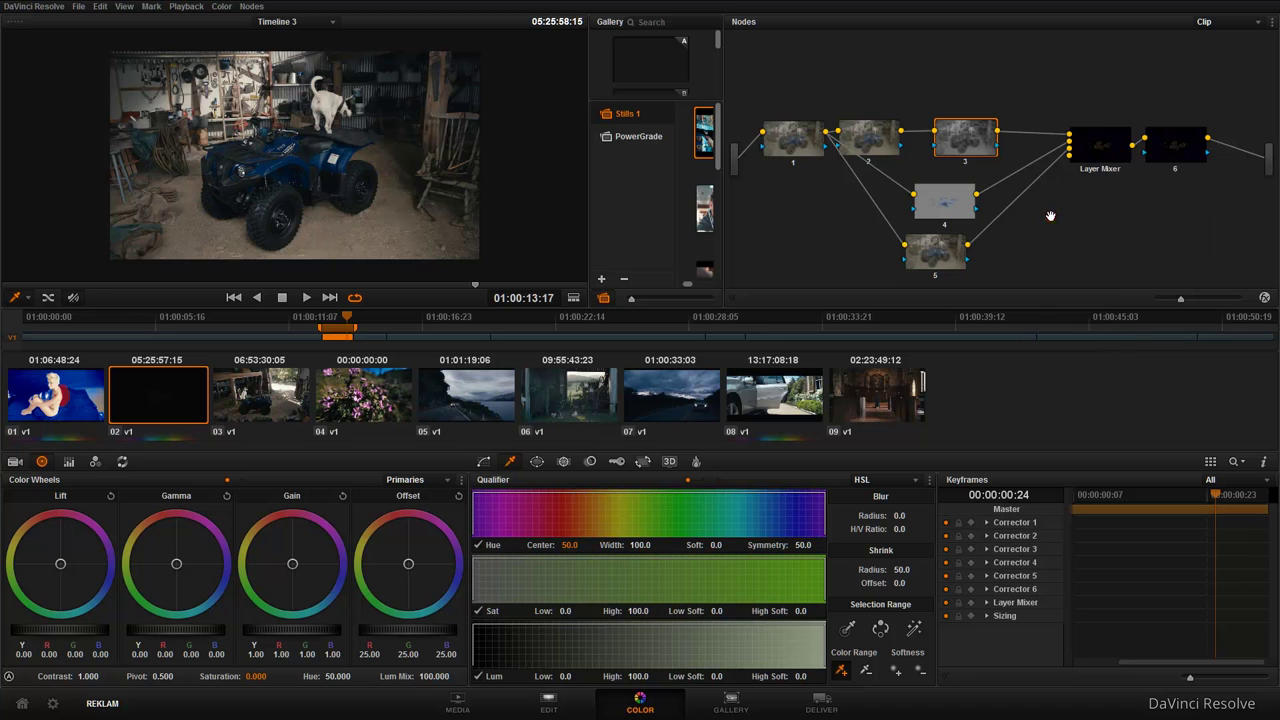
Compare Overlay and Hardlight composite modes on the Layer Mixer
right_click(1097, 160)
mouse_move(1148, 222)
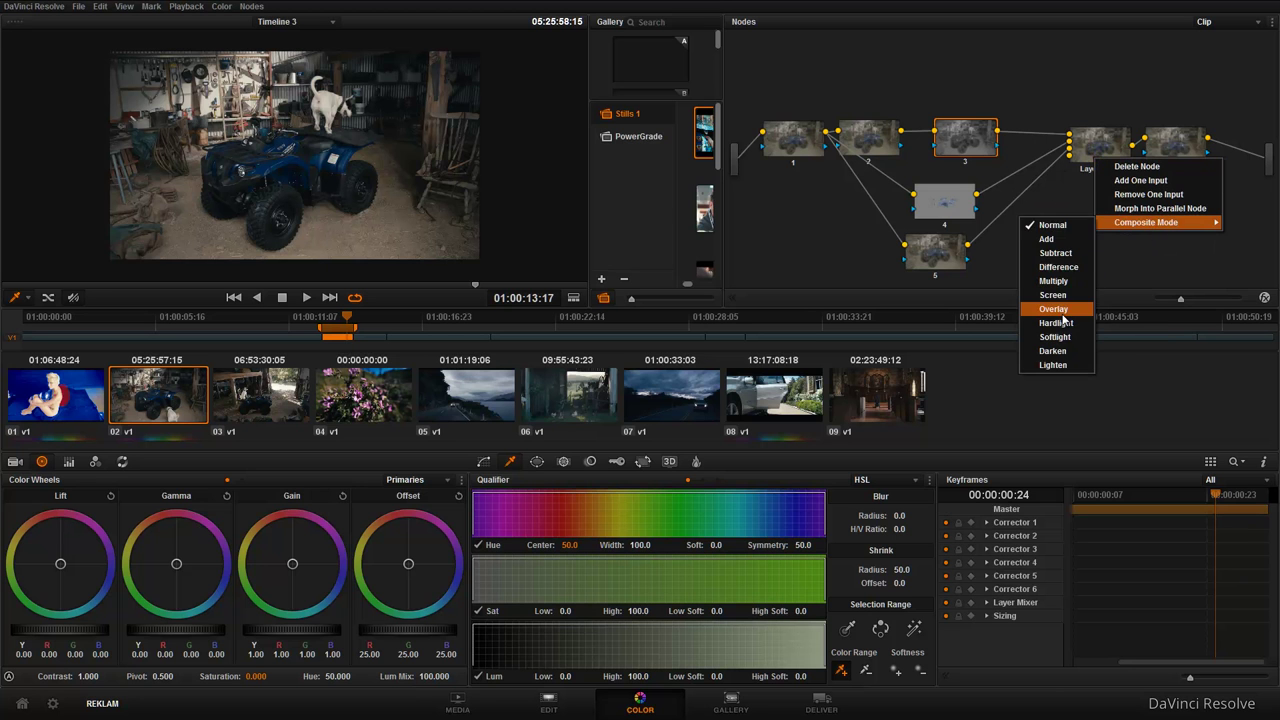
click(1060, 311)
right_click(1105, 152)
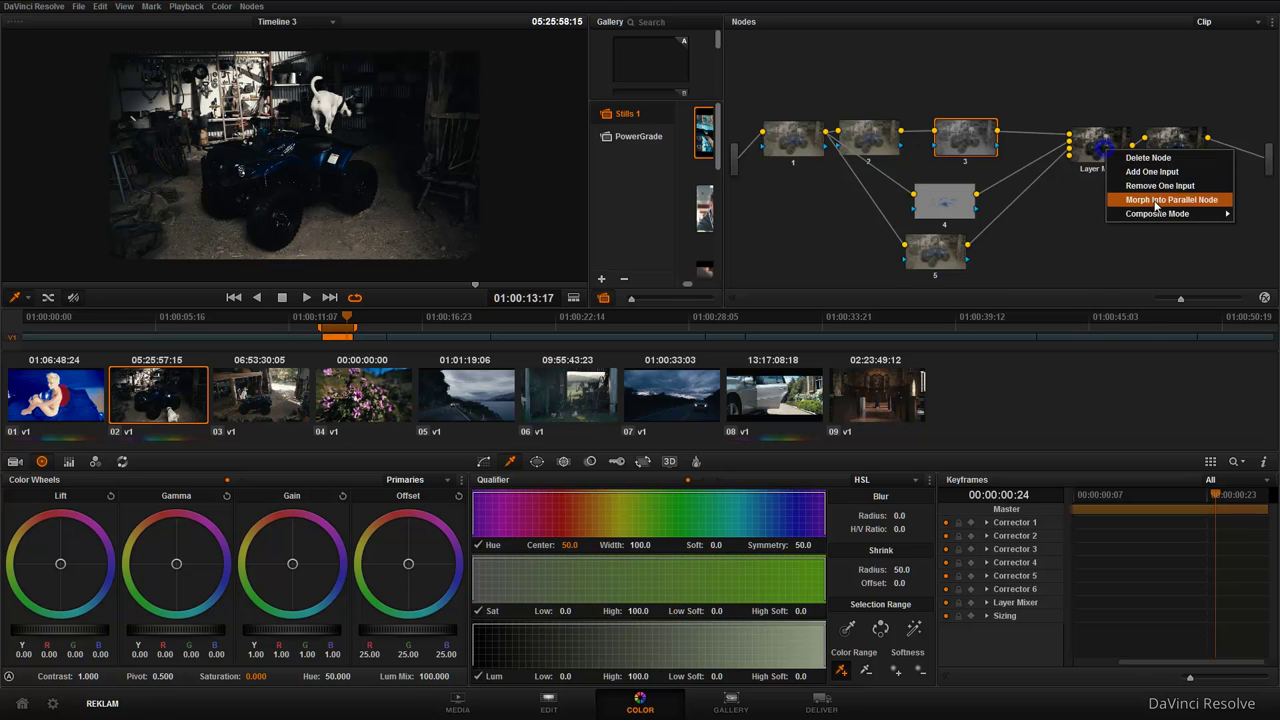
mouse_move(1114, 221)
click(1068, 316)
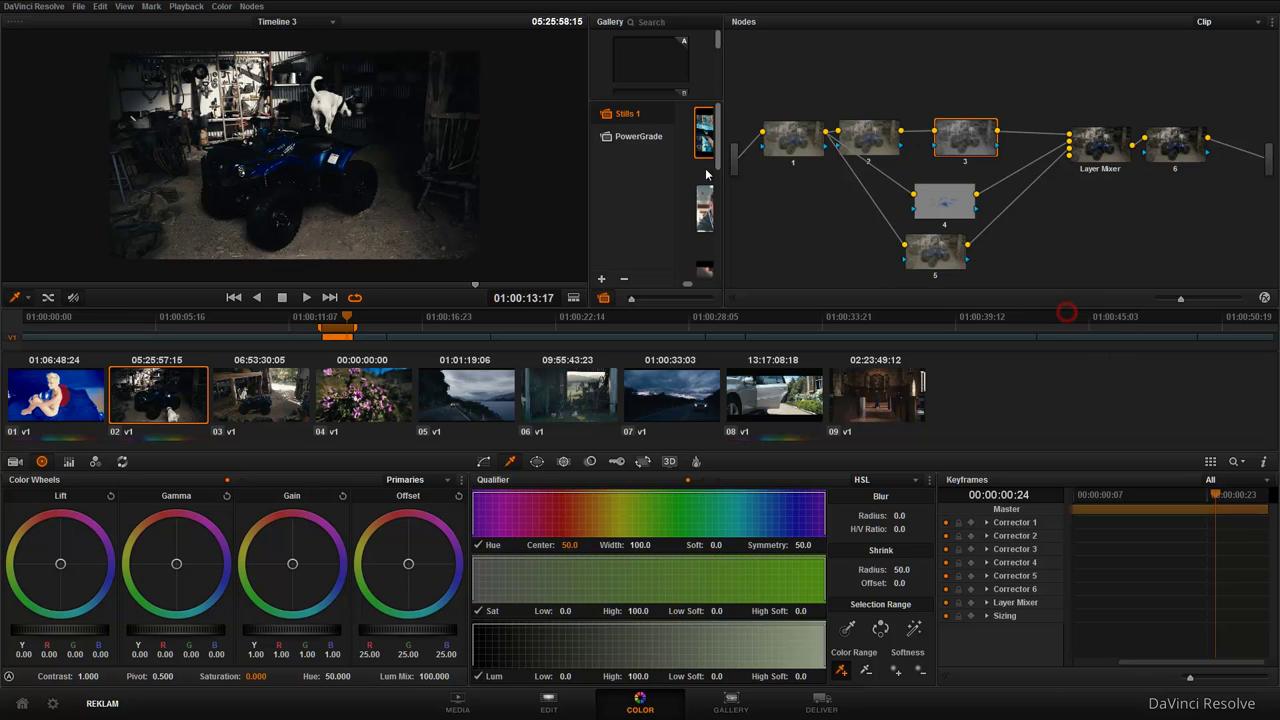
right_click(1087, 150)
mouse_move(1150, 213)
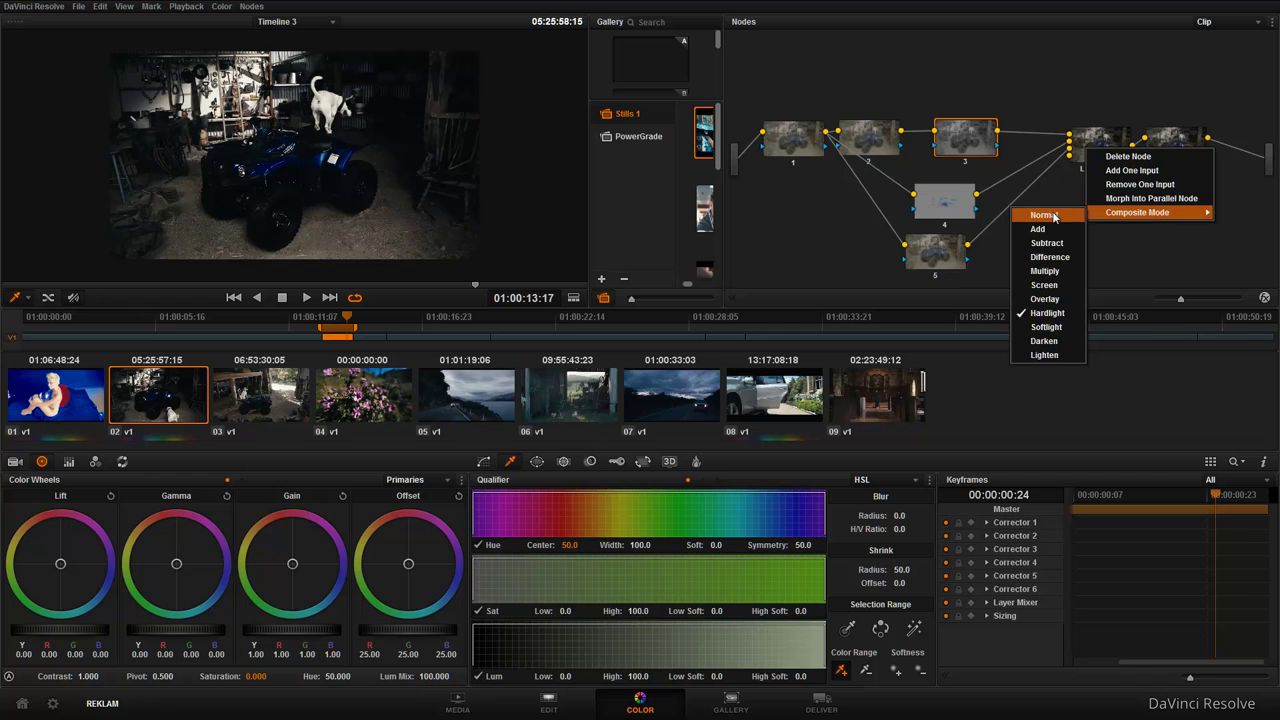
click(1052, 217)
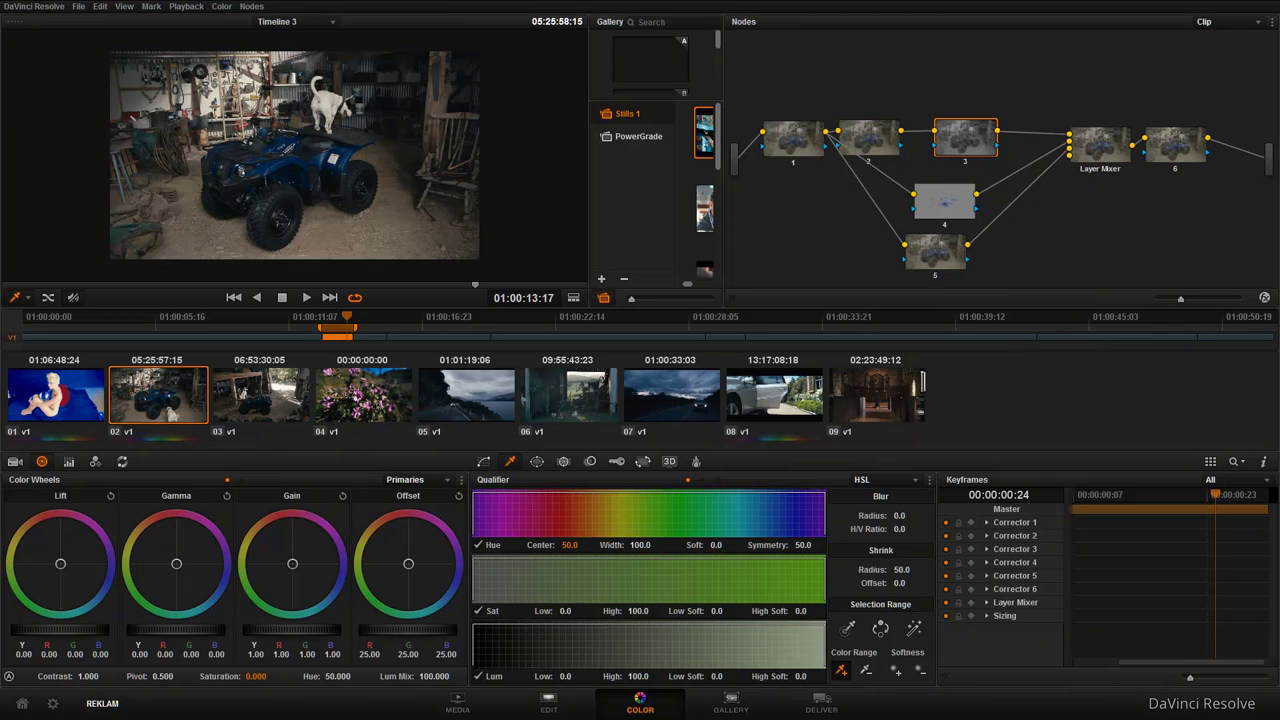
On node 5, place a circular window over the rear wheel and warm it toward orange
click(938, 257)
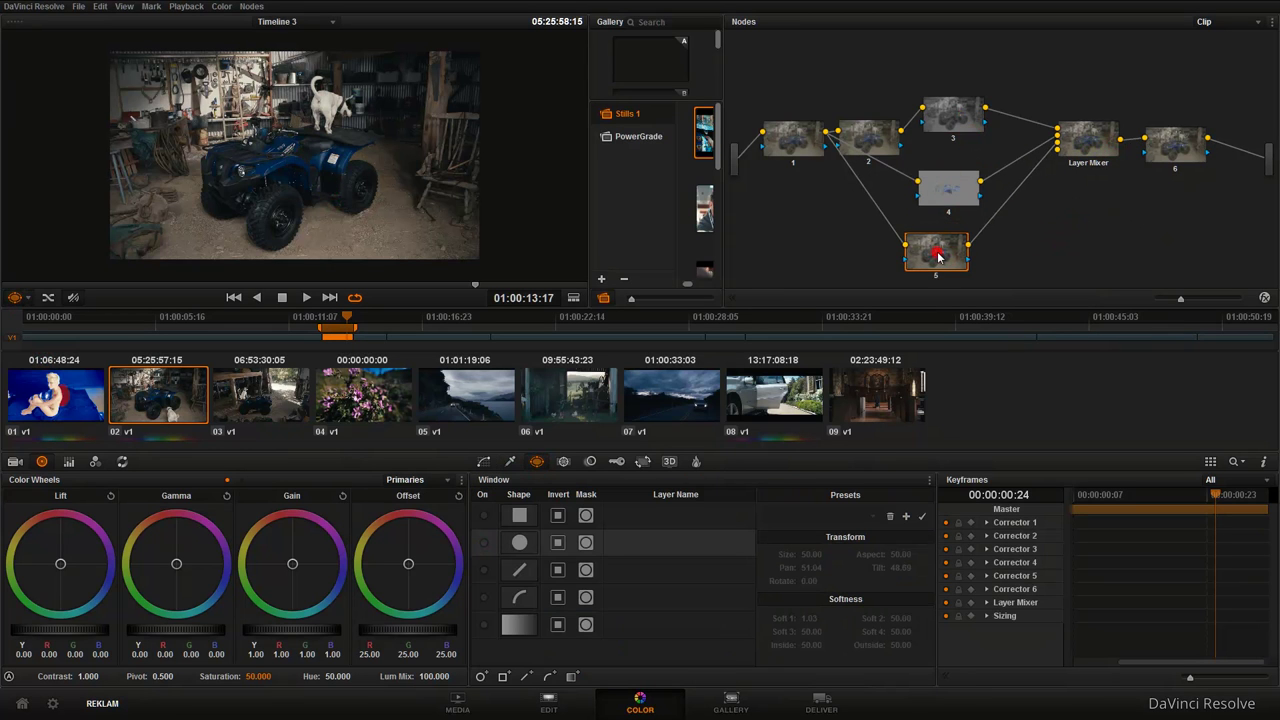
click(484, 542)
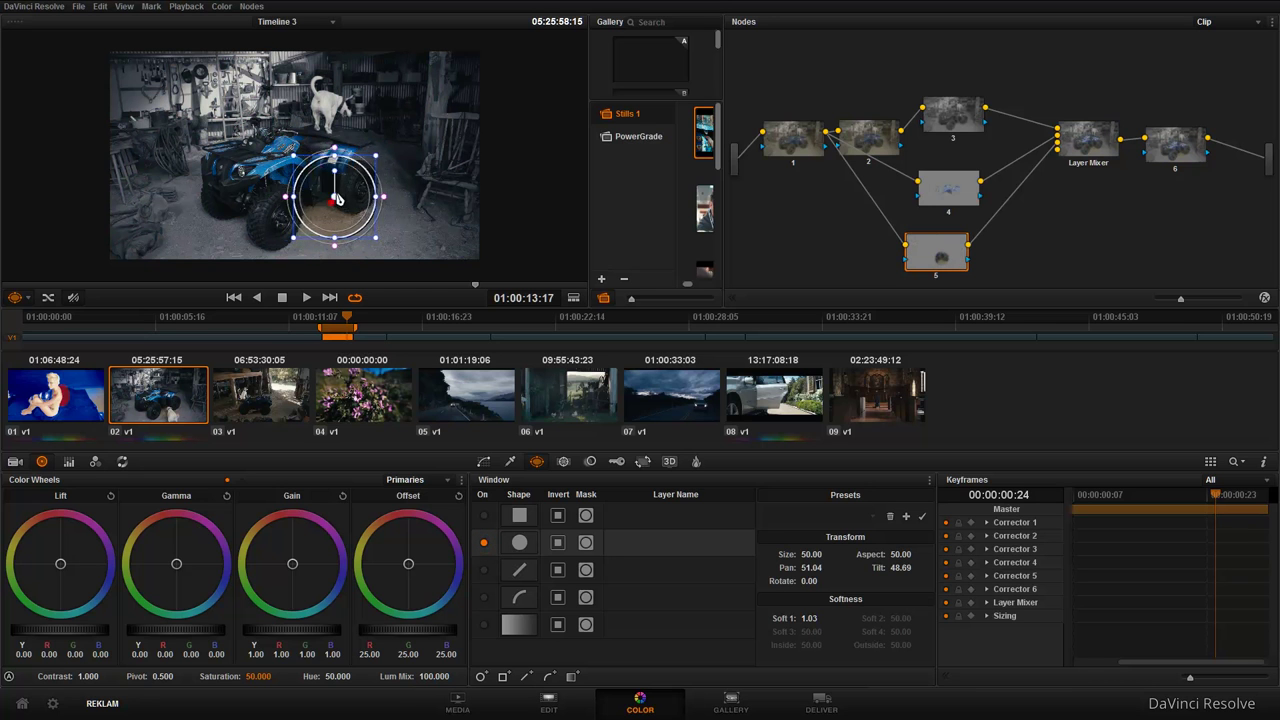
drag(327, 209, 343, 189)
drag(178, 567, 15, 444)
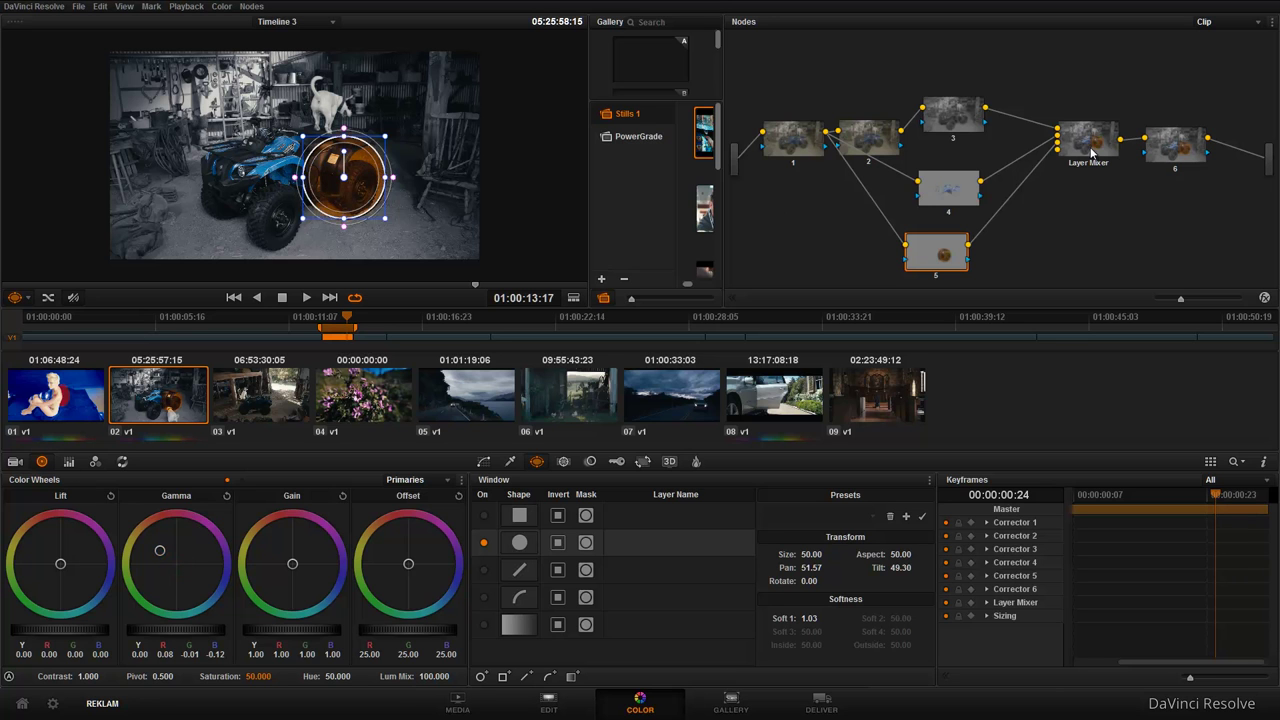
drag(343, 174, 338, 178)
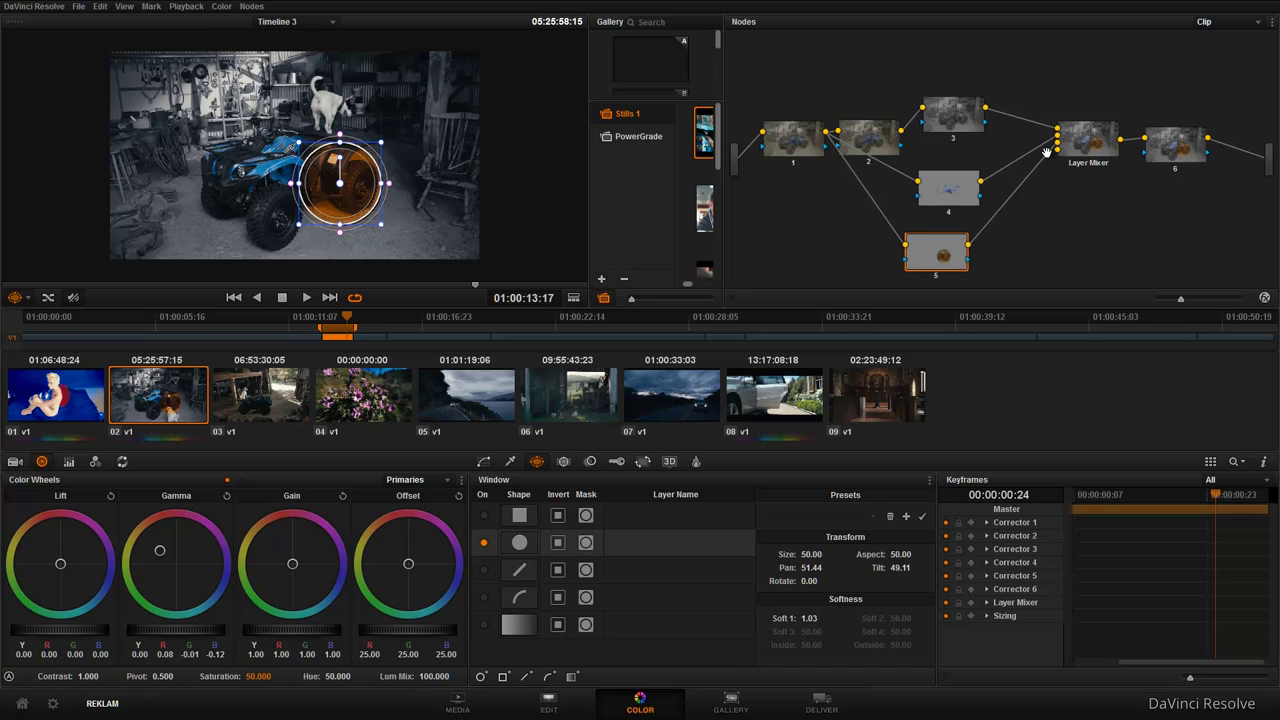
Try Add, then set the Layer Mixer composite mode to Screen
right_click(1091, 150)
mouse_move(1150, 211)
click(1055, 230)
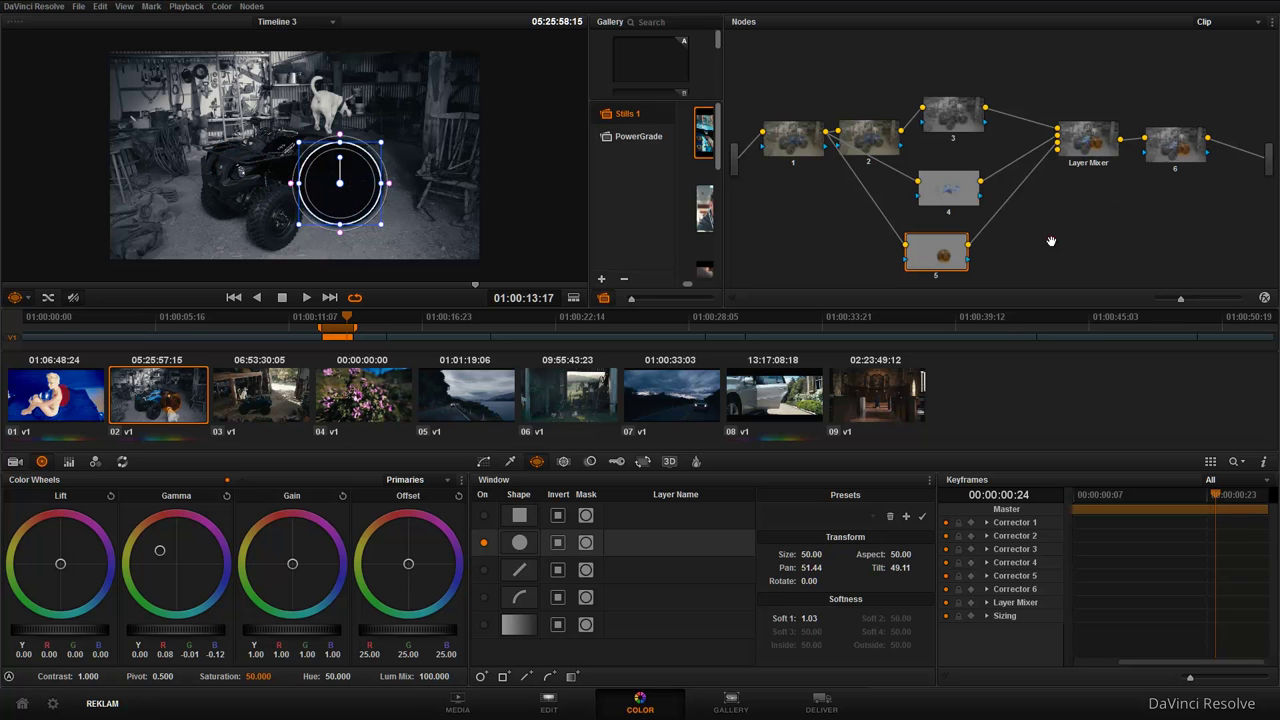
key(ctrl+equal)
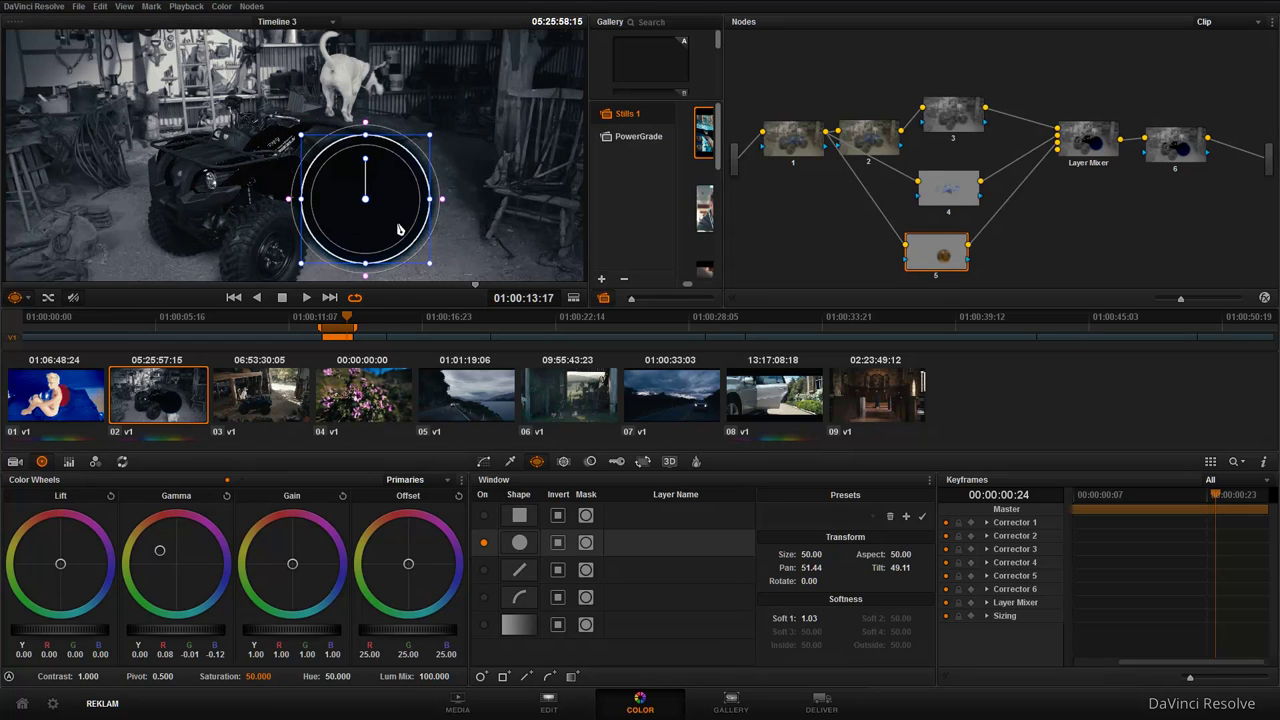
right_click(1085, 155)
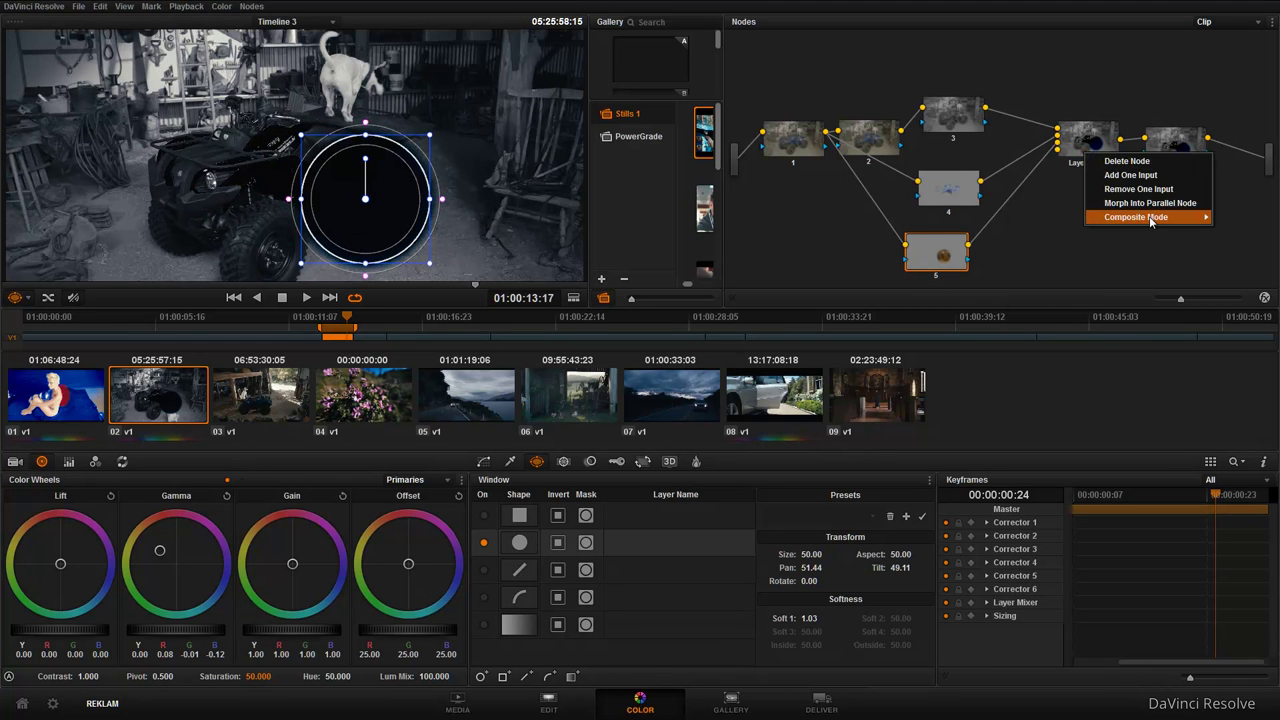
mouse_move(1150, 218)
click(1043, 290)
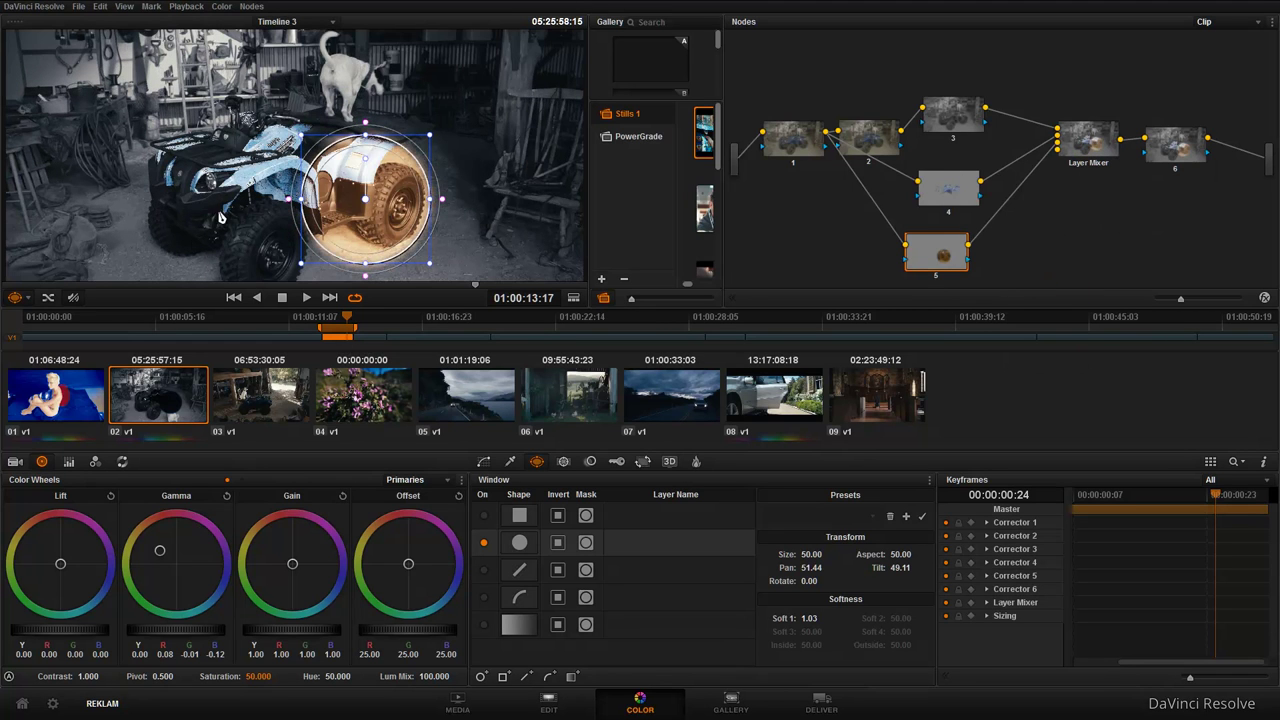
click(643, 464)
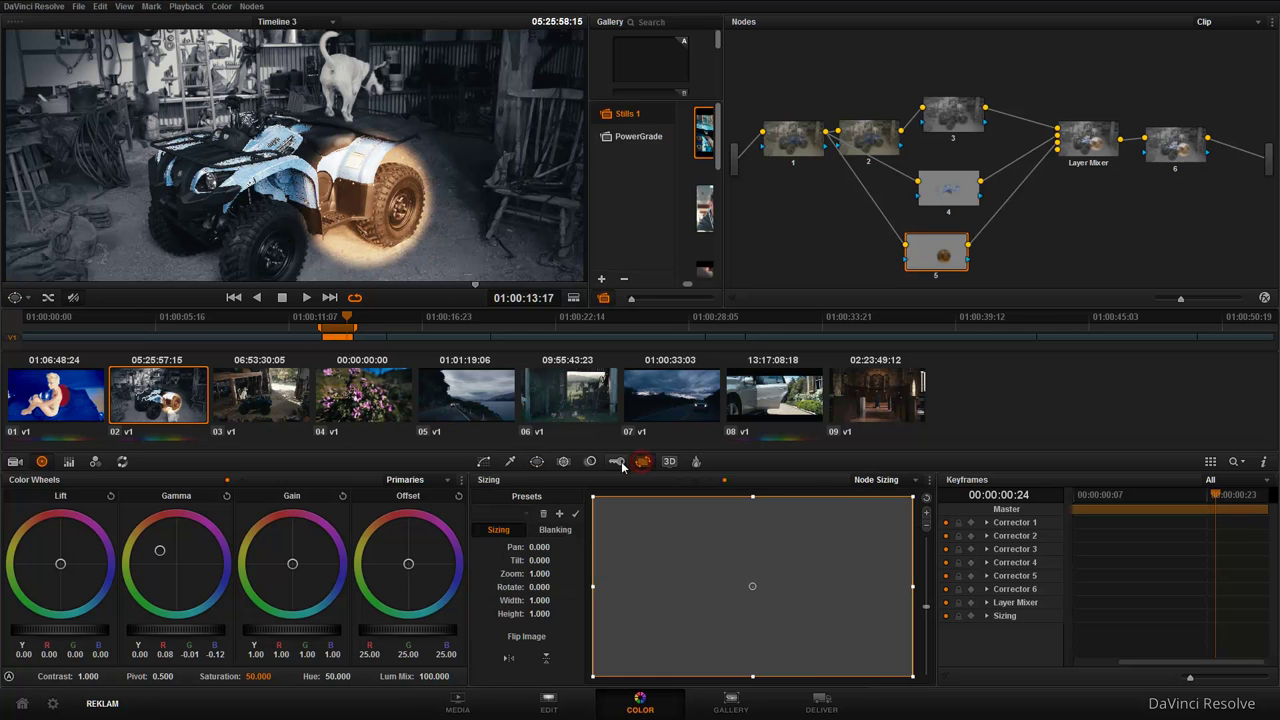
Roughly adjust key output gains on nodes 5 and 4 and switch the Layer Mixer to Add
click(617, 462)
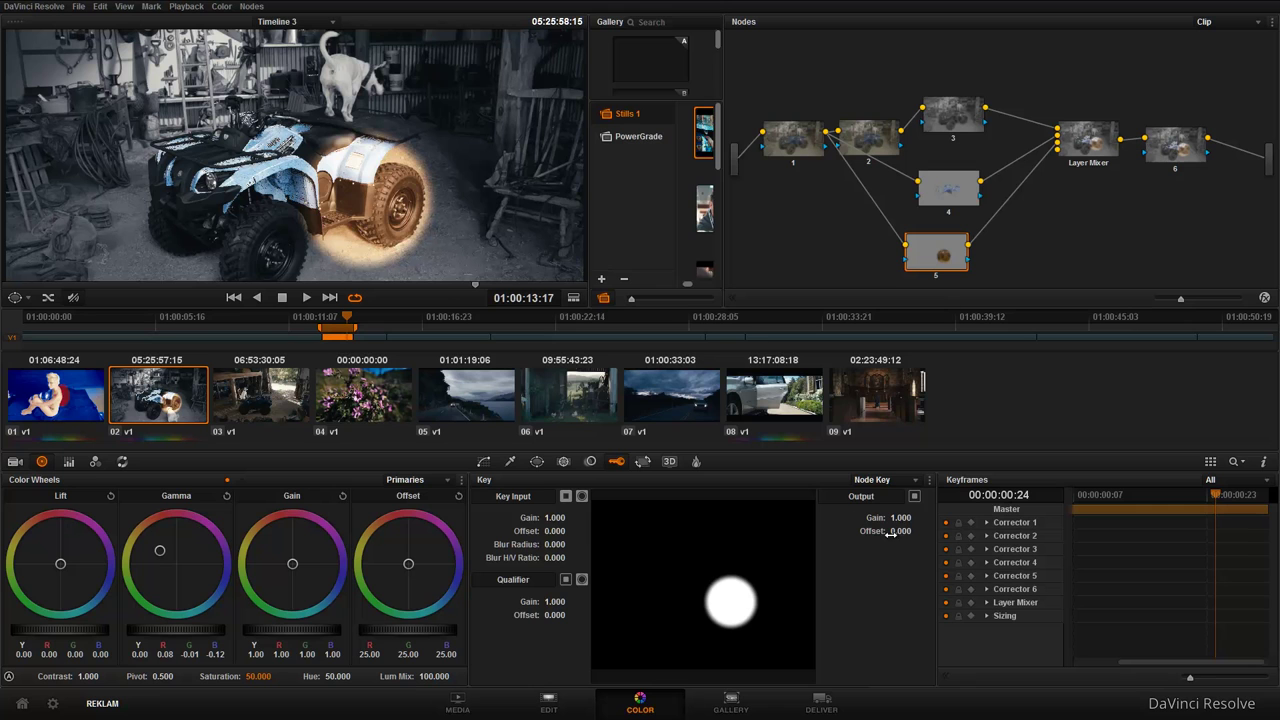
drag(905, 520, 917, 516)
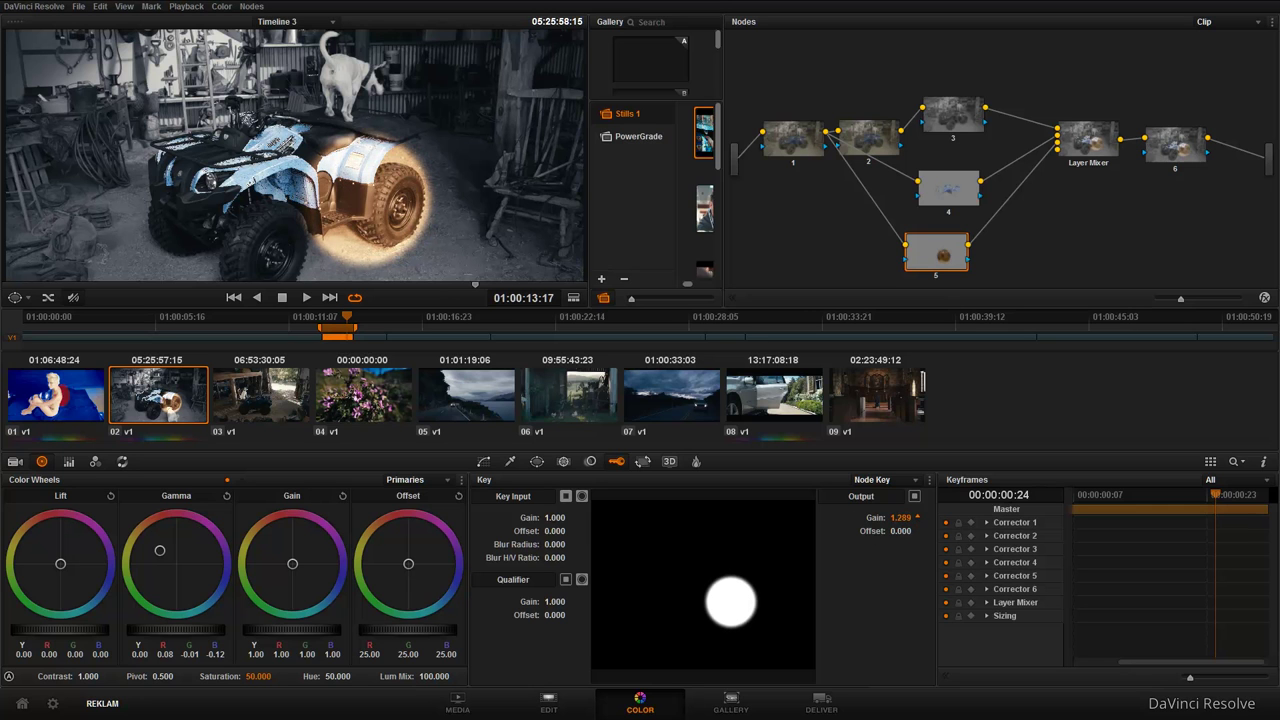
click(950, 195)
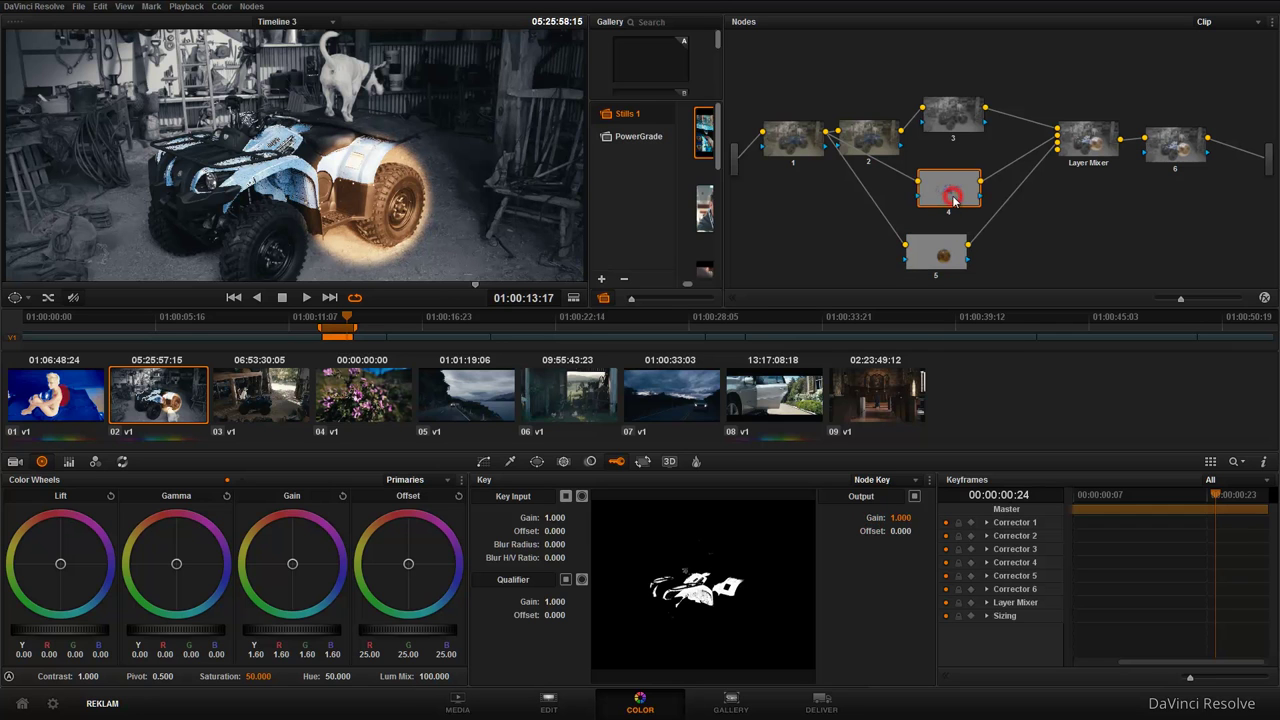
mouse_move(902, 518)
mouse_down()
mouse_move(918, 517)
mouse_move(1110, 147)
mouse_up()
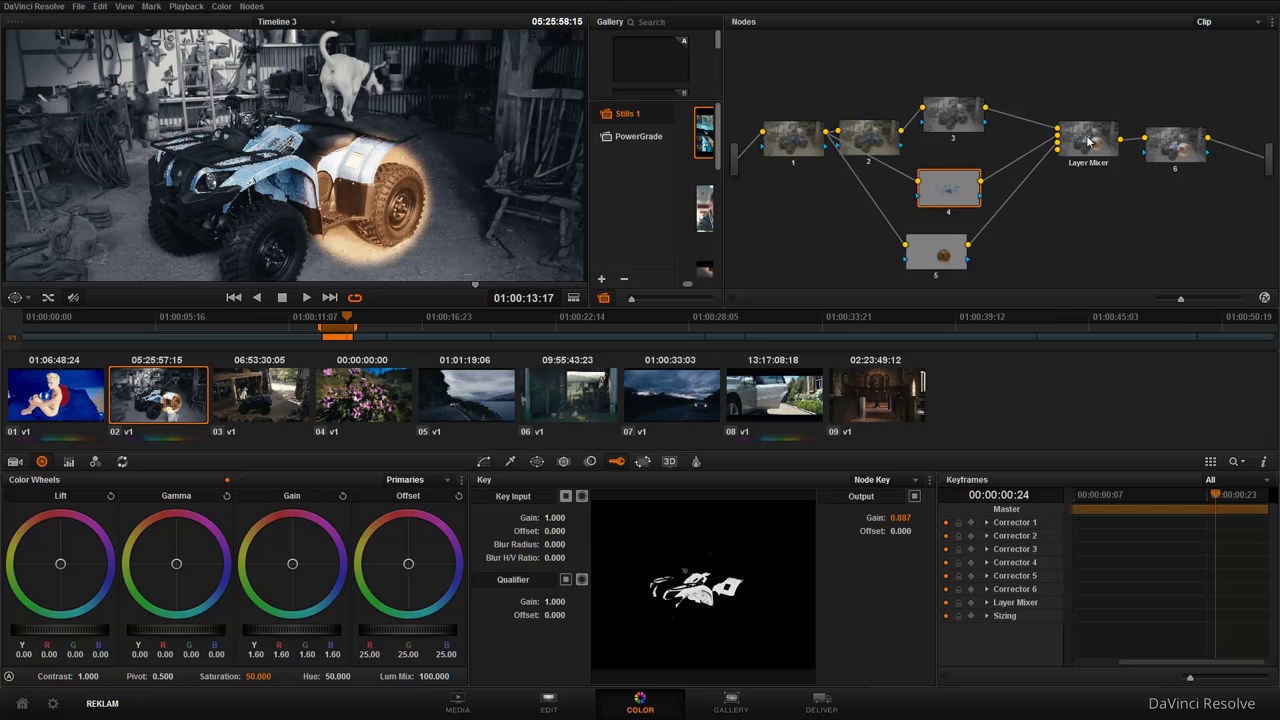
right_click(1088, 141)
mouse_move(1140, 205)
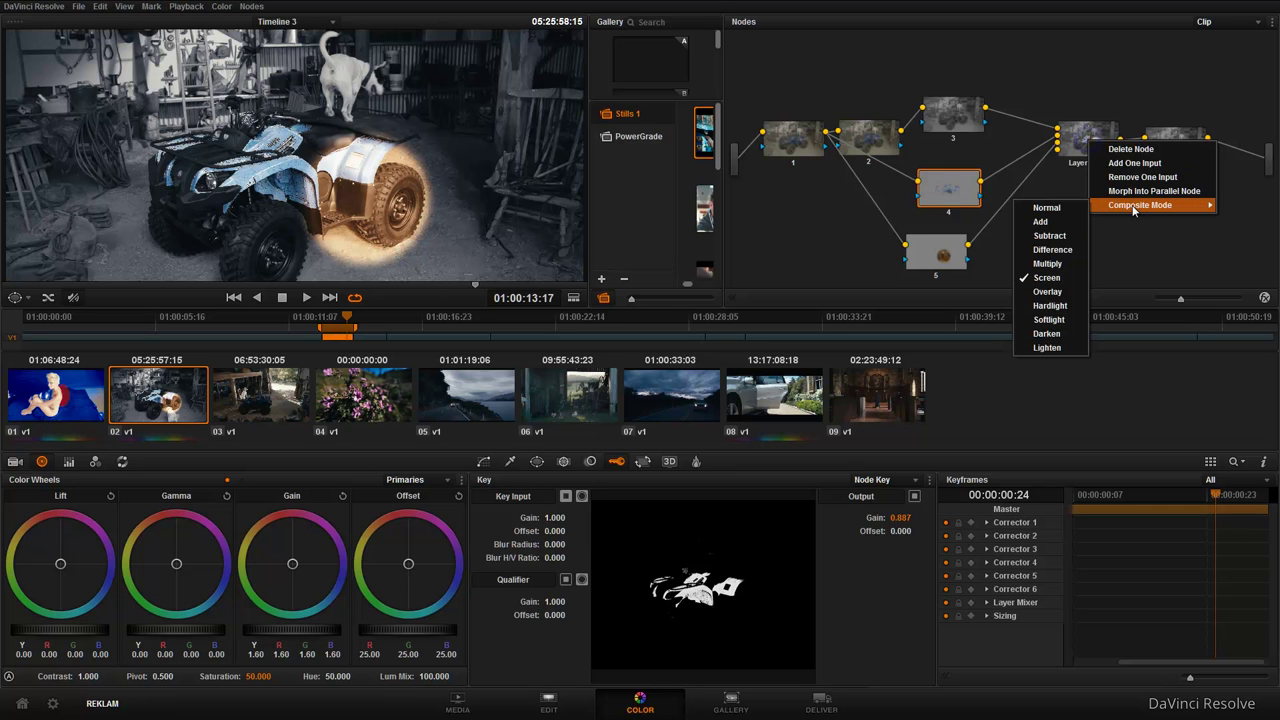
click(1046, 223)
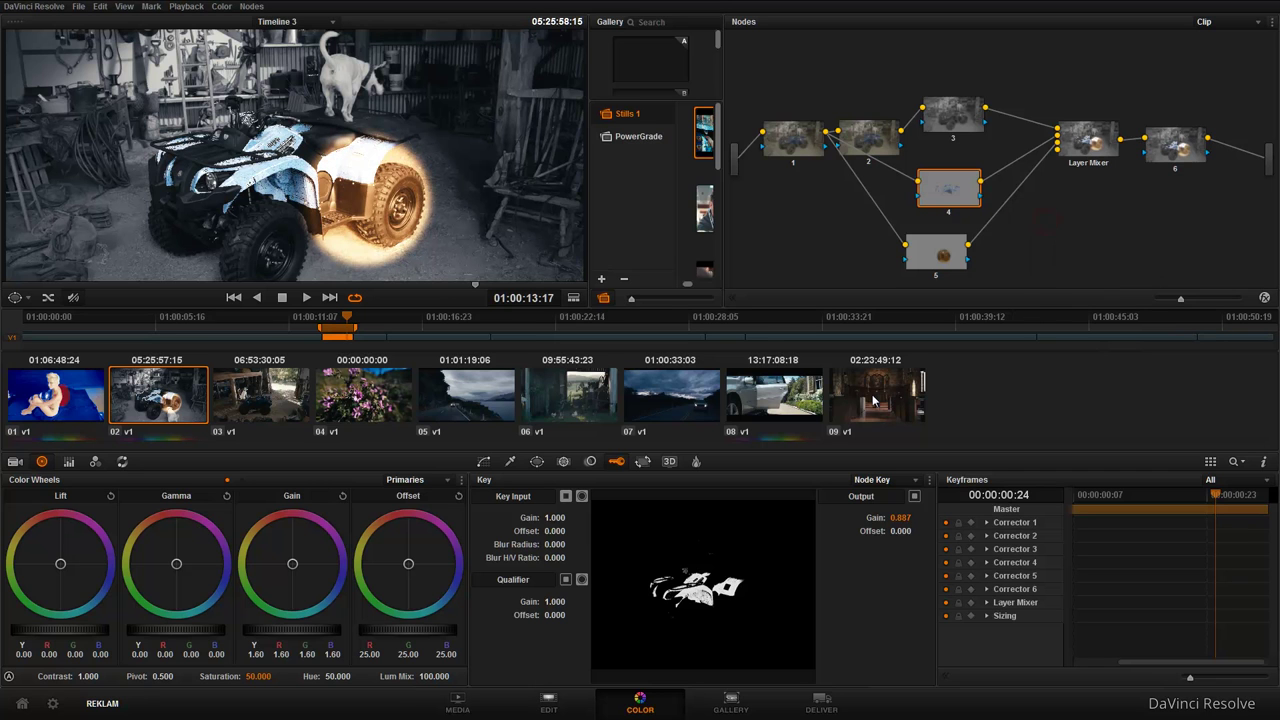
Set node 4's key output gain to 0.488 and node 5's to 0.811
drag(890, 522, 850, 522)
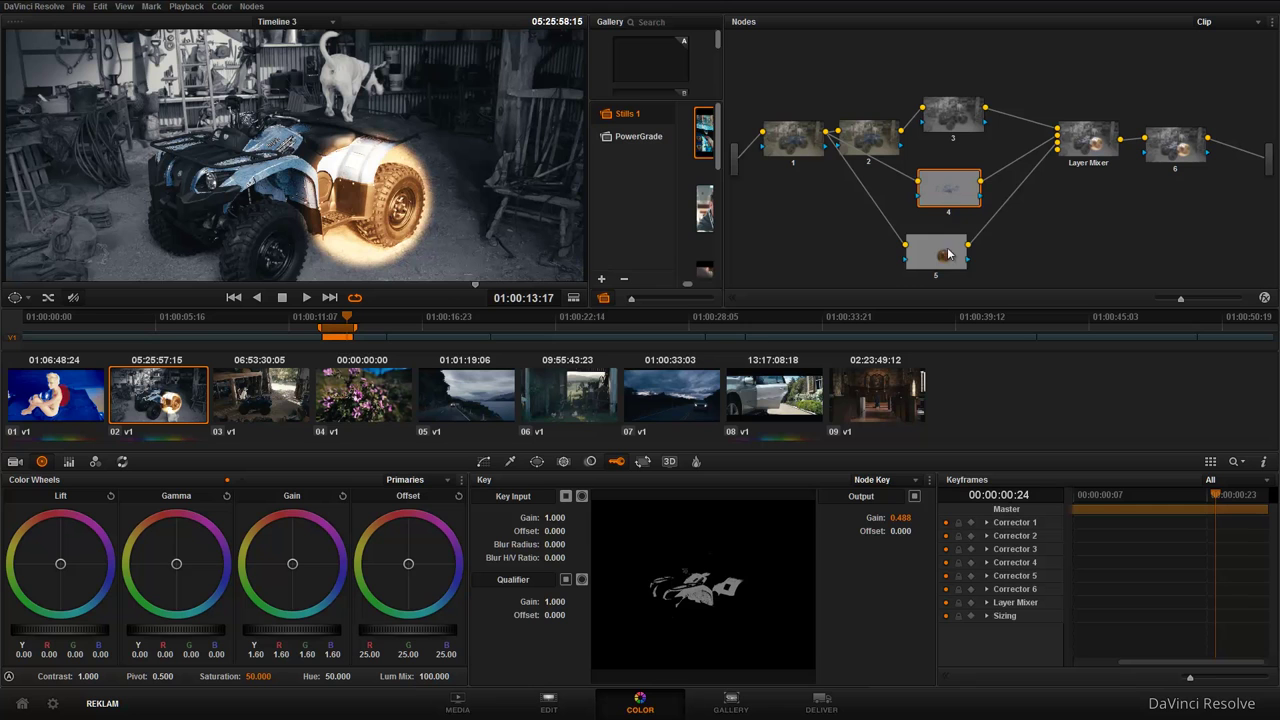
click(950, 256)
mouse_move(900, 523)
mouse_down()
mouse_move(862, 523)
mouse_move(930, 518)
mouse_up()
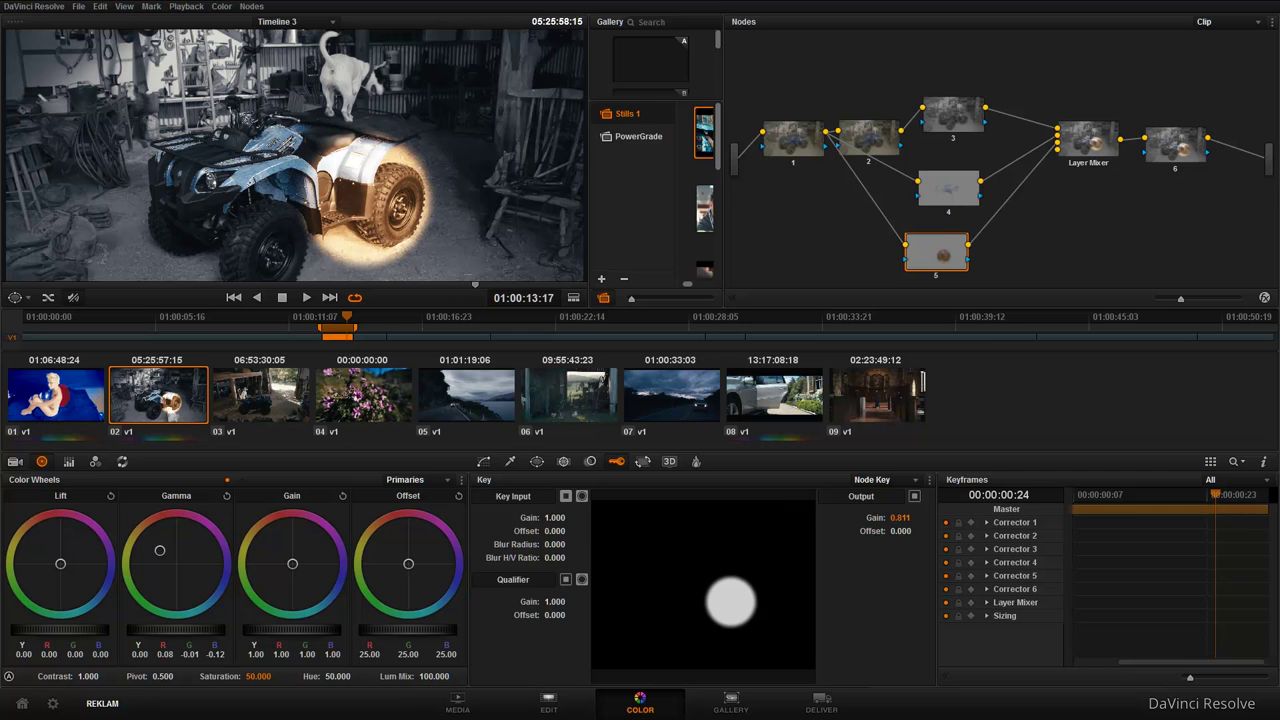
key(Up)
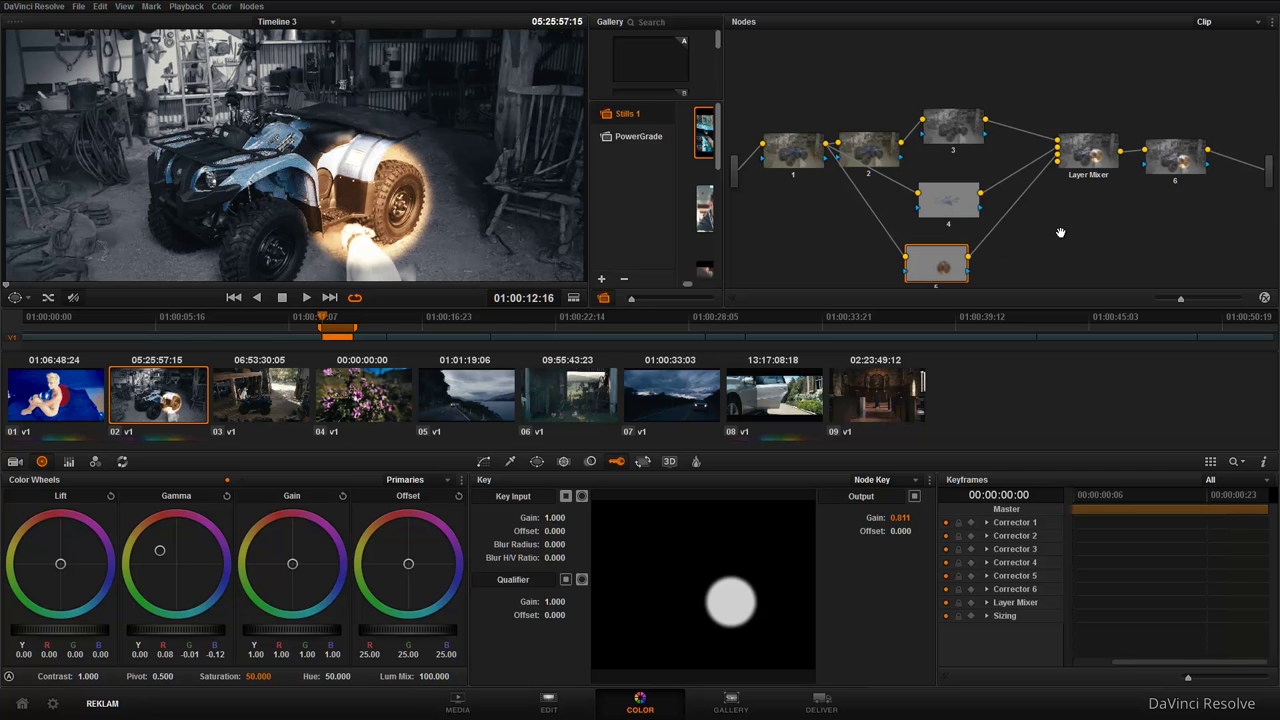
Move nodes 2–5 up and right, checking clips 01 and 03 before returning to clip 02
right_click(1061, 234)
mouse_move(1127, 258)
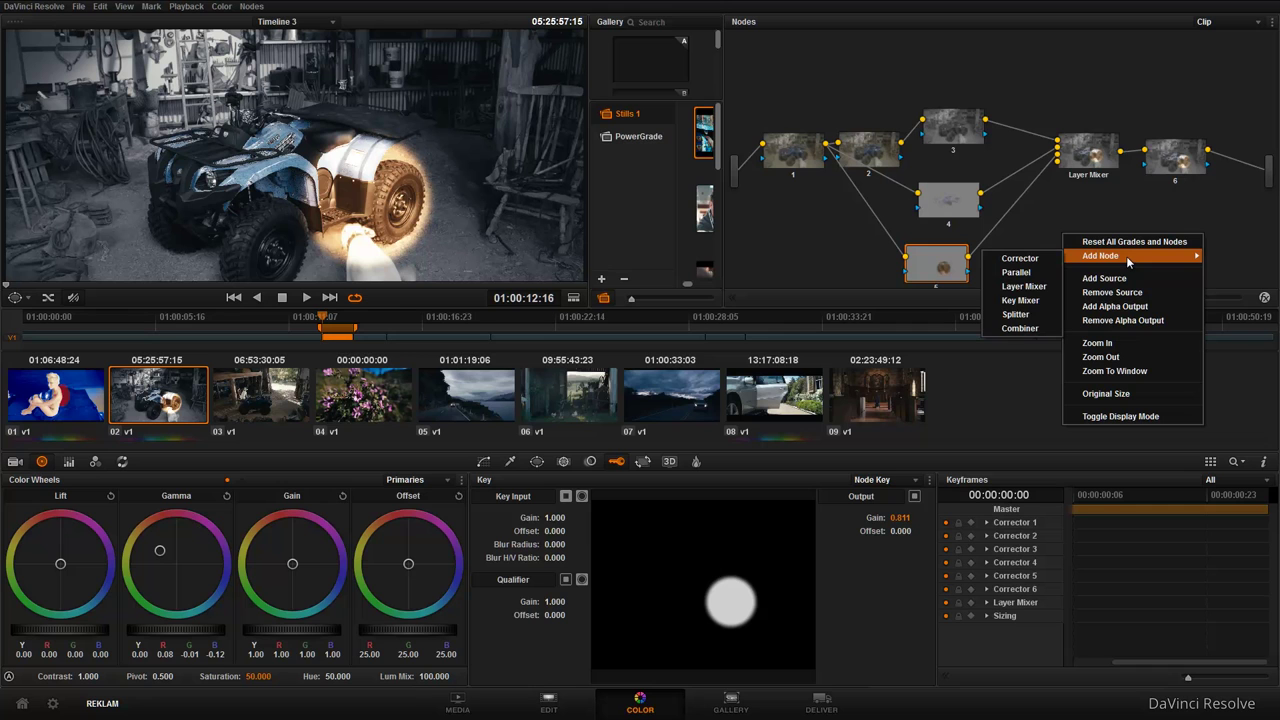
click(1057, 216)
drag(878, 150, 955, 123)
drag(930, 213, 948, 193)
drag(940, 250, 972, 220)
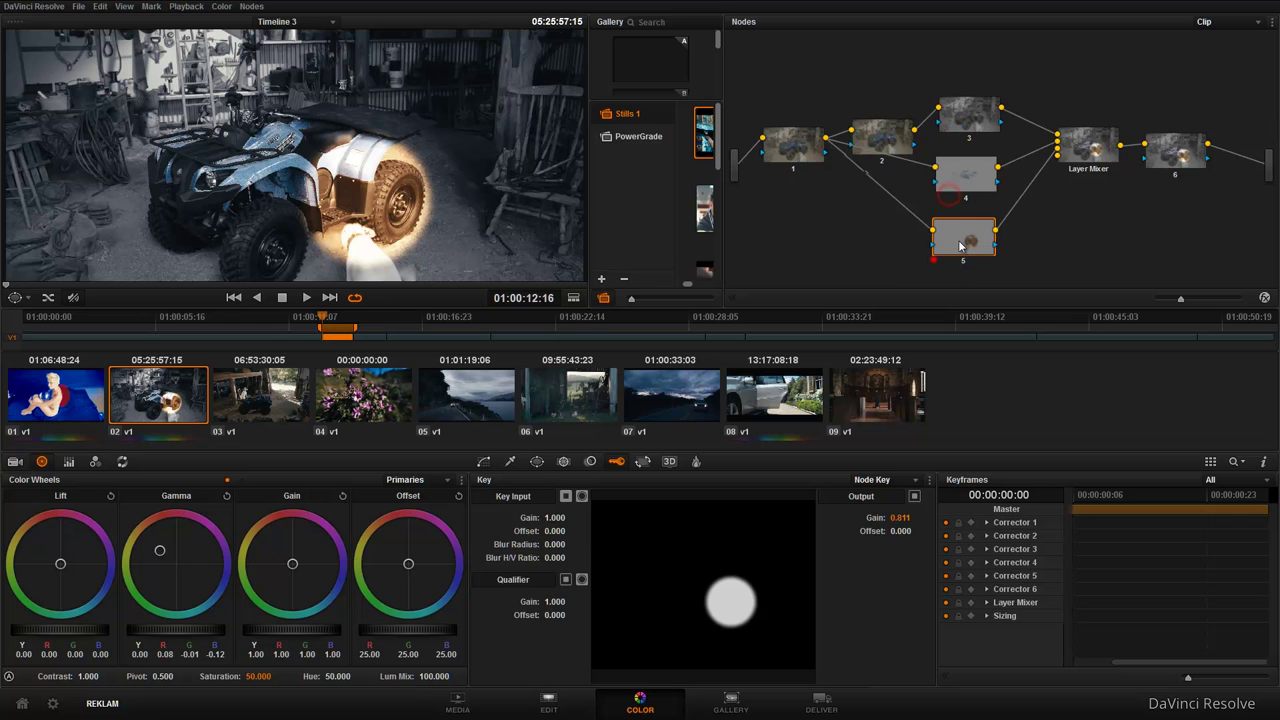
click(55, 394)
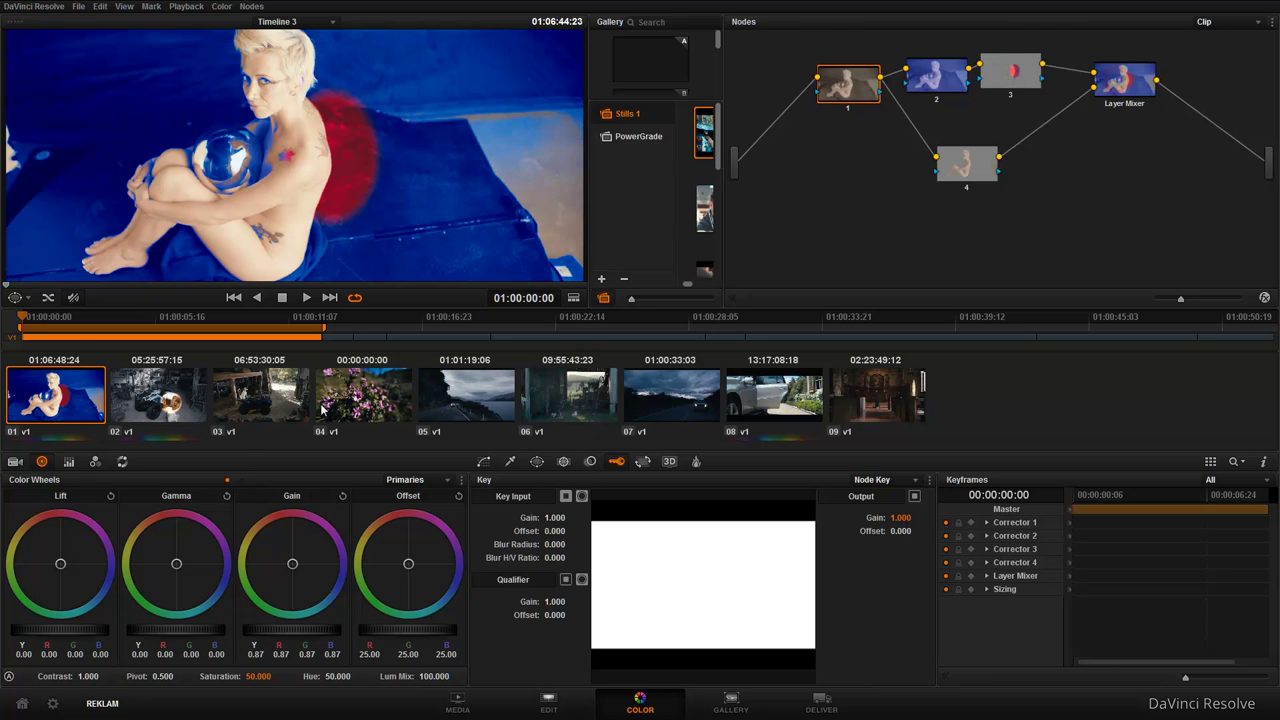
click(263, 402)
click(166, 401)
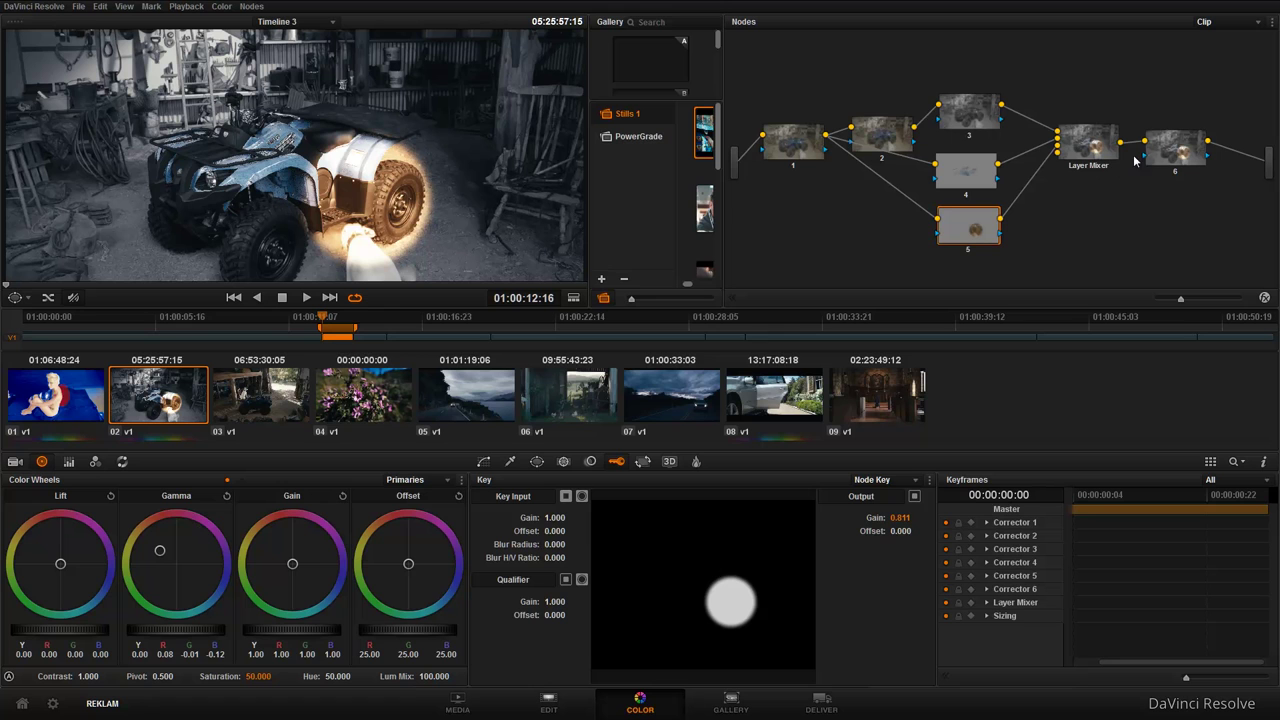
Align the parallel nodes, then shift the Layer Mixer and node 6 into place
drag(907, 134, 974, 127)
drag(946, 176, 954, 173)
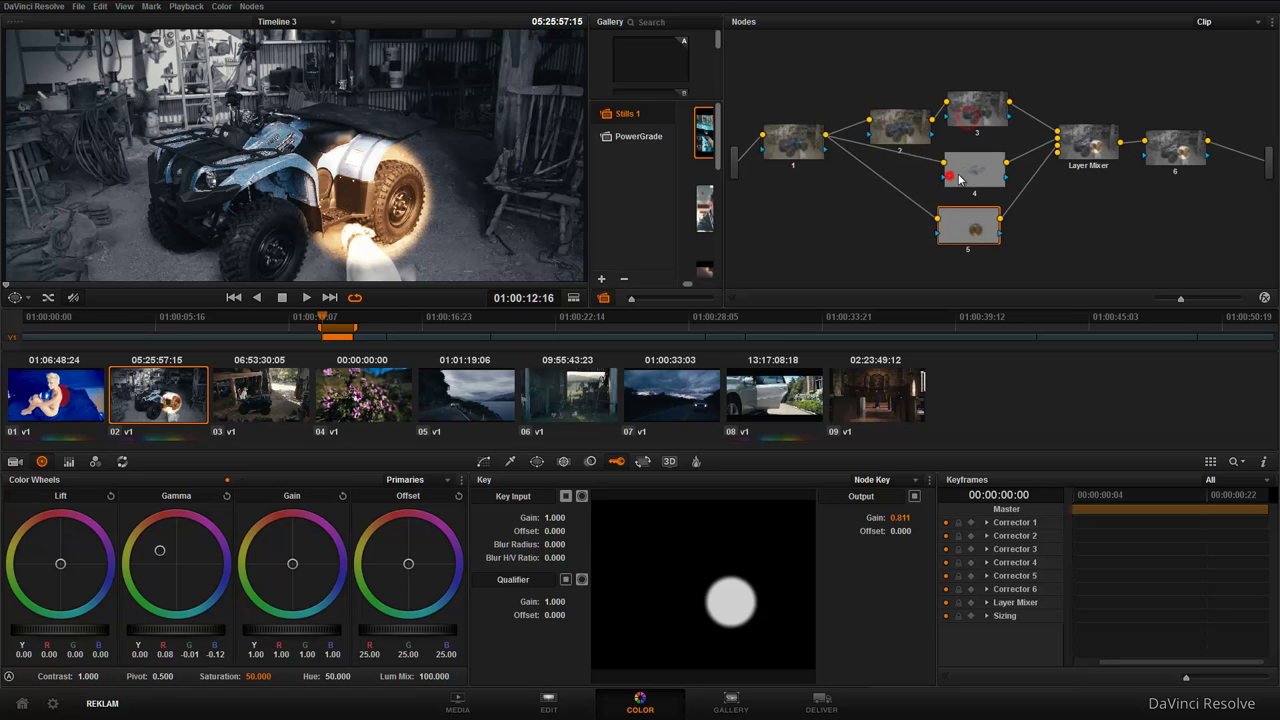
drag(959, 226, 962, 222)
drag(1090, 150, 1094, 149)
drag(1175, 162, 1185, 161)
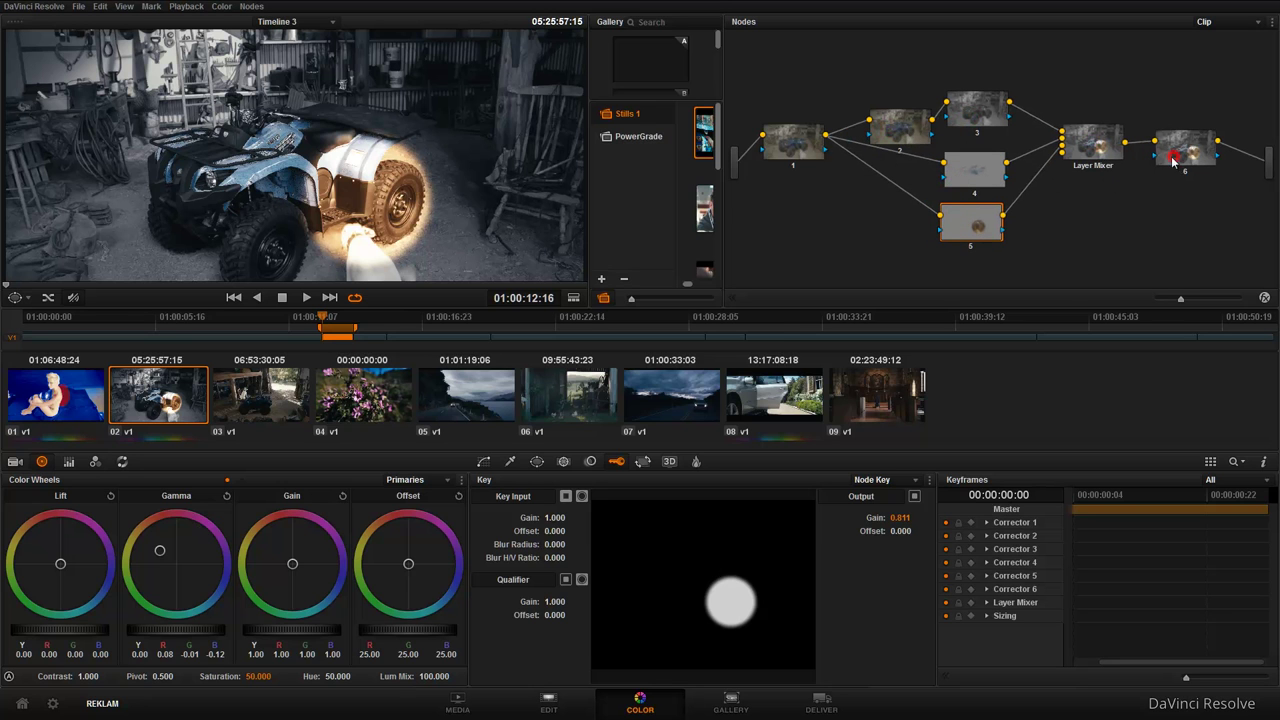
drag(1104, 157, 1094, 158)
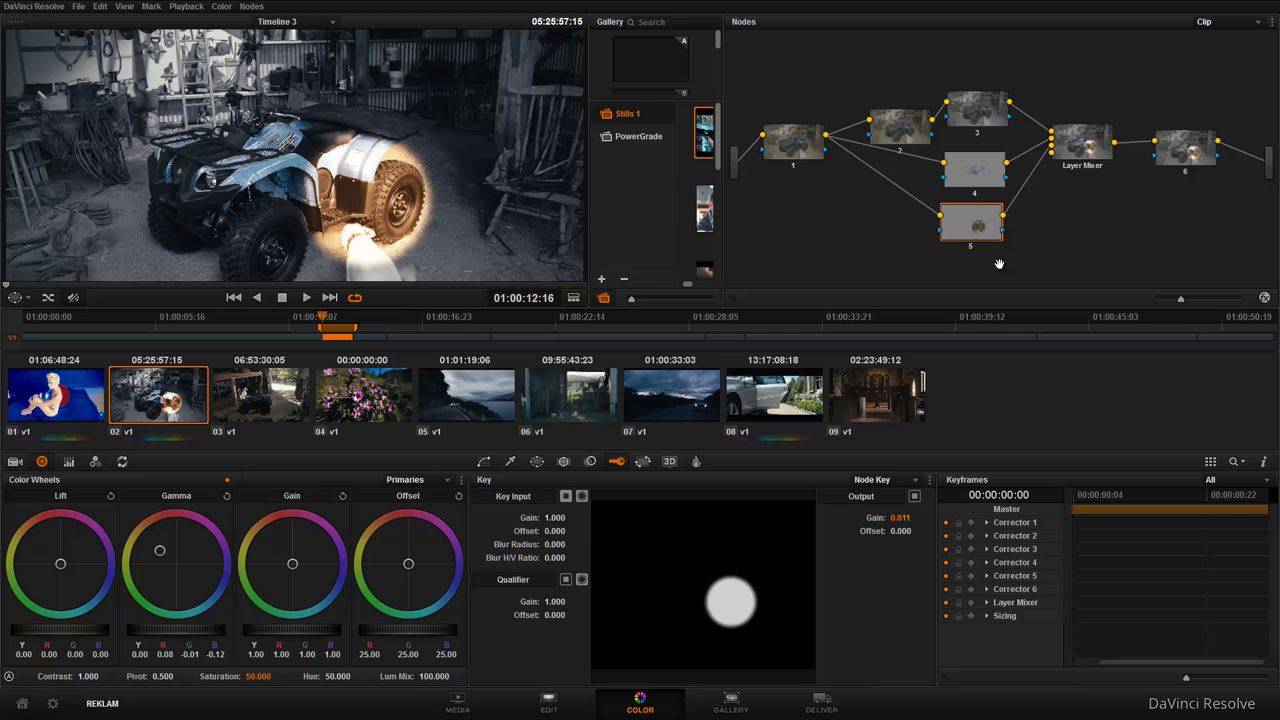
click(295, 21)
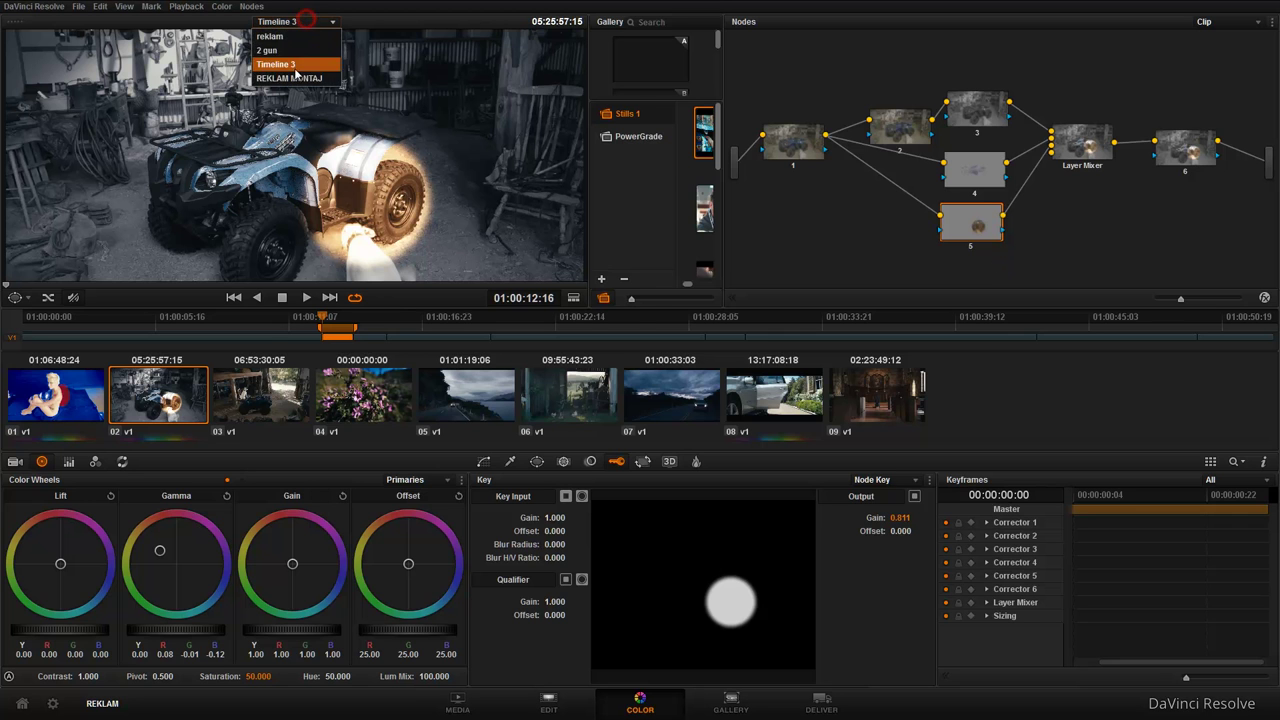
Open the REKLAM MONTAJ timeline and step through its clips to clip 10
click(300, 80)
click(115, 400)
click(207, 400)
click(268, 400)
click(397, 403)
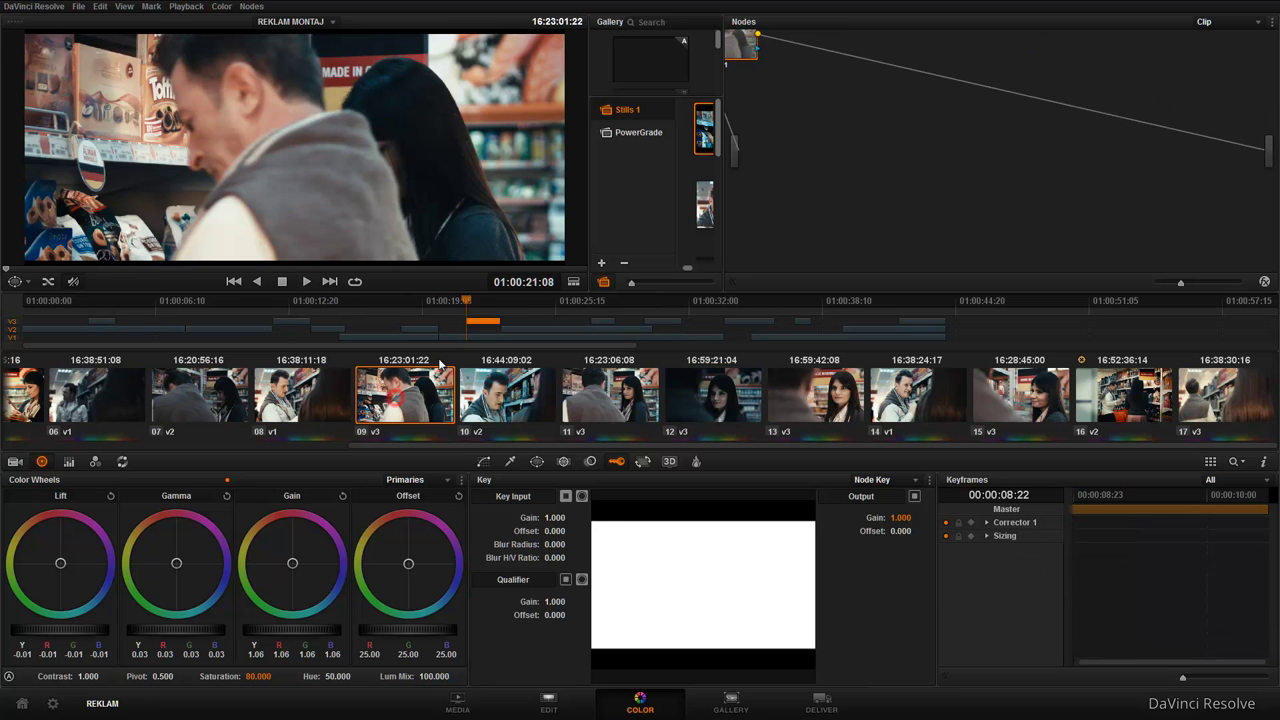
click(500, 397)
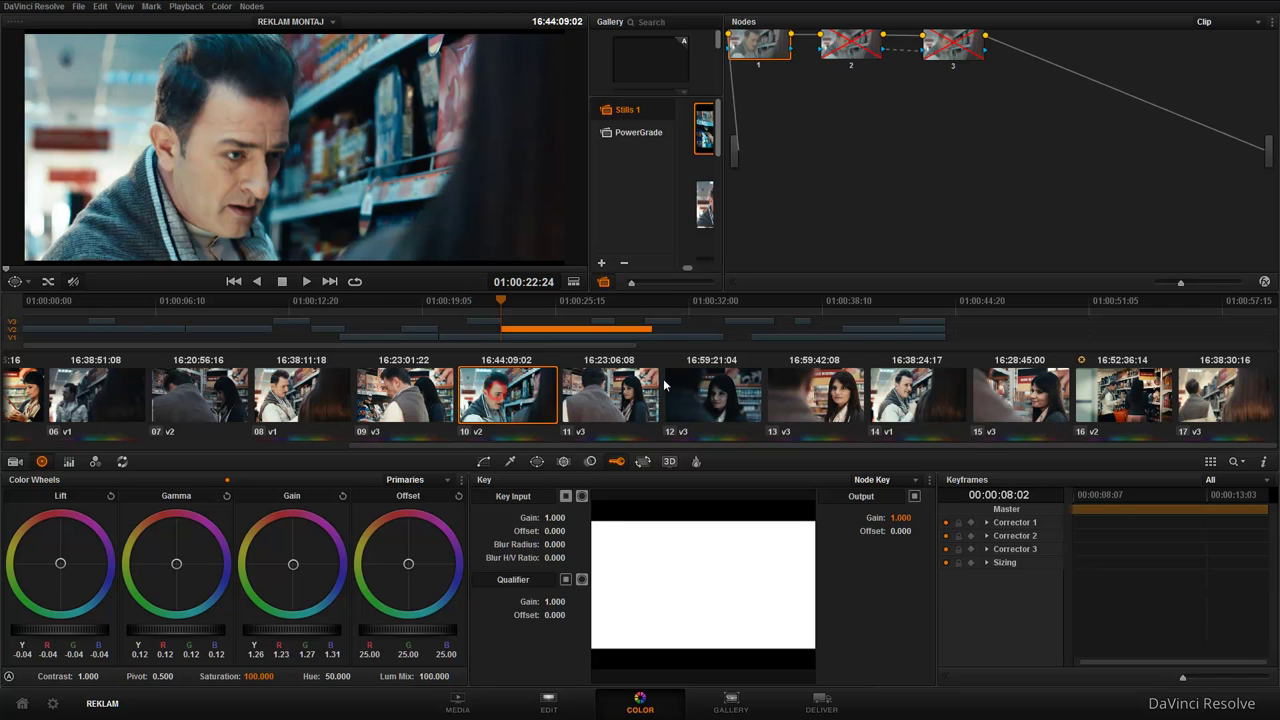